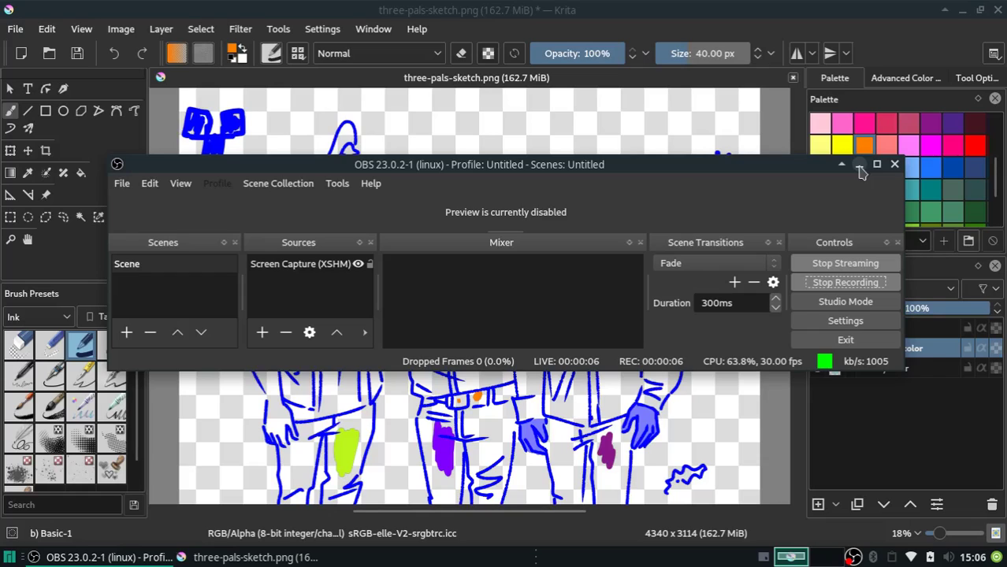
Zoom to 100% on the middle figure's jacket and select Celeste as the painting colour
left_click(859, 168)
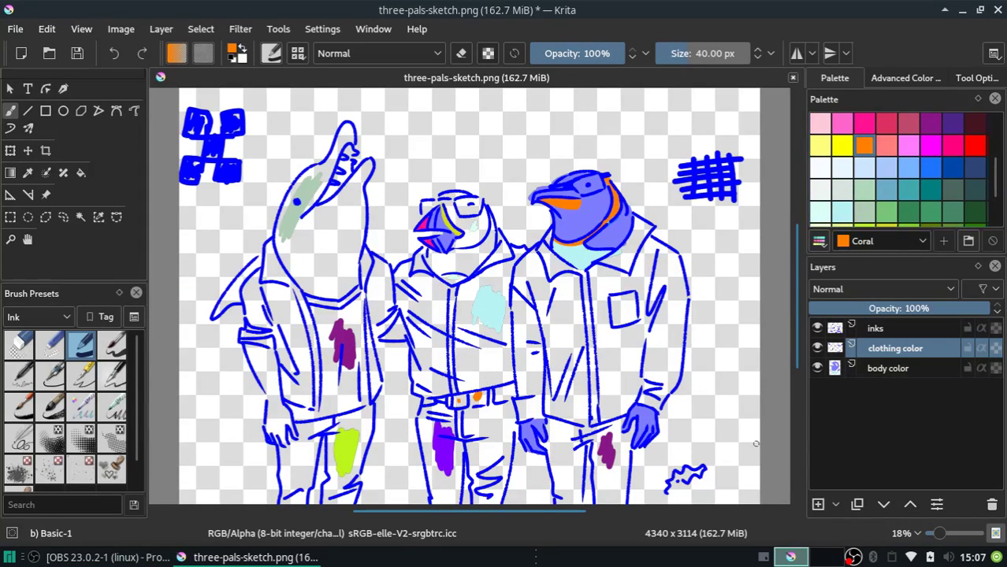
left_click(917, 535)
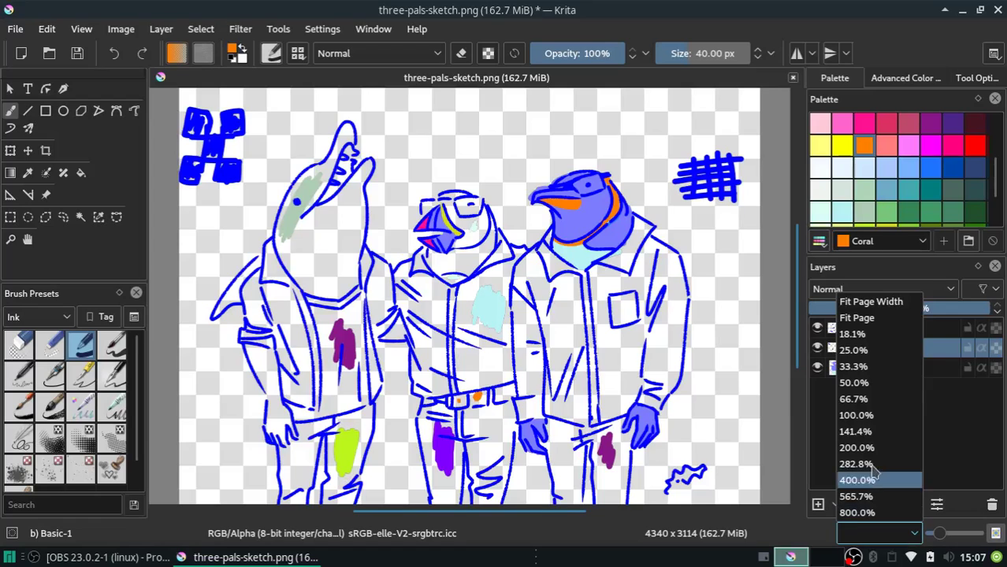
left_click(854, 417)
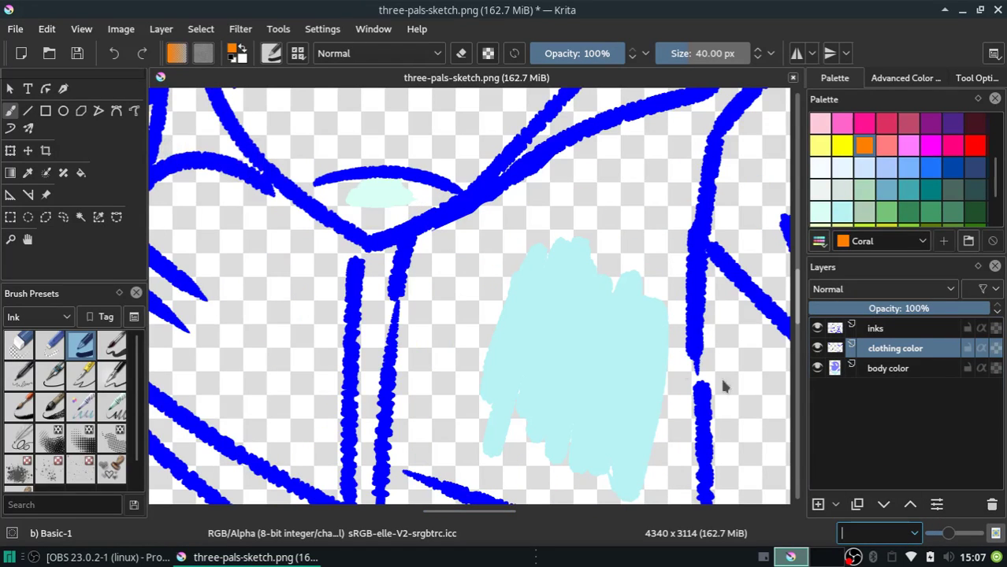
left_click(843, 211)
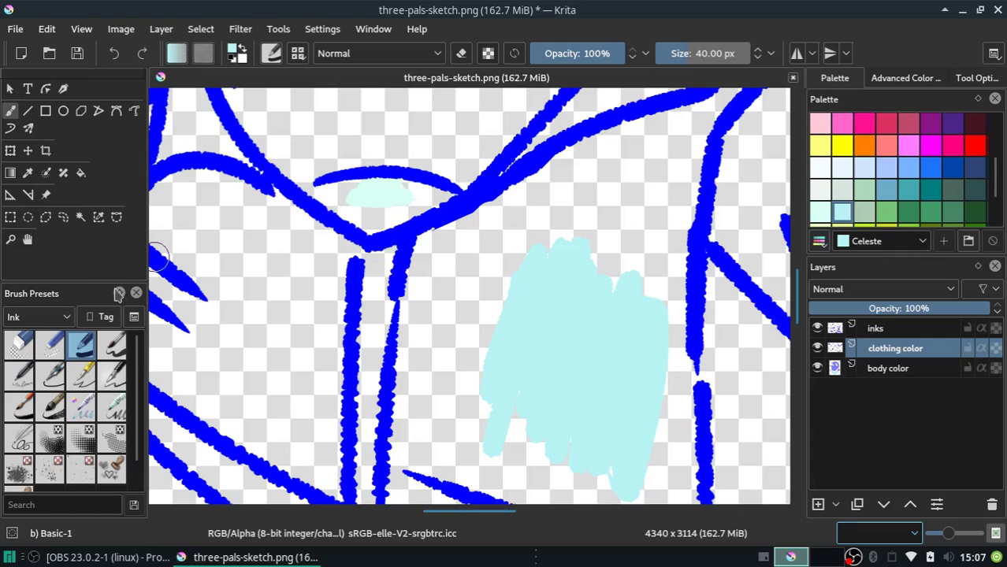
Brush Celeste over the jacket's collar, front, left side and lower-left patch on the clothing color layer
mouse_move(410, 271)
left_mouse_down()
mouse_move(561, 181)
mouse_move(506, 198)
mouse_move(661, 115)
mouse_move(681, 115)
mouse_move(667, 308)
mouse_move(669, 256)
mouse_move(649, 211)
mouse_move(596, 180)
mouse_move(606, 163)
left_mouse_up()
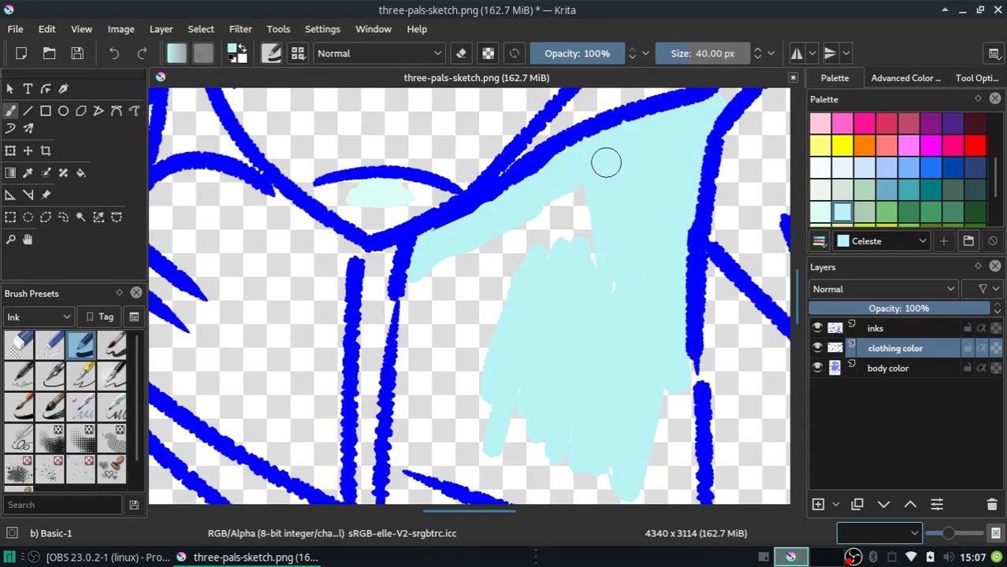
mouse_move(564, 205)
left_mouse_down()
mouse_move(486, 315)
mouse_move(450, 313)
mouse_move(409, 281)
left_mouse_up()
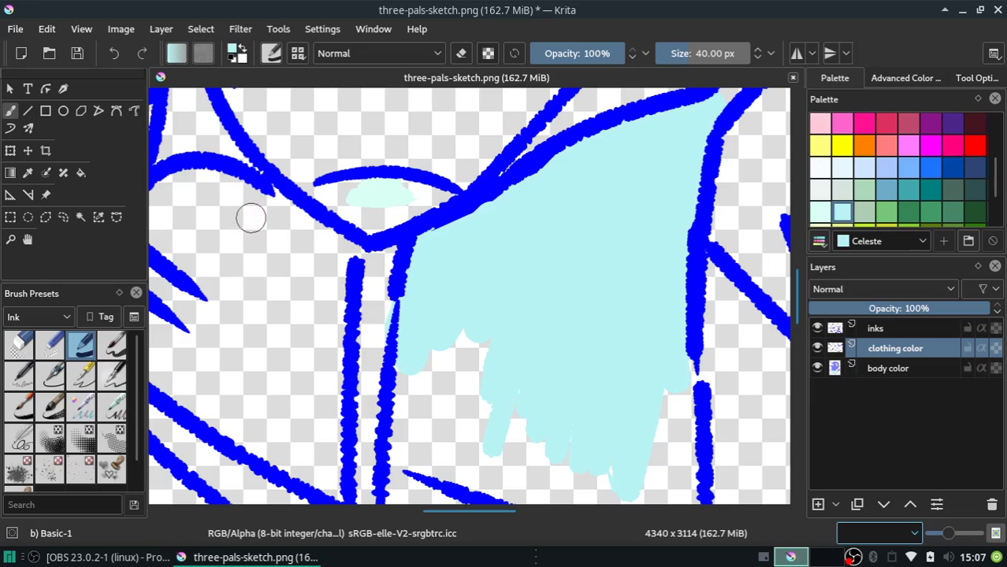
mouse_move(251, 218)
left_mouse_down()
mouse_move(295, 228)
mouse_move(338, 263)
mouse_move(253, 212)
mouse_move(385, 278)
left_mouse_up()
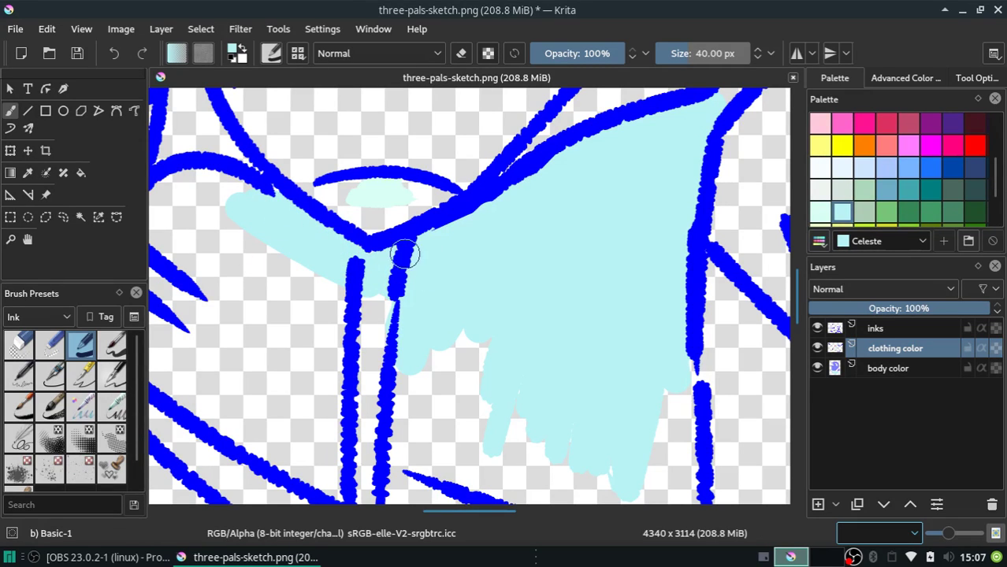
mouse_move(214, 209)
left_mouse_down()
mouse_move(167, 197)
mouse_move(203, 187)
mouse_move(247, 197)
mouse_move(162, 231)
mouse_move(219, 292)
mouse_move(218, 203)
mouse_move(261, 304)
mouse_move(313, 281)
mouse_move(361, 299)
mouse_move(387, 337)
mouse_move(353, 398)
mouse_move(359, 483)
mouse_move(429, 361)
mouse_move(406, 458)
mouse_move(489, 502)
mouse_move(623, 468)
mouse_move(650, 501)
mouse_move(668, 466)
left_mouse_up()
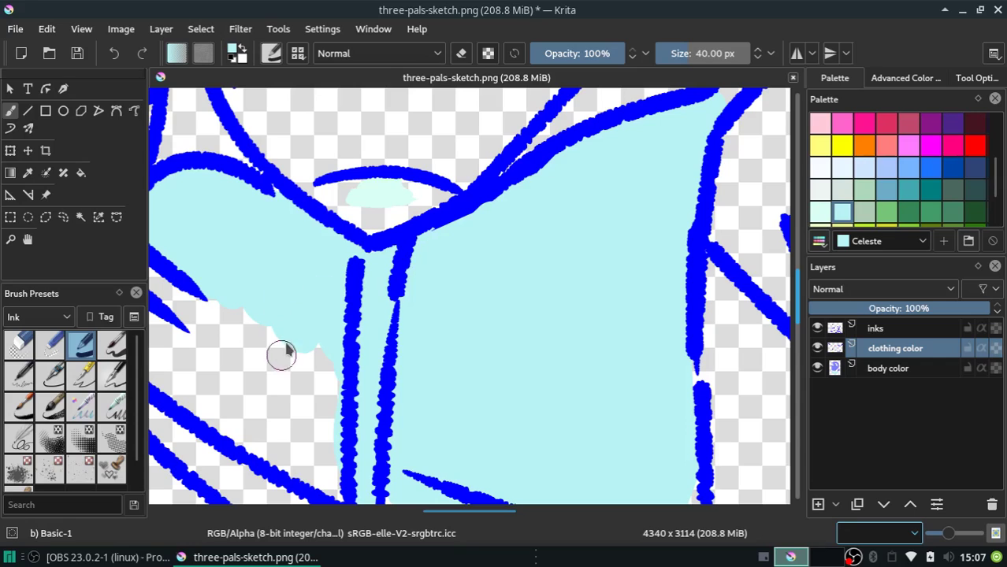
mouse_move(281, 353)
left_mouse_down()
mouse_move(330, 420)
mouse_move(301, 463)
mouse_move(262, 335)
mouse_move(225, 371)
mouse_move(162, 394)
mouse_move(160, 360)
left_mouse_up()
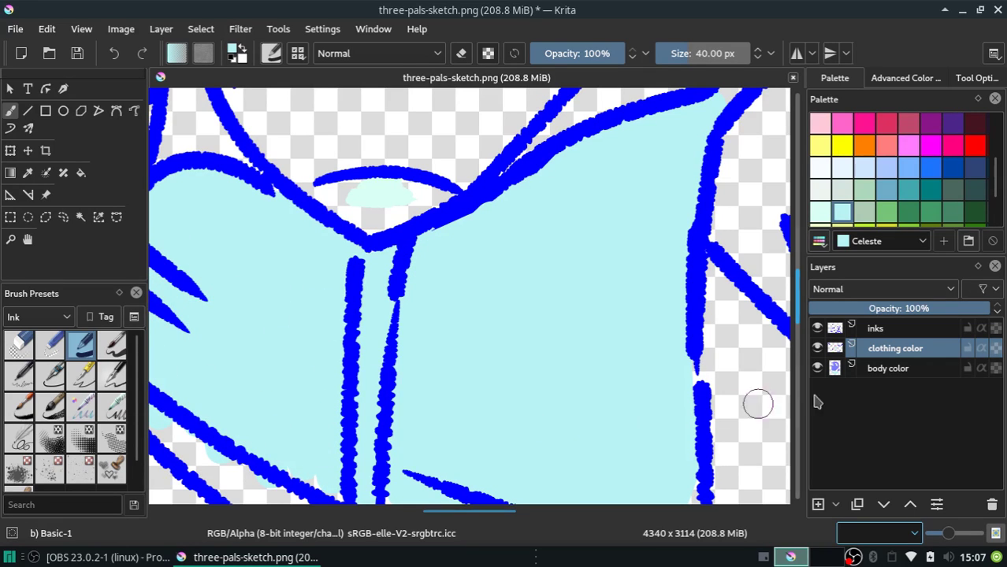
left_click(926, 329)
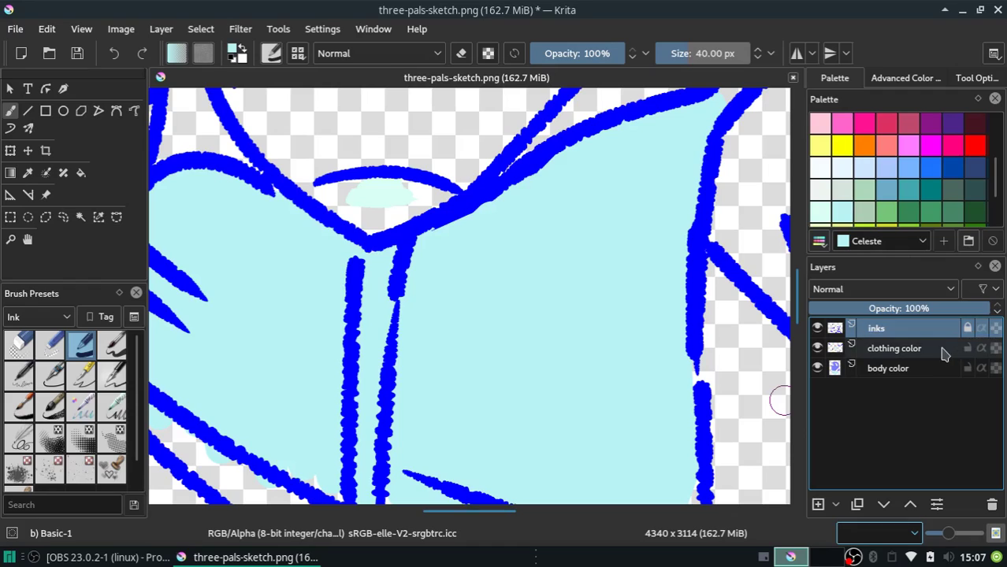
left_click(929, 348)
mouse_move(211, 429)
left_mouse_down()
mouse_move(169, 460)
mouse_move(169, 442)
mouse_move(160, 482)
mouse_move(241, 467)
mouse_move(332, 495)
mouse_move(319, 475)
left_mouse_up()
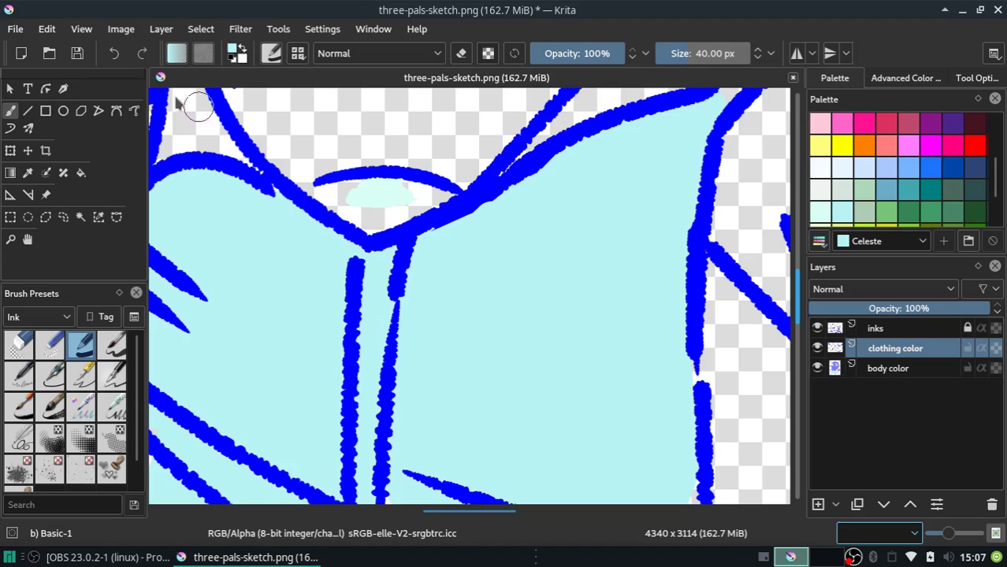
left_click(17, 32)
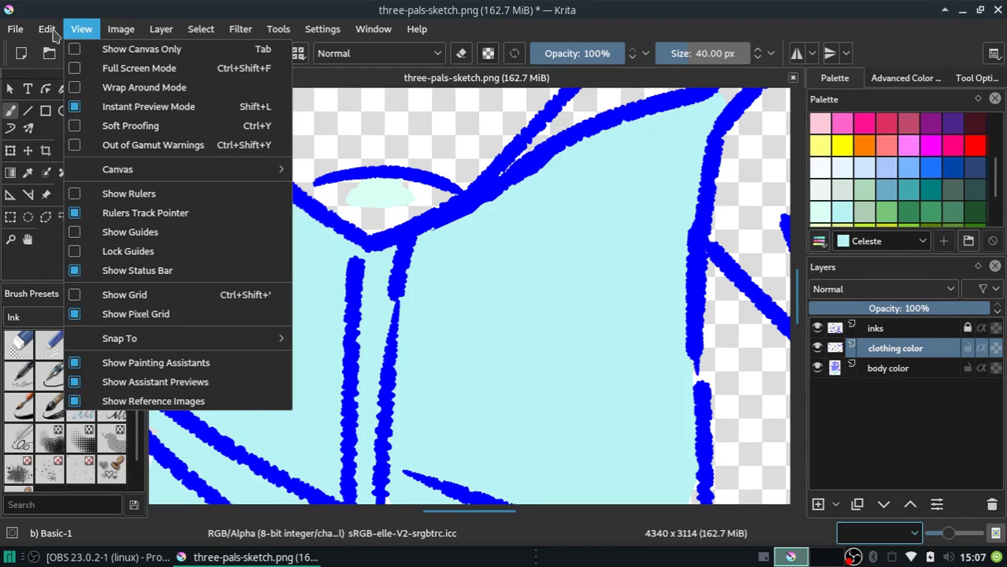
mouse_move(322, 29)
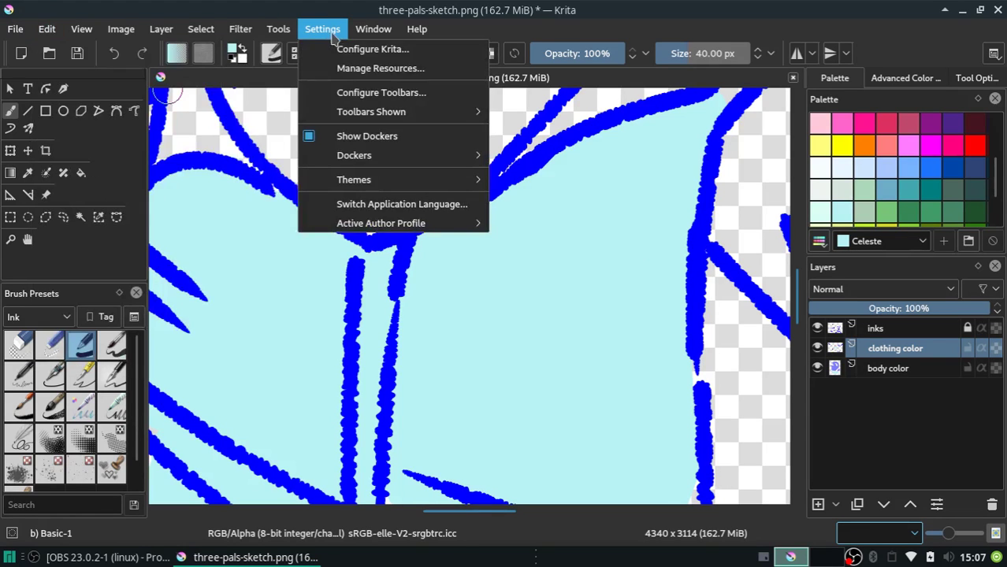
Browse Krita's preference pages: performance, shortcuts, canvas input, display and colour management
left_click(404, 61)
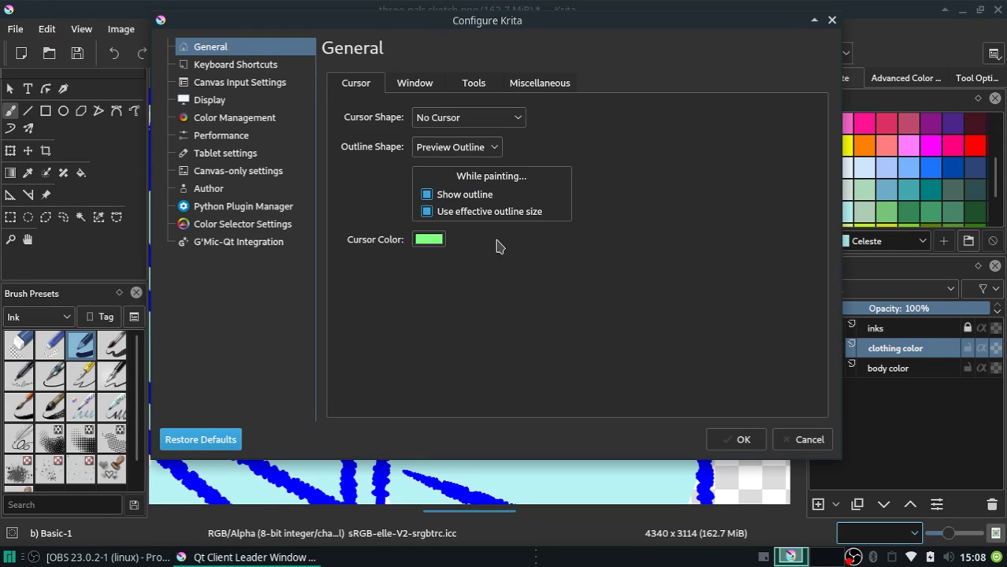
left_click(222, 138)
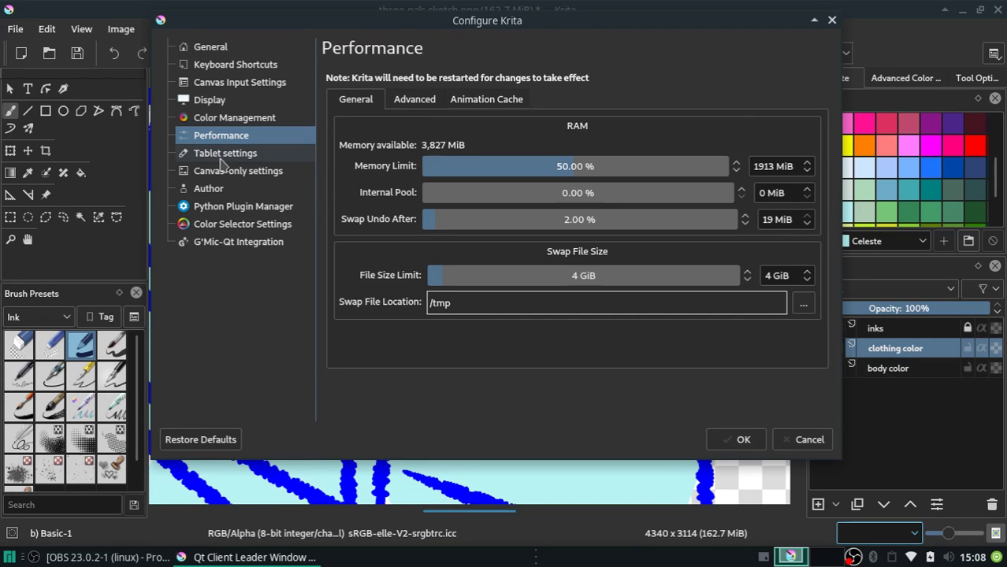
left_click(256, 47)
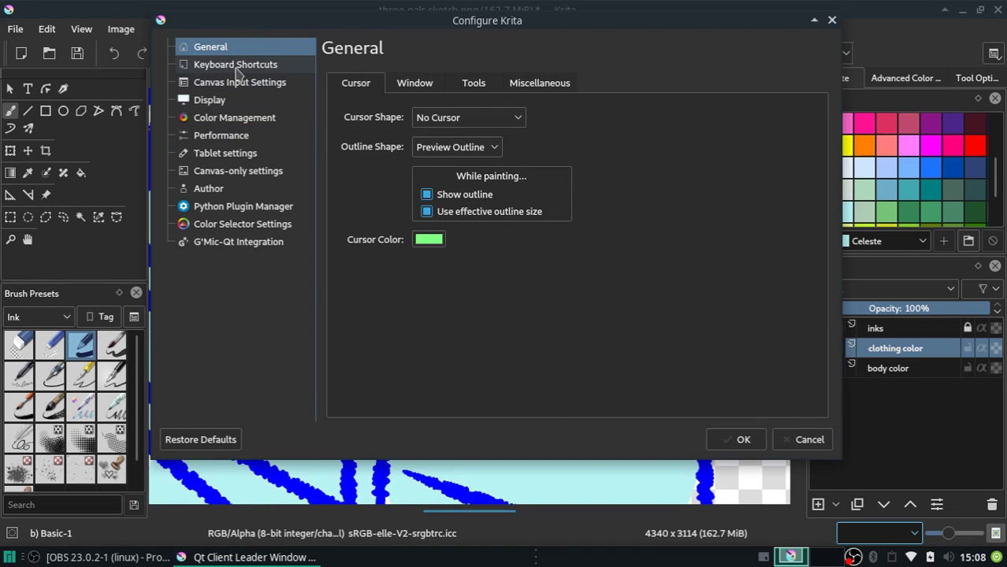
left_click(236, 64)
key("Down")
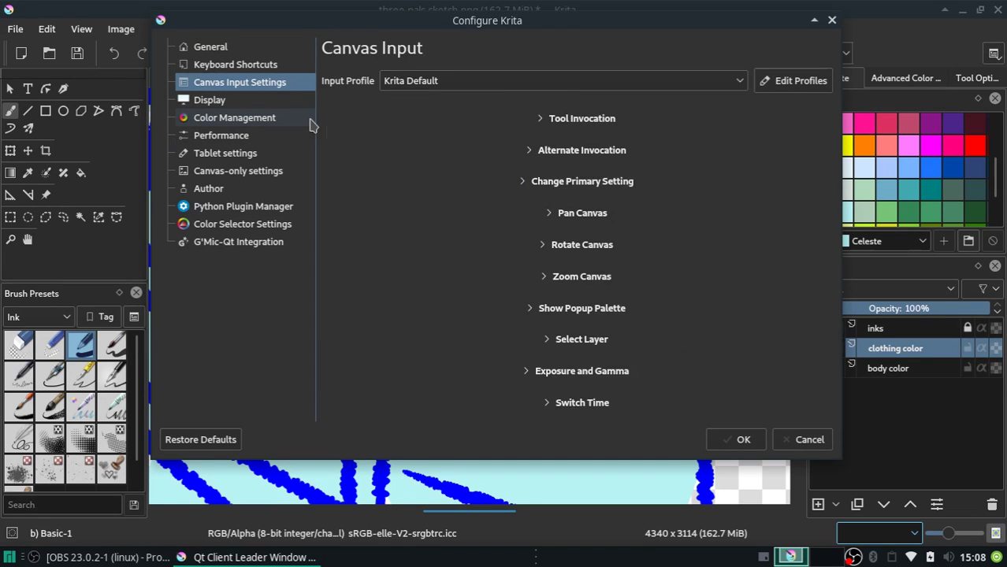
key("Down")
key("Down")
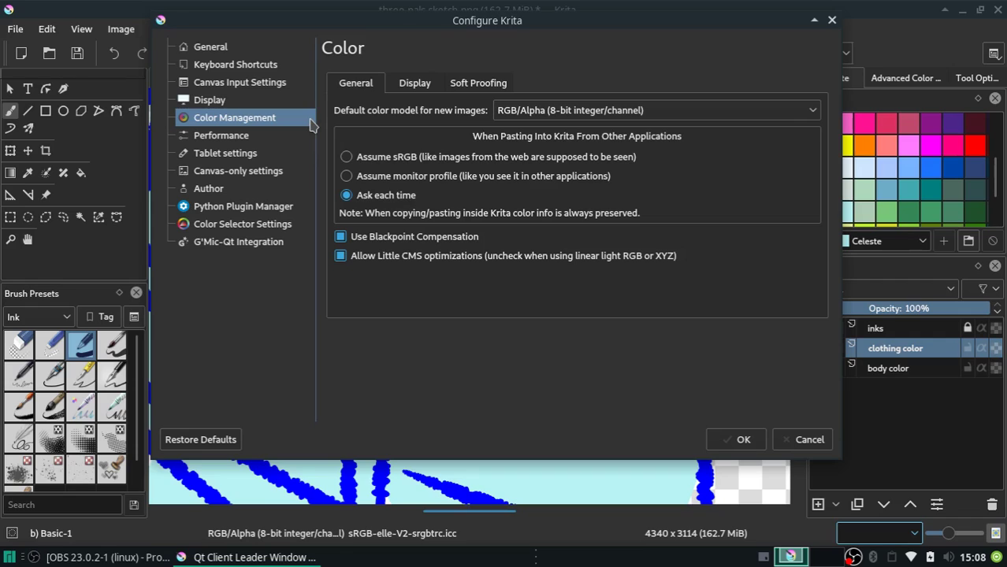
key("Down")
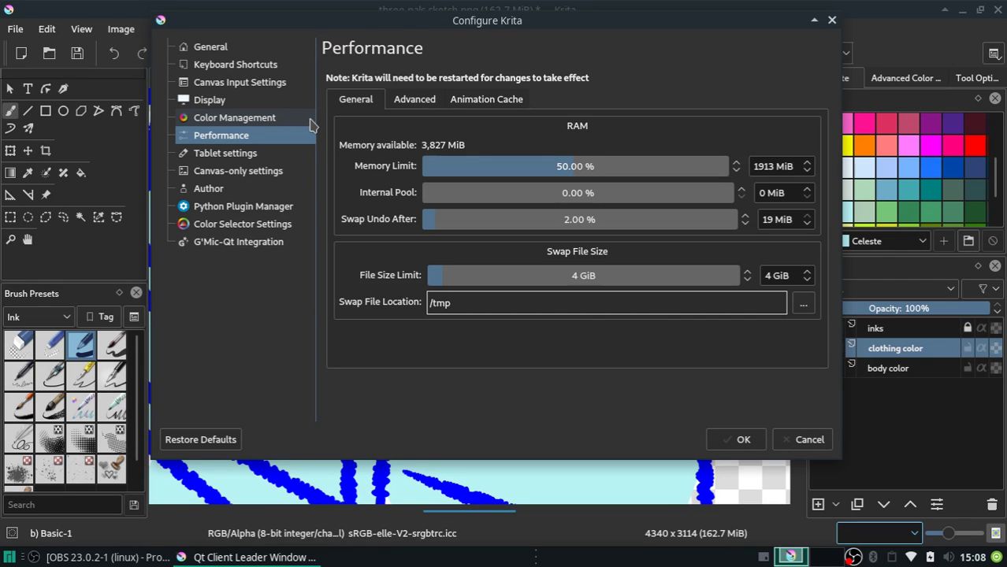
key("Down")
key("Down")
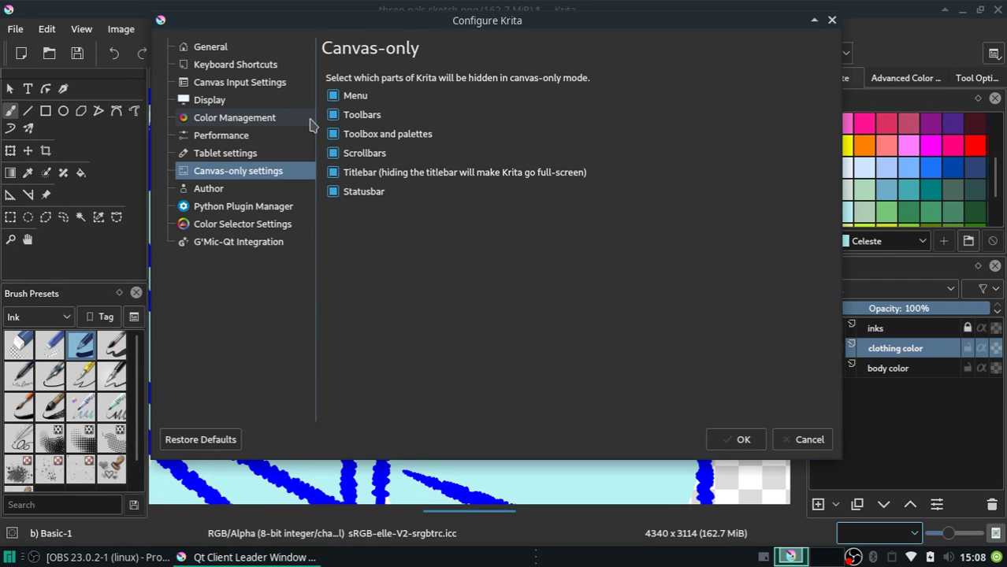
key("Down")
key("Down")
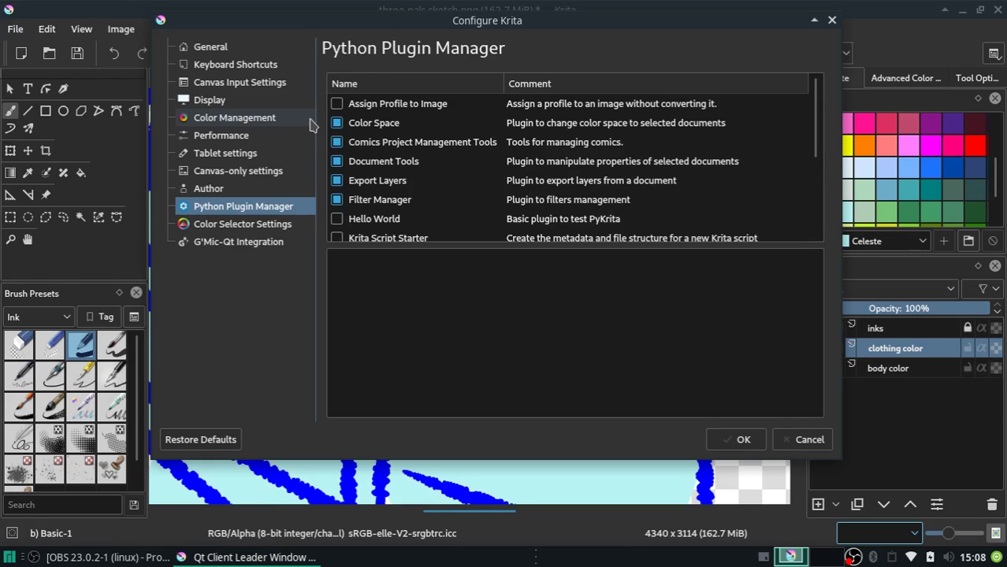
key("Down")
key("Down")
key("Up")
key("Up")
key("Up")
key("Up")
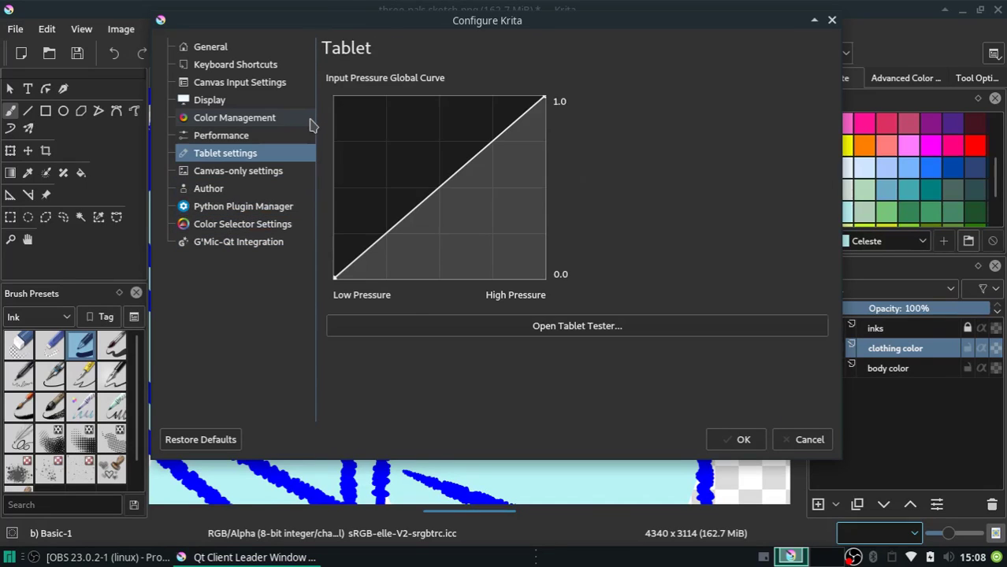
key("Up")
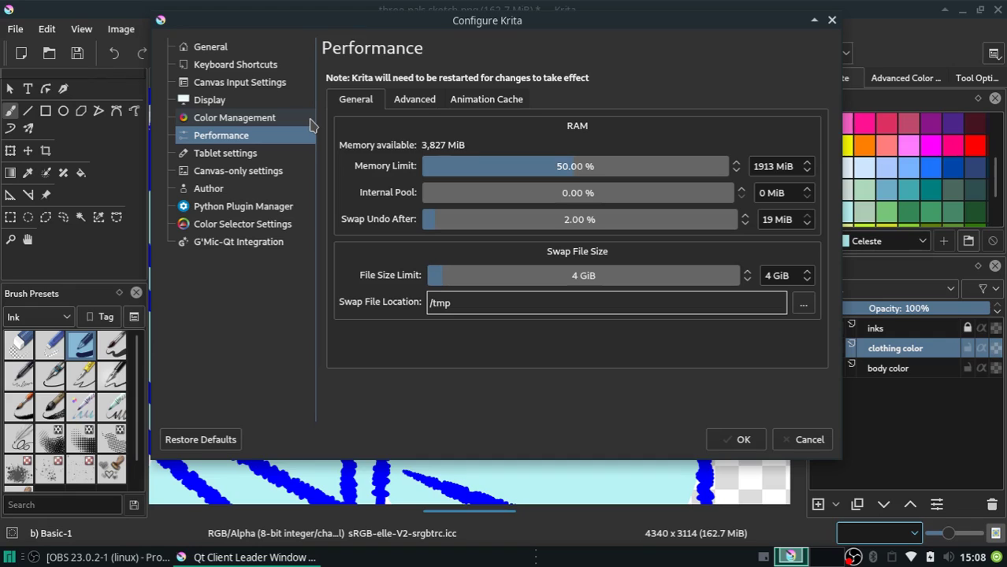
left_click(419, 101)
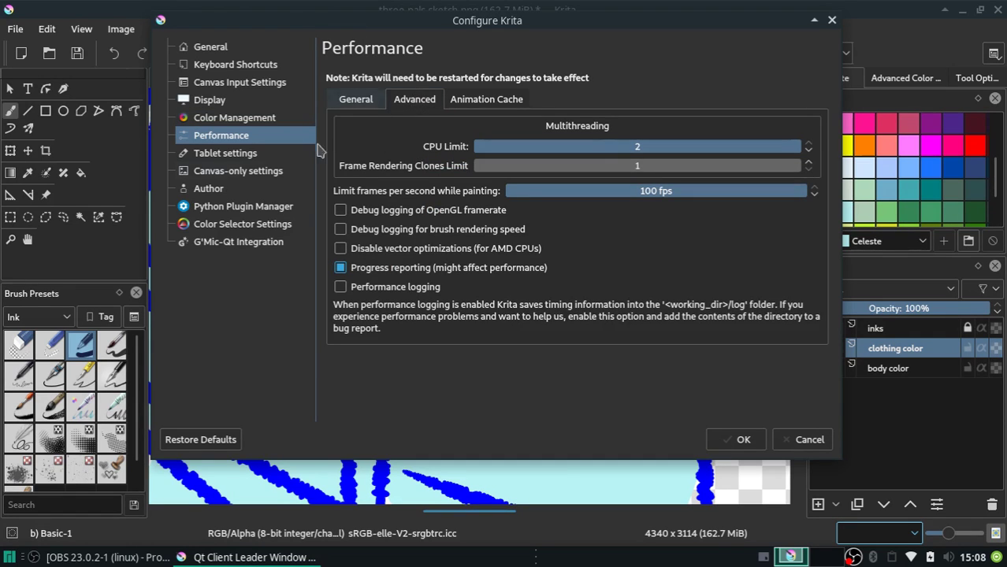
left_click(232, 120)
left_click(221, 101)
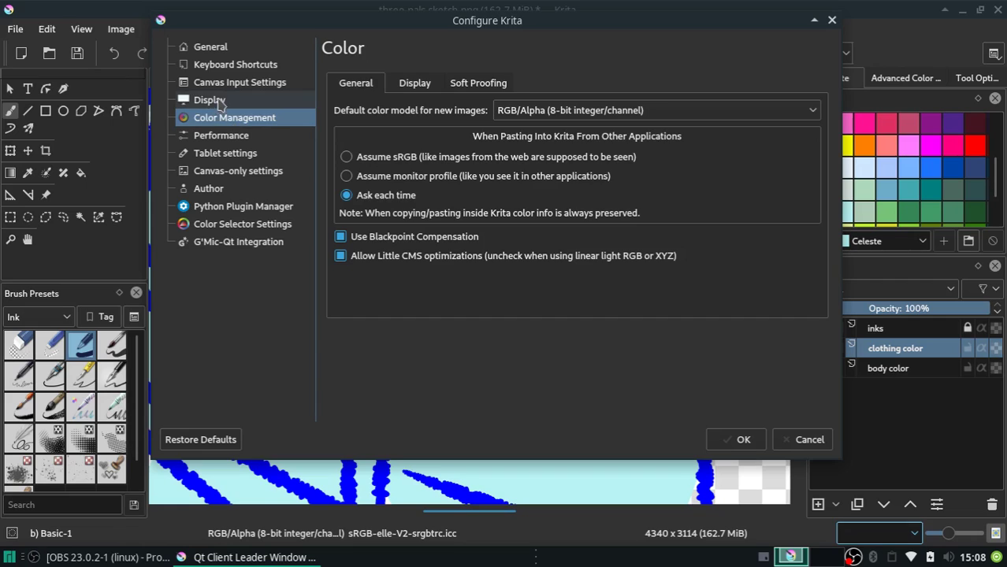
left_click(226, 83)
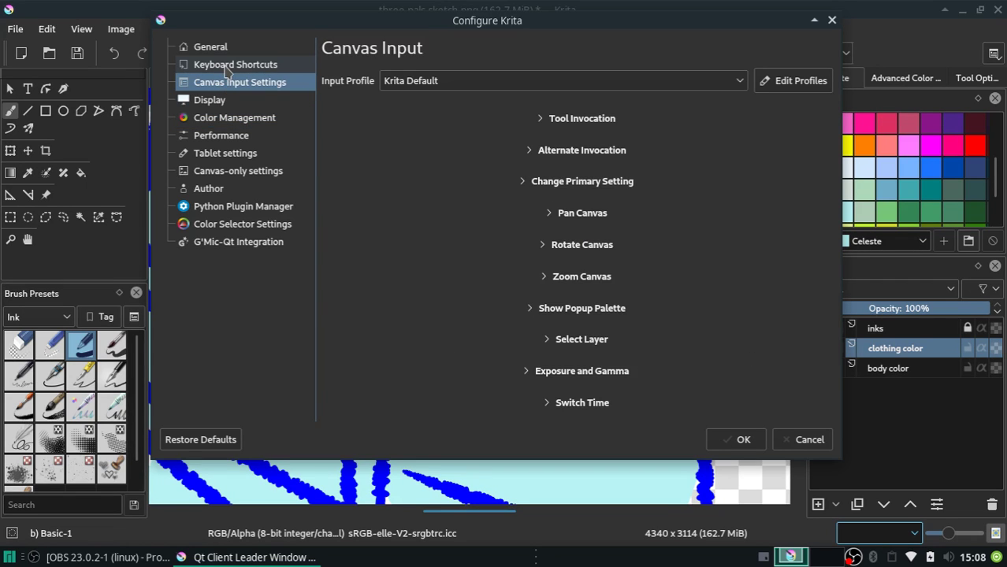
left_click(226, 66)
left_click(221, 50)
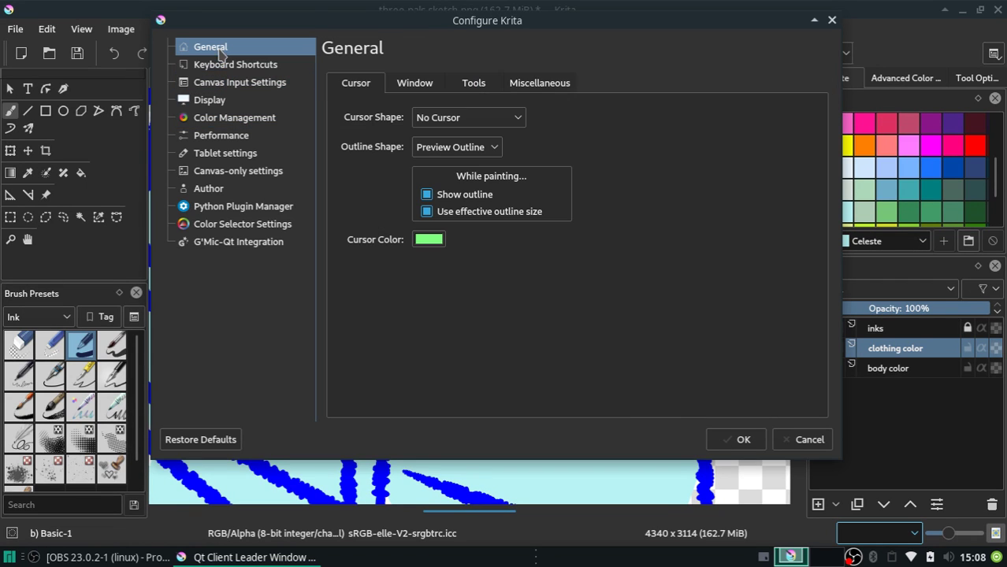
Under General > Miscellaneous, change the undo stack size from 30 to 10 and apply
left_click(421, 84)
left_click(477, 87)
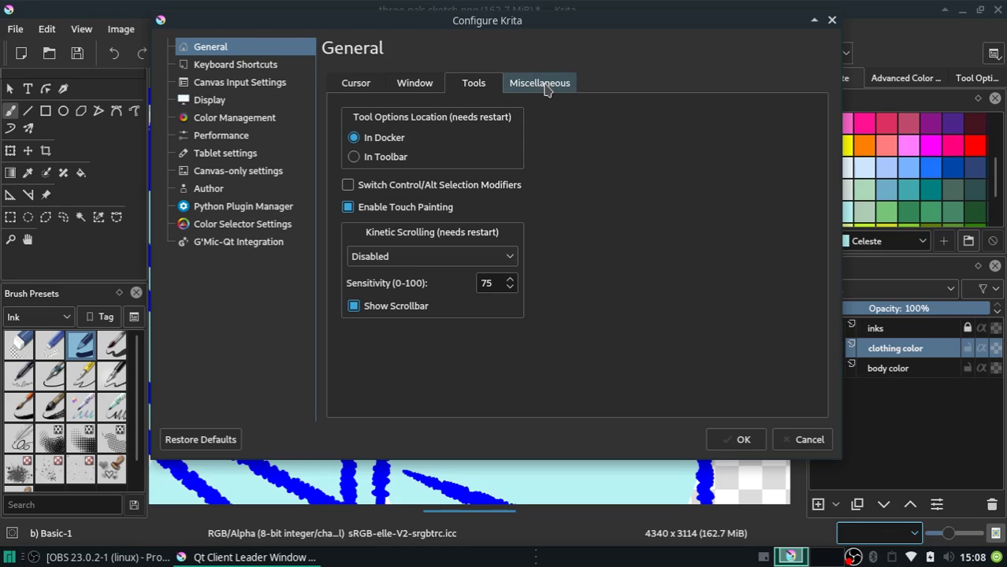
left_click(544, 87)
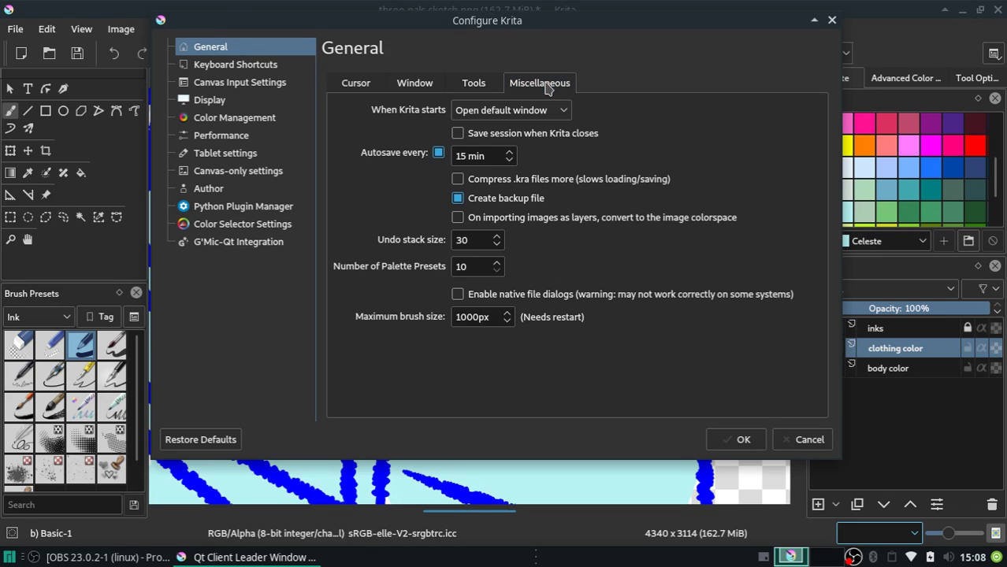
double_click(473, 240)
type("10")
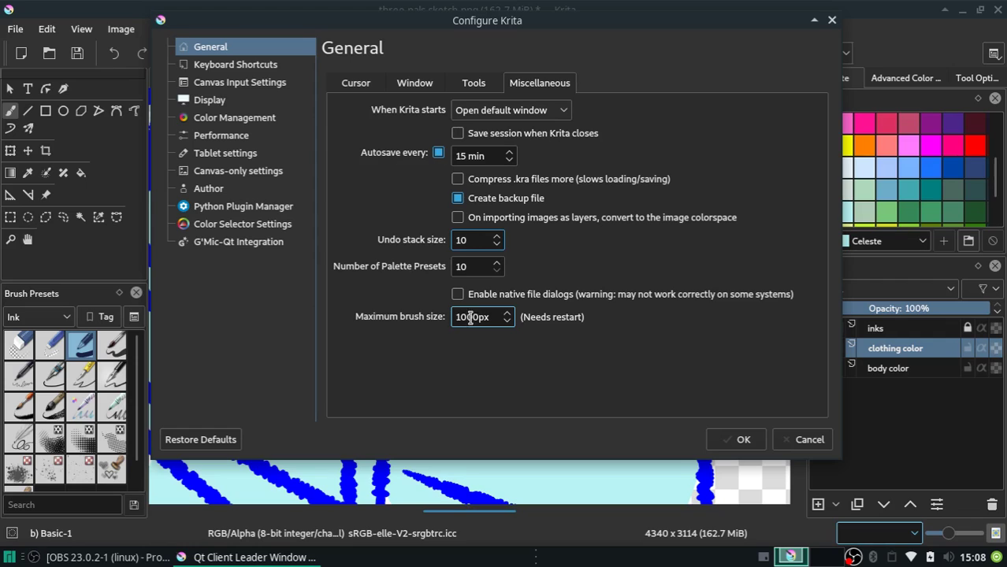
left_click(740, 446)
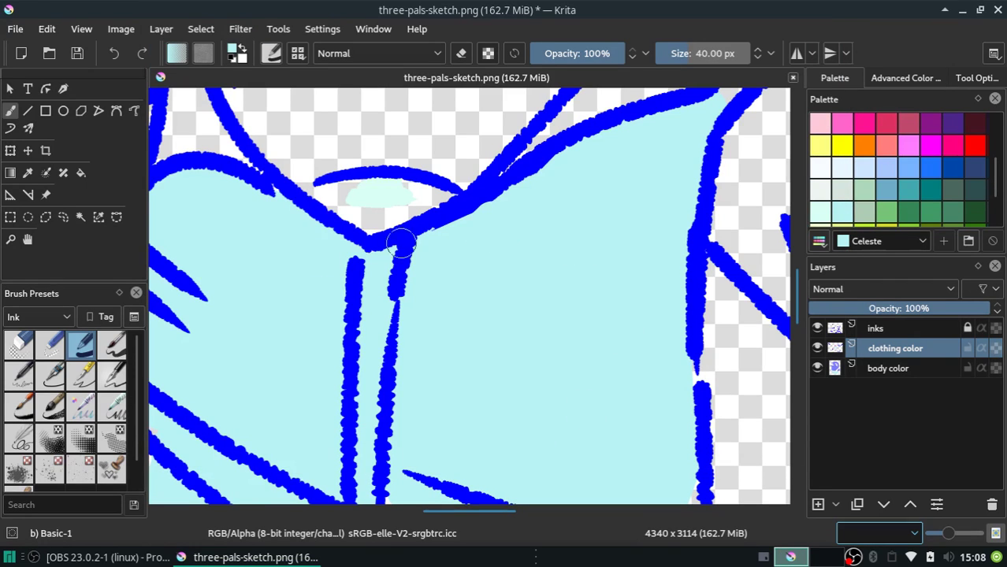
Fill the shirt's upper-left gap with Celeste and the pocket under the collar with Diamond
left_click_drag(167, 130, 224, 167)
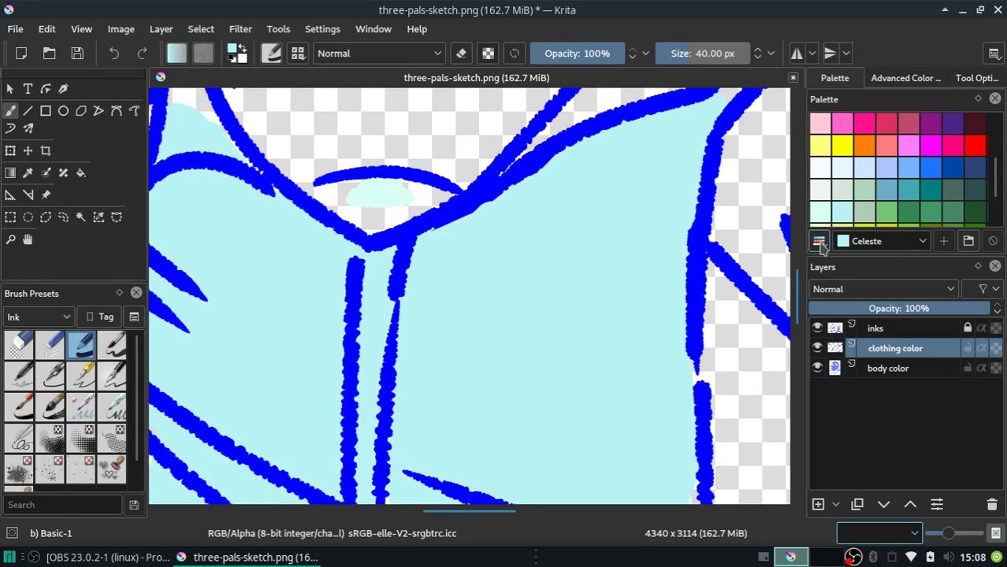
left_click(820, 211)
mouse_move(344, 200)
left_mouse_down()
mouse_move(372, 219)
mouse_move(398, 209)
mouse_move(394, 197)
mouse_move(409, 204)
left_mouse_up()
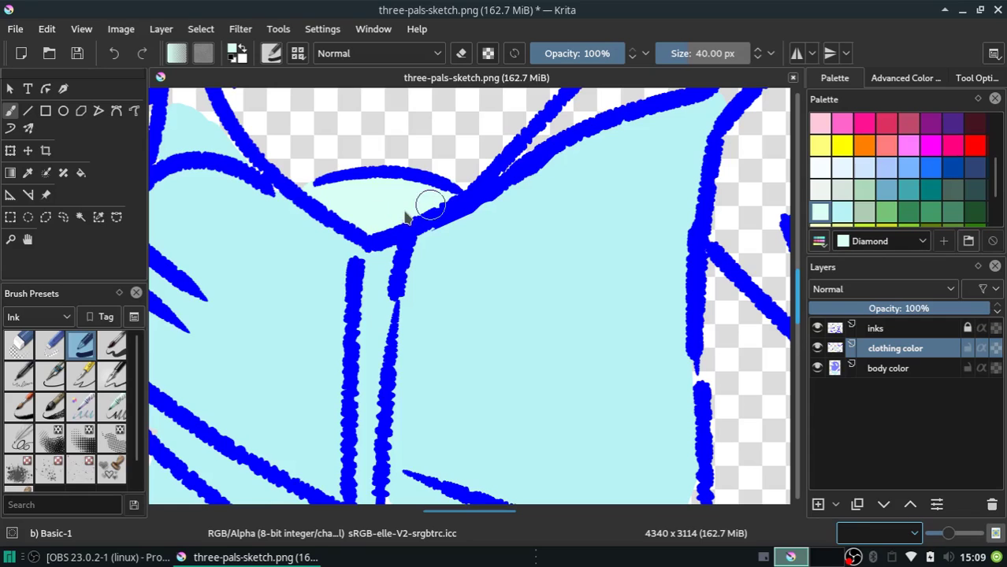
left_click(841, 212)
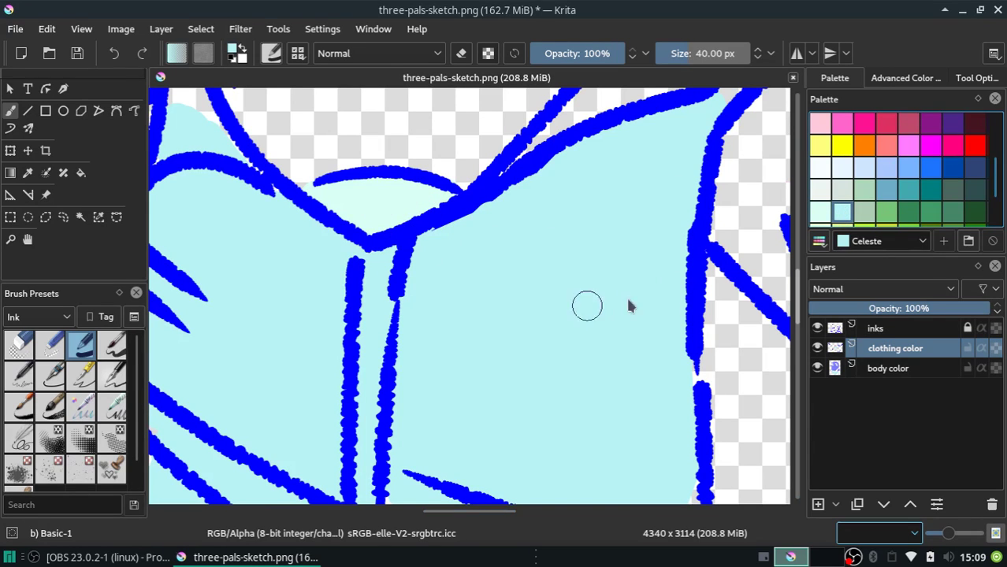
left_click_drag(797, 309, 796, 354)
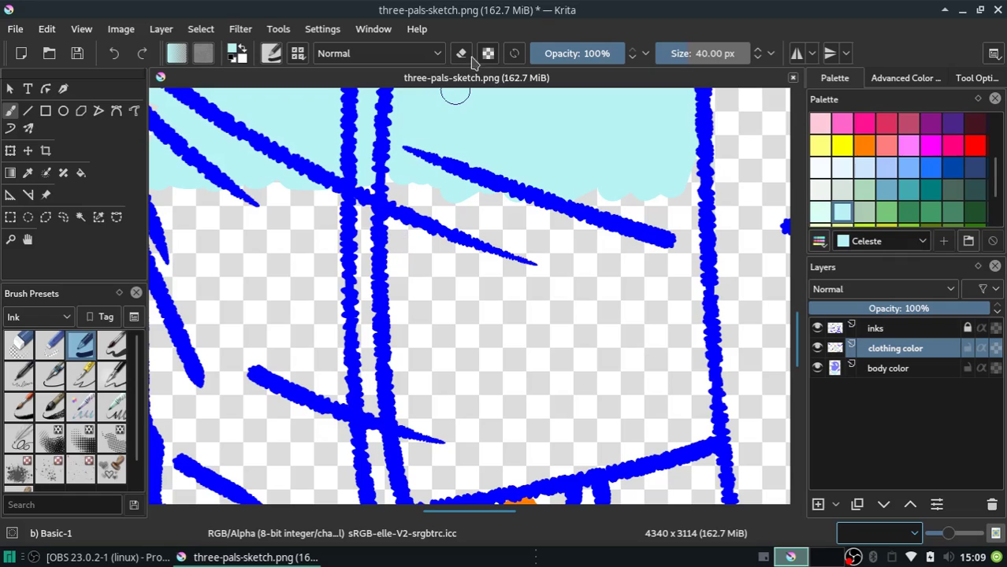
Fill the lower shirt with an enlarged brush, restore Basic-1 at 40 px, and fit page width
left_click_drag(716, 45, 736, 52)
mouse_move(450, 189)
left_mouse_down()
mouse_move(393, 303)
mouse_move(440, 333)
mouse_move(527, 319)
mouse_move(568, 256)
mouse_move(591, 321)
mouse_move(318, 254)
mouse_move(299, 348)
mouse_move(387, 274)
left_mouse_up()
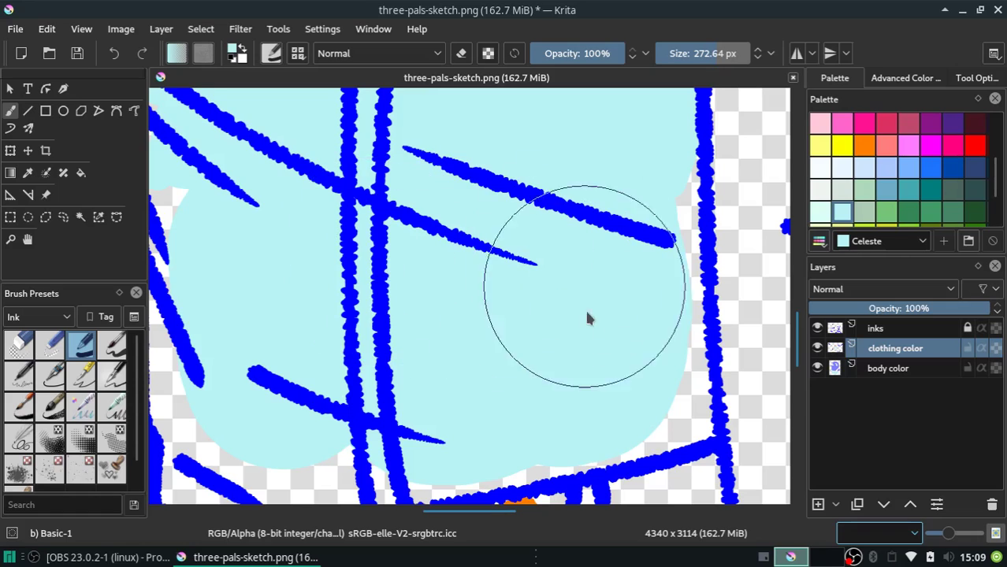
left_click(695, 52)
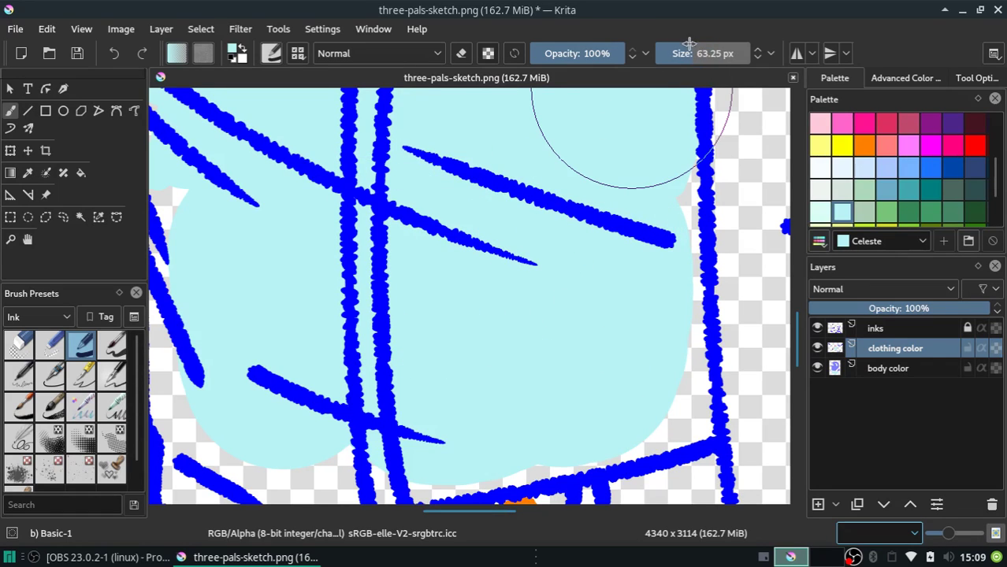
left_click(52, 375)
left_click(81, 344)
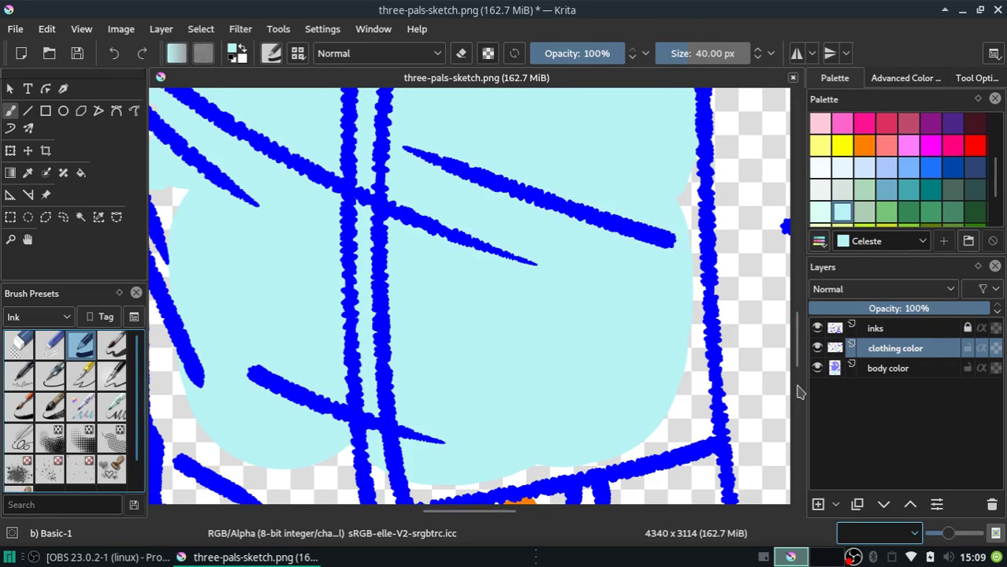
left_click(914, 533)
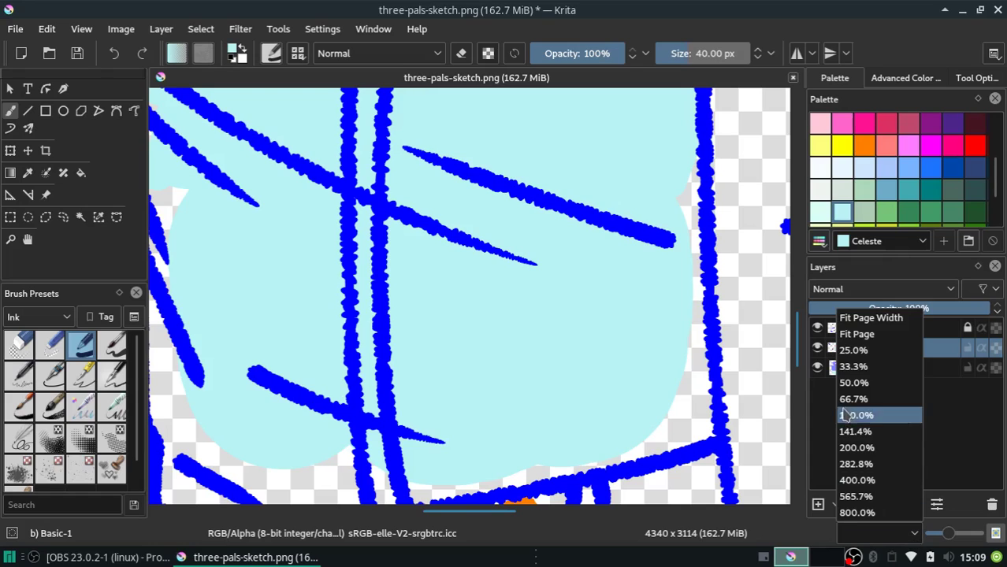
left_click(871, 317)
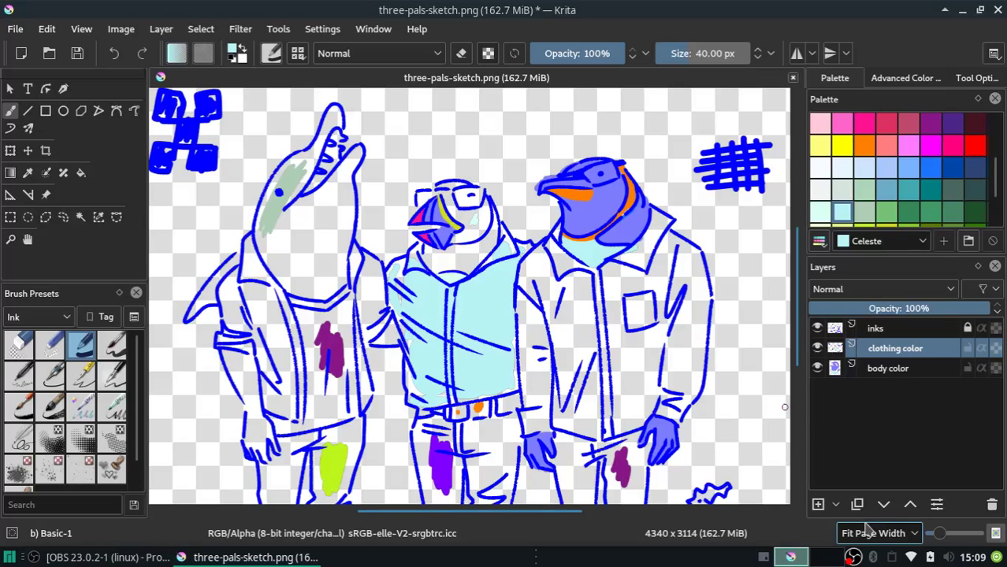
At 50% zoom, paint Celeste into leftover gaps at the collar, shirt sides and left of the belt
left_click(904, 534)
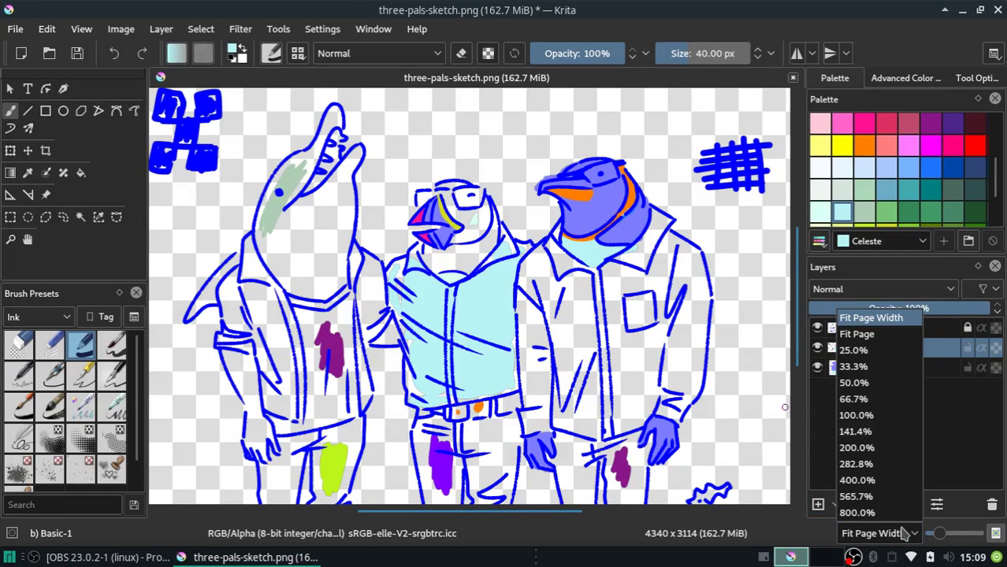
left_click(873, 383)
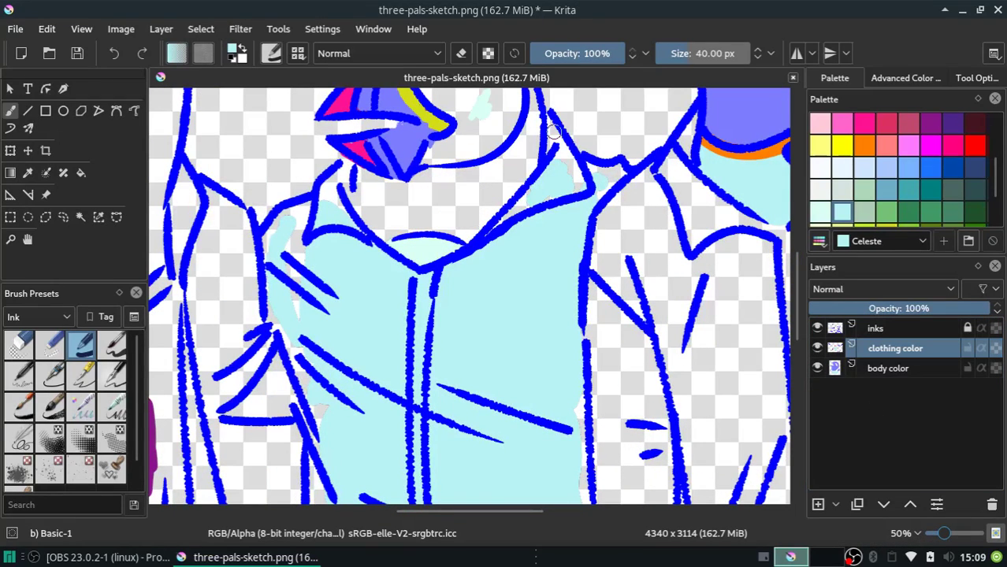
left_click_drag(554, 132, 564, 162)
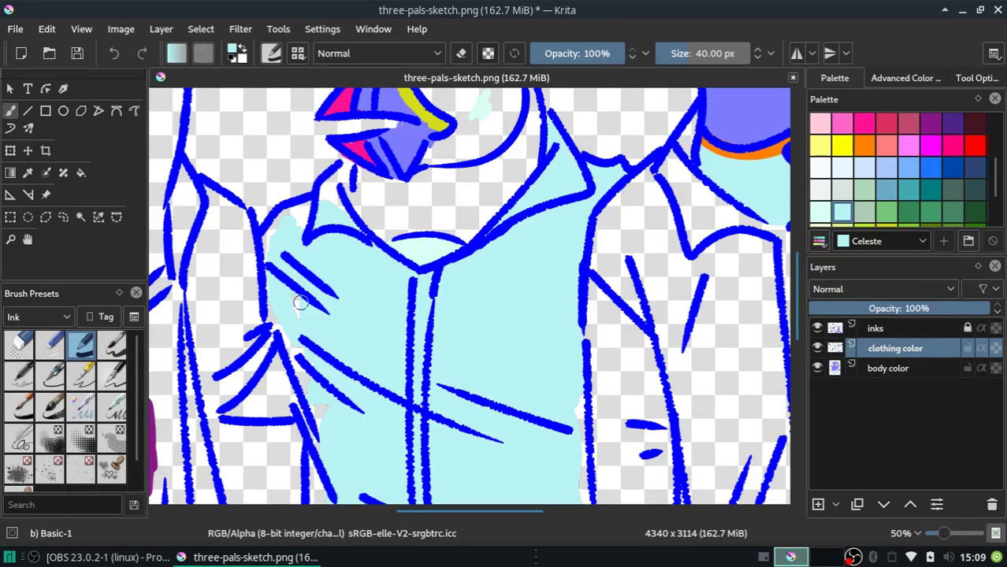
left_click_drag(300, 303, 304, 331)
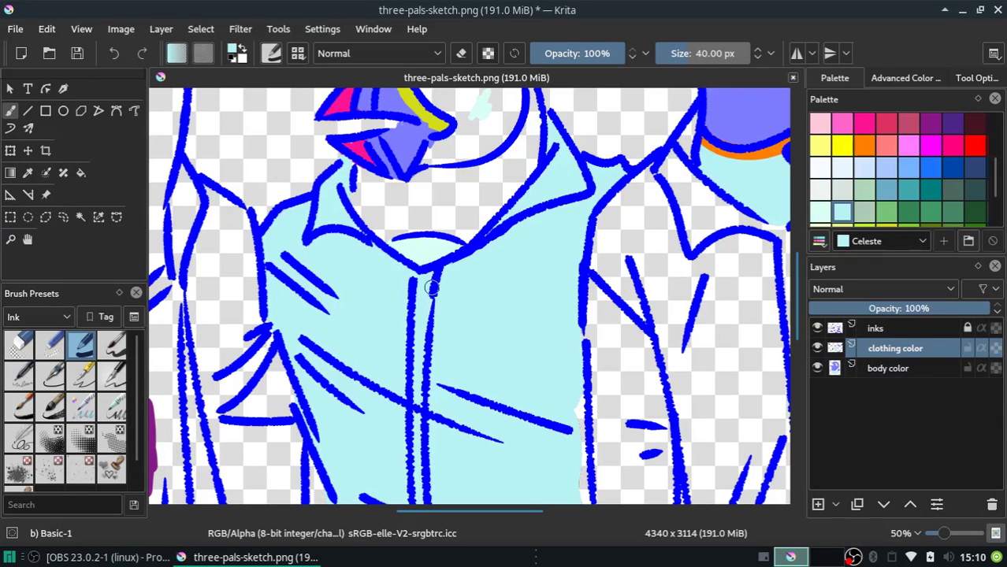
left_click_drag(569, 376, 568, 344)
scroll(568, 303, "down", 3)
scroll(569, 303, "down", 1)
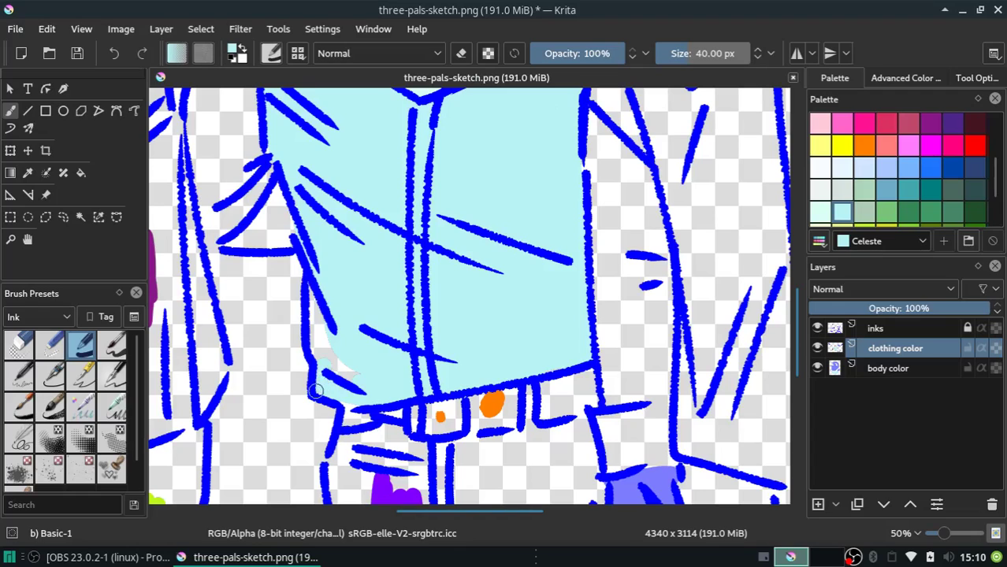
left_click_drag(326, 354, 355, 383)
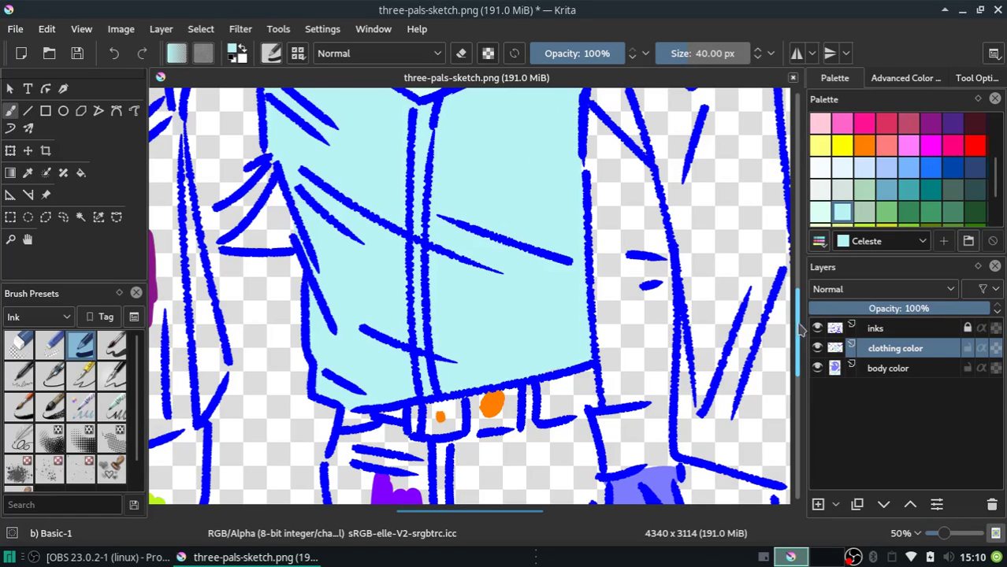
scroll(378, 274, "up", 3)
scroll(378, 273, "up", 2)
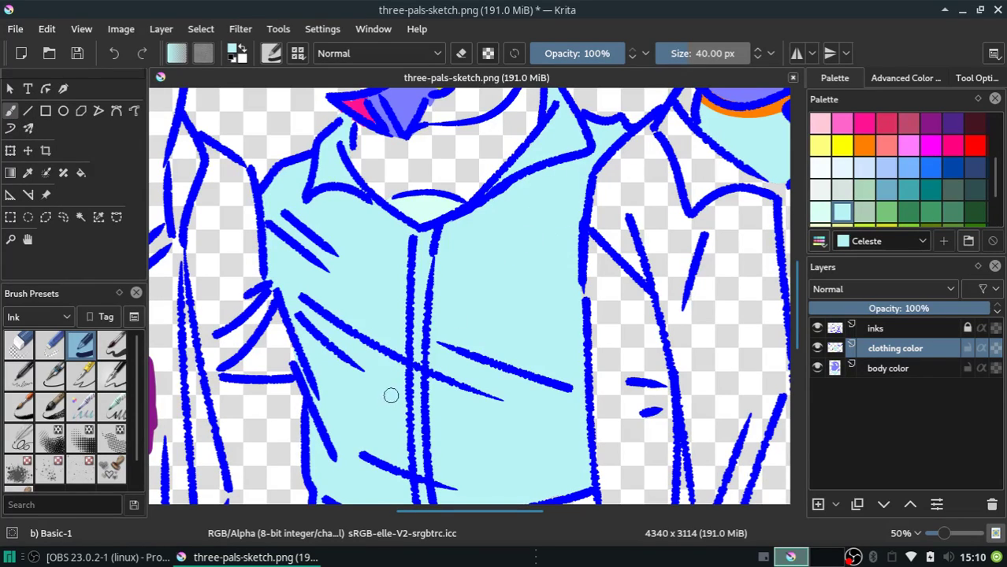
mouse_move(412, 524)
left_mouse_down()
mouse_move(433, 520)
mouse_move(371, 526)
mouse_move(401, 527)
left_mouse_up()
On the body color layer, paint the puffin's cheek and face around the glasses in Diamond
left_click(875, 368)
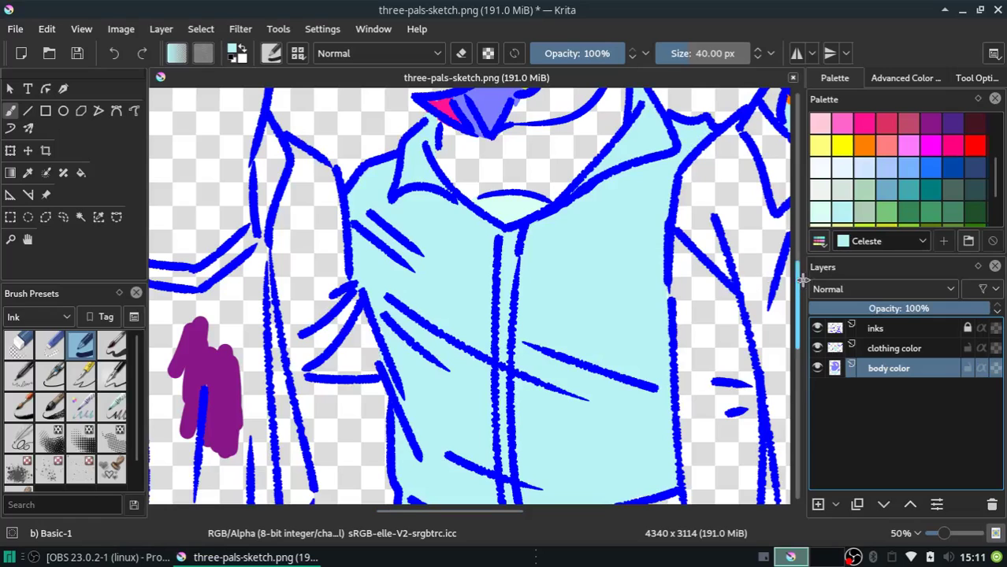
left_click_drag(802, 280, 796, 249)
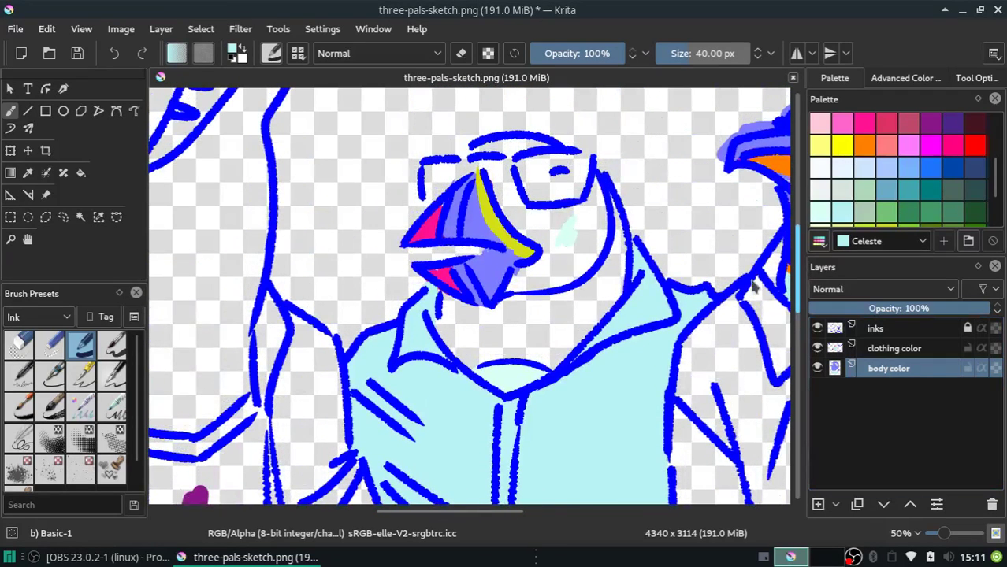
left_click(819, 211)
mouse_move(572, 235)
left_mouse_down()
mouse_move(567, 227)
mouse_move(587, 231)
mouse_move(537, 278)
mouse_move(561, 279)
mouse_move(587, 243)
mouse_move(567, 179)
mouse_move(543, 221)
mouse_move(491, 197)
mouse_move(504, 173)
mouse_move(536, 161)
mouse_move(513, 152)
left_mouse_up()
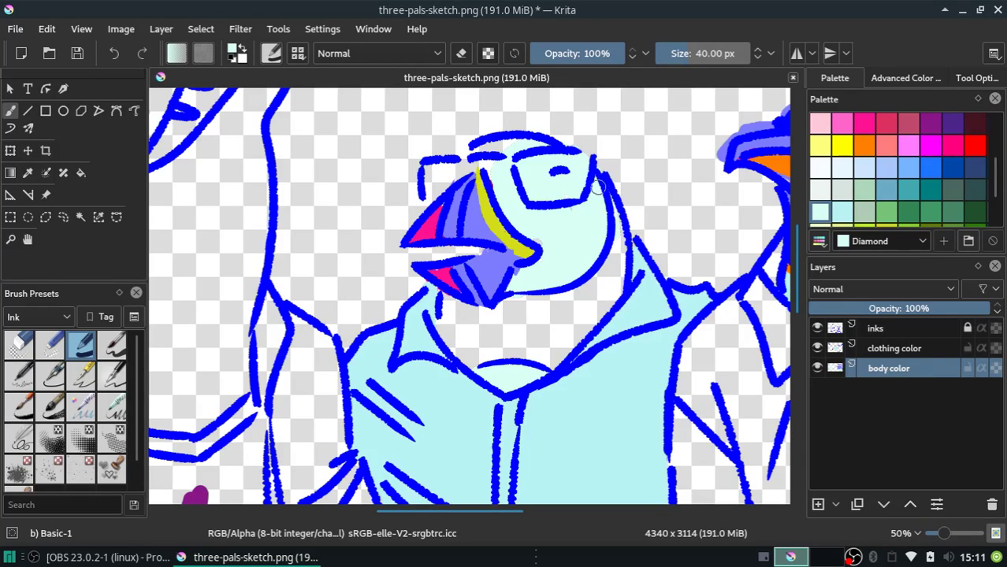
left_click_drag(581, 200, 554, 219)
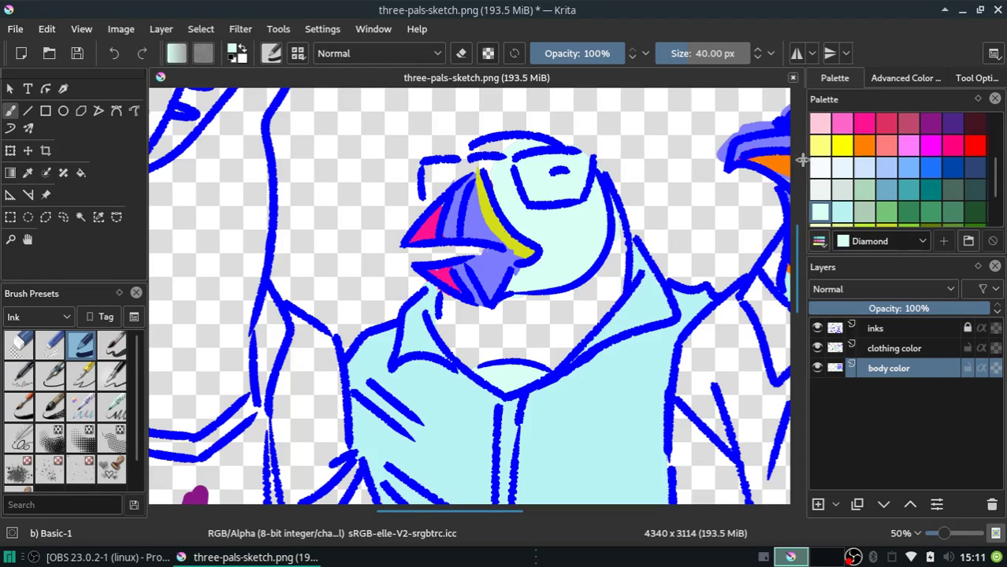
Paint a purple patch on the middle puffin's throat
left_click(931, 123)
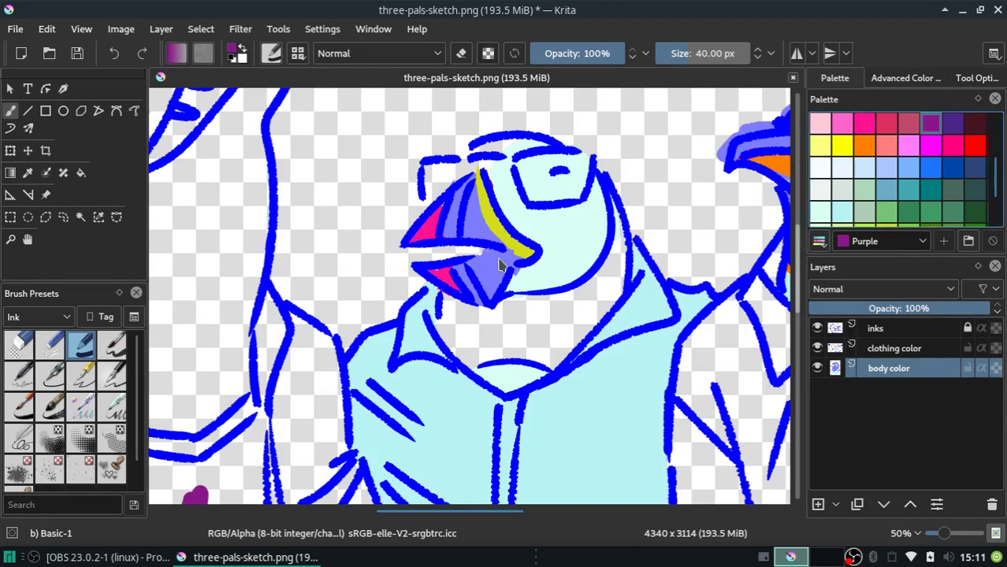
mouse_move(518, 309)
left_mouse_down()
mouse_move(498, 335)
mouse_move(504, 315)
mouse_move(542, 311)
mouse_move(617, 268)
mouse_move(555, 327)
mouse_move(499, 321)
mouse_move(481, 340)
mouse_move(441, 323)
mouse_move(453, 355)
mouse_move(473, 364)
mouse_move(485, 348)
mouse_move(476, 358)
mouse_move(556, 358)
mouse_move(556, 334)
mouse_move(558, 359)
mouse_move(607, 293)
mouse_move(561, 359)
mouse_move(611, 308)
mouse_move(611, 197)
mouse_move(618, 234)
left_mouse_up()
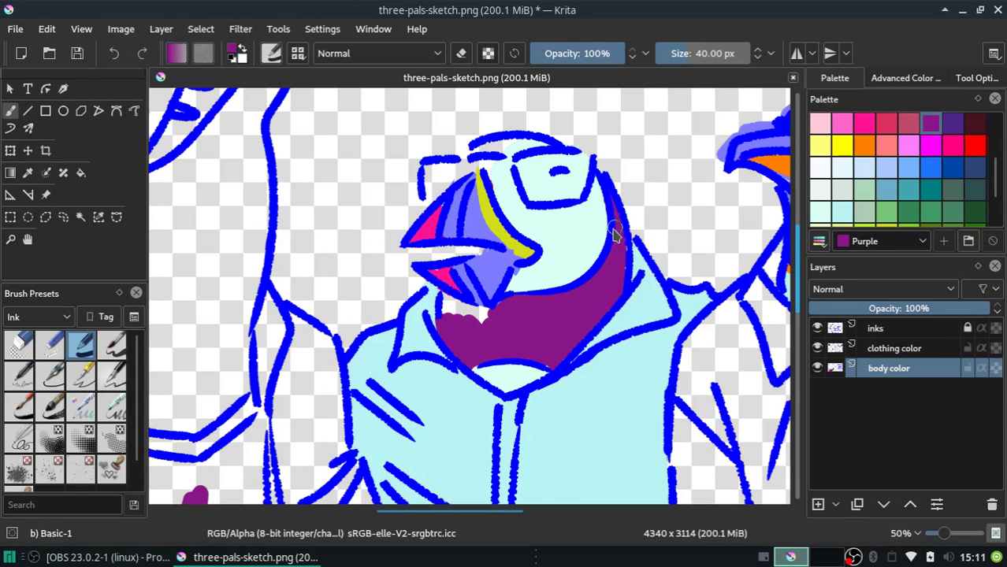
left_click(843, 212)
left_click(820, 211)
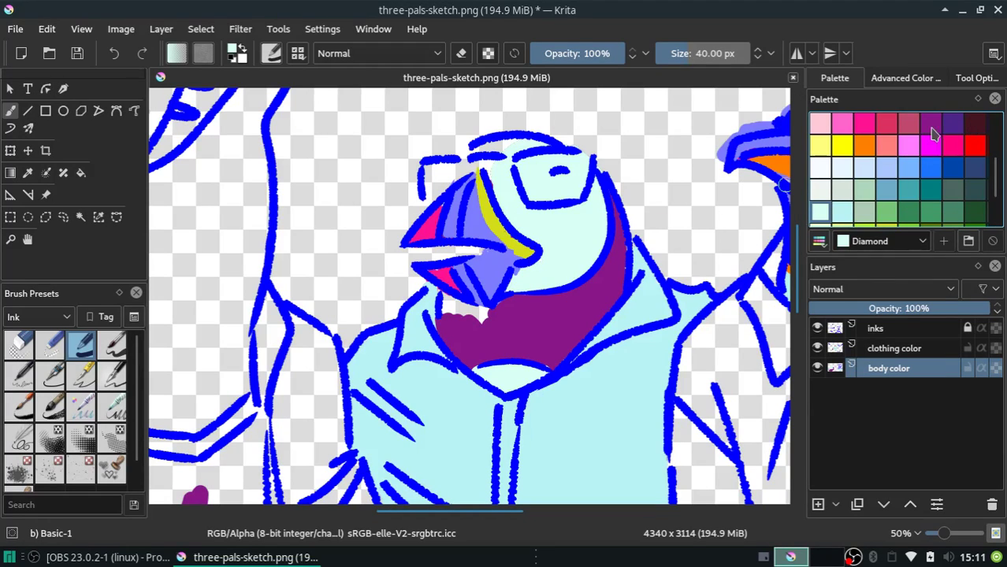
Add purple beside the beak and atop the head, erasing the spill above the head outline
left_click(931, 126)
mouse_move(467, 324)
left_mouse_down()
mouse_move(445, 303)
mouse_move(462, 310)
left_mouse_up()
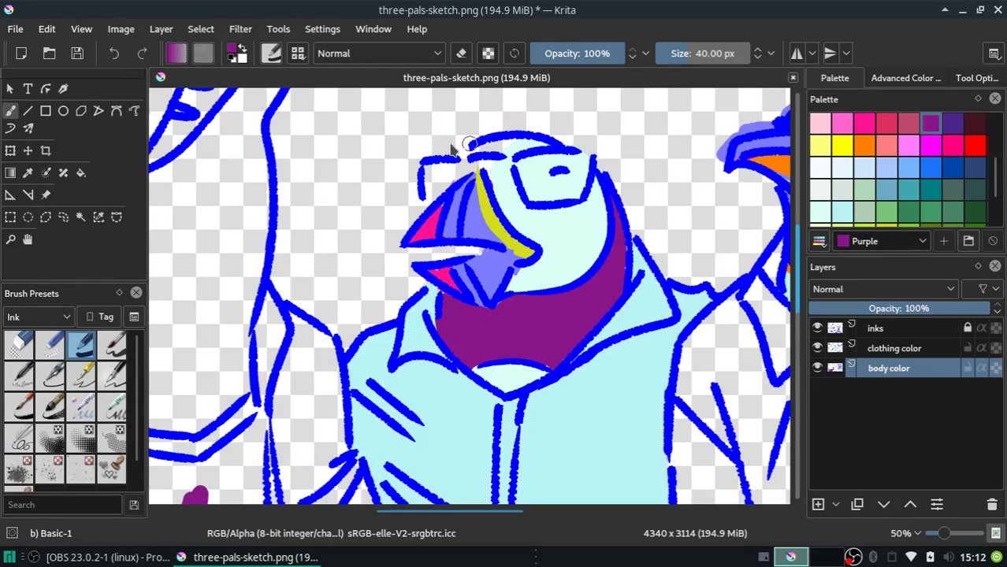
mouse_move(471, 146)
left_mouse_down()
mouse_move(457, 175)
mouse_move(496, 141)
mouse_move(469, 169)
mouse_move(498, 145)
mouse_move(476, 169)
mouse_move(491, 154)
mouse_move(483, 179)
mouse_move(477, 161)
mouse_move(493, 145)
mouse_move(484, 177)
mouse_move(521, 130)
mouse_move(506, 147)
left_mouse_up()
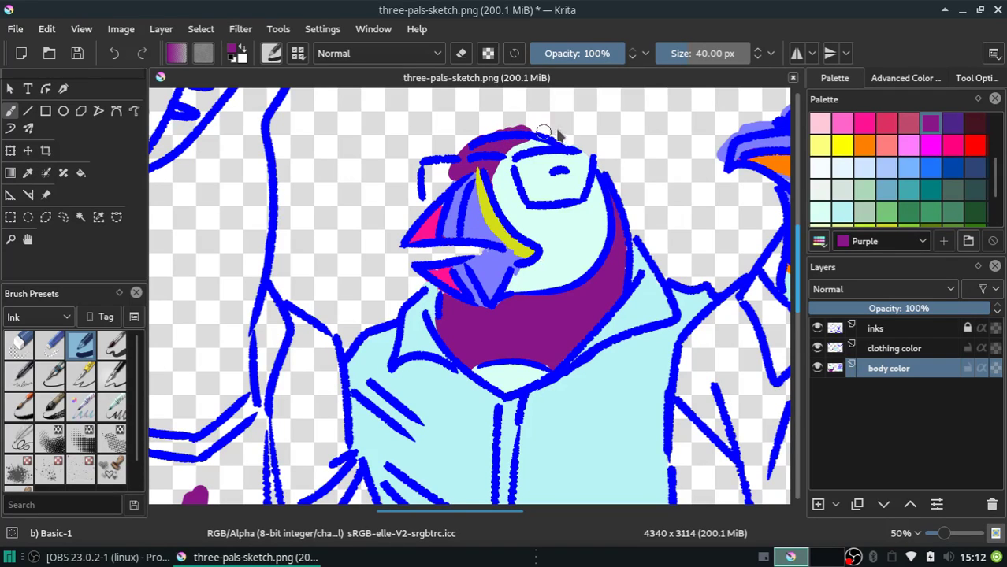
left_click(462, 54)
mouse_move(504, 126)
left_mouse_down()
mouse_move(535, 130)
mouse_move(469, 138)
left_mouse_up()
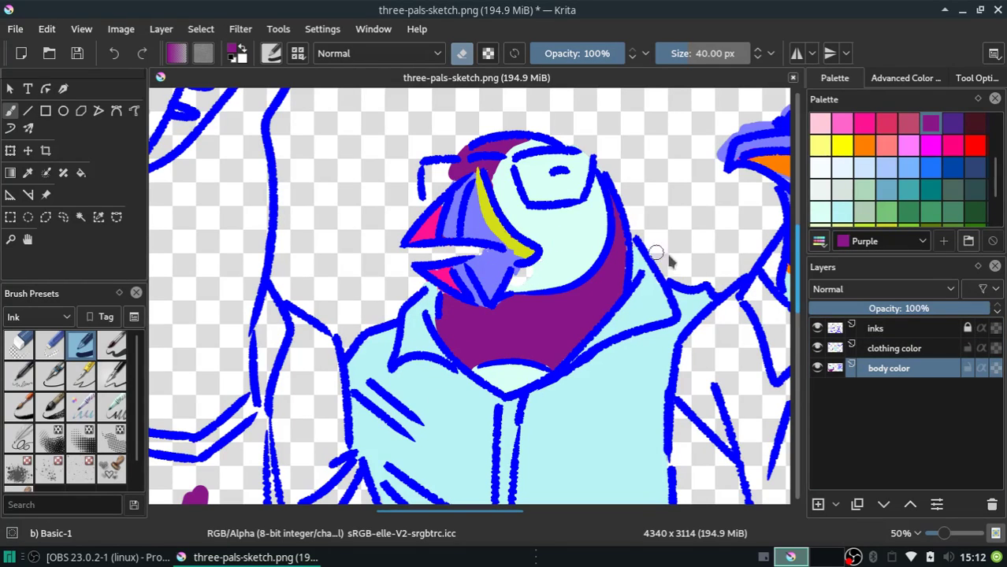
Pan the canvas over to the shark, switching between the clothing and body color layers
left_click(872, 346)
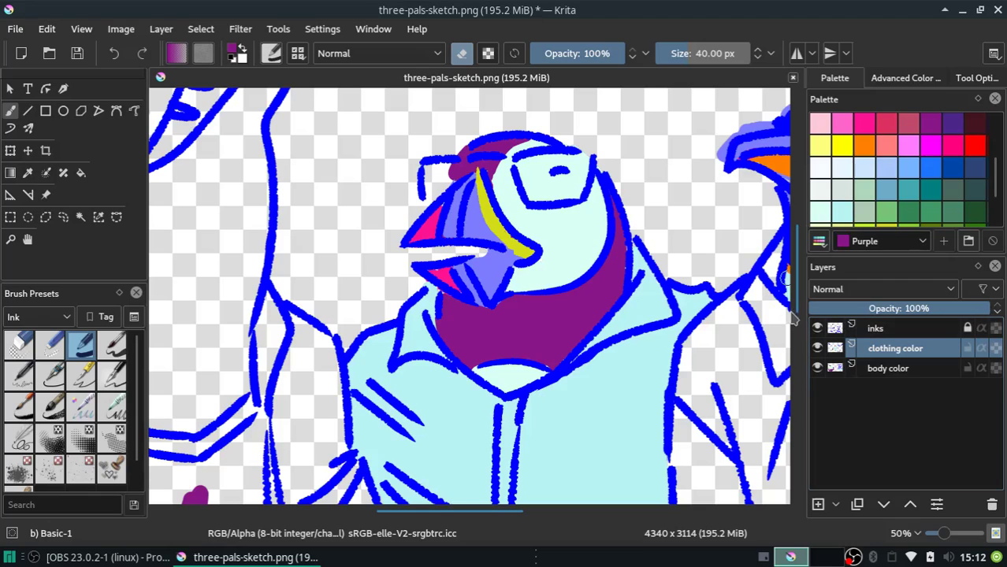
mouse_move(453, 511)
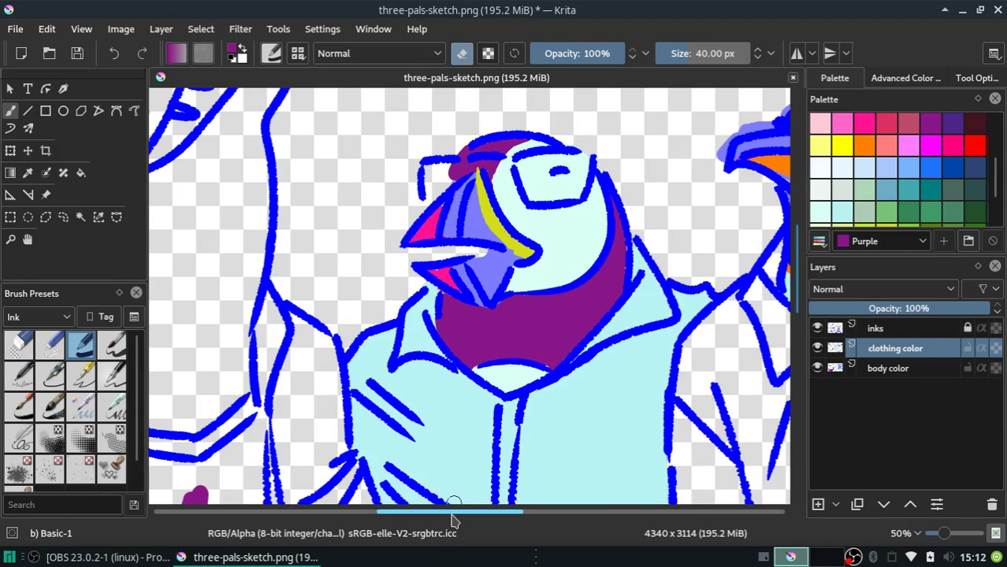
left_click_drag(453, 512, 494, 512)
mouse_move(538, 161)
left_mouse_down()
mouse_move(550, 123)
mouse_move(579, 120)
mouse_move(607, 98)
left_mouse_up()
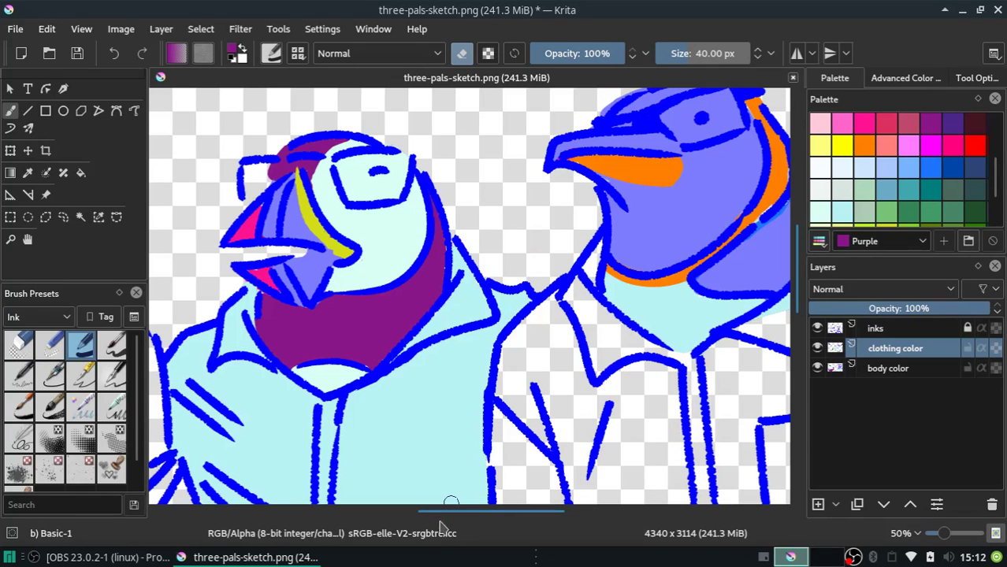
left_click_drag(443, 512, 494, 513)
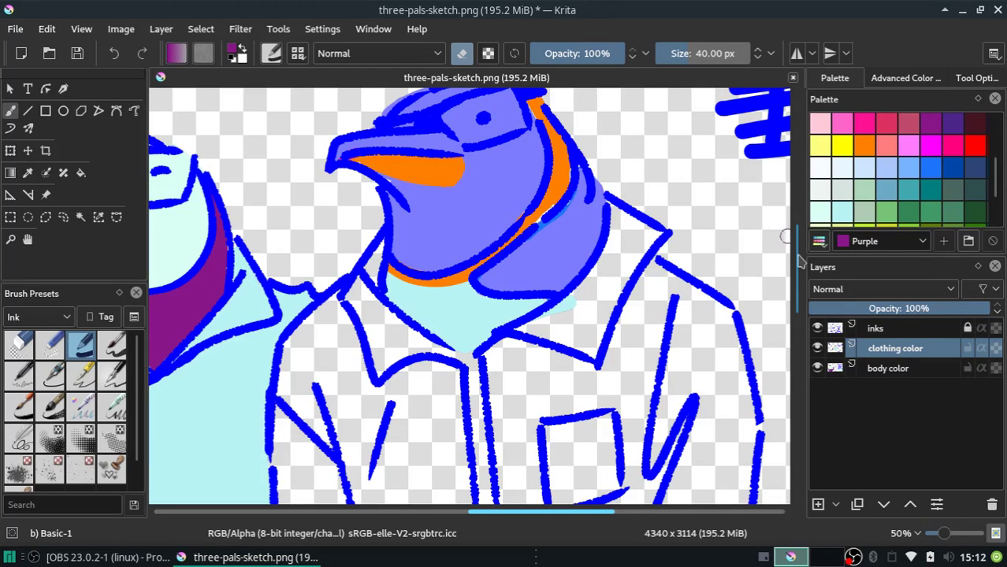
scroll(794, 288, "up", 4)
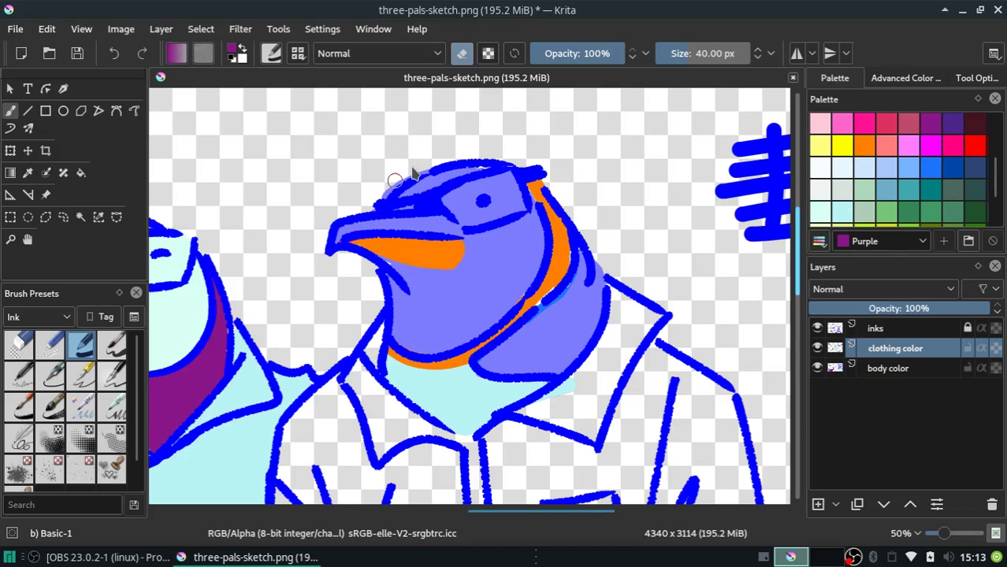
left_click(889, 368)
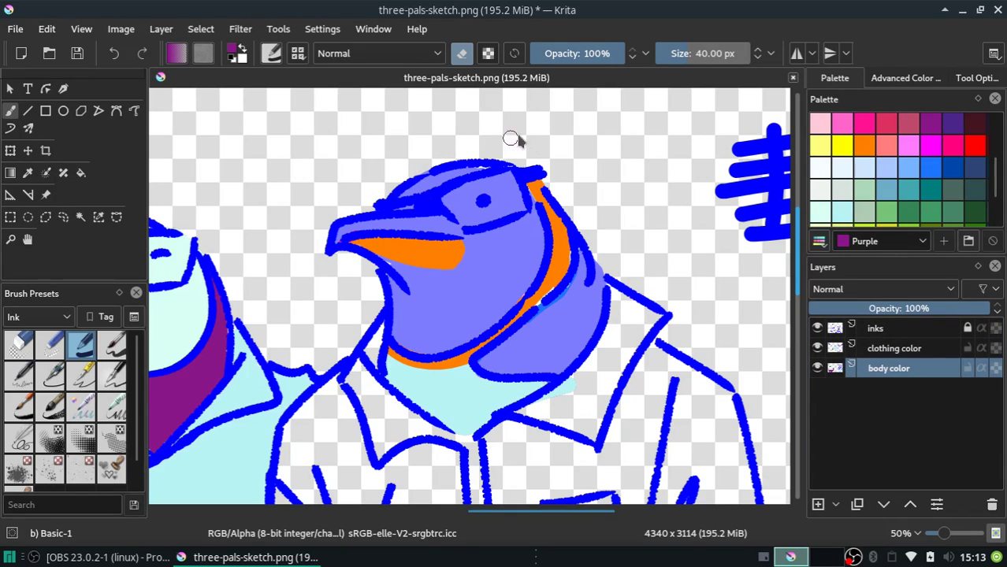
left_click_drag(584, 512, 471, 512)
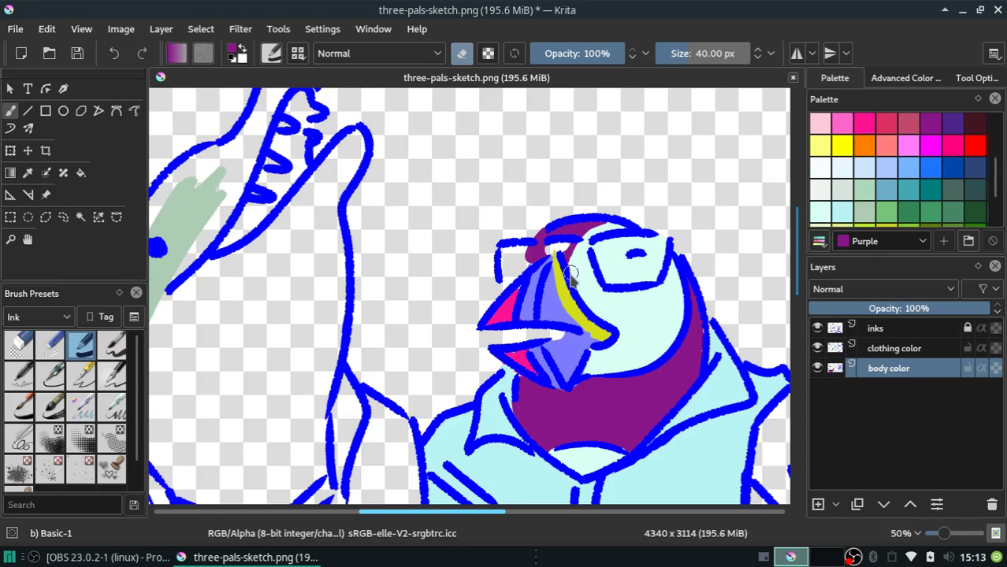
left_click(895, 348)
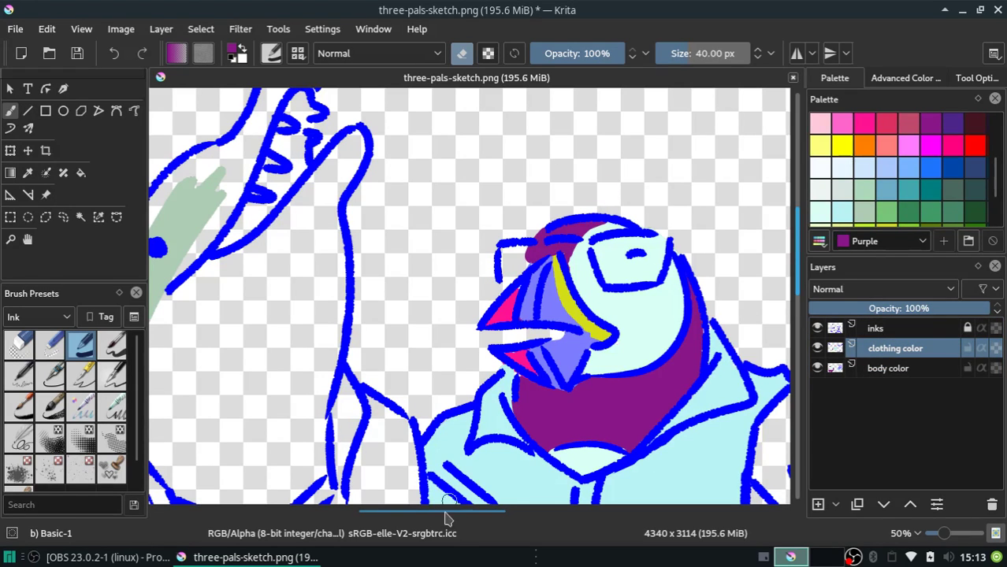
left_click_drag(449, 514, 406, 519)
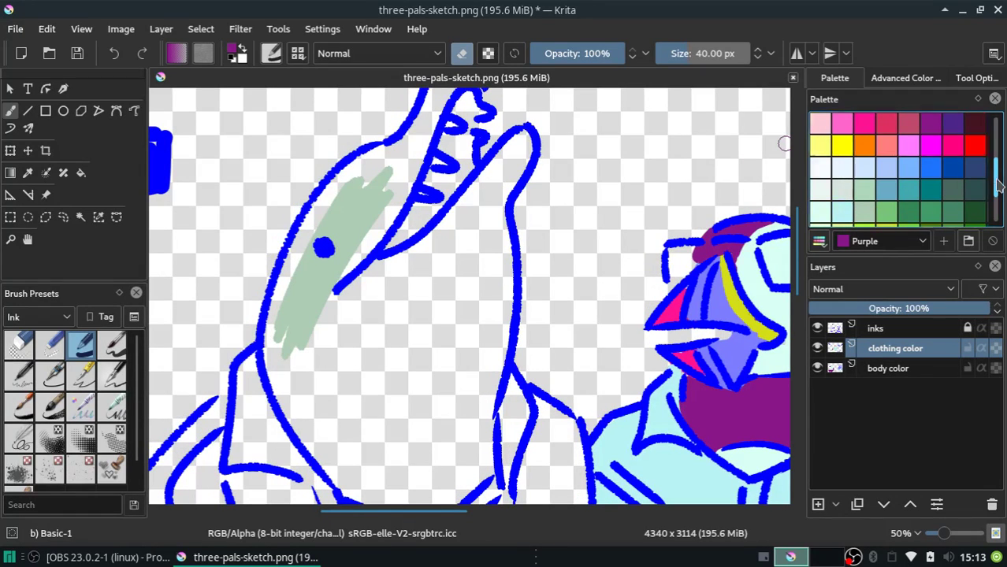
Try a light yellow Calamansi stroke on the shark, then undo it
scroll(990, 182, "down", 2)
left_click(819, 192)
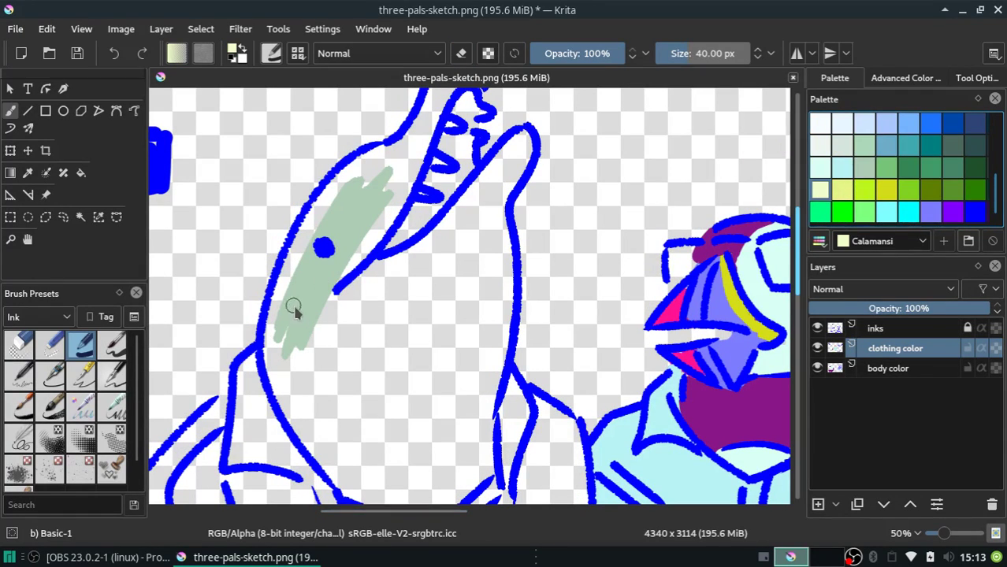
mouse_move(293, 307)
left_mouse_down()
mouse_move(280, 347)
mouse_move(288, 304)
mouse_move(292, 342)
left_mouse_up()
key("ctrl+z")
On the clothing color layer, erase the pale sage-green stroke and speck from the shark's head
left_click(887, 368)
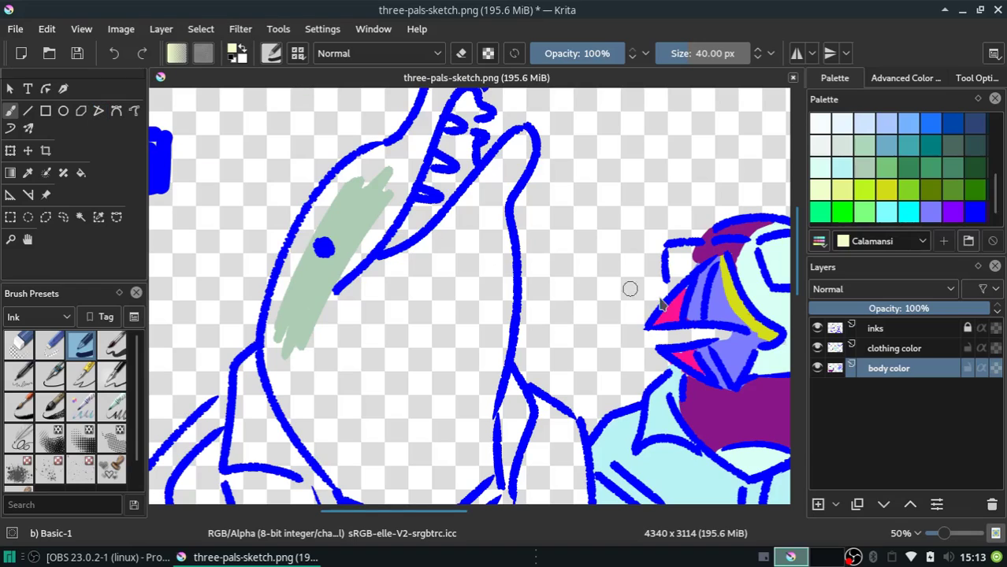
left_click(859, 349)
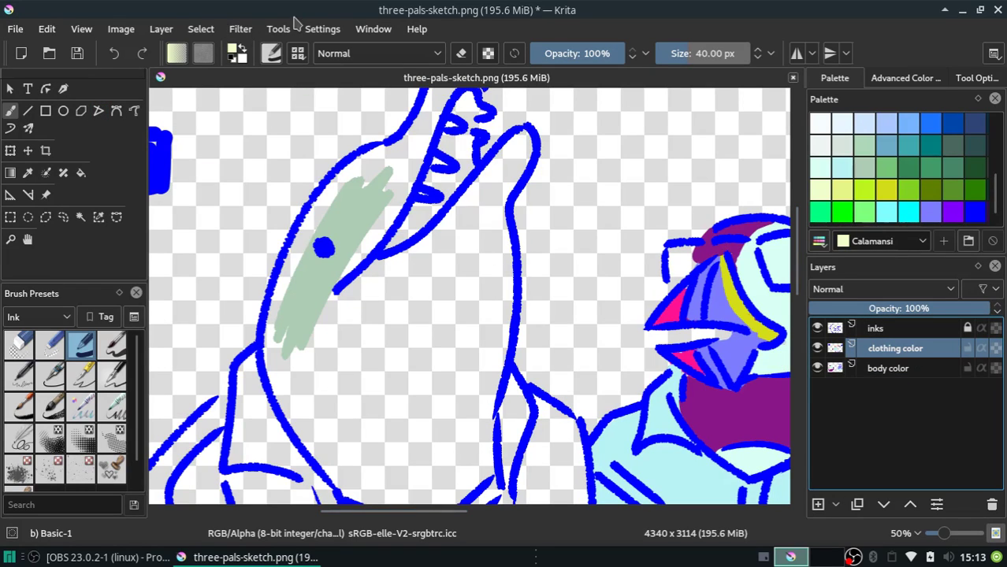
left_click(461, 53)
mouse_move(279, 313)
left_mouse_down()
mouse_move(280, 323)
mouse_move(301, 317)
mouse_move(285, 282)
mouse_move(342, 191)
mouse_move(400, 189)
mouse_move(389, 165)
left_mouse_up()
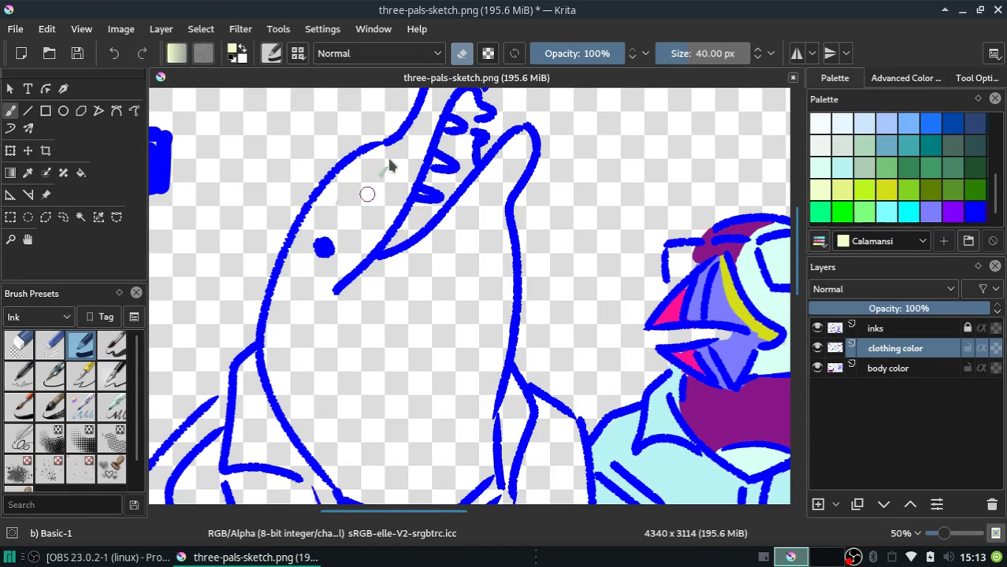
left_click(386, 166)
Paint the shark's head, eye area and left jaw in bright Eucalyptus green
left_click(820, 214)
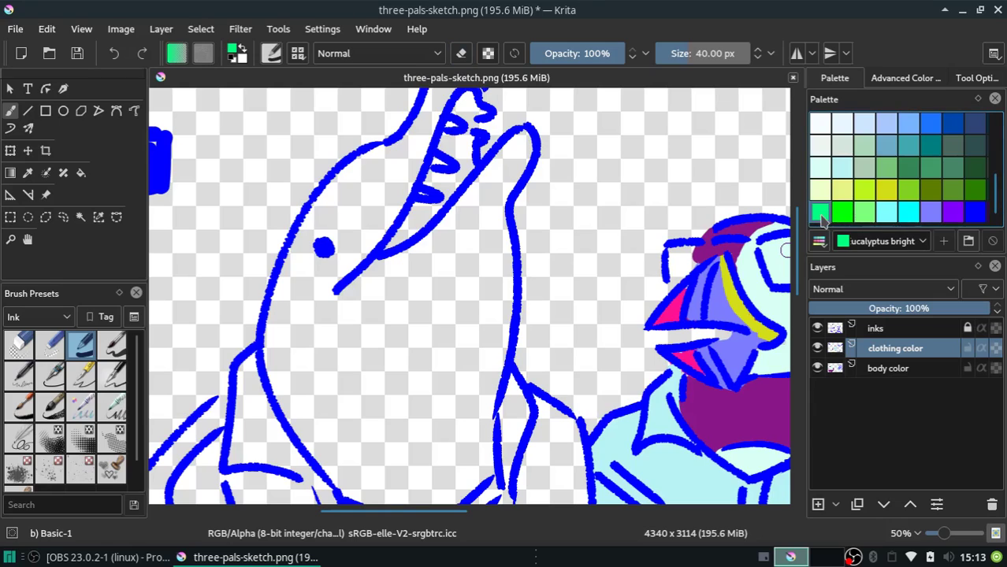
mouse_move(386, 370)
left_mouse_down()
mouse_move(415, 291)
mouse_move(363, 419)
mouse_move(326, 319)
mouse_move(386, 270)
mouse_move(400, 277)
mouse_move(441, 228)
mouse_move(465, 234)
mouse_move(524, 140)
mouse_move(456, 290)
left_mouse_up()
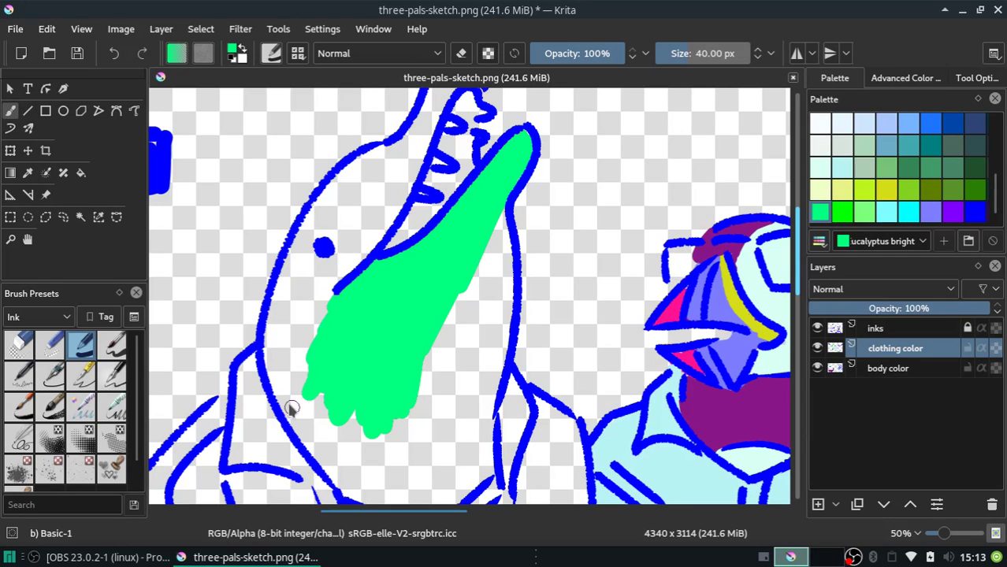
mouse_move(292, 404)
left_mouse_down()
mouse_move(271, 369)
mouse_move(296, 411)
left_mouse_up()
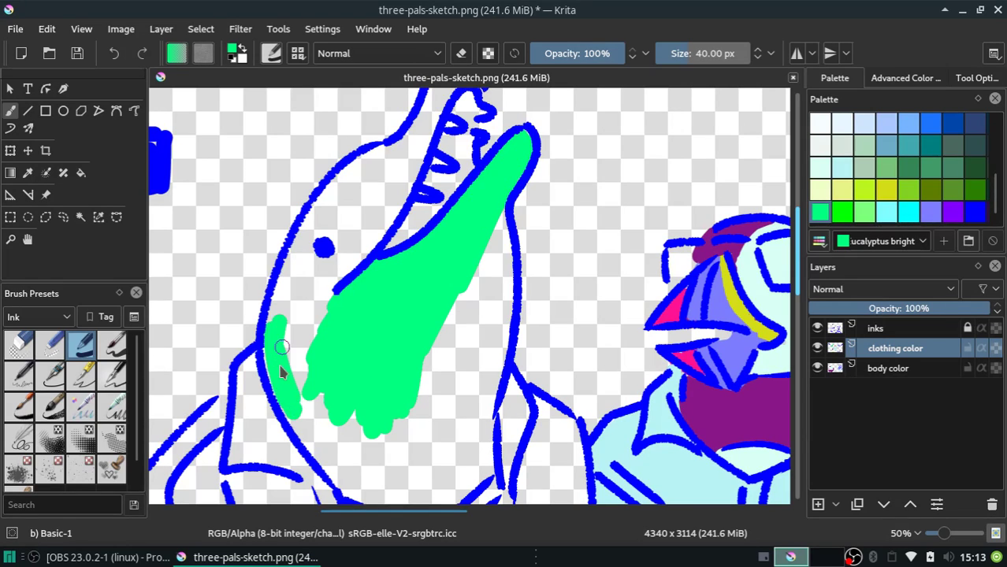
mouse_move(274, 355)
left_mouse_down()
mouse_move(296, 236)
mouse_move(281, 294)
mouse_move(347, 177)
mouse_move(378, 154)
left_mouse_up()
mouse_move(370, 189)
left_mouse_down()
mouse_move(299, 363)
mouse_move(324, 290)
mouse_move(303, 394)
left_mouse_up()
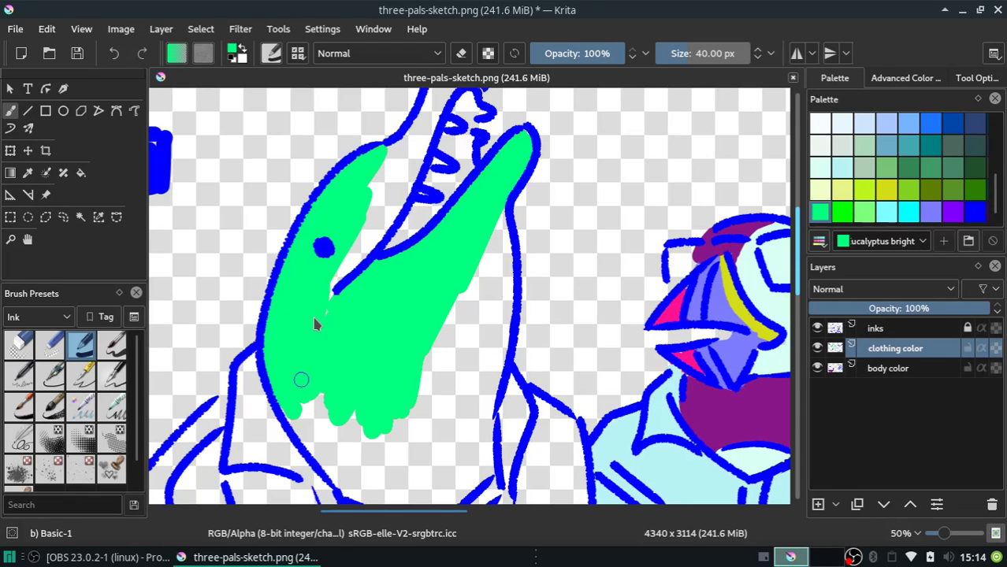
mouse_move(346, 268)
left_mouse_down()
mouse_move(410, 142)
mouse_move(386, 195)
mouse_move(421, 154)
left_mouse_up()
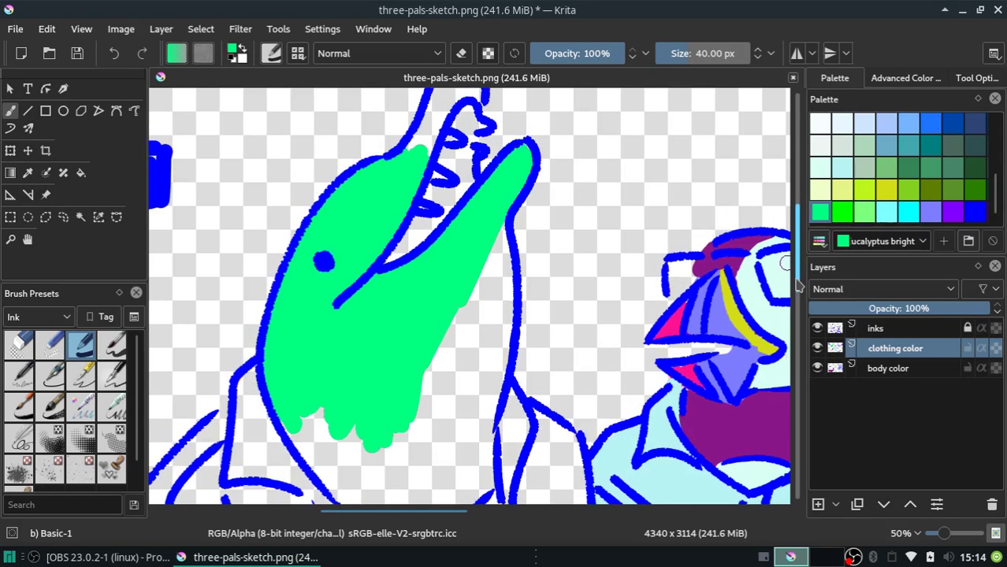
Fill the remaining green gaps along the upper jaw, its tip and the head's lower outline
scroll(583, 260, "up", 4)
left_click_drag(412, 298, 457, 194)
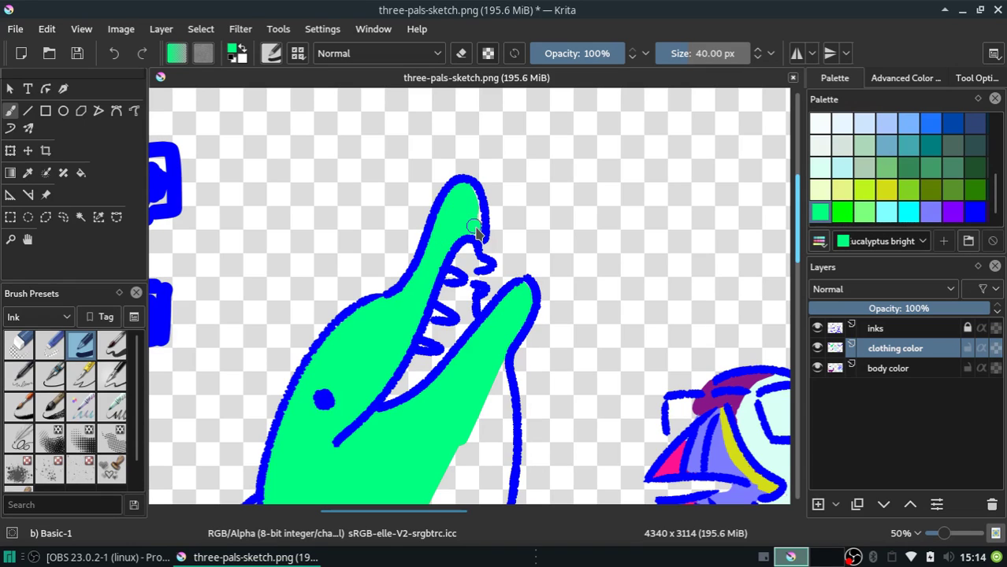
left_click_drag(476, 230, 477, 238)
left_click_drag(797, 249, 796, 301)
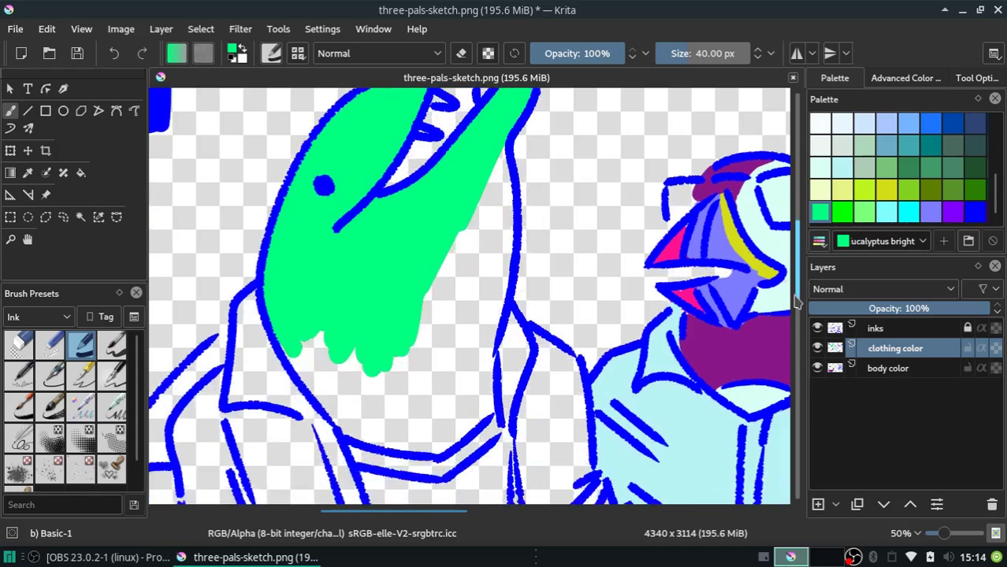
mouse_move(293, 322)
left_mouse_down()
mouse_move(339, 400)
mouse_move(375, 331)
left_mouse_up()
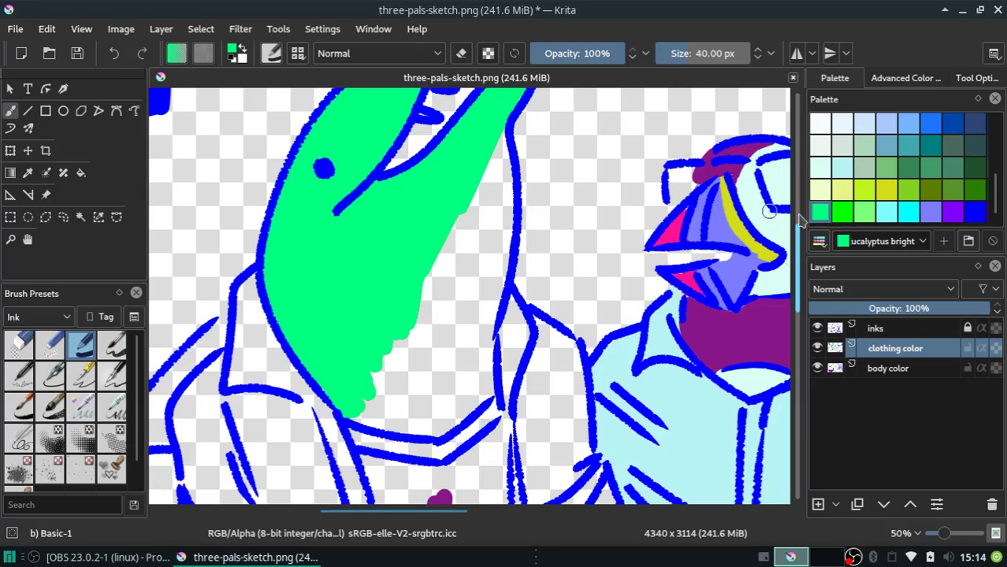
Pick dim-Green and lay a pale band up the shark's lower jaw, redoing misplaced strokes
left_click(864, 211)
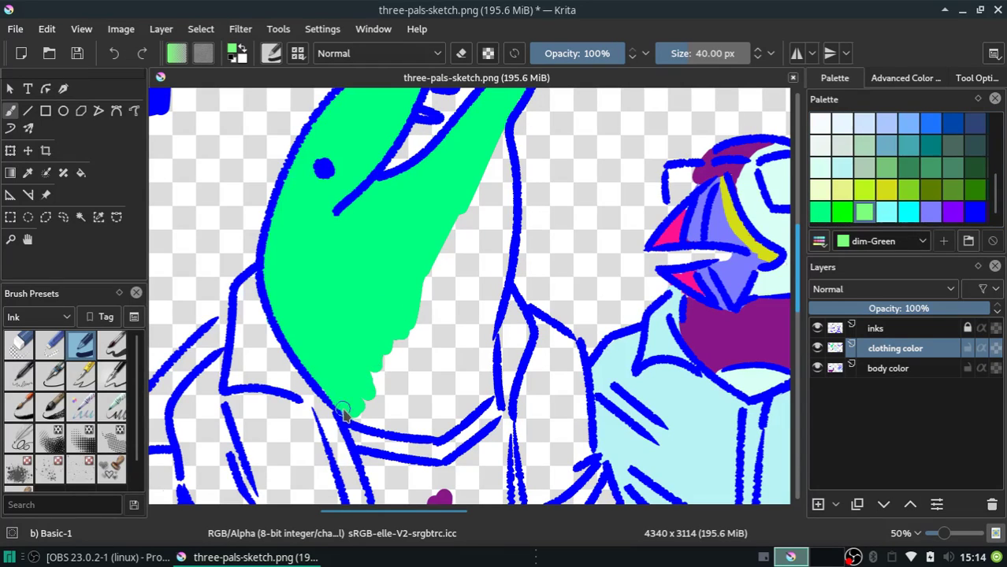
mouse_move(341, 413)
left_mouse_down()
mouse_move(404, 265)
mouse_move(355, 387)
left_mouse_up()
key("ctrl+z")
left_click_drag(296, 315, 360, 213)
key("ctrl+z")
mouse_move(292, 334)
left_mouse_down()
mouse_move(363, 200)
mouse_move(308, 332)
mouse_move(314, 370)
mouse_move(340, 402)
mouse_move(312, 329)
left_mouse_up()
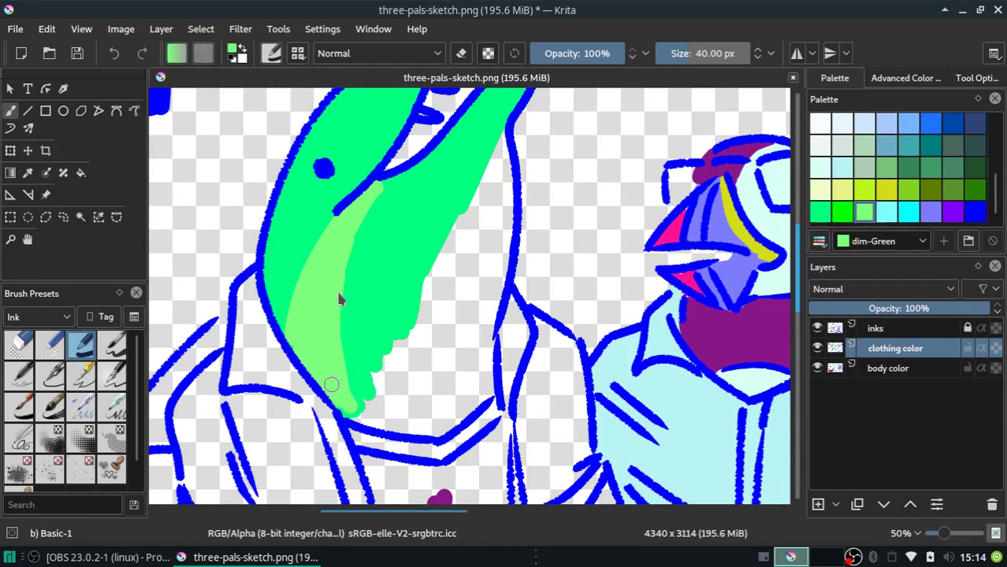
Extend the dim-Green into the upper jaw, cover the white gaps, and reach the snout tip
left_click_drag(331, 383, 350, 273)
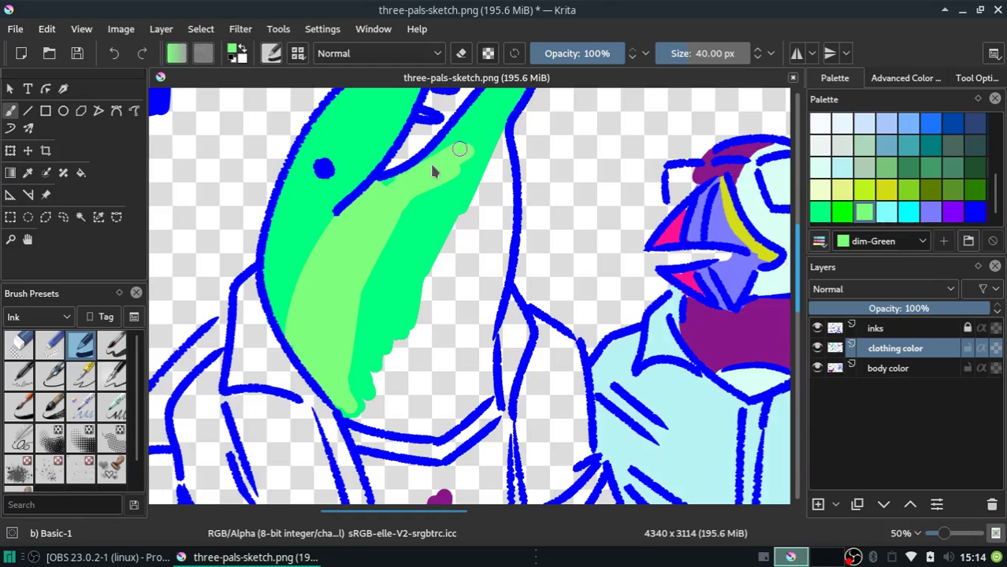
mouse_move(459, 149)
left_mouse_down()
mouse_move(483, 135)
mouse_move(468, 219)
mouse_move(424, 265)
mouse_move(447, 166)
mouse_move(406, 316)
mouse_move(377, 288)
mouse_move(385, 349)
mouse_move(354, 416)
mouse_move(410, 425)
mouse_move(386, 395)
mouse_move(405, 397)
mouse_move(416, 426)
mouse_move(472, 405)
mouse_move(490, 264)
mouse_move(478, 283)
mouse_move(479, 332)
left_mouse_up()
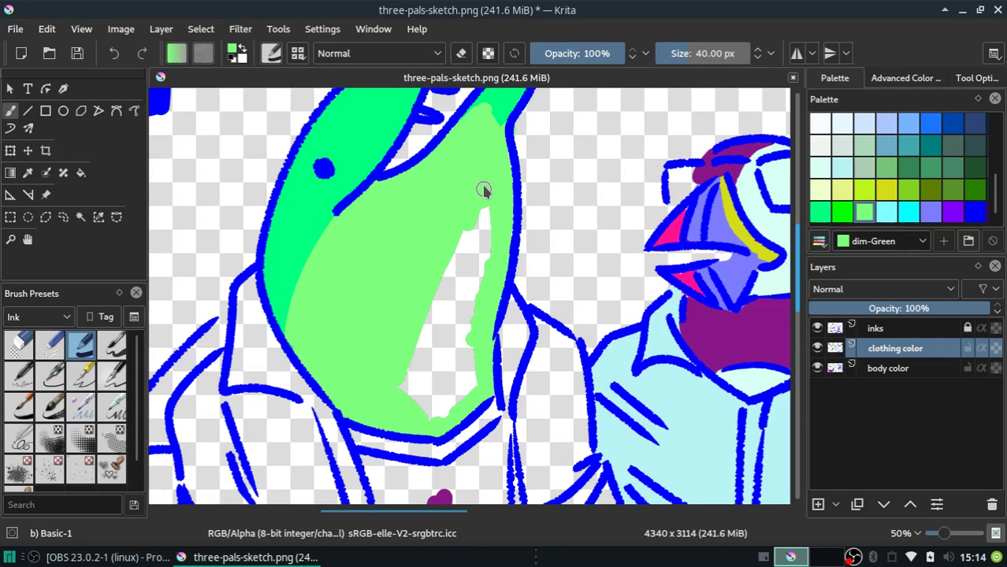
mouse_move(483, 190)
left_mouse_down()
mouse_move(488, 218)
mouse_move(420, 381)
mouse_move(423, 327)
left_mouse_up()
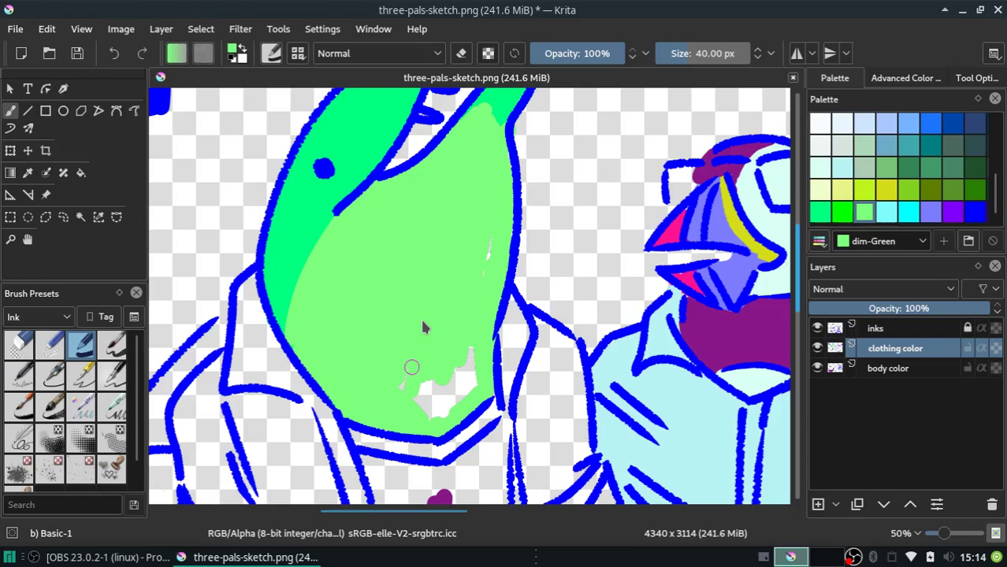
mouse_move(399, 401)
left_mouse_down()
mouse_move(427, 399)
mouse_move(472, 331)
mouse_move(469, 347)
left_mouse_up()
left_click_drag(446, 403, 473, 385)
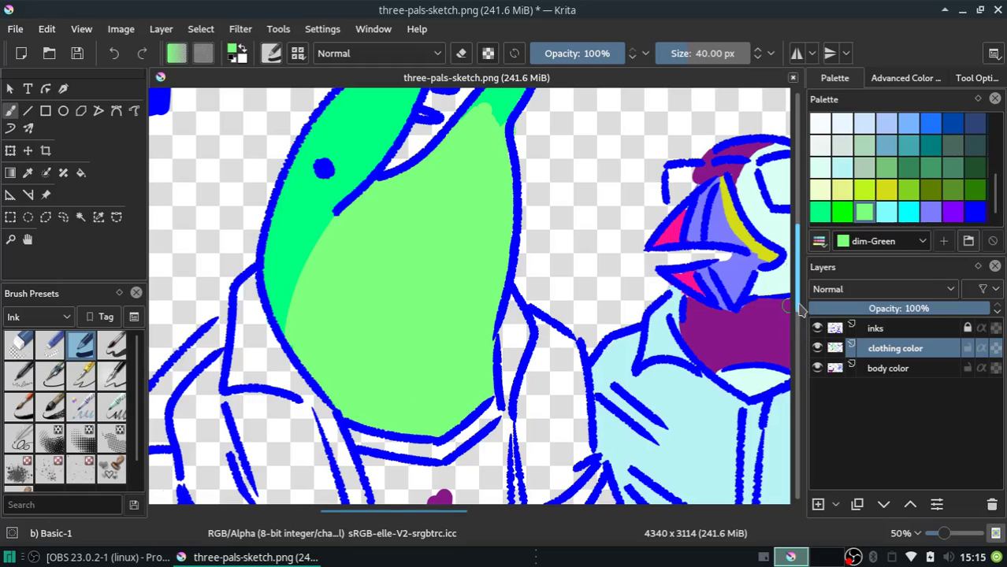
left_click_drag(800, 331, 799, 290)
mouse_move(473, 186)
left_mouse_down()
mouse_move(528, 135)
mouse_move(490, 193)
mouse_move(526, 126)
left_mouse_up()
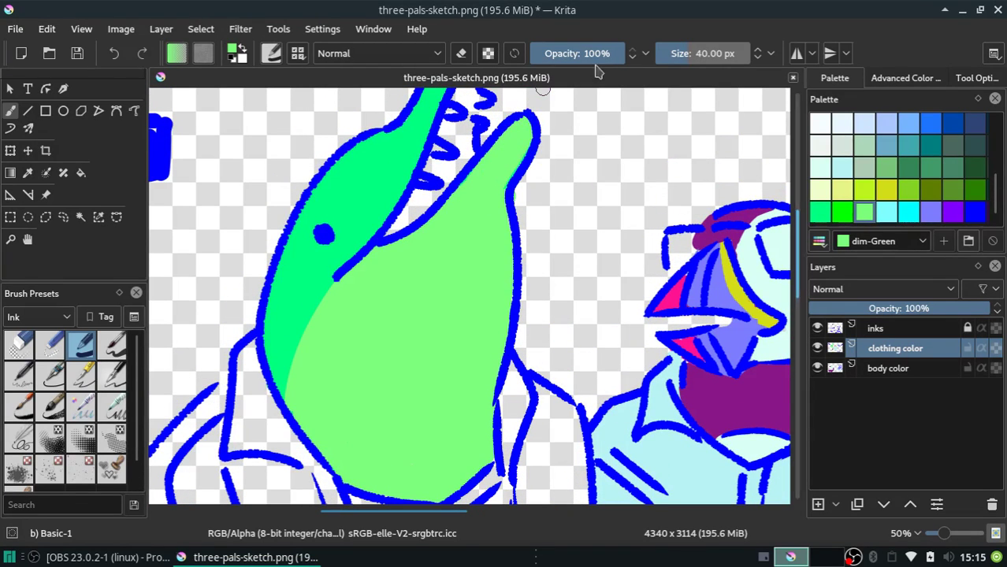
Fill the shark's open mouth between the teeth with pale chartreuse on the body color layer
left_click(842, 189)
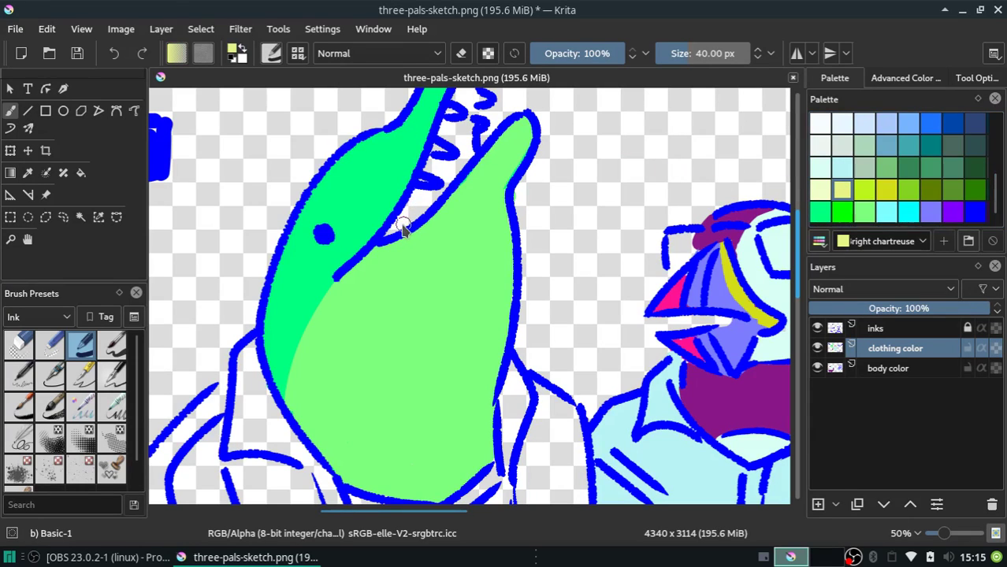
left_click_drag(390, 234, 423, 199)
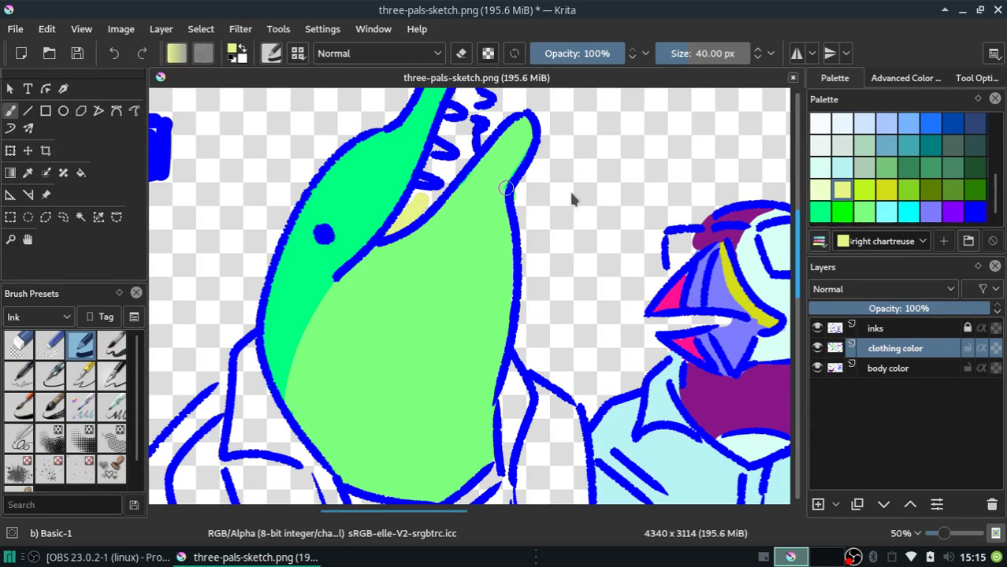
left_click(890, 369)
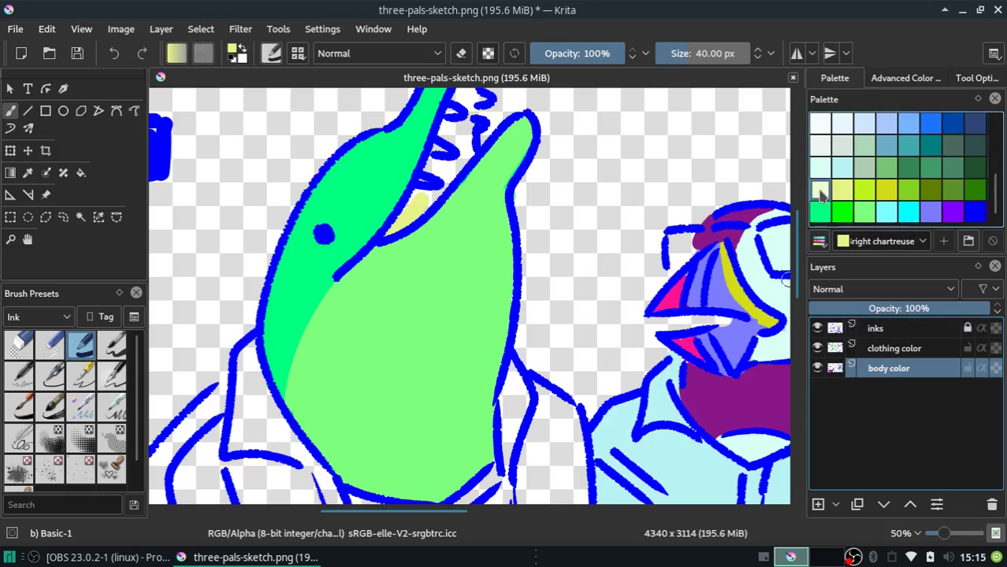
mouse_move(410, 224)
left_mouse_down()
mouse_move(452, 177)
mouse_move(448, 142)
left_mouse_up()
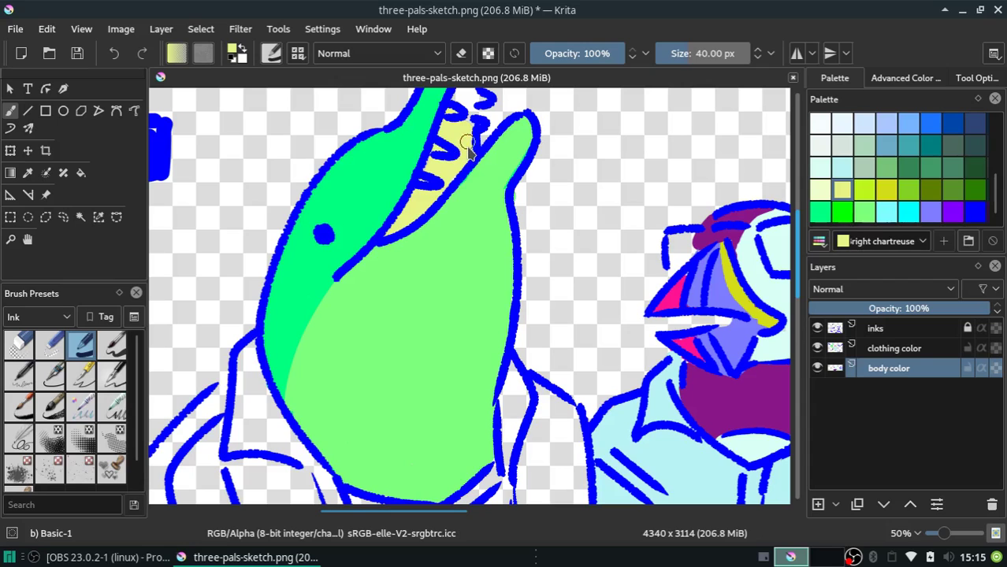
scroll(487, 184, "up", 2)
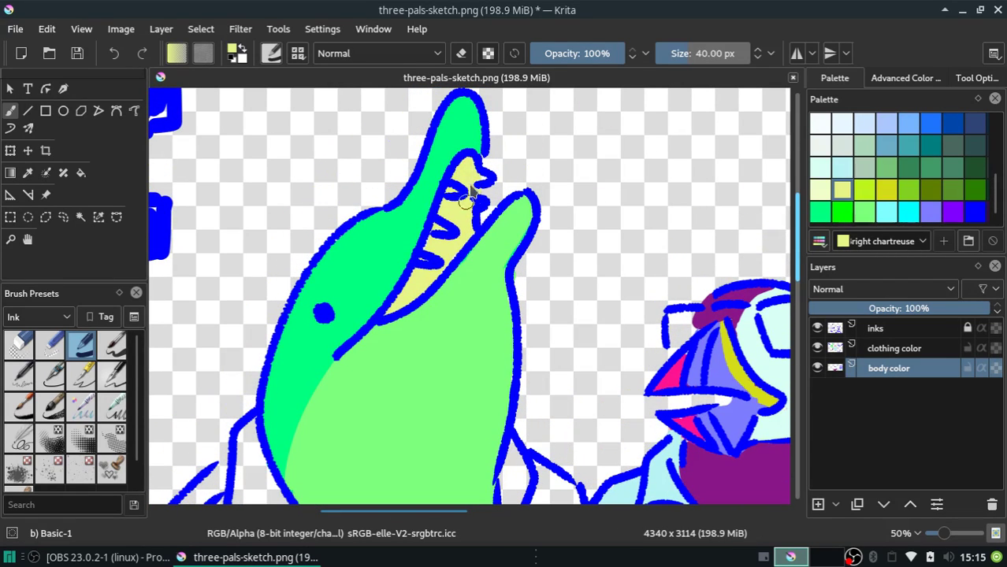
left_click_drag(470, 179, 432, 246)
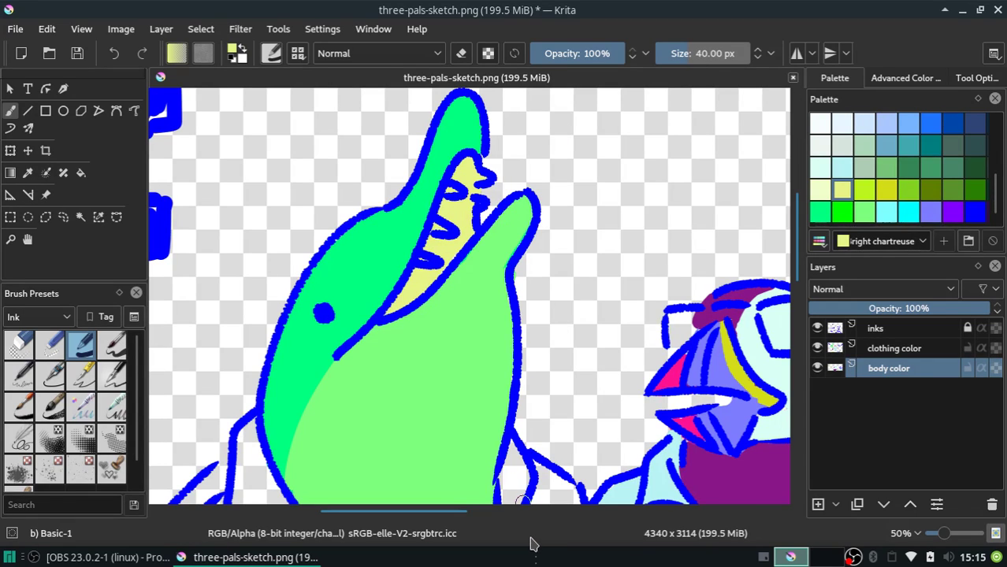
left_click(910, 533)
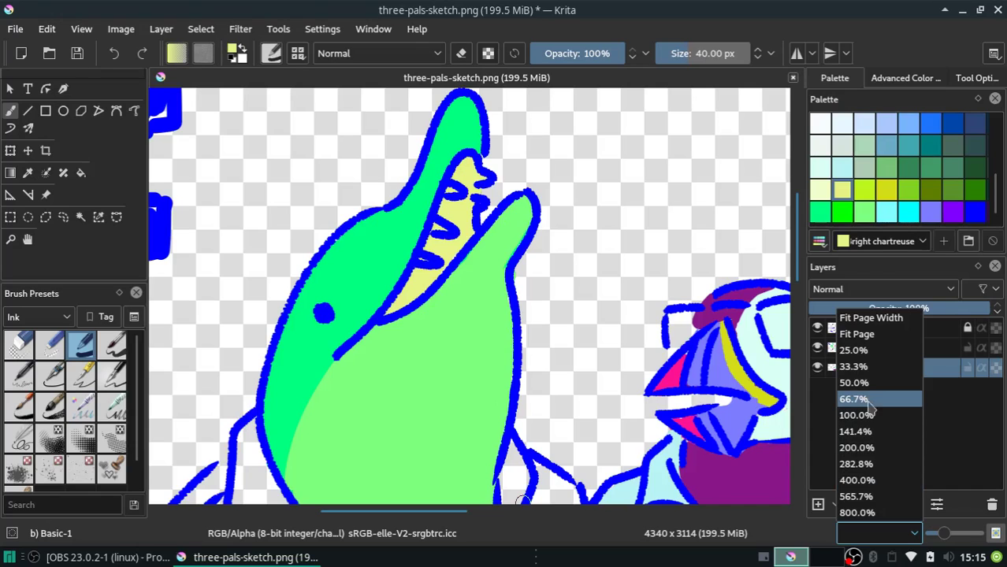
At 33.3% zoom, paint the fin behind the shark's shoulder Eucalyptus bright green
left_click(853, 366)
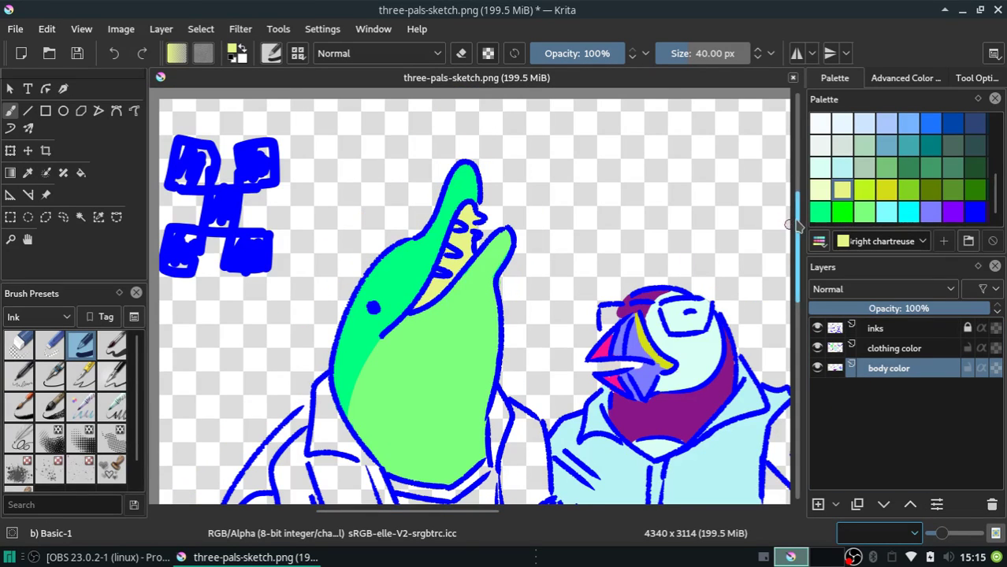
left_click_drag(799, 229, 800, 240)
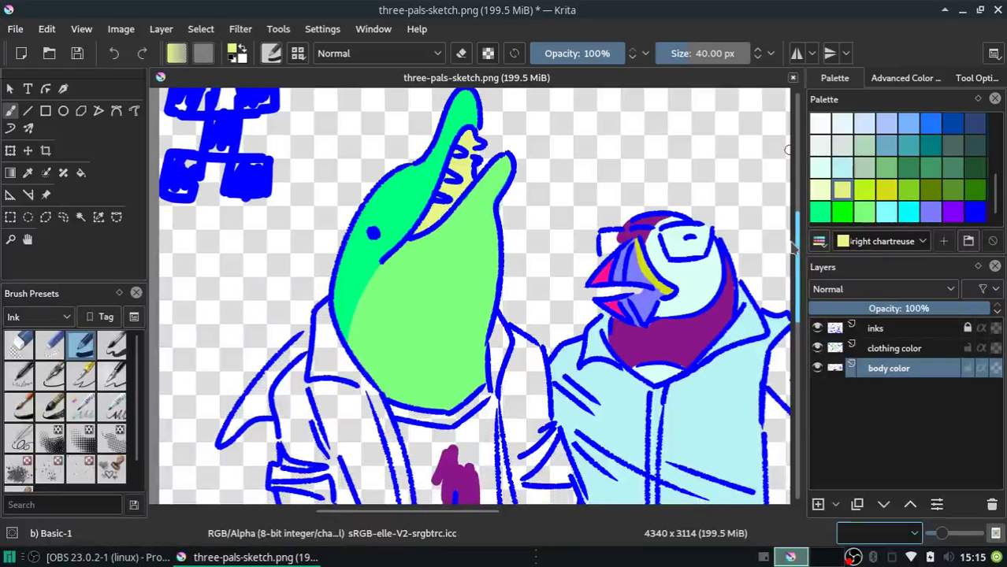
left_click(820, 211)
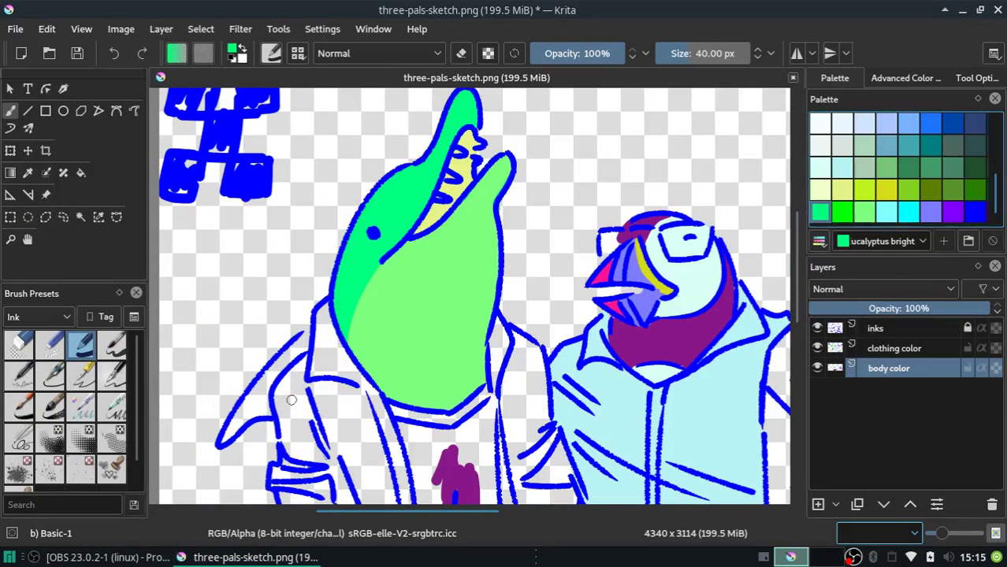
left_click_drag(234, 423, 299, 339)
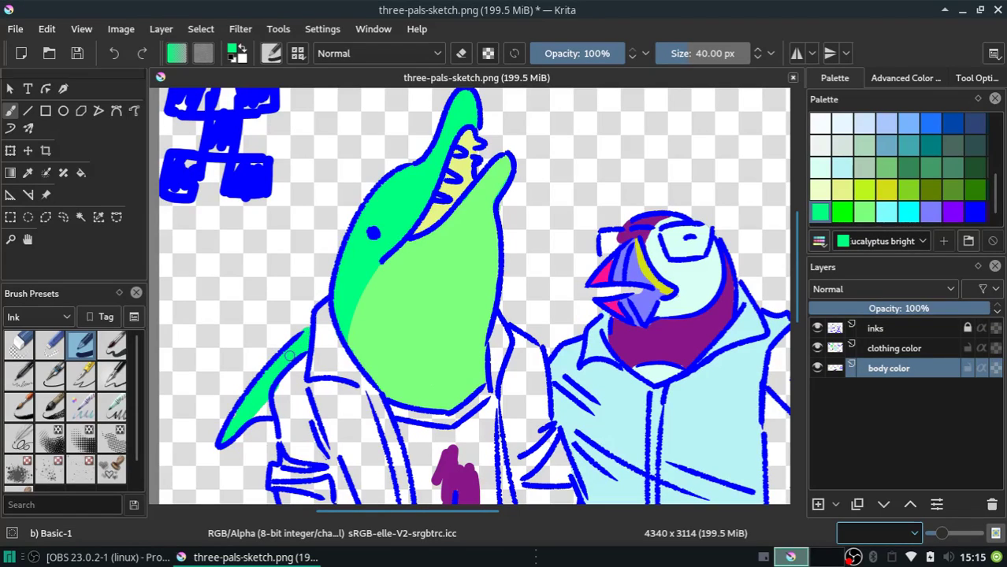
left_click_drag(255, 412, 267, 408)
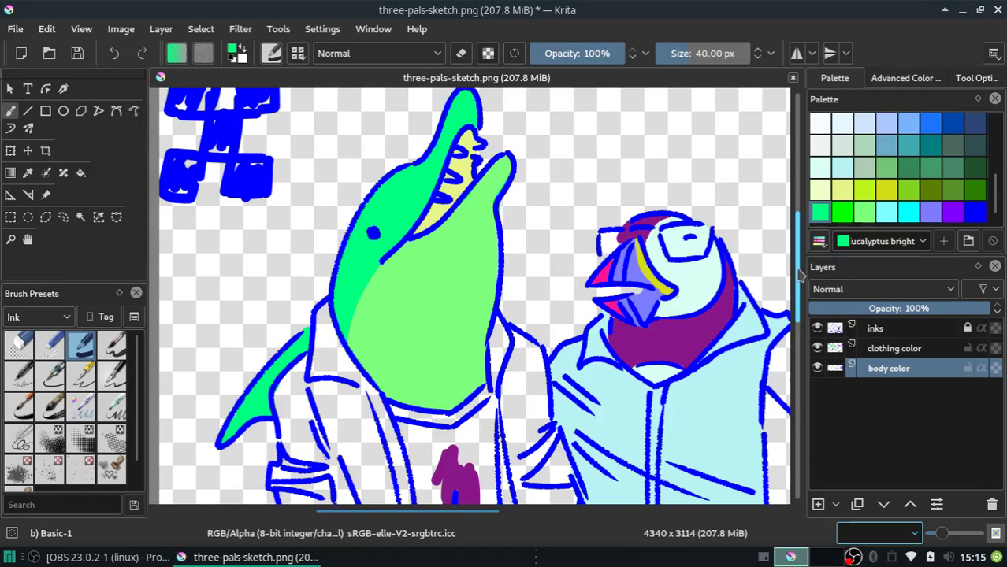
left_click_drag(798, 268, 798, 326)
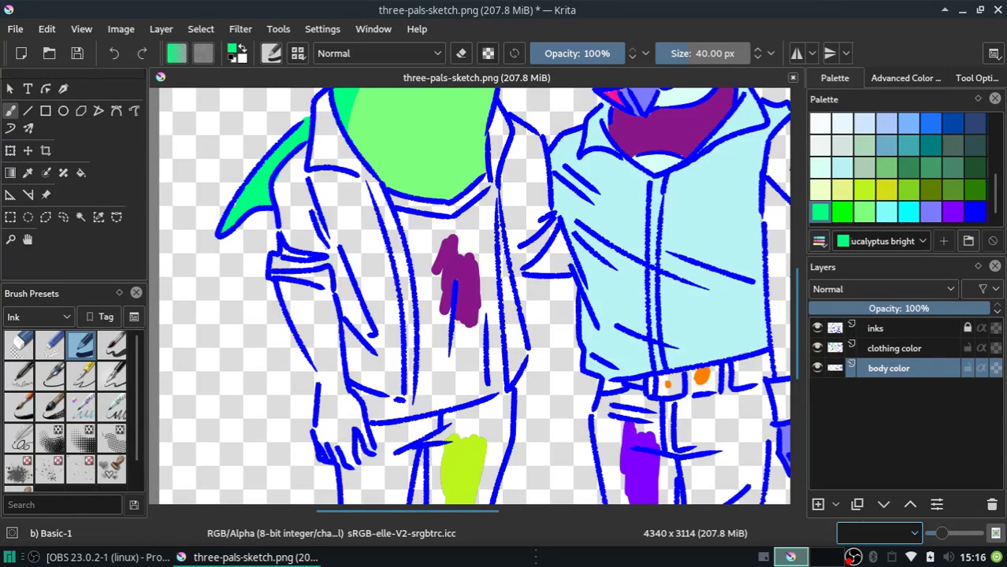
Paint the shark's forearm and hand Eucalyptus bright green, undoing the last stray stroke
left_click_drag(283, 292, 325, 377)
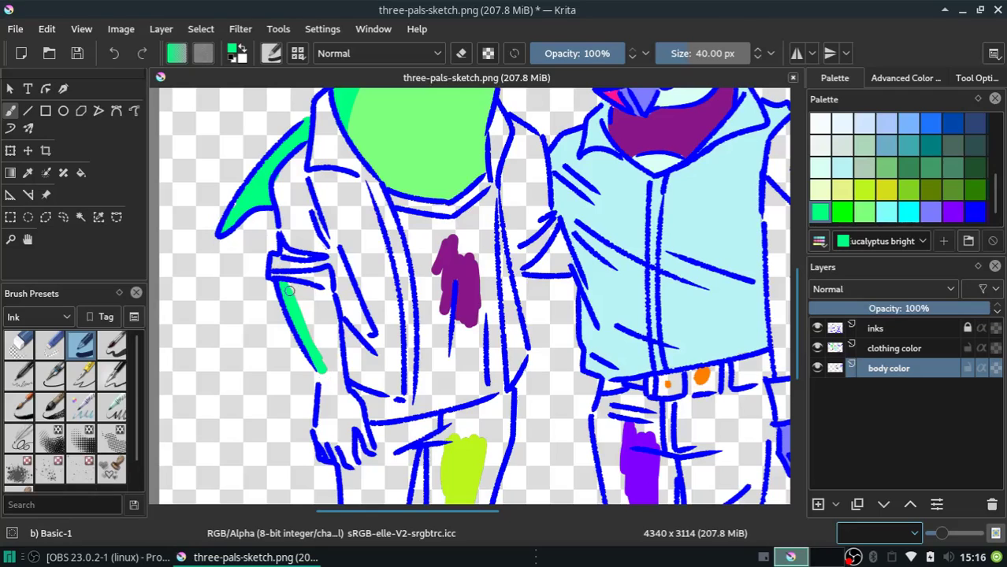
left_click_drag(288, 290, 327, 388)
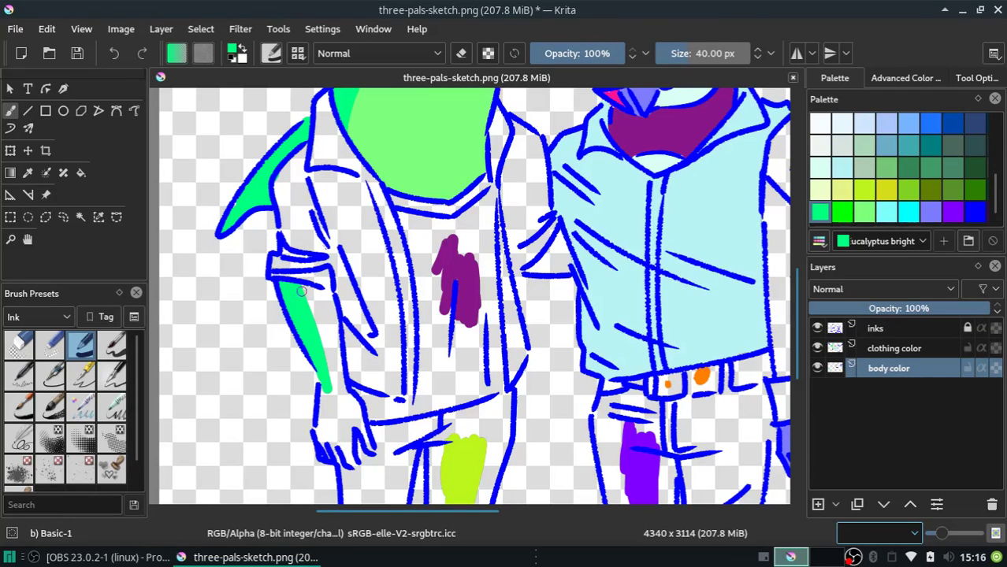
left_click_drag(301, 291, 329, 368)
mouse_move(320, 332)
left_mouse_down()
mouse_move(340, 398)
mouse_move(326, 388)
mouse_move(340, 411)
left_mouse_up()
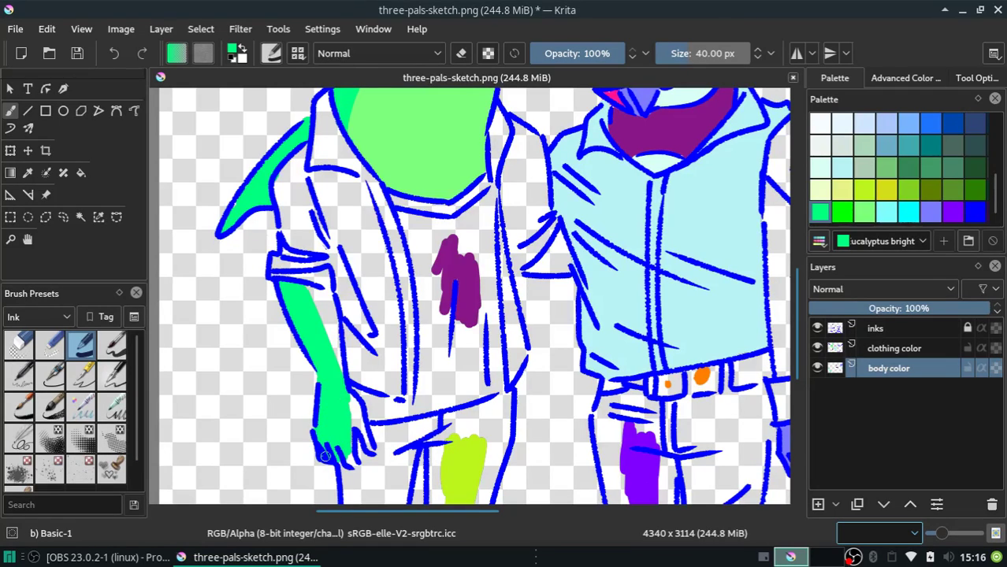
left_click_drag(348, 464, 345, 455)
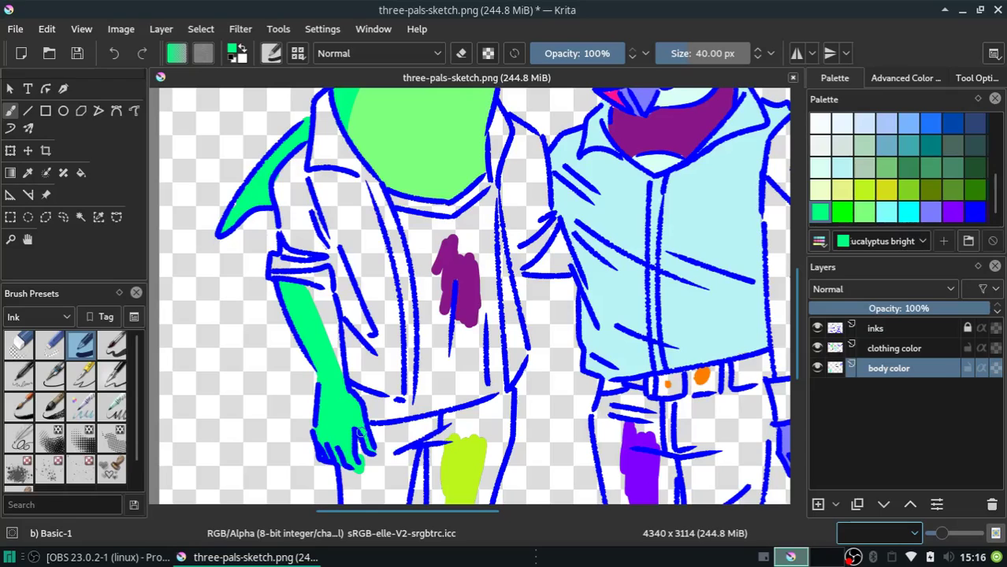
mouse_move(340, 377)
left_mouse_down()
mouse_move(317, 304)
mouse_move(330, 327)
left_mouse_up()
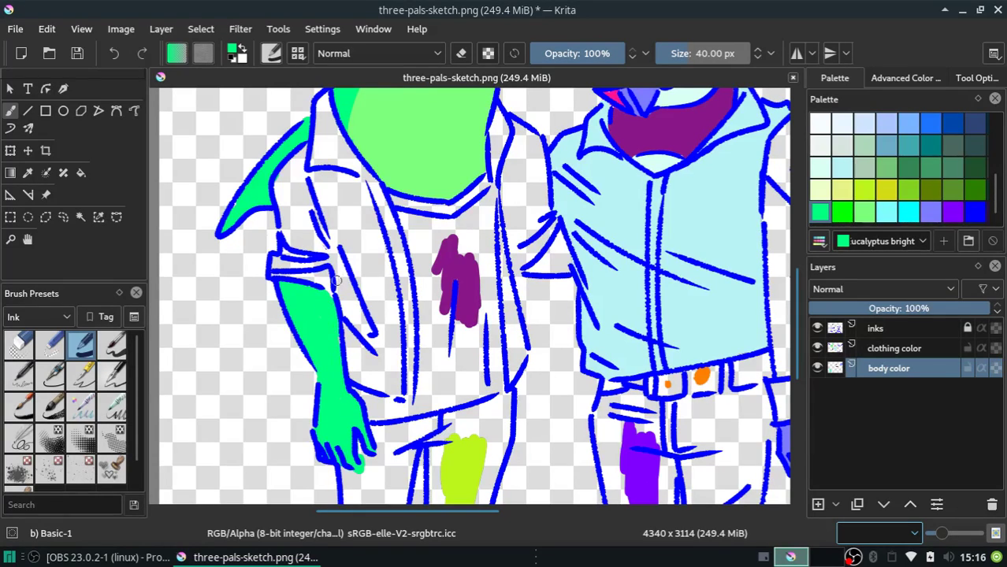
key("ctrl+z")
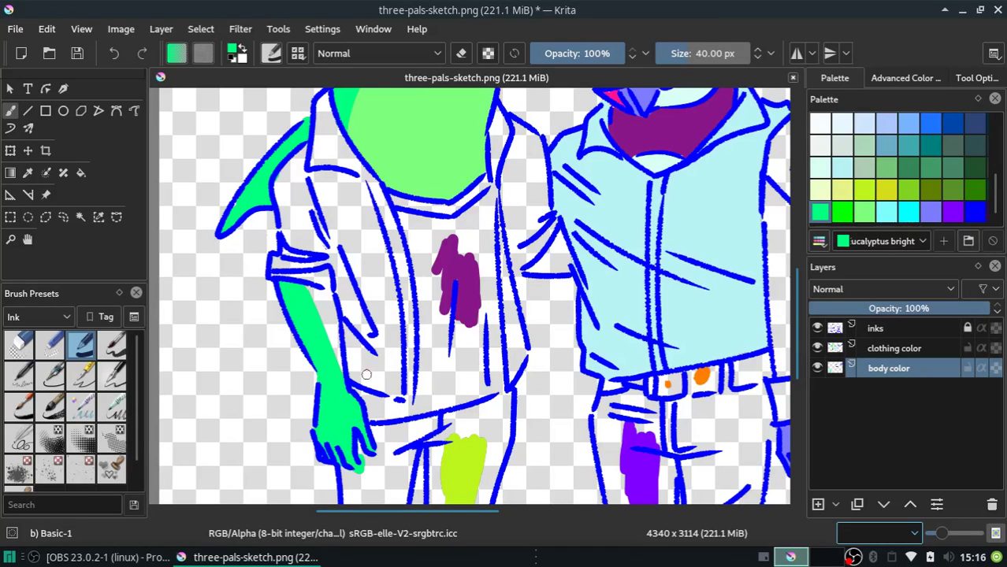
Add a pale dim-Green band down the forearm's inner edge
left_click(842, 212)
left_click(864, 212)
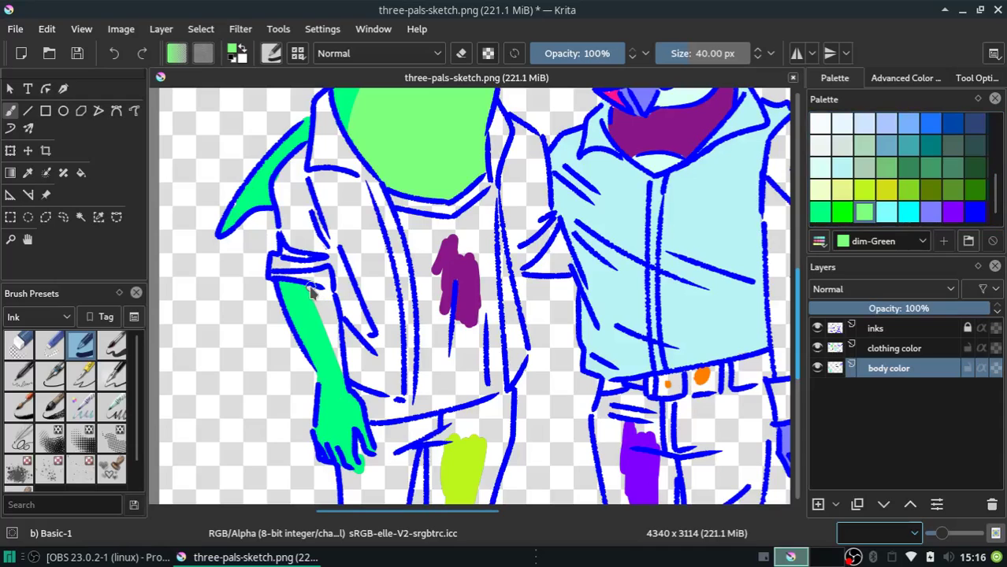
left_click_drag(309, 291, 326, 315)
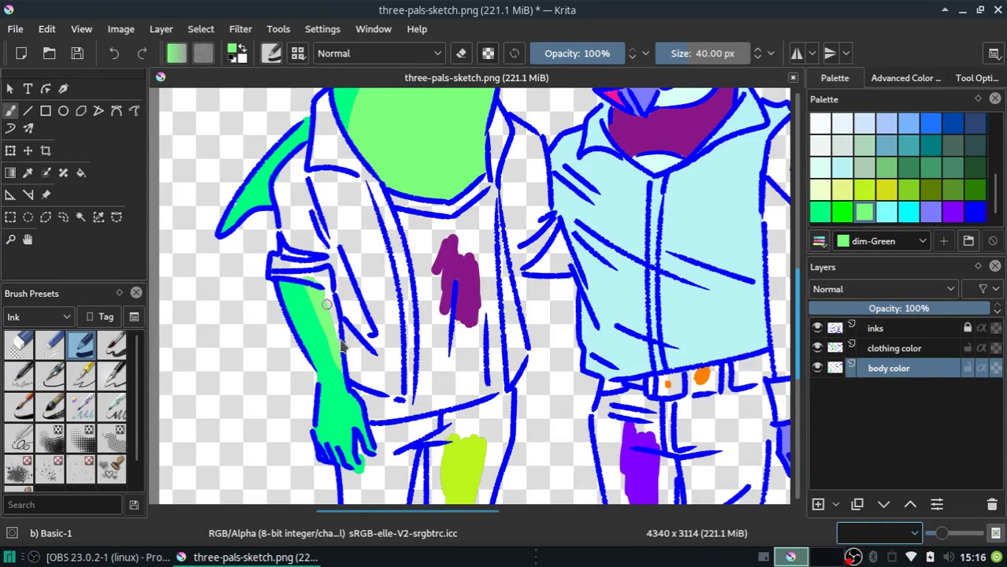
left_click_drag(318, 302, 331, 359)
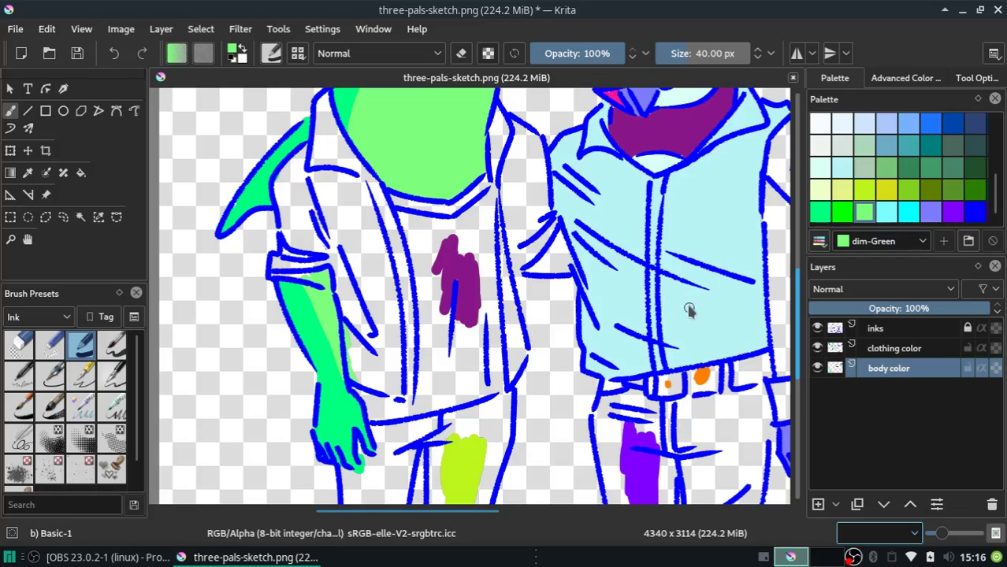
Paint the shark's hand patch beside the blue jacket Eucalyptus bright green
left_click(820, 212)
mouse_move(527, 272)
left_mouse_down()
mouse_move(557, 272)
mouse_move(535, 270)
left_mouse_up()
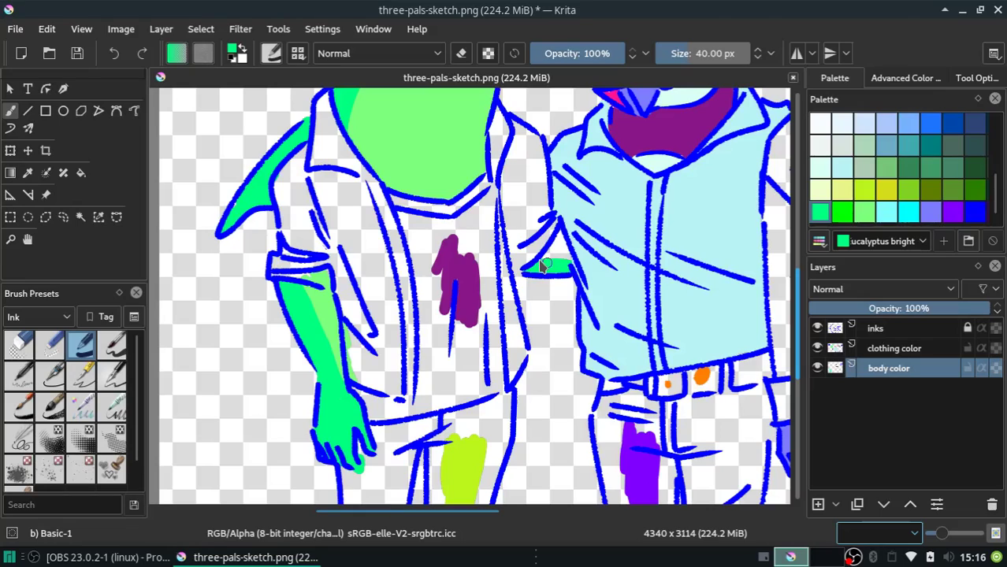
left_click_drag(543, 266, 571, 265)
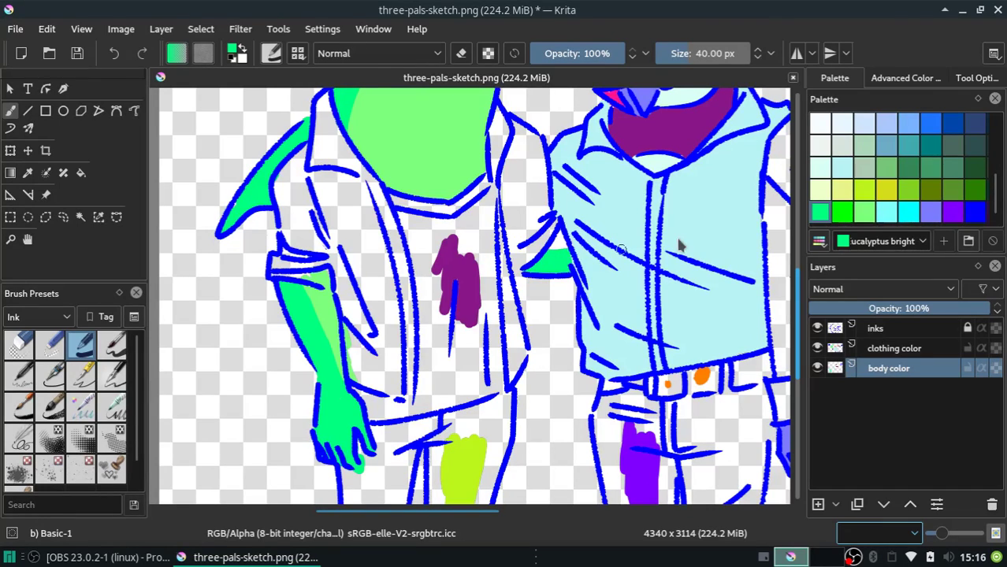
Try an Eminence purple stroke on the shirt, then undo it for being on the wrong layer
left_click(864, 211)
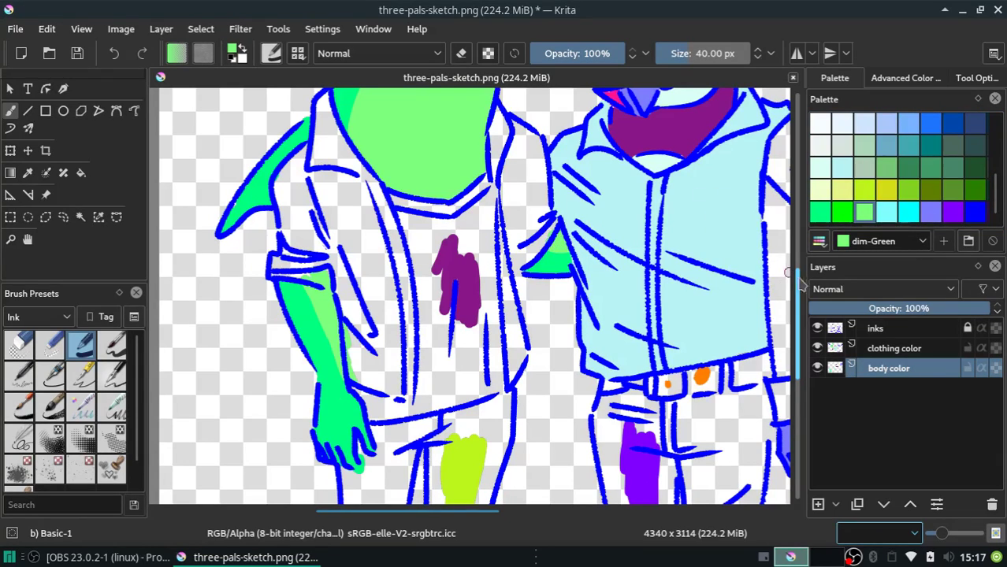
mouse_move(795, 282)
left_mouse_down()
mouse_move(801, 260)
mouse_move(793, 307)
left_mouse_up()
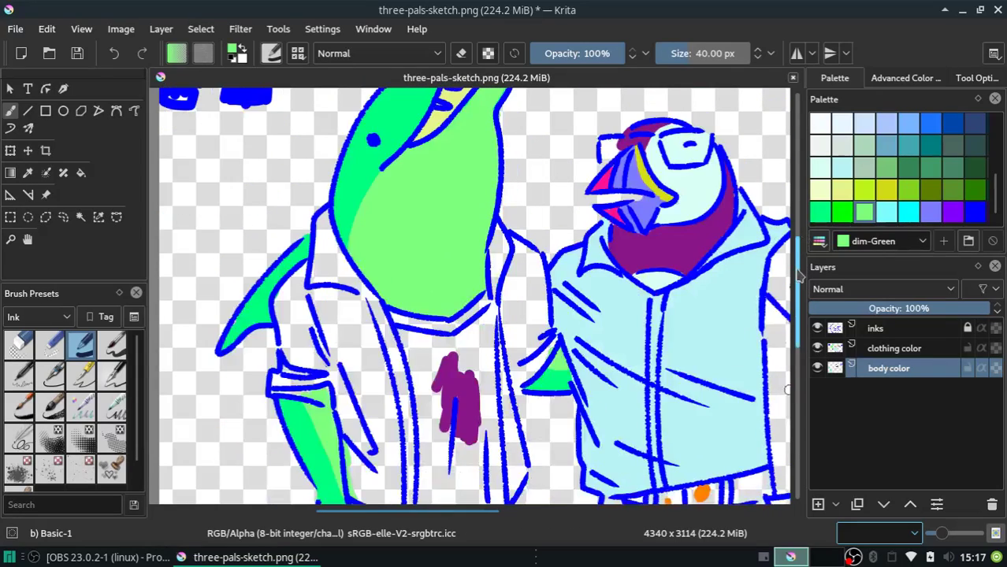
left_click(953, 211)
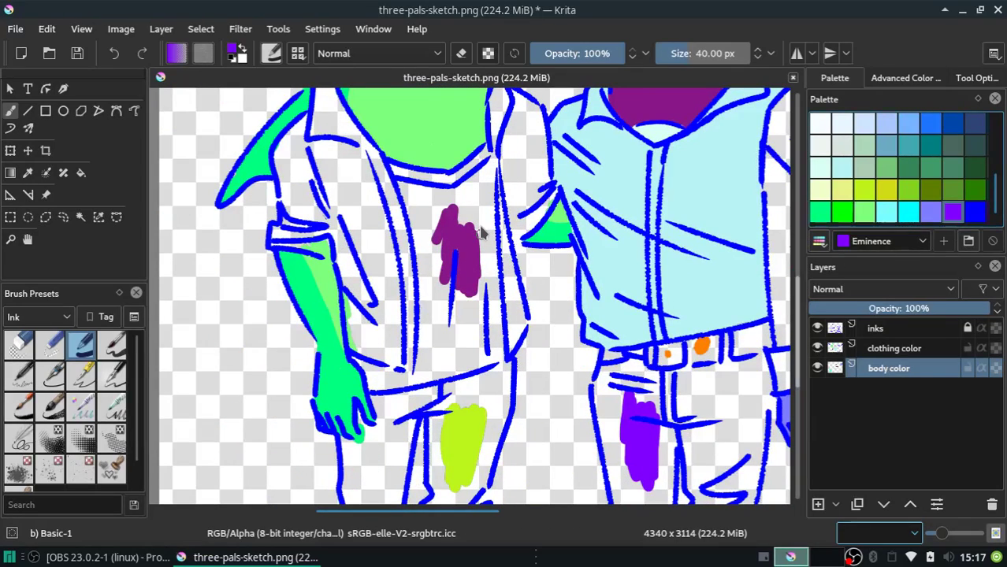
left_click_drag(463, 229, 471, 313)
key("ctrl+z")
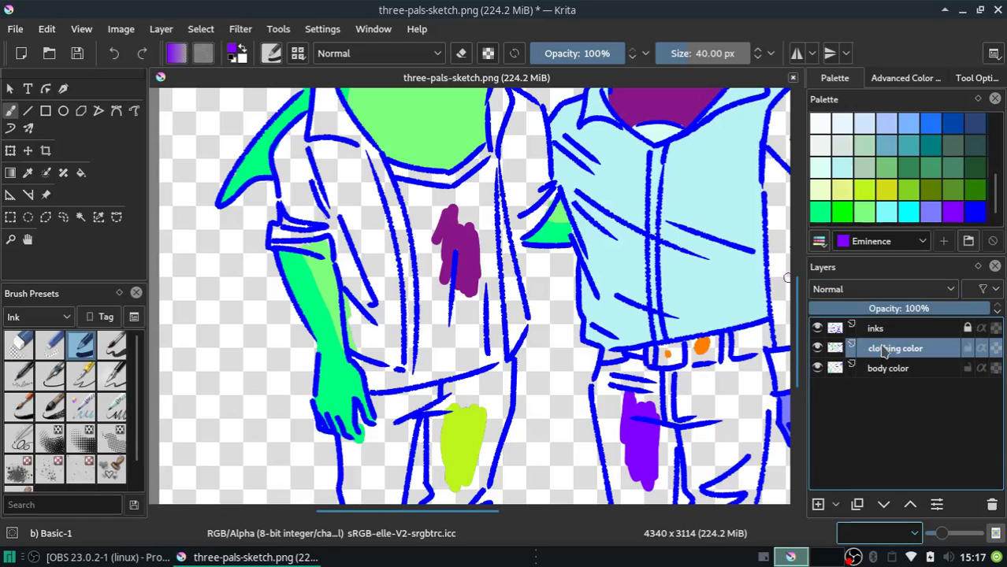
On the clothing color layer, fill the shark's shirt solid Purple down to the waistband
left_click(895, 348)
left_click_drag(996, 189, 996, 157)
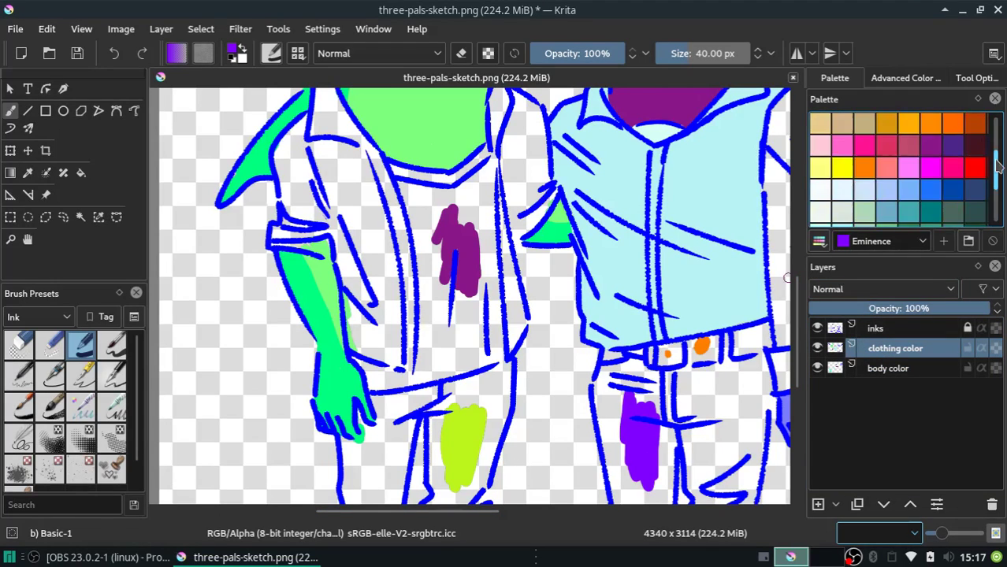
left_click(930, 167)
mouse_move(417, 201)
left_mouse_down()
mouse_move(402, 211)
mouse_move(425, 283)
mouse_move(406, 189)
mouse_move(429, 300)
mouse_move(425, 201)
mouse_move(445, 289)
mouse_move(411, 177)
mouse_move(394, 170)
mouse_move(455, 183)
mouse_move(402, 173)
mouse_move(446, 189)
mouse_move(477, 157)
mouse_move(464, 175)
mouse_move(473, 221)
mouse_move(461, 198)
mouse_move(473, 197)
mouse_move(463, 203)
left_mouse_up()
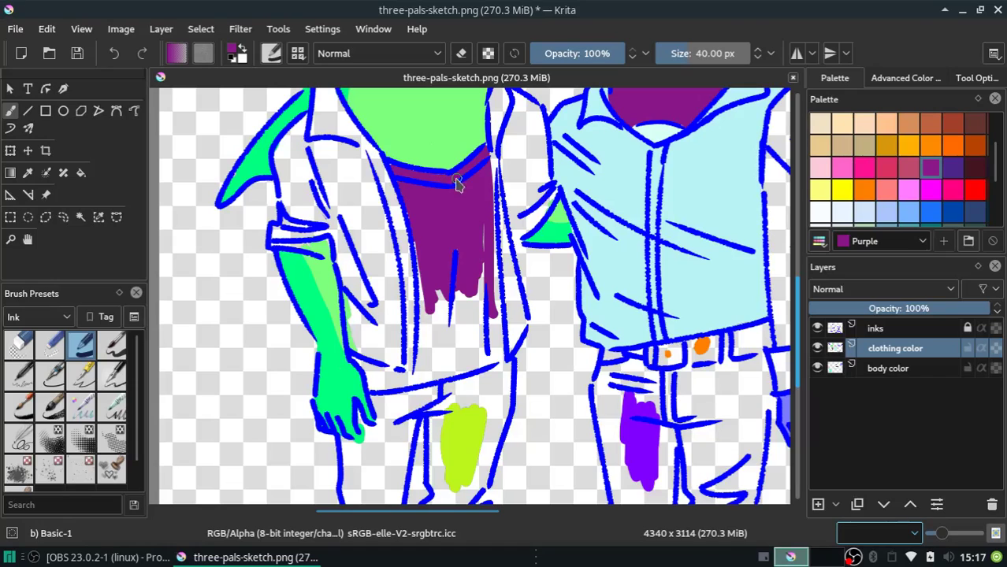
mouse_move(484, 152)
left_mouse_down()
mouse_move(475, 354)
mouse_move(488, 346)
mouse_move(492, 317)
left_mouse_up()
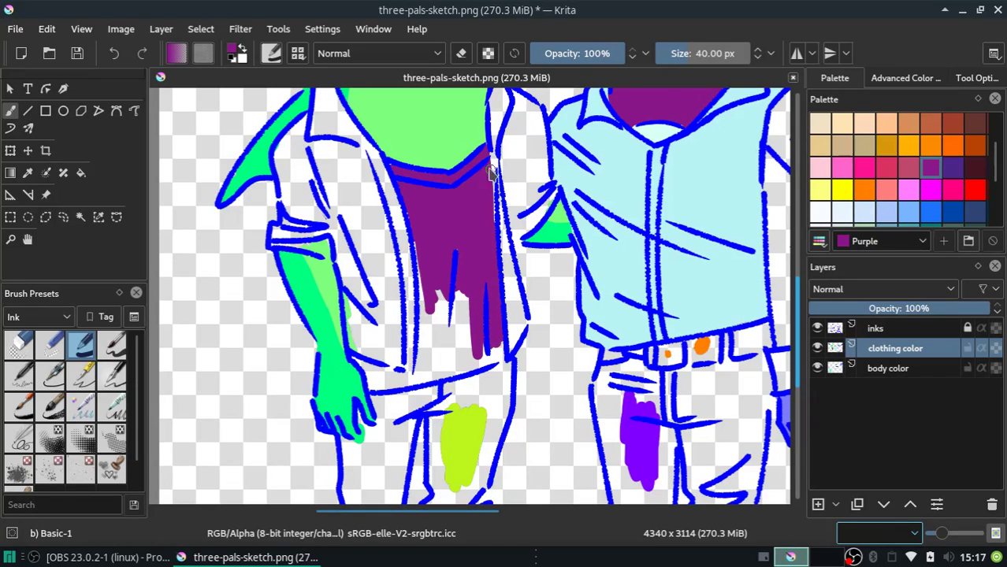
left_click_drag(489, 172, 489, 167)
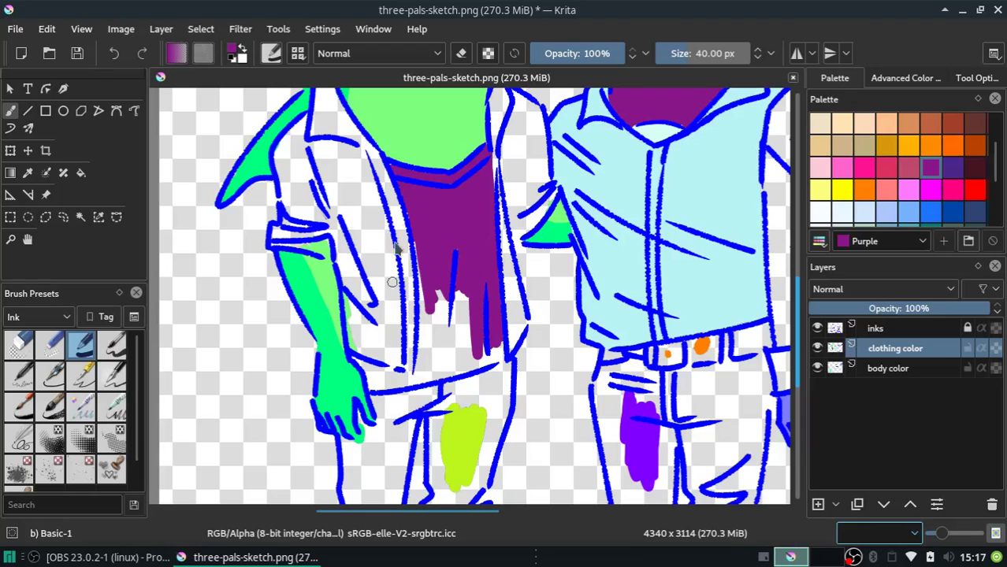
left_click(408, 179)
left_click_drag(418, 252, 420, 371)
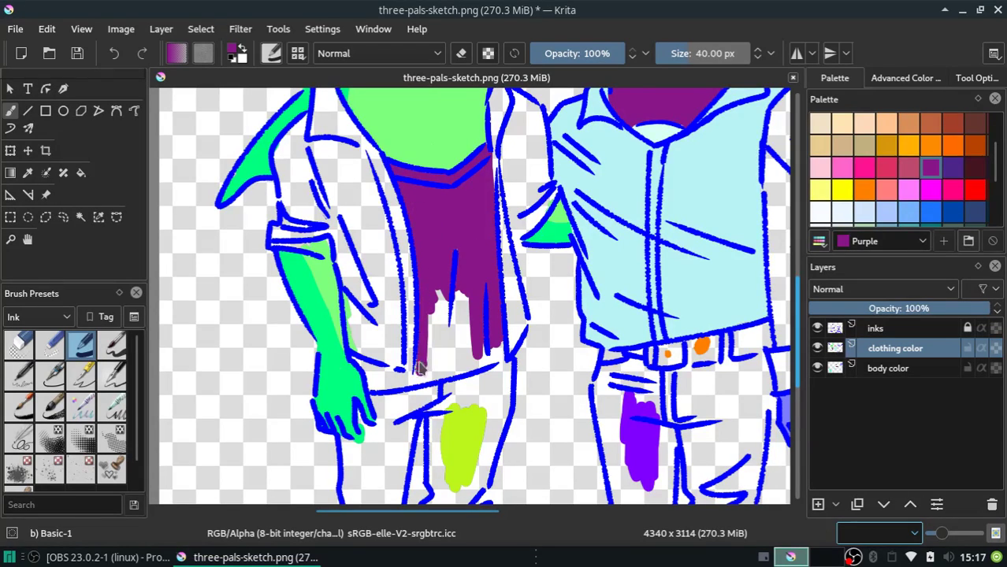
left_click_drag(354, 361, 403, 384)
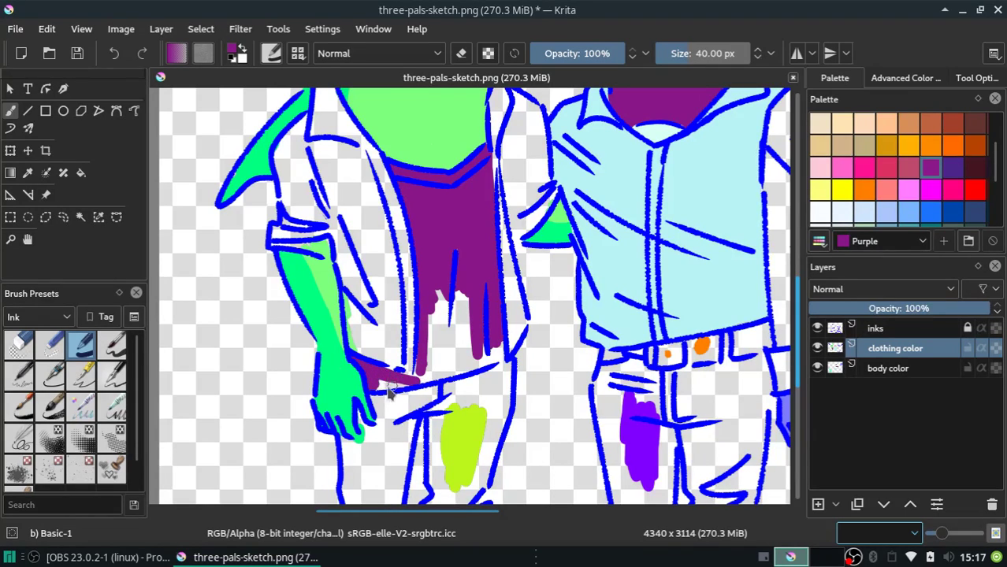
mouse_move(403, 380)
left_mouse_down()
mouse_move(497, 360)
mouse_move(435, 356)
mouse_move(456, 325)
left_mouse_up()
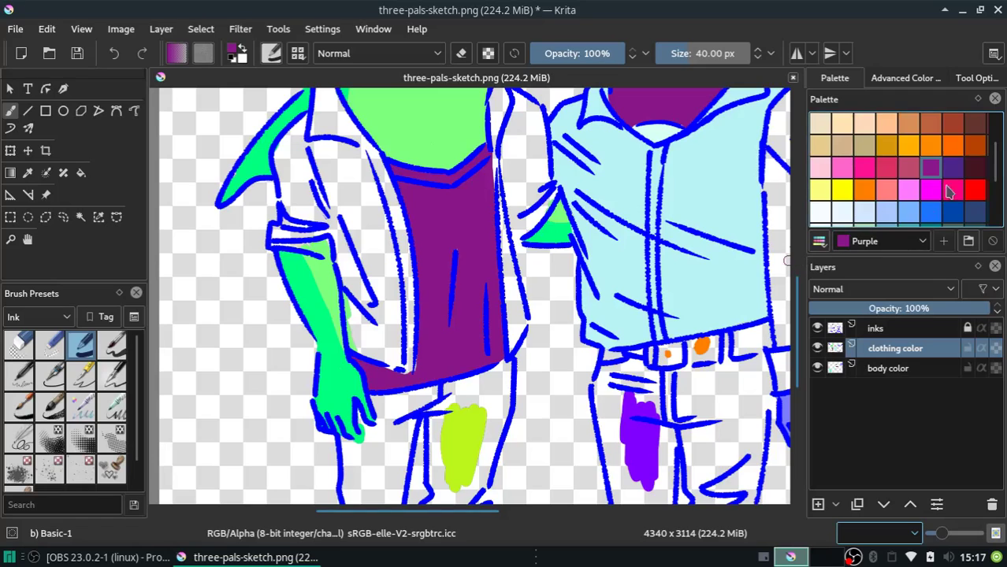
Fill the right figure's trousers solid Eminence purple, closing every white gap up to the waistband
left_click_drag(998, 168, 998, 210)
left_click(953, 193)
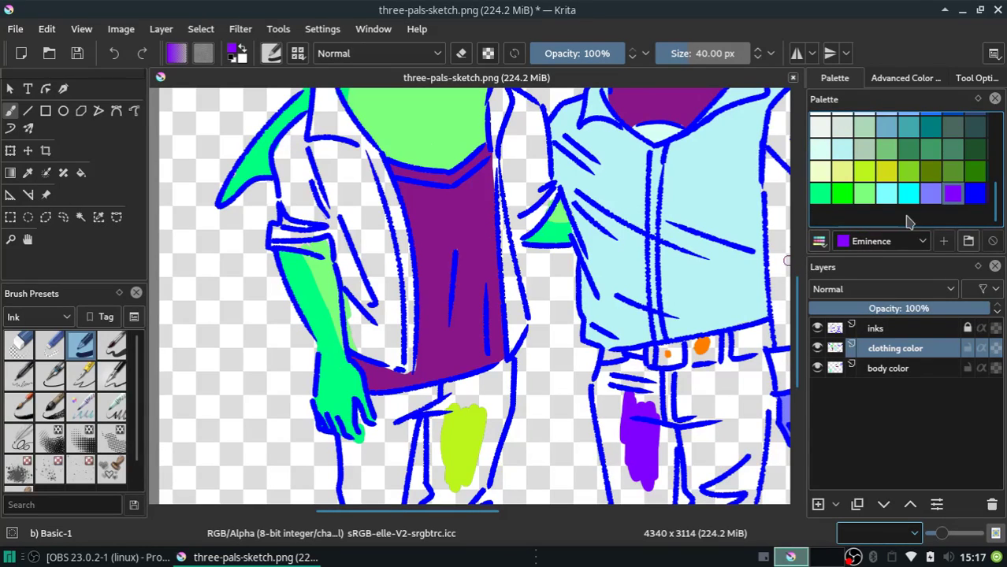
mouse_move(613, 426)
left_mouse_down()
mouse_move(634, 419)
mouse_move(606, 410)
left_mouse_up()
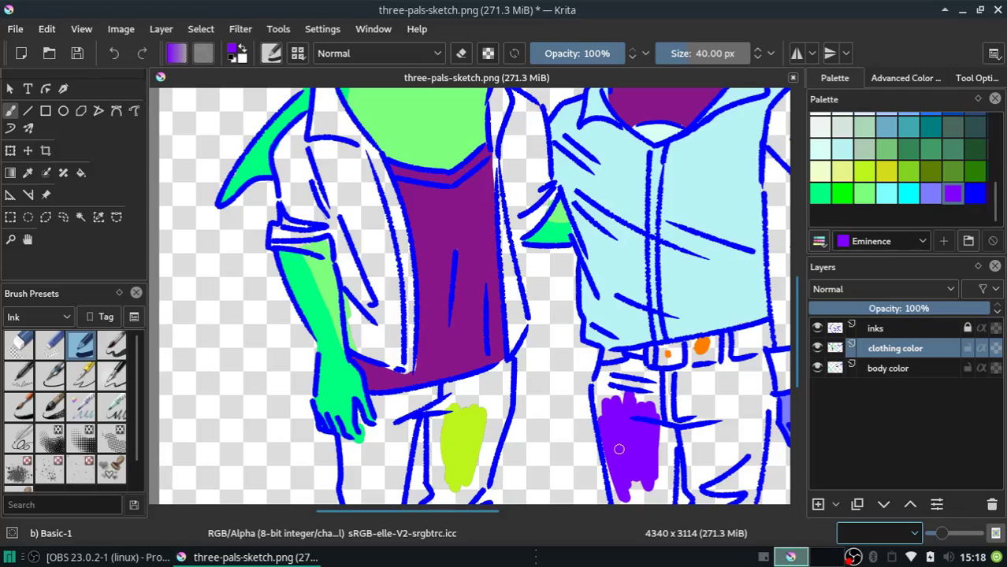
mouse_move(619, 450)
left_mouse_down()
mouse_move(606, 415)
mouse_move(614, 370)
left_mouse_up()
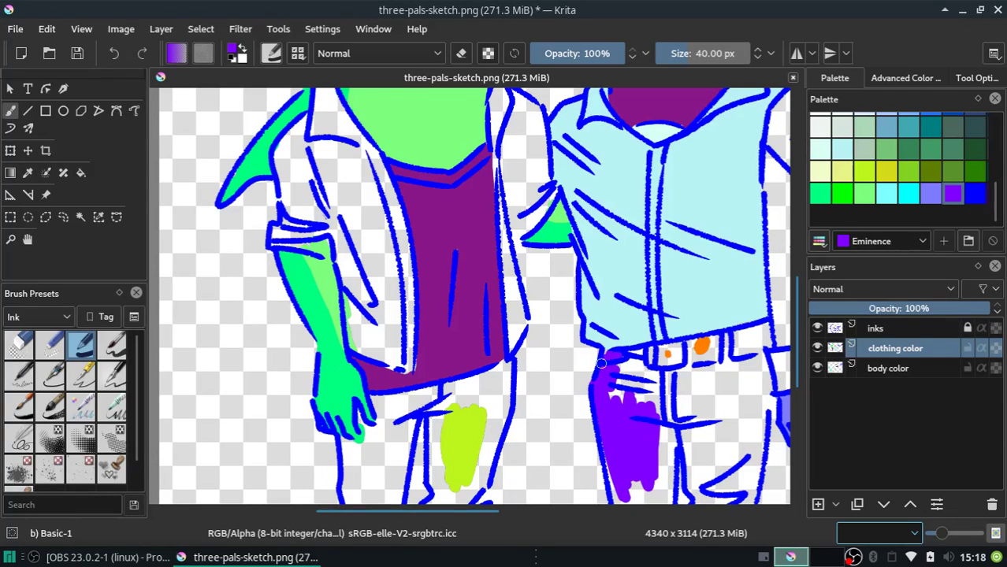
mouse_move(601, 364)
left_mouse_down()
mouse_move(645, 381)
mouse_move(626, 361)
mouse_move(613, 398)
mouse_move(660, 414)
left_mouse_up()
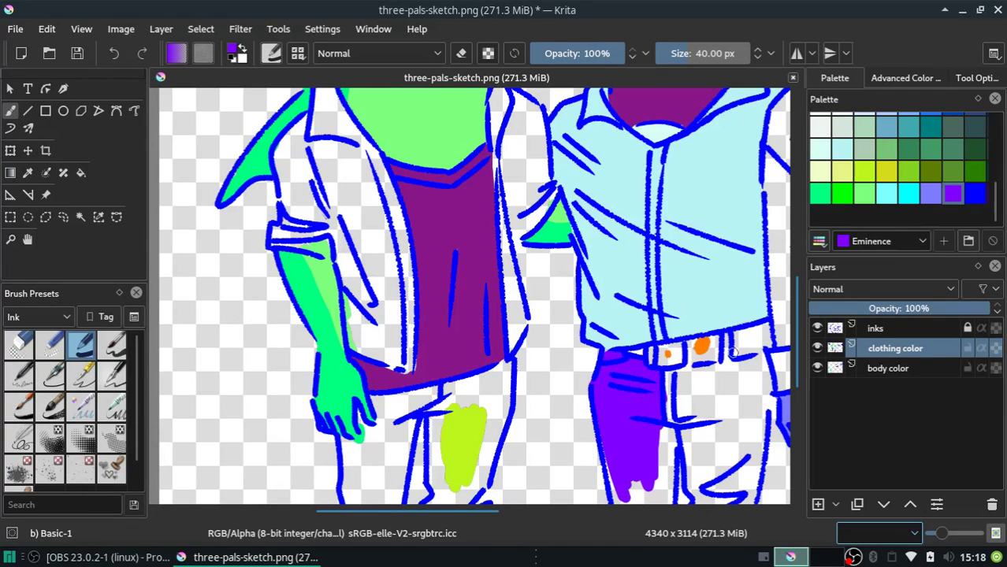
left_click_drag(797, 369, 799, 405)
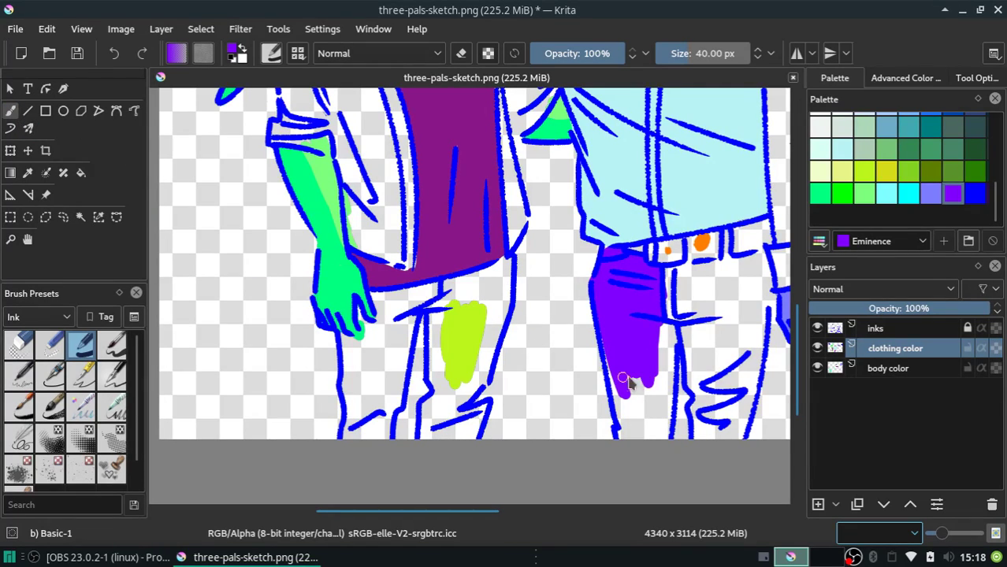
mouse_move(636, 432)
left_mouse_down()
mouse_move(636, 363)
mouse_move(613, 366)
mouse_move(643, 431)
mouse_move(652, 427)
left_mouse_up()
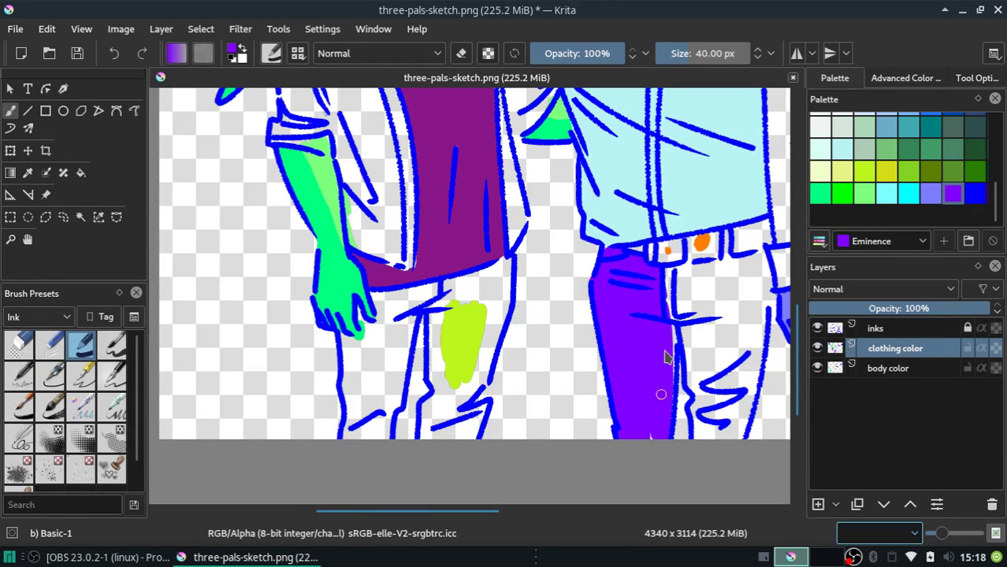
left_click_drag(674, 333, 668, 400)
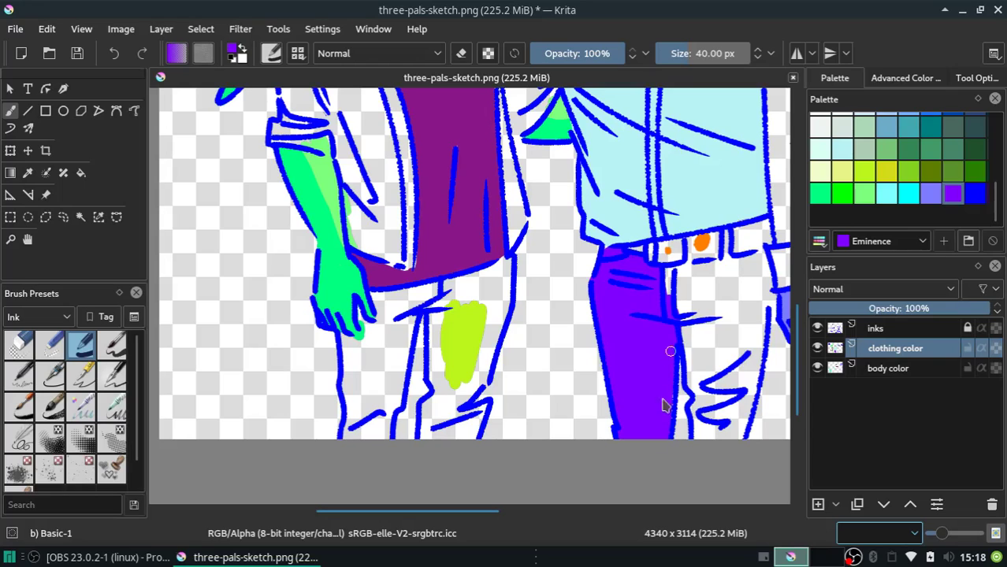
mouse_move(668, 276)
left_mouse_down()
mouse_move(740, 268)
mouse_move(761, 293)
mouse_move(725, 453)
mouse_move(741, 457)
mouse_move(713, 467)
mouse_move(699, 458)
mouse_move(697, 406)
left_mouse_up()
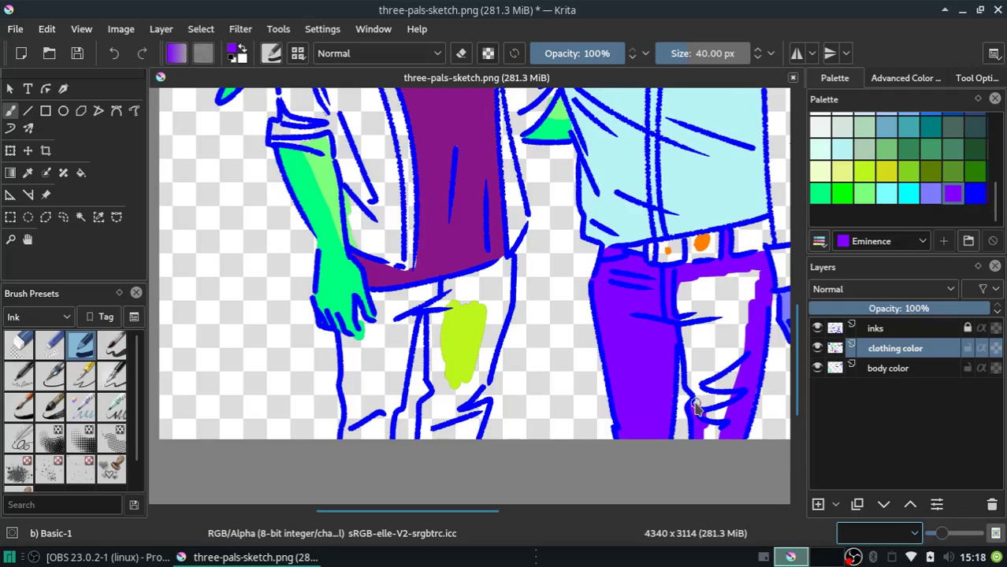
mouse_move(690, 384)
left_mouse_down()
mouse_move(692, 299)
mouse_move(683, 311)
mouse_move(731, 279)
mouse_move(681, 288)
mouse_move(696, 308)
mouse_move(704, 299)
mouse_move(683, 344)
mouse_move(733, 285)
mouse_move(759, 296)
mouse_move(738, 283)
mouse_move(731, 369)
mouse_move(724, 355)
mouse_move(708, 382)
mouse_move(704, 355)
mouse_move(733, 369)
mouse_move(709, 401)
mouse_move(715, 438)
left_mouse_up()
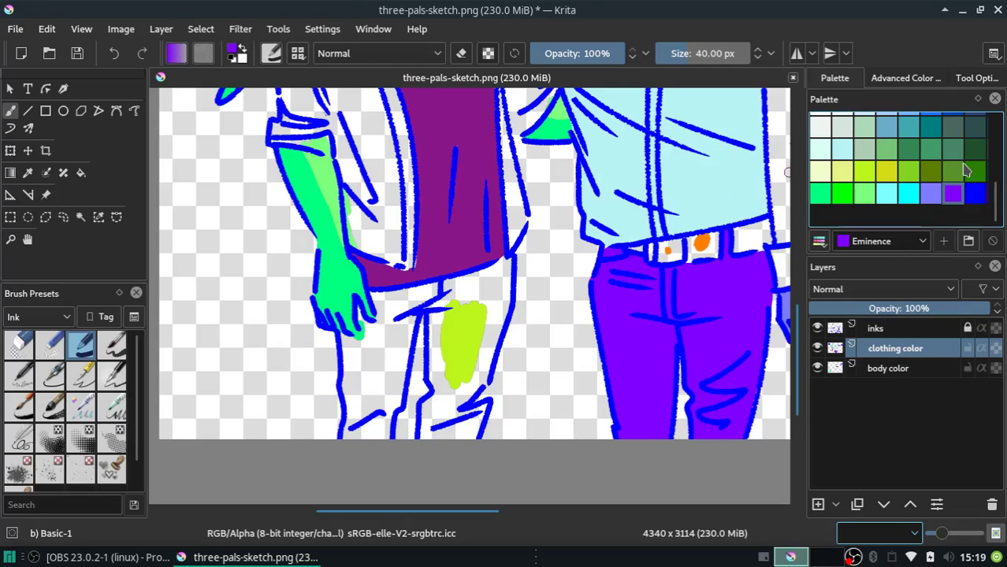
left_click_drag(996, 201, 996, 164)
Paint every white belt section above the purple trousers Coral orange
left_click(865, 145)
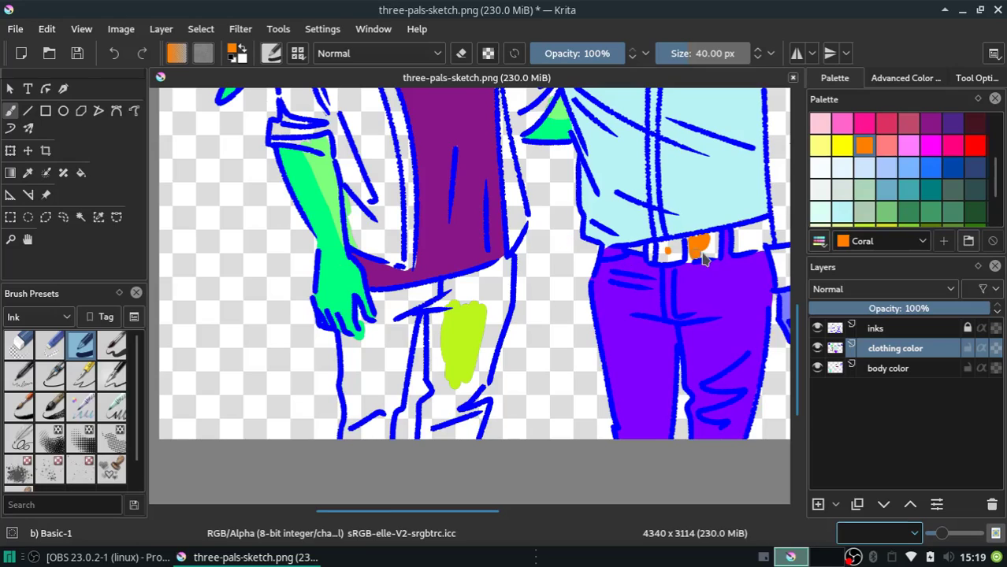
mouse_move(703, 258)
left_mouse_down()
mouse_move(696, 253)
mouse_move(714, 257)
left_mouse_up()
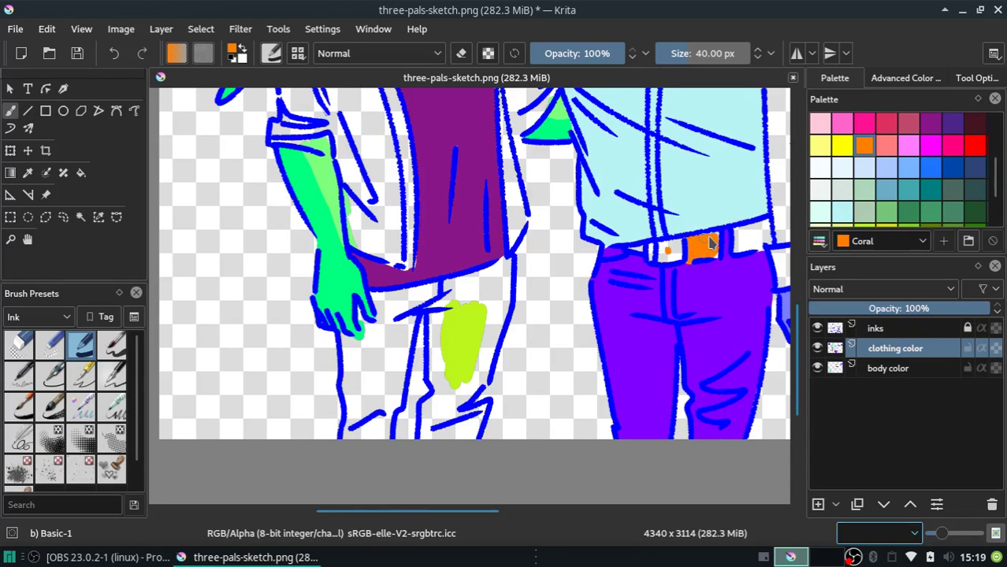
mouse_move(744, 230)
left_mouse_down()
mouse_move(741, 242)
mouse_move(761, 230)
left_mouse_up()
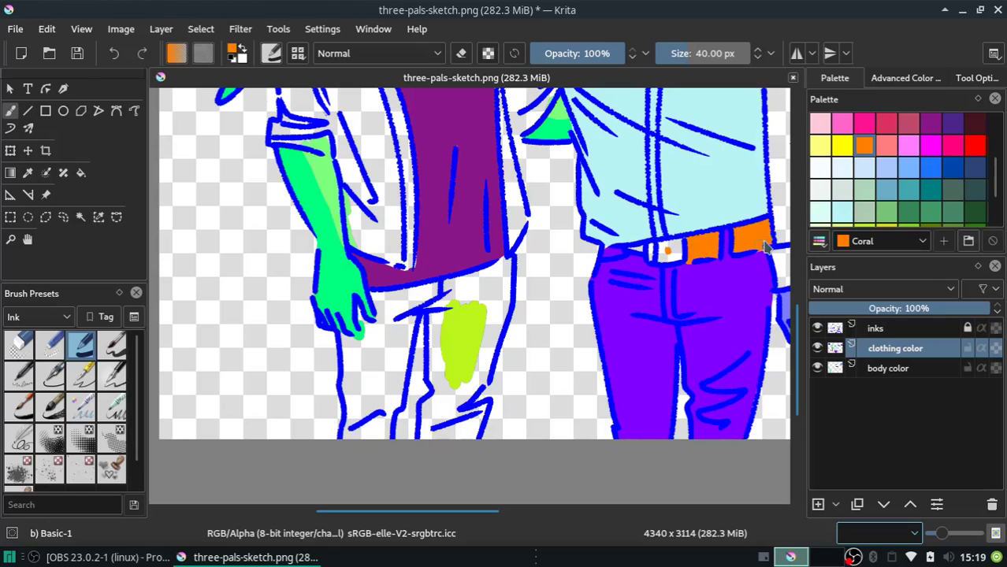
left_click(667, 250)
left_click_drag(662, 262, 668, 248)
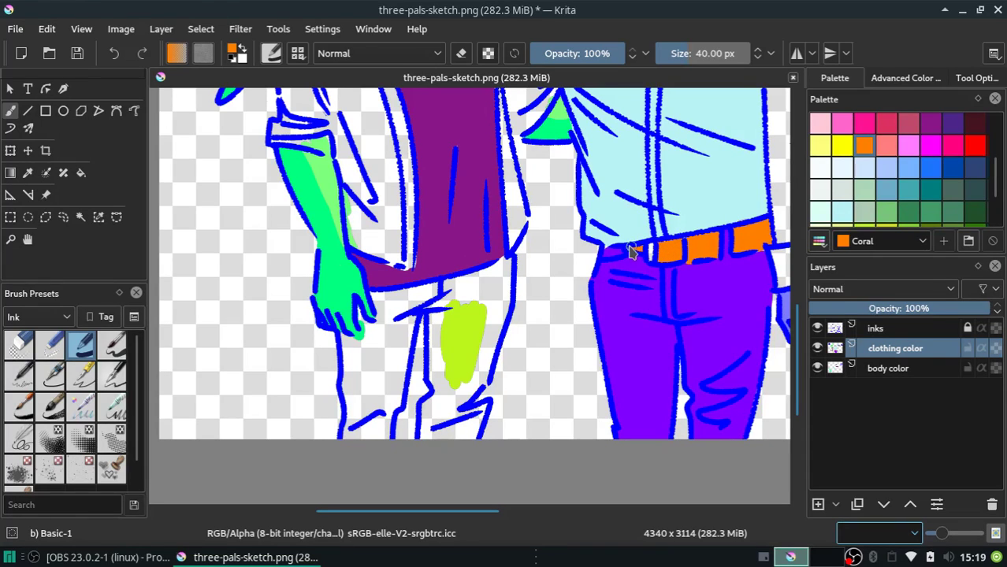
left_click(931, 145)
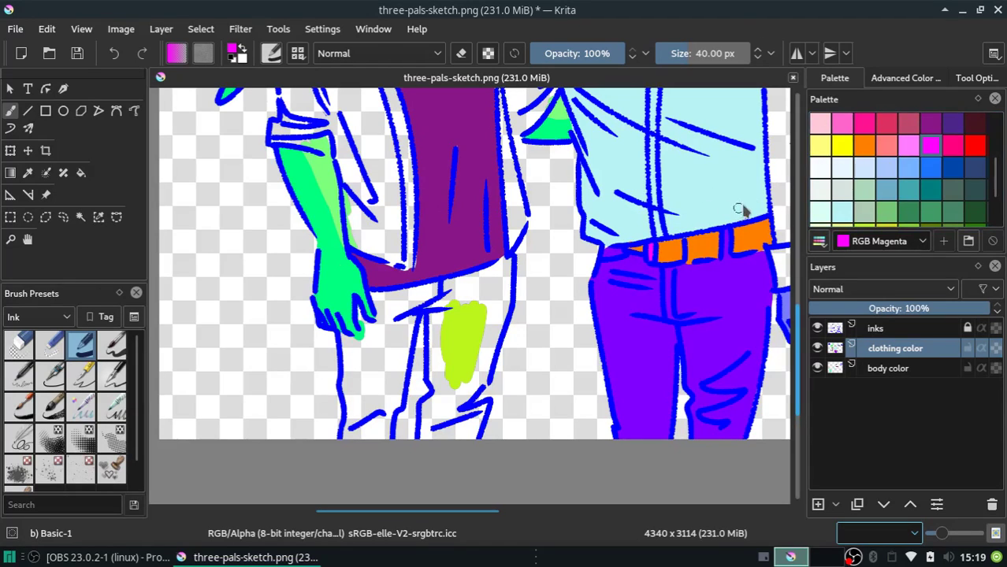
Choose Green-yellow and fill the left figure's trouser leg, closing gaps along its edges
left_click(909, 151)
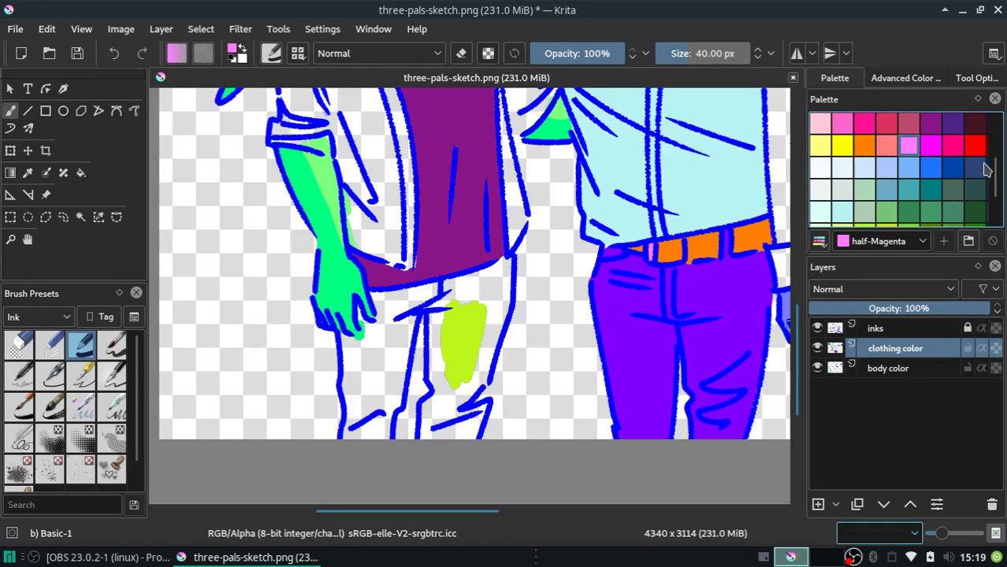
scroll(981, 189, "down", 3)
left_click(885, 172)
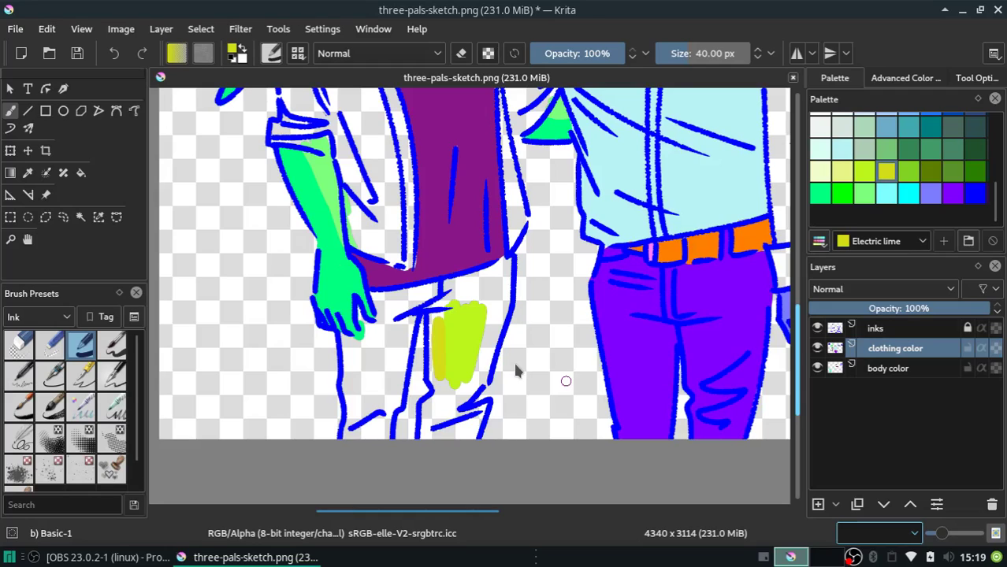
left_click(866, 178)
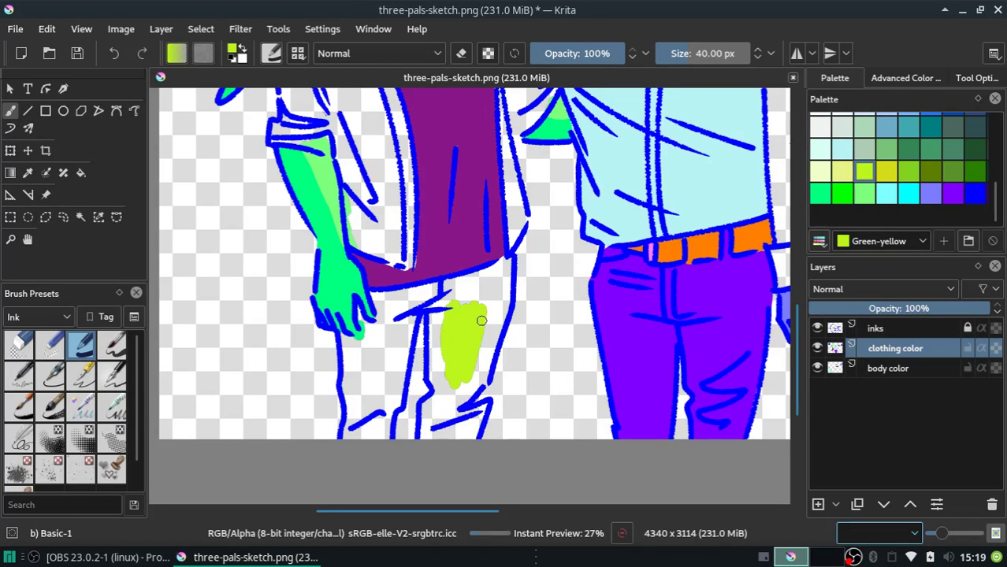
left_click_drag(481, 320, 502, 310)
mouse_move(464, 381)
left_mouse_down()
mouse_move(438, 389)
mouse_move(433, 365)
left_mouse_up()
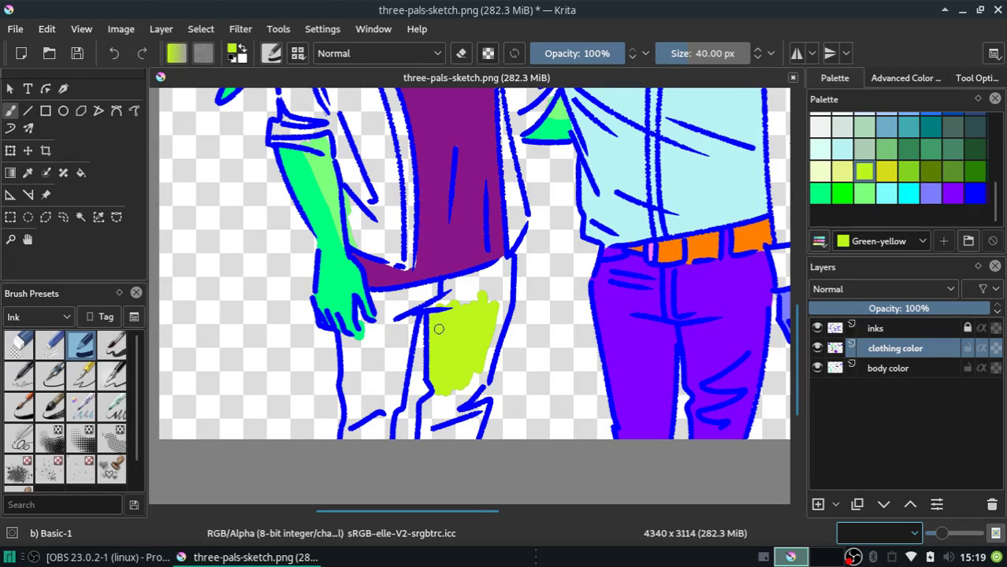
left_click_drag(439, 328, 444, 290)
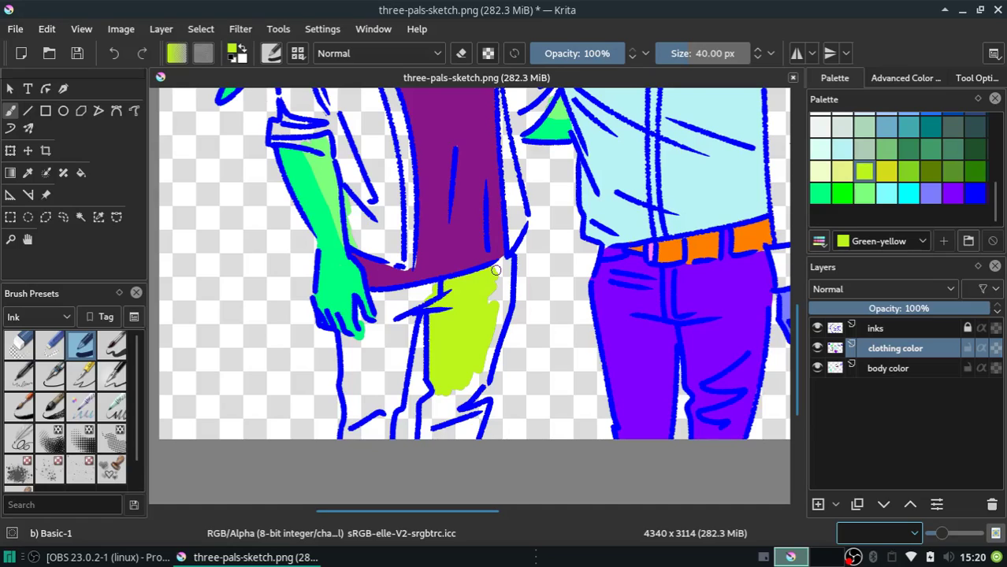
left_click_drag(504, 262, 489, 317)
mouse_move(498, 277)
left_mouse_down()
mouse_move(485, 354)
mouse_move(451, 414)
mouse_move(478, 391)
left_mouse_up()
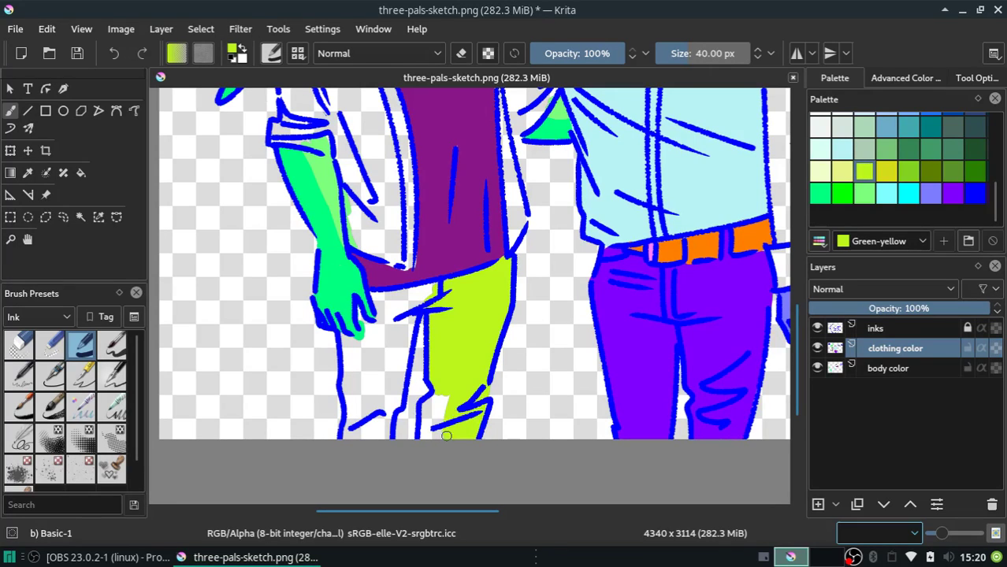
left_click_drag(455, 387, 424, 434)
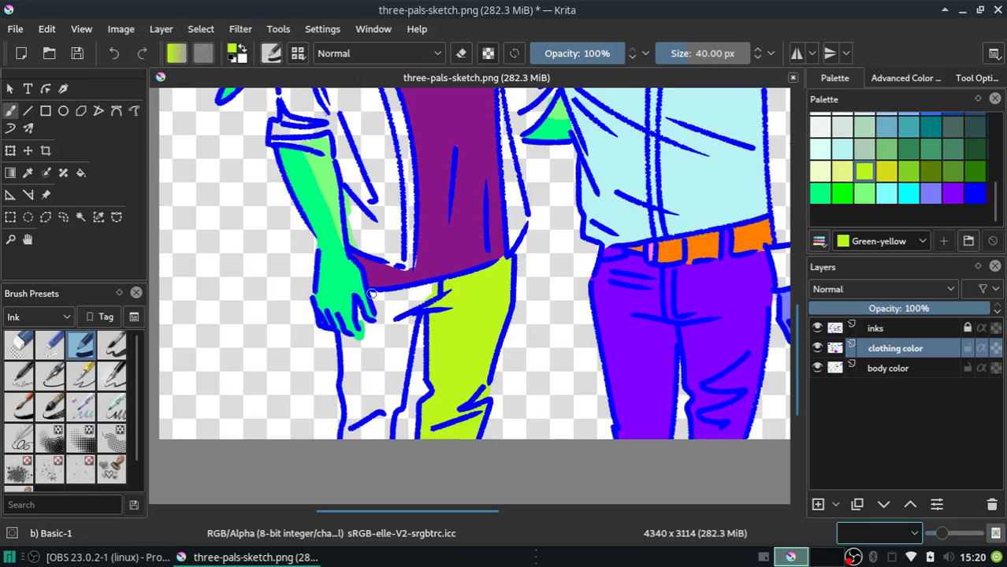
Fill the Green-yellow gaps under the shirt and beside the hand, undoing a fingertip stroke
left_click_drag(371, 293, 471, 279)
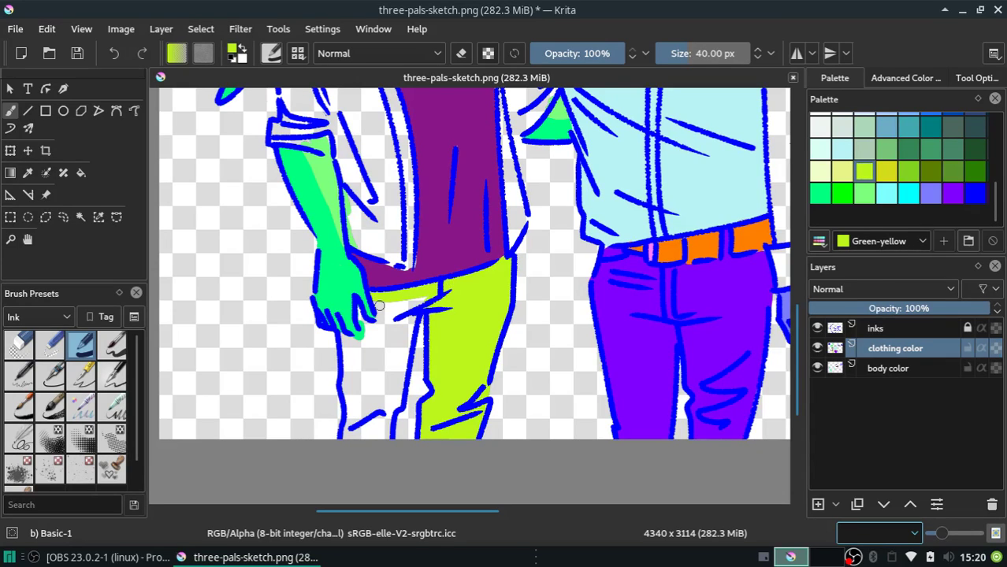
mouse_move(379, 306)
left_mouse_down()
mouse_move(408, 308)
mouse_move(394, 369)
left_mouse_up()
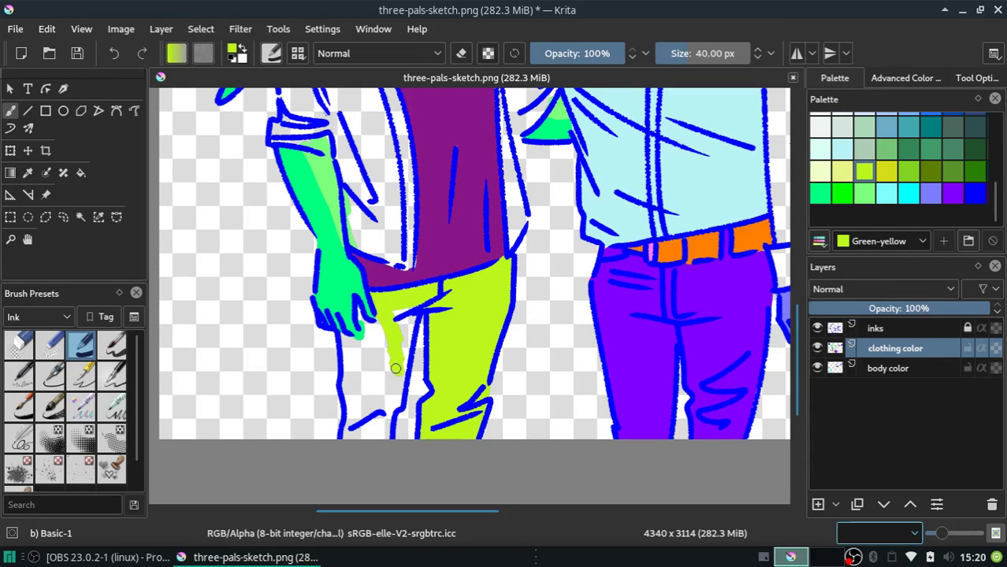
mouse_move(411, 305)
left_mouse_down()
mouse_move(387, 370)
mouse_move(403, 344)
left_mouse_up()
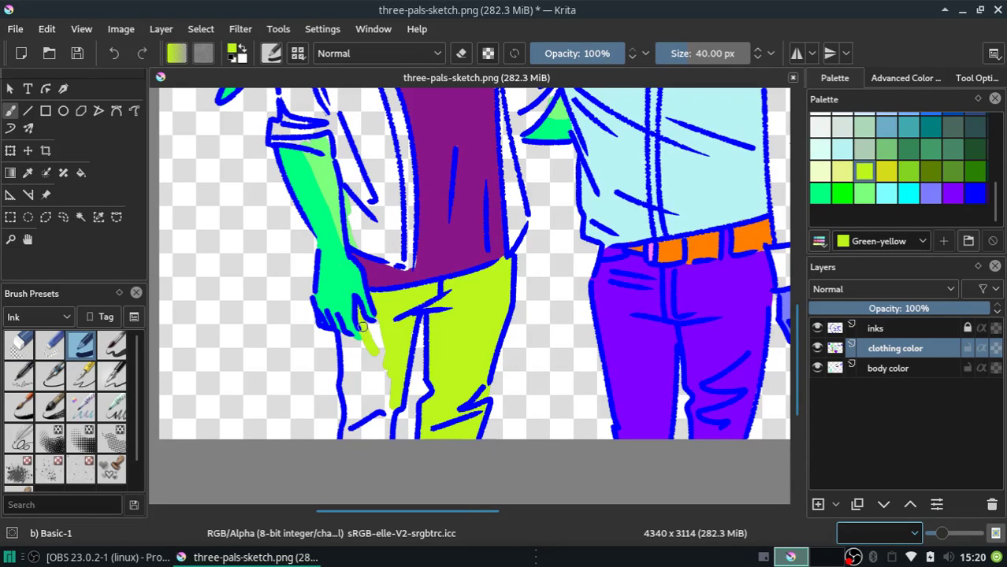
key("ctrl+z")
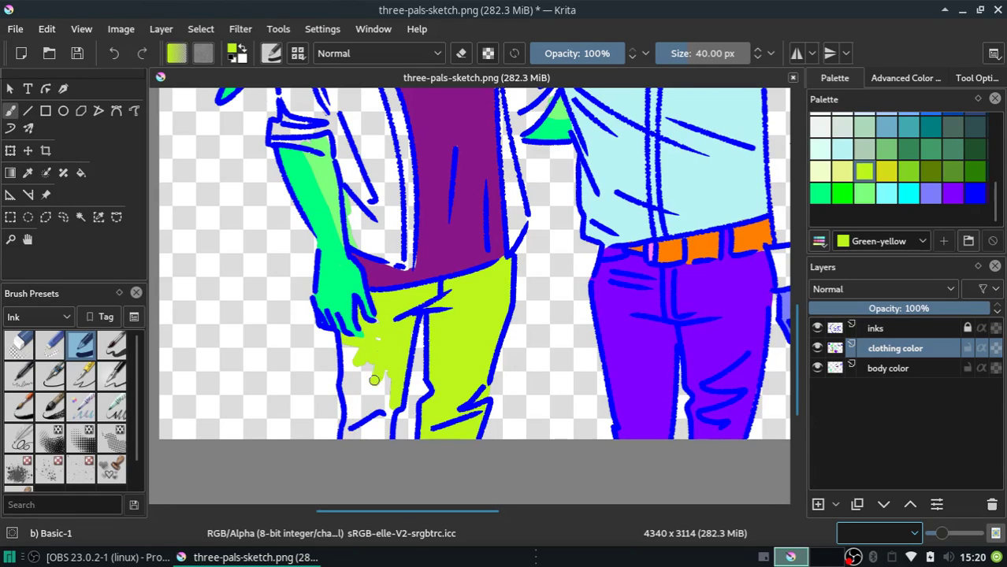
left_click_drag(377, 378, 364, 412)
left_click_drag(349, 348, 354, 379)
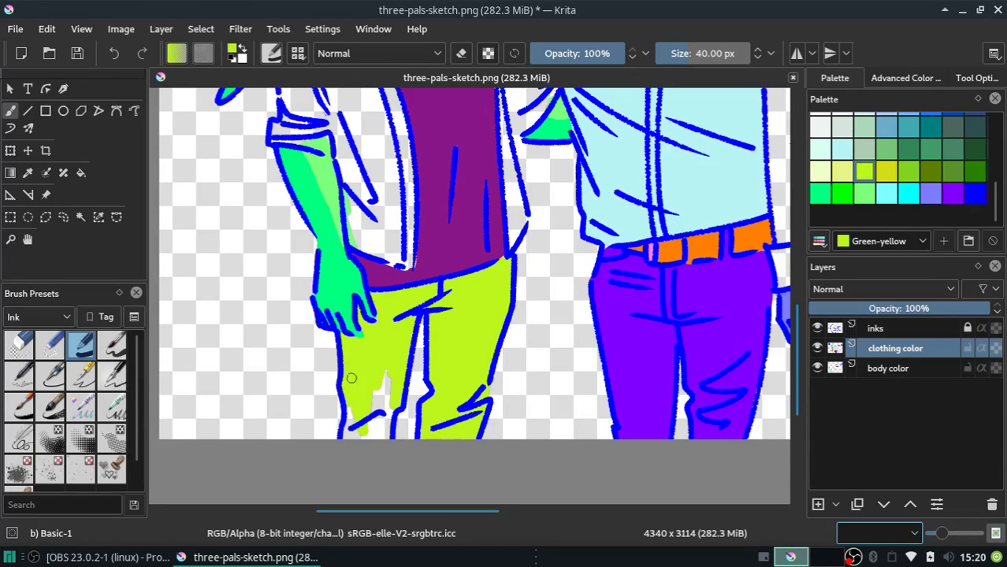
mouse_move(364, 413)
left_mouse_down()
mouse_move(382, 382)
mouse_move(383, 410)
left_mouse_up()
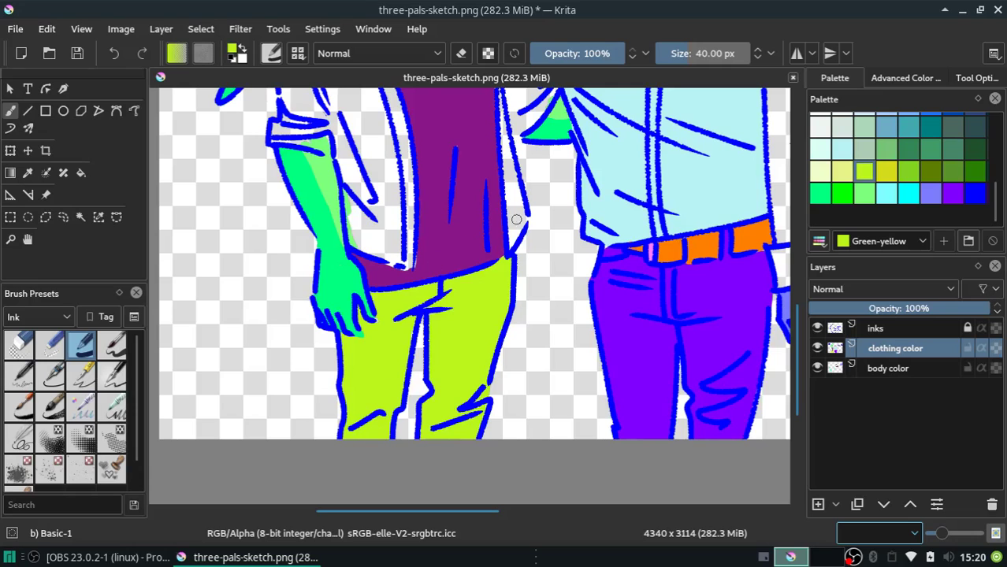
left_click_drag(427, 512, 497, 519)
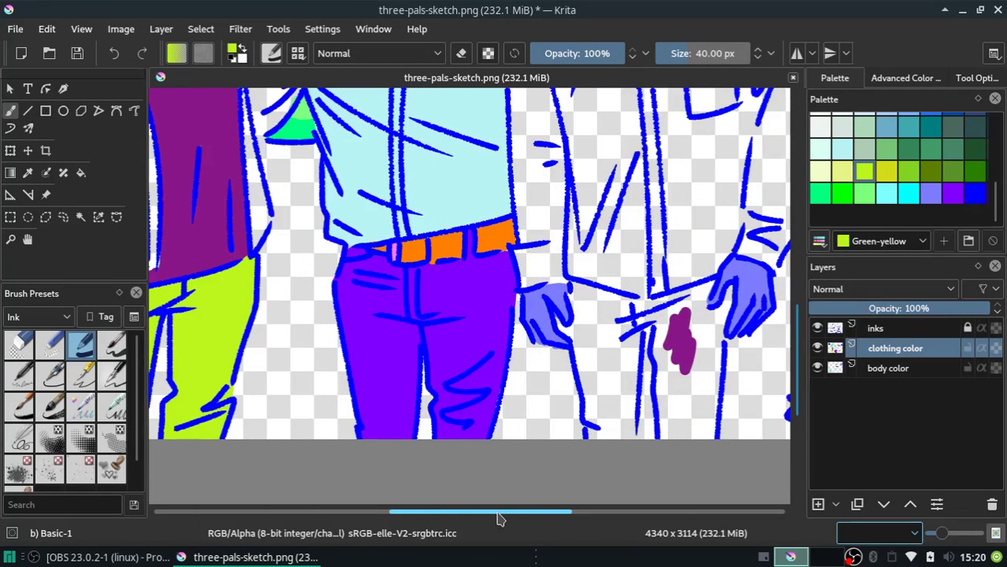
Pick Purple and block in the right character's trouser leg with vertical strokes
left_click_drag(997, 201, 997, 171)
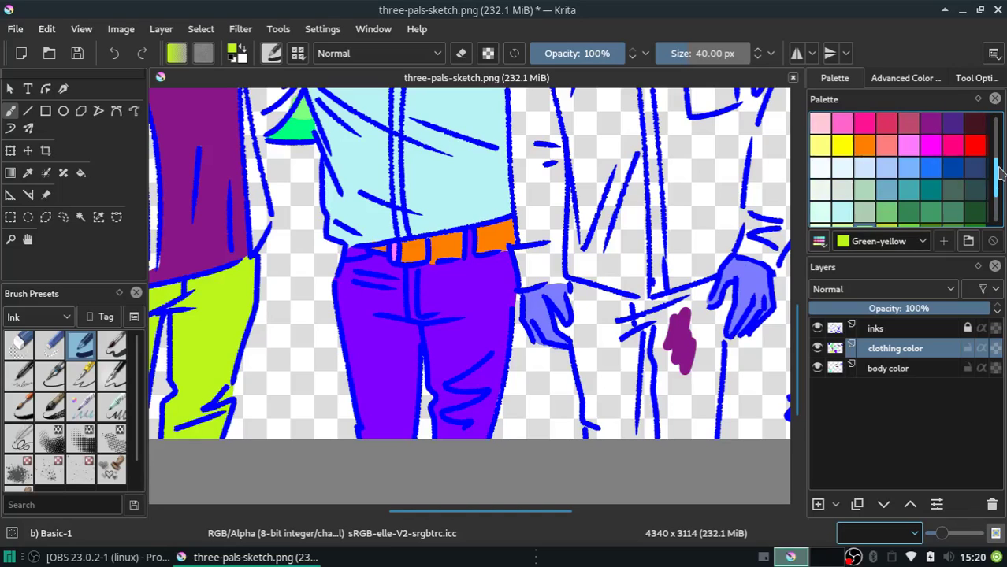
left_click(931, 124)
left_click_drag(592, 327, 603, 438)
left_click_drag(609, 400, 603, 427)
mouse_move(621, 329)
left_mouse_down()
mouse_move(627, 429)
mouse_move(641, 369)
mouse_move(638, 438)
left_mouse_up()
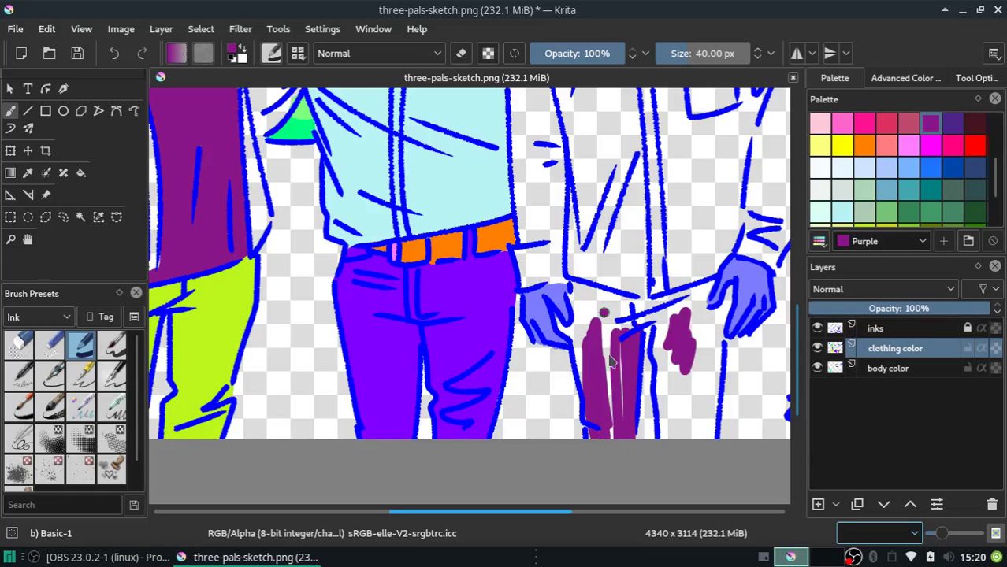
left_click_drag(605, 307, 612, 431)
left_click_drag(619, 351, 623, 461)
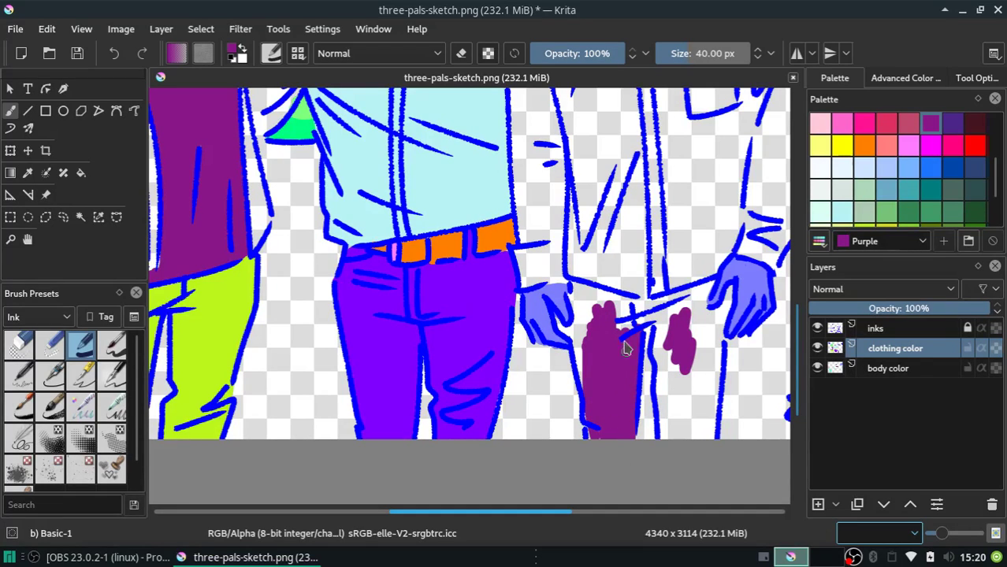
left_click_drag(625, 358, 623, 322)
mouse_move(670, 355)
left_mouse_down()
mouse_move(660, 323)
mouse_move(659, 375)
left_mouse_up()
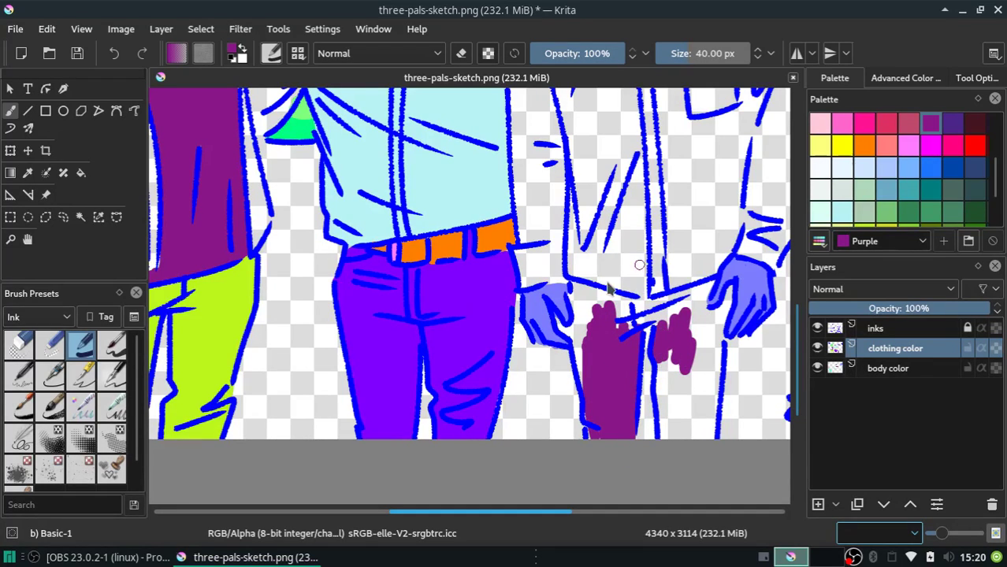
mouse_move(631, 323)
left_mouse_down()
mouse_move(596, 326)
mouse_move(595, 342)
mouse_move(640, 314)
mouse_move(686, 309)
mouse_move(616, 313)
mouse_move(679, 304)
mouse_move(712, 284)
mouse_move(676, 340)
mouse_move(709, 299)
mouse_move(697, 339)
mouse_move(724, 311)
mouse_move(713, 380)
mouse_move(696, 334)
mouse_move(678, 440)
left_mouse_up()
Undo the purple spill on the hand and fill the leg's remaining gaps to its right edge
key("ctrl+z")
left_click_drag(670, 360, 666, 429)
mouse_move(664, 386)
left_mouse_down()
mouse_move(663, 438)
mouse_move(668, 378)
mouse_move(674, 430)
left_mouse_up()
mouse_move(673, 331)
left_mouse_down()
mouse_move(676, 386)
mouse_move(682, 372)
mouse_move(699, 437)
left_mouse_up()
left_click_drag(701, 350, 702, 437)
left_click_drag(697, 378, 698, 398)
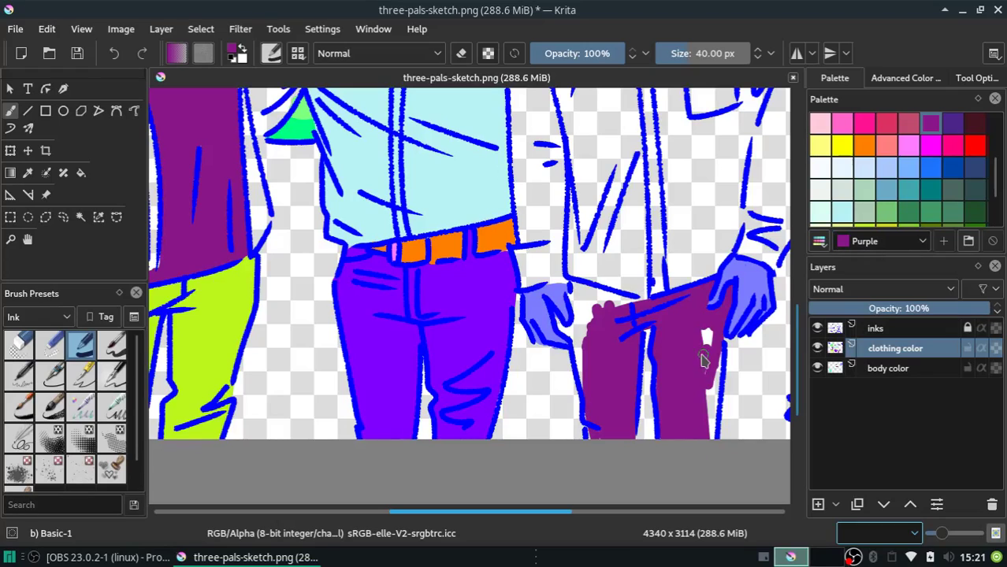
left_click_drag(702, 327, 702, 370)
left_click_drag(707, 335, 717, 426)
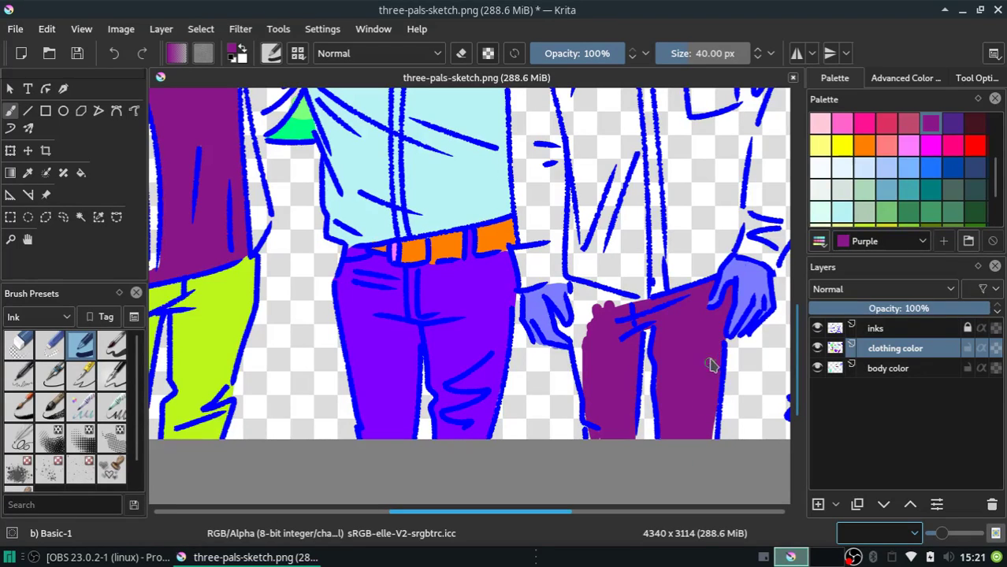
left_click_drag(709, 359, 707, 428)
Close the purple gap between the hand and the trouser leg
left_click_drag(611, 364, 576, 347)
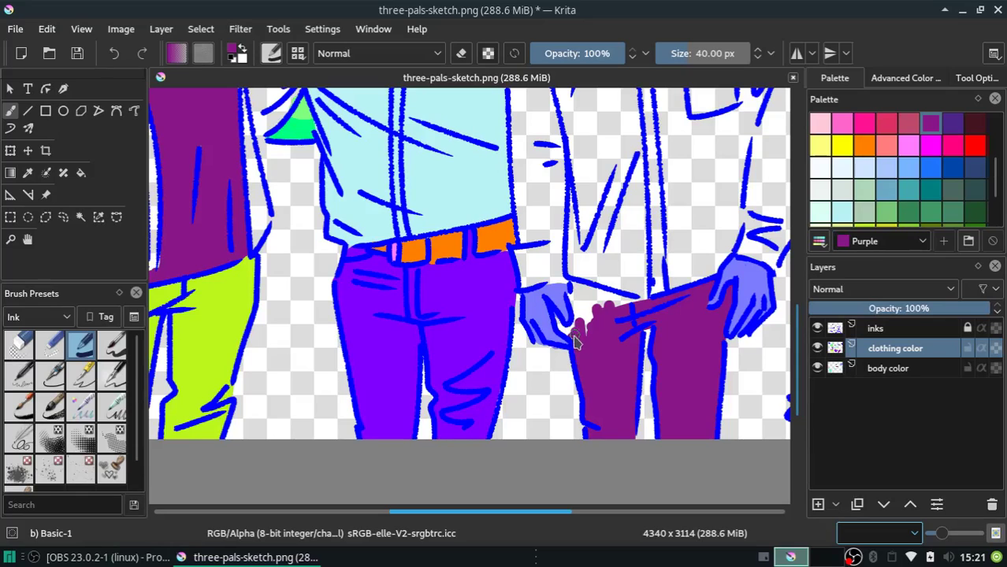
left_click_drag(578, 291, 586, 308)
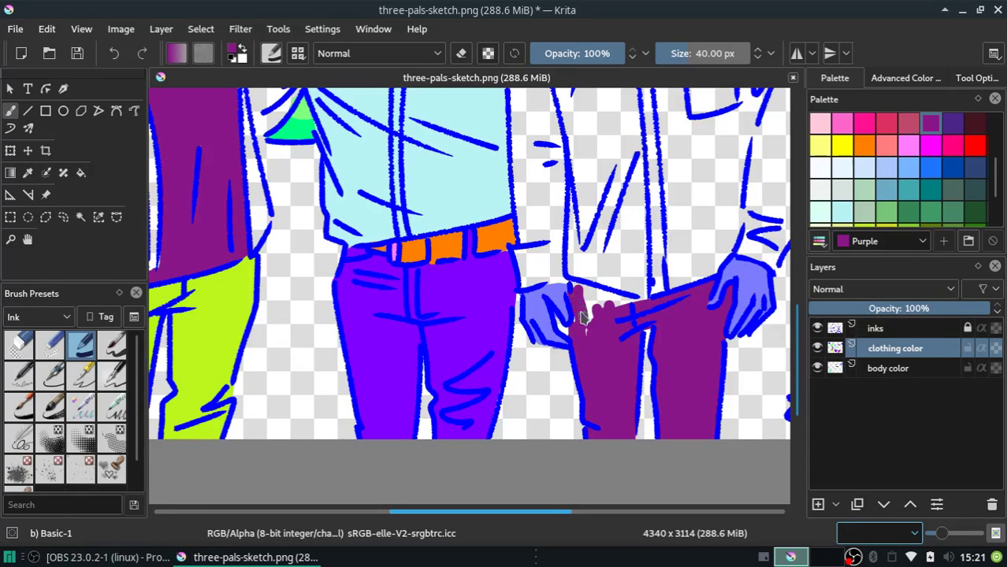
mouse_move(586, 347)
left_mouse_down()
mouse_move(580, 298)
mouse_move(642, 311)
left_mouse_up()
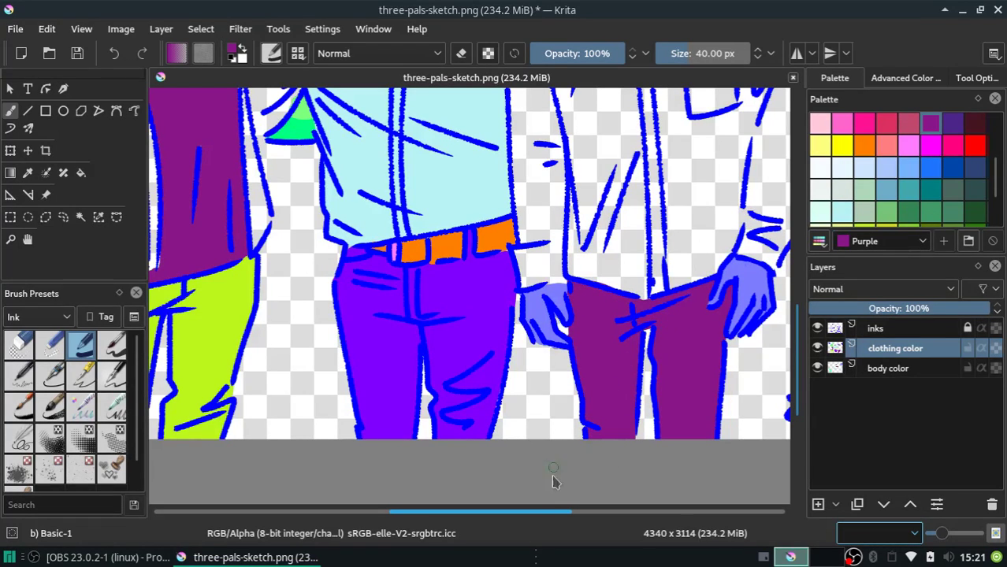
left_click_drag(549, 517, 467, 520)
left_click_drag(796, 326, 791, 281)
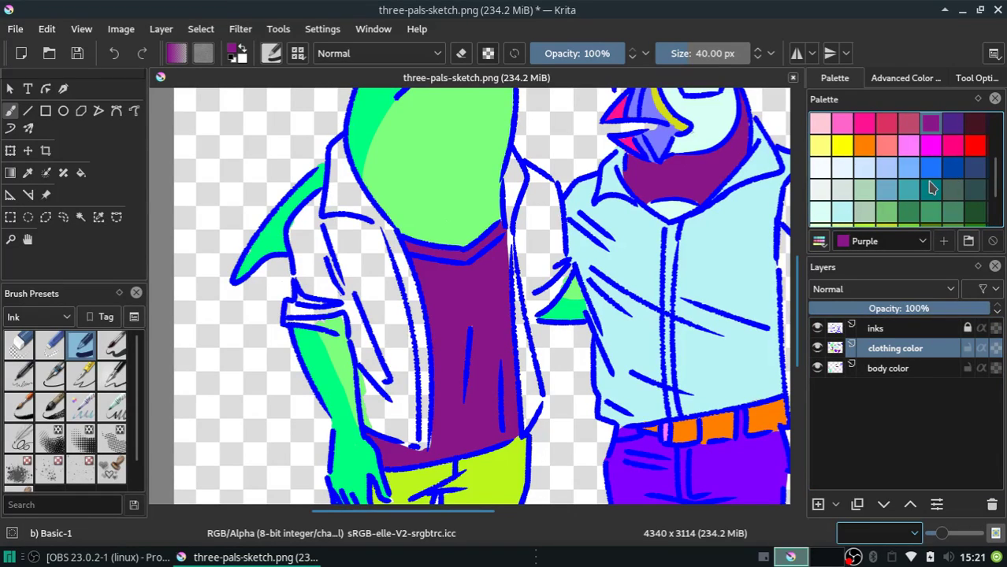
Make Primary Blue the painting colour from the Palette, then undo a trial stroke
left_click(931, 168)
left_click(953, 169)
left_click(931, 168)
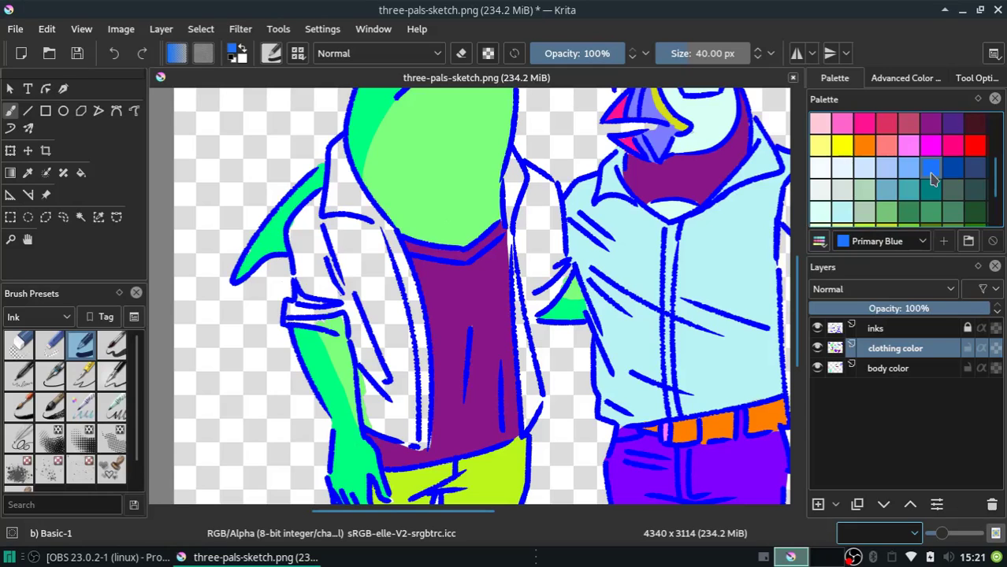
left_click_drag(703, 119, 660, 230)
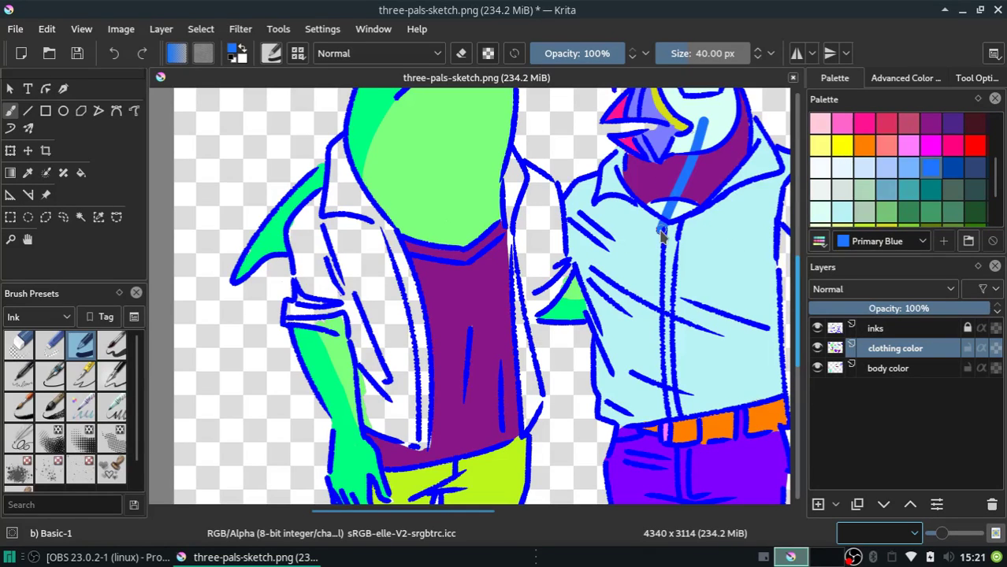
key("ctrl+z")
Try blue over the right puffin's neck, then undo it to leave the artwork unchanged
left_click_drag(492, 512, 573, 513)
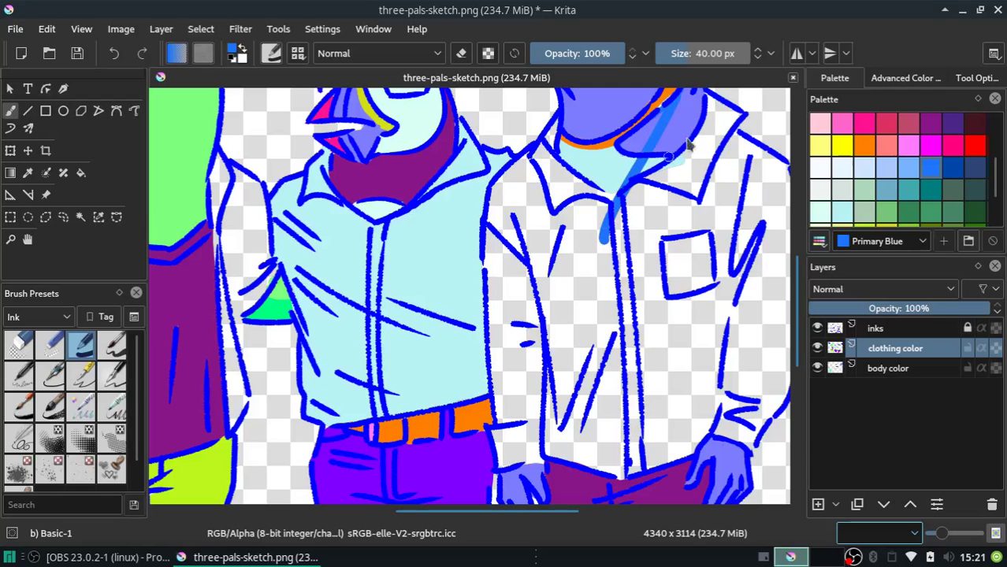
scroll(642, 301, "up", 3)
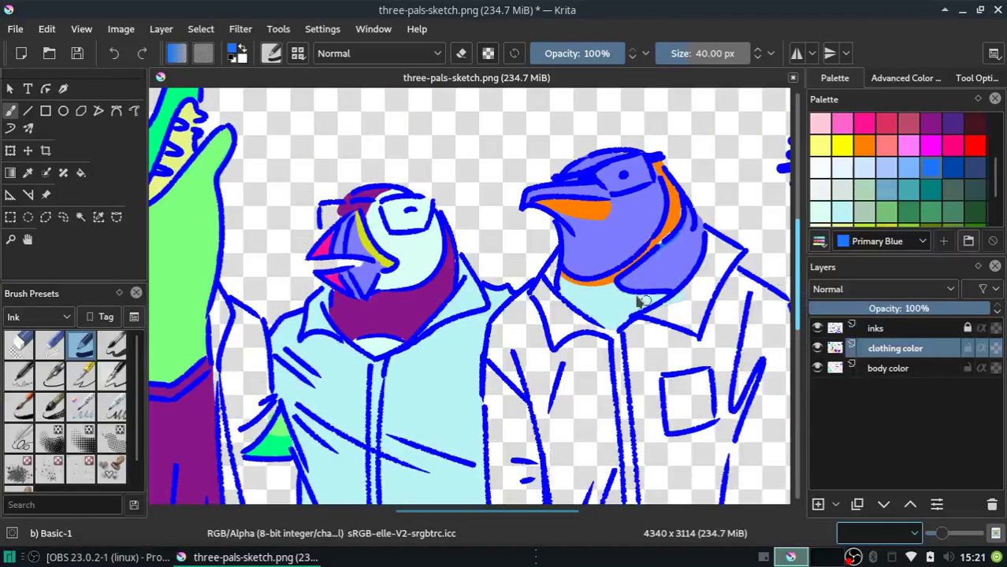
mouse_move(658, 271)
left_mouse_down()
mouse_move(682, 280)
mouse_move(657, 265)
mouse_move(683, 208)
mouse_move(671, 252)
mouse_move(684, 212)
mouse_move(696, 255)
mouse_move(700, 204)
mouse_move(652, 168)
mouse_move(602, 247)
mouse_move(608, 260)
left_mouse_up()
key("ctrl+z")
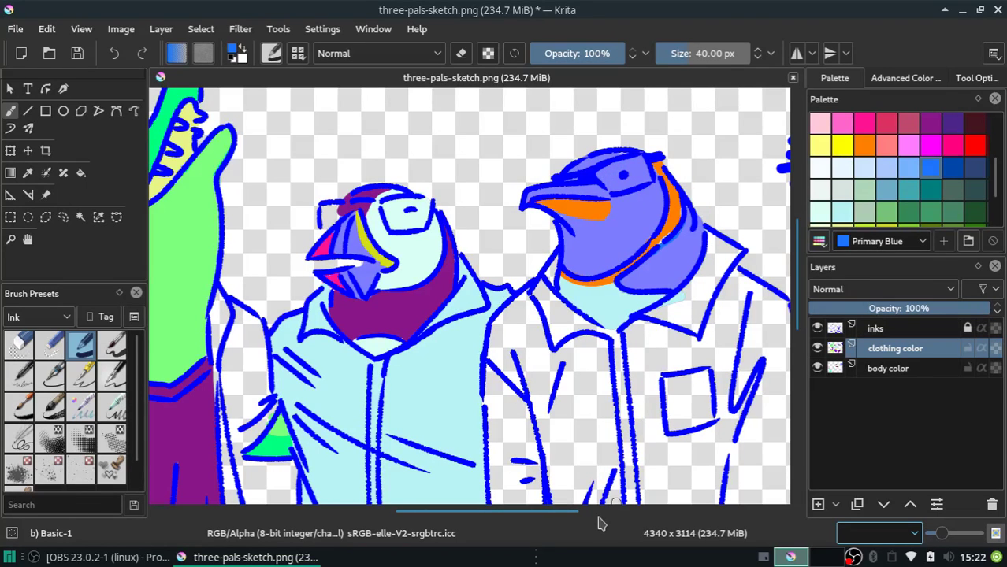
mouse_move(555, 516)
left_mouse_down()
mouse_move(483, 529)
mouse_move(475, 505)
left_mouse_up()
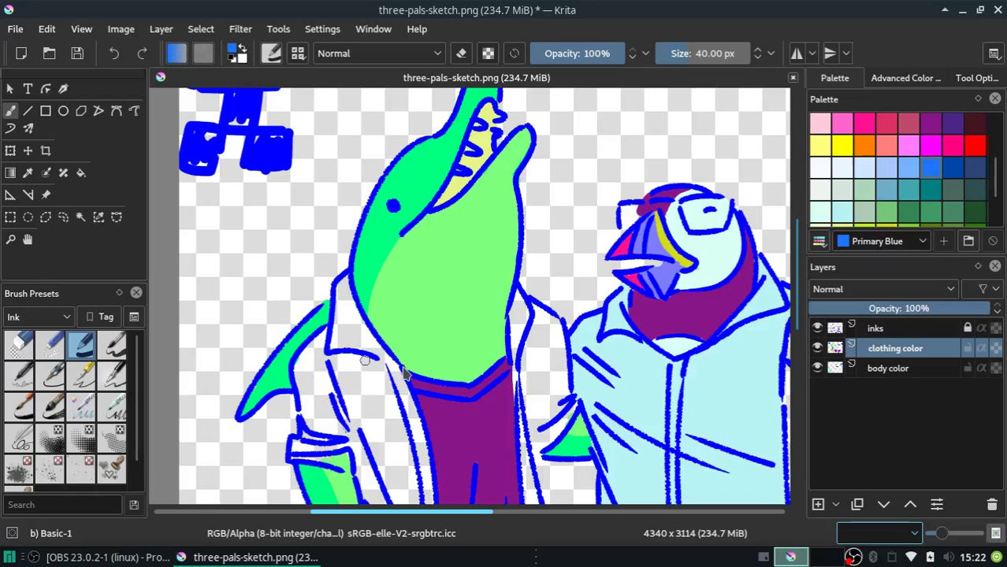
scroll(784, 276, "down", 5)
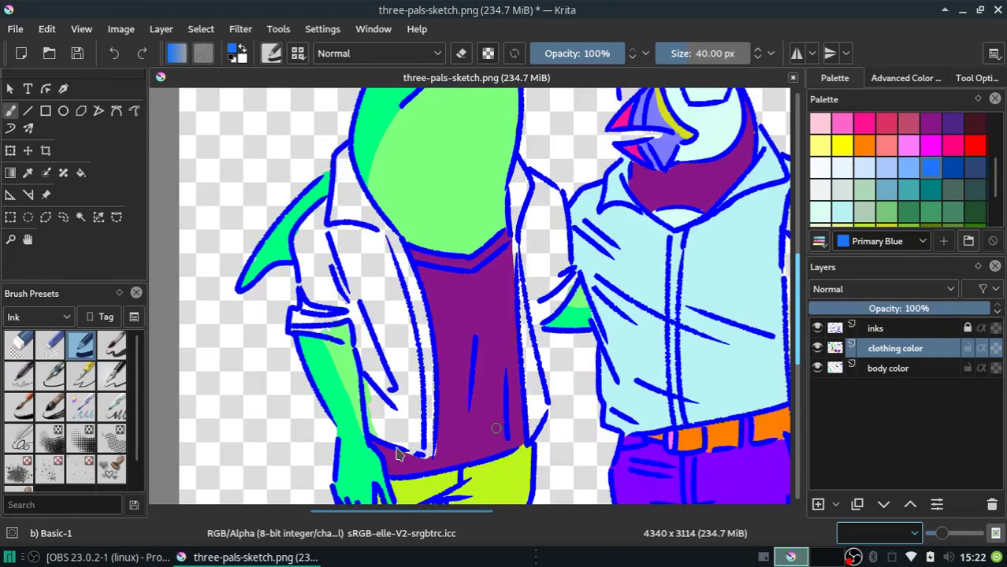
Try the Marker Dry brush from the Digital tag on the jacket, then undo it
left_click(45, 317)
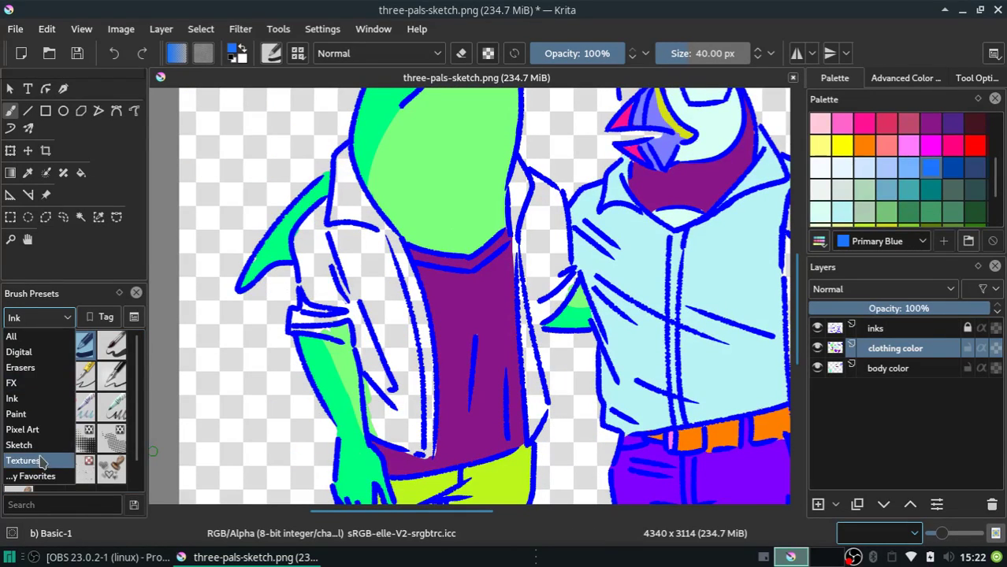
left_click(24, 398)
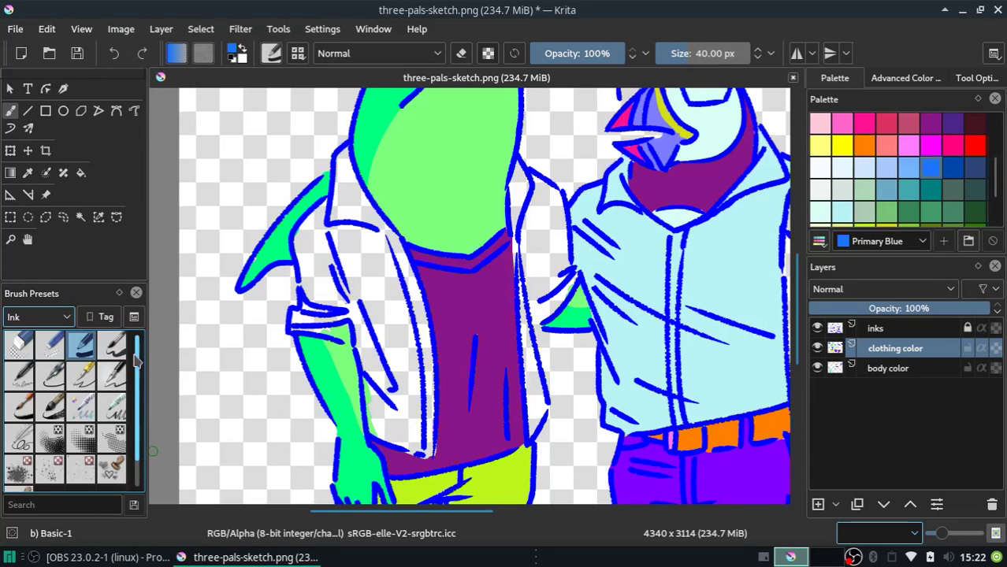
left_click(69, 317)
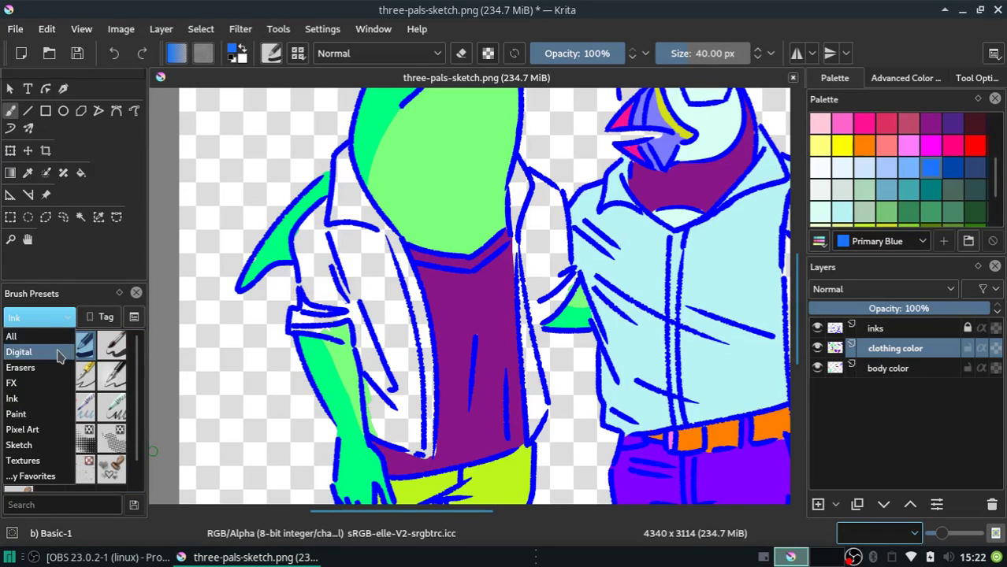
left_click(63, 352)
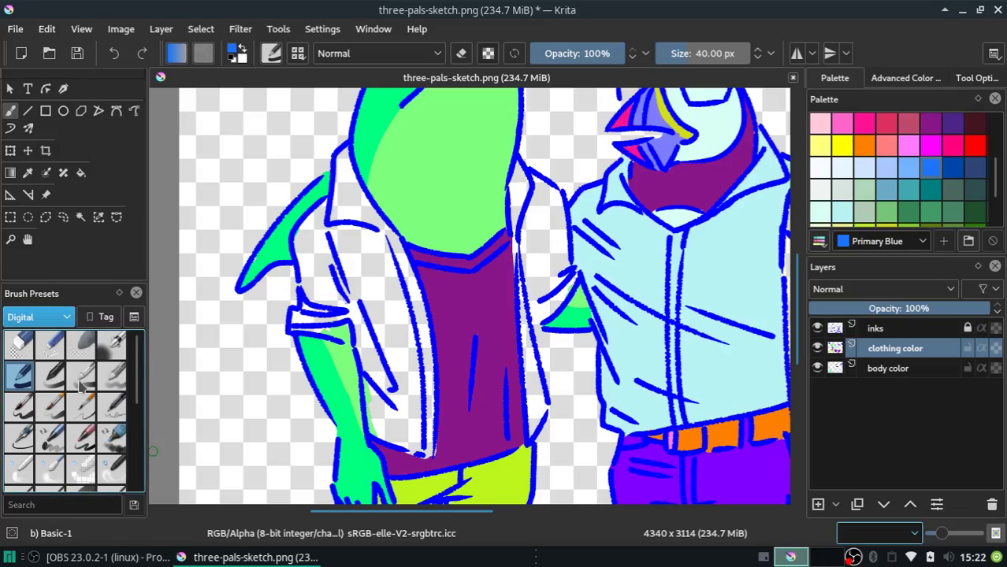
scroll(136, 422, "down", 2)
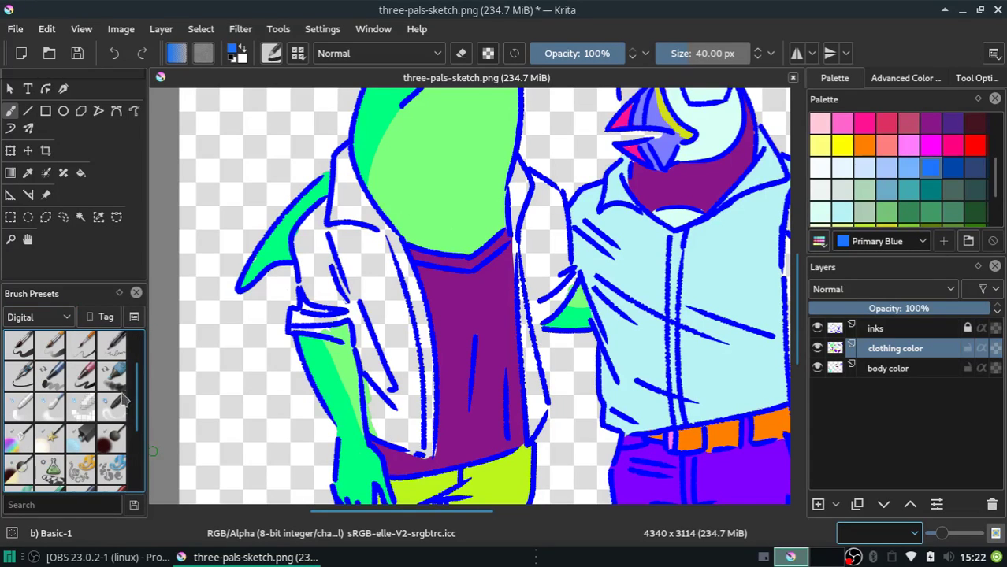
left_click(113, 371)
left_click_drag(359, 246, 380, 337)
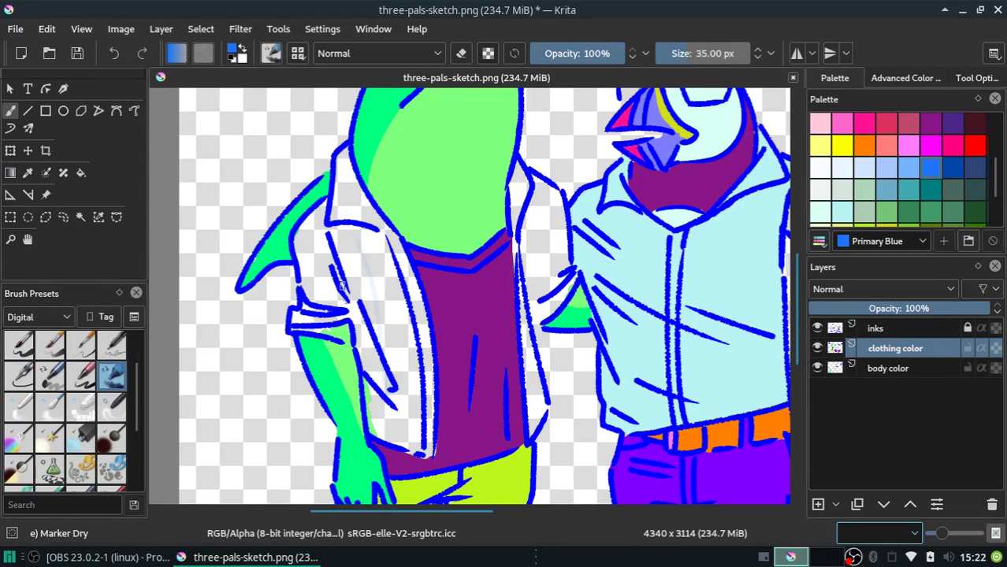
key("ctrl+z")
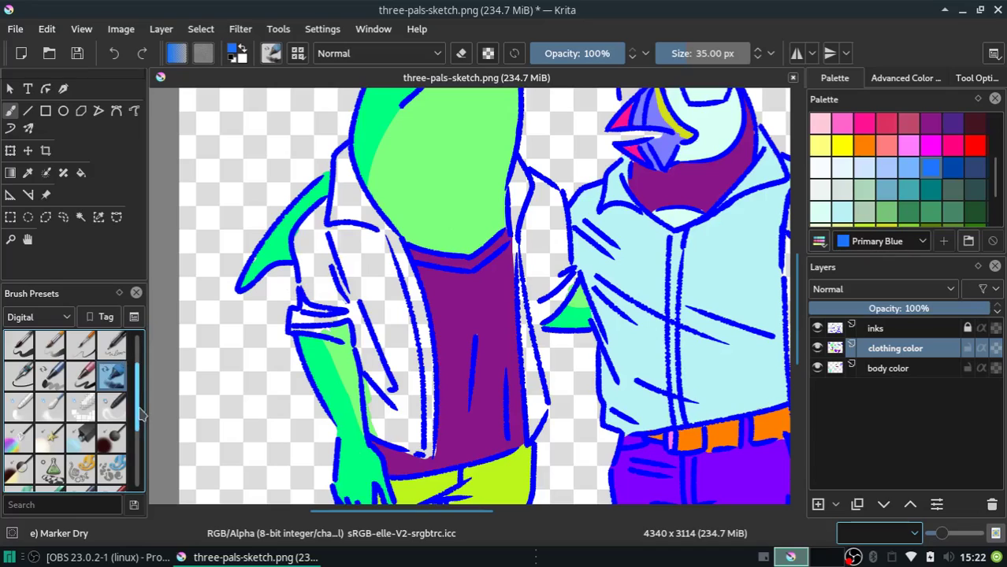
left_click_drag(141, 414, 141, 471)
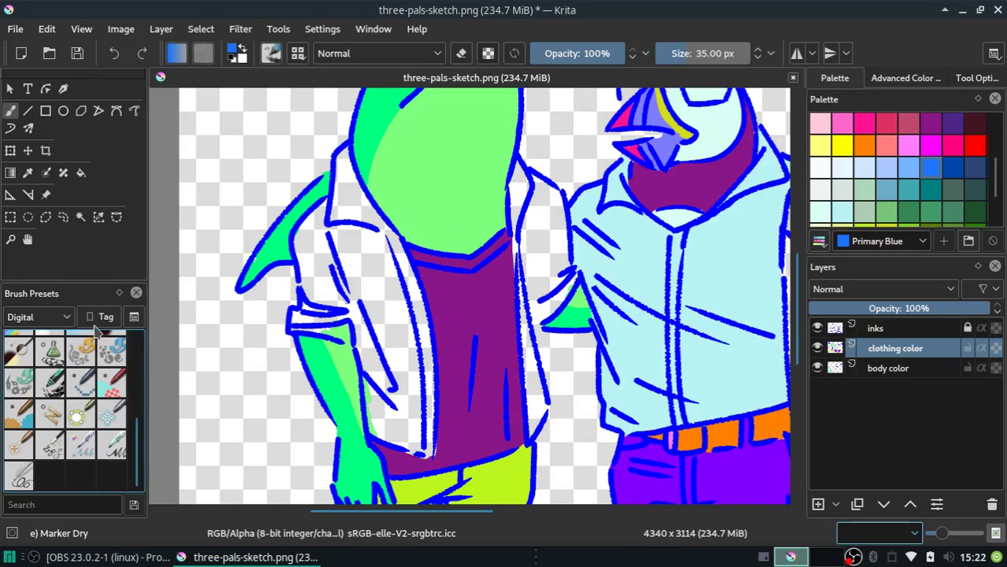
Show all brush presets and choose Chalk Grainy at 90 px
left_click(47, 317)
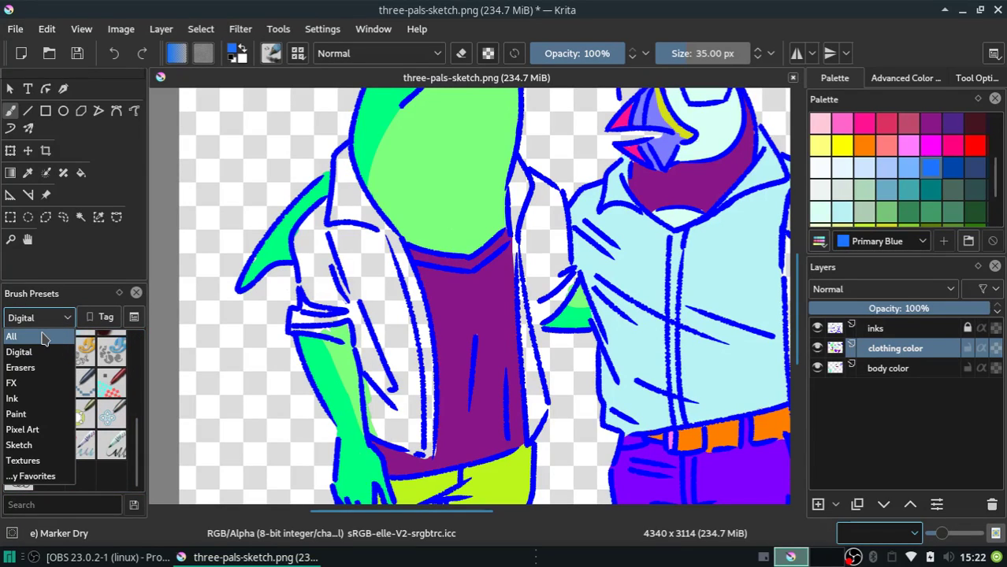
left_click(43, 337)
scroll(140, 378, "down", 3)
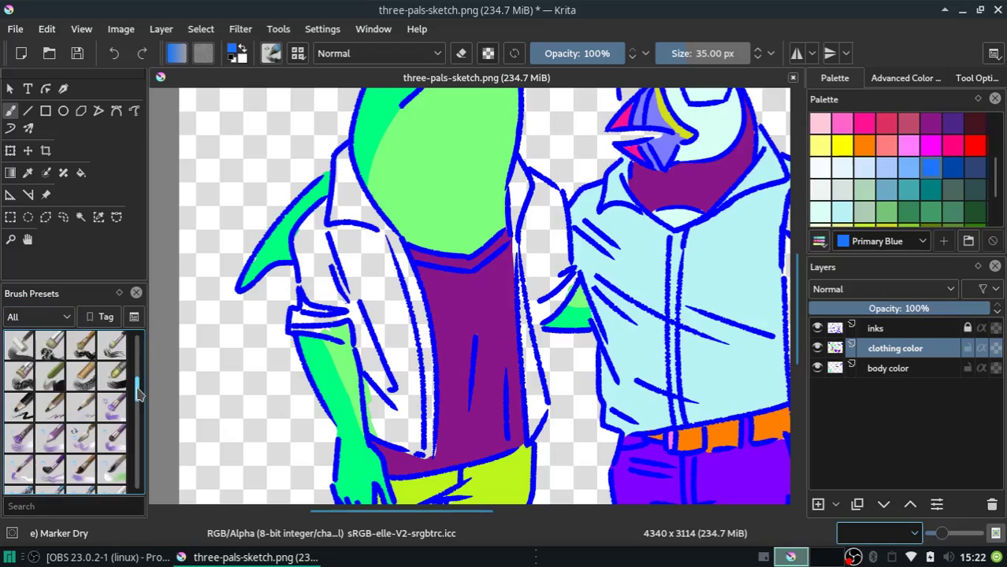
mouse_move(138, 398)
left_mouse_down()
mouse_move(132, 471)
mouse_move(133, 376)
mouse_move(137, 383)
left_mouse_up()
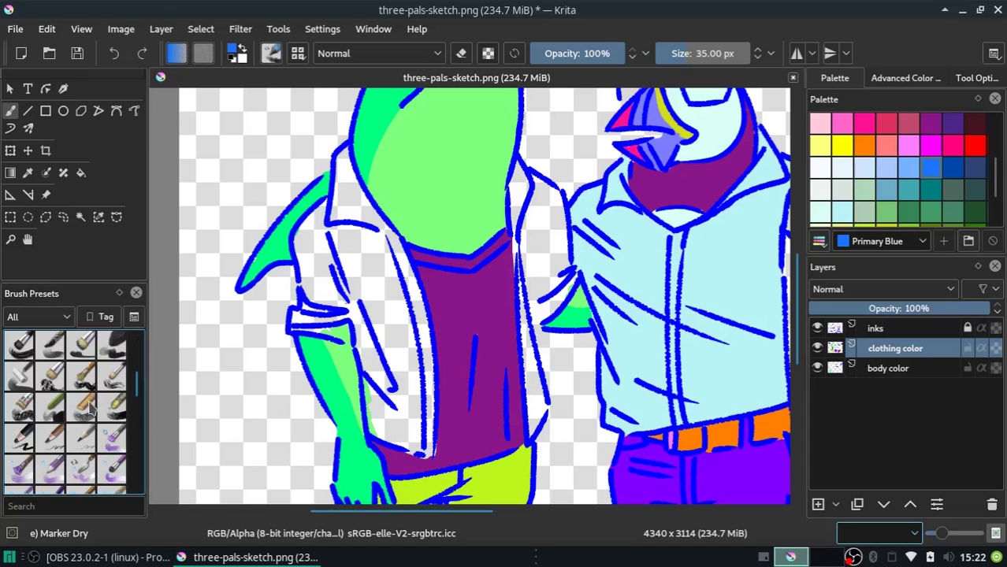
left_click(81, 407)
left_click_drag(345, 231, 384, 353)
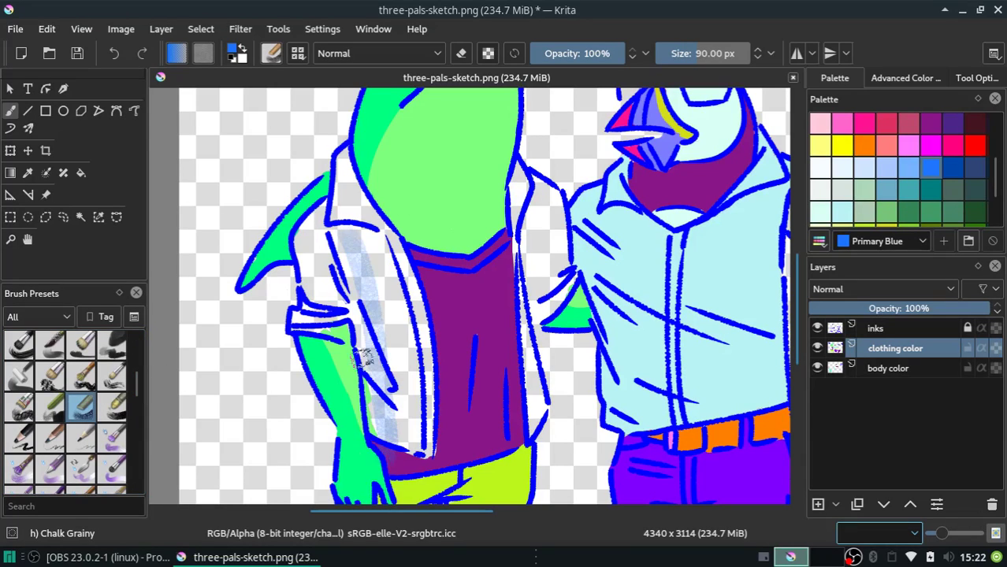
key("ctrl+z")
left_click_drag(346, 229, 400, 386)
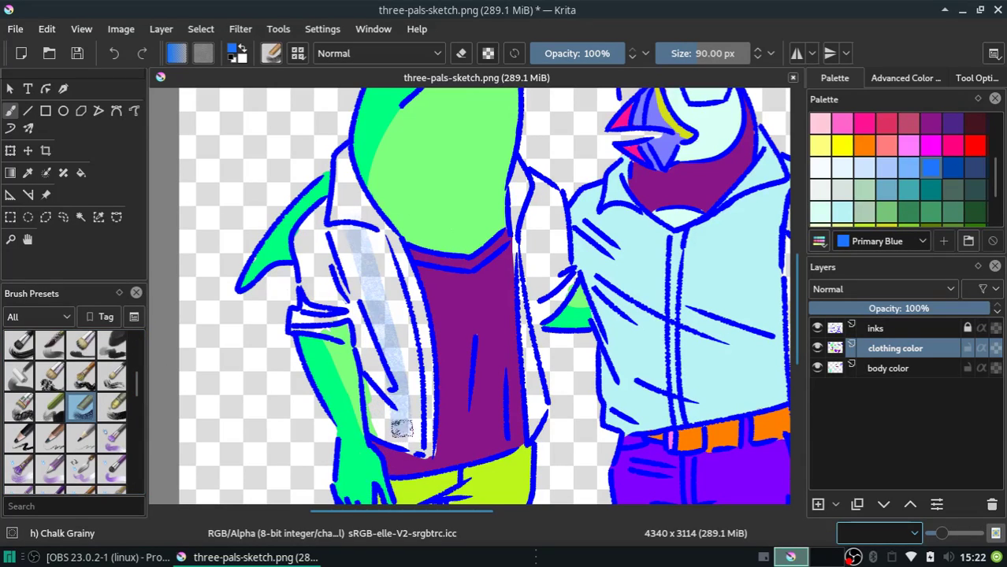
key("ctrl+z")
left_click_drag(346, 230, 392, 437)
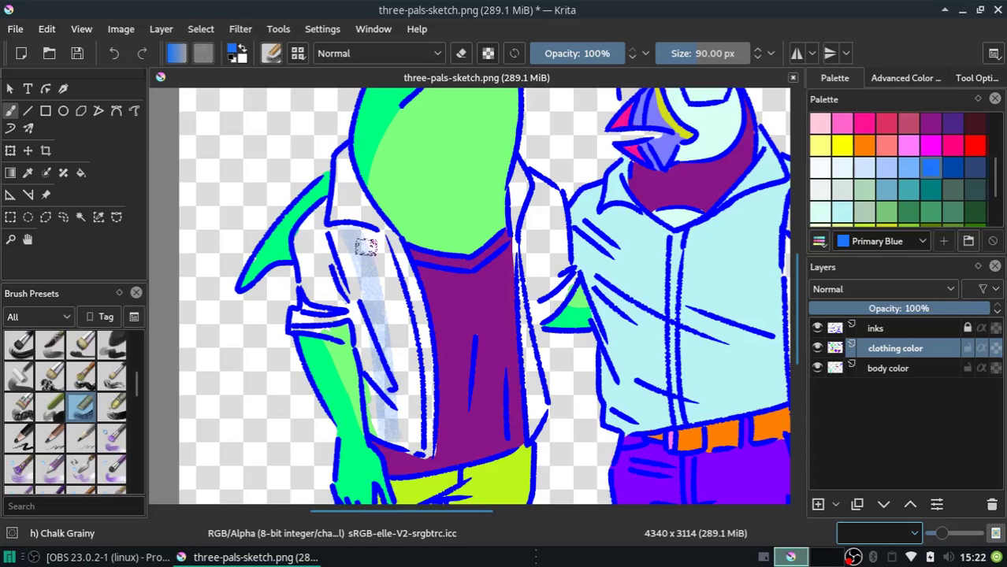
key("ctrl+z")
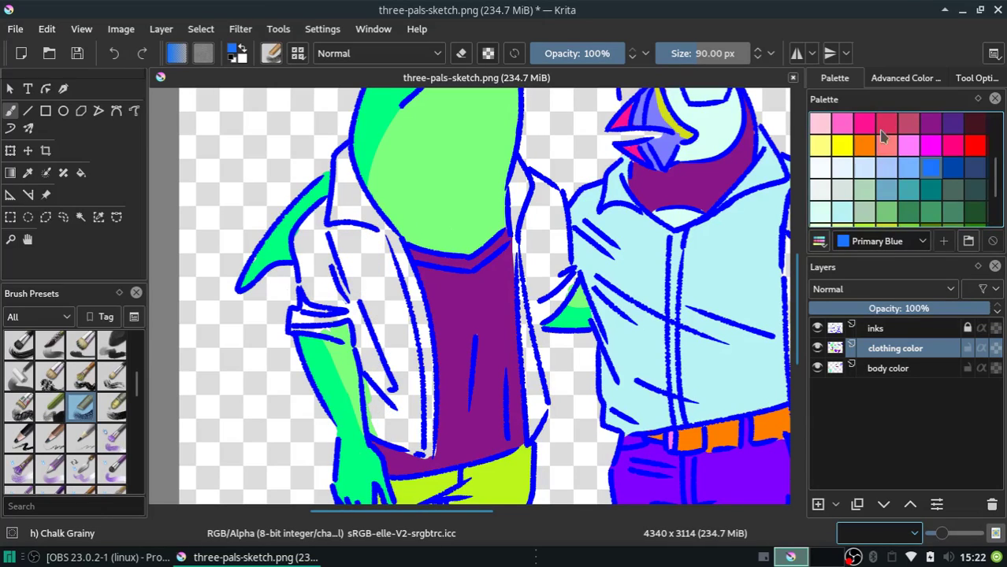
left_click(974, 168)
left_click(952, 167)
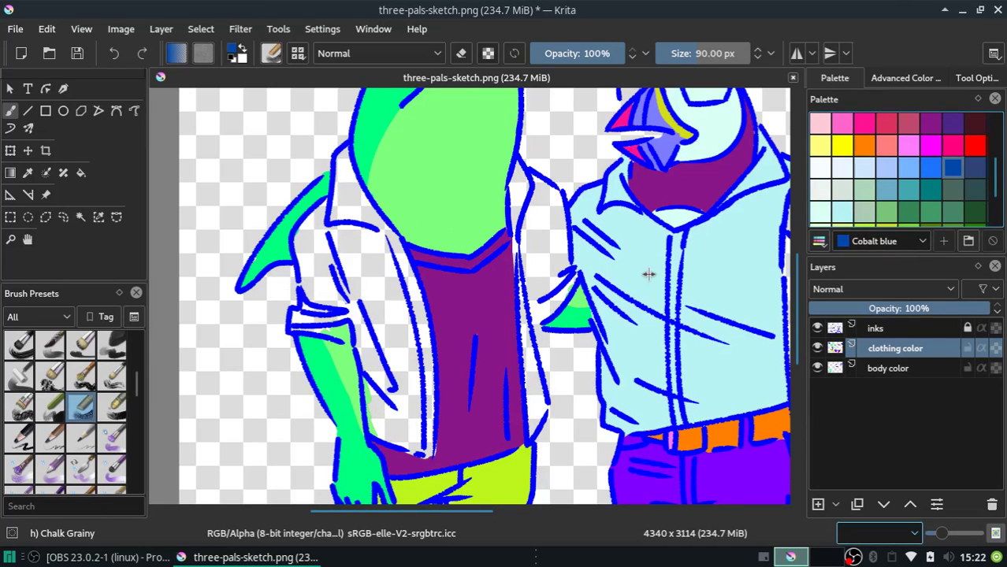
left_click_drag(353, 234, 394, 425)
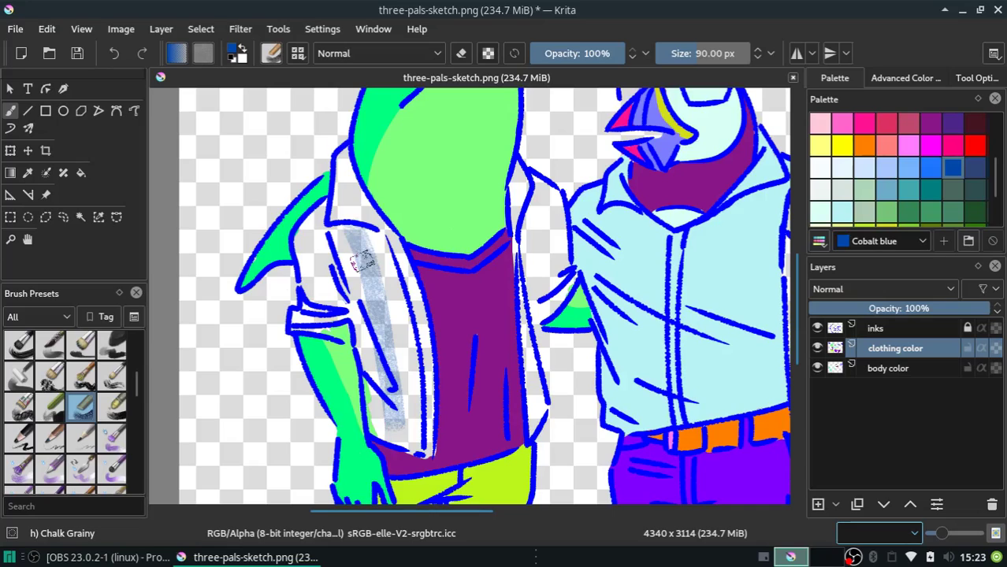
key("ctrl+z")
left_click_drag(358, 224, 378, 432)
key("ctrl+z")
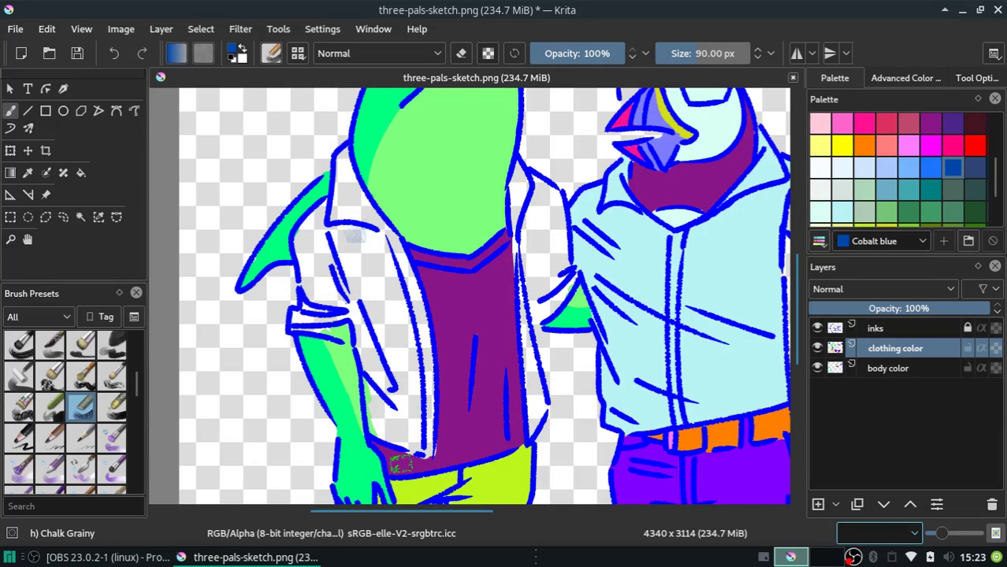
left_click_drag(355, 237, 398, 465)
key("ctrl+z")
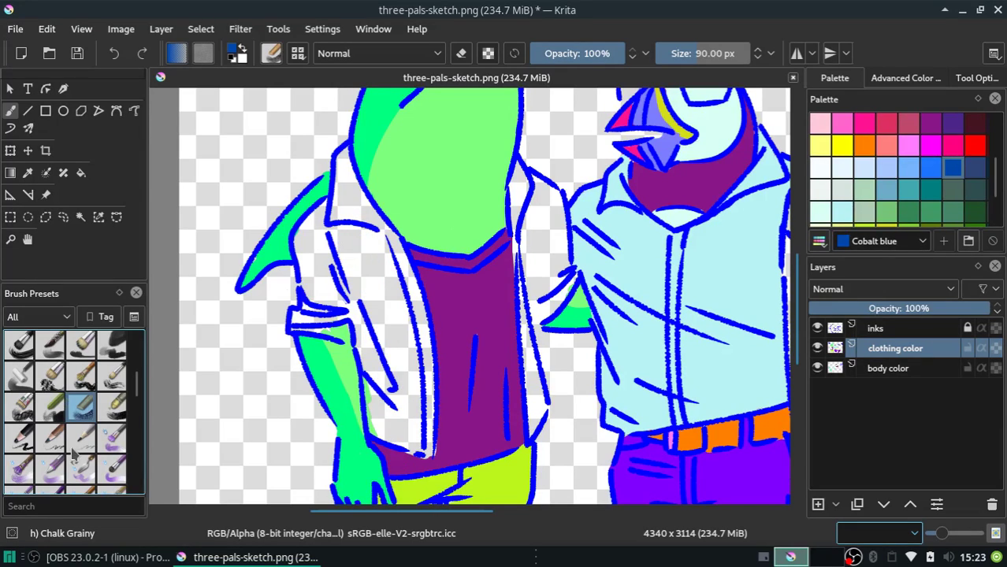
mouse_move(138, 381)
left_mouse_down()
mouse_move(140, 415)
mouse_move(130, 335)
left_mouse_up()
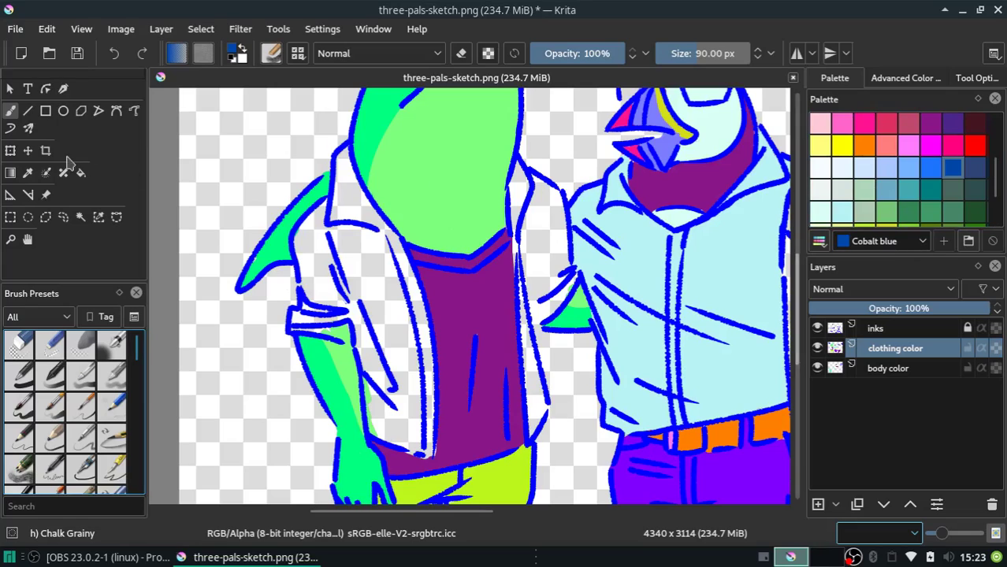
Switch to Basic-1 at 40 px and paint cobalt blue over the sleeve and jacket
left_click(27, 386)
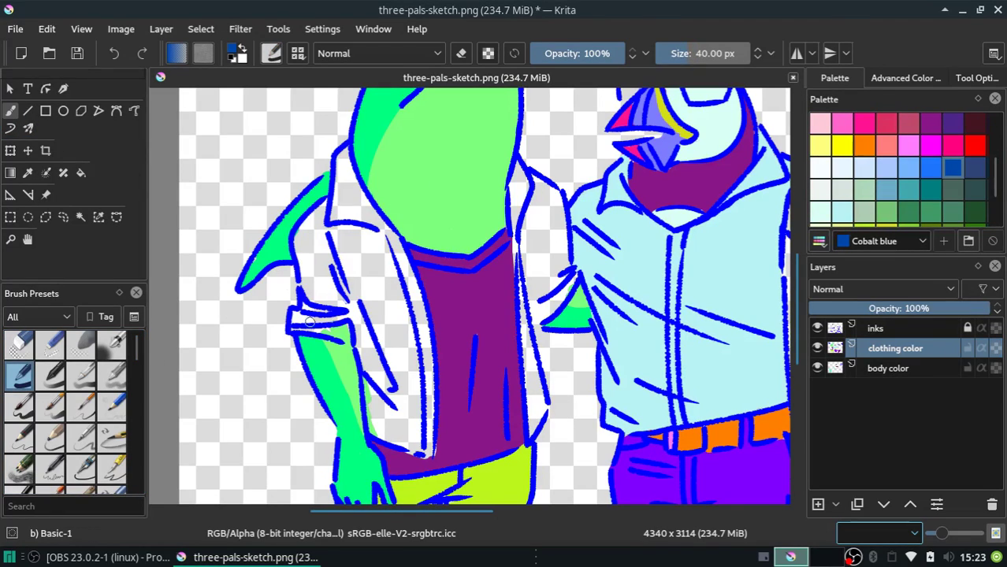
left_click_drag(310, 322, 352, 336)
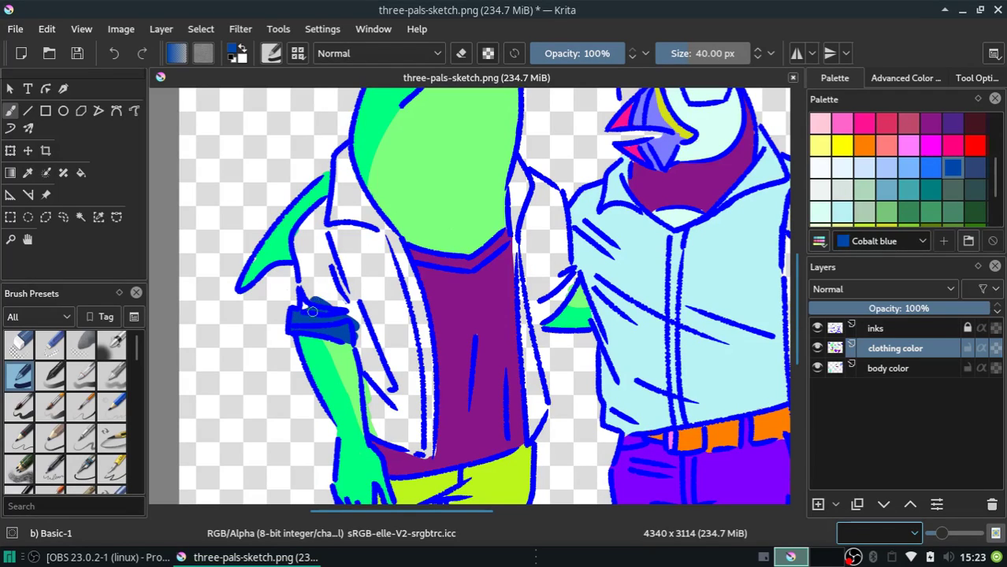
mouse_move(307, 297)
left_mouse_down()
mouse_move(301, 254)
mouse_move(309, 293)
left_mouse_up()
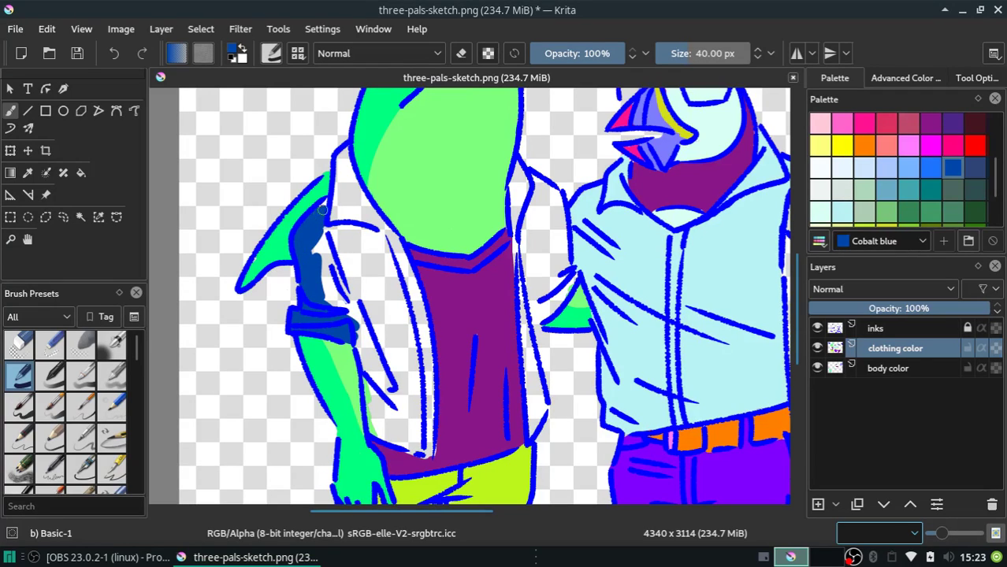
mouse_move(339, 219)
left_mouse_down()
mouse_move(344, 177)
mouse_move(361, 229)
left_mouse_up()
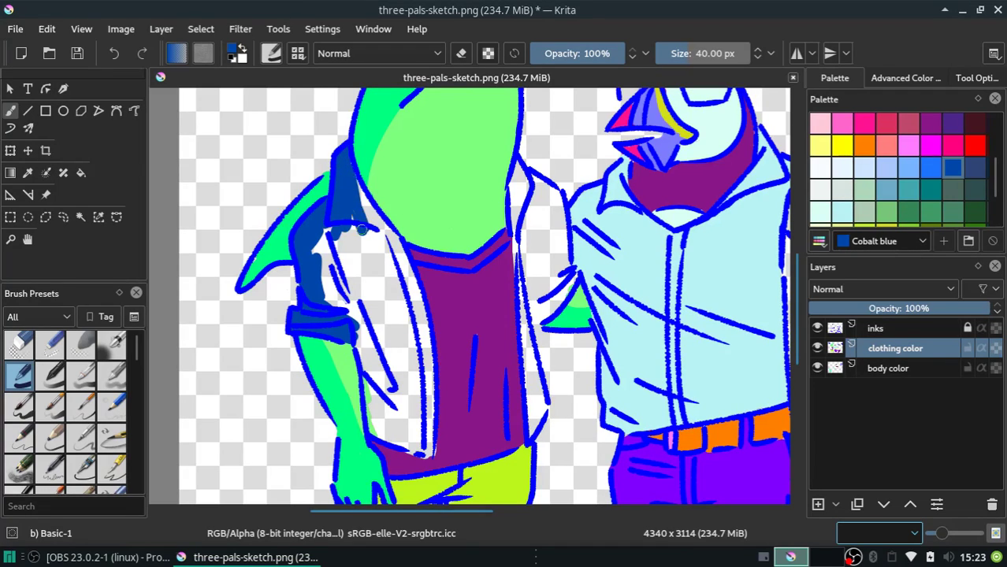
mouse_move(348, 177)
left_mouse_down()
mouse_move(401, 261)
mouse_move(381, 227)
mouse_move(416, 343)
mouse_move(408, 284)
mouse_move(422, 341)
mouse_move(419, 316)
mouse_move(428, 385)
left_mouse_up()
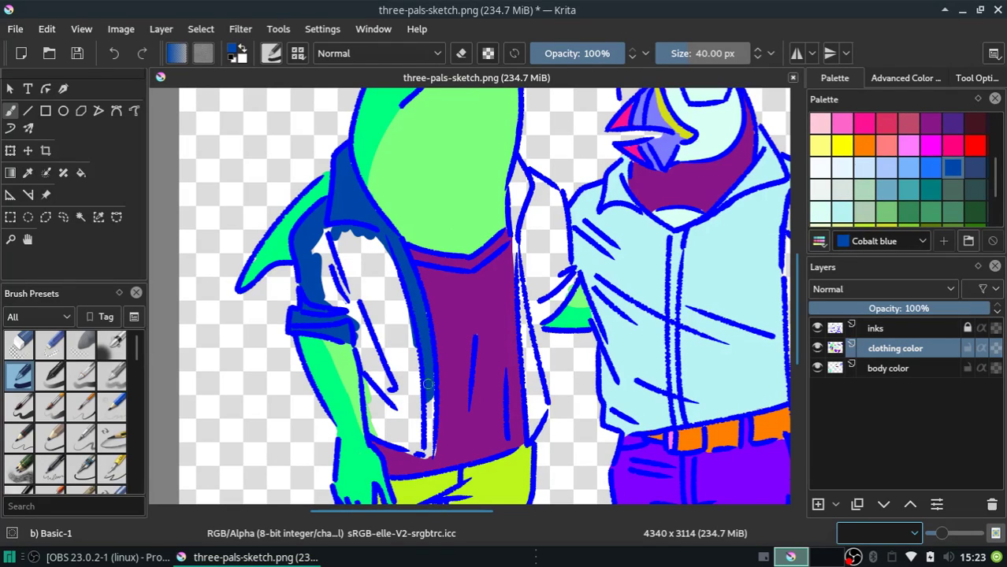
left_click_drag(422, 342, 427, 449)
mouse_move(424, 402)
left_mouse_down()
mouse_move(427, 456)
mouse_move(413, 429)
mouse_move(397, 441)
mouse_move(373, 435)
mouse_move(363, 325)
mouse_move(359, 336)
mouse_move(315, 266)
mouse_move(325, 300)
mouse_move(321, 237)
mouse_move(361, 292)
mouse_move(353, 261)
mouse_move(373, 305)
mouse_move(392, 268)
left_mouse_up()
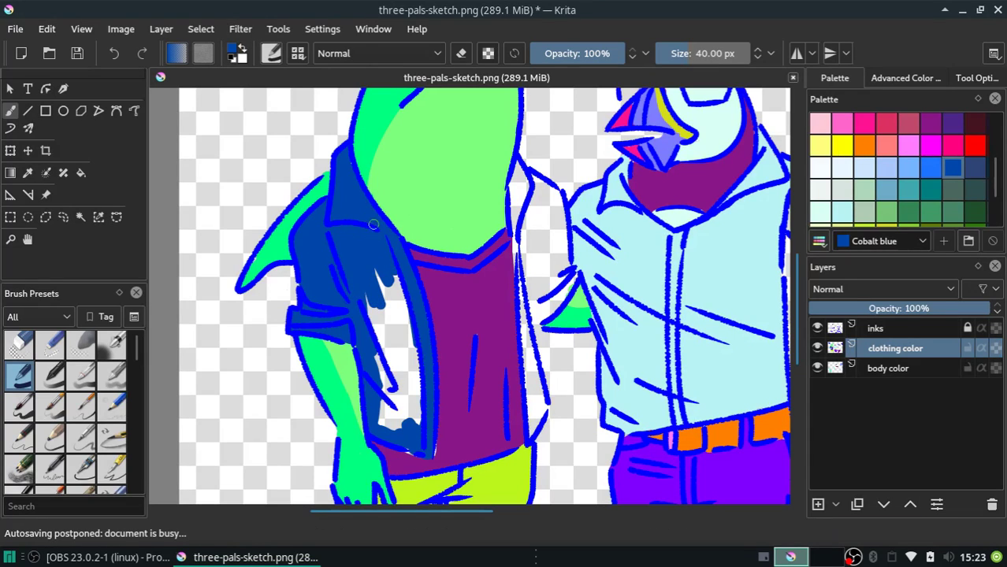
Fill the white gaps inside the jacket and along its edge beside the shirt
mouse_move(368, 297)
left_mouse_down()
mouse_move(386, 339)
mouse_move(401, 321)
mouse_move(412, 364)
mouse_move(398, 385)
mouse_move(353, 347)
left_mouse_up()
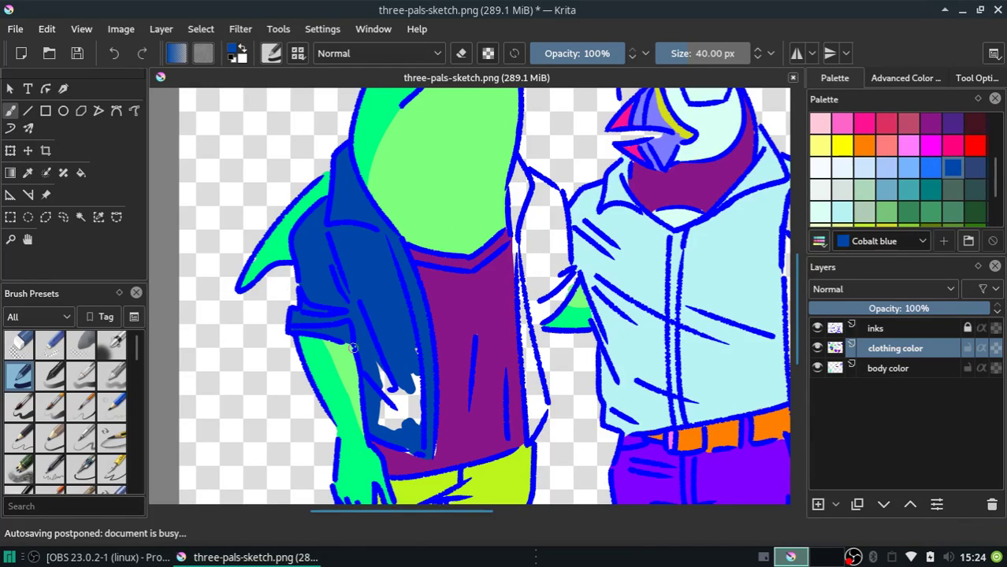
mouse_move(386, 381)
left_mouse_down()
mouse_move(388, 426)
mouse_move(404, 394)
mouse_move(420, 408)
mouse_move(413, 425)
left_mouse_up()
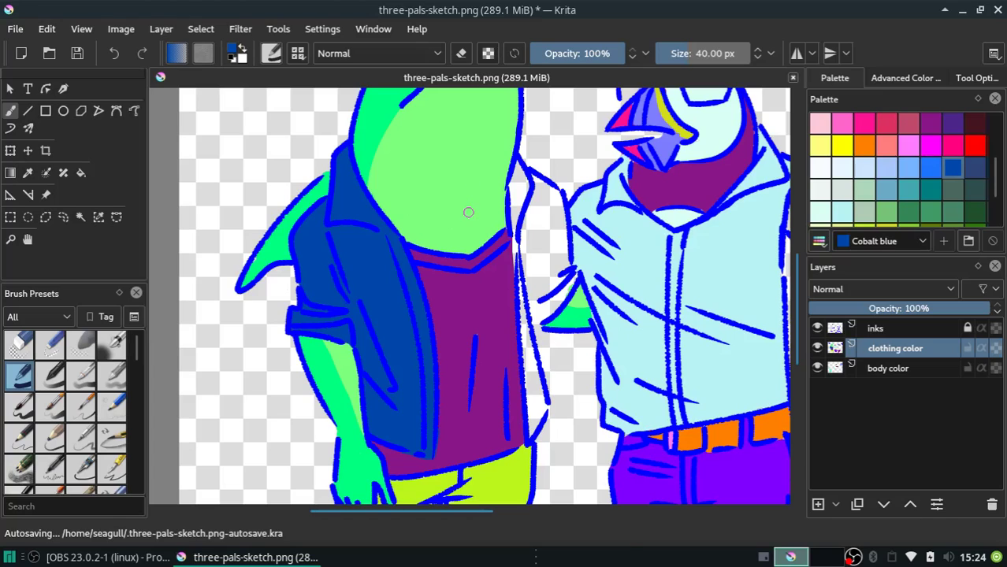
mouse_move(513, 189)
left_mouse_down()
mouse_move(519, 251)
mouse_move(510, 205)
left_mouse_up()
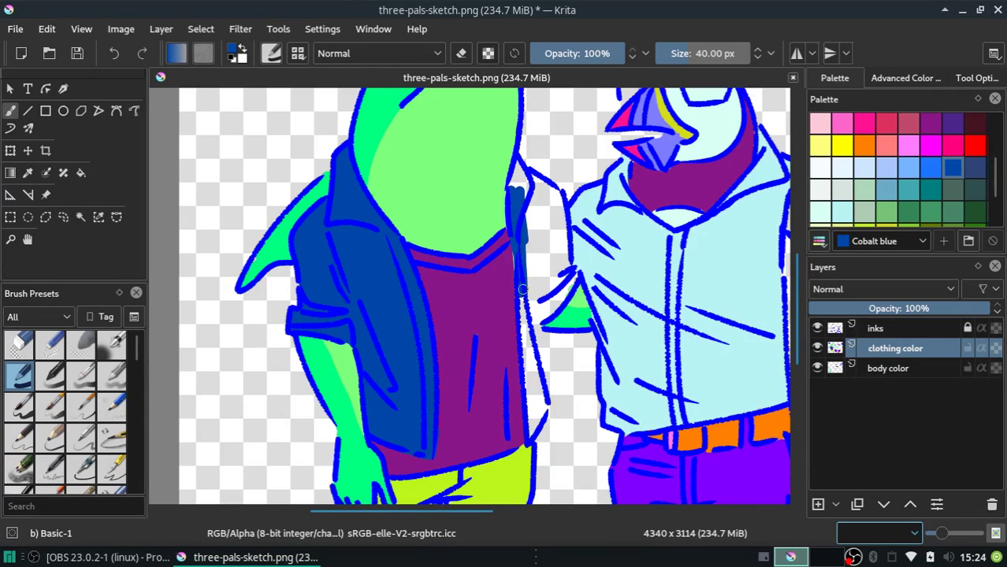
left_click_drag(520, 282, 516, 219)
mouse_move(514, 184)
left_mouse_down()
mouse_move(524, 181)
mouse_move(514, 211)
mouse_move(512, 182)
mouse_move(539, 270)
mouse_move(542, 178)
mouse_move(553, 199)
mouse_move(559, 246)
mouse_move(543, 291)
left_mouse_up()
Undo the last edge stroke and fill the white strip beside the purple shirt cobalt blue
key("ctrl+z")
key("ctrl+z")
mouse_move(540, 237)
left_mouse_down()
mouse_move(526, 297)
mouse_move(551, 304)
mouse_move(535, 316)
mouse_move(561, 282)
mouse_move(539, 316)
left_mouse_up()
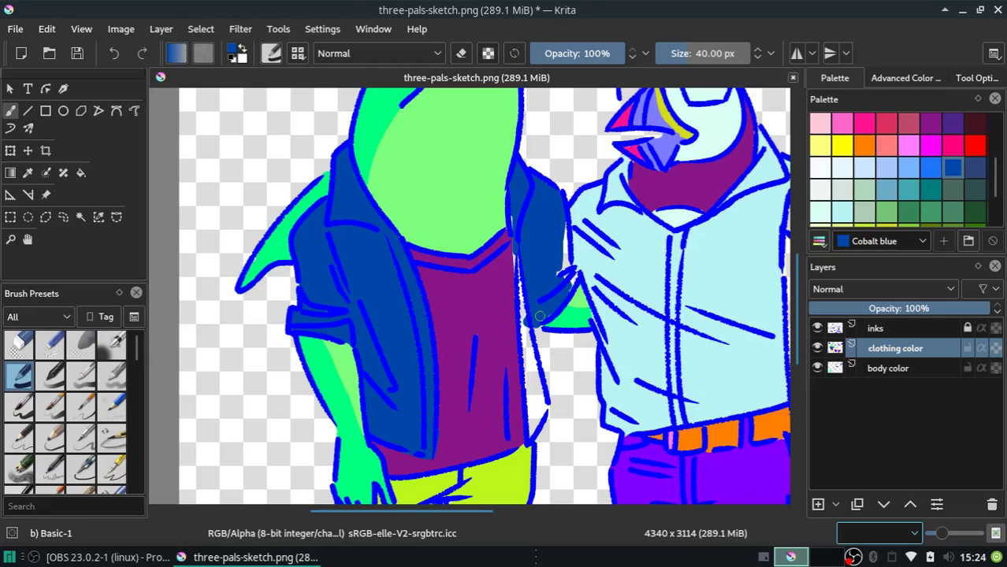
left_click_drag(564, 259, 553, 280)
left_click_drag(555, 227, 565, 268)
left_click_drag(515, 251, 519, 269)
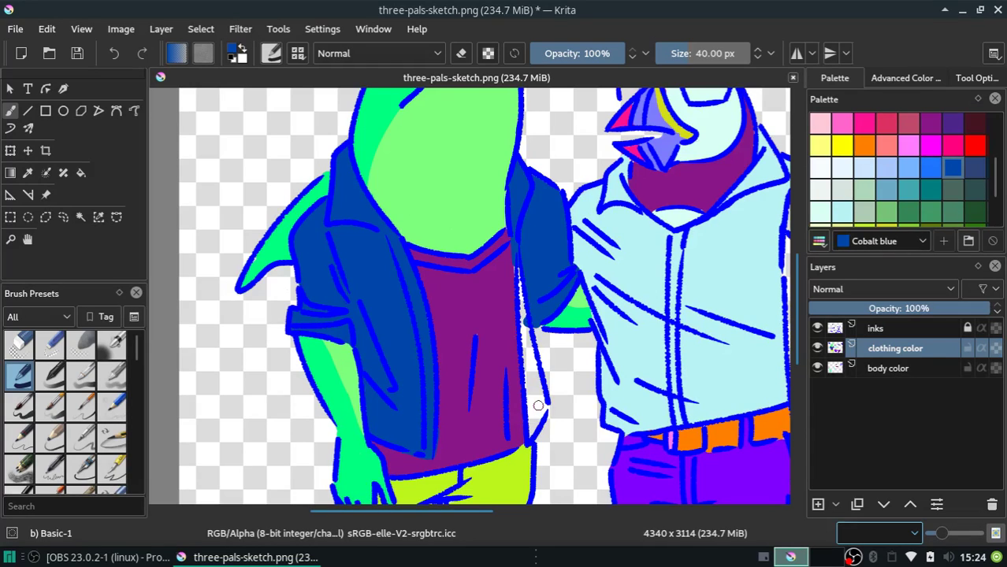
left_click_drag(530, 431, 526, 434)
left_click_drag(535, 397, 525, 306)
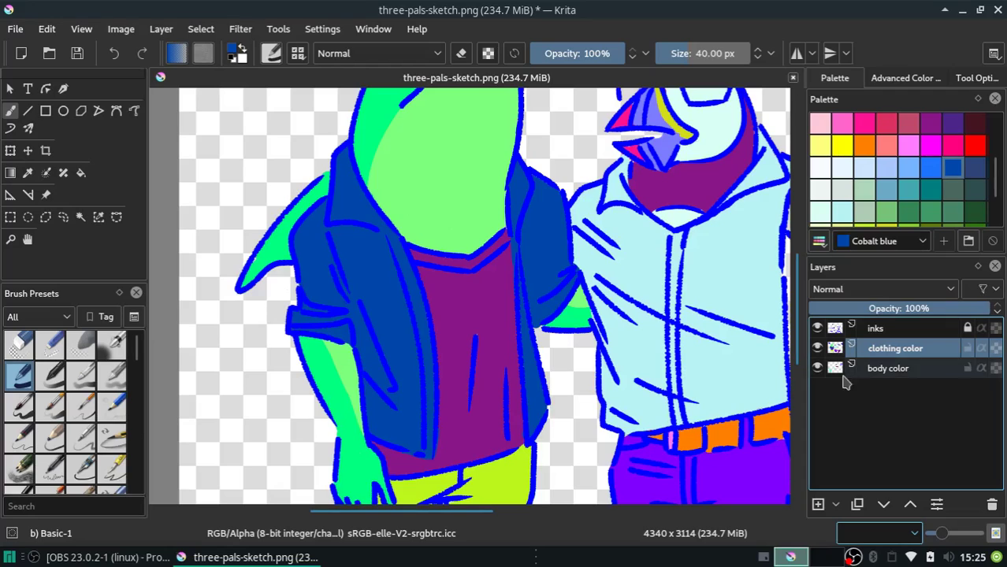
Add Layer 4, pick Celeste, and choose Chalk Grainy from the Sketch brush tag
left_click(818, 505)
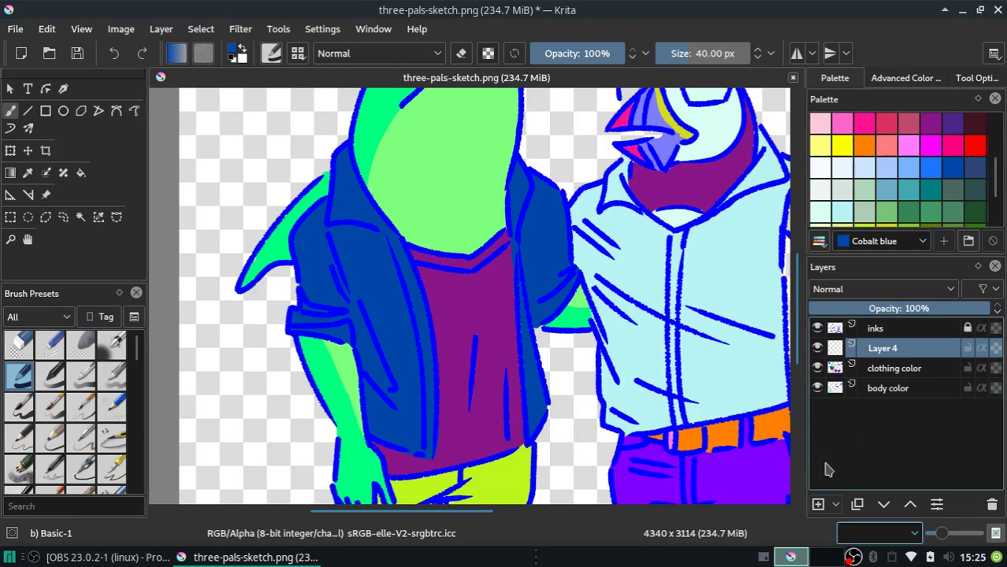
left_click(842, 211)
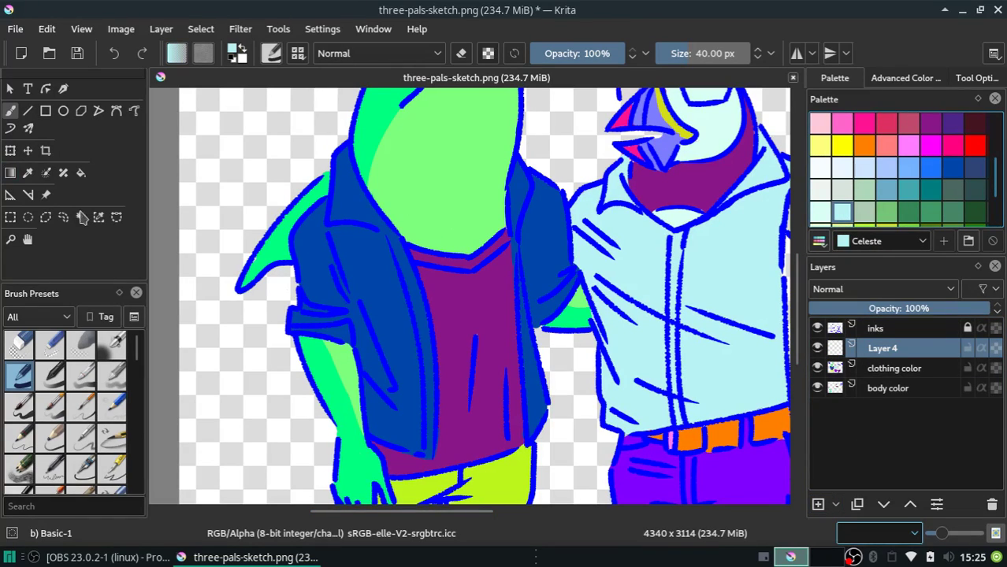
left_click(66, 317)
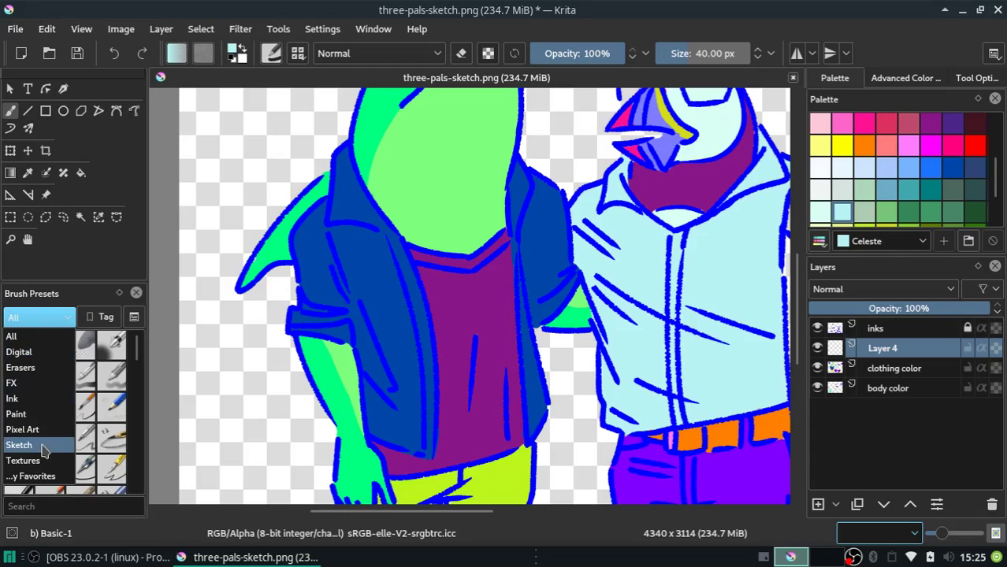
left_click(39, 445)
left_click(63, 323)
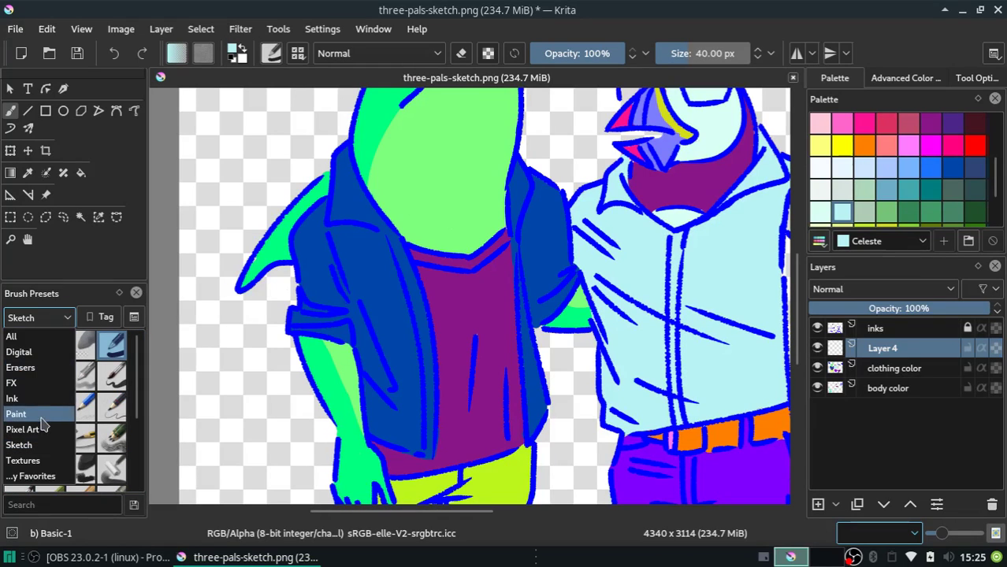
left_click(38, 476)
left_click(40, 317)
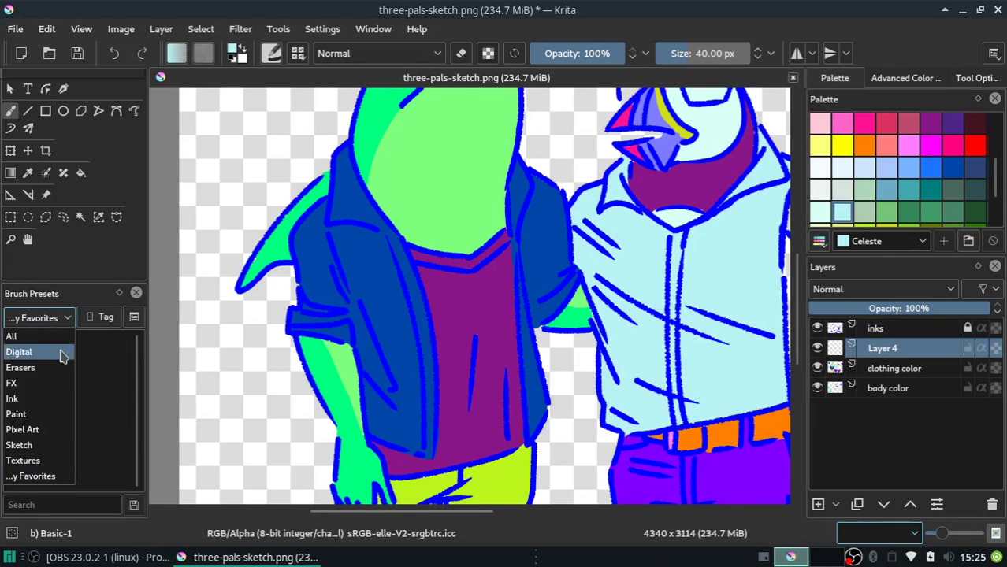
left_click(35, 444)
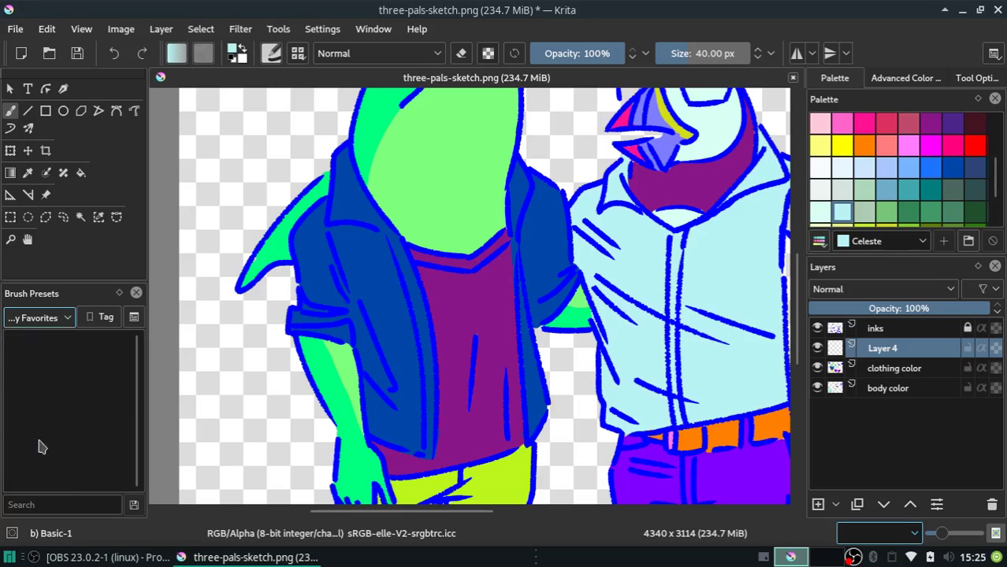
scroll(138, 410, "down", 5)
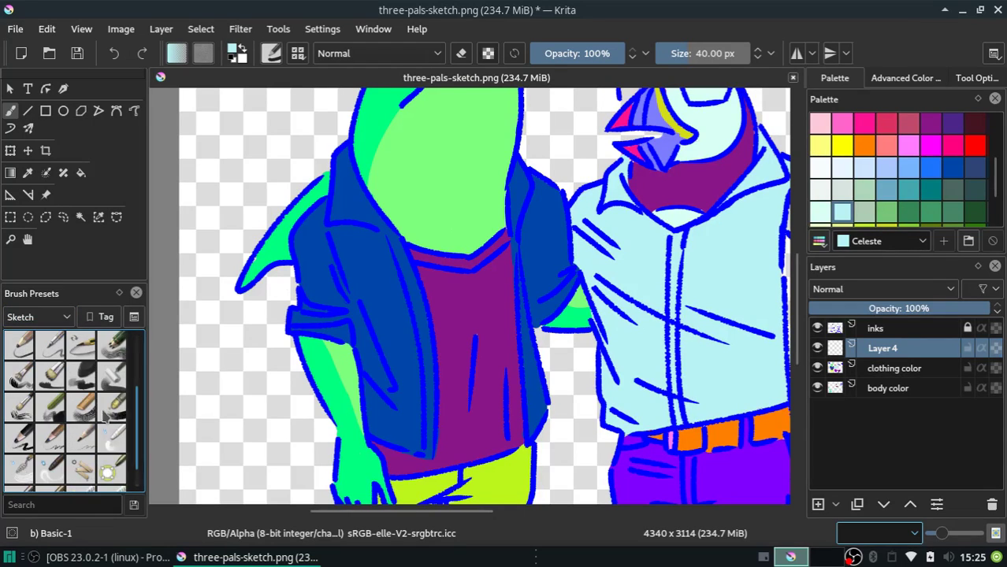
left_click(81, 406)
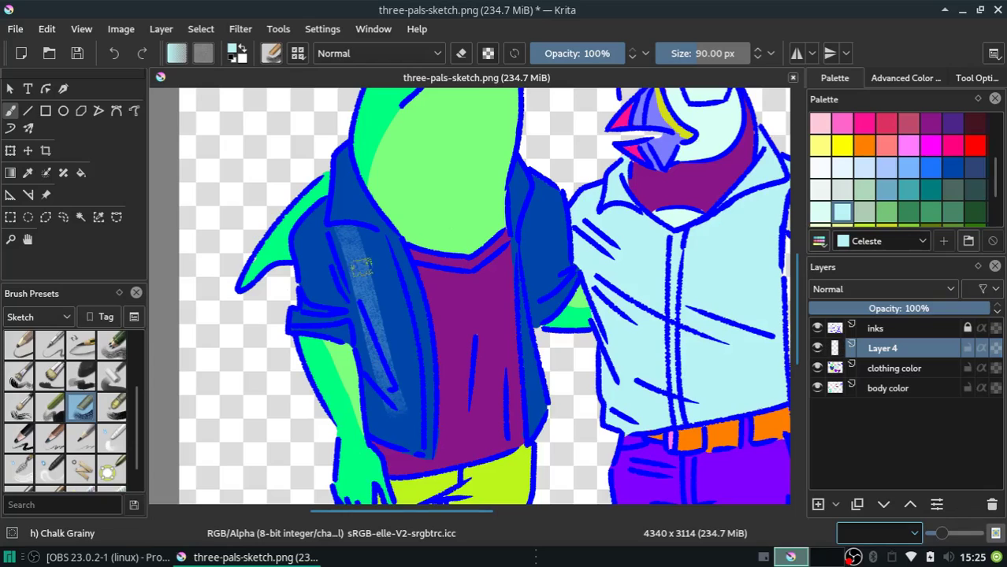
Try Celeste chalk stripes down the left jacket panel, undoing the unwanted ones
left_click(354, 235)
key("ctrl+z")
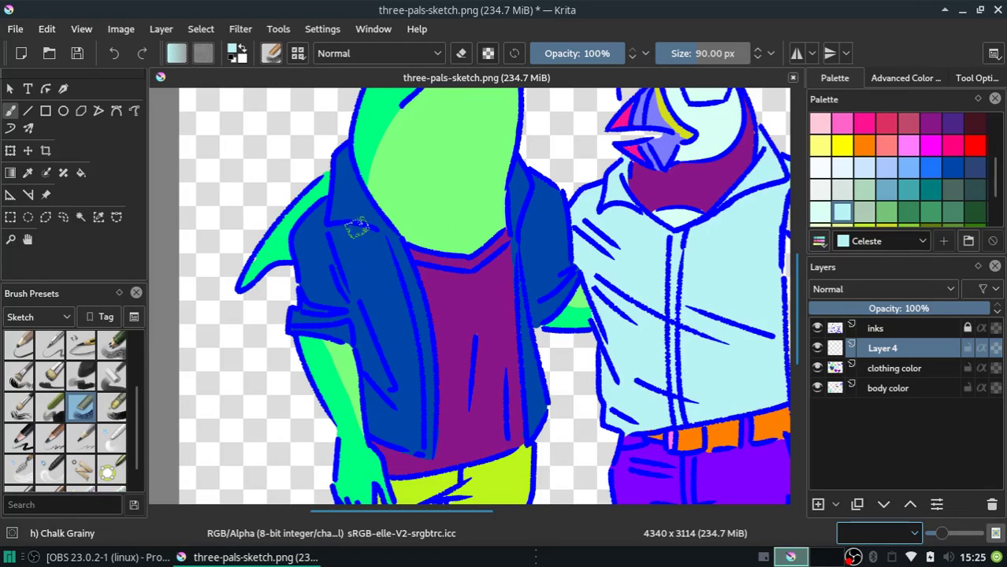
left_click_drag(348, 224, 389, 438)
key("ctrl+z")
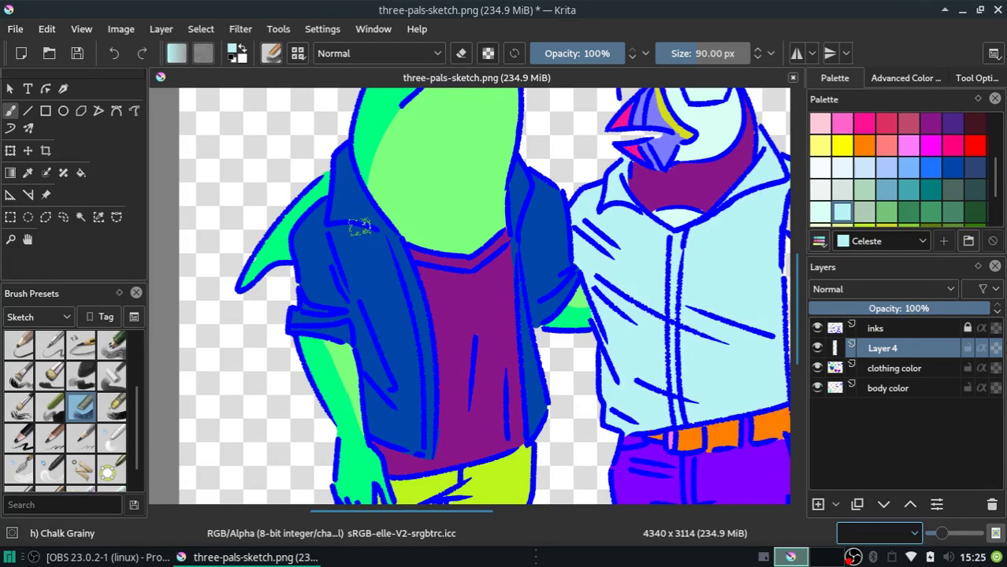
key("ctrl+shift+z")
key("ctrl+z")
left_click_drag(363, 231, 388, 443)
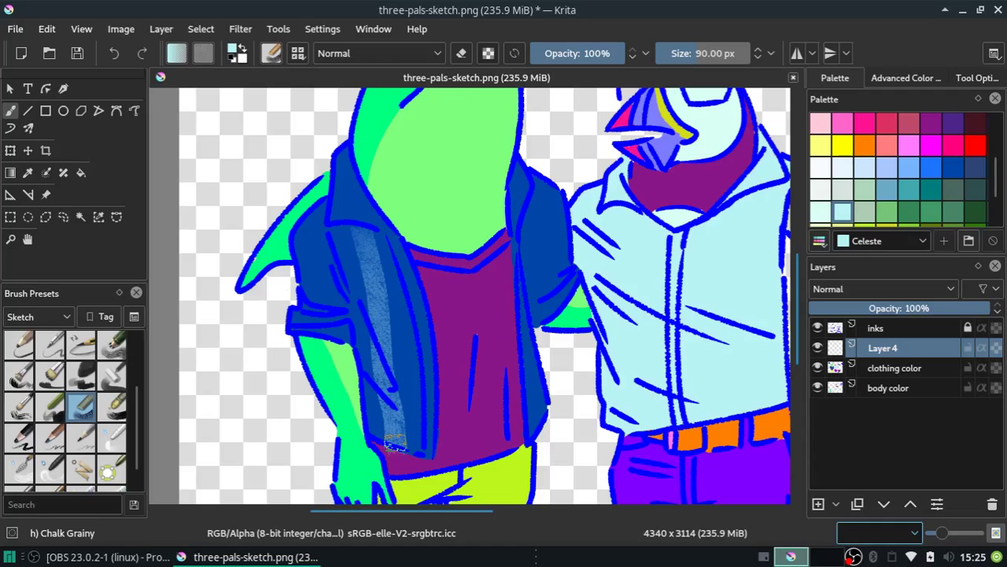
key("ctrl+z")
key("ctrl+shift+z")
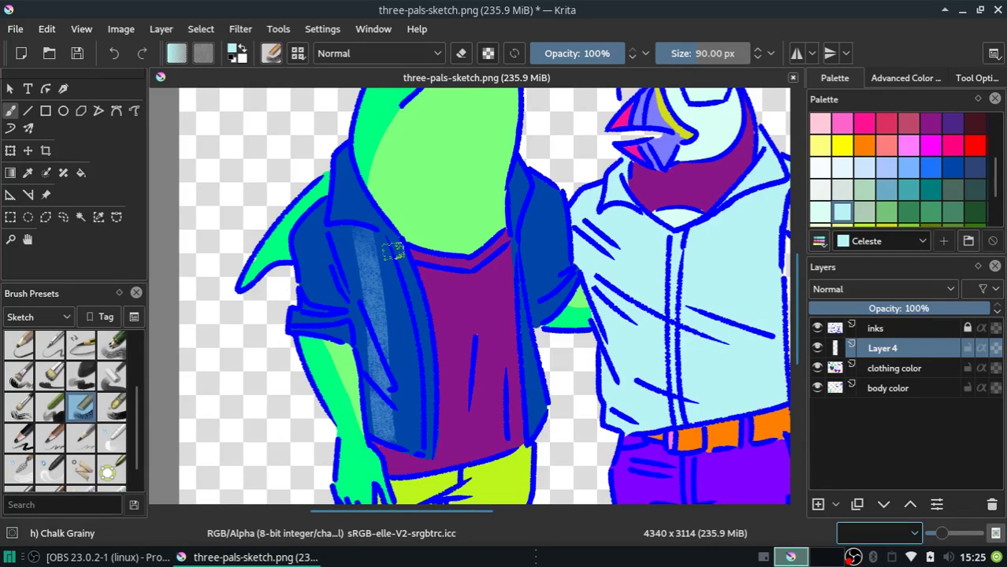
left_click_drag(390, 234, 419, 445)
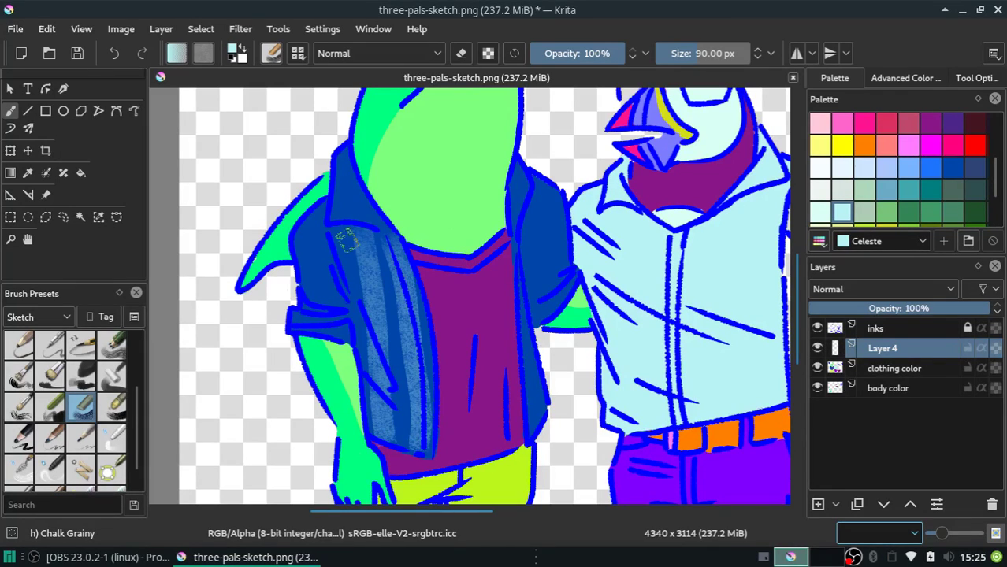
key("ctrl+z")
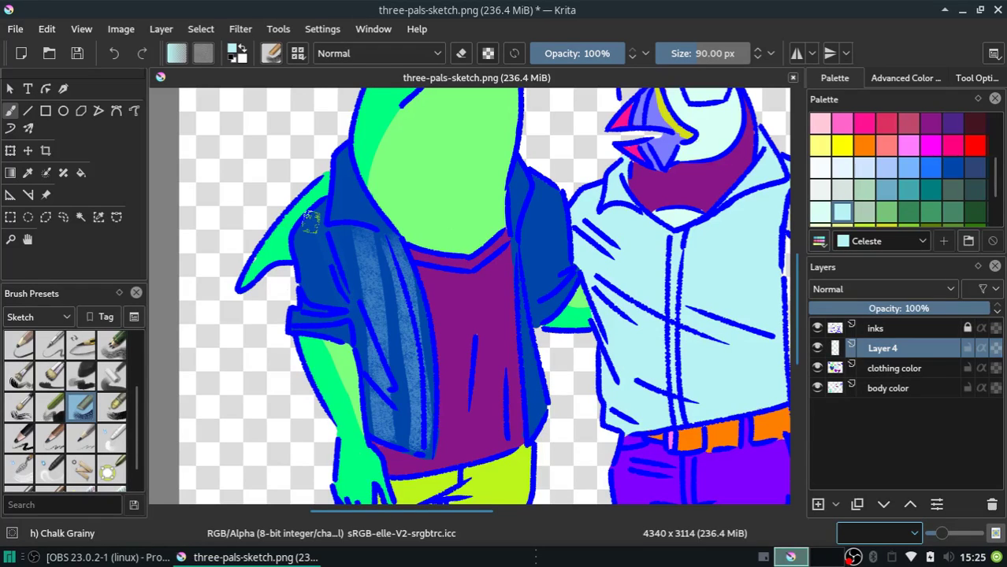
Add chalk along the left edge, shoulder and sleeve, plus horizontal plaid stripes across the jacket
mouse_move(310, 222)
left_mouse_down()
mouse_move(325, 268)
mouse_move(305, 319)
left_mouse_up()
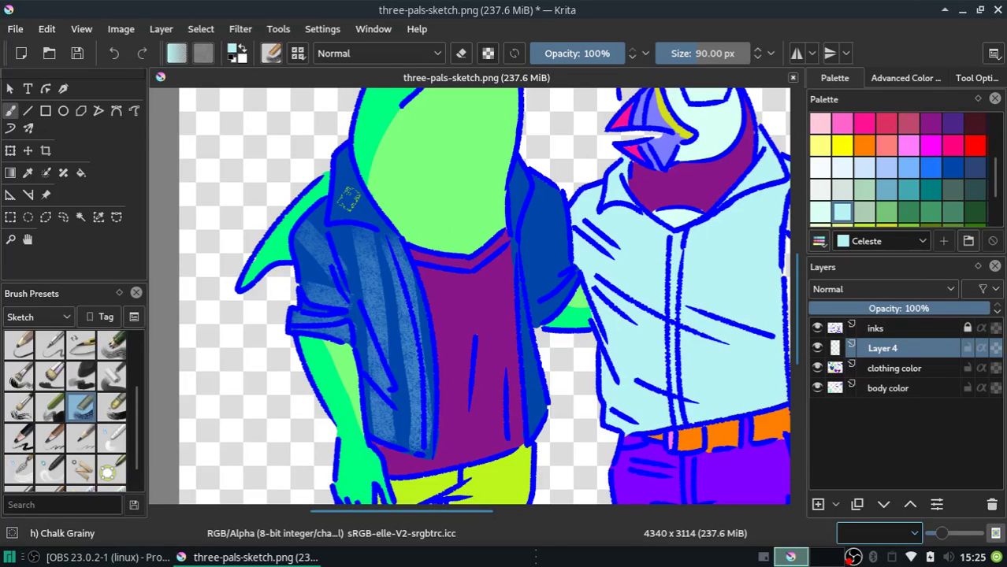
left_click_drag(347, 206, 357, 196)
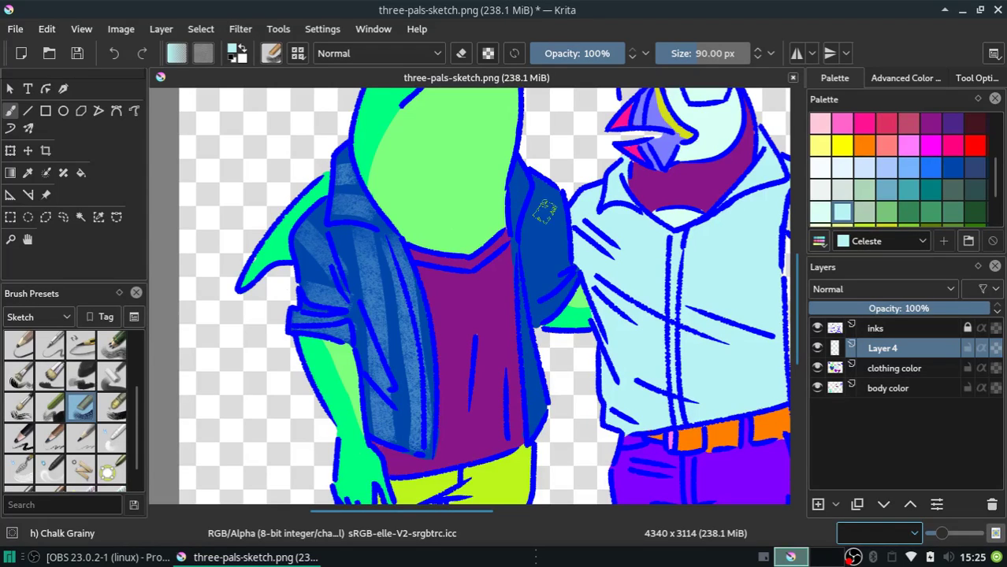
left_click_drag(535, 224, 543, 304)
key("ctrl+z")
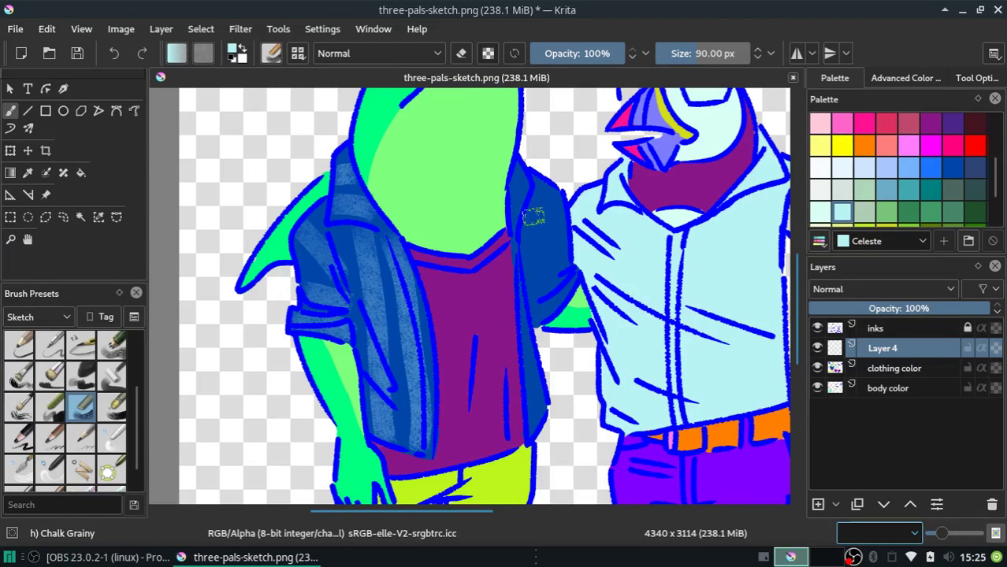
mouse_move(555, 220)
left_mouse_down()
mouse_move(516, 240)
mouse_move(531, 301)
left_mouse_up()
key("ctrl+z")
key("ctrl+z")
key("ctrl+z")
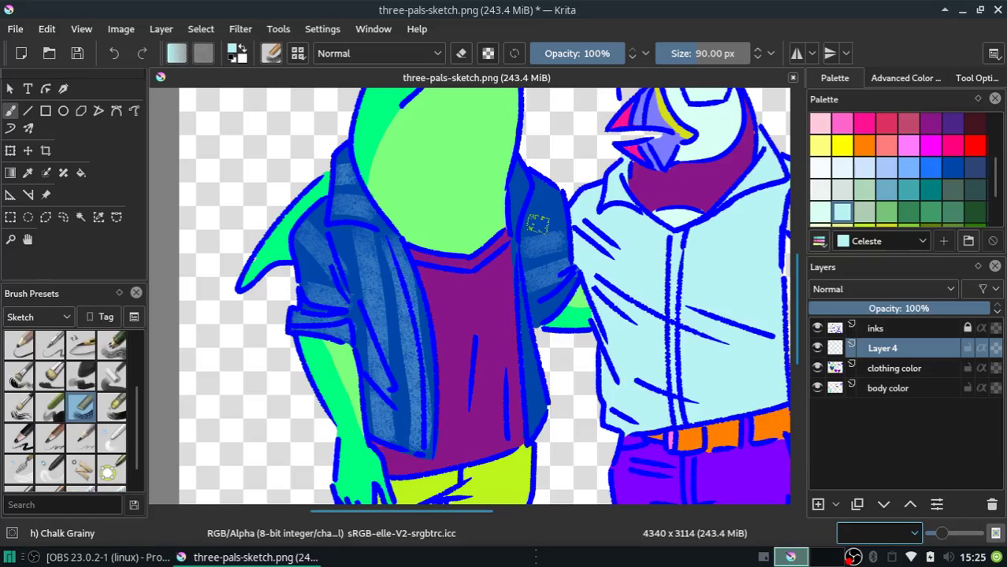
mouse_move(538, 225)
left_mouse_down()
mouse_move(537, 199)
mouse_move(539, 275)
left_mouse_up()
key("ctrl+z")
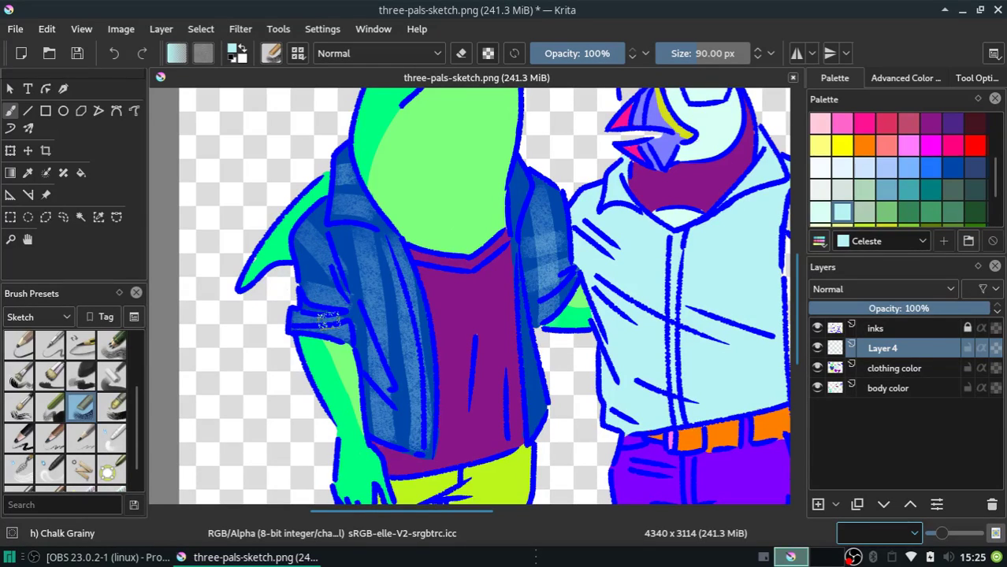
mouse_move(327, 339)
left_mouse_down()
mouse_move(328, 253)
mouse_move(394, 252)
mouse_move(346, 264)
left_mouse_up()
left_click_drag(358, 306, 402, 306)
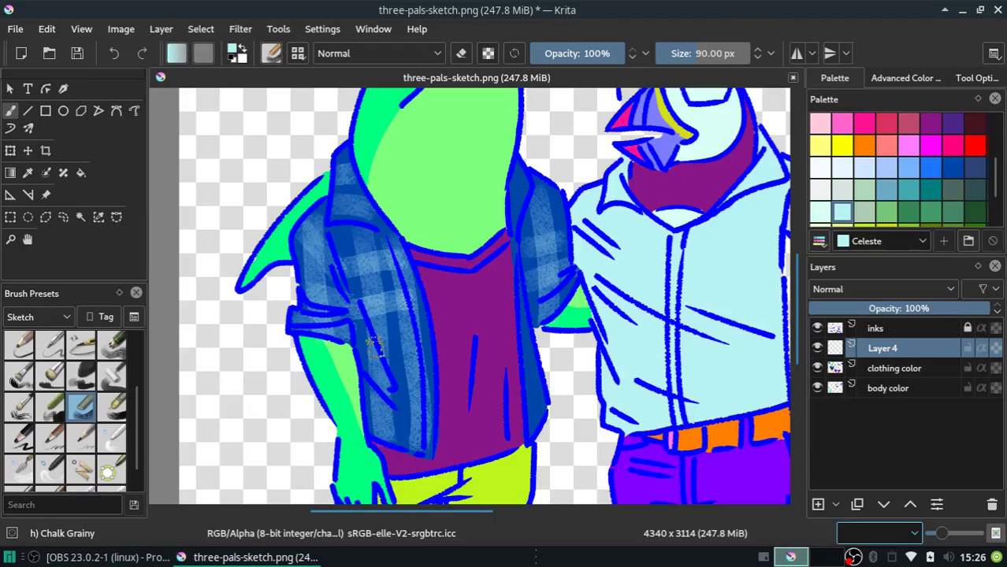
left_click_drag(362, 347, 417, 337)
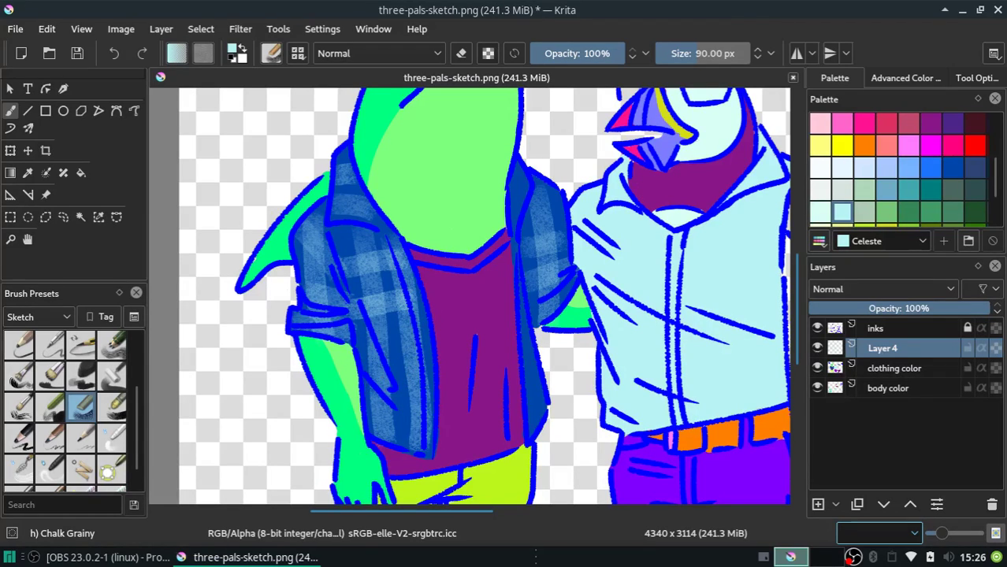
Undo the plaid chalk strokes and bring up the PNG save options with Ctrl+S
key("ctrl+z")
key("ctrl+z")
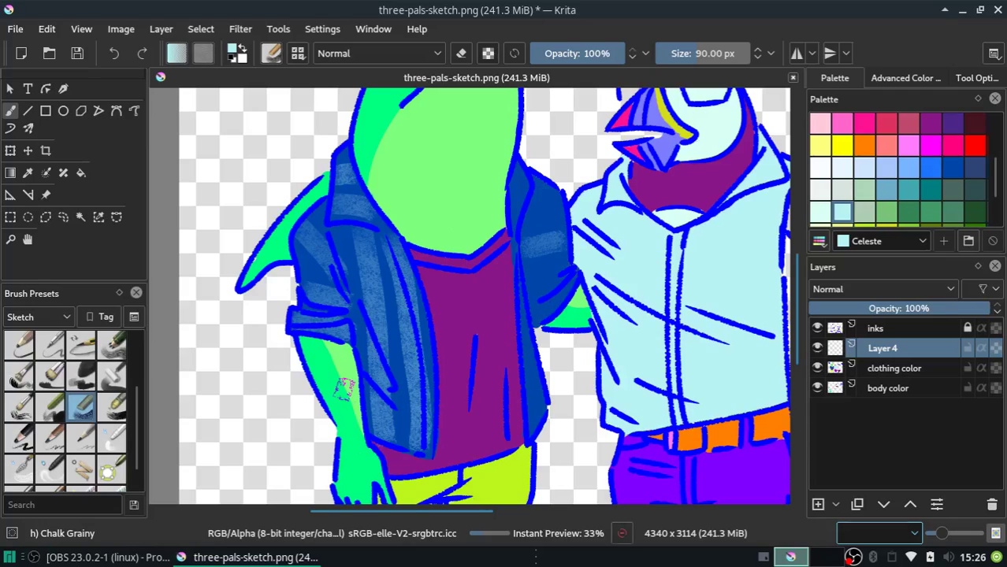
key("ctrl+z")
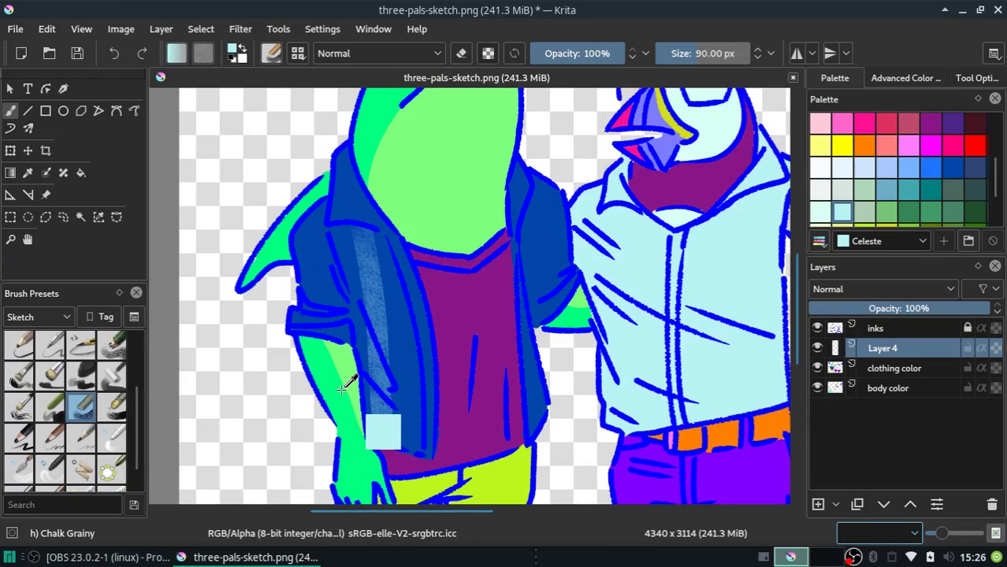
key("ctrl+s")
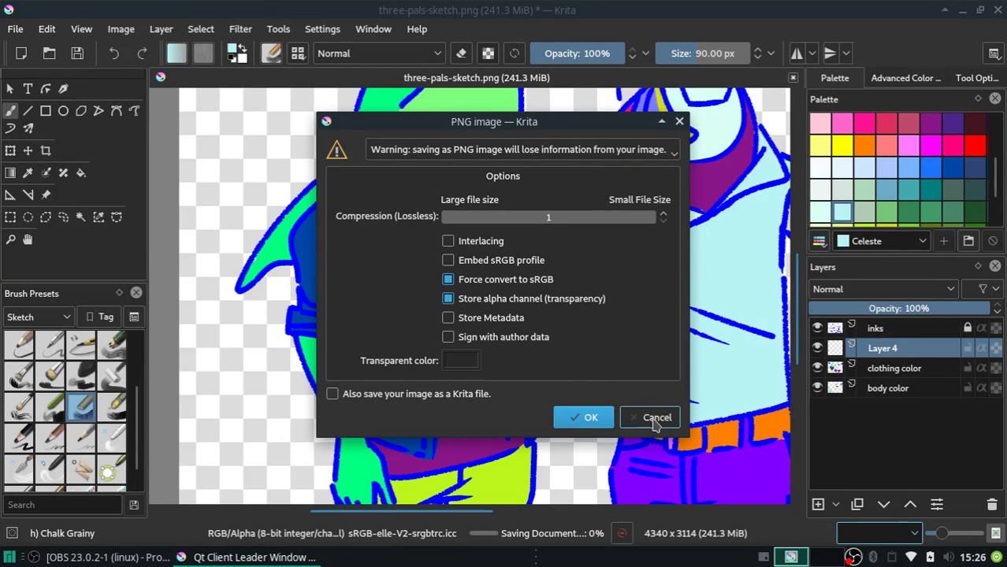
Cancel the PNG export and Save As a Krita document instead
left_click(653, 418)
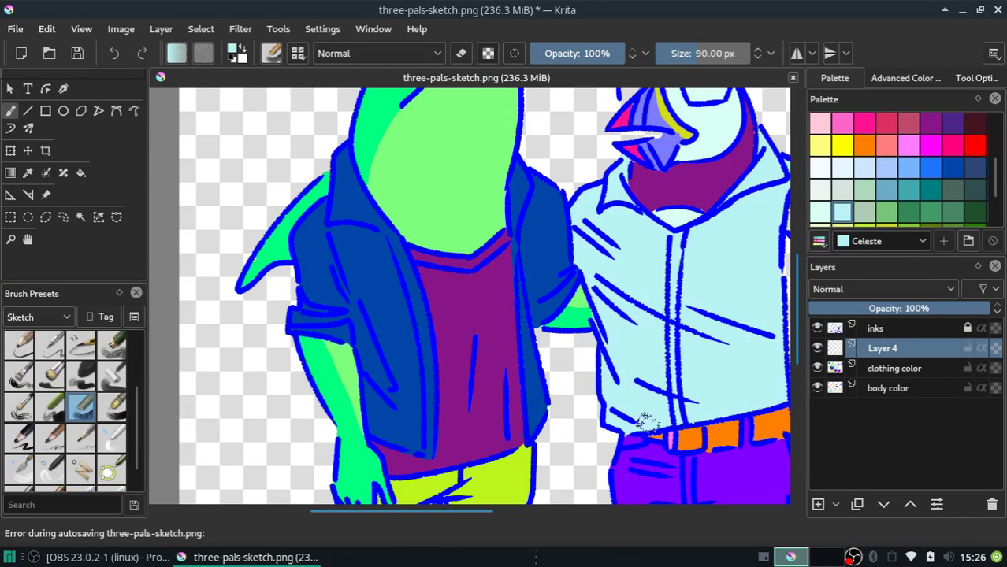
left_click(16, 30)
left_click(35, 127)
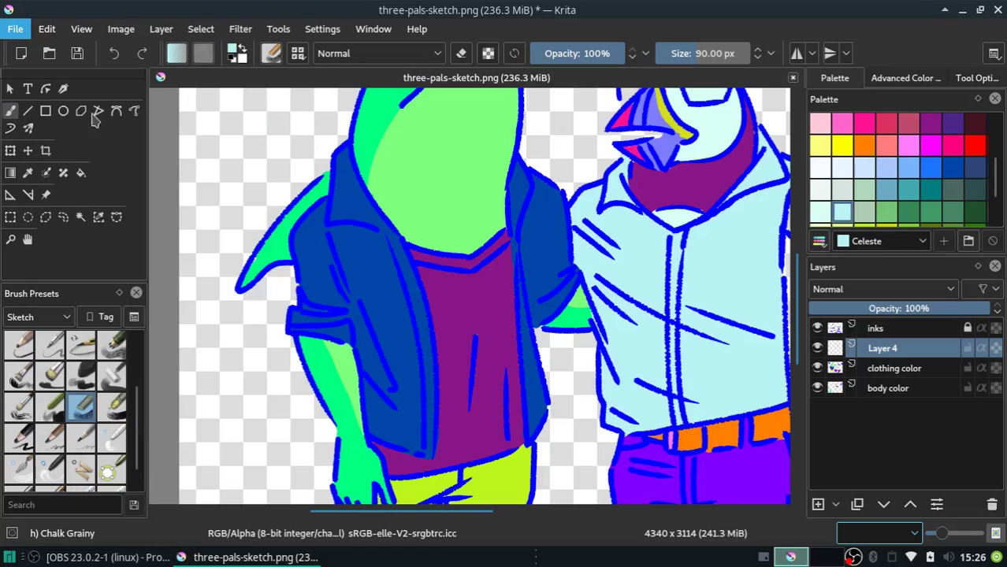
left_click(565, 394)
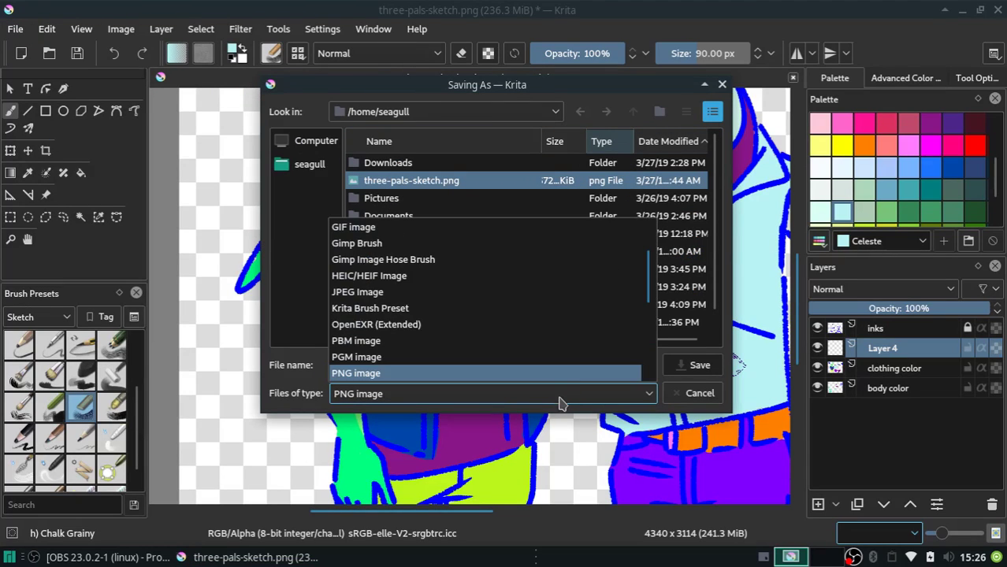
left_click(369, 308)
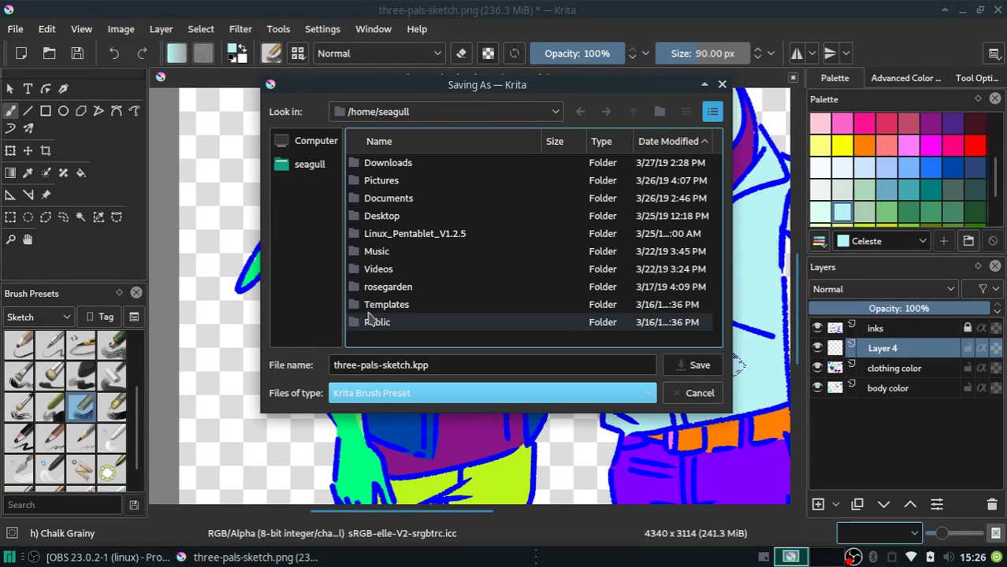
left_click(402, 394)
left_click_drag(648, 286, 651, 229)
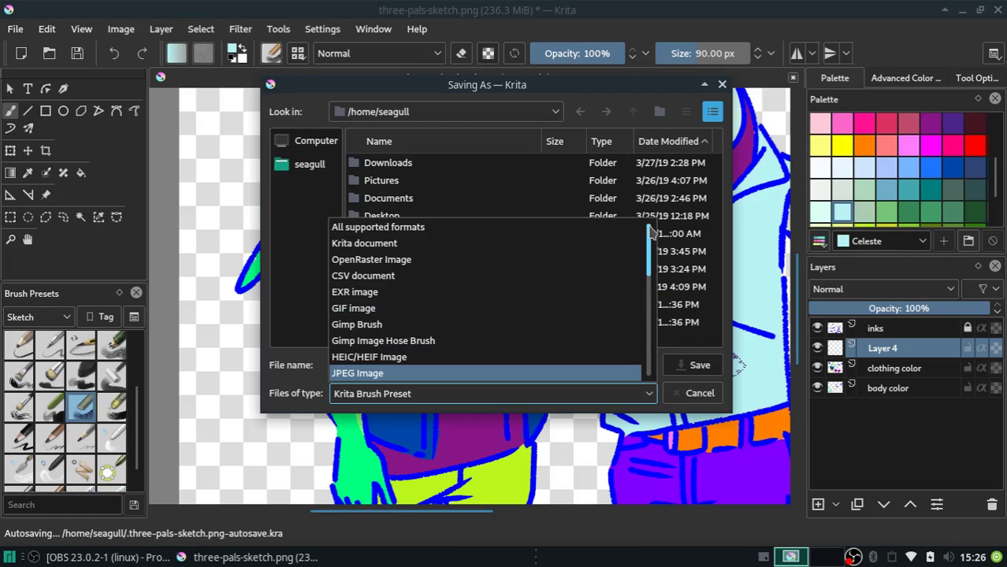
left_click(366, 244)
left_click(698, 365)
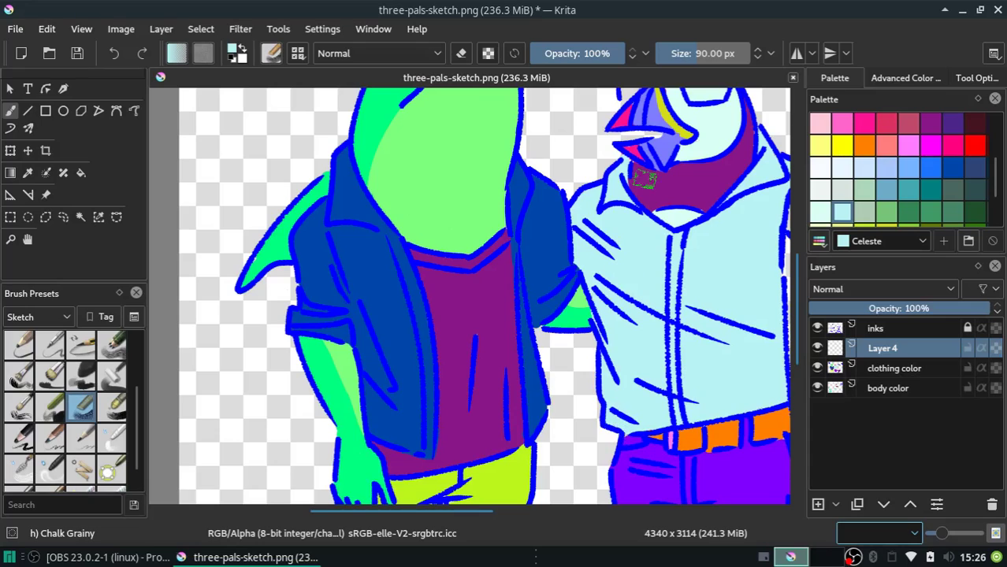
Set the brush to 100 px and paint vertical chalk stripes on the left panel, shoulder and elbow
left_click(706, 49)
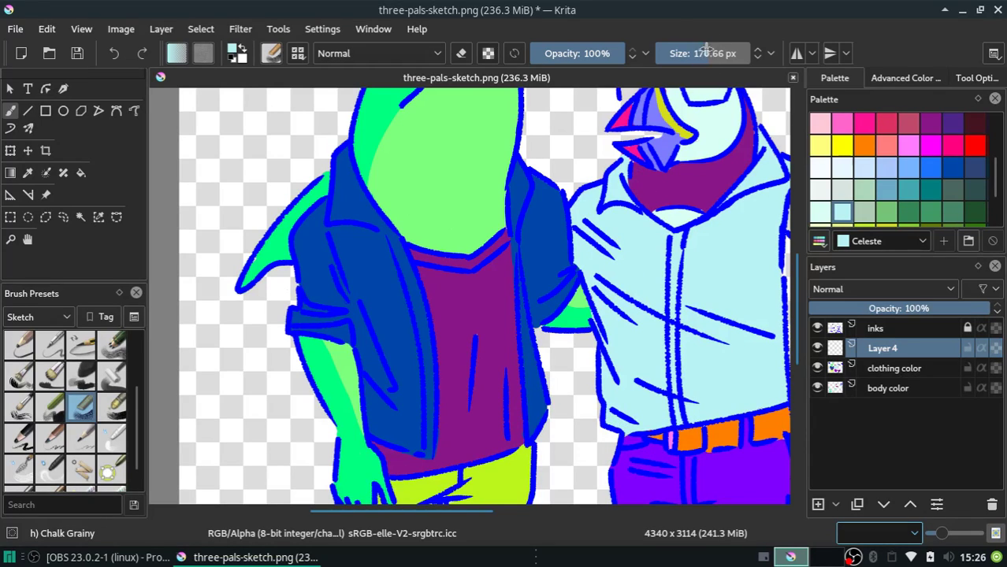
type("100")
key("Return")
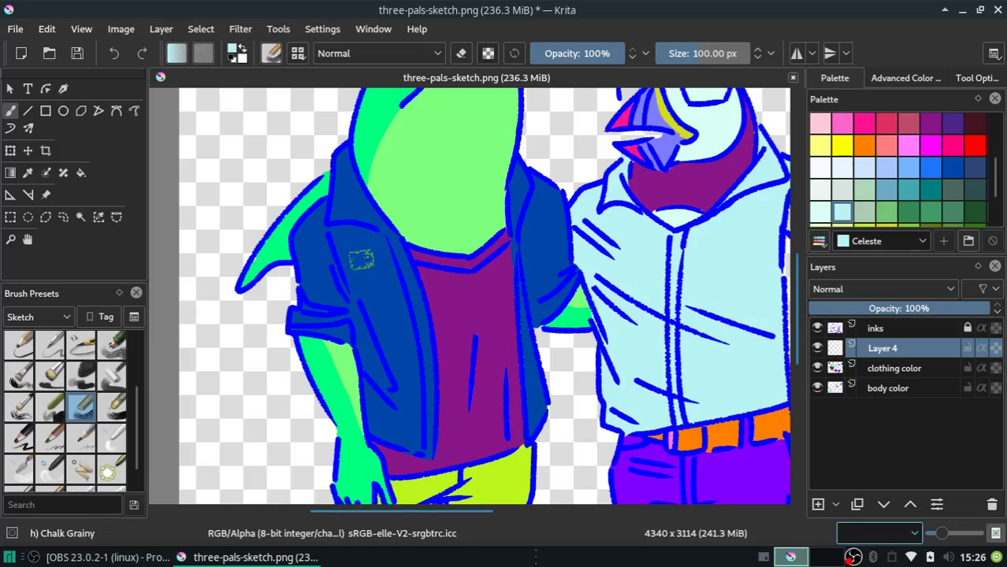
left_click_drag(350, 228, 373, 424)
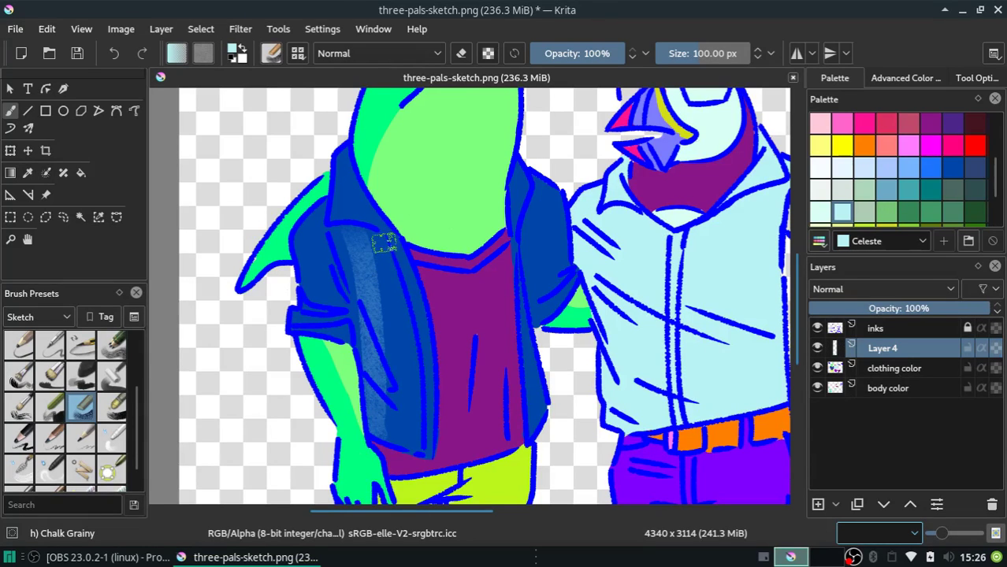
left_click_drag(382, 227, 405, 430)
left_click_drag(388, 249, 406, 455)
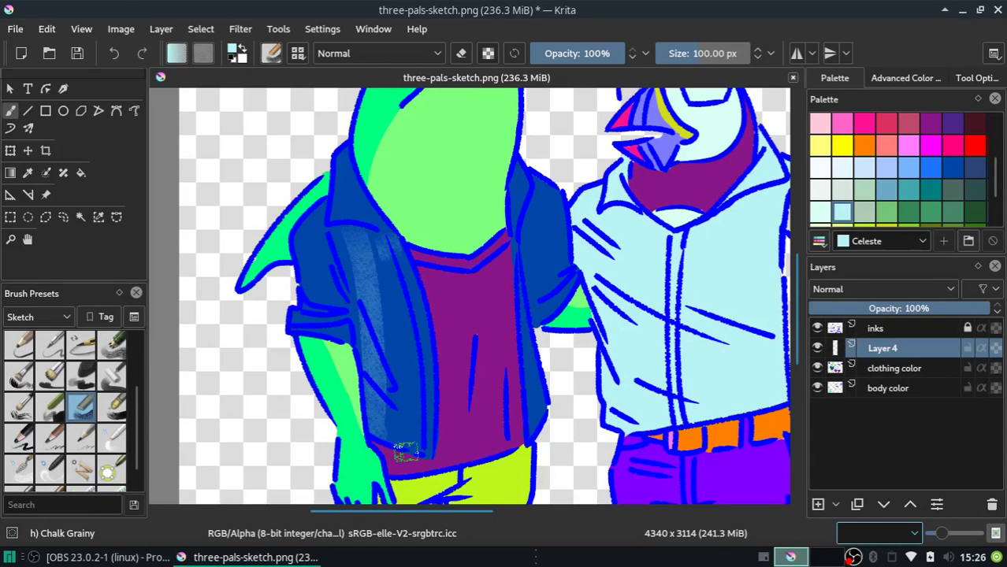
mouse_move(399, 307)
left_mouse_down()
mouse_move(387, 242)
mouse_move(406, 449)
left_mouse_up()
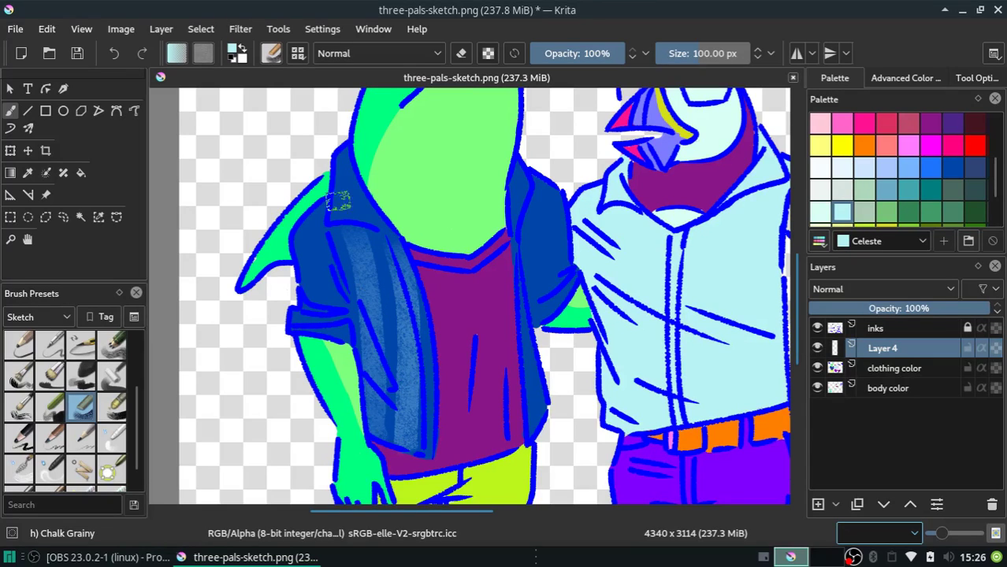
mouse_move(336, 199)
left_mouse_down()
mouse_move(344, 203)
mouse_move(356, 177)
mouse_move(331, 169)
left_mouse_up()
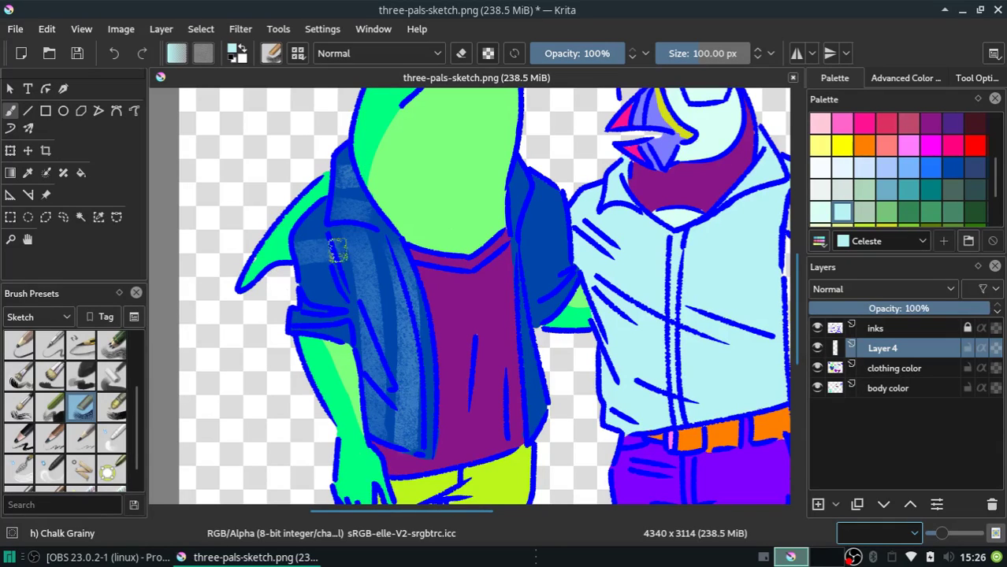
mouse_move(307, 245)
left_mouse_down()
mouse_move(306, 281)
mouse_move(349, 296)
mouse_move(293, 319)
left_mouse_up()
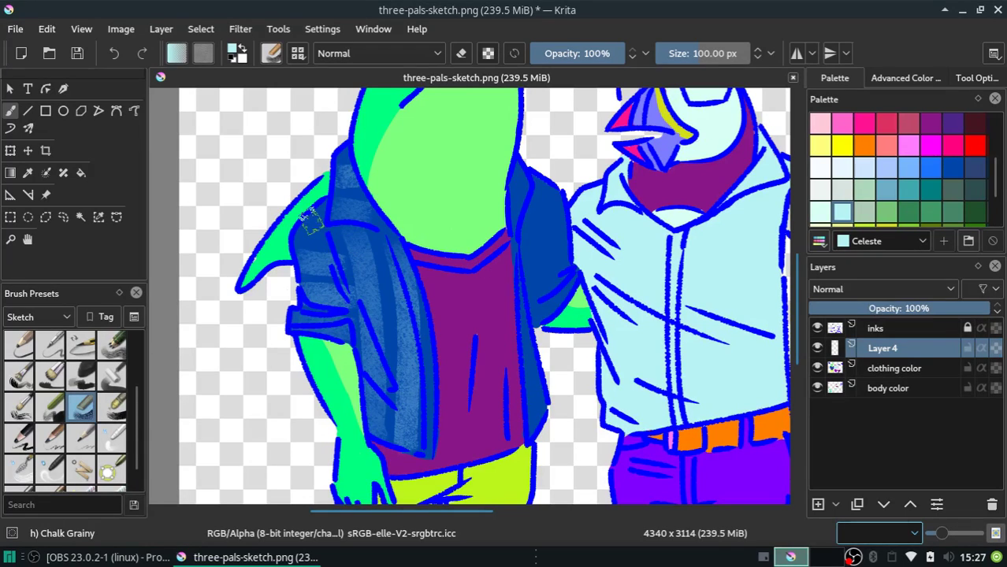
Paint horizontal plaid stripes across the left panel and a chalky stroke down the collar
mouse_move(538, 213)
left_mouse_down()
mouse_move(527, 248)
mouse_move(551, 248)
mouse_move(521, 279)
mouse_move(540, 260)
mouse_move(565, 263)
mouse_move(535, 288)
left_mouse_up()
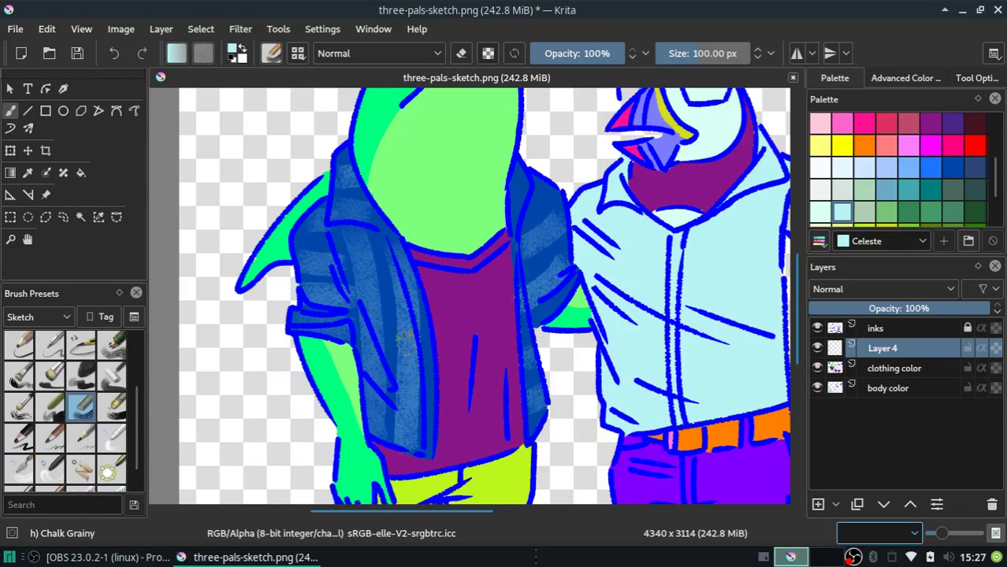
left_click_drag(354, 264, 401, 268)
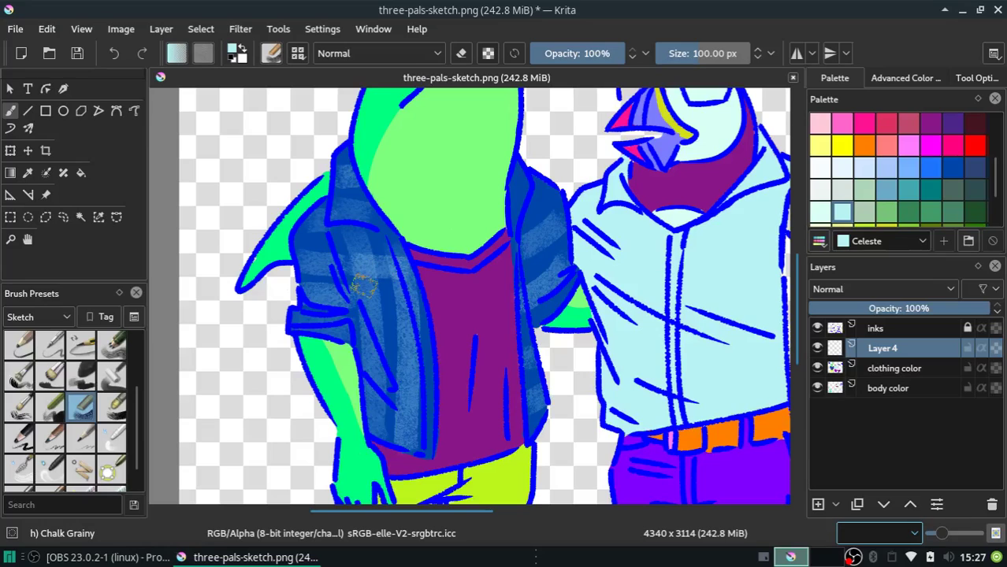
left_click_drag(347, 303, 421, 304)
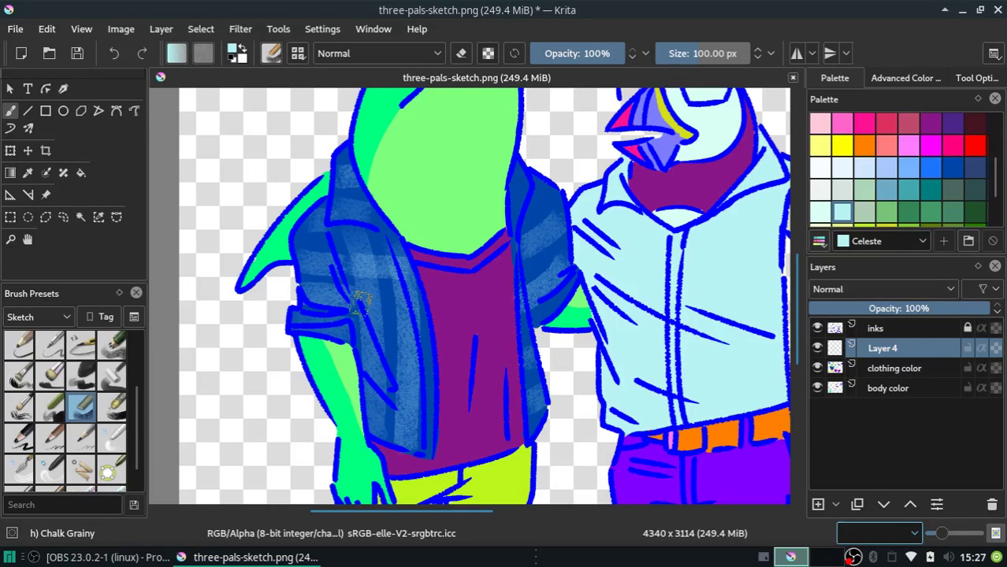
left_click_drag(351, 303, 425, 309)
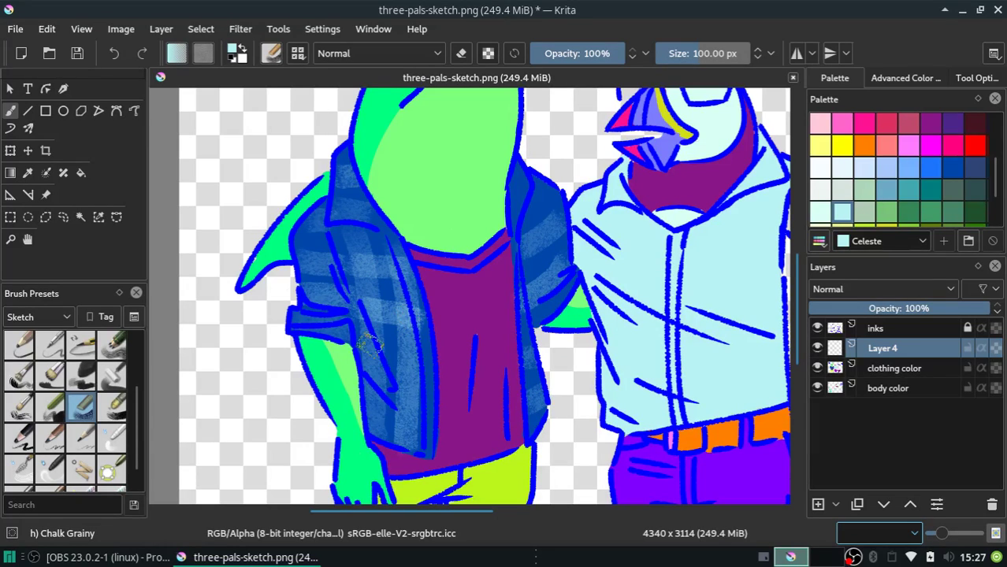
left_click_drag(358, 342, 432, 359)
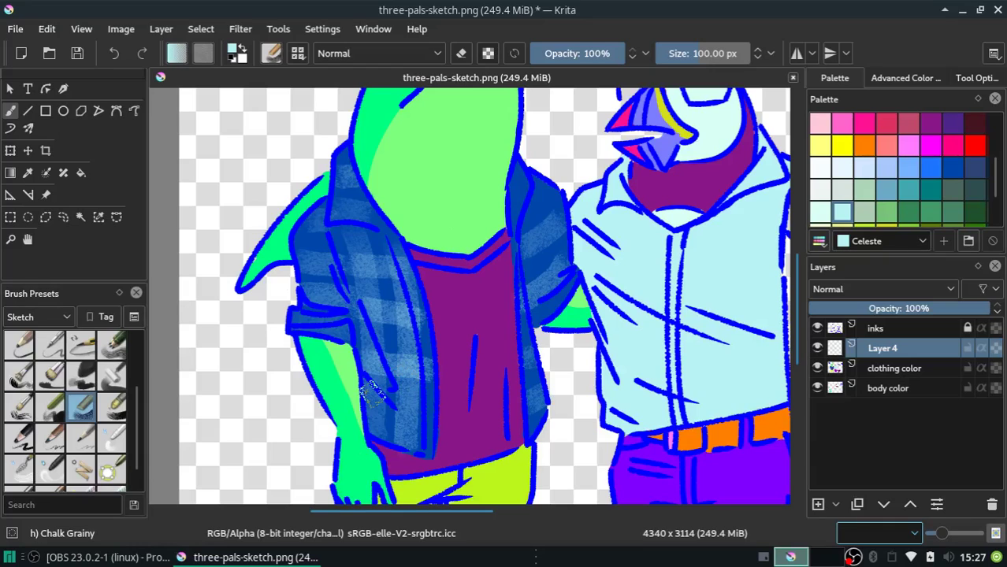
mouse_move(371, 391)
left_mouse_down()
mouse_move(426, 408)
mouse_move(437, 429)
left_mouse_up()
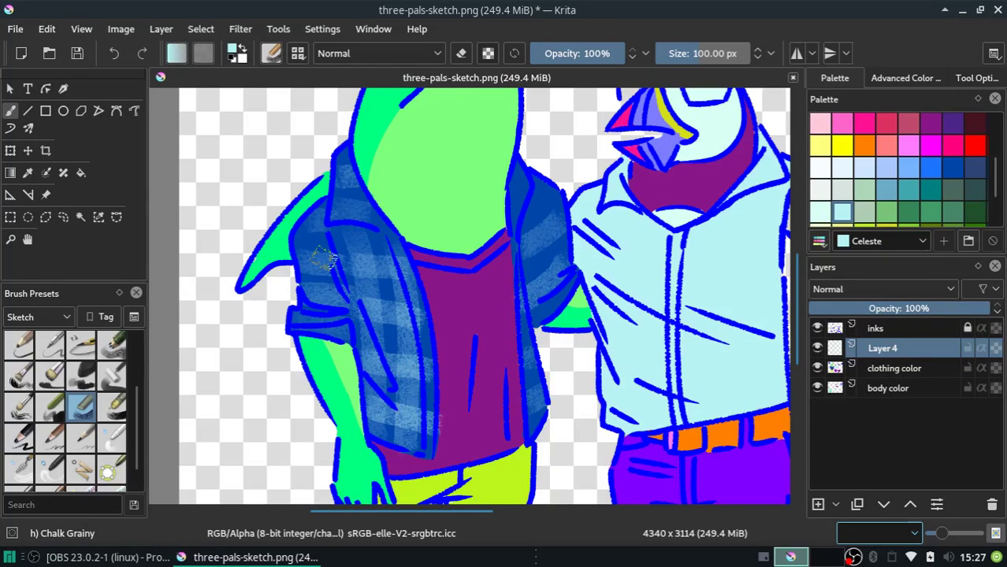
left_click_drag(323, 259, 325, 319)
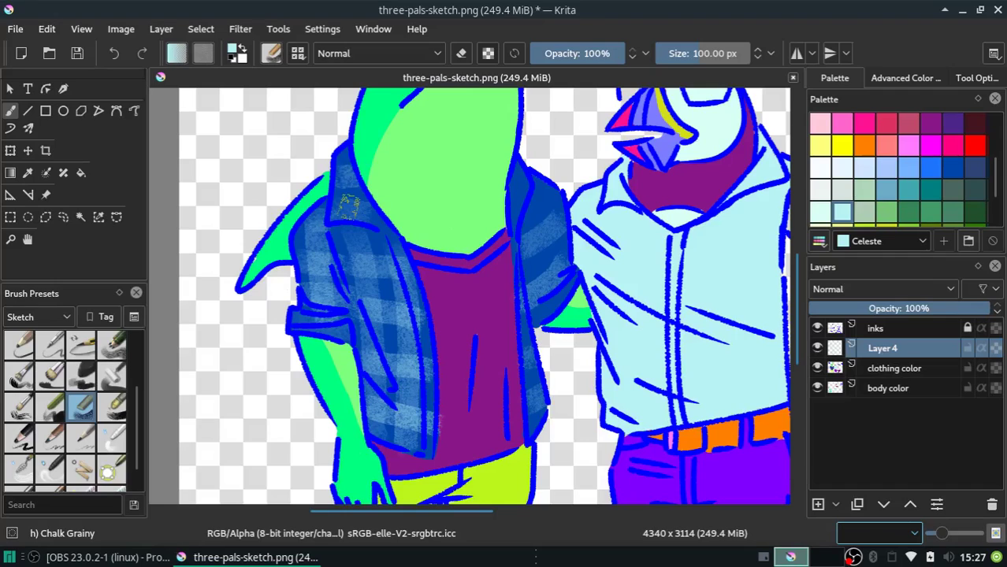
left_click_drag(350, 207, 355, 164)
key("ctrl+z")
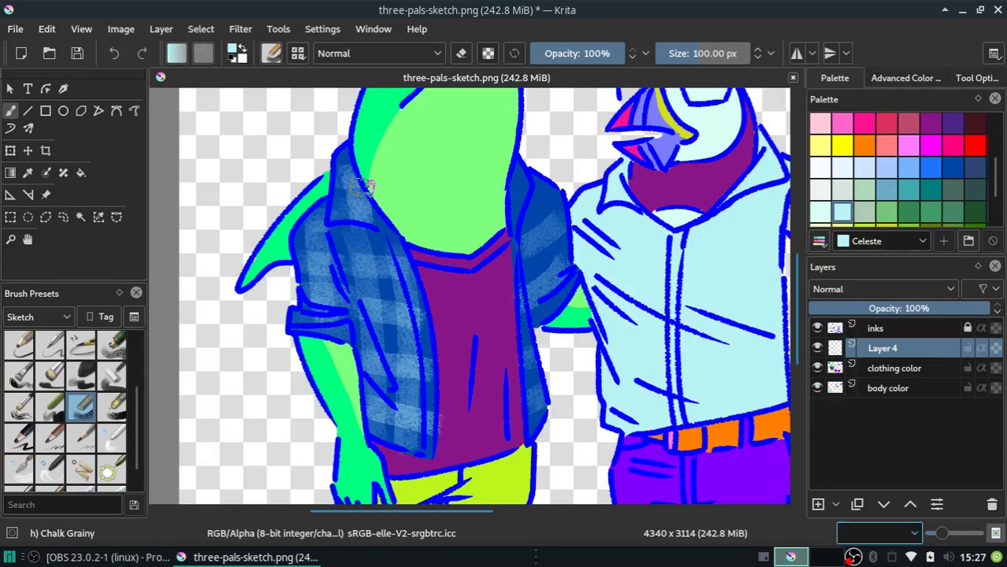
left_click_drag(352, 178, 372, 206)
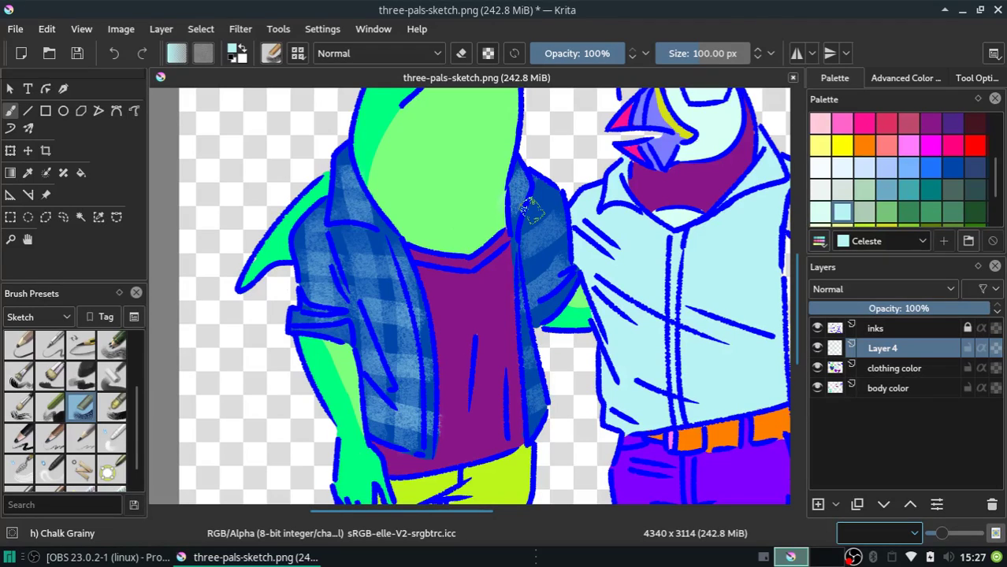
Add chalky highlights down the right jacket panel, then cancel the PNG save
left_click_drag(530, 208, 560, 288)
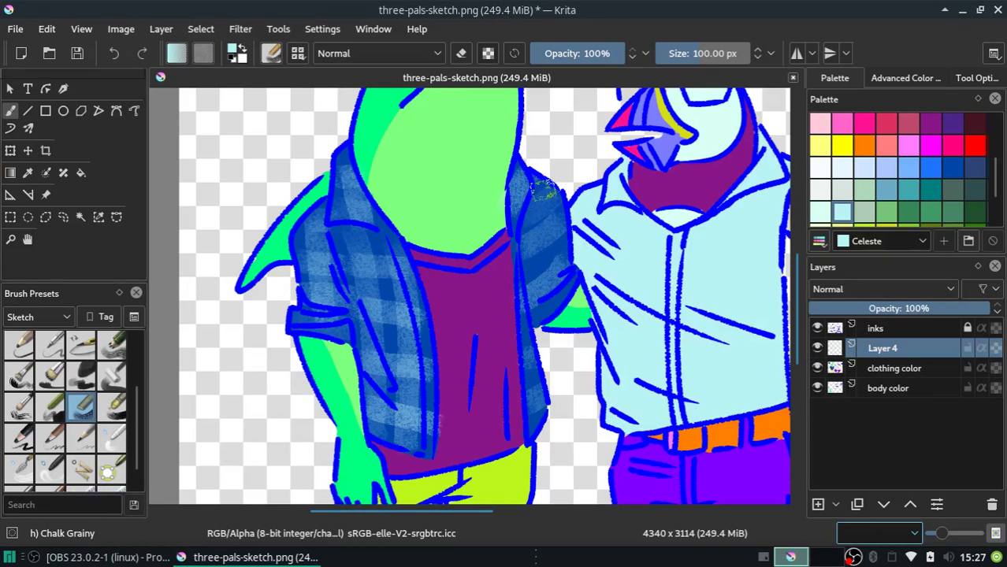
left_click_drag(542, 199, 525, 279)
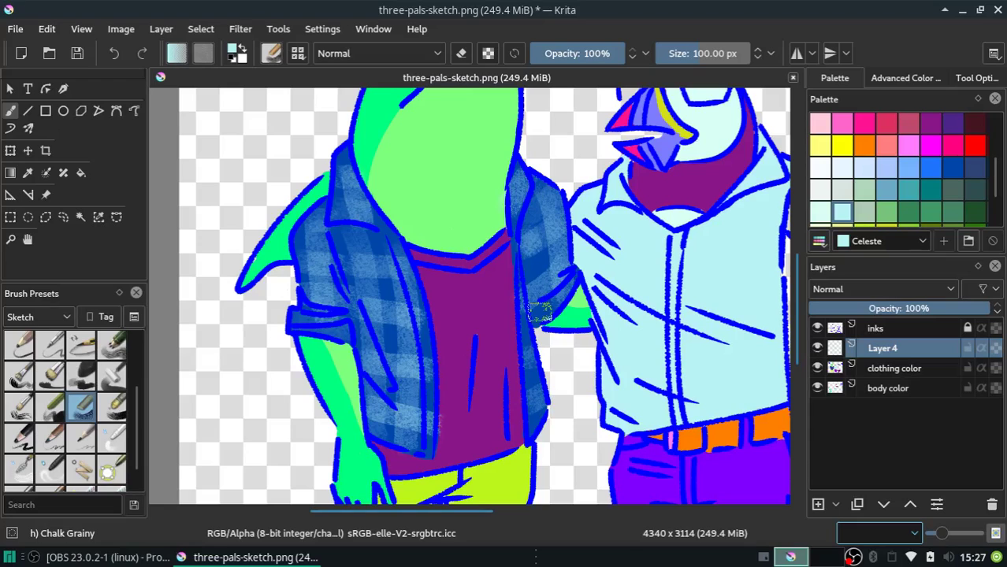
left_click_drag(539, 313, 522, 315)
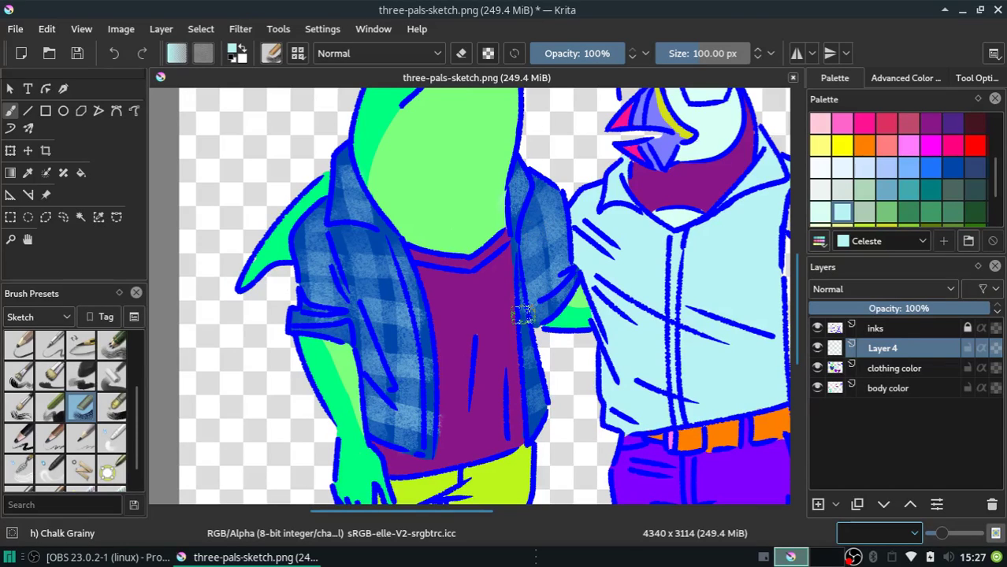
key("ctrl+z")
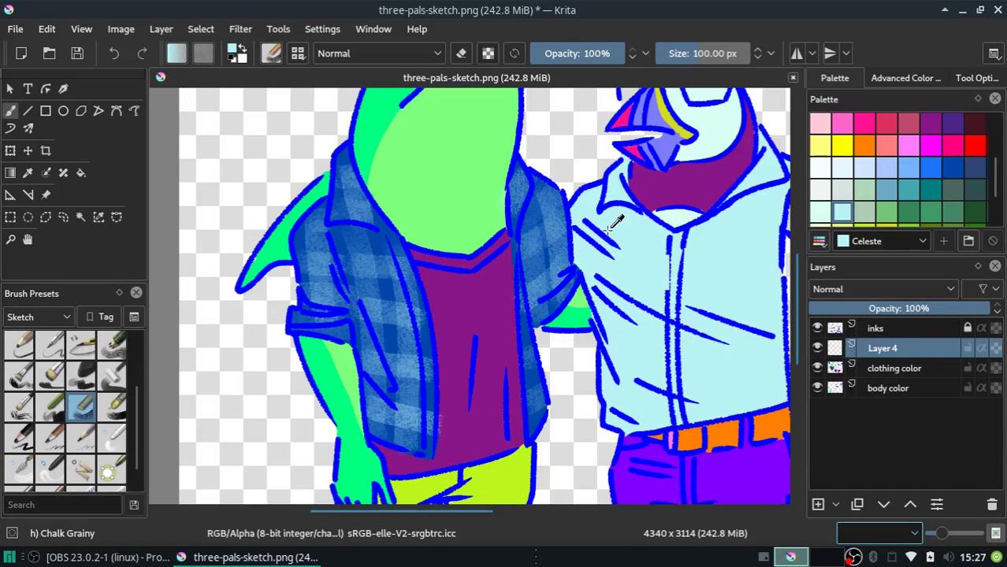
key("ctrl+s")
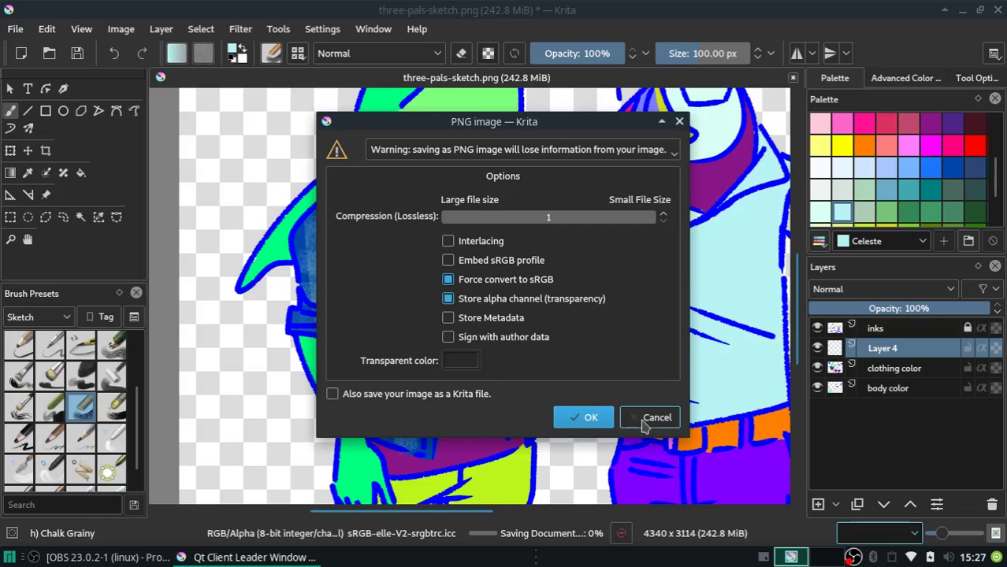
left_click(644, 424)
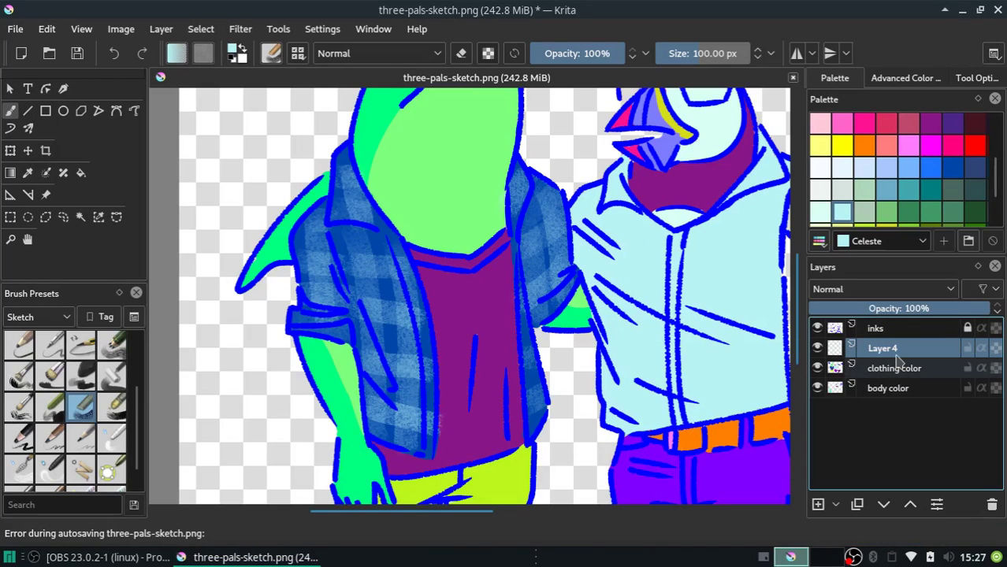
left_click(122, 29)
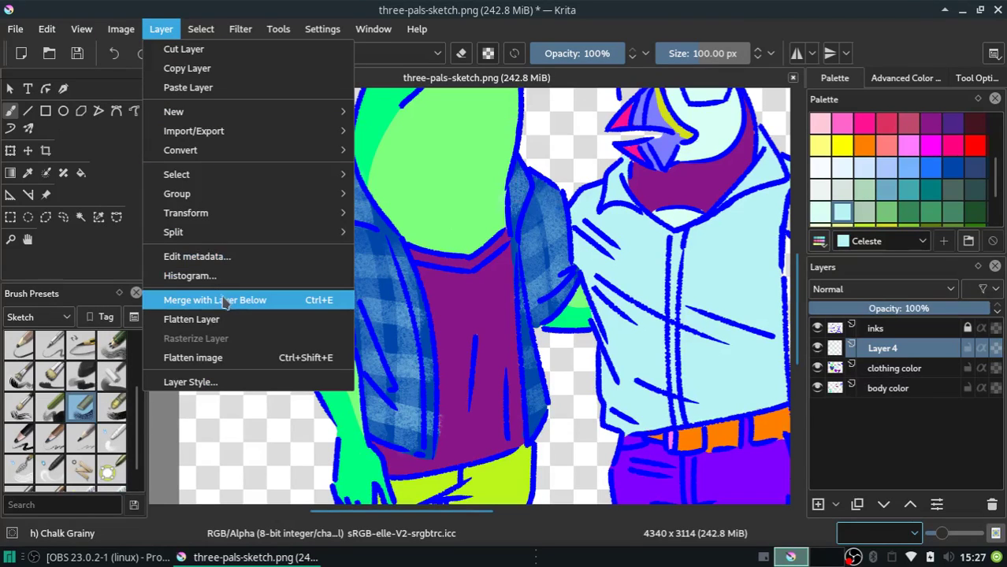
Merge Layer 4 down into the clothing color layer and scroll the canvas right
left_click(333, 308)
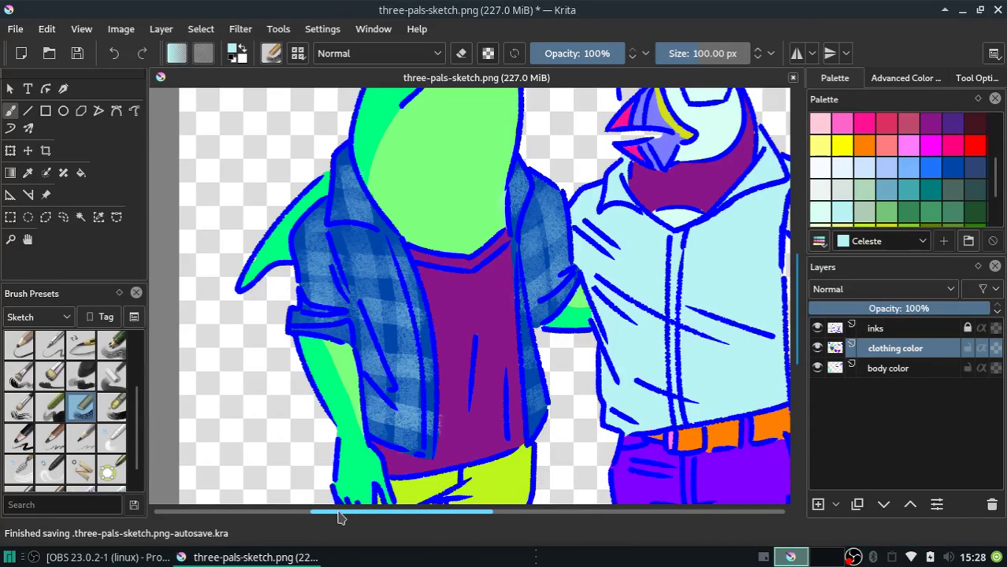
mouse_move(339, 516)
left_mouse_down()
mouse_move(400, 523)
mouse_move(438, 540)
left_mouse_up()
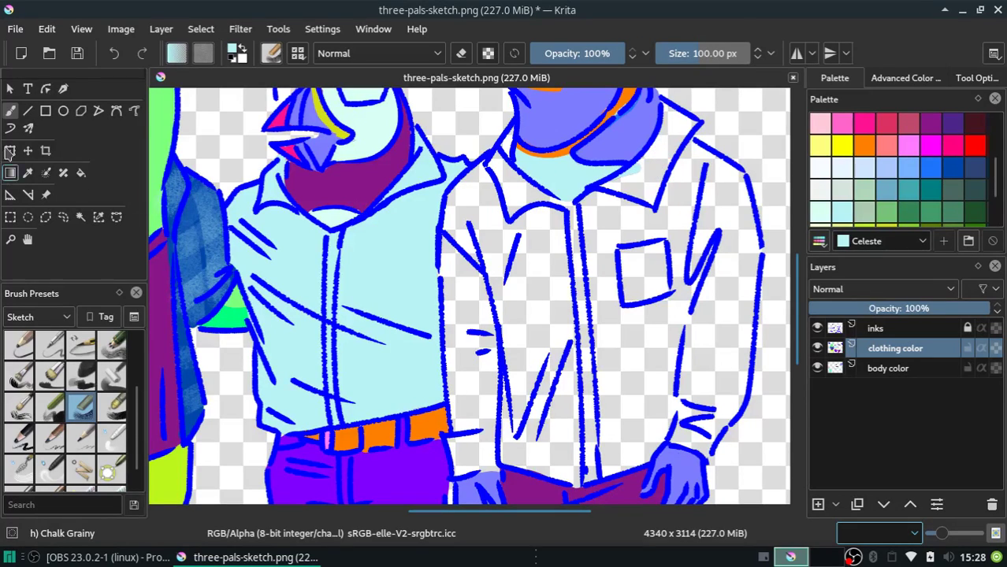
Show the Digital brush presets and select the Basic-1 brush at 40 px
left_click(39, 317)
left_click(39, 353)
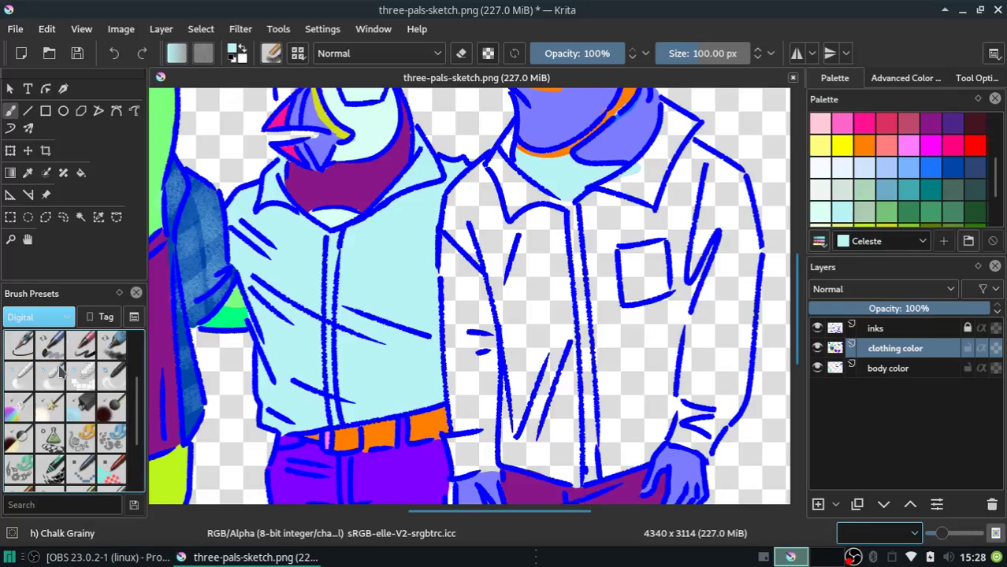
scroll(132, 368, "up", 5)
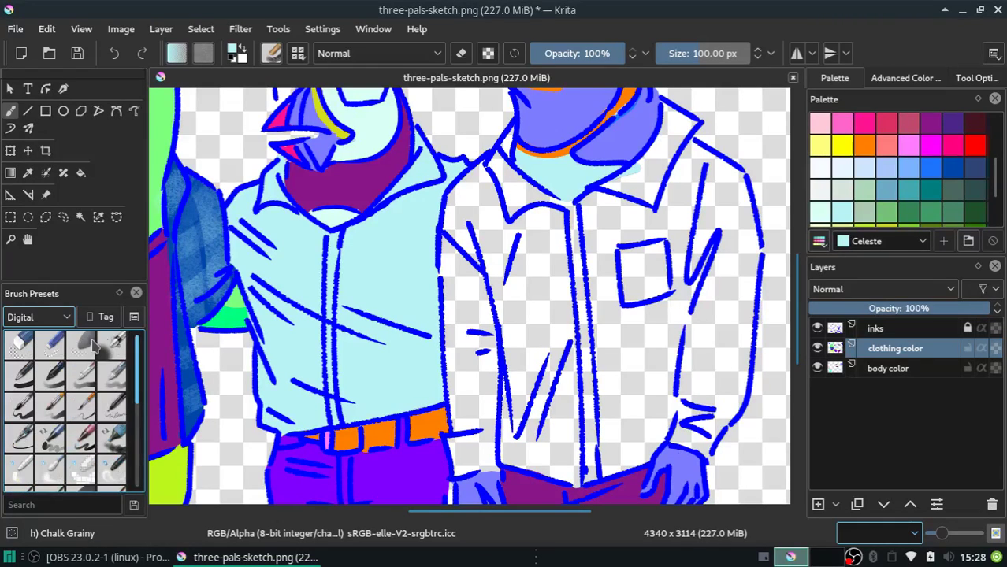
left_click(51, 377)
left_click(19, 372)
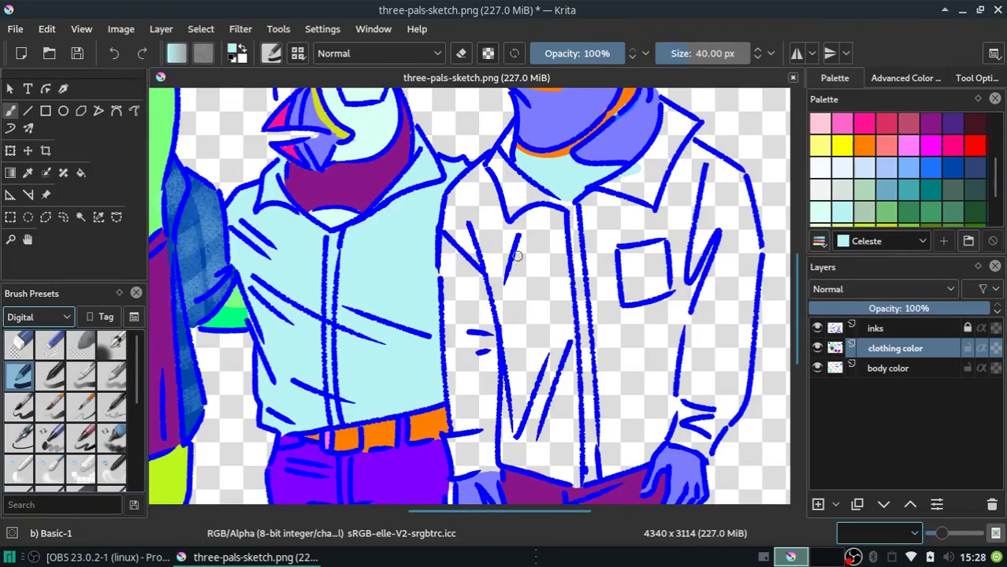
Test a light cyan stroke on the shirt collar, undo it, and scroll the palette
left_click_drag(509, 206, 537, 201)
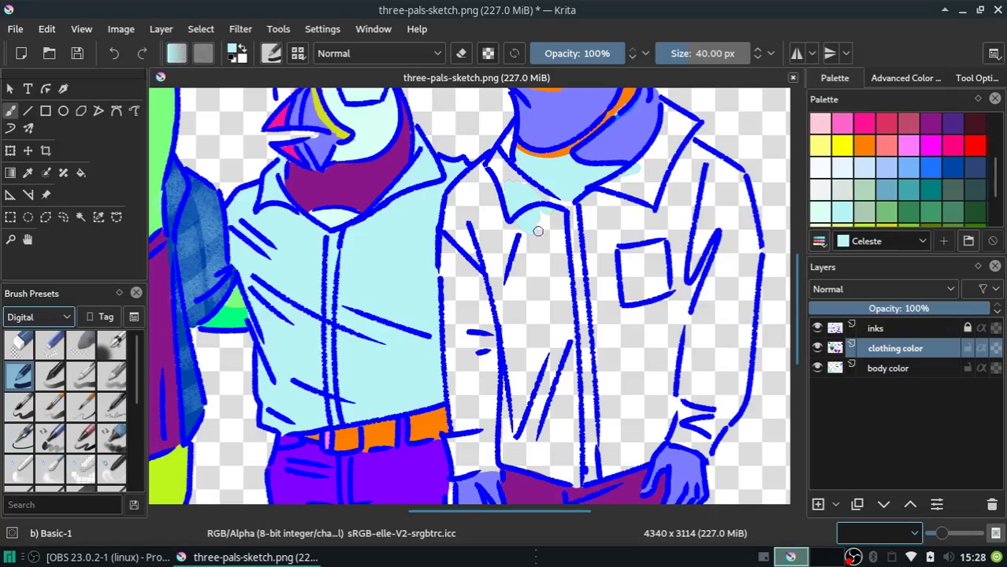
key("ctrl+z")
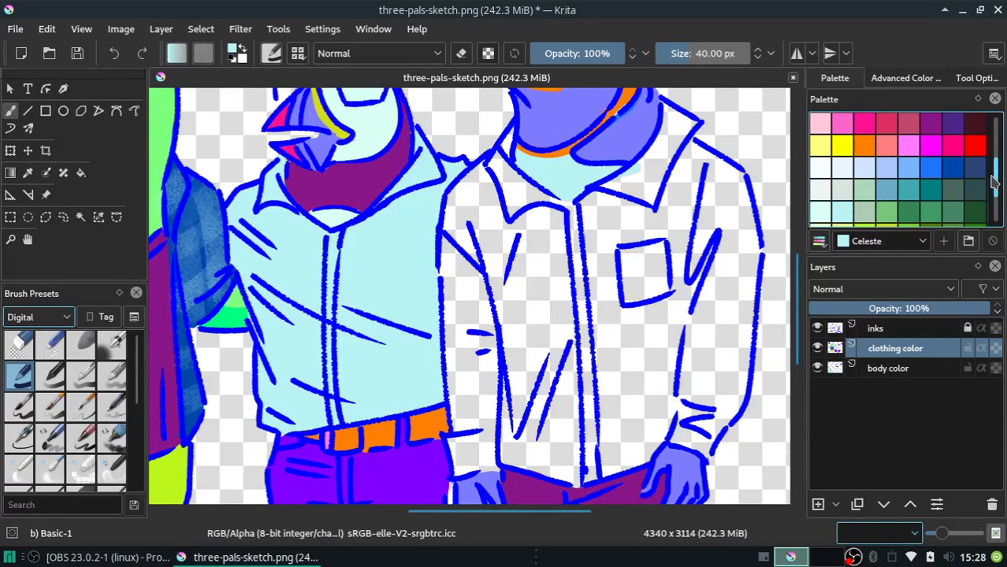
scroll(995, 182, "down", 1)
scroll(994, 191, "down", 1)
scroll(996, 203, "down", 1)
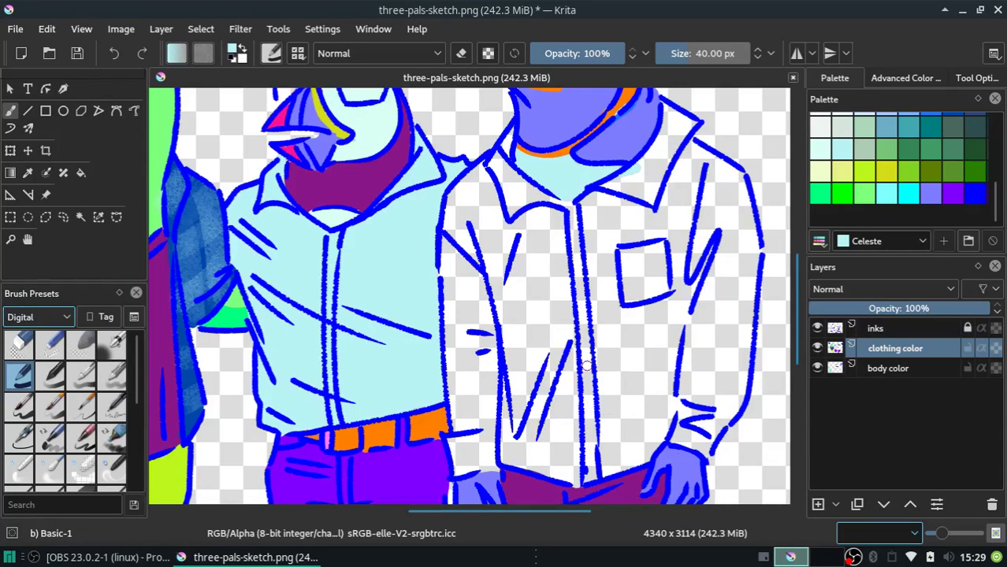
Save the image as PNG with an extra Krita-file copy, then pick green as the painting colour
key("ctrl+s")
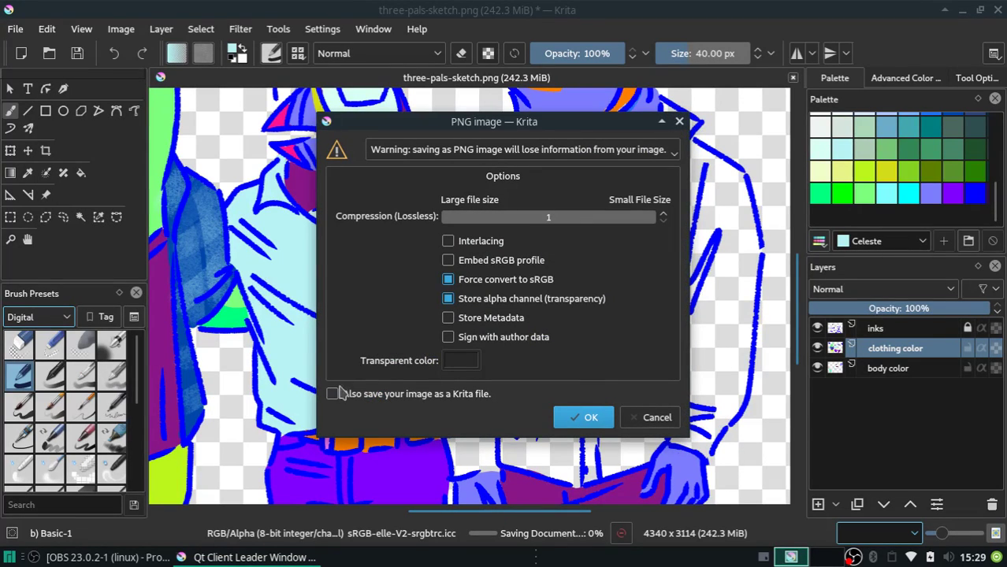
left_click(332, 394)
left_click(590, 418)
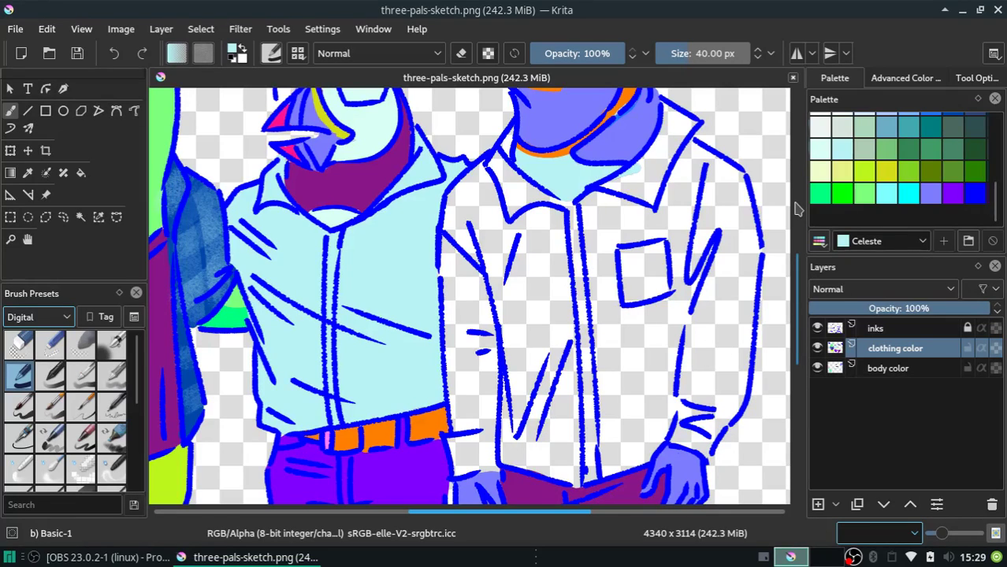
left_click(841, 193)
Hand-letter the word BREAK in green across the white shirt
left_click_drag(525, 303, 524, 344)
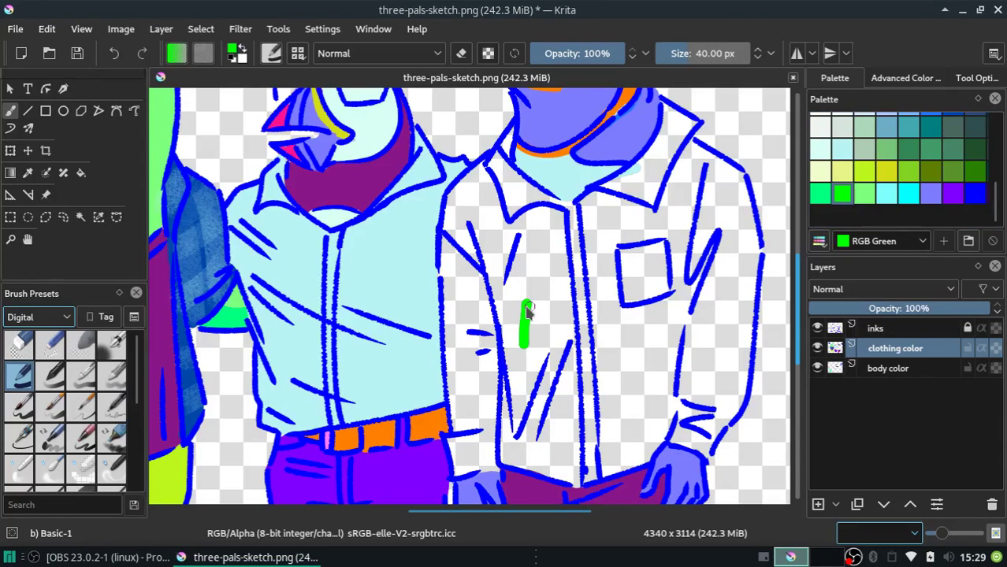
left_click_drag(526, 299, 525, 348)
mouse_move(587, 298)
left_mouse_down()
mouse_move(587, 357)
mouse_move(620, 339)
mouse_move(660, 338)
mouse_move(654, 361)
mouse_move(676, 309)
mouse_move(690, 356)
left_mouse_up()
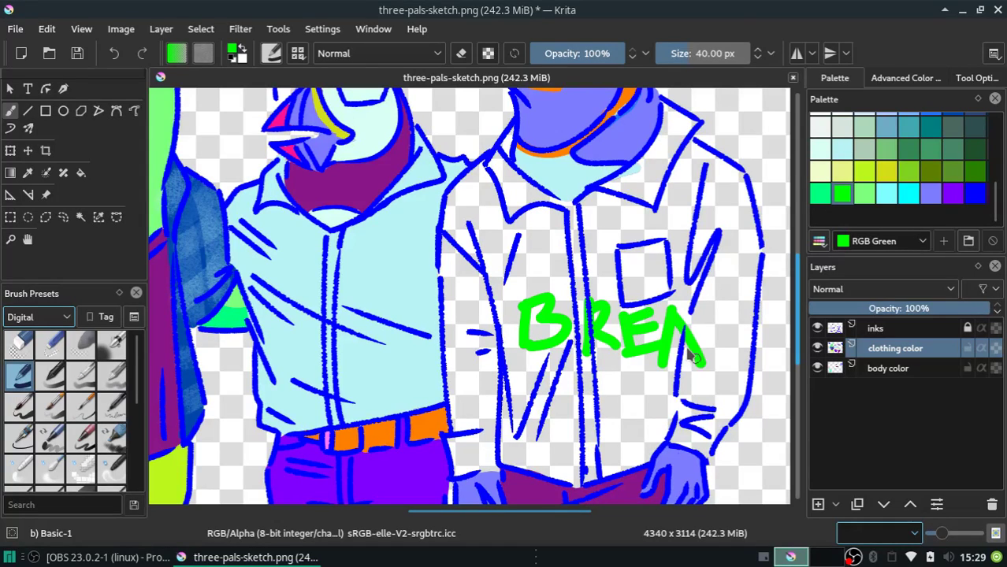
left_click_drag(716, 301, 713, 358)
left_click_drag(749, 304, 721, 338)
left_click_drag(719, 338, 764, 359)
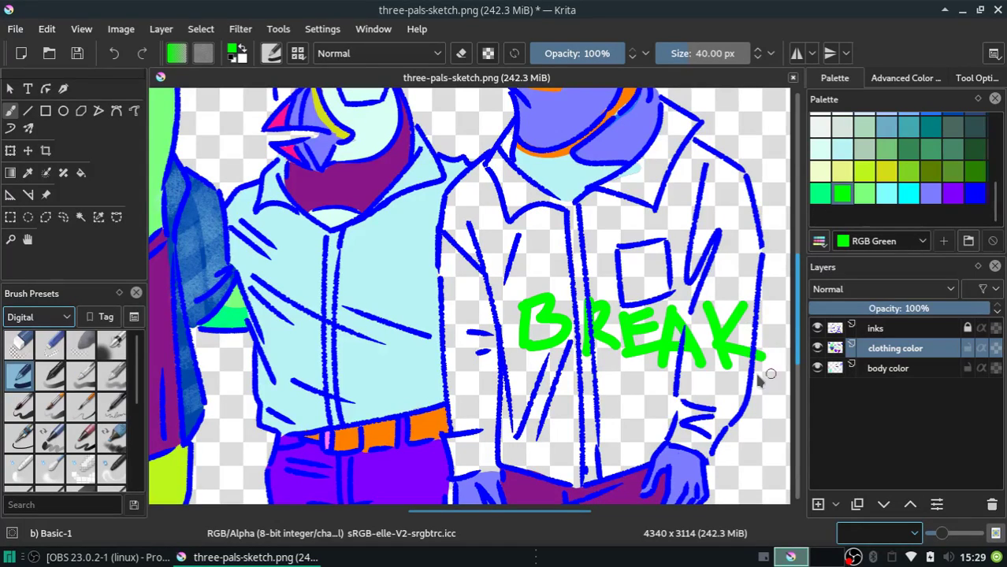
Paint '5 MIN' below BREAK and switch the brush to eraser mode
left_click_drag(602, 376, 601, 424)
mouse_move(600, 376)
left_mouse_down()
mouse_move(631, 381)
mouse_move(606, 425)
left_mouse_up()
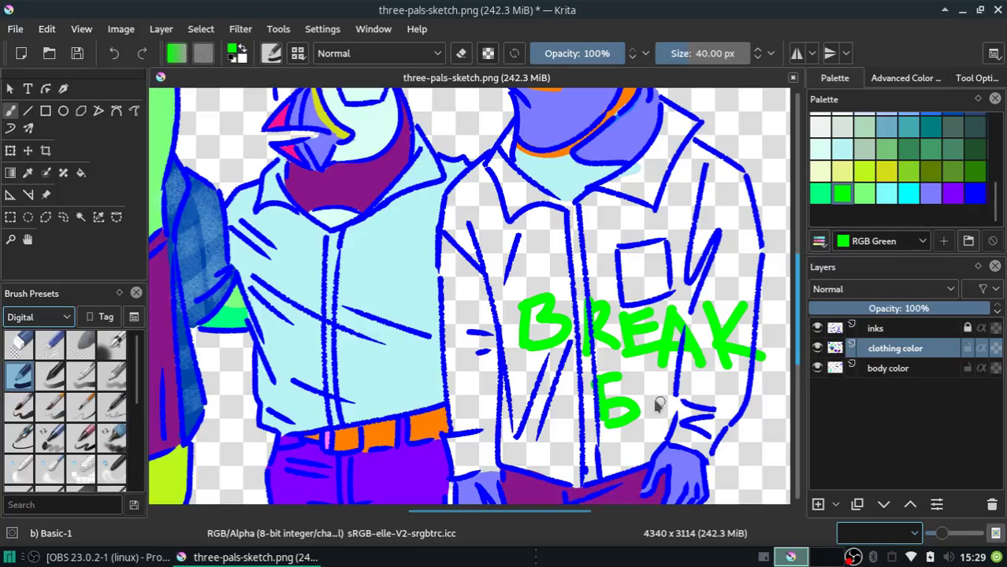
mouse_move(648, 383)
left_mouse_down()
mouse_move(651, 435)
mouse_move(694, 426)
left_mouse_up()
left_click_drag(717, 390, 712, 426)
left_click_drag(720, 438, 723, 448)
mouse_move(749, 386)
left_mouse_down()
mouse_move(740, 433)
mouse_move(788, 381)
left_mouse_up()
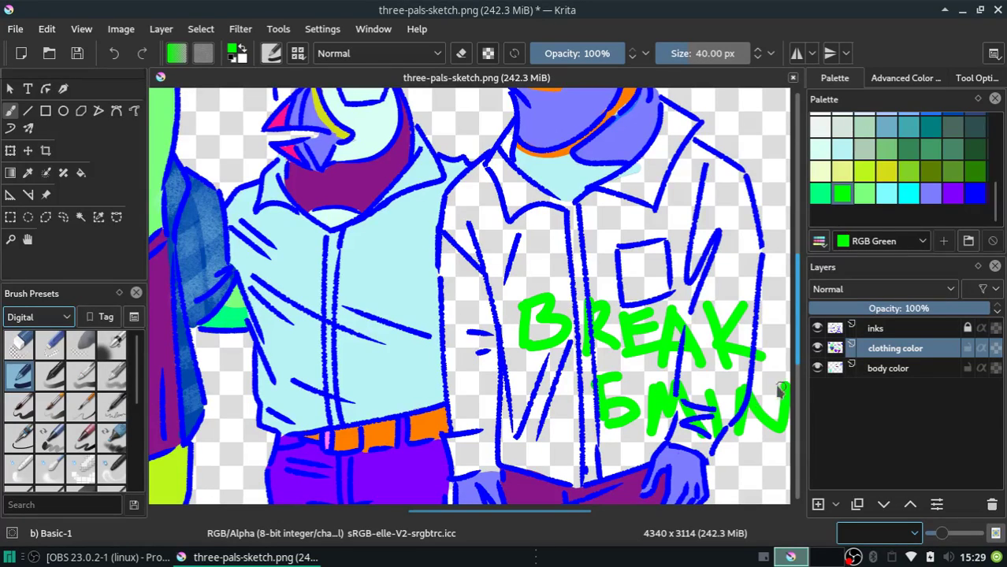
left_click(463, 53)
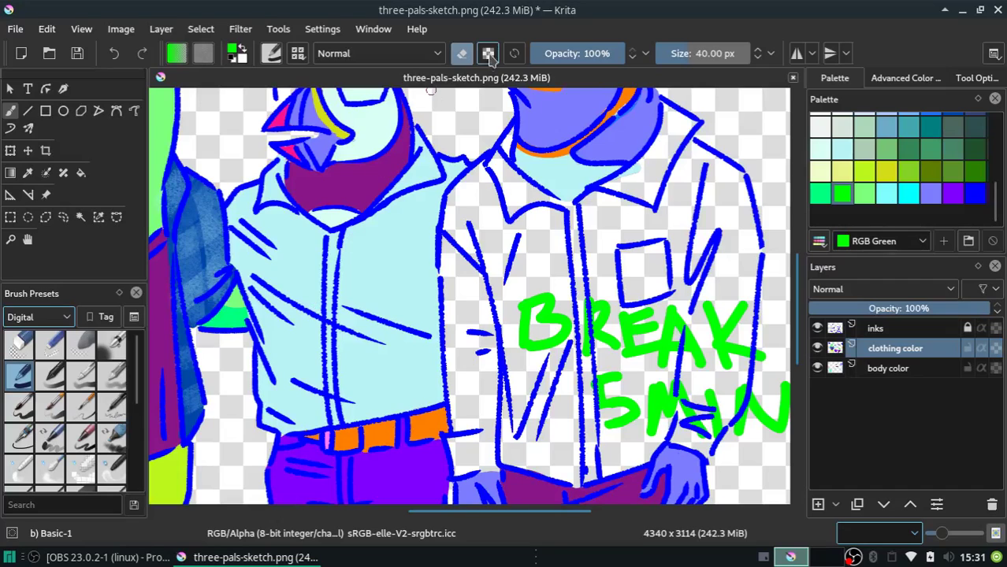
Erase the green BREAK lettering from the white shirt with the brush in eraser mode
left_click_drag(542, 285, 514, 339)
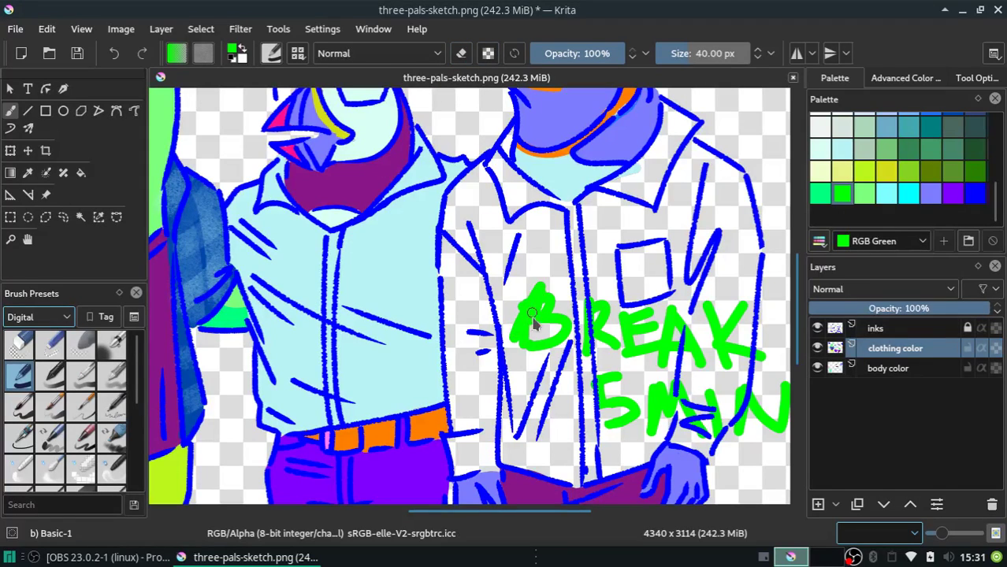
left_click(462, 53)
mouse_move(545, 293)
left_mouse_down()
mouse_move(515, 316)
mouse_move(597, 300)
mouse_move(618, 367)
mouse_move(636, 321)
mouse_move(620, 342)
mouse_move(697, 331)
mouse_move(715, 351)
mouse_move(719, 338)
mouse_move(733, 358)
mouse_move(750, 295)
mouse_move(729, 361)
mouse_move(760, 370)
mouse_move(660, 390)
mouse_move(616, 374)
mouse_move(608, 398)
left_mouse_up()
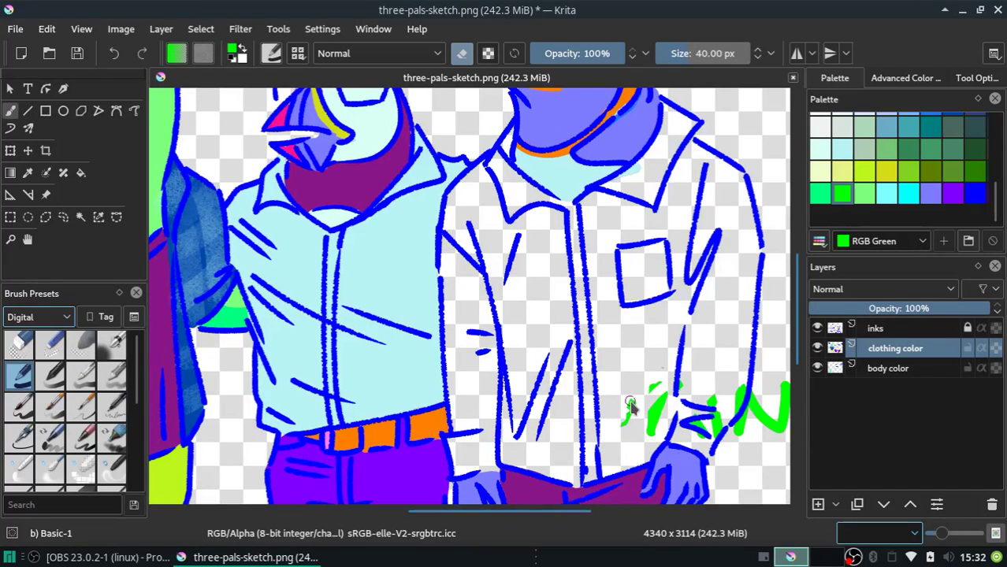
left_click_drag(626, 417, 660, 406)
left_click_drag(650, 441, 653, 386)
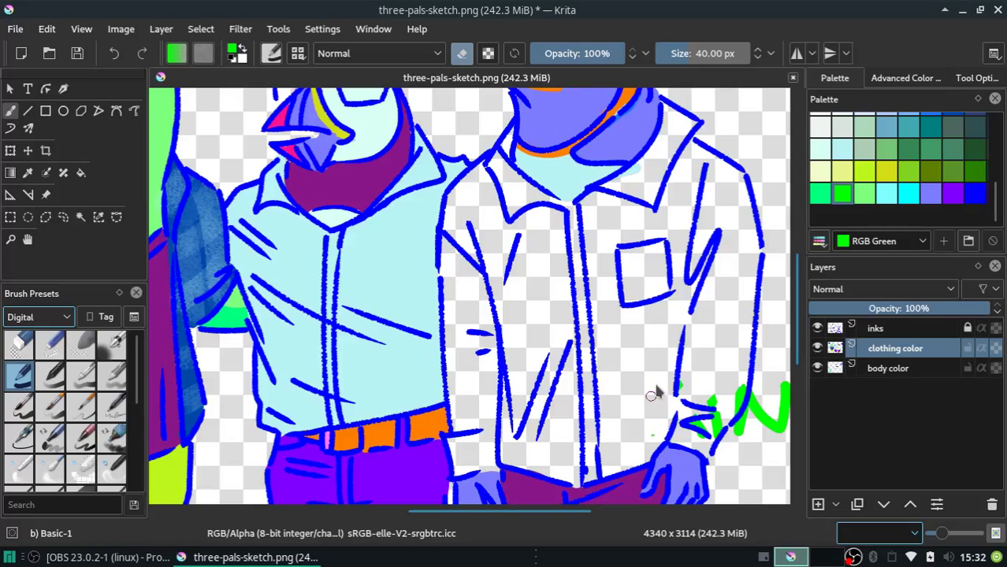
mouse_move(690, 432)
left_mouse_down()
mouse_move(705, 422)
mouse_move(721, 431)
left_mouse_up()
left_click_drag(740, 390, 735, 437)
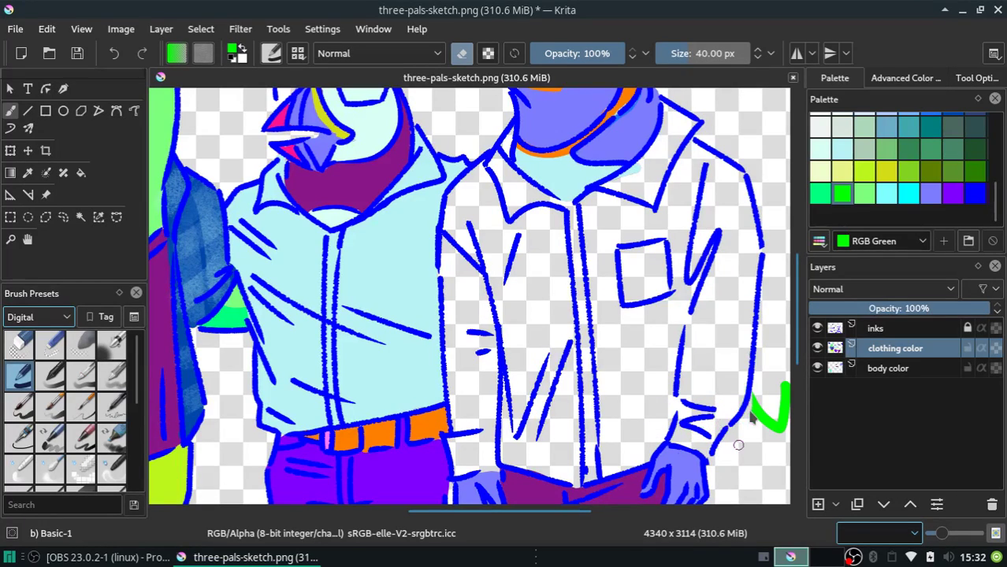
left_click_drag(750, 394, 772, 432)
left_click_drag(784, 386, 783, 421)
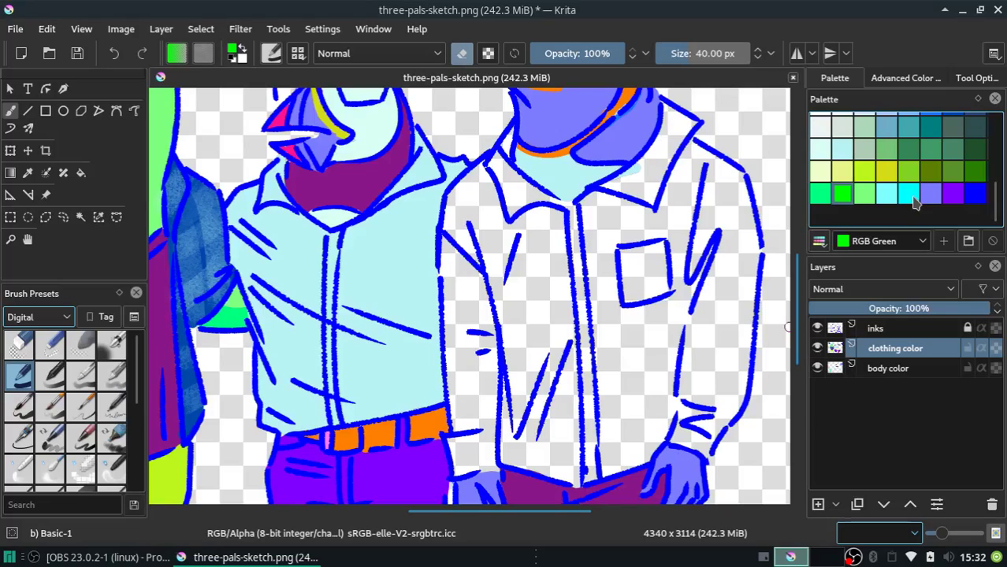
Paint the shirt's chest and right side in RGB Cyan with a brush of about 262 px
left_click(908, 193)
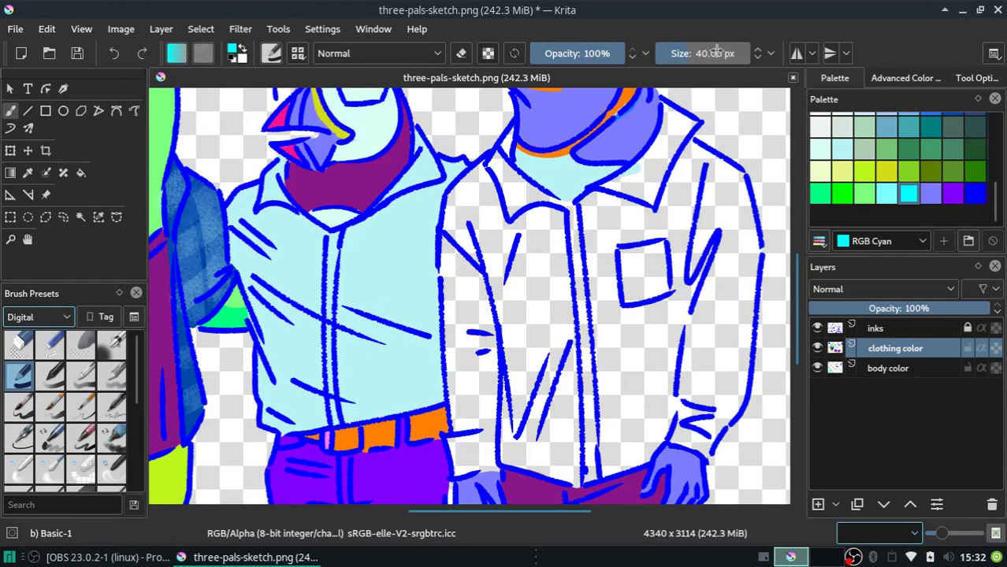
left_click(715, 54)
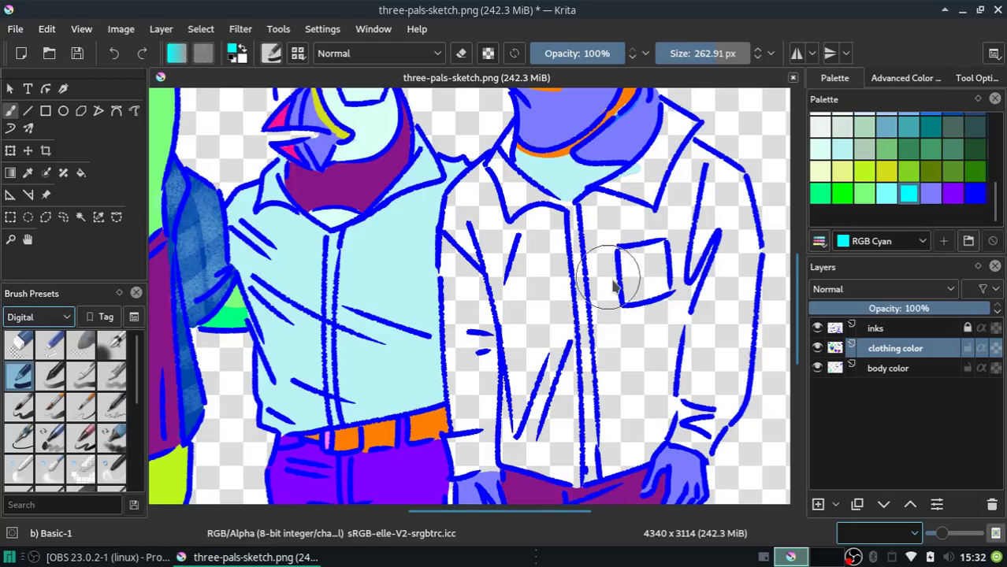
left_click(621, 234)
mouse_move(635, 223)
left_mouse_down()
mouse_move(619, 333)
mouse_move(625, 404)
mouse_move(694, 283)
mouse_move(552, 299)
mouse_move(547, 364)
mouse_move(493, 372)
mouse_move(509, 323)
mouse_move(552, 394)
mouse_move(529, 409)
mouse_move(652, 359)
mouse_move(550, 276)
mouse_move(539, 288)
mouse_move(498, 227)
mouse_move(587, 260)
mouse_move(693, 193)
mouse_move(595, 247)
mouse_move(713, 236)
mouse_move(701, 344)
left_mouse_up()
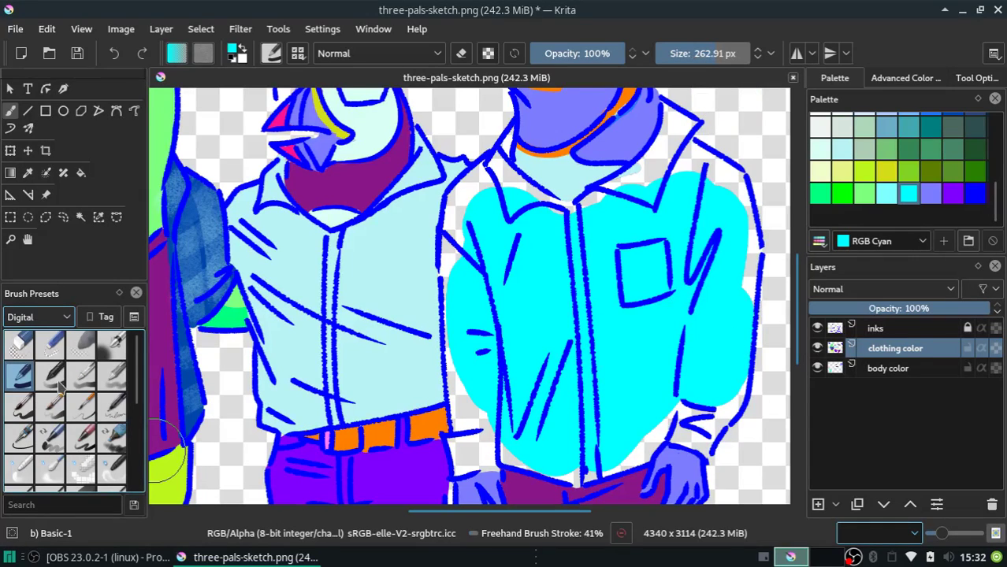
At 40 px brush size, fill the shirt's left edge and the gaps around the collar in cyan
left_click(31, 378)
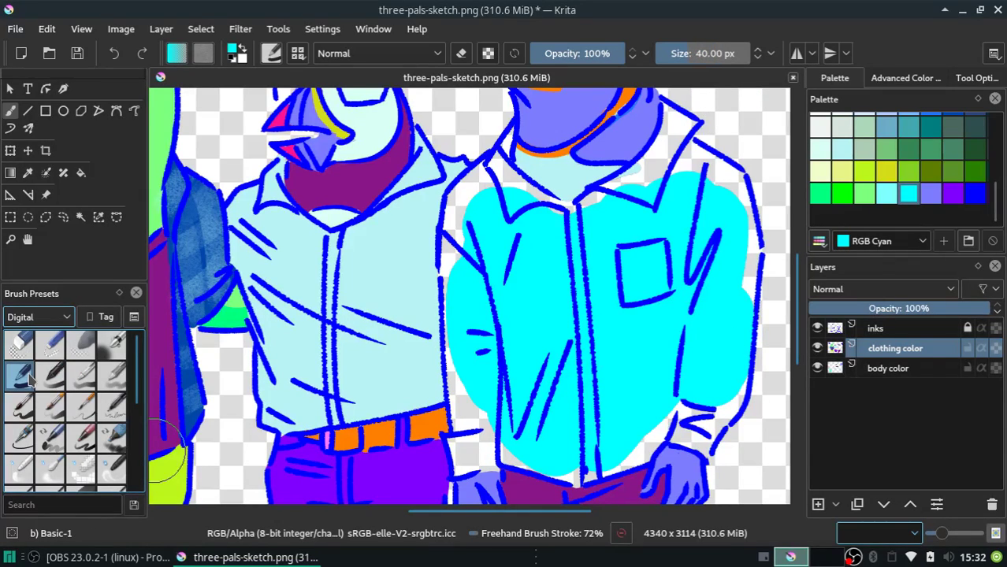
left_click_drag(465, 453, 457, 394)
left_click_drag(461, 430, 446, 356)
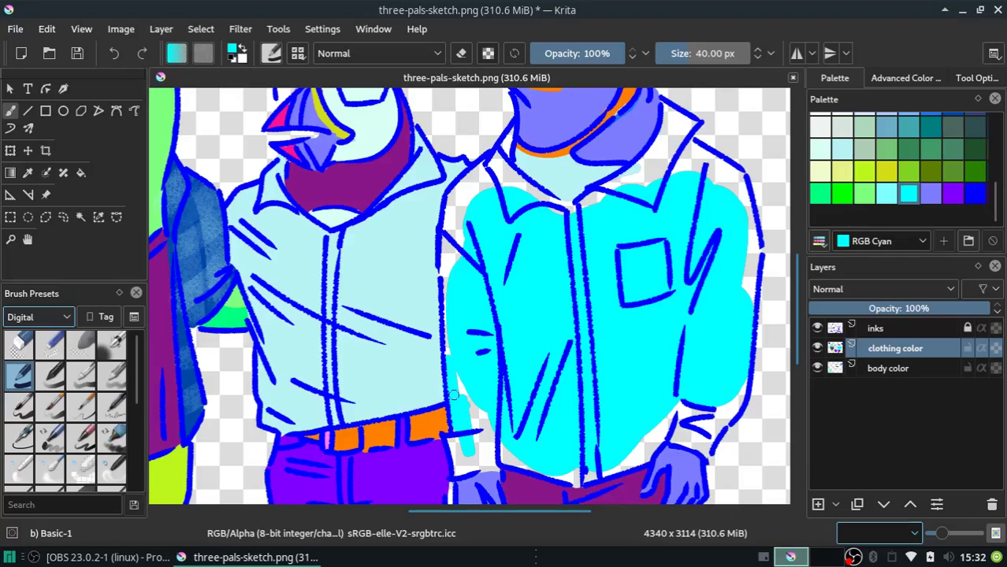
mouse_move(463, 441)
left_mouse_down()
mouse_move(462, 336)
mouse_move(448, 260)
left_mouse_up()
mouse_move(456, 209)
left_mouse_down()
mouse_move(452, 272)
mouse_move(460, 197)
mouse_move(485, 167)
mouse_move(494, 162)
mouse_move(526, 197)
left_mouse_up()
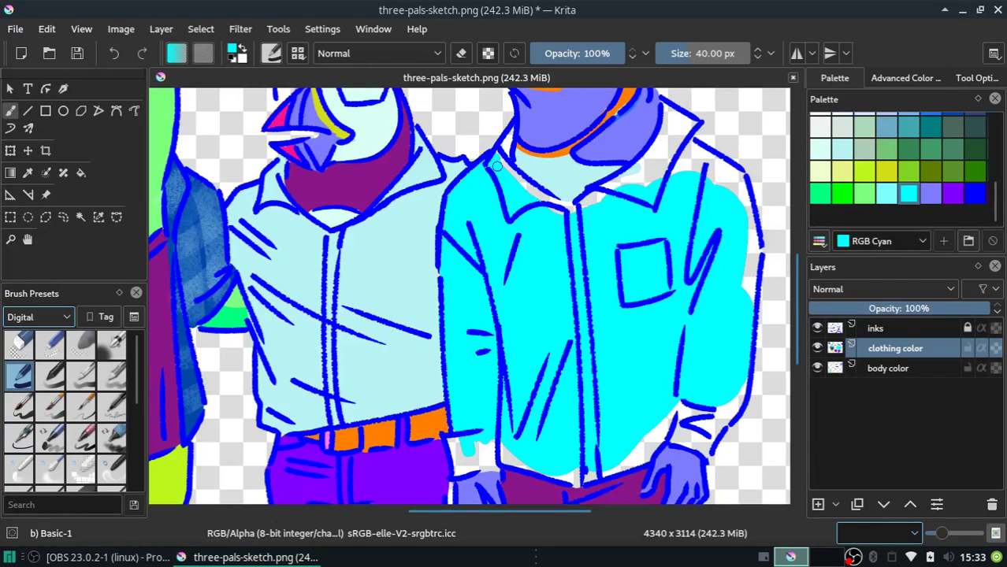
left_click_drag(550, 208, 504, 167)
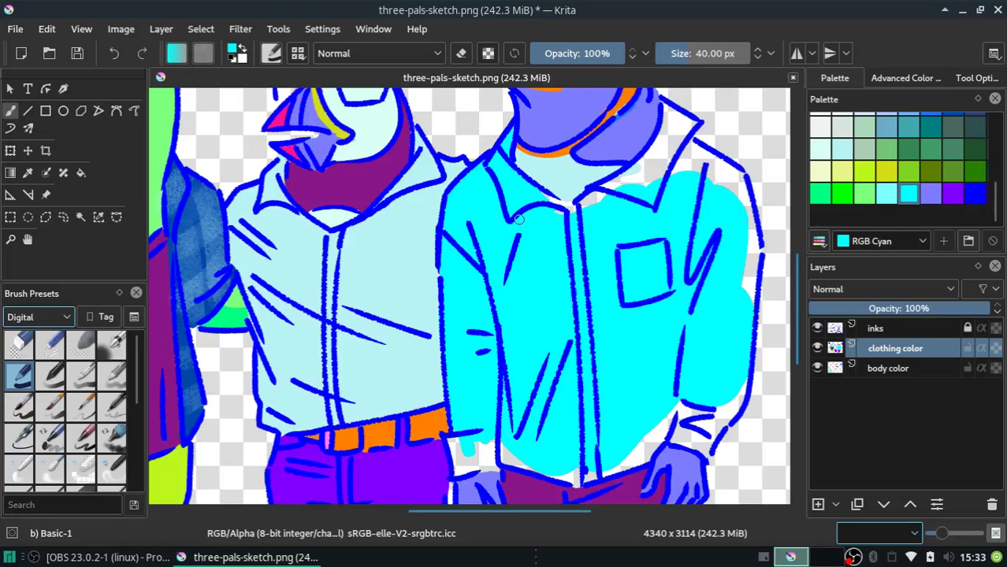
left_click_drag(551, 201, 582, 219)
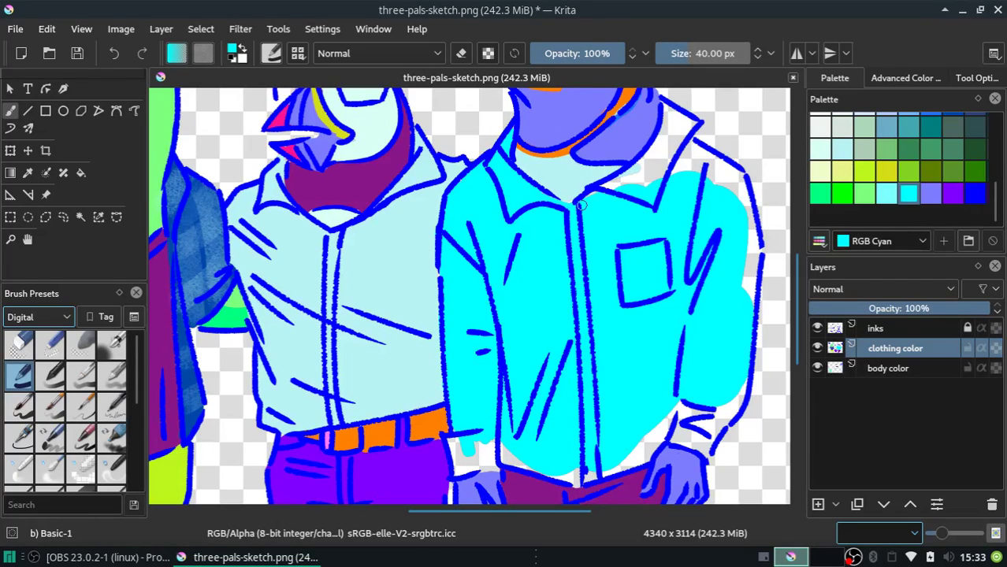
mouse_move(590, 205)
left_mouse_down()
mouse_move(644, 171)
mouse_move(624, 183)
left_mouse_up()
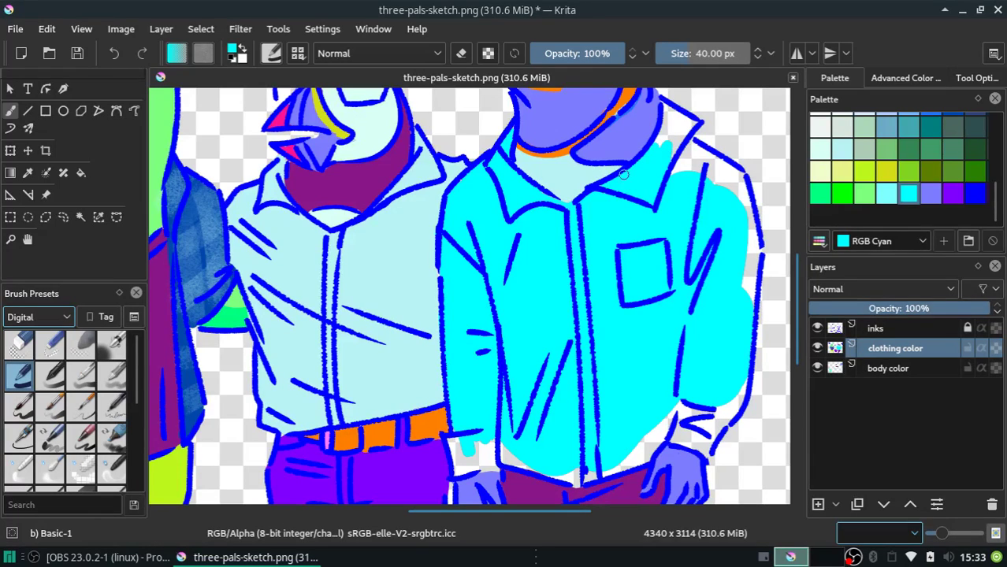
mouse_move(674, 119)
left_mouse_down()
mouse_move(657, 146)
mouse_move(666, 109)
mouse_move(679, 118)
mouse_move(674, 151)
mouse_move(696, 122)
mouse_move(684, 175)
left_mouse_up()
Fill the cyan gaps along the right shoulder, arm outline and sleeve cuff
mouse_move(698, 167)
left_mouse_down()
mouse_move(729, 175)
mouse_move(687, 138)
mouse_move(723, 171)
mouse_move(744, 240)
left_mouse_up()
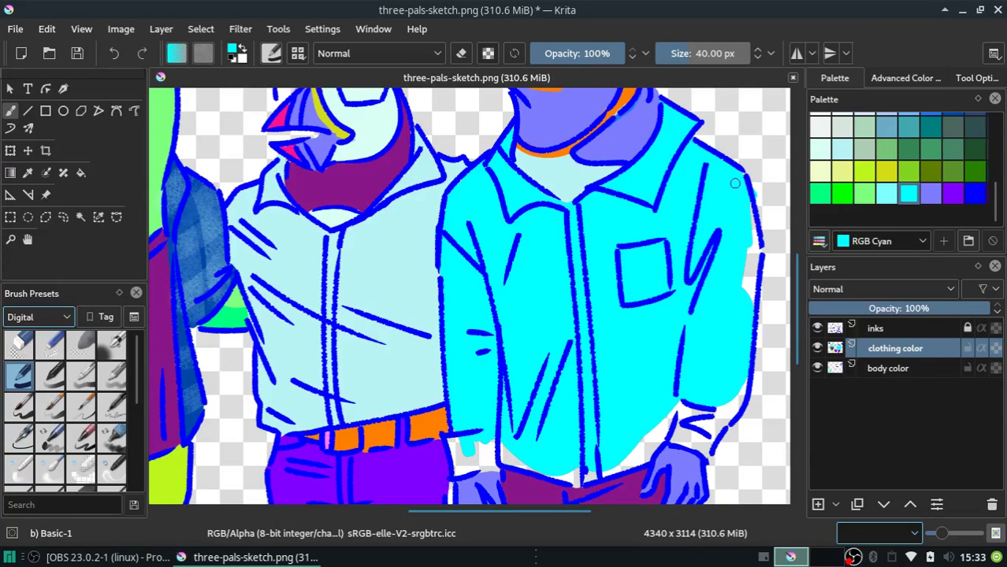
left_click_drag(734, 184, 748, 250)
mouse_move(731, 190)
left_mouse_down()
mouse_move(749, 230)
mouse_move(747, 294)
left_mouse_up()
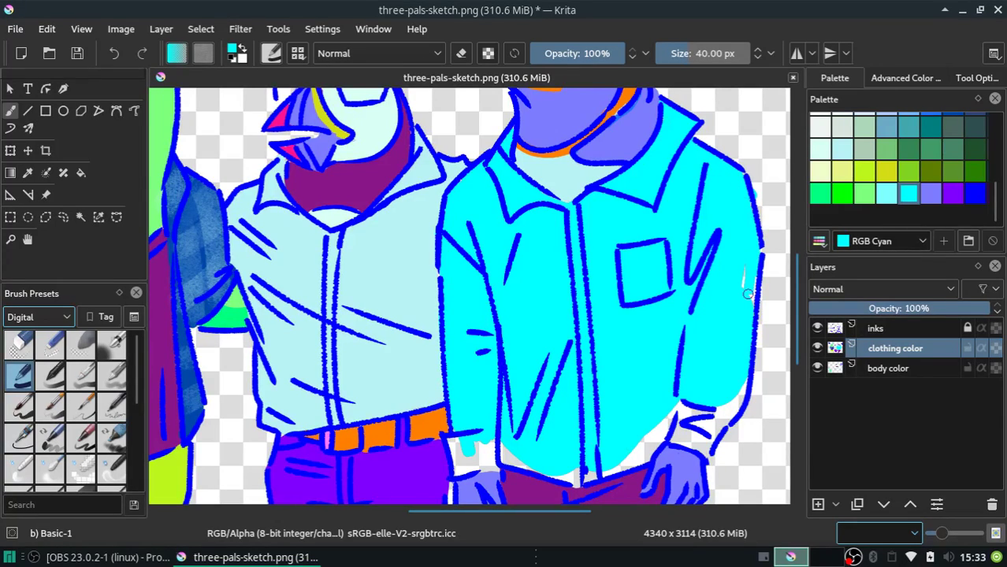
left_click_drag(751, 234, 754, 304)
left_click_drag(683, 396, 688, 434)
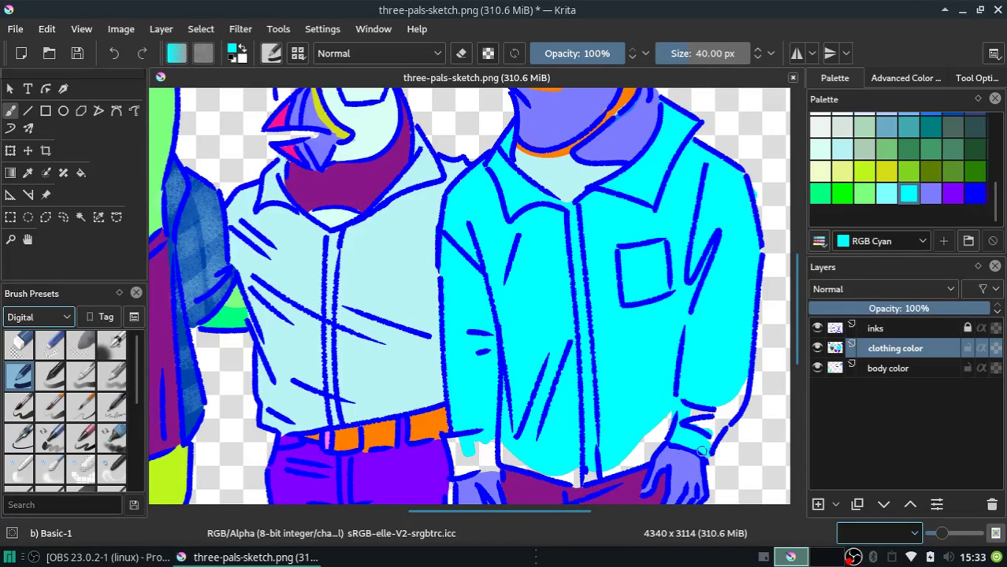
mouse_move(702, 451)
left_mouse_down()
mouse_move(709, 417)
mouse_move(692, 394)
mouse_move(725, 421)
mouse_move(716, 424)
mouse_move(733, 405)
left_mouse_up()
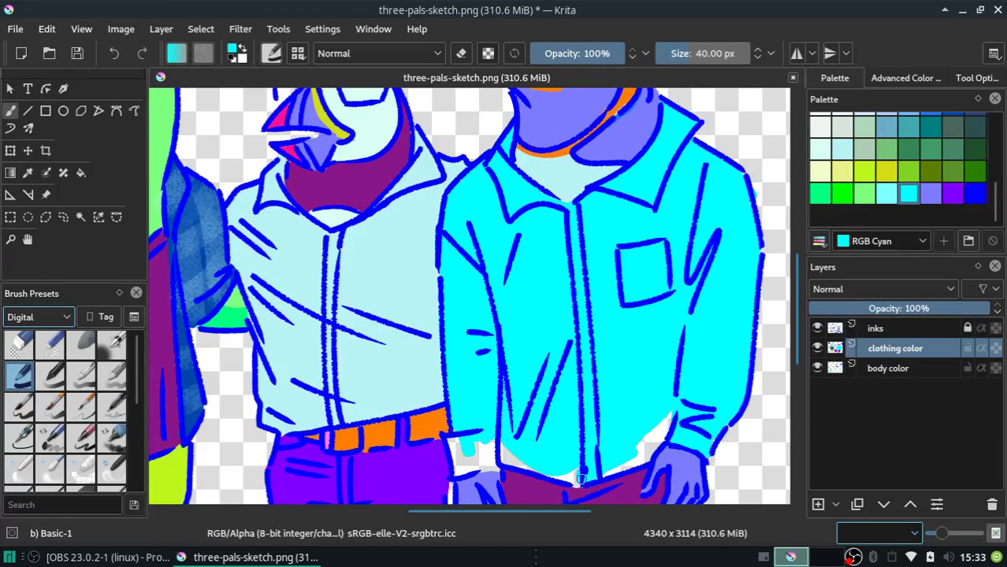
Fill the gaps along the bottom and lower-left hem in cyan, redoing one stroke
mouse_move(584, 476)
left_mouse_down()
mouse_move(651, 422)
mouse_move(669, 427)
left_mouse_up()
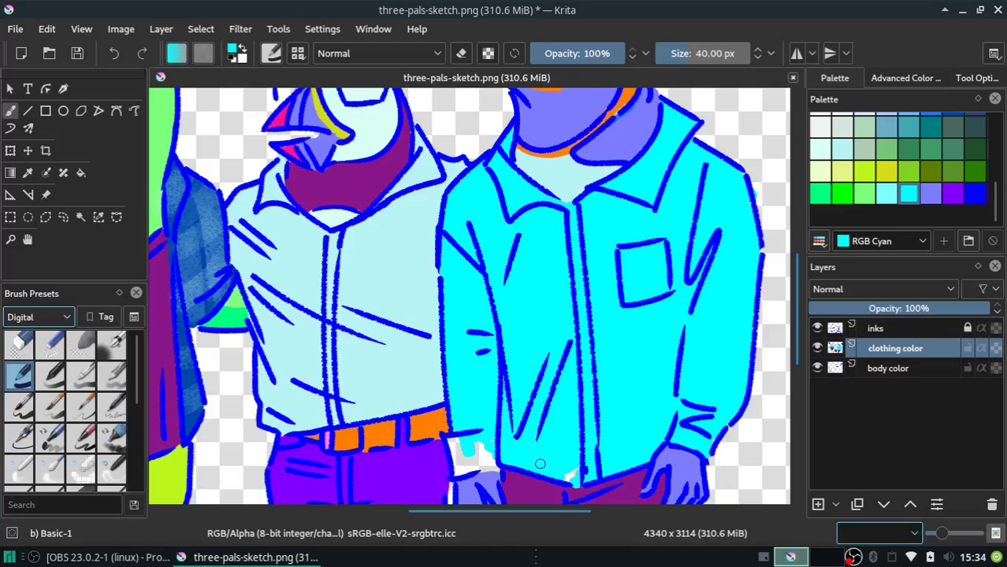
left_click_drag(456, 450, 464, 455)
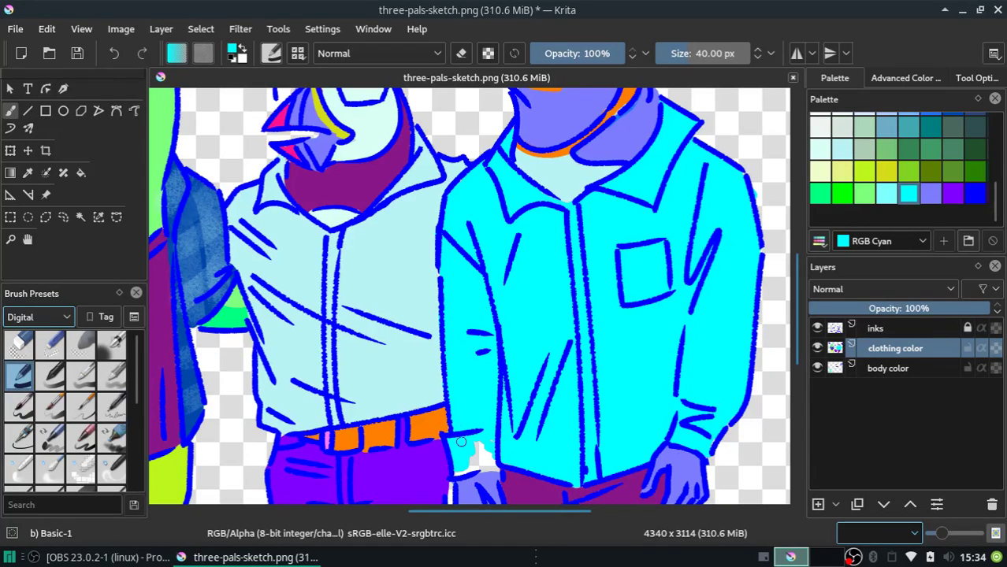
mouse_move(460, 471)
left_mouse_down()
mouse_move(469, 445)
mouse_move(491, 447)
left_mouse_up()
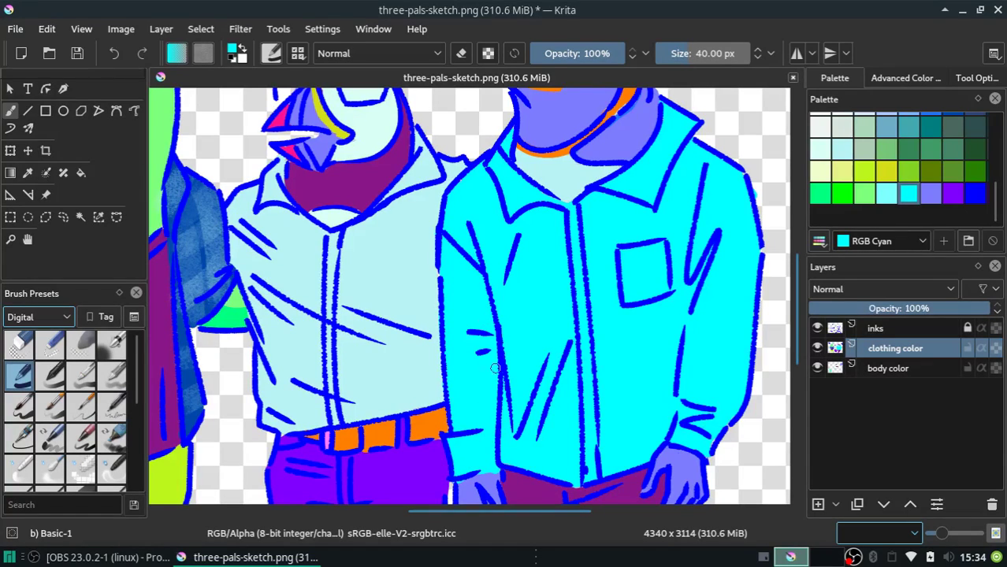
key("ctrl+z")
key("ctrl+z")
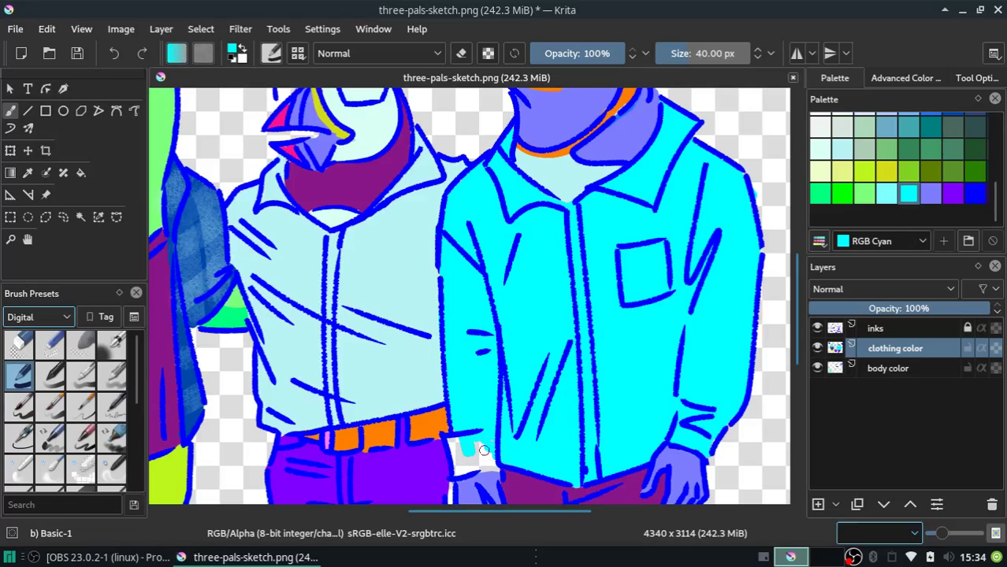
left_click_drag(468, 467, 456, 438)
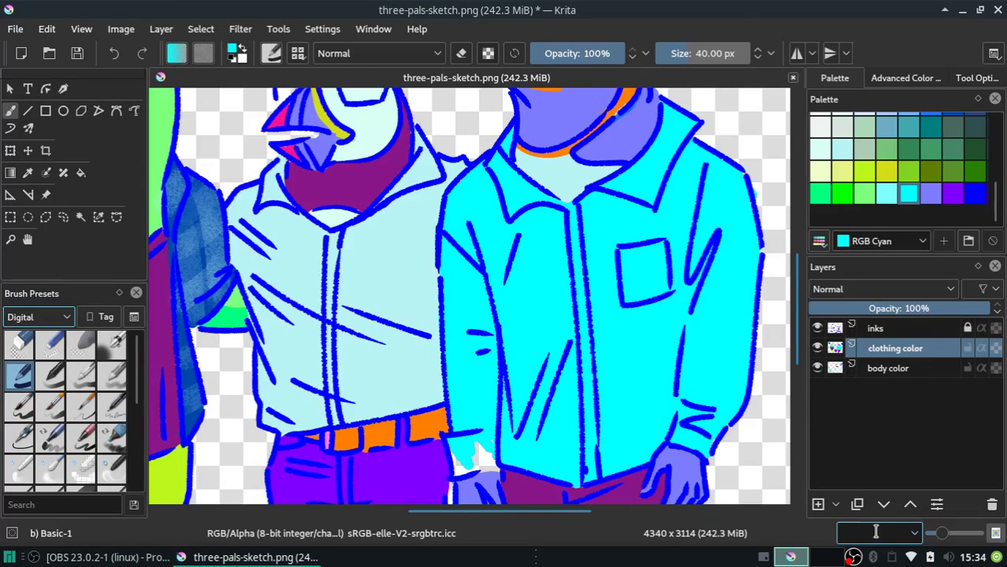
Zoom to 100% and paint the last pale patches near the waist in cyan
left_click(916, 537)
left_click(866, 415)
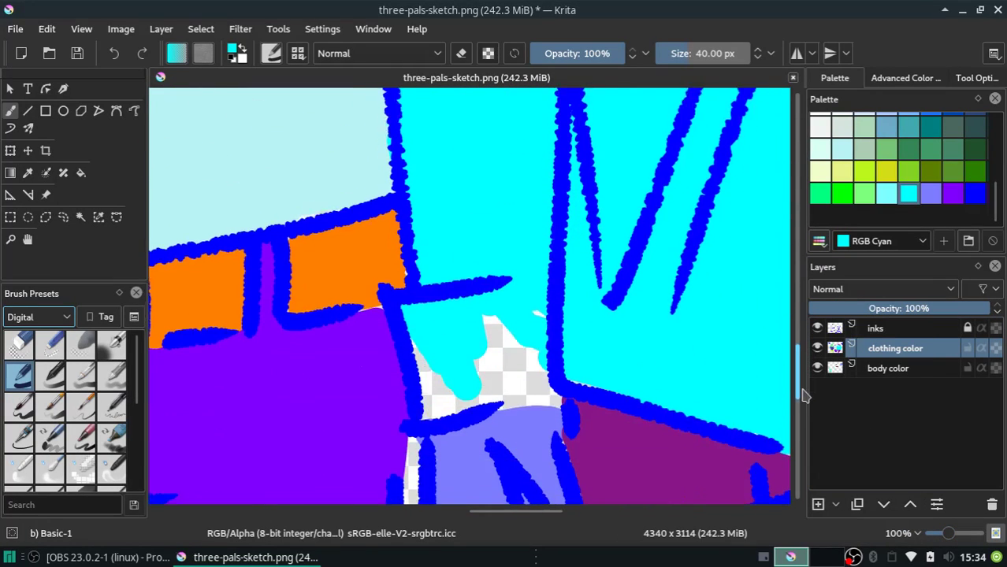
left_click_drag(798, 339, 798, 397)
mouse_move(414, 311)
left_mouse_down()
mouse_move(460, 376)
mouse_move(535, 363)
mouse_move(484, 372)
left_mouse_up()
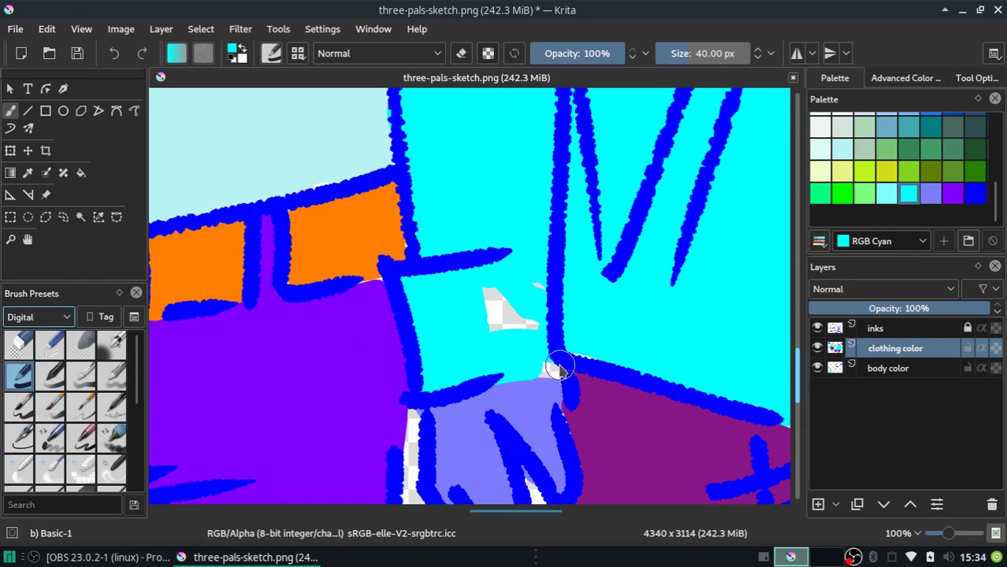
left_click_drag(602, 351, 498, 278)
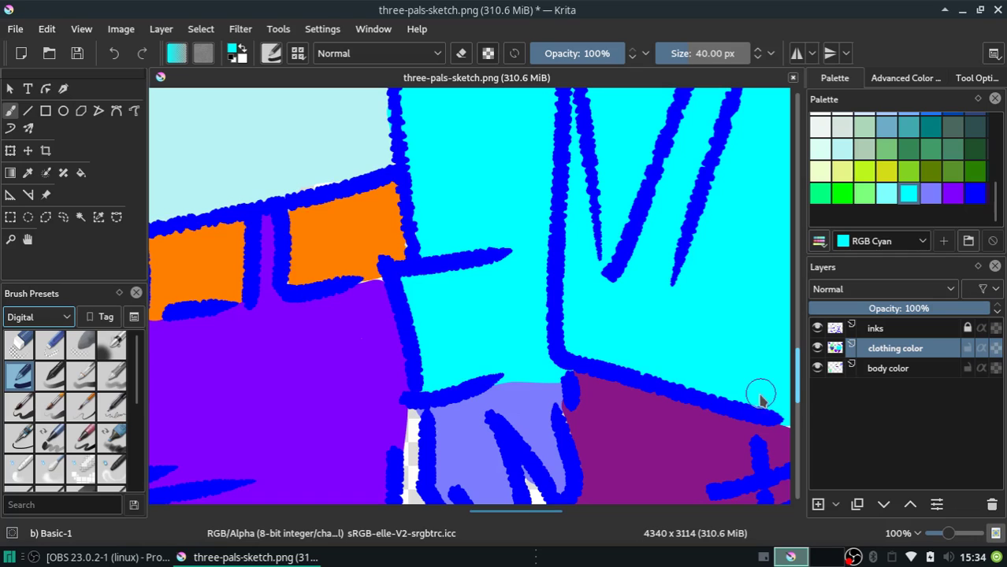
Zoom out to 50% and scroll up to the puffin's and penguin's heads
left_click(911, 534)
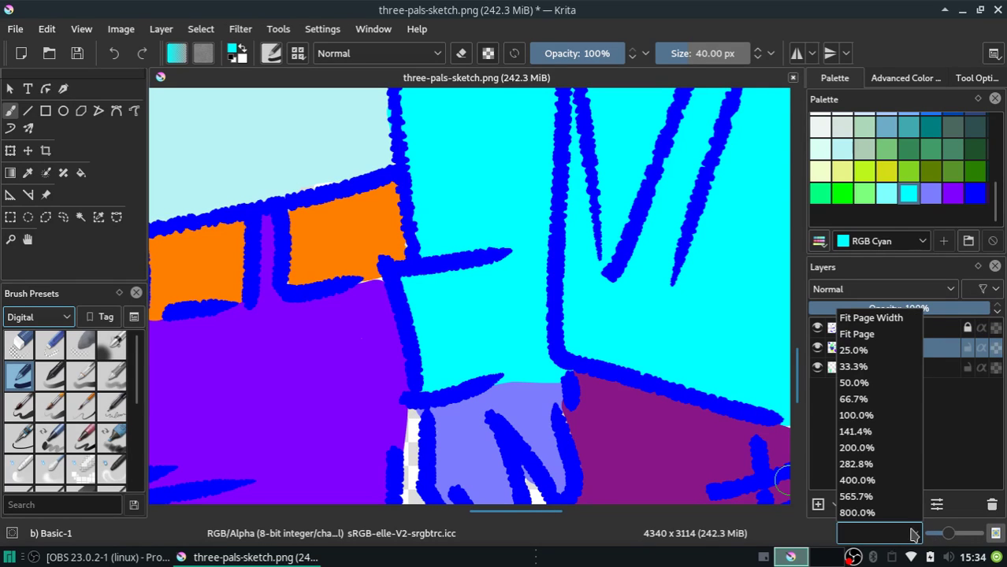
left_click(854, 399)
left_click(866, 533)
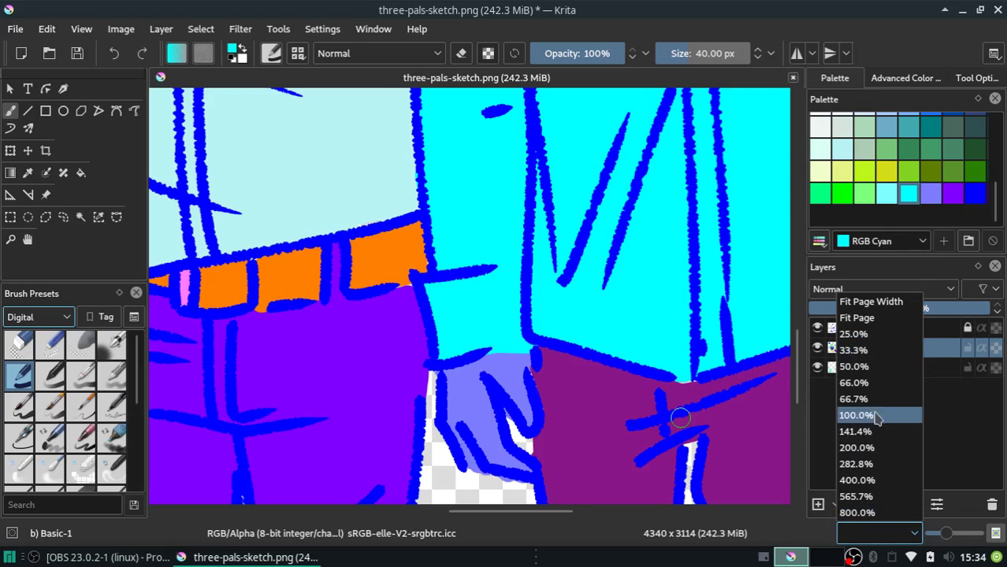
left_click(859, 367)
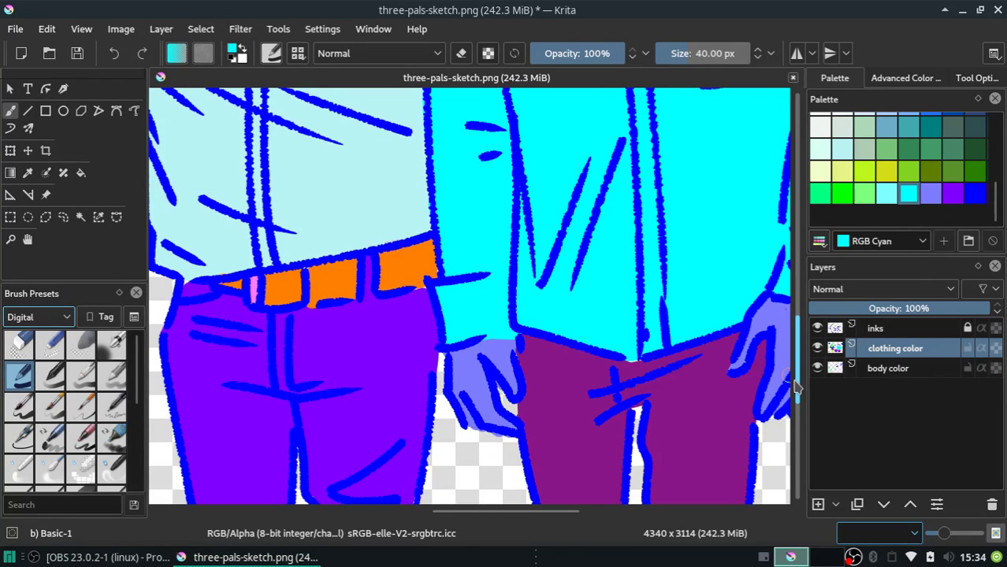
left_click_drag(795, 386, 786, 292)
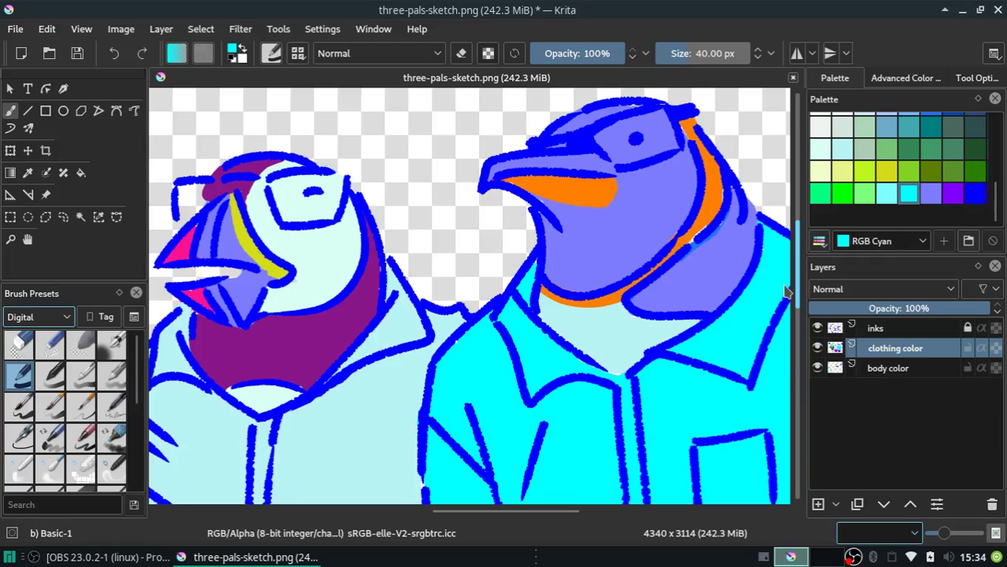
Paint dim-Blue over the top of the penguin's head on the clothing color layer
scroll(786, 291, "up", 1)
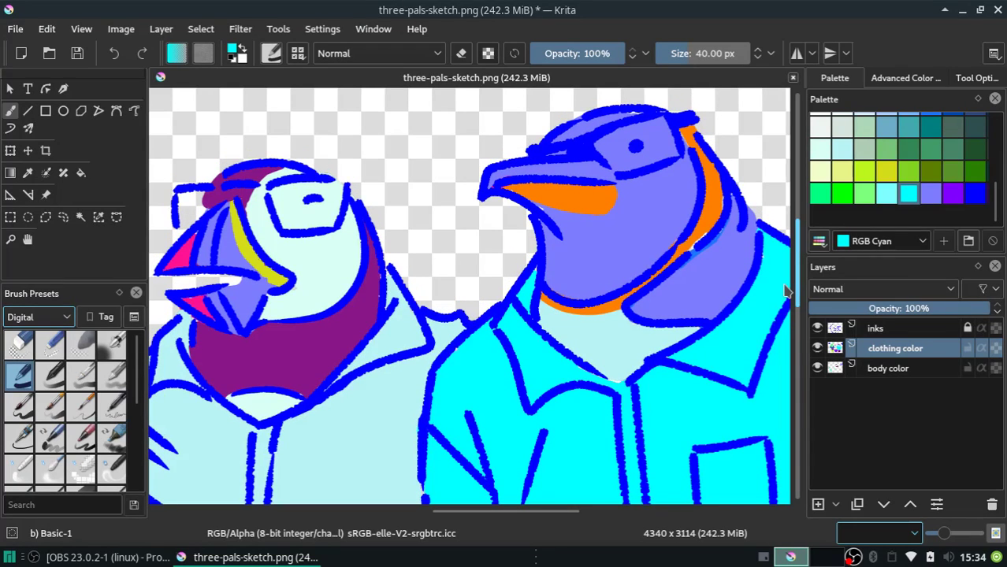
left_click(934, 194)
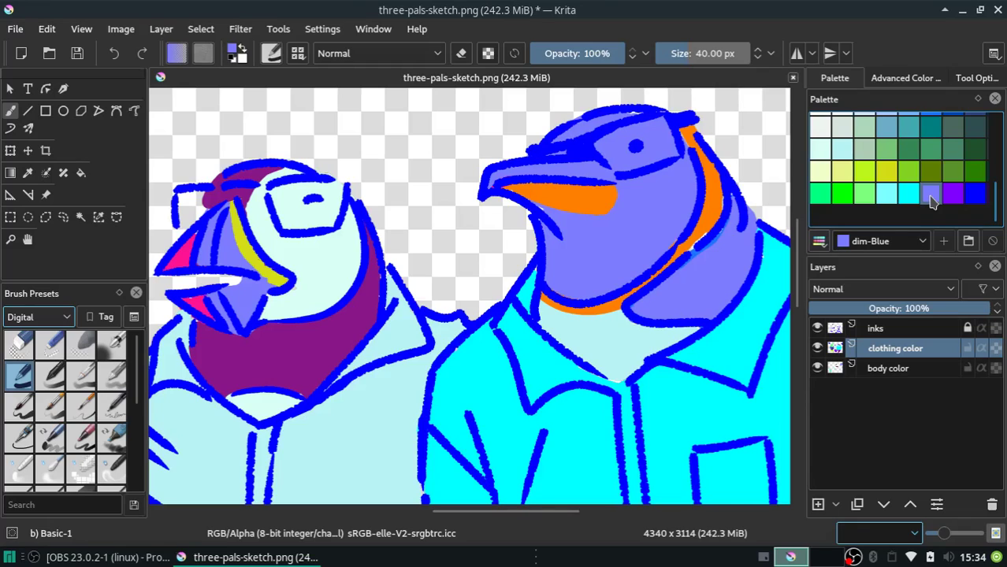
left_click_drag(622, 117, 650, 106)
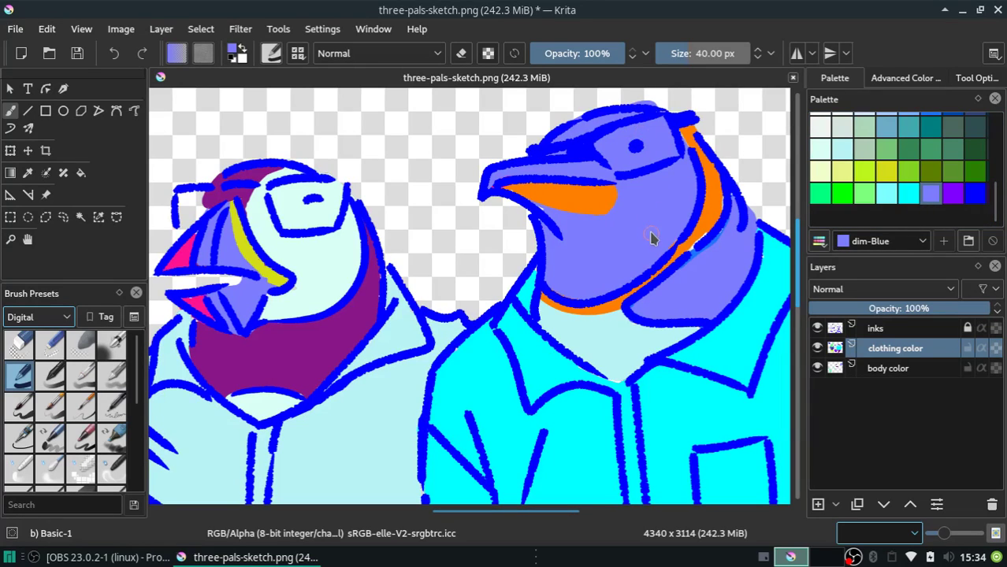
left_click(914, 368)
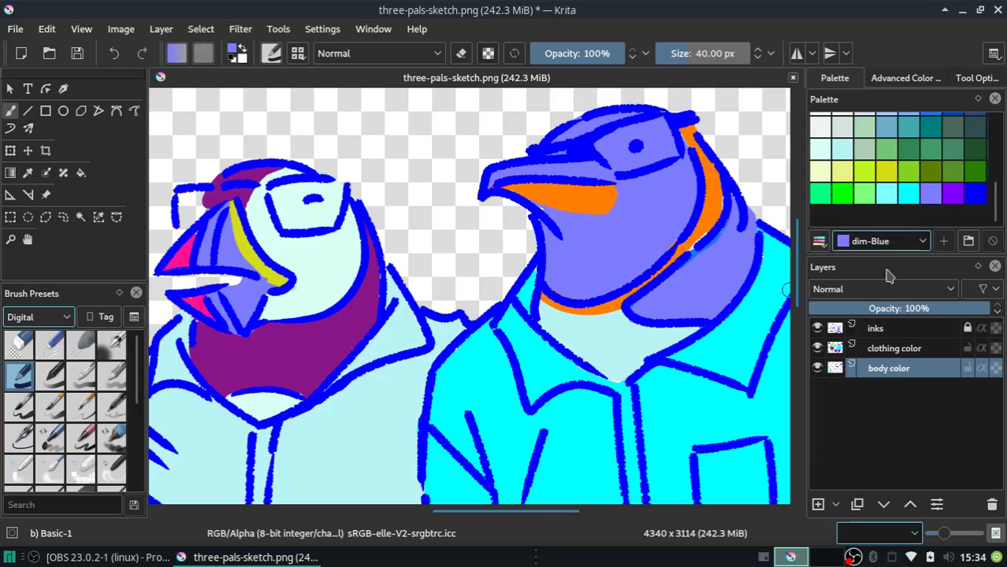
left_click(907, 348)
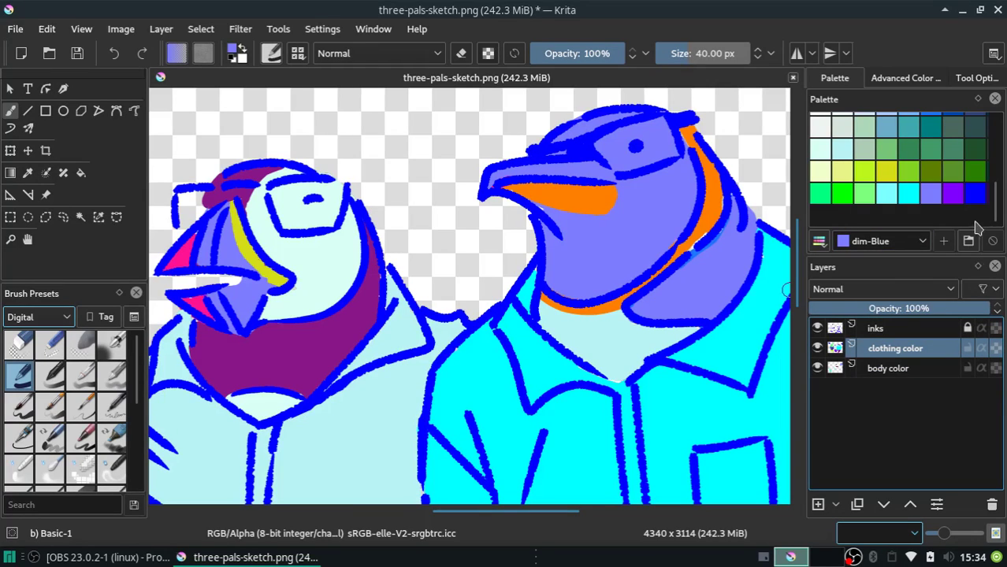
left_click_drag(997, 202, 996, 186)
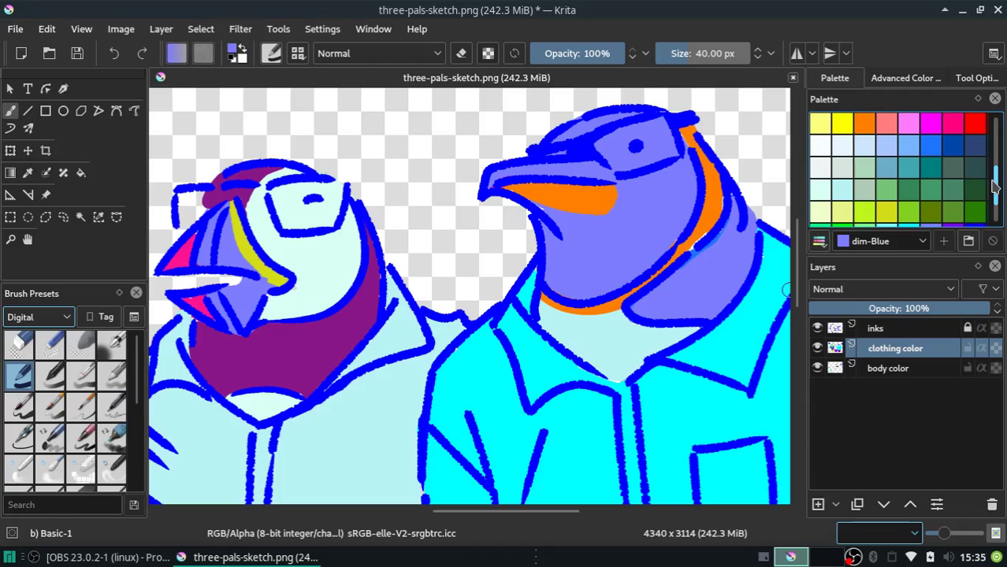
Fill the penguin's glasses with Bright steel blue, redoing an oversized patch
left_click(886, 145)
mouse_move(649, 135)
left_mouse_down()
mouse_move(619, 144)
mouse_move(614, 160)
left_mouse_up()
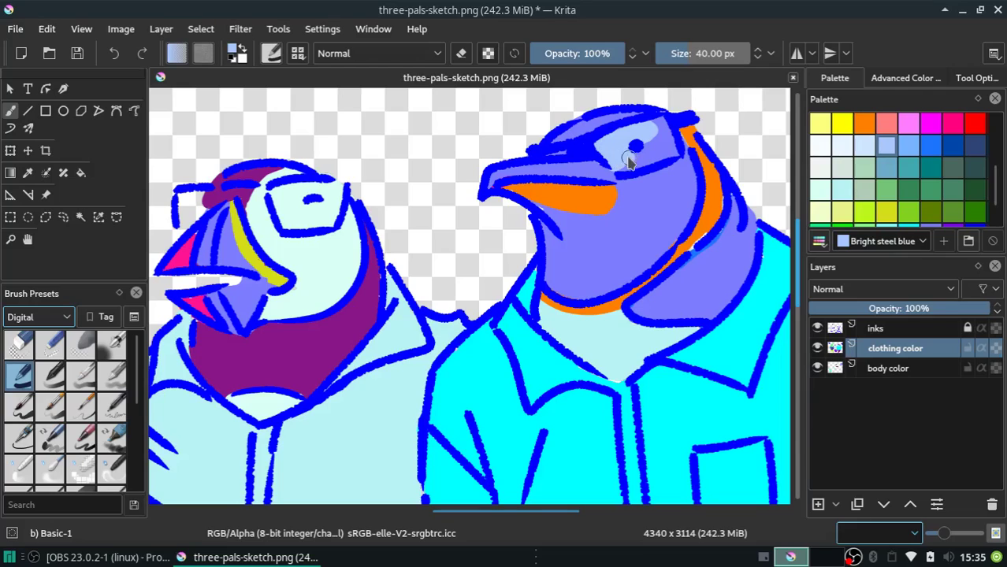
key("ctrl+z")
left_click_drag(627, 169, 600, 148)
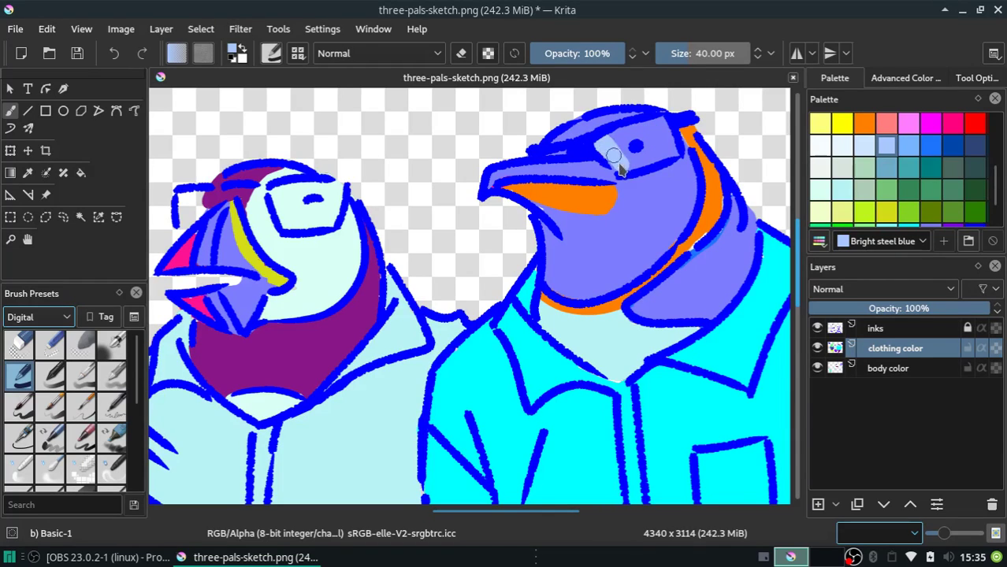
mouse_move(654, 128)
left_mouse_down()
mouse_move(618, 142)
mouse_move(616, 156)
mouse_move(654, 138)
mouse_move(661, 146)
mouse_move(618, 164)
mouse_move(654, 154)
mouse_move(666, 130)
left_mouse_up()
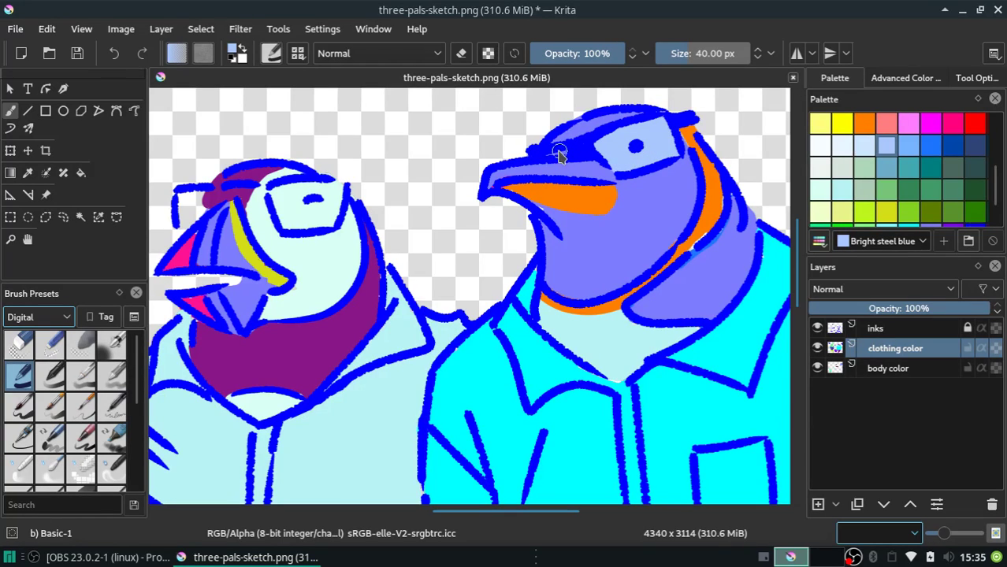
Fill and touch up the puffin's glasses in Bright steel blue
mouse_move(272, 201)
left_mouse_down()
mouse_move(283, 197)
mouse_move(298, 230)
mouse_move(283, 213)
mouse_move(304, 197)
mouse_move(271, 189)
mouse_move(334, 193)
mouse_move(307, 193)
mouse_move(303, 221)
mouse_move(332, 215)
left_mouse_up()
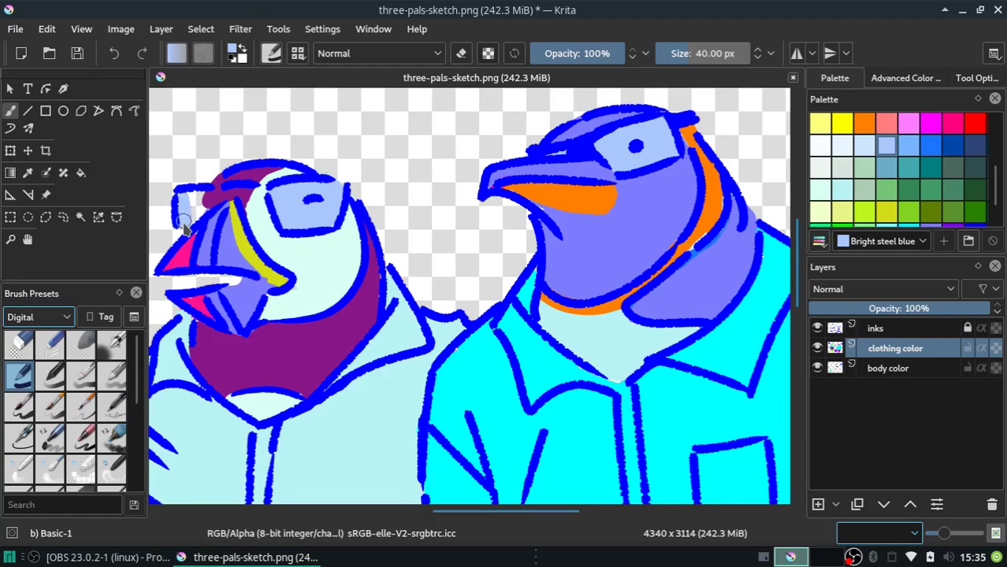
mouse_move(187, 206)
left_mouse_down()
mouse_move(191, 218)
mouse_move(208, 199)
left_mouse_up()
left_click_drag(208, 198, 223, 197)
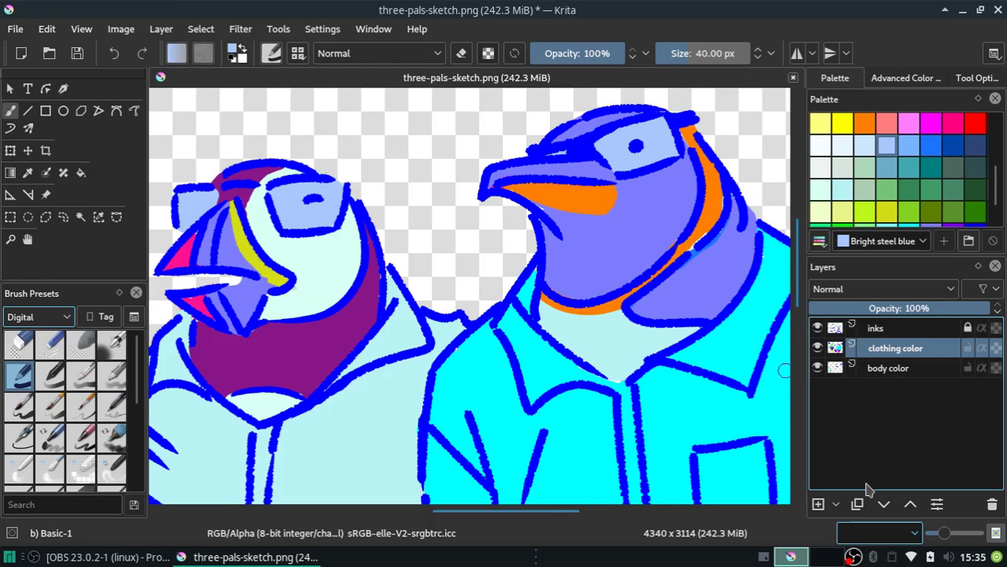
left_click(914, 533)
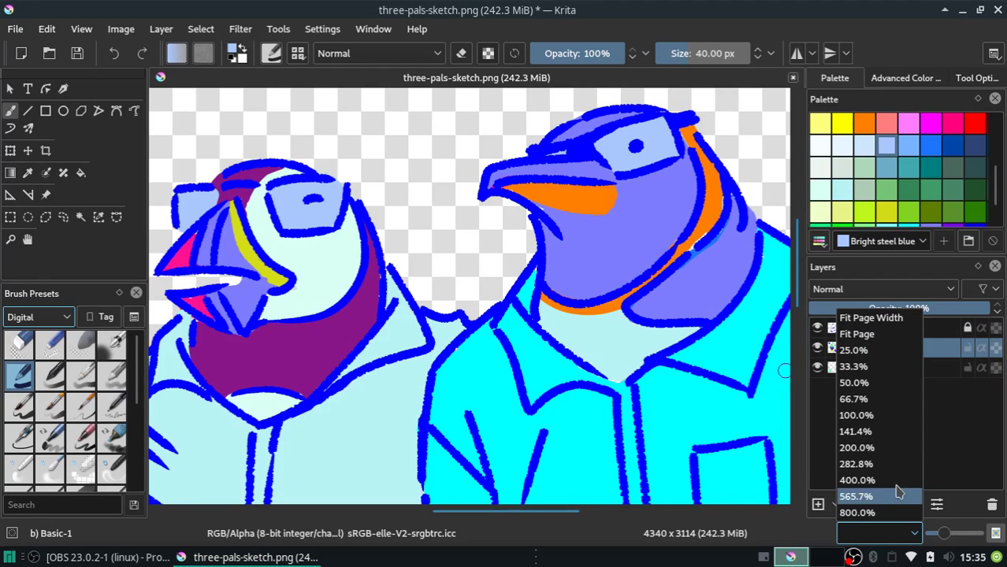
Fit the whole drawing to the page width and cancel the PNG save options
left_click(877, 320)
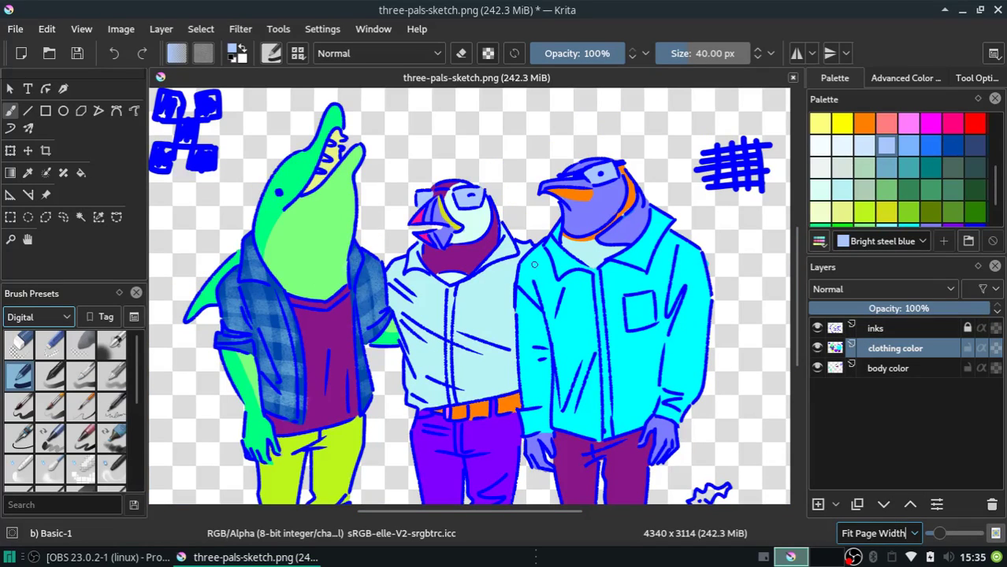
key("ctrl+s")
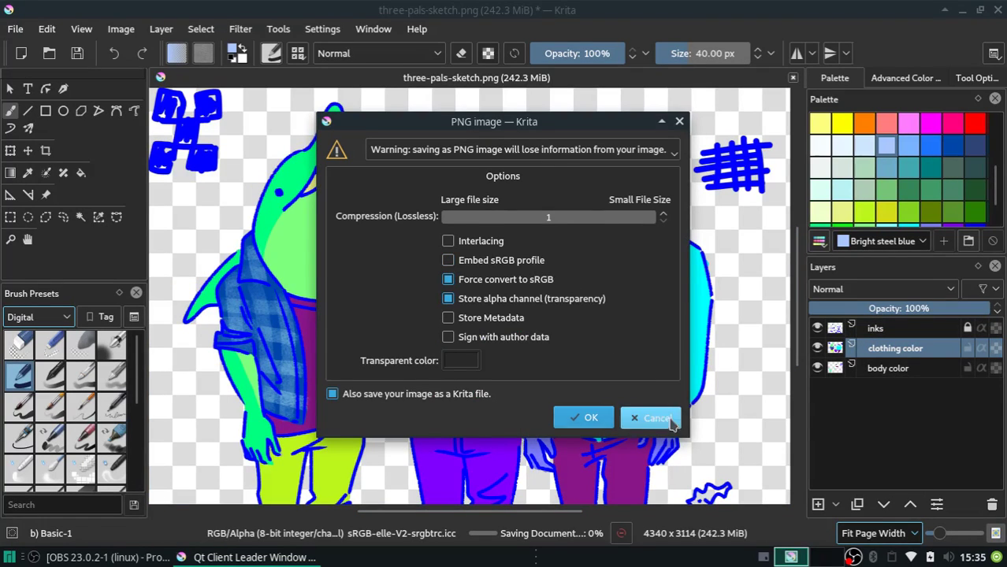
left_click(670, 422)
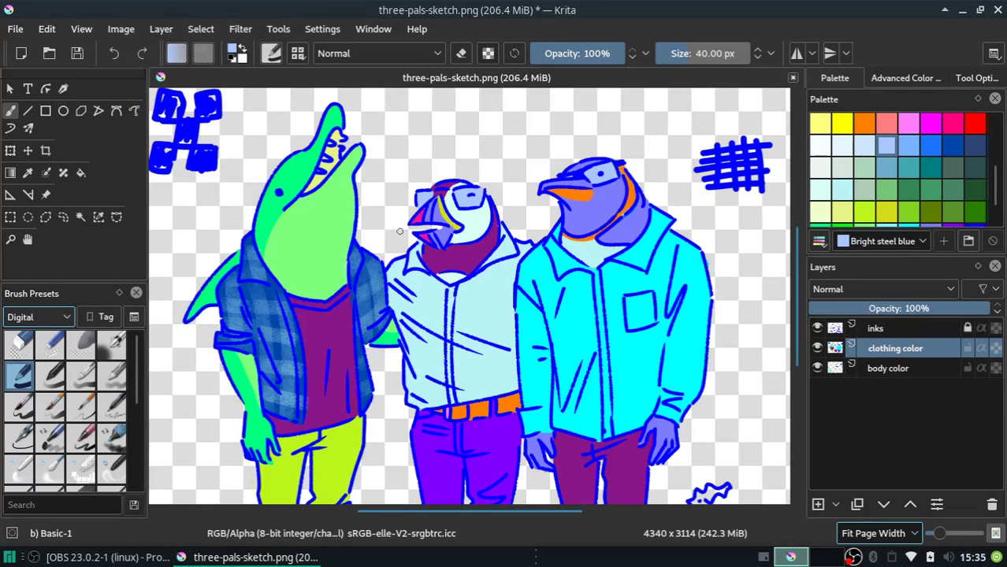
left_click(15, 29)
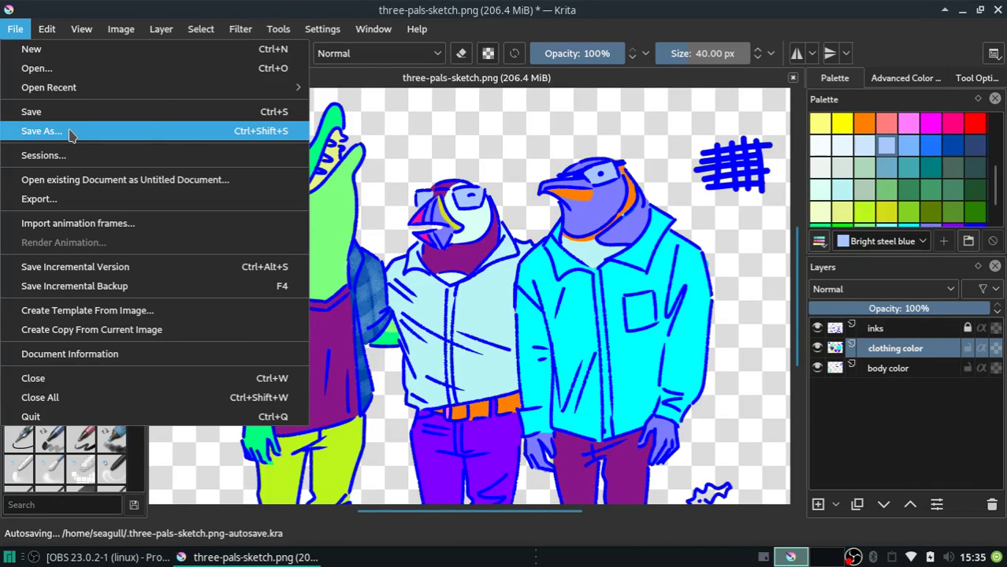
Save as a Krita document over the existing three-pals-sketch.png.kra
left_click(41, 131)
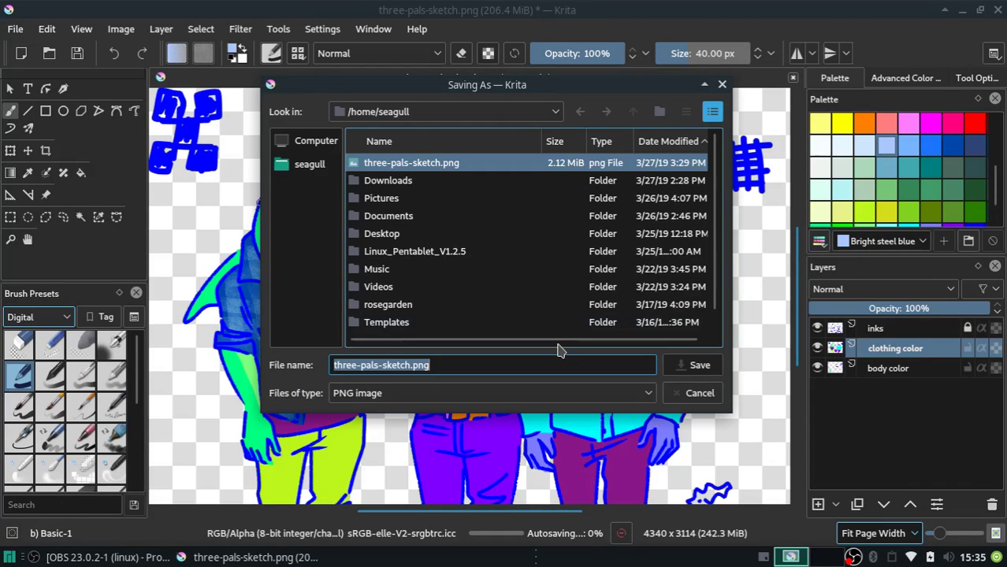
left_click(646, 393)
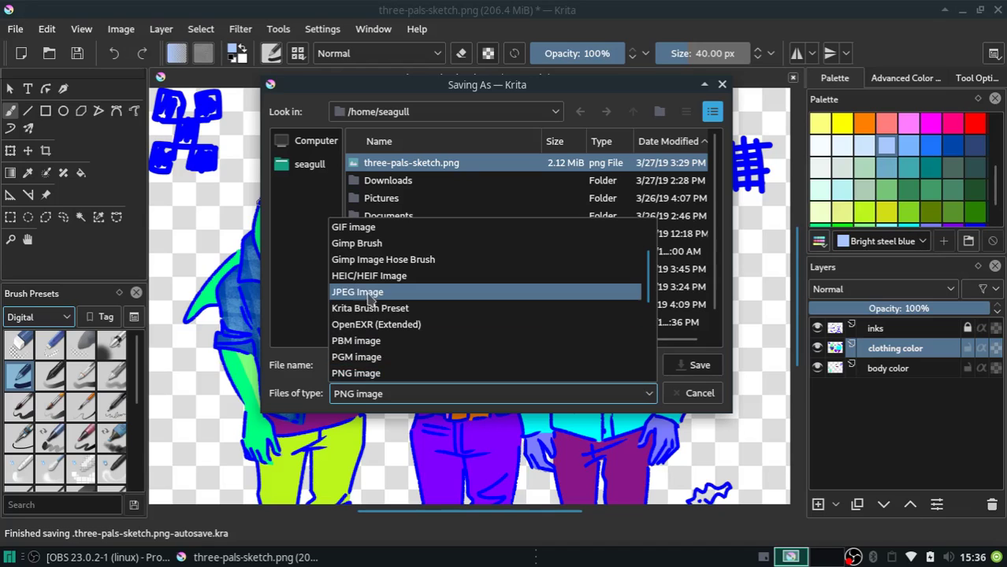
scroll(651, 293, "up", 2)
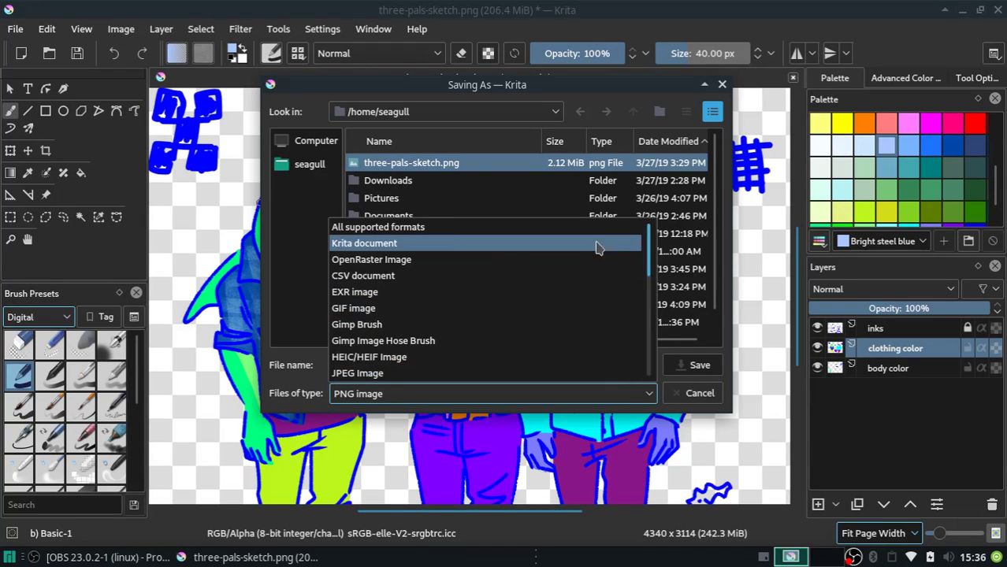
left_click(451, 249)
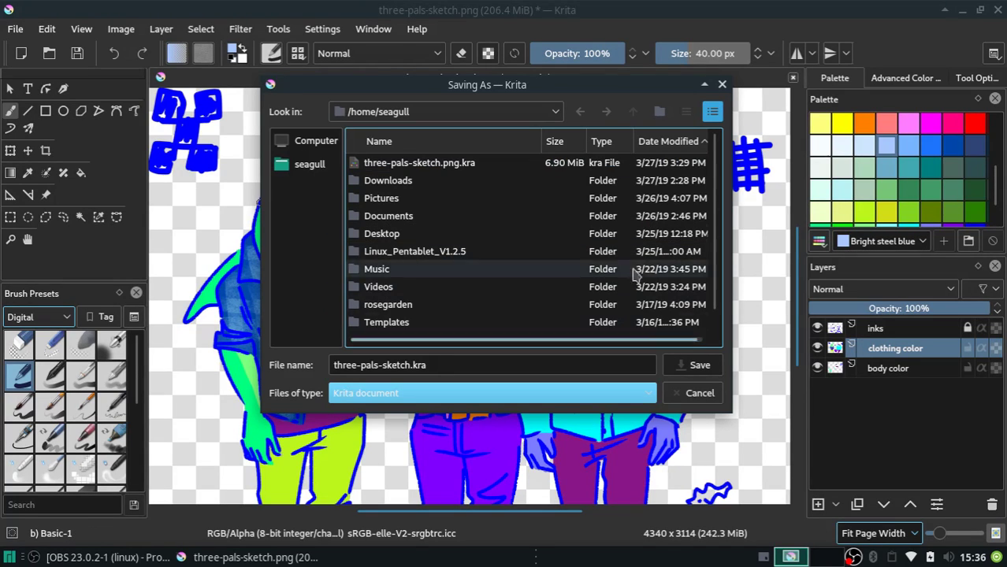
left_click(543, 163)
left_click(699, 365)
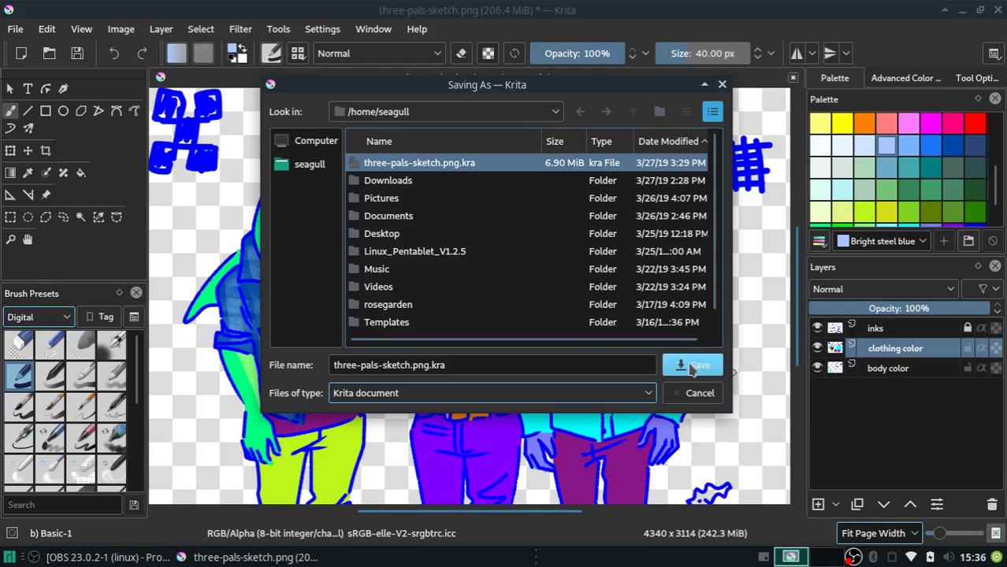
left_click(515, 260)
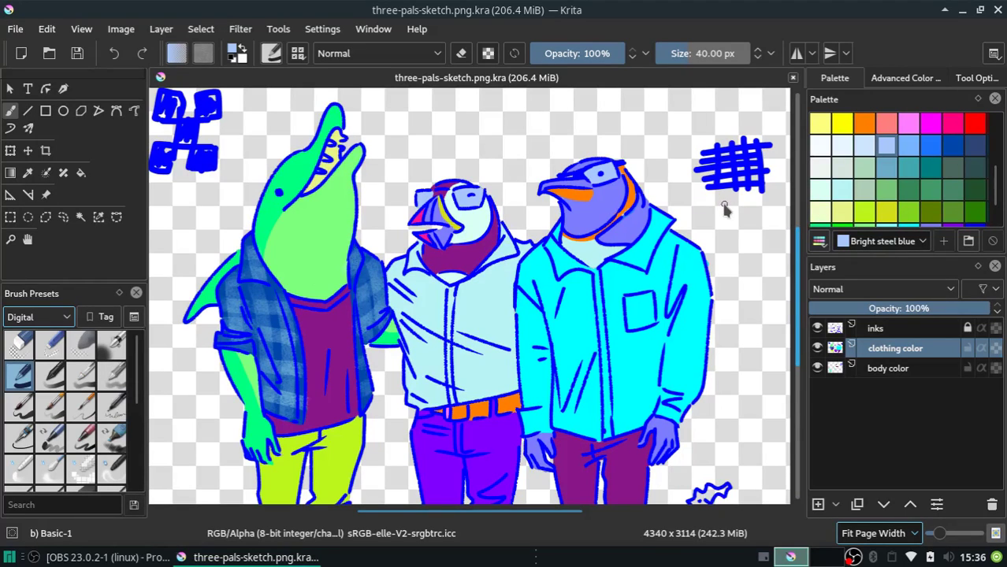
Paint a coral stroke down the penguin's head edge and pick the Pencil-6 Quick Shade brush
left_click(864, 124)
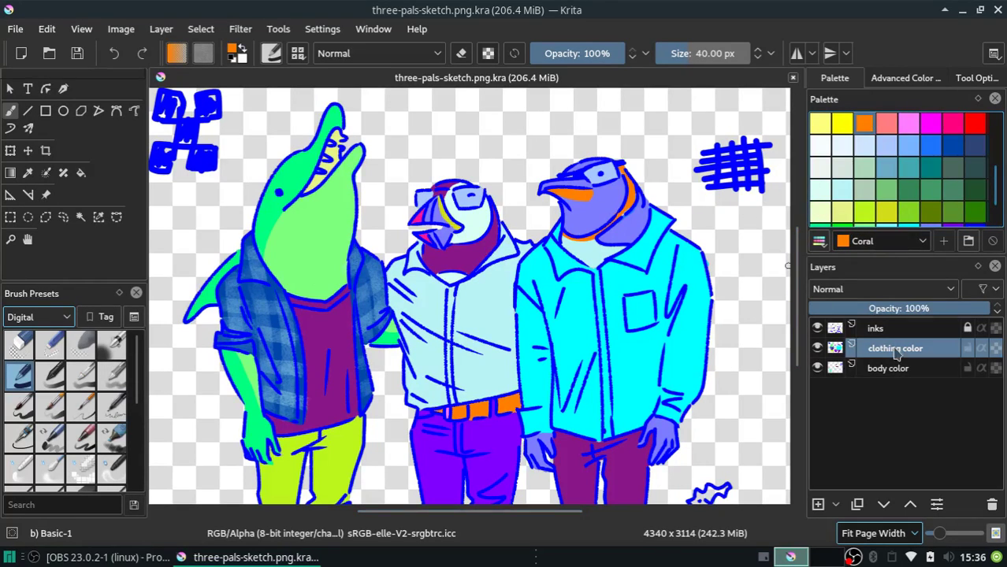
left_click_drag(628, 173, 630, 208)
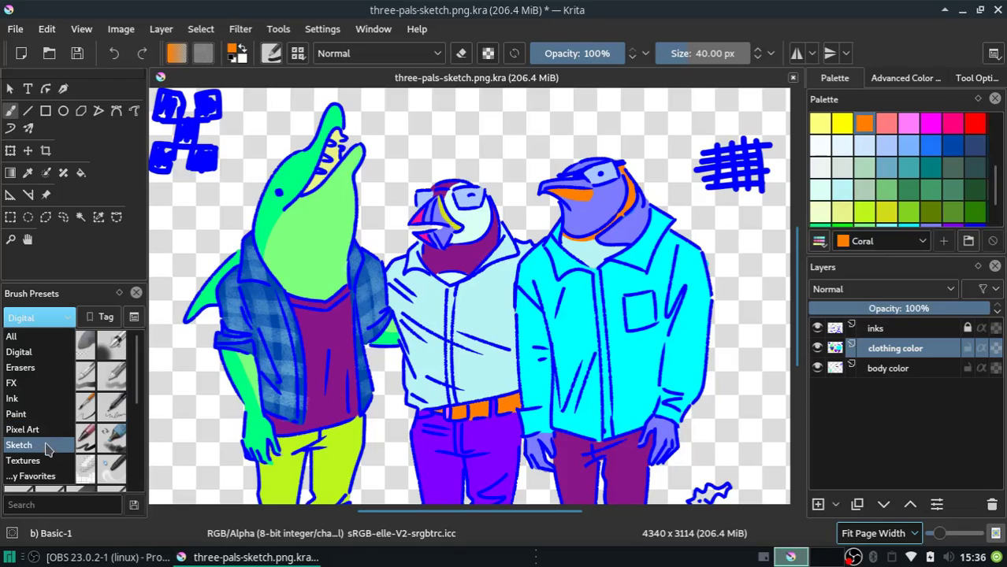
left_click(43, 446)
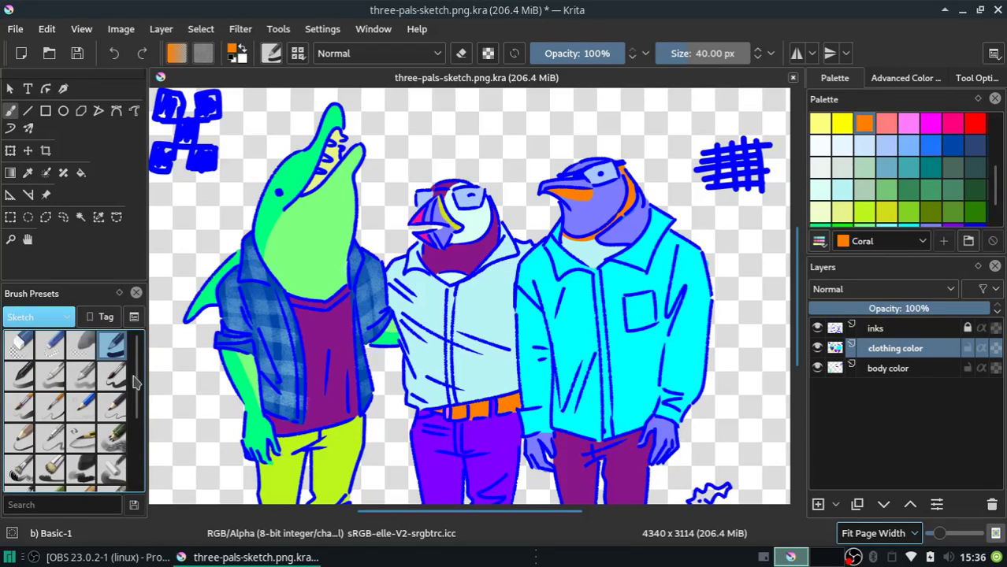
scroll(136, 386, "down", 1)
left_click(113, 408)
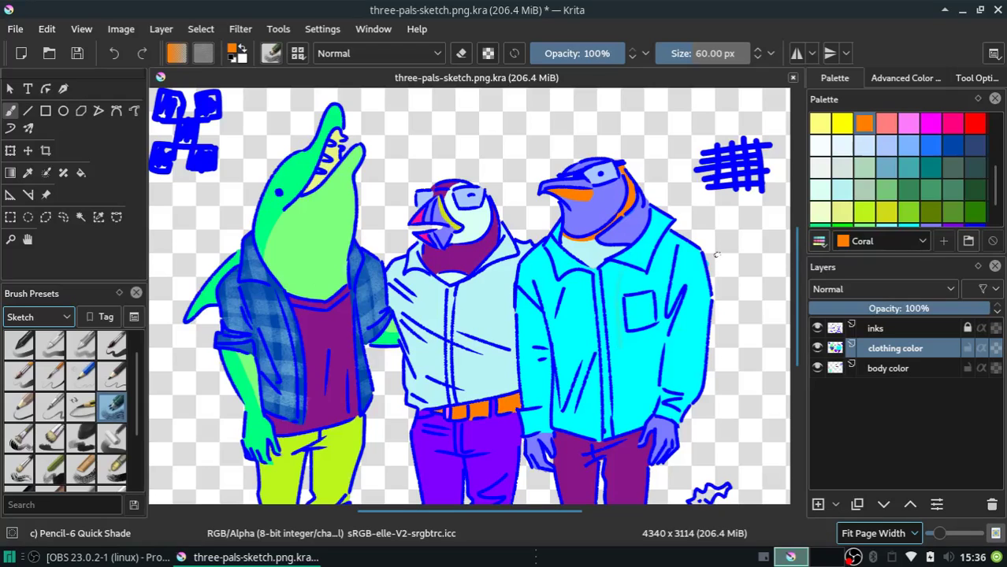
Test a green-yellow Chalk Grainy stroke on the jacket, then undo it
left_click(864, 211)
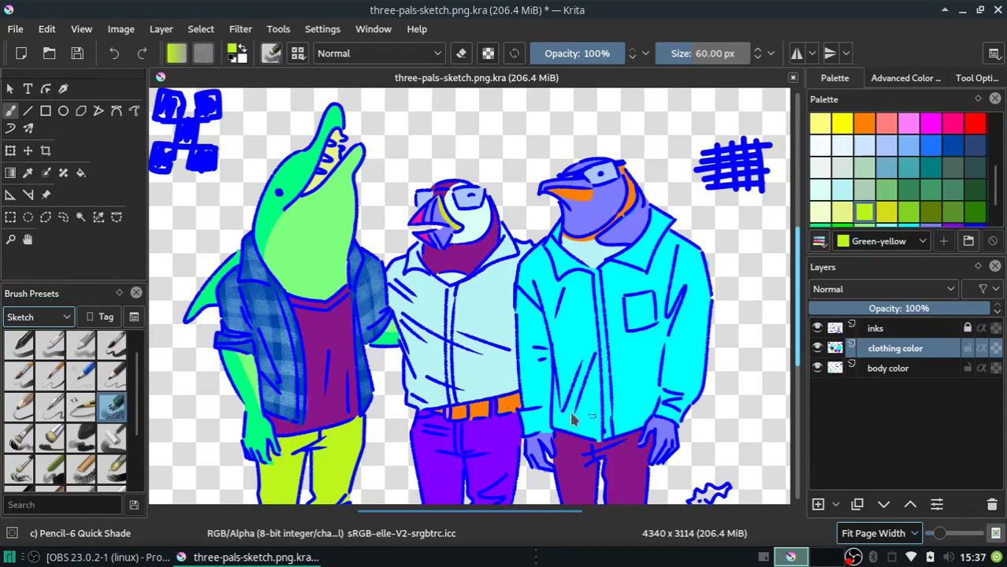
left_click(82, 469)
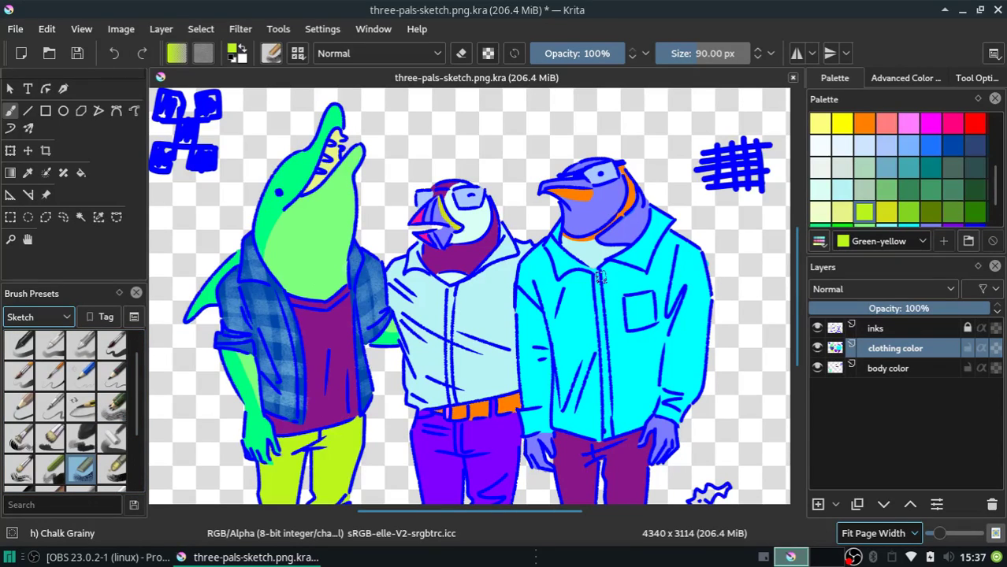
left_click_drag(610, 275, 628, 405)
key("ctrl+z")
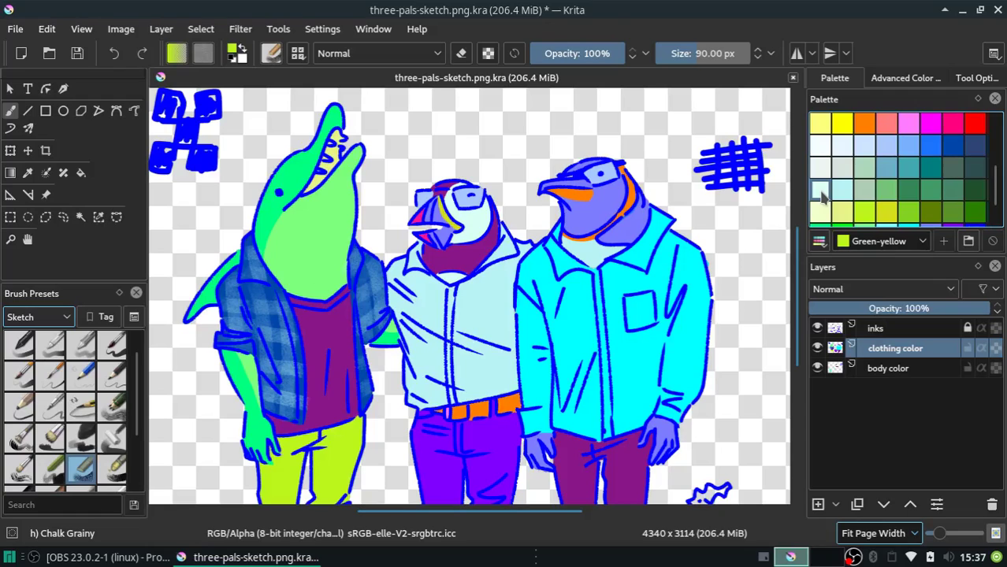
Try Diamond and cold white swatches, then test an RGB Blue stroke and undo it
left_click(820, 192)
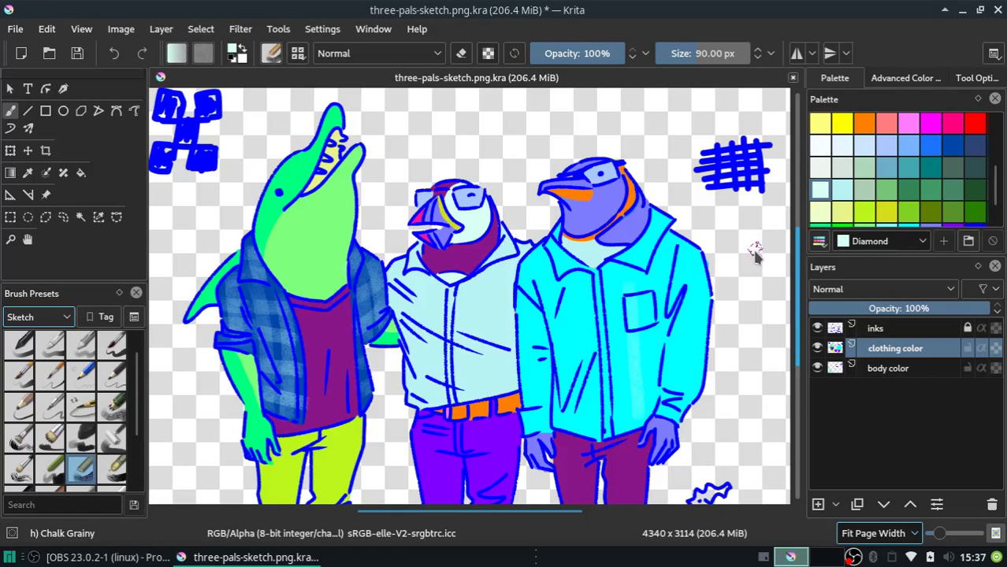
left_click(820, 146)
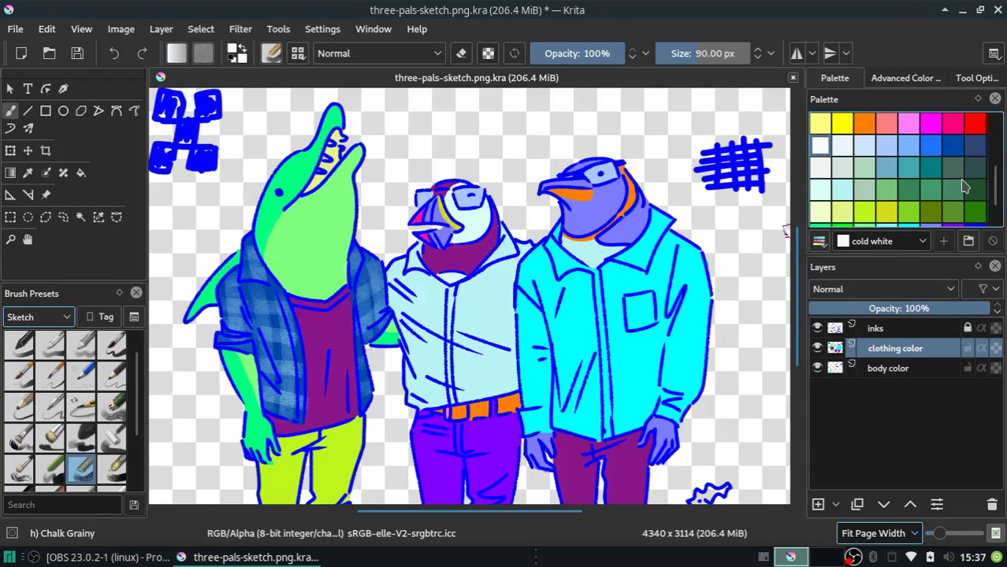
left_click(996, 206)
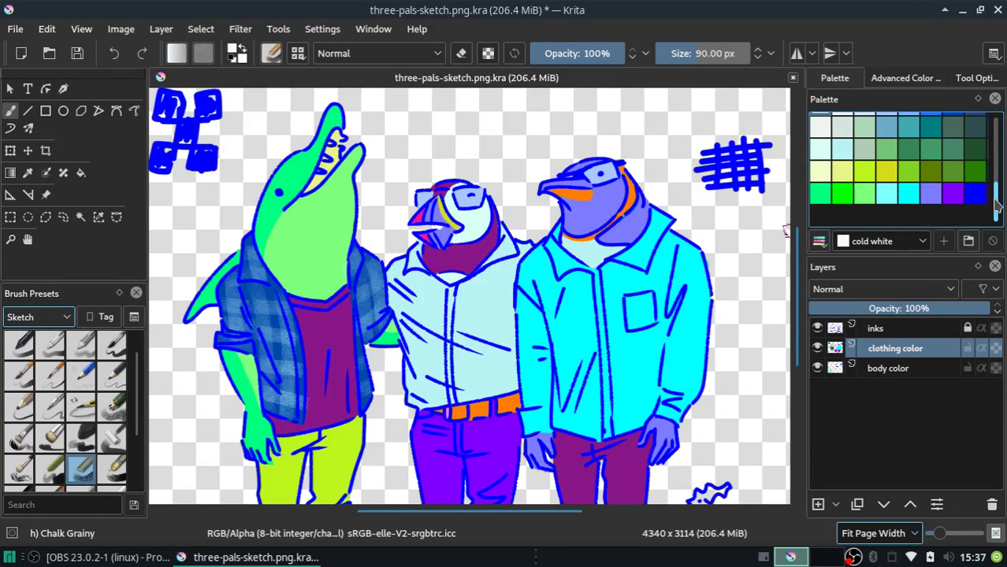
left_click(974, 193)
left_click_drag(607, 268, 630, 410)
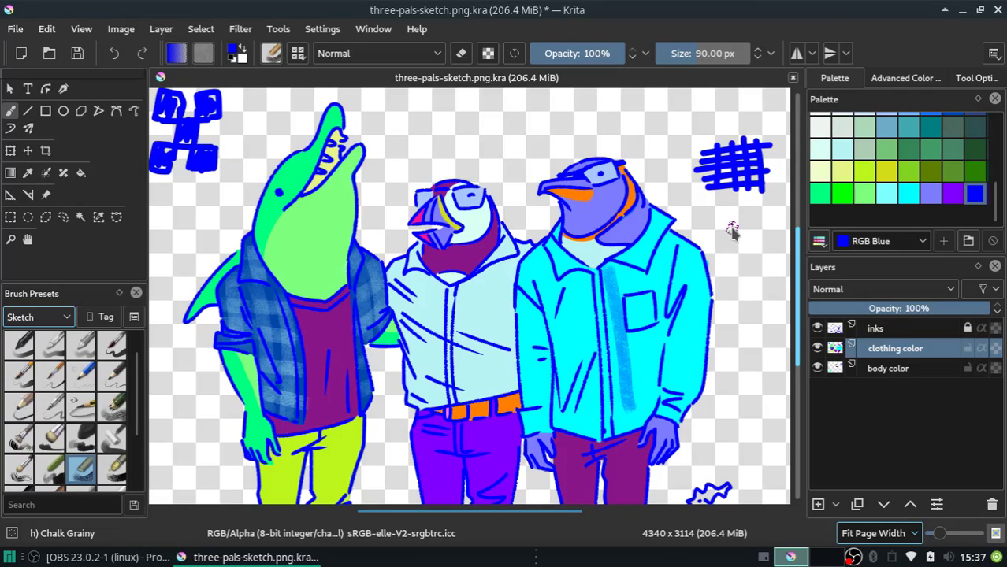
key("ctrl+z")
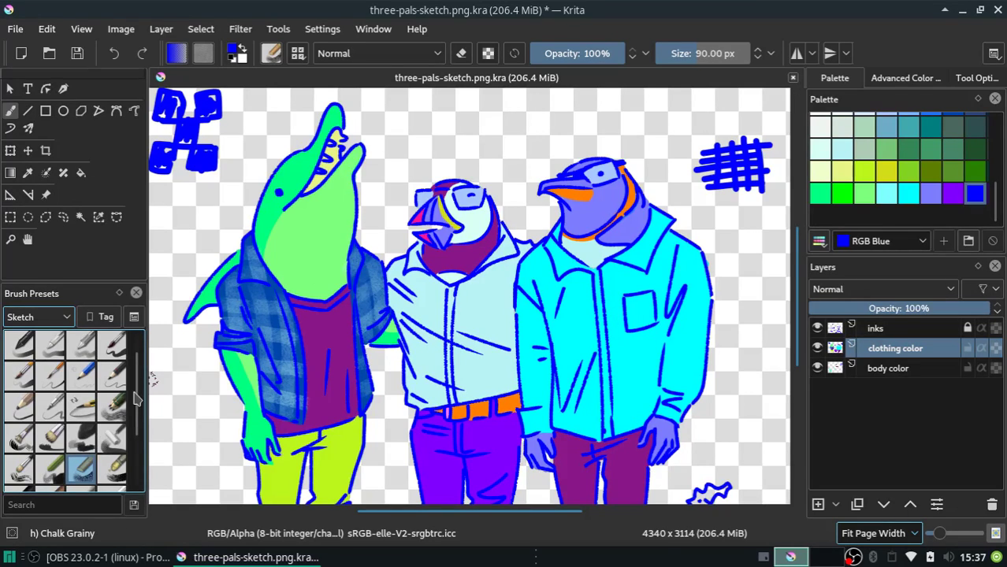
Test and undo a Chalk Soft stroke, then return to Chalk Grainy at 45 px
scroll(140, 426, "down", 2)
left_click(111, 406)
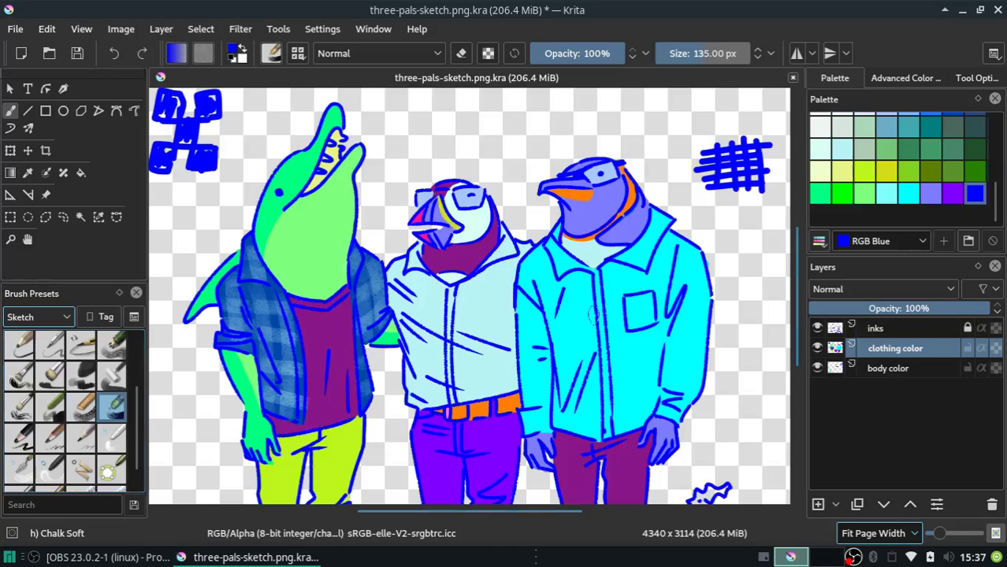
left_click_drag(573, 287, 580, 403)
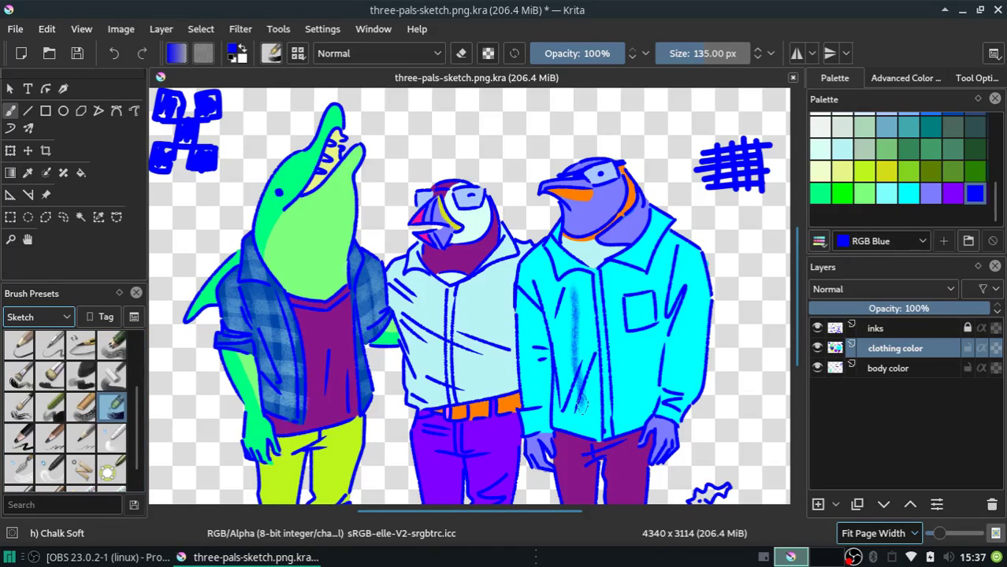
key("ctrl+z")
left_click(80, 405)
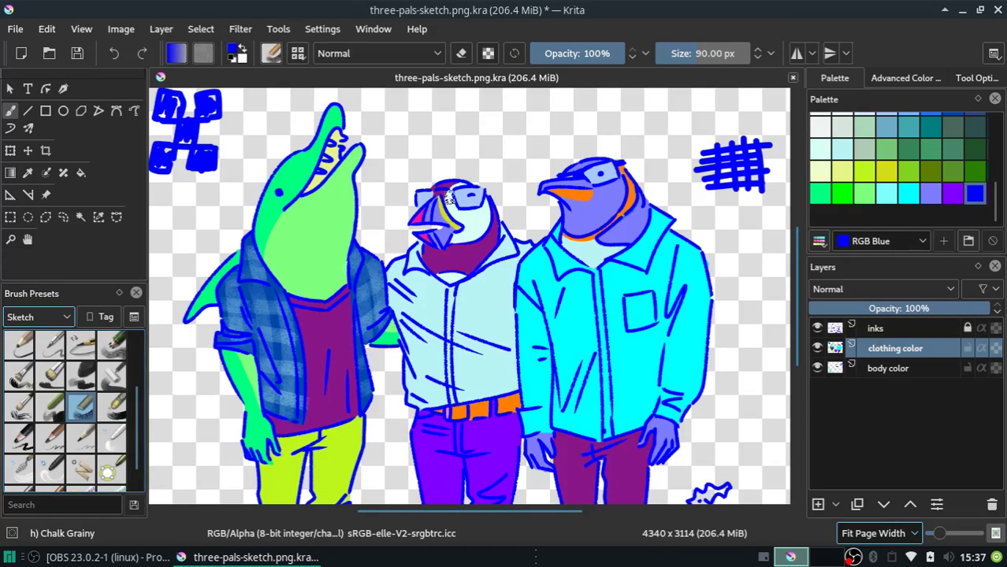
key("bracketright")
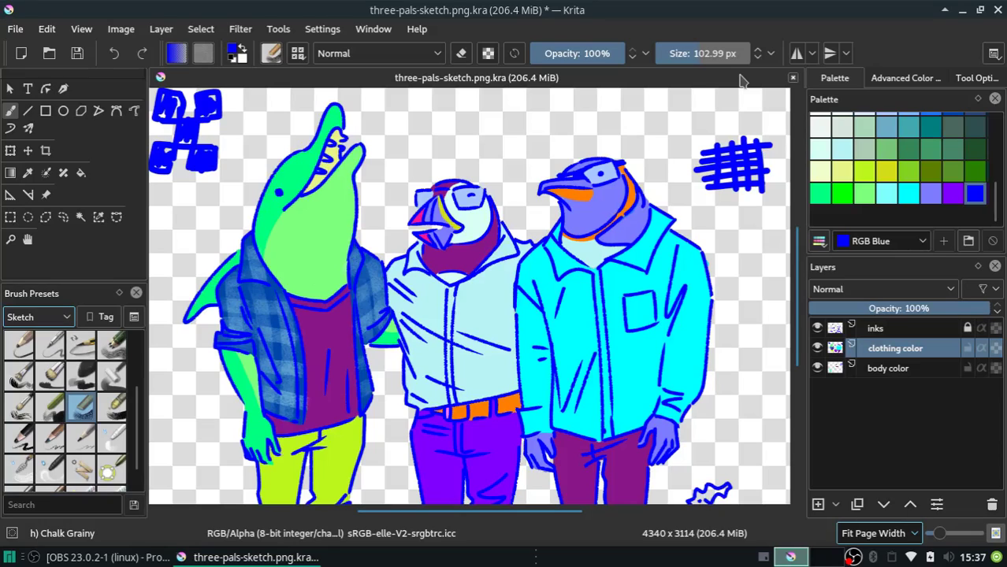
key("bracketleft")
key("bracketleft")
key("bracketleft")
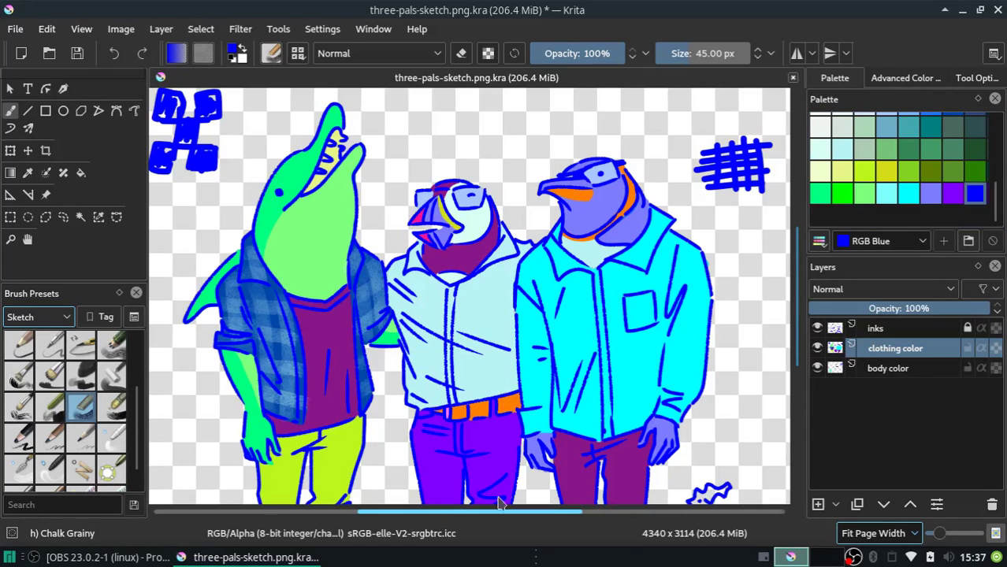
At 100% zoom, duplicate the clothing color layer and lock the clothing color and body color layers
left_click(898, 534)
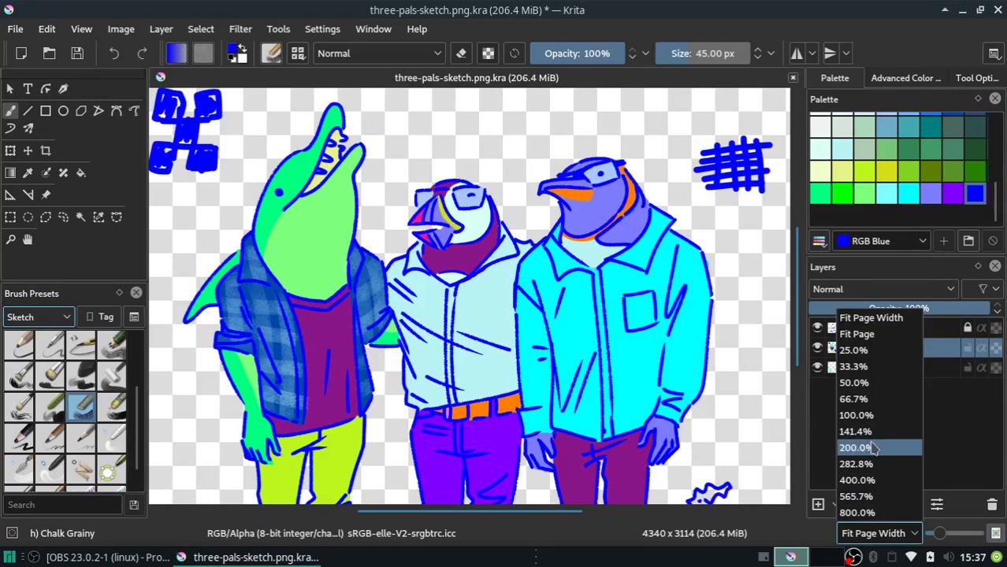
left_click(856, 415)
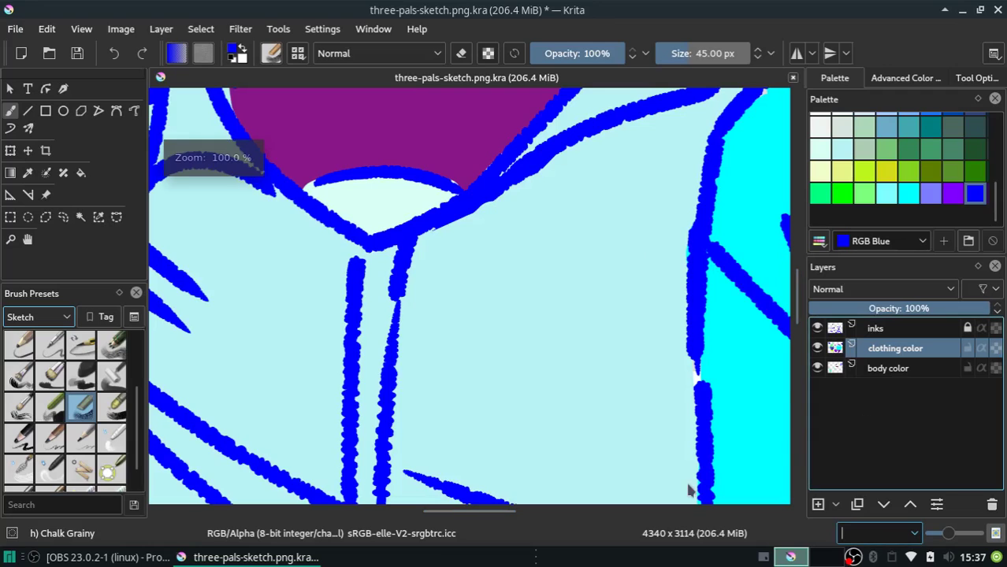
left_click_drag(520, 512, 571, 517)
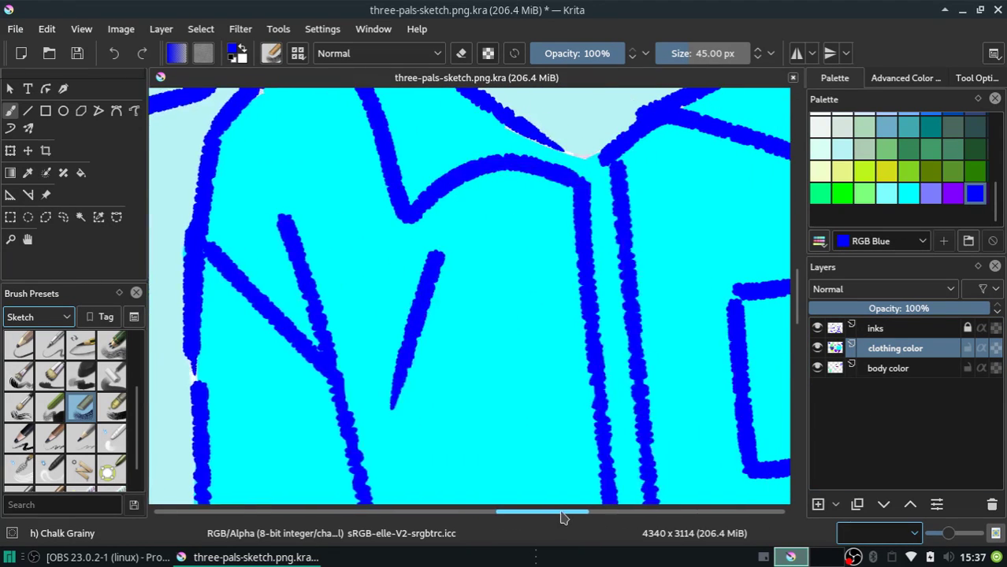
left_click(836, 506)
left_click(957, 438)
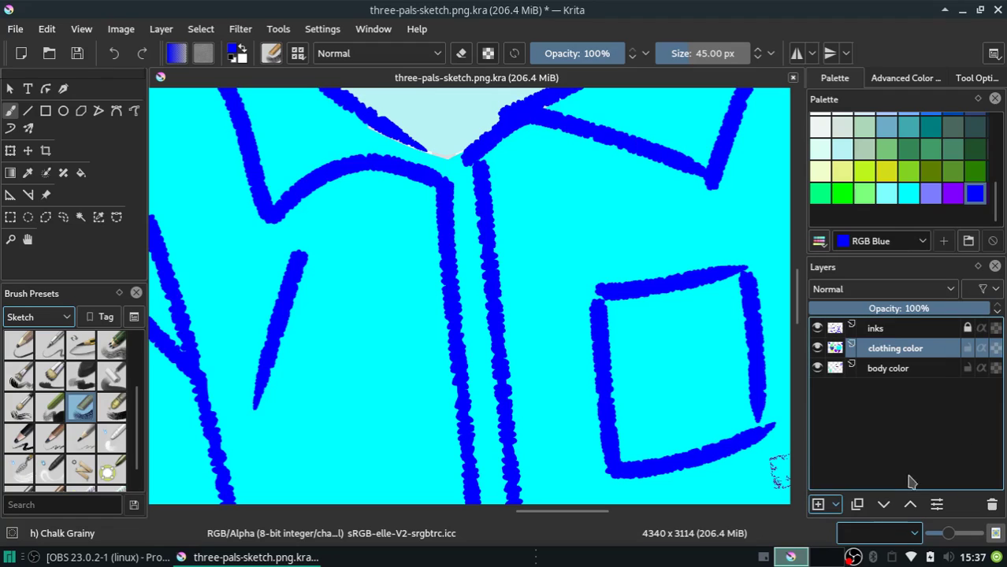
left_click(858, 504)
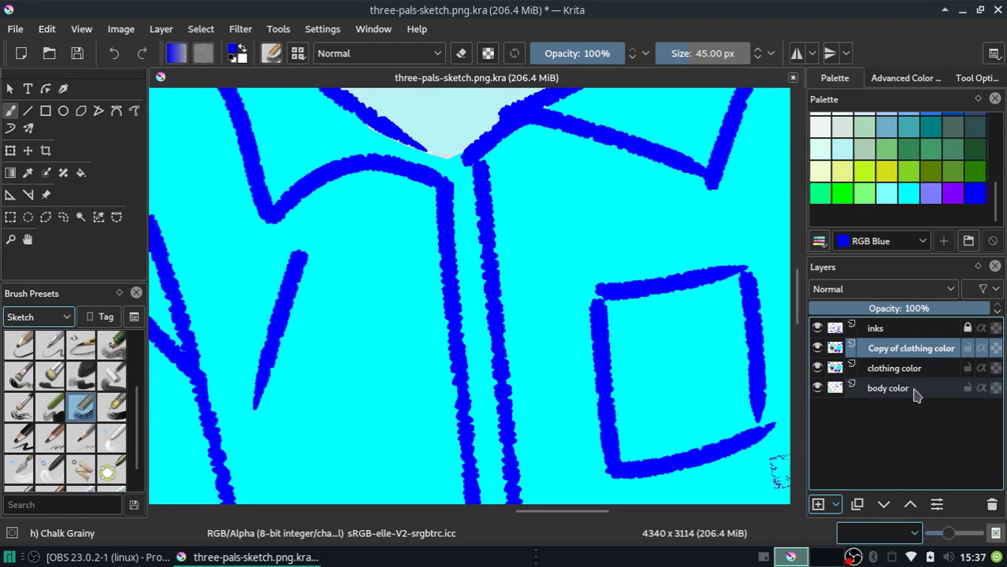
left_click(968, 368)
left_click(968, 387)
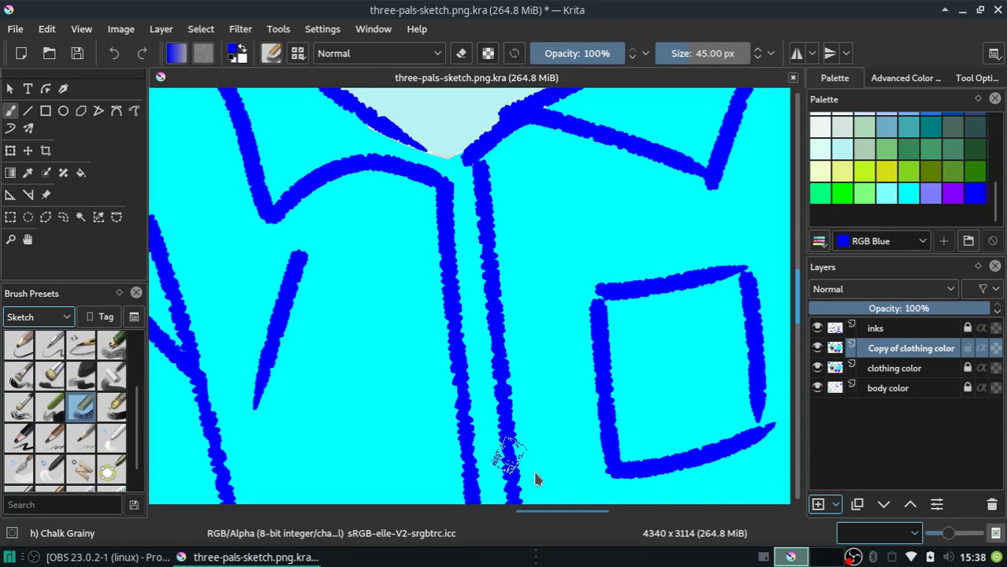
Zoom out to 50% to frame the jacket's collar
left_click(915, 534)
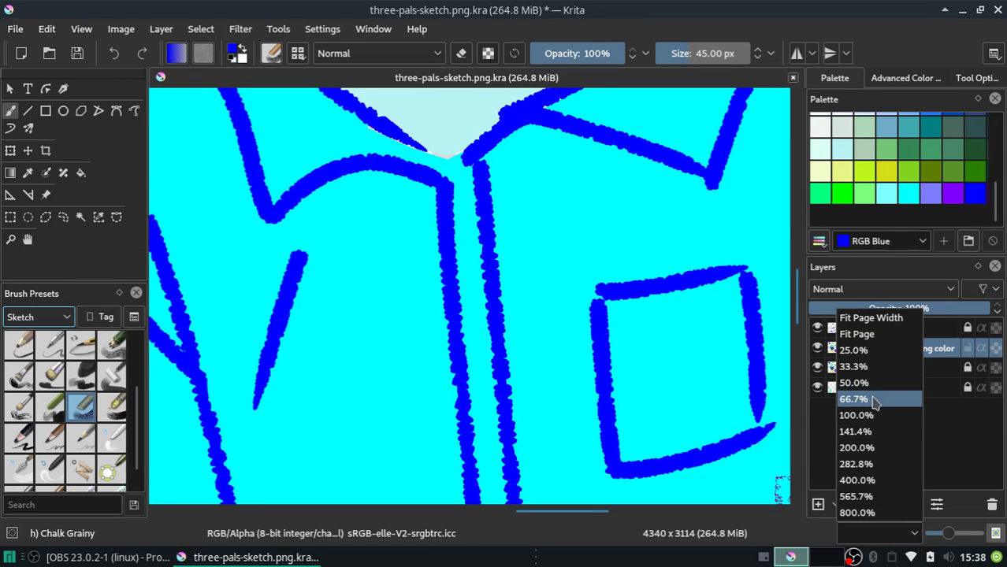
left_click(873, 399)
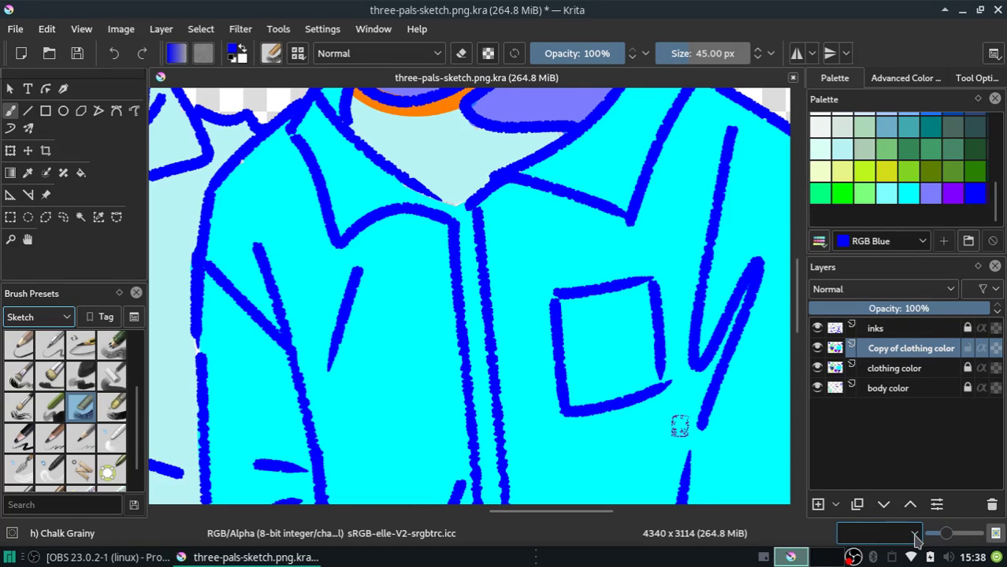
left_click(914, 535)
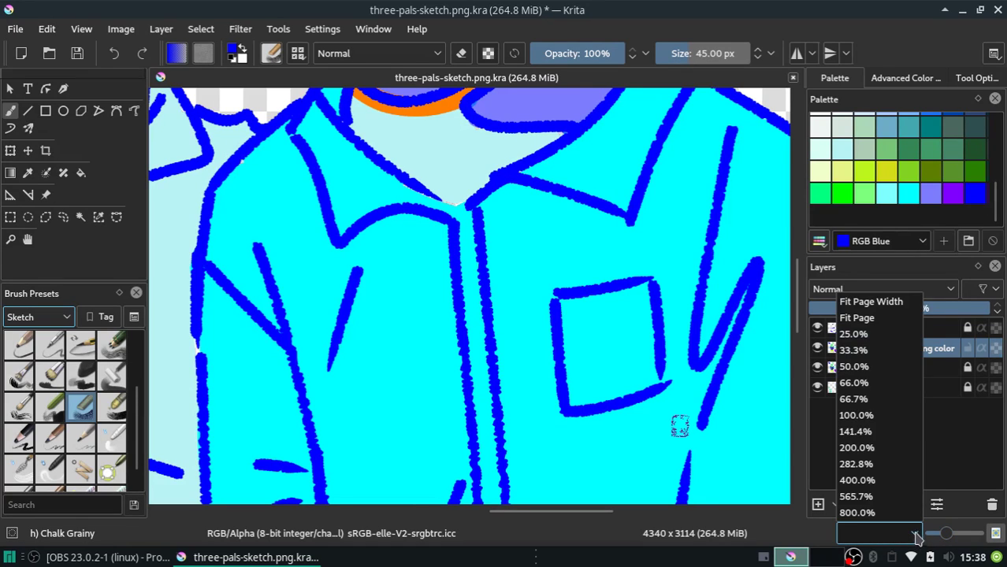
left_click(855, 366)
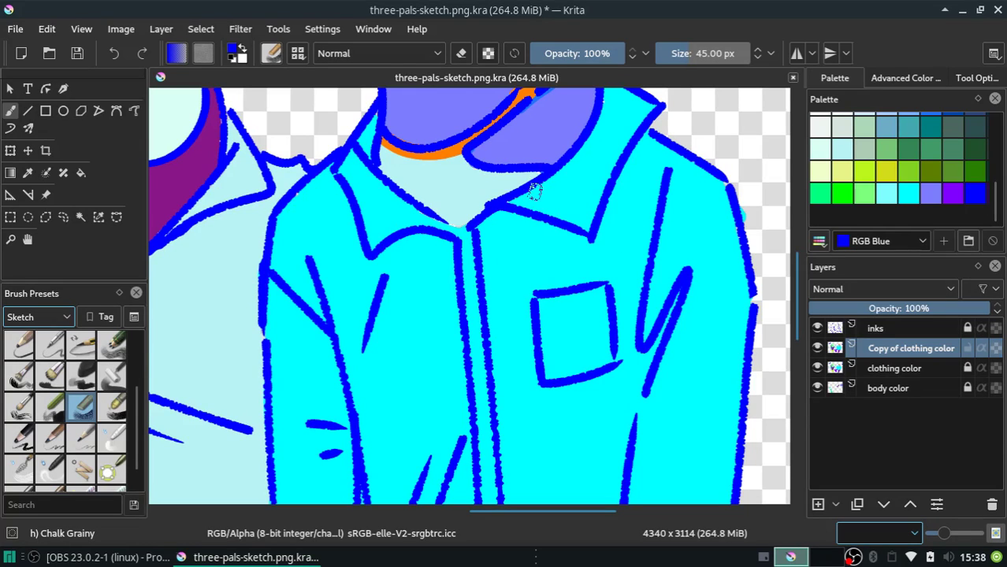
Hatch light-blue chalk stripes across the collar from the neckline to the tip
left_click_drag(537, 194, 589, 222)
left_click_drag(516, 199, 600, 233)
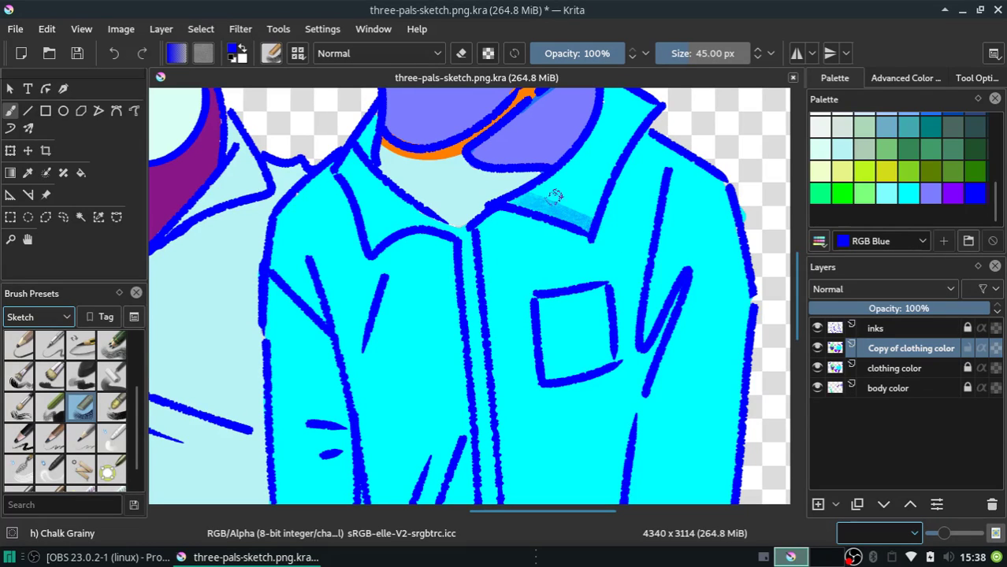
left_click_drag(537, 183, 605, 208)
mouse_move(553, 161)
left_mouse_down()
mouse_move(588, 186)
mouse_move(611, 188)
left_mouse_up()
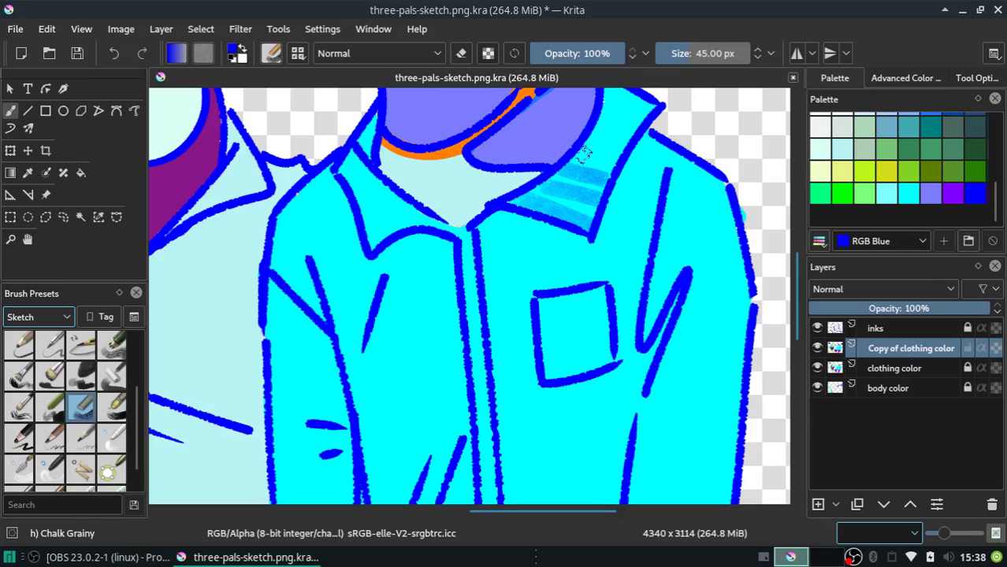
left_click_drag(574, 147, 602, 167)
left_click_drag(596, 130, 630, 149)
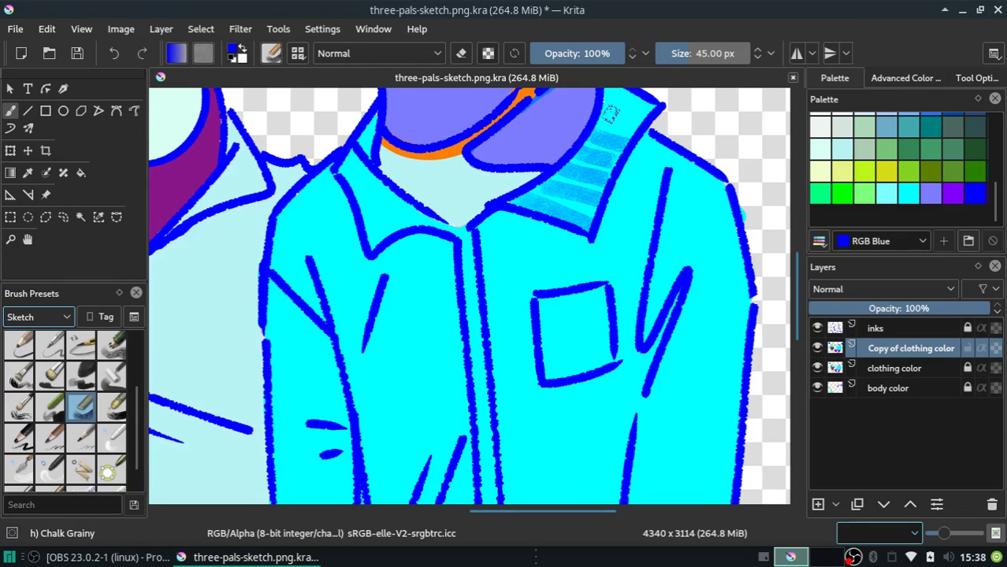
left_click_drag(598, 112, 648, 129)
Freehand, cross the collar stripes into plaid and hatch plaid across the left collar
scroll(796, 260, "up", 2)
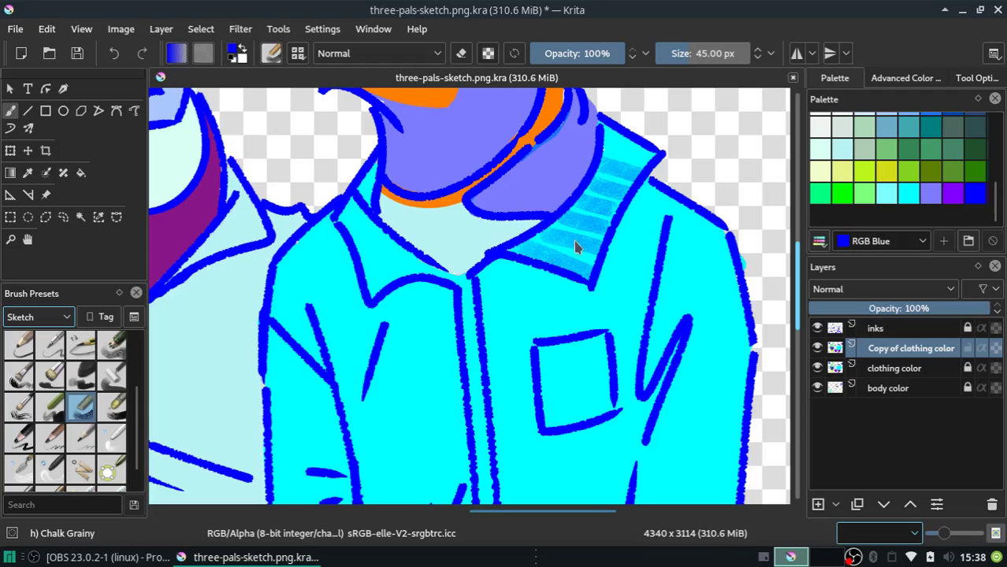
left_click(10, 113)
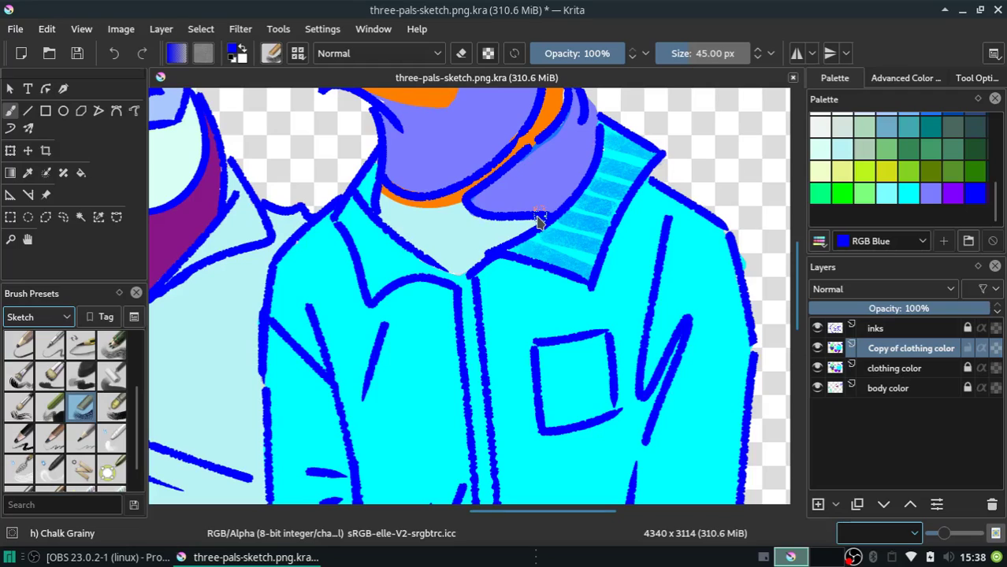
left_click_drag(538, 222, 574, 201)
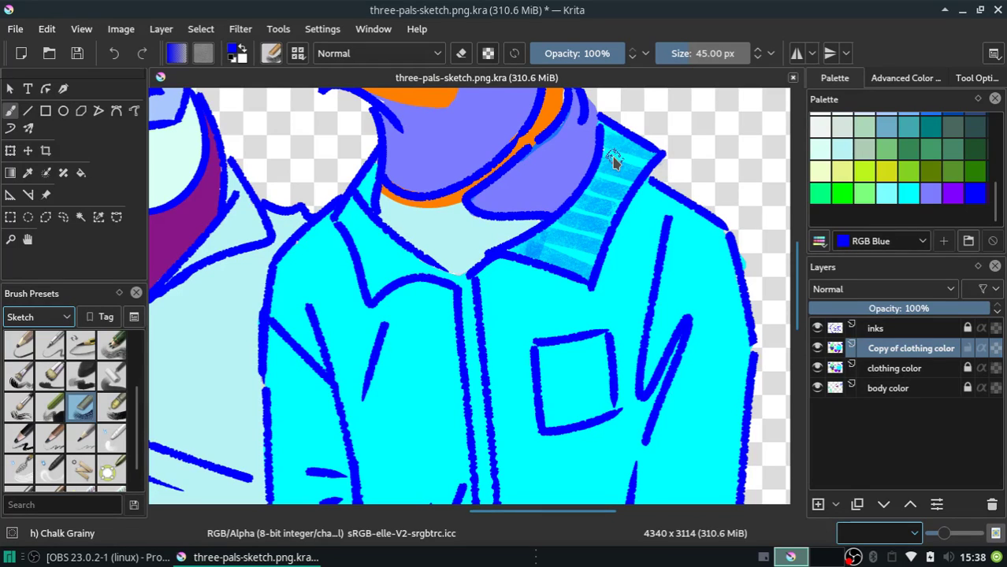
mouse_move(614, 160)
left_mouse_down()
mouse_move(555, 268)
mouse_move(602, 155)
mouse_move(557, 266)
mouse_move(630, 146)
mouse_move(646, 160)
mouse_move(690, 153)
left_mouse_up()
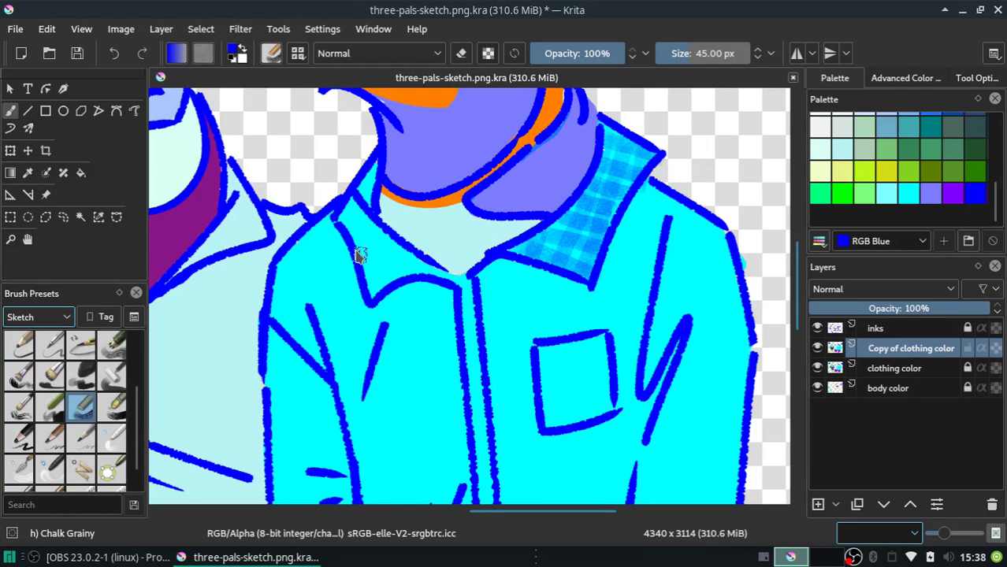
mouse_move(364, 245)
left_mouse_down()
mouse_move(348, 203)
mouse_move(418, 269)
left_mouse_up()
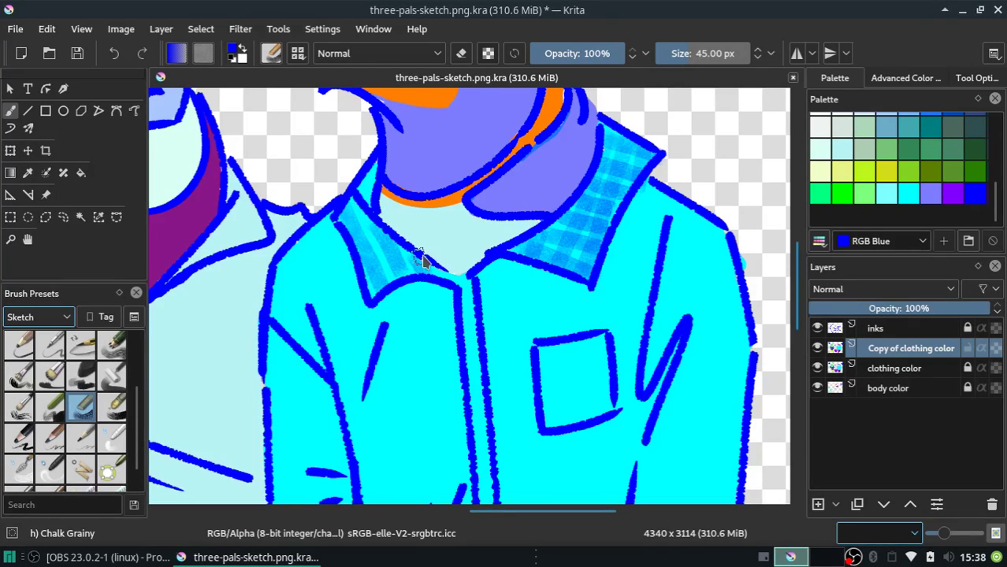
mouse_move(421, 260)
left_mouse_down()
mouse_move(367, 252)
mouse_move(377, 245)
mouse_move(337, 214)
mouse_move(357, 198)
left_mouse_up()
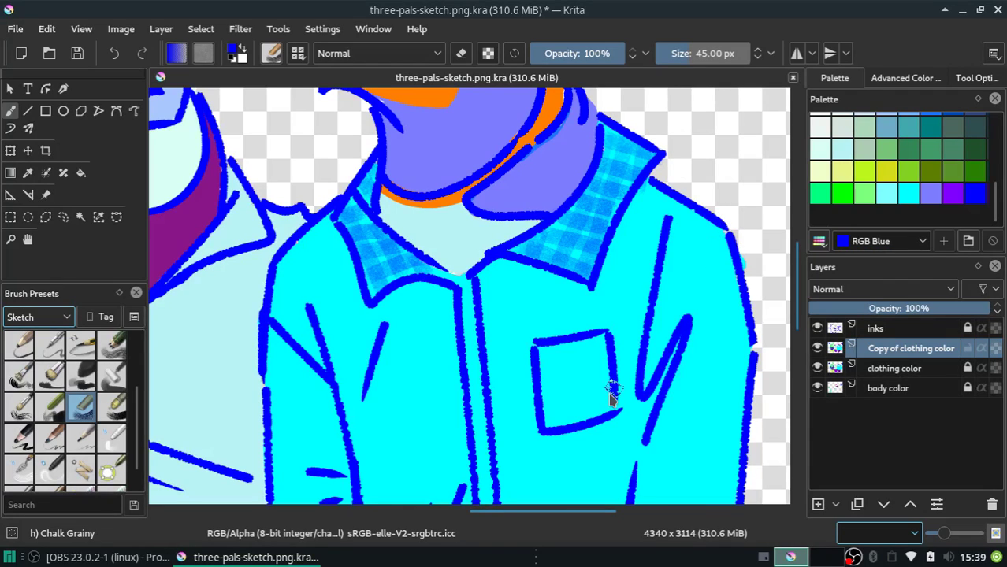
left_click_drag(651, 246, 661, 222)
Paint light-blue stripes on the right shoulder and upper sleeve, redrawing the shoulder stripe lower
left_click_drag(676, 228, 731, 238)
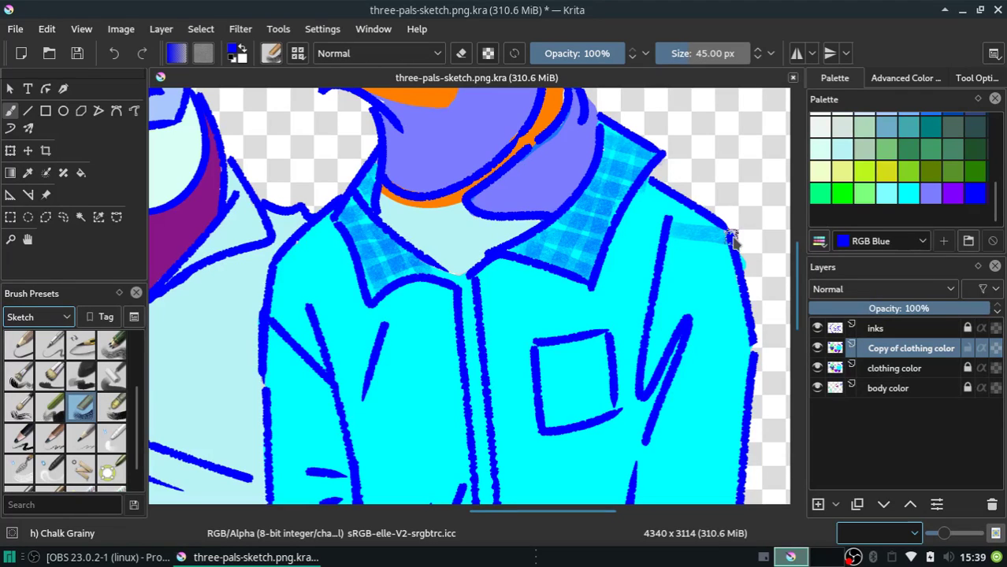
key("ctrl+z")
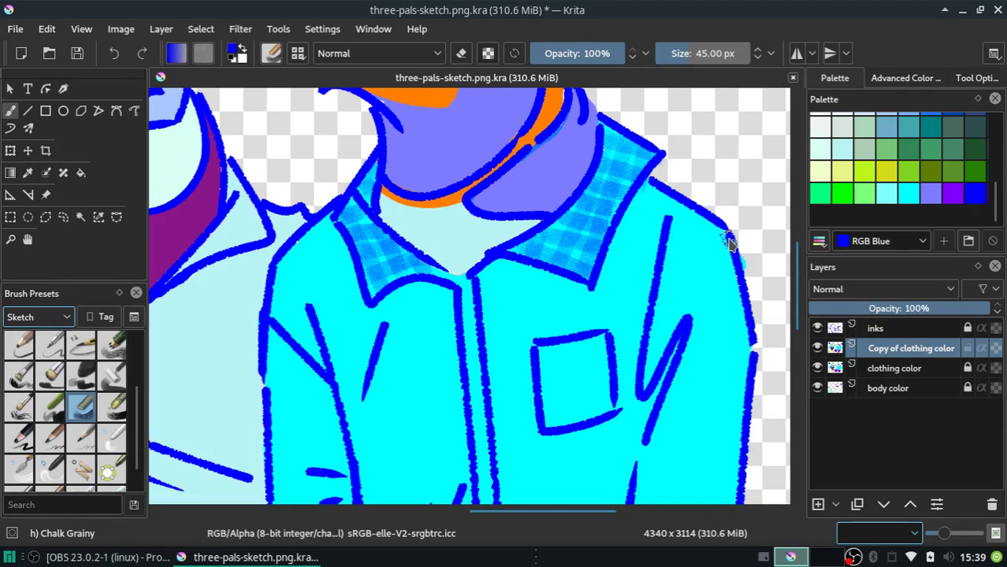
mouse_move(661, 266)
left_mouse_down()
mouse_move(721, 253)
mouse_move(733, 239)
left_mouse_up()
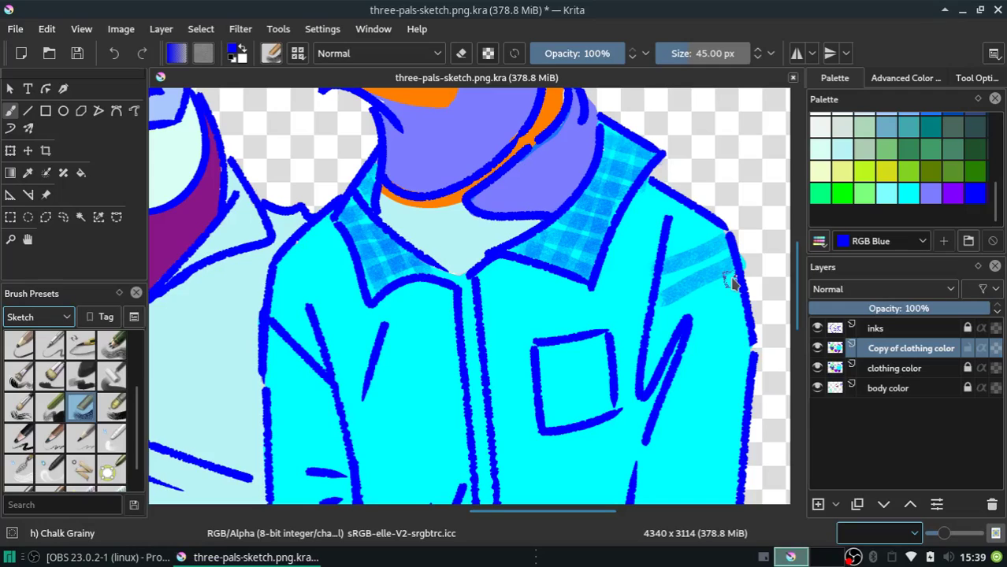
mouse_move(664, 314)
left_mouse_down()
mouse_move(745, 280)
mouse_move(654, 341)
left_mouse_up()
Paint light-blue horizontal Chalk Grainy stripes across the upper right sleeve
left_click_drag(730, 263, 662, 286)
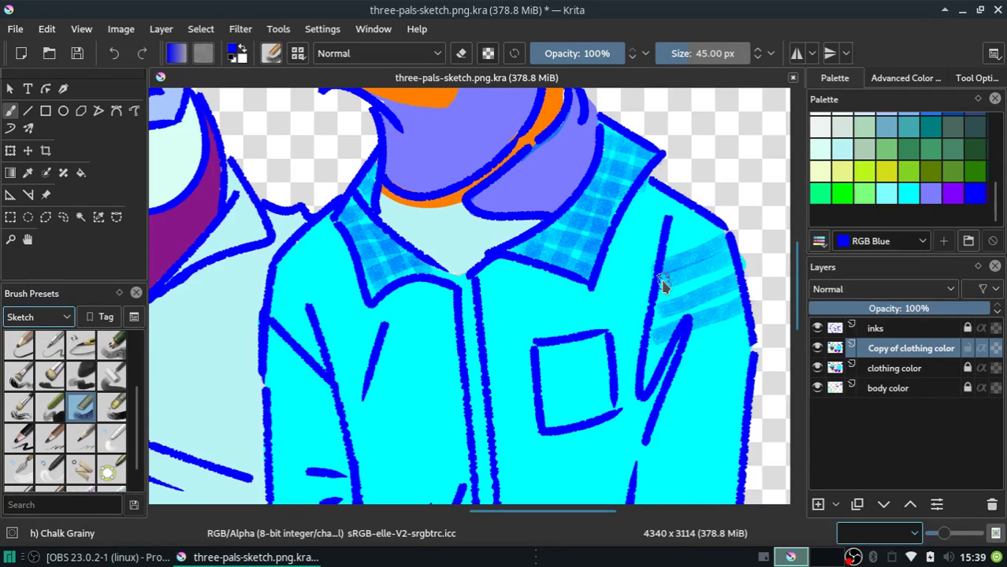
key("ctrl+z")
key("ctrl+shift+z")
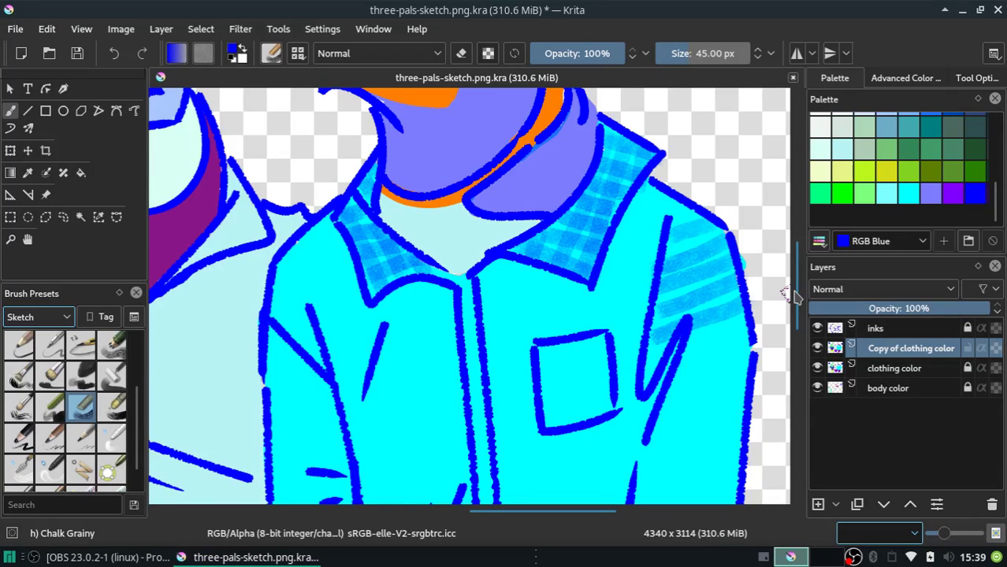
scroll(788, 296, "down", 5)
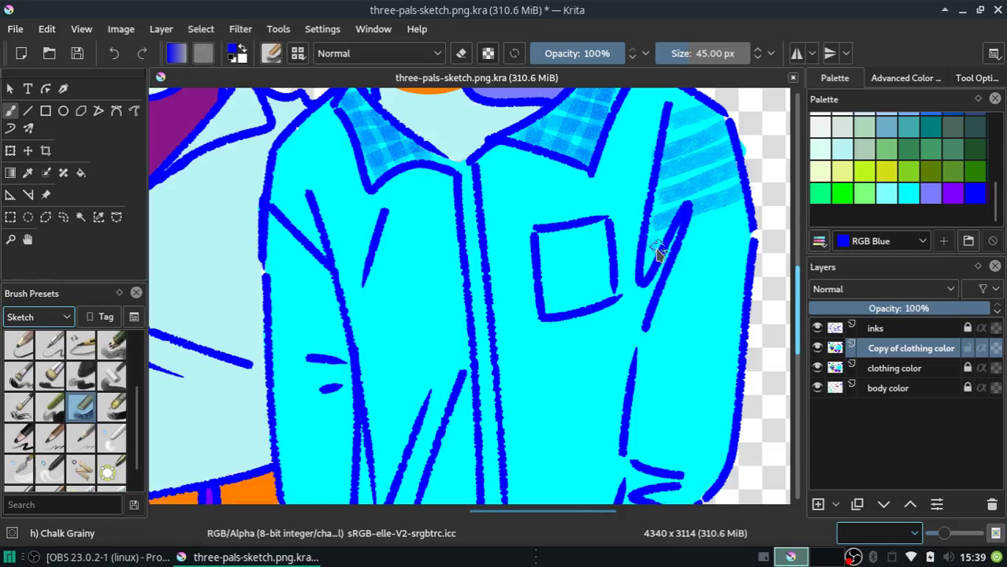
left_click_drag(654, 238, 748, 227)
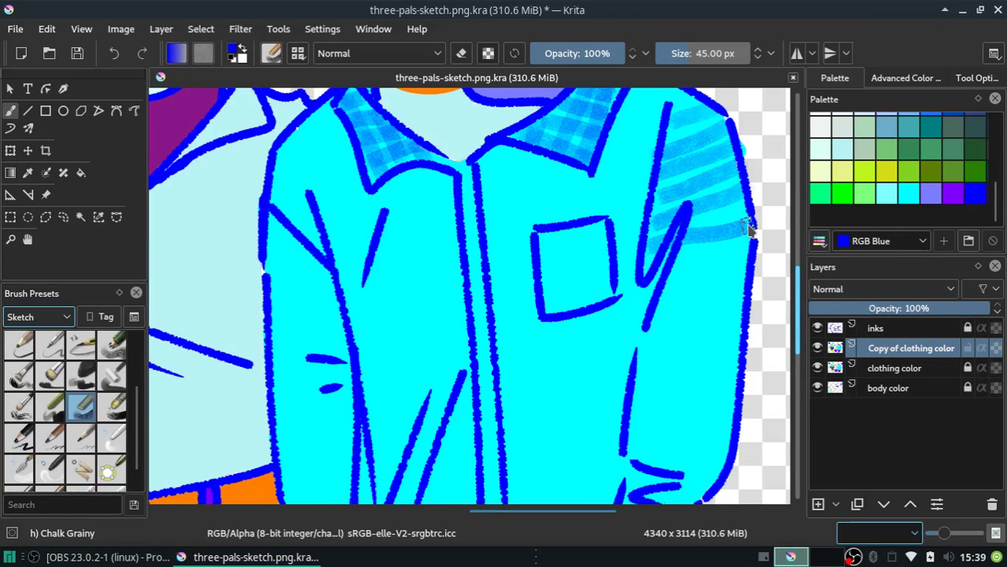
left_click_drag(666, 277, 747, 250)
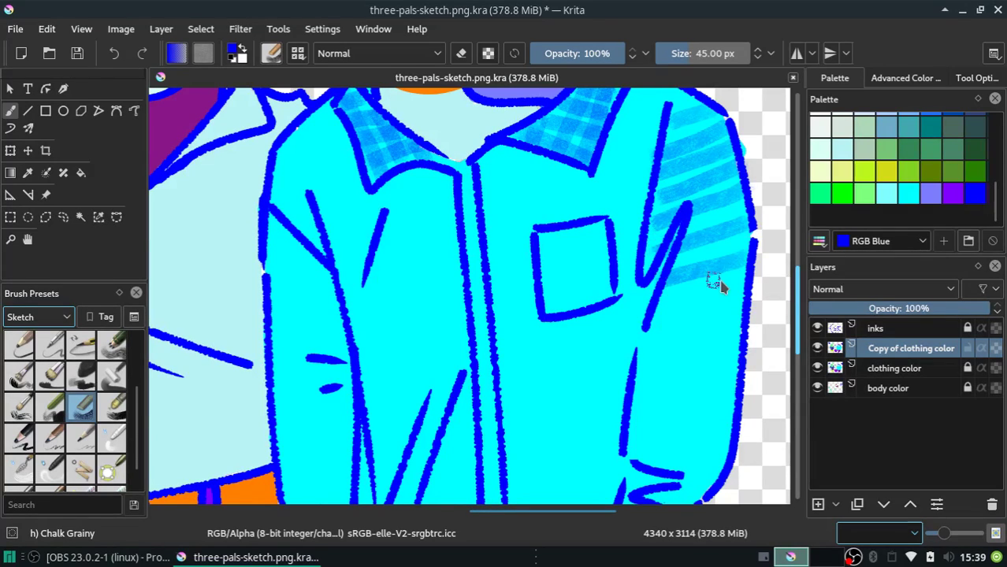
left_click_drag(675, 290, 740, 262)
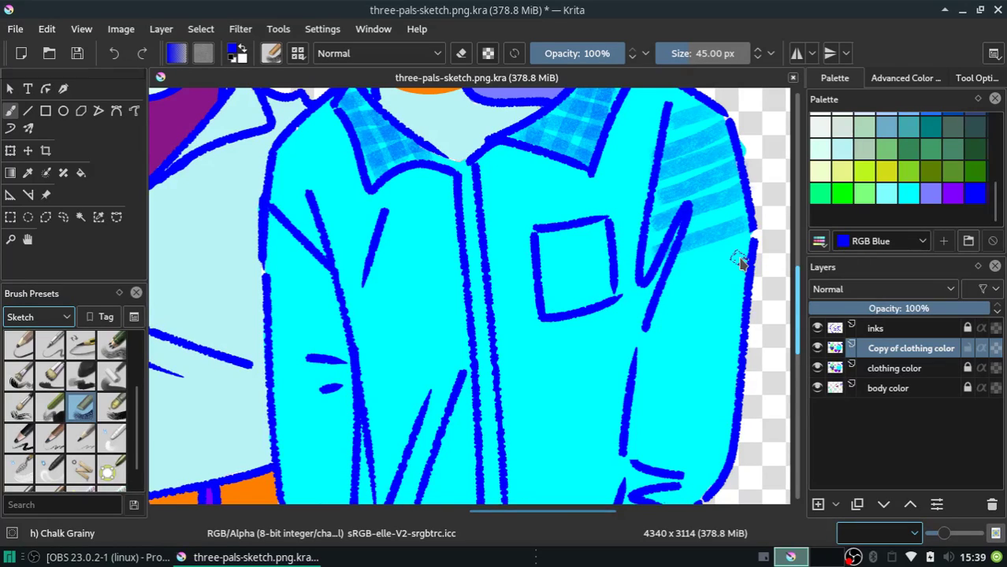
left_click_drag(739, 263, 665, 291)
left_click_drag(743, 292, 660, 315)
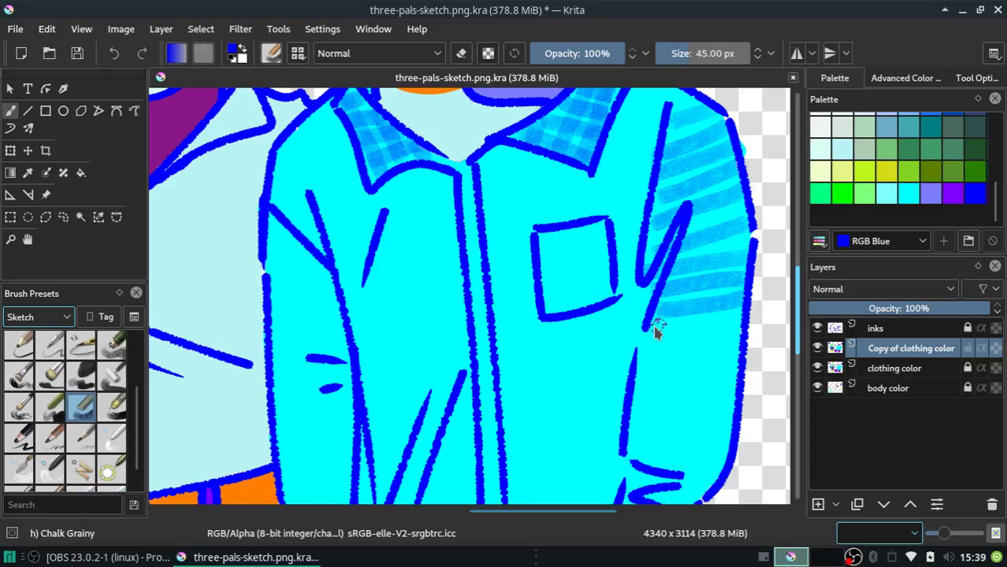
Continue the stripes down the sleeve to the cuff, undoing a stray vertical stroke
left_click_drag(656, 331, 741, 318)
left_click_drag(648, 353, 729, 347)
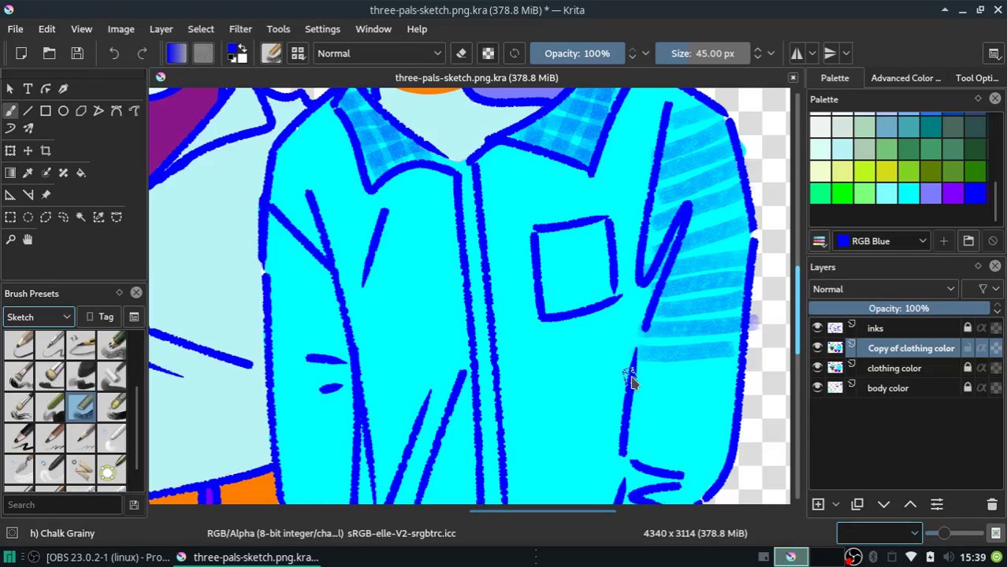
left_click_drag(630, 382, 733, 371)
mouse_move(634, 421)
left_mouse_down()
mouse_move(714, 447)
mouse_move(631, 460)
mouse_move(687, 476)
left_mouse_up()
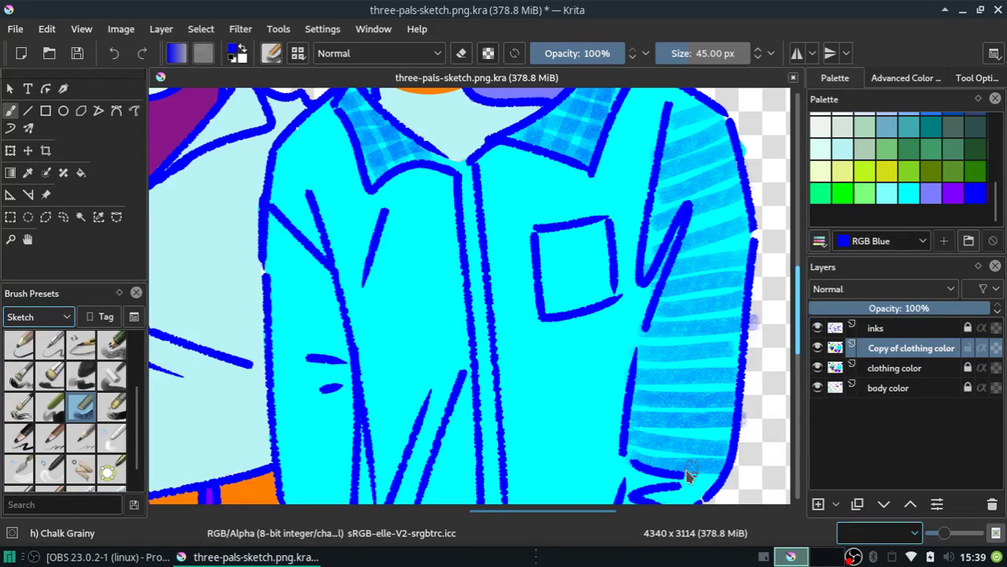
scroll(644, 360, "down", 5)
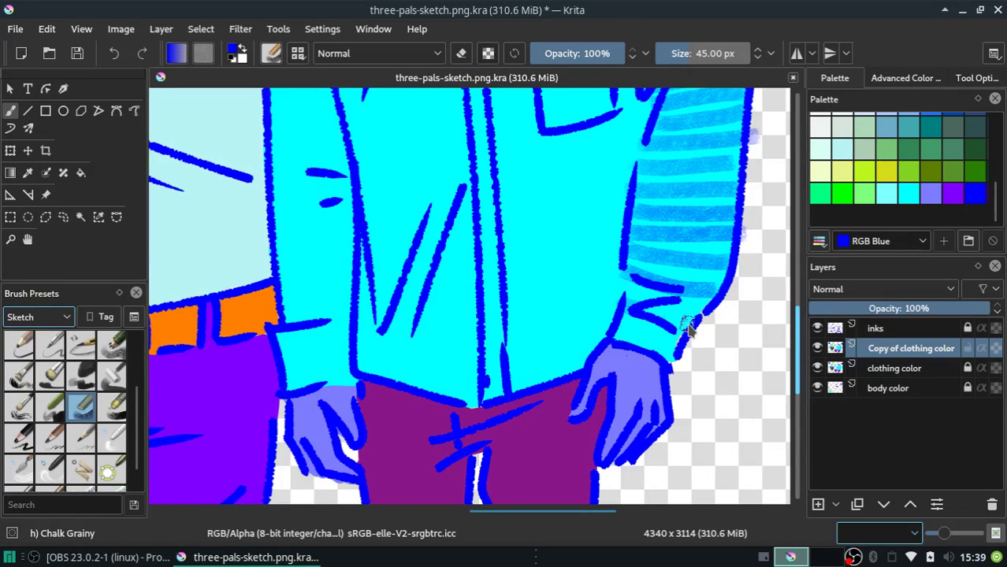
mouse_move(688, 330)
left_mouse_down()
mouse_move(629, 342)
mouse_move(670, 361)
left_mouse_up()
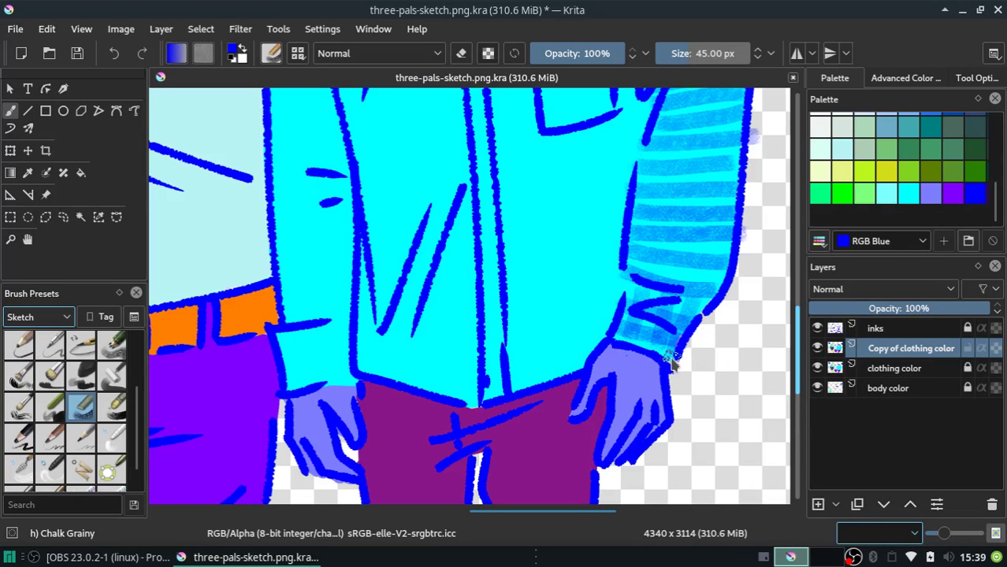
scroll(670, 360, "up", 8)
scroll(709, 252, "down", 1)
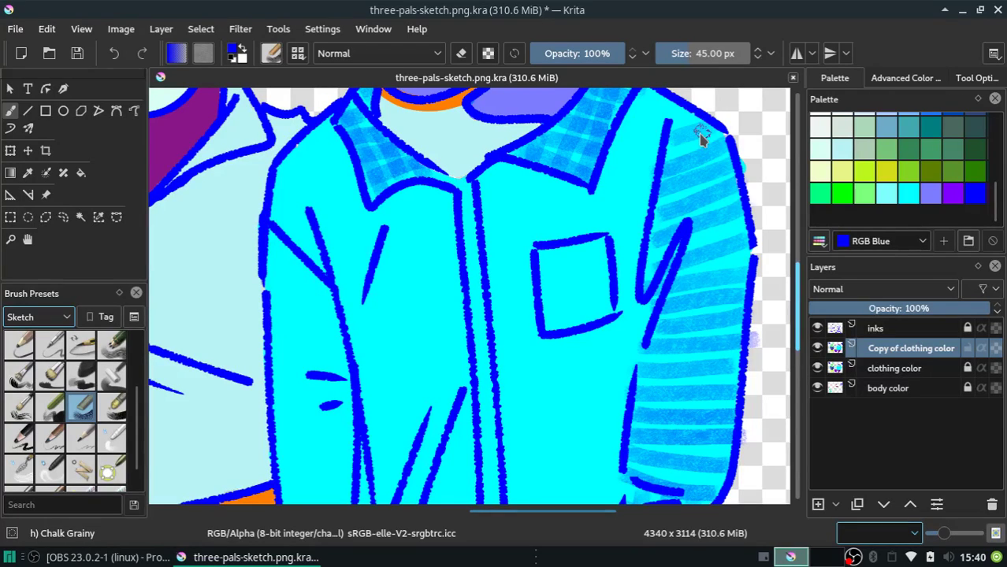
mouse_move(701, 138)
left_mouse_down()
mouse_move(731, 288)
mouse_move(719, 440)
left_mouse_up()
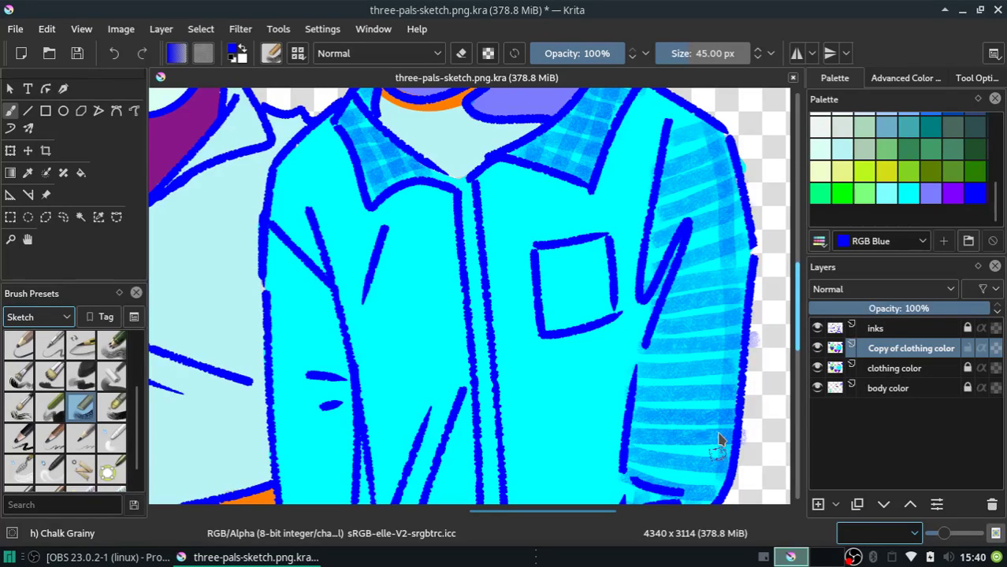
key("ctrl+z")
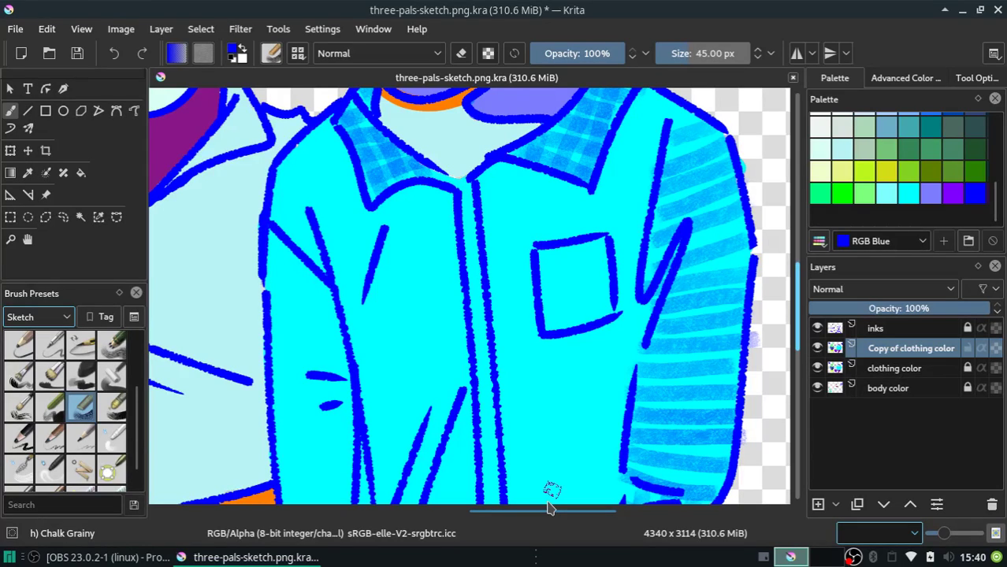
left_click_drag(549, 508, 584, 508)
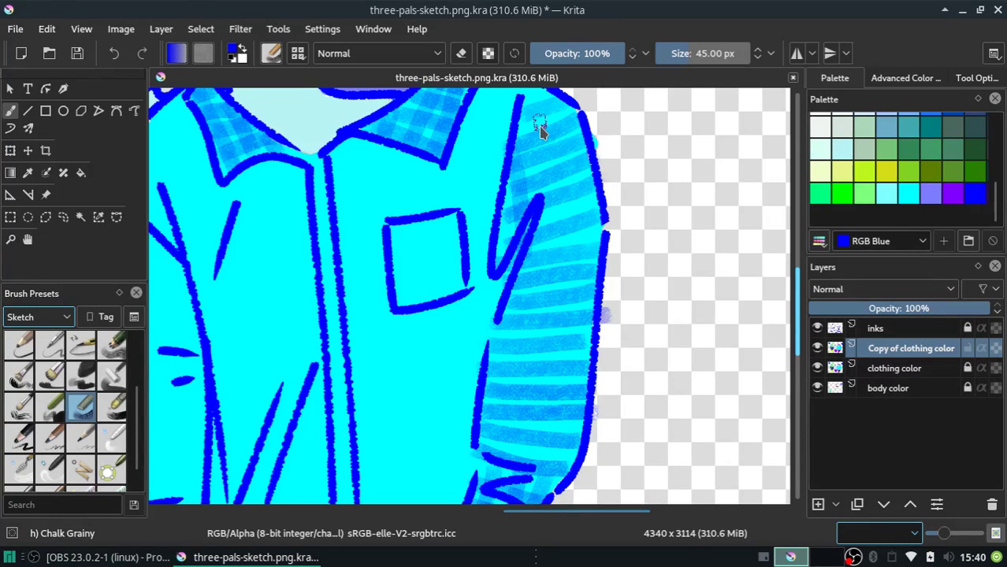
Cross the sleeve stripes with vertical blue bands, undoing one darker stroke, then toggle eraser mode
left_click_drag(539, 130, 501, 325)
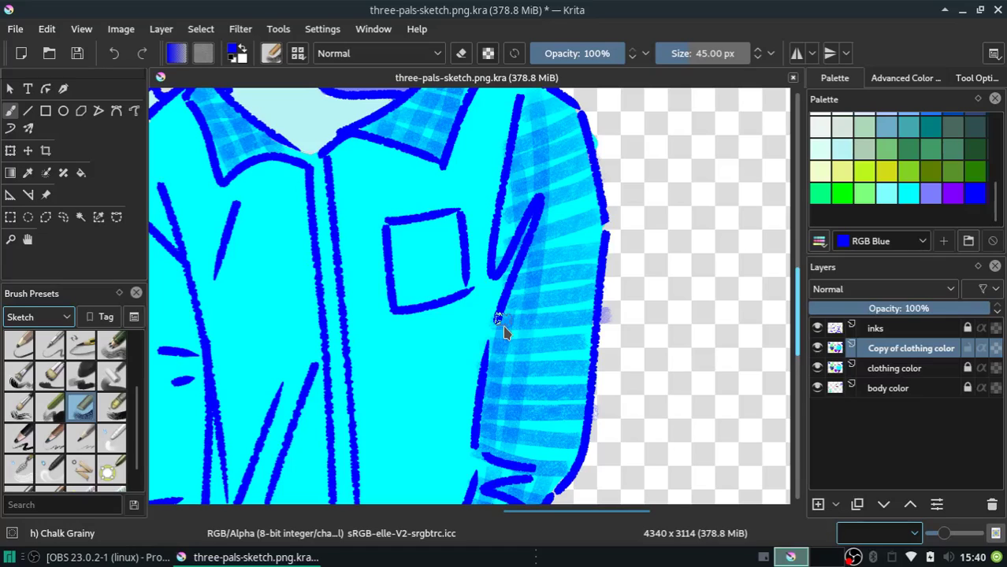
left_click_drag(543, 452, 546, 139)
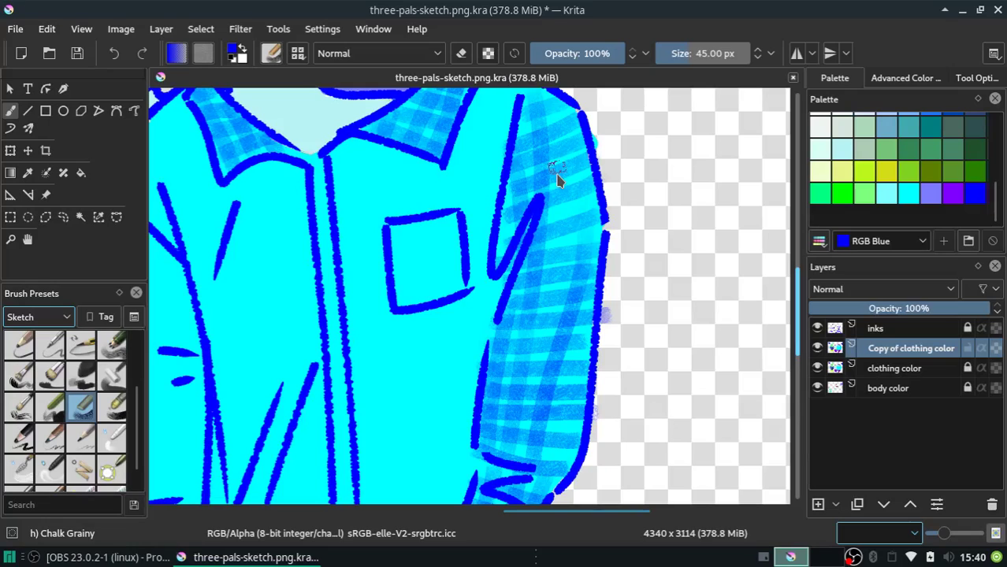
key("ctrl+z")
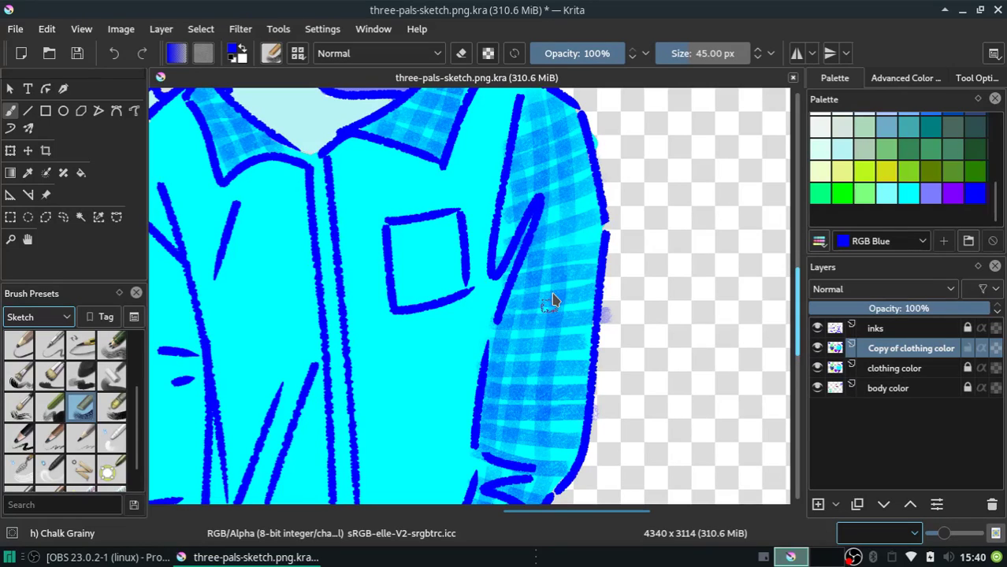
left_click_drag(551, 299, 550, 467)
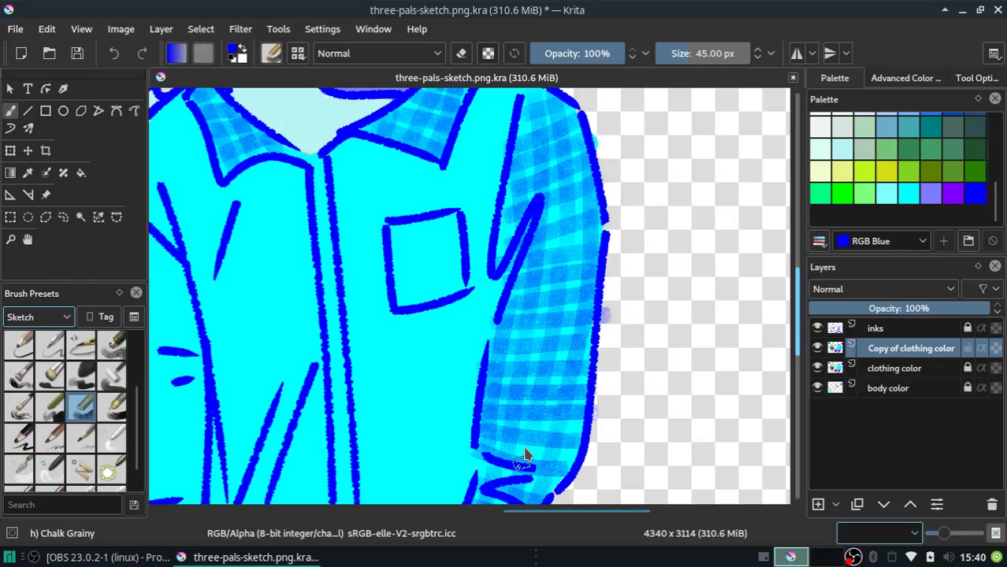
key("e")
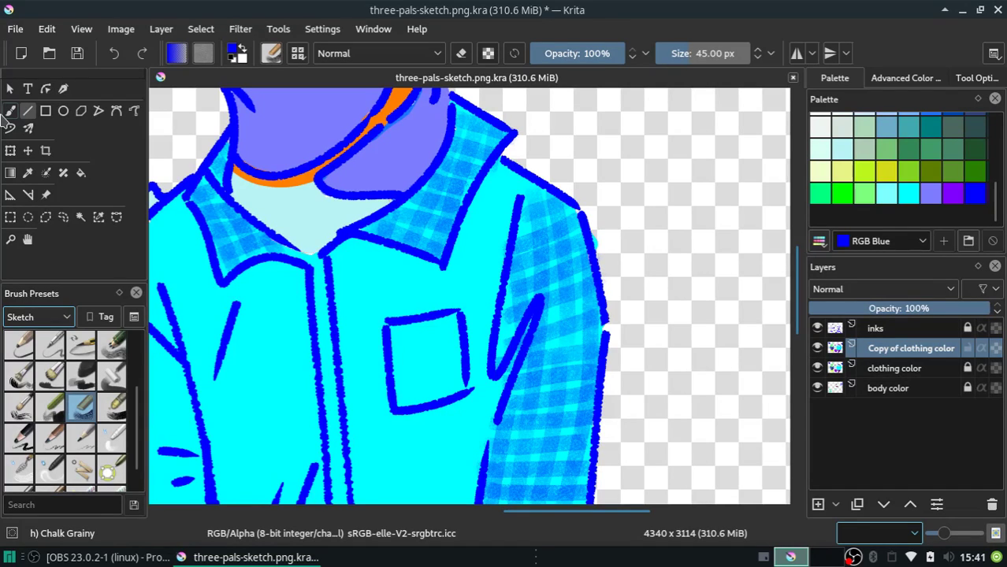
Add light plaid strokes on the collar and shoulder and stripes across the chest and pocket
left_click_drag(520, 175, 494, 188)
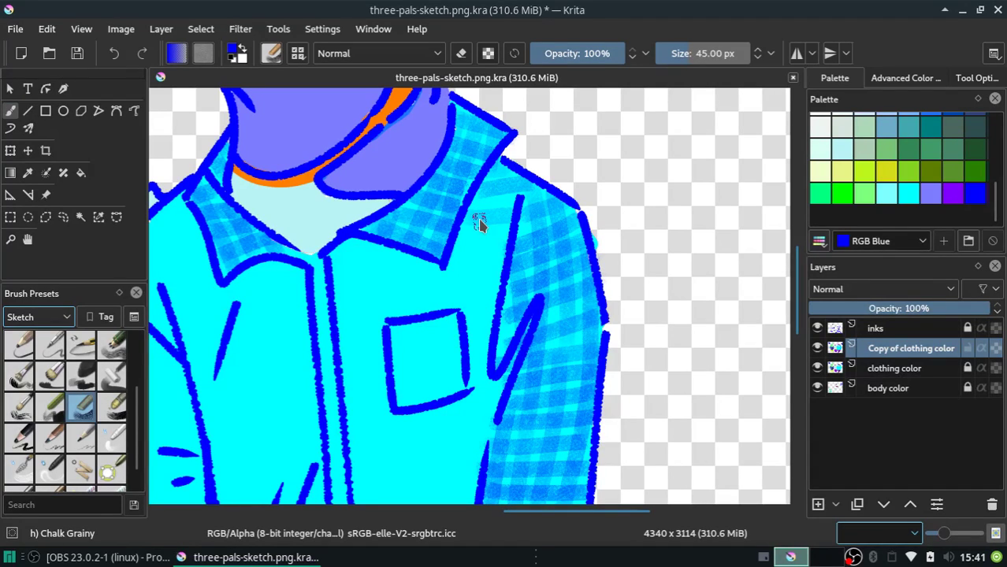
left_click_drag(480, 222, 511, 245)
left_click_drag(513, 236, 426, 292)
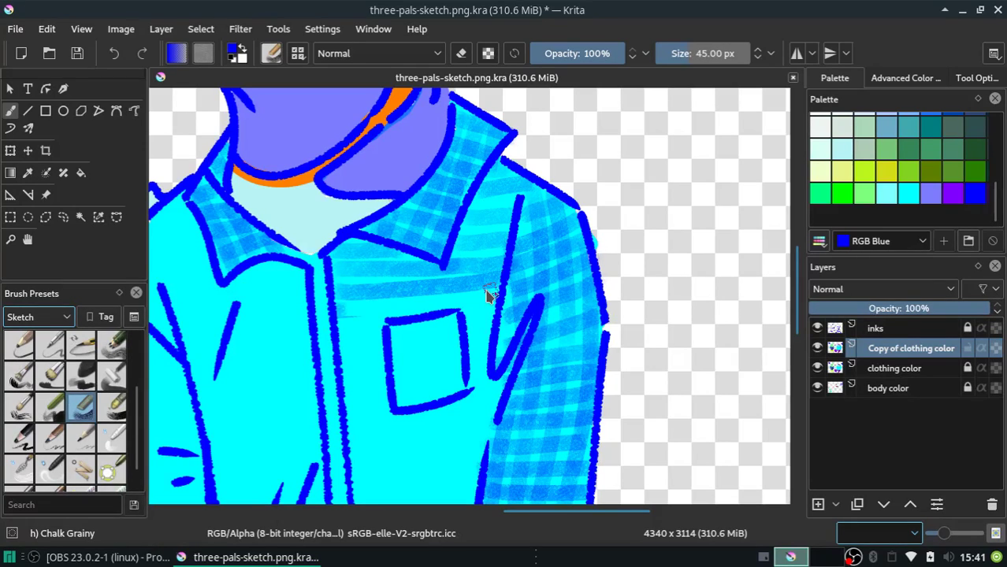
left_click_drag(339, 300, 483, 323)
left_click_drag(394, 358, 494, 354)
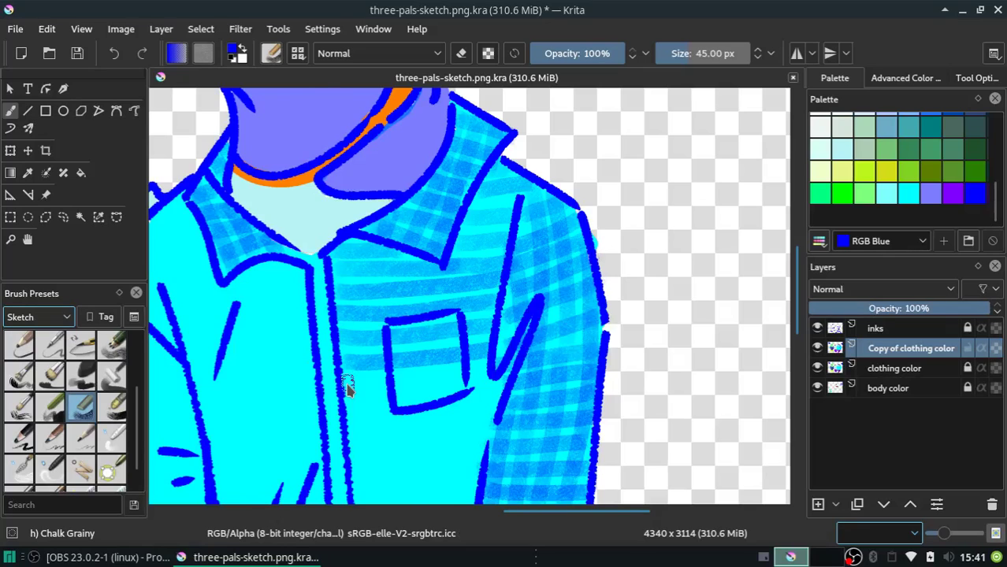
Continue light horizontal stripes lower down the shirt body left of the sleeve
scroll(798, 327, "down", 3)
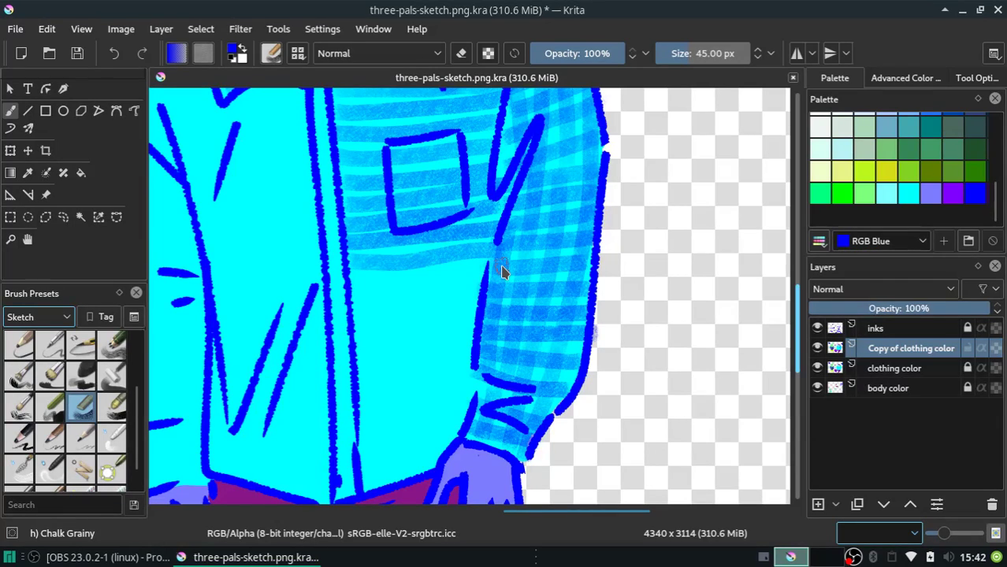
left_click_drag(483, 277, 352, 283)
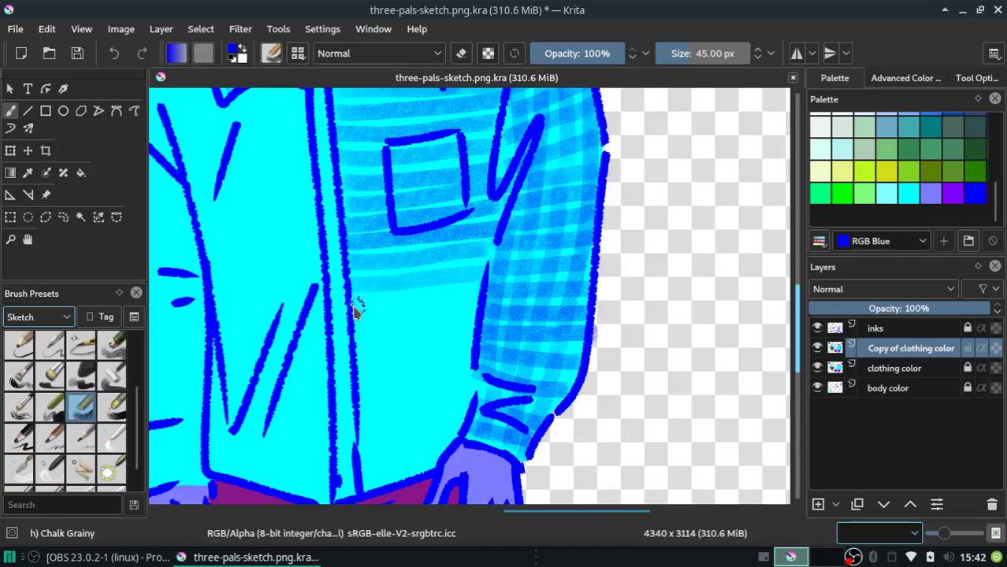
left_click_drag(355, 307, 477, 301)
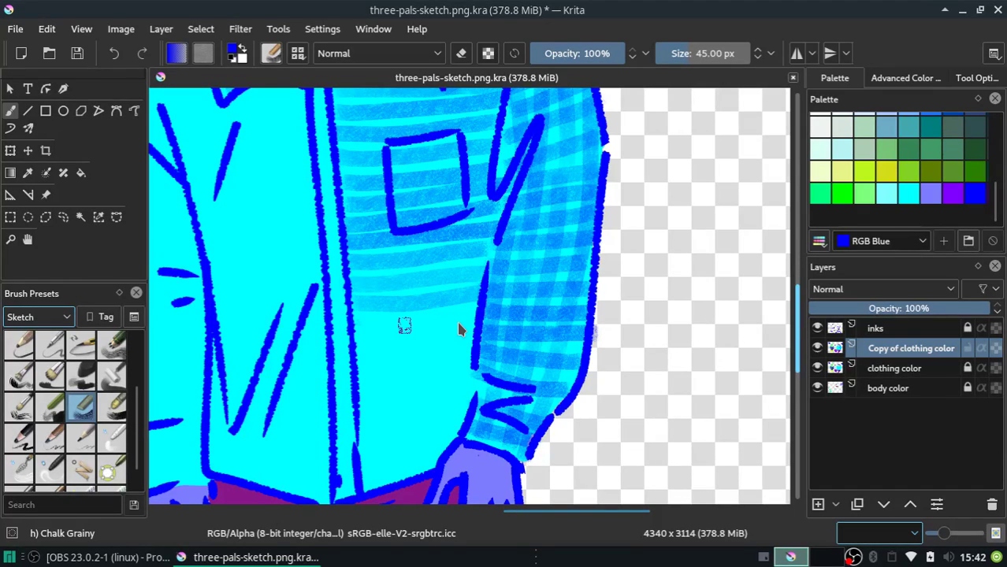
left_click_drag(459, 328, 477, 386)
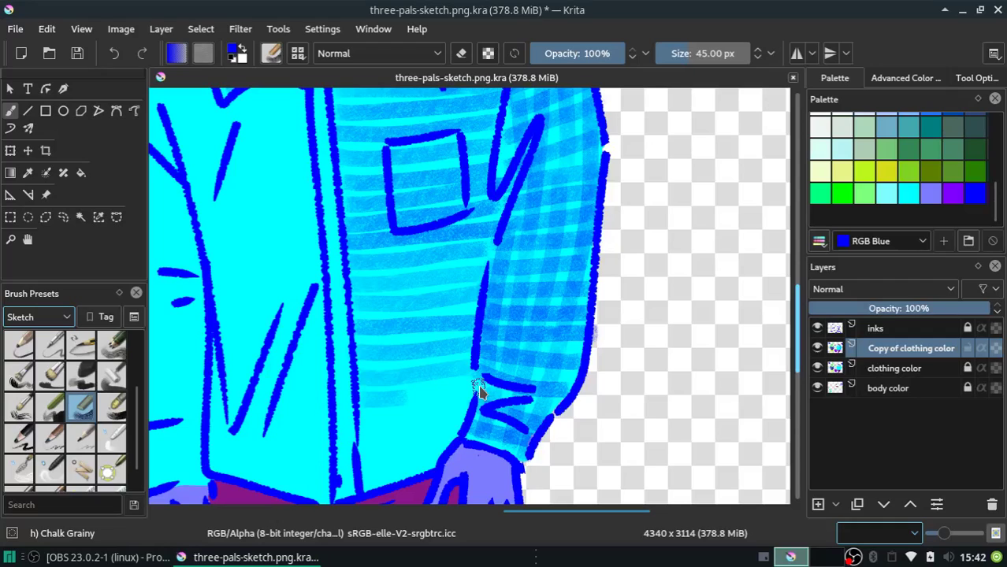
mouse_move(478, 390)
left_mouse_down()
mouse_move(377, 464)
mouse_move(442, 461)
left_mouse_up()
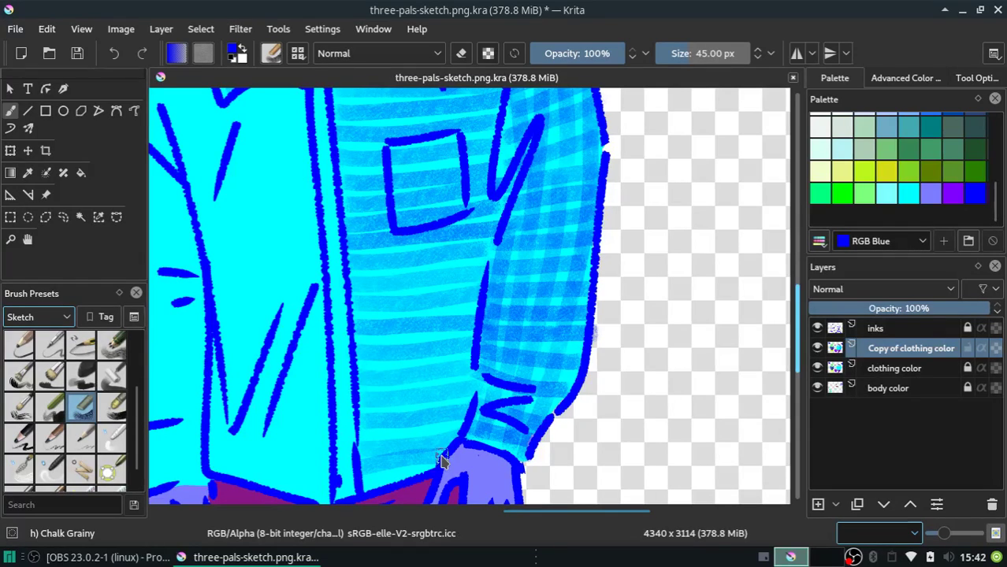
scroll(441, 461, "up", 3)
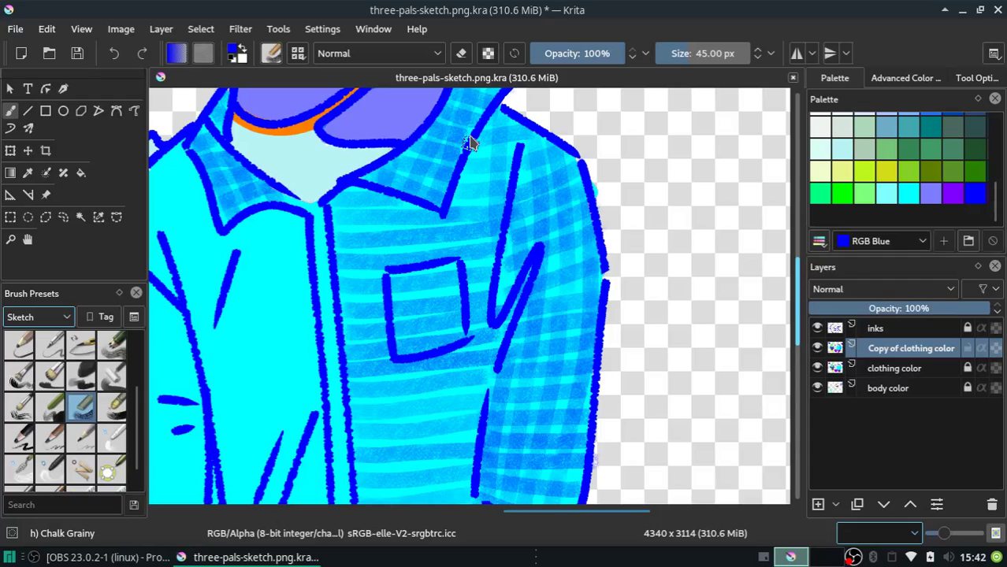
Undo the last two stripe strokes on the shirt
key("ctrl+z")
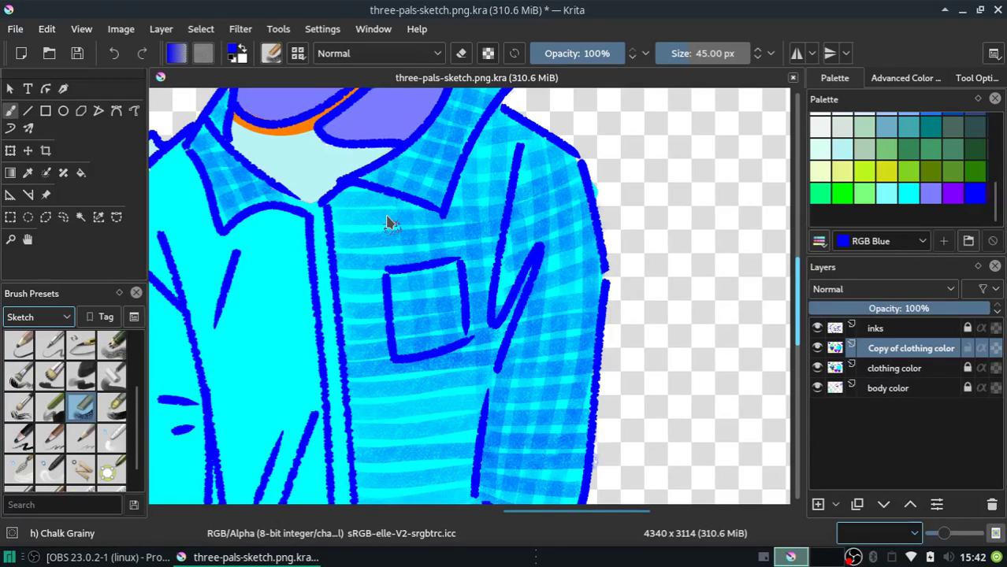
key("ctrl+z")
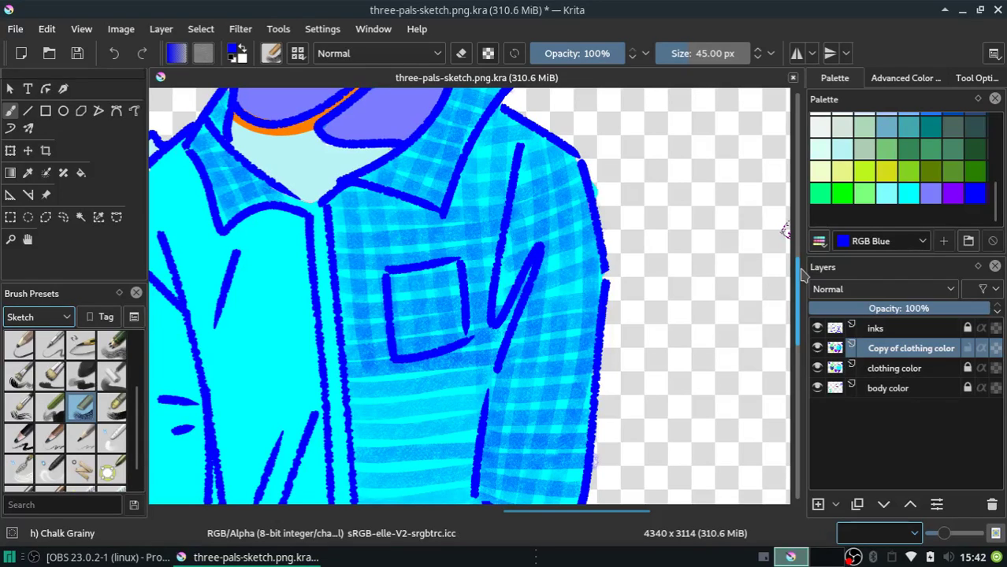
scroll(388, 257, "down", 3)
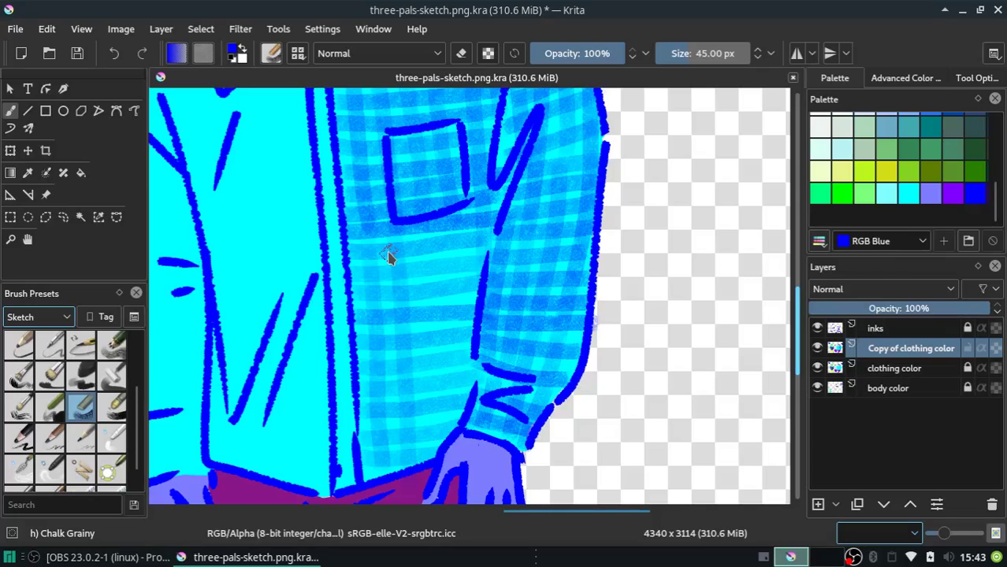
Paint vertical blue bands down the torso, undoing one, and switch eraser mode back off
left_click_drag(428, 449, 427, 236)
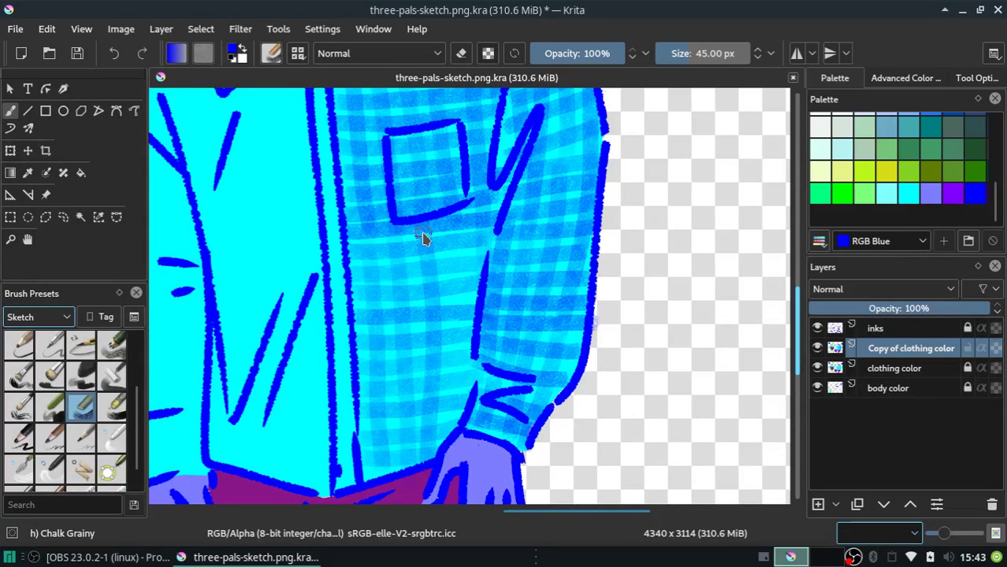
left_click_drag(422, 238, 463, 409)
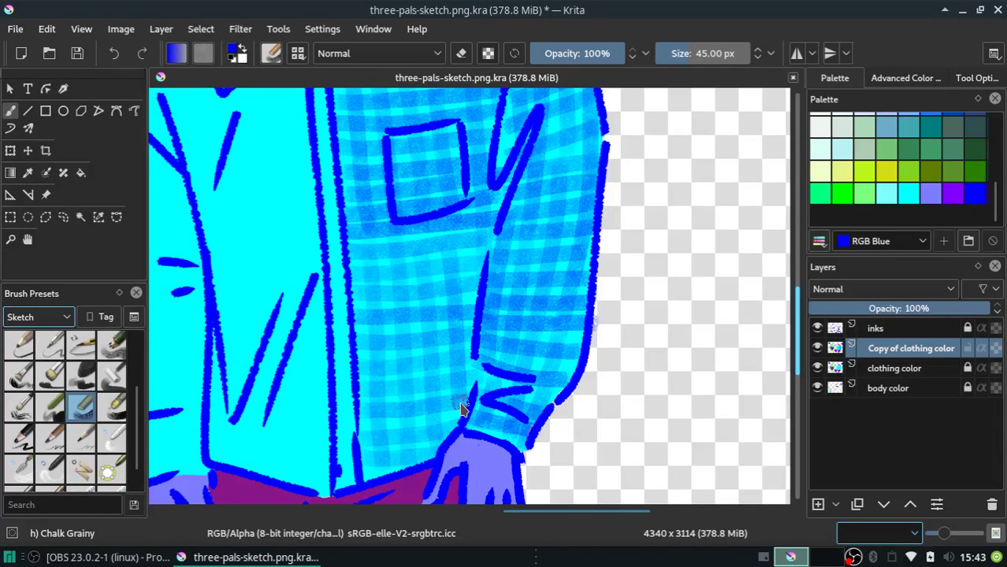
key("ctrl+z")
key("e")
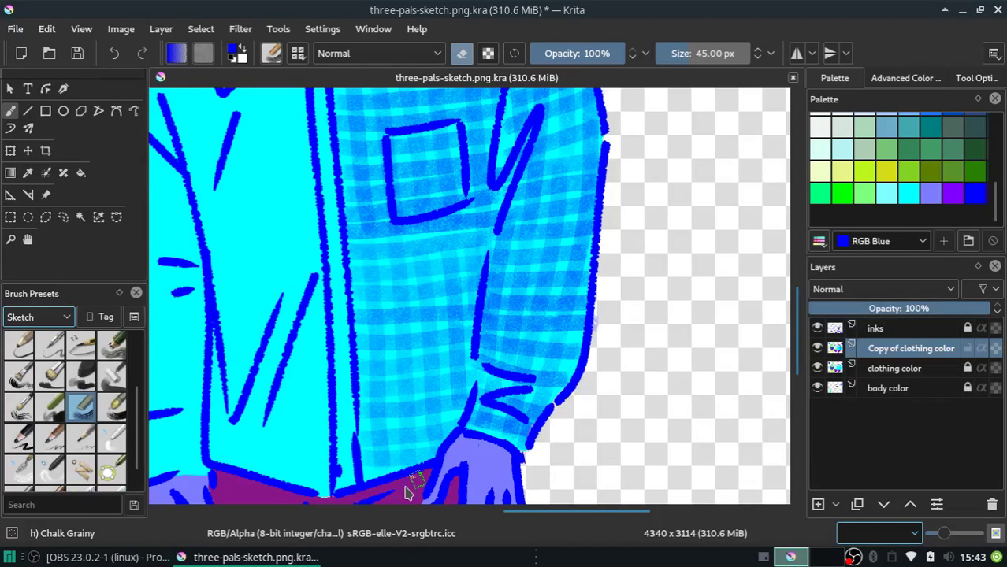
key("e")
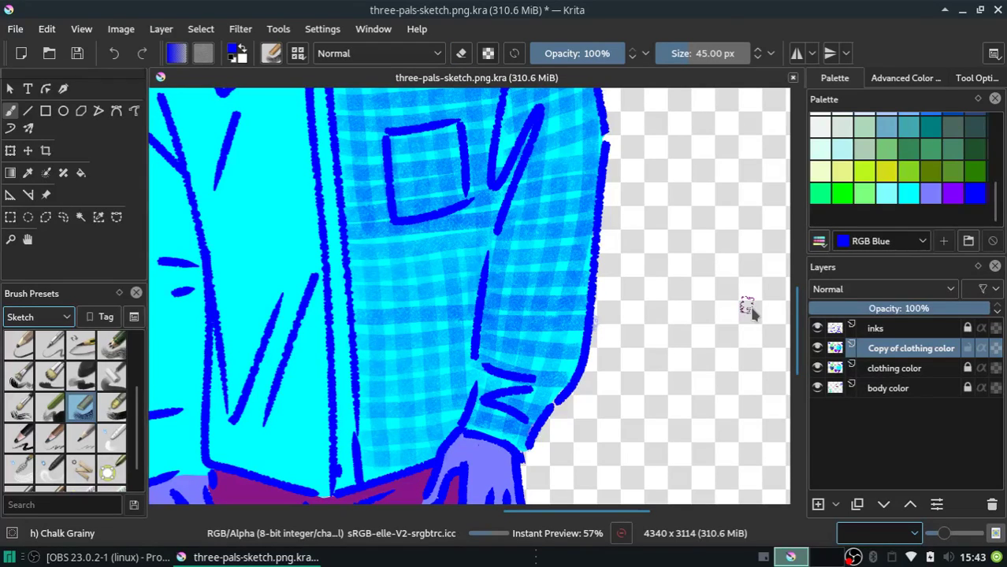
scroll(750, 311, "down", 1)
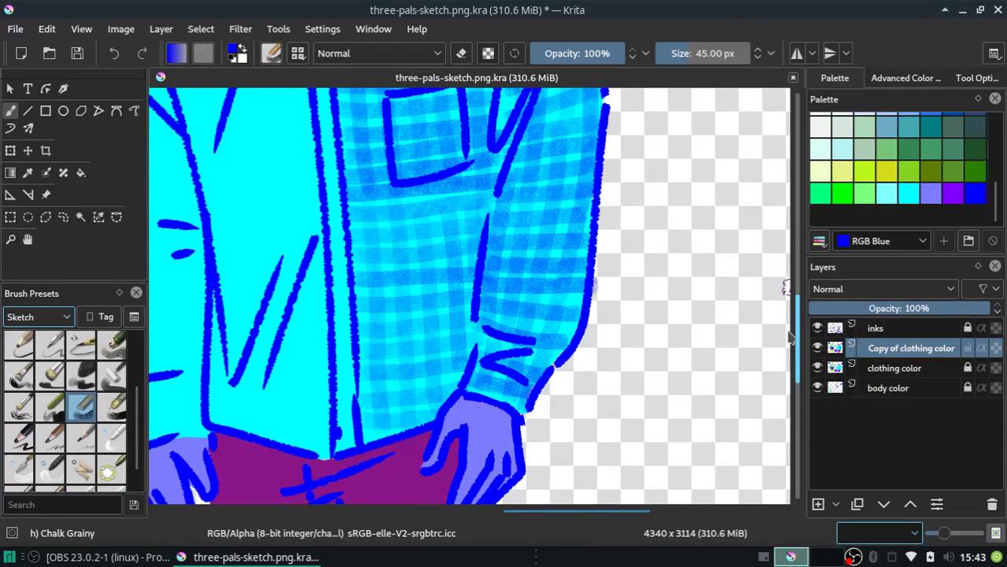
left_click_drag(790, 337, 784, 286)
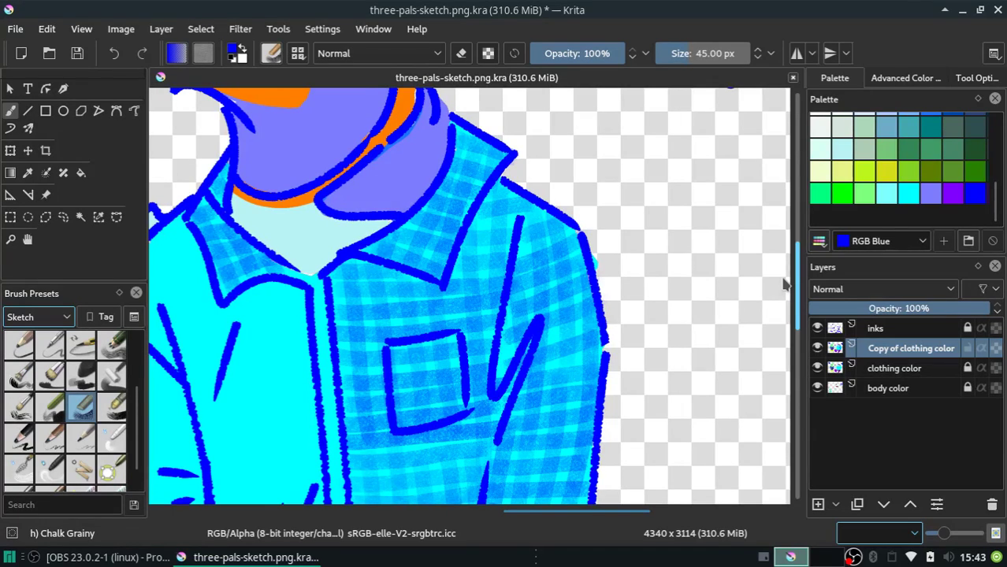
Fill the plaid gaps along the shirt's inner front outline with two short chalk strokes
scroll(784, 284, "down", 3)
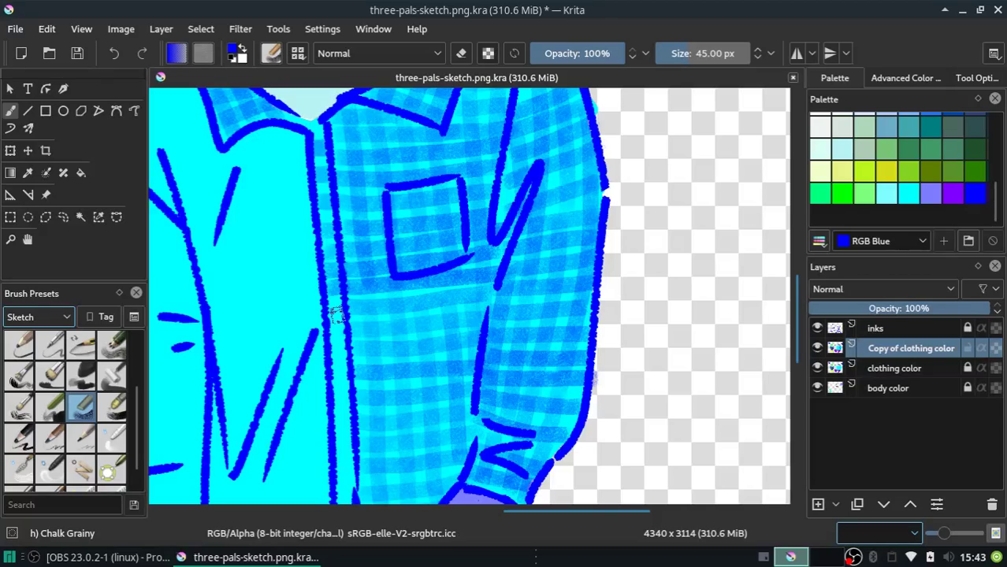
left_click_drag(338, 315, 339, 362)
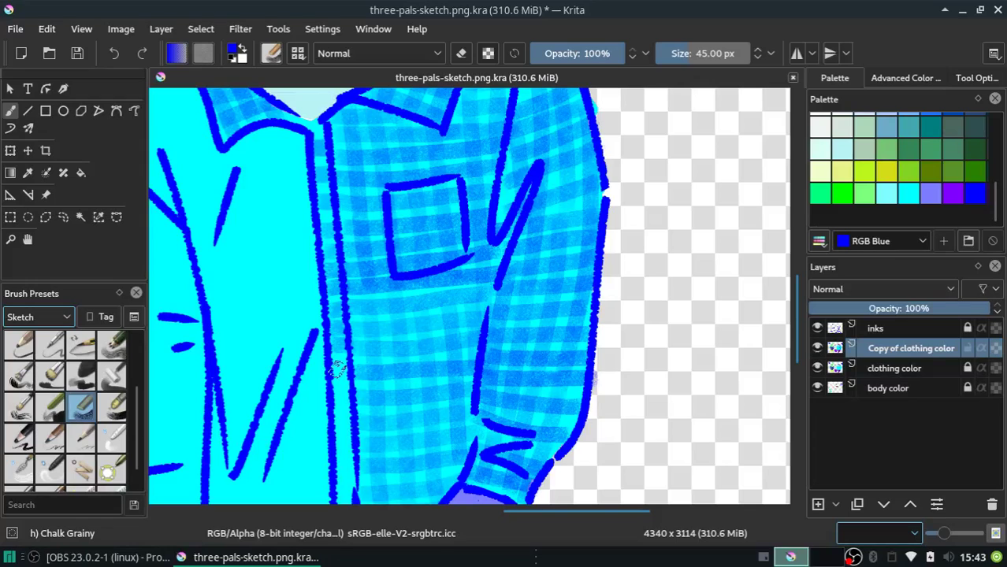
scroll(336, 370, "down", 2)
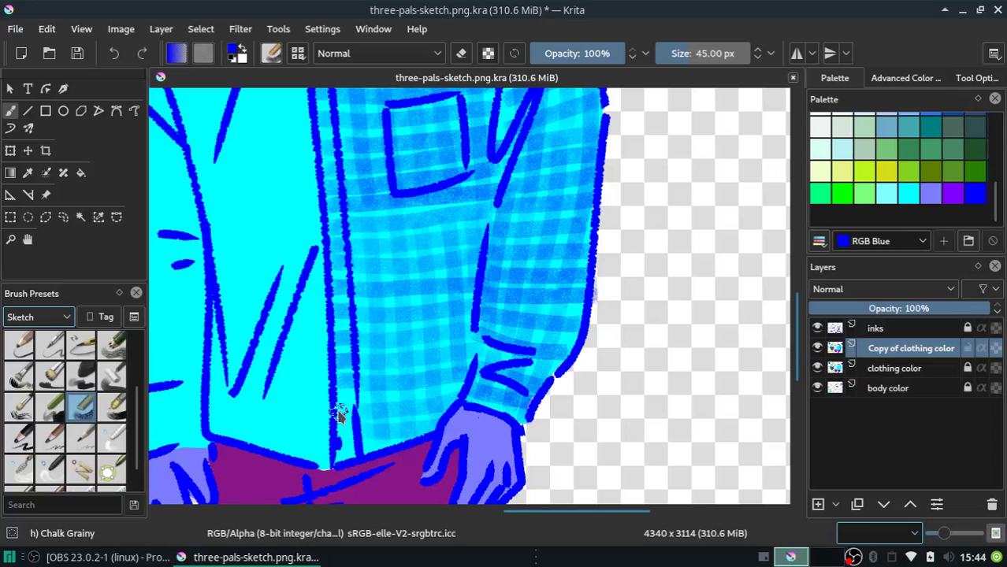
left_click_drag(337, 415, 325, 477)
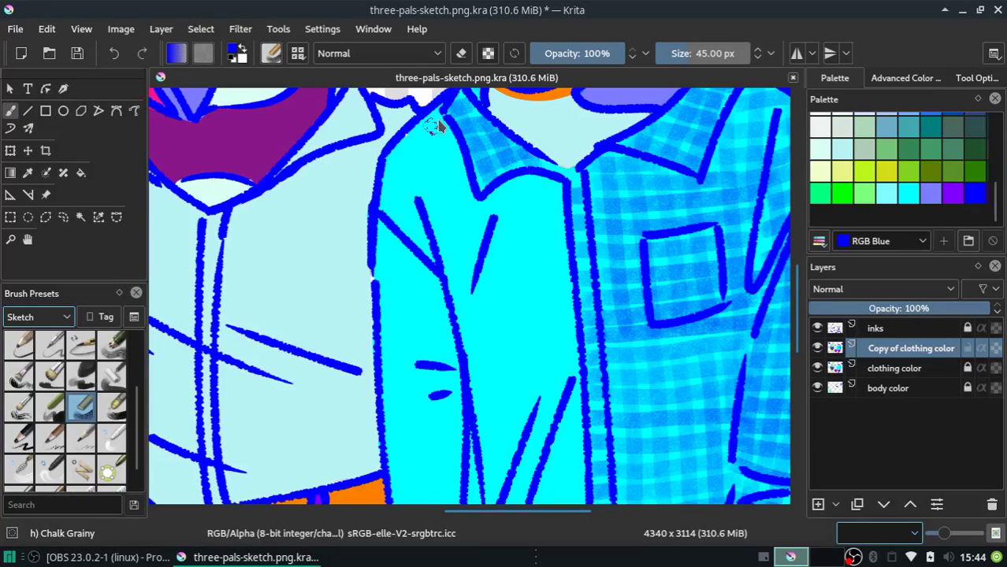
Paint plaid texture over the pale collar area beside the lapel and upper shirt
left_click_drag(440, 128, 390, 191)
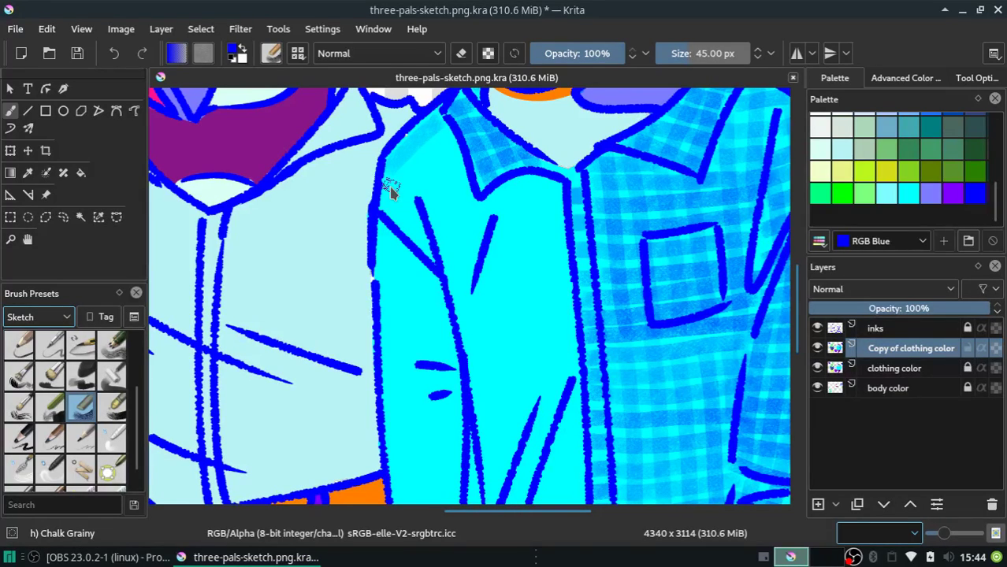
left_click_drag(391, 152, 415, 136)
left_click_drag(416, 136, 530, 183)
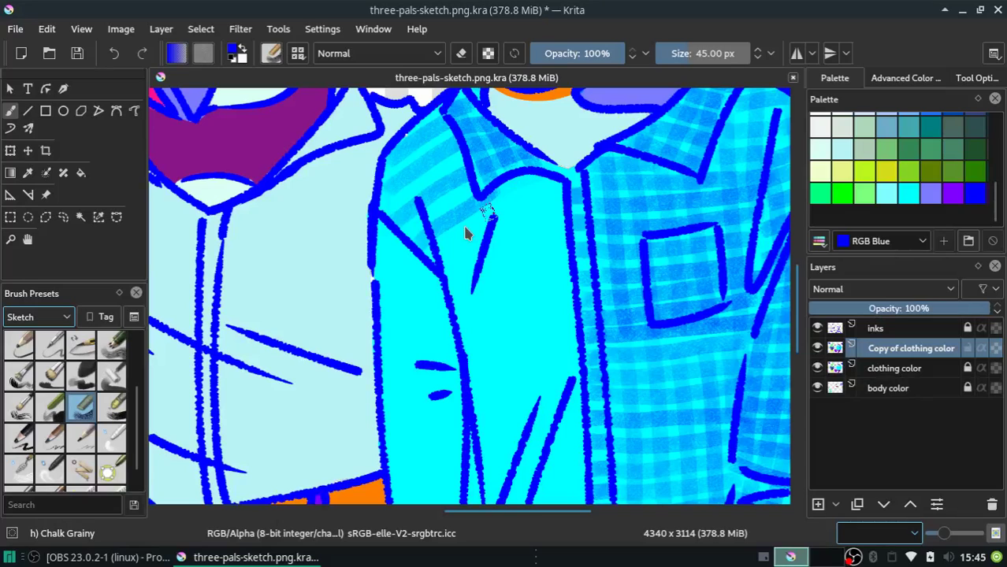
Stripe the plain cyan front panel, undoing one bad stroke on the lower shirt
left_click_drag(464, 233, 572, 319)
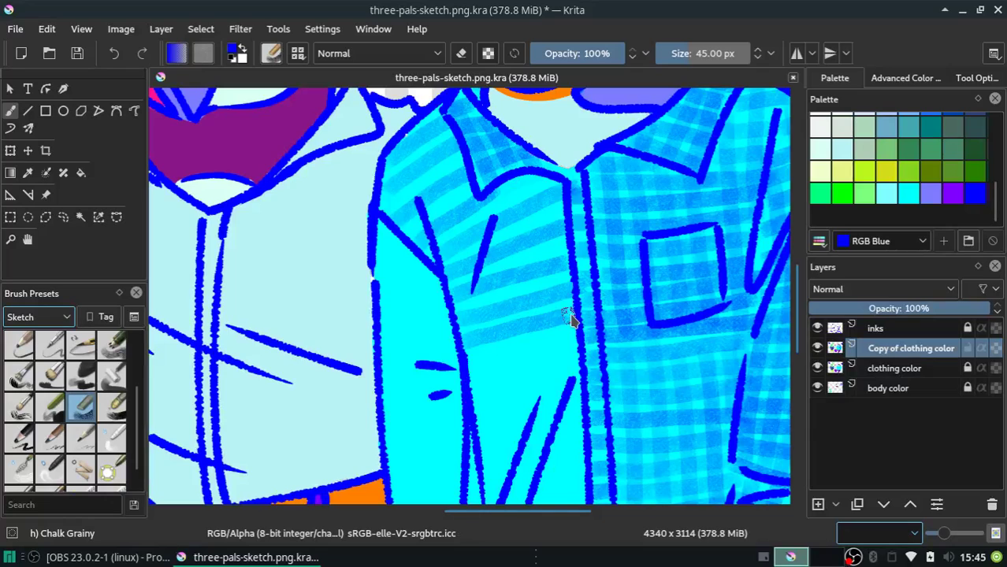
left_click_drag(570, 317, 575, 378)
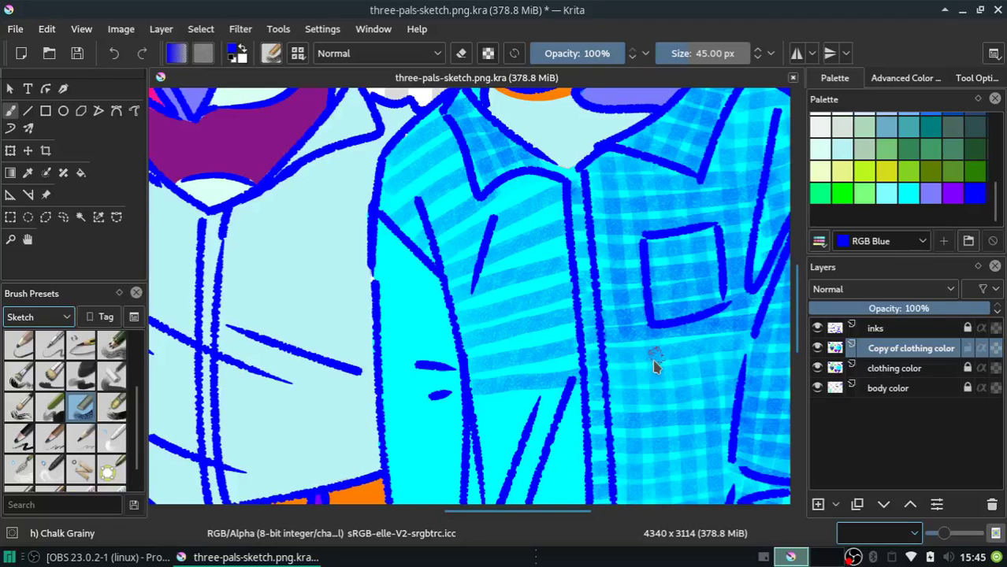
scroll(654, 364, "down", 3)
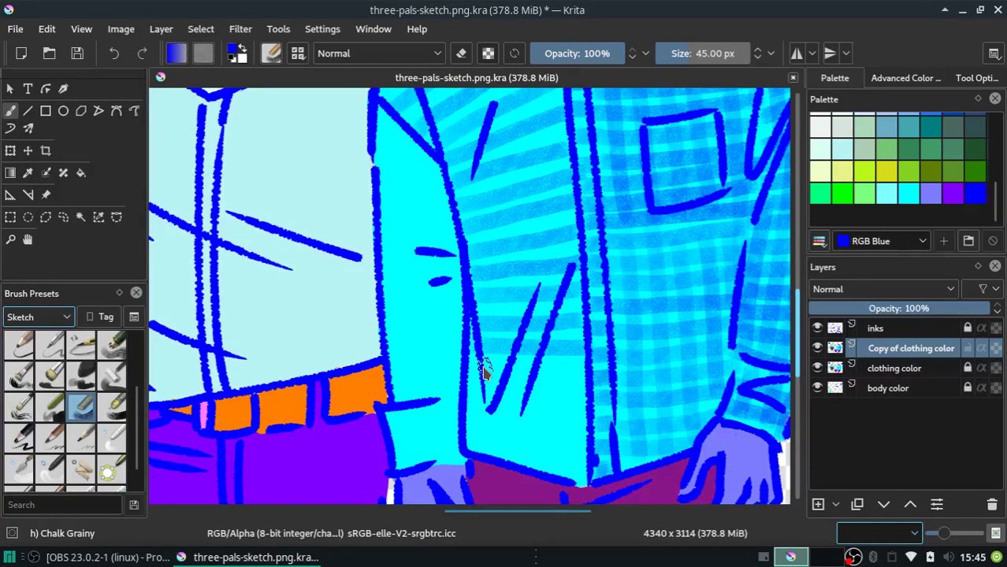
left_click_drag(473, 422, 588, 422)
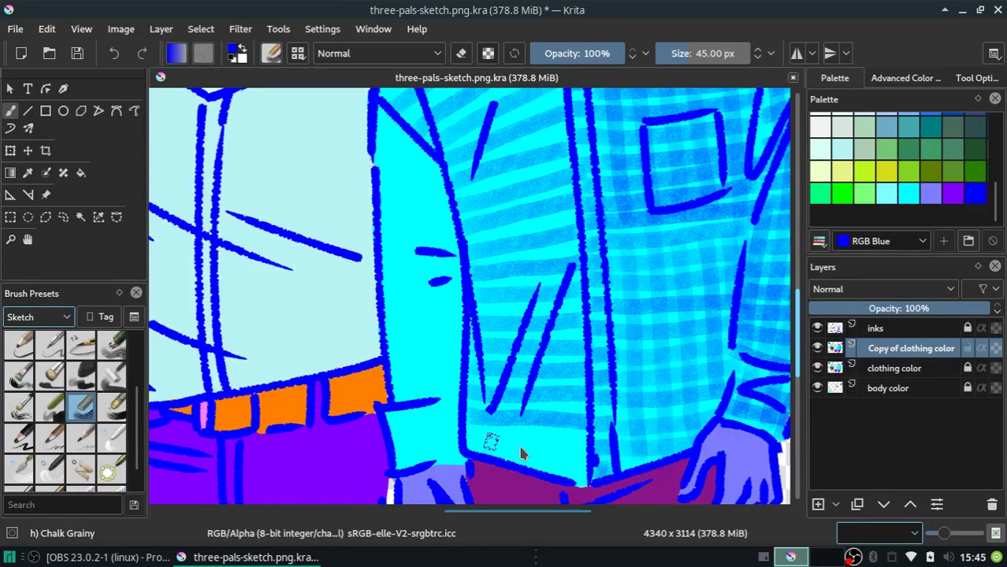
key("ctrl+z")
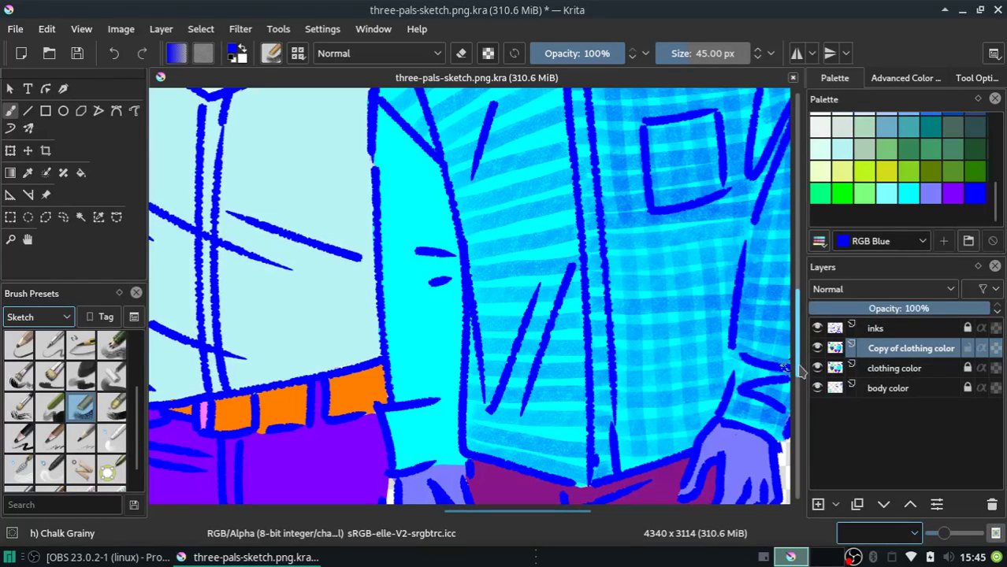
scroll(395, 308, "up", 3)
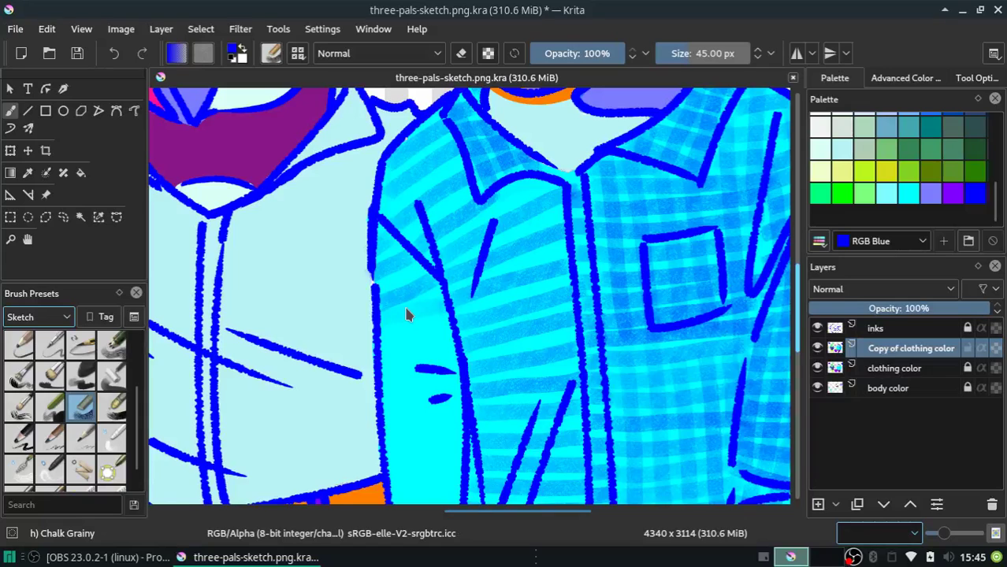
Undo the cuff stroke, paint darker plaid down the shirt's left edge, and save the drawing
scroll(406, 315, "down", 1)
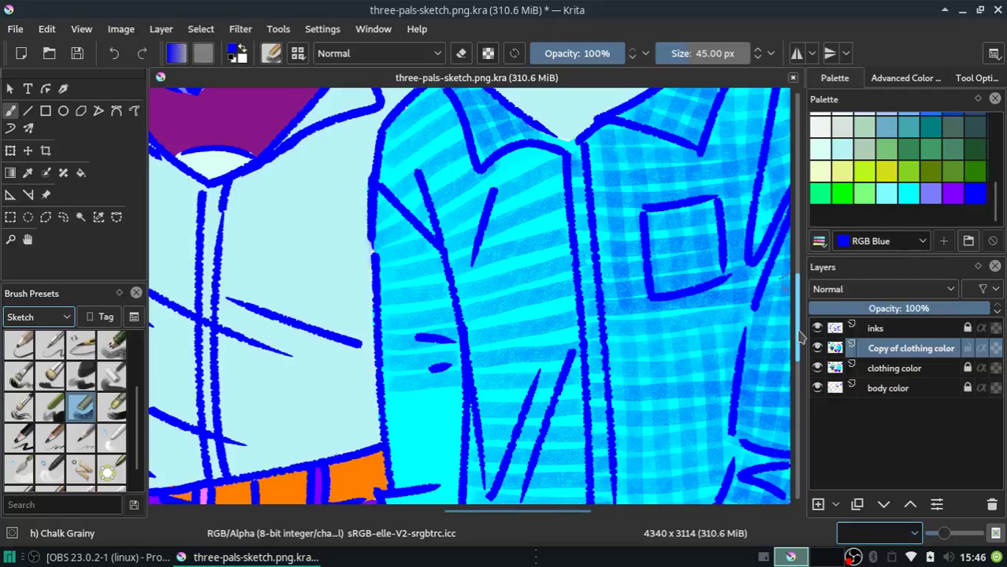
scroll(461, 335, "down", 3)
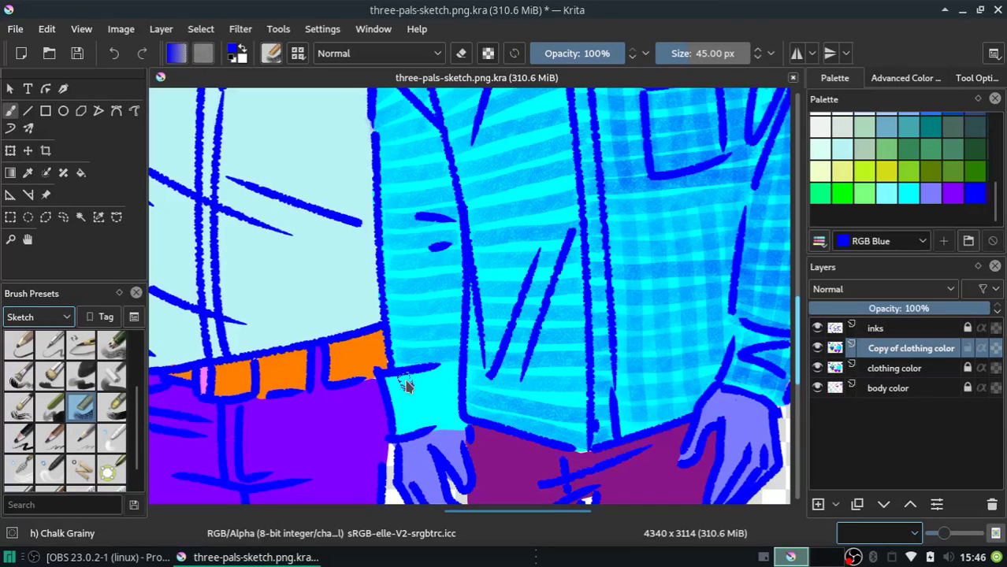
key("ctrl+z")
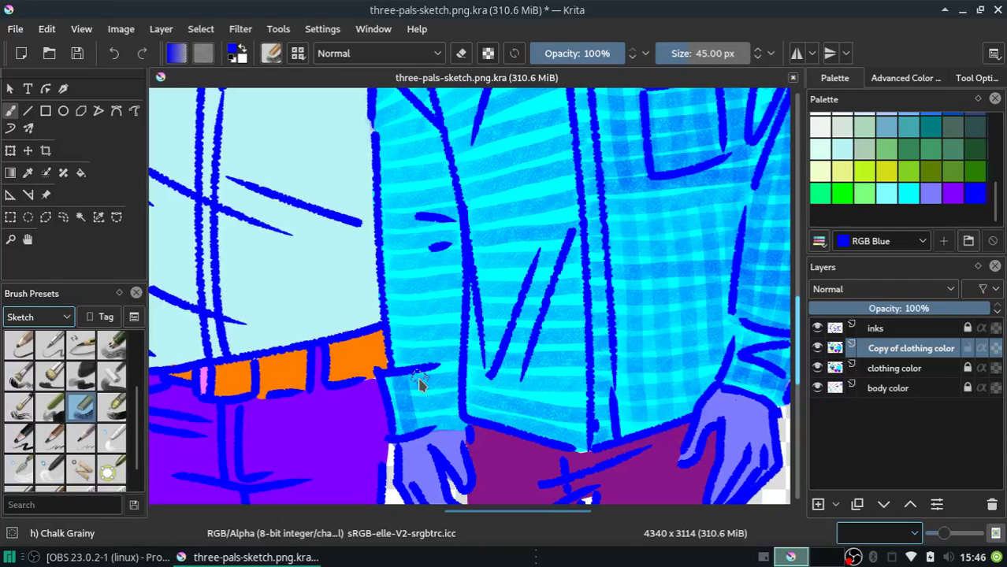
scroll(401, 276, "up", 2)
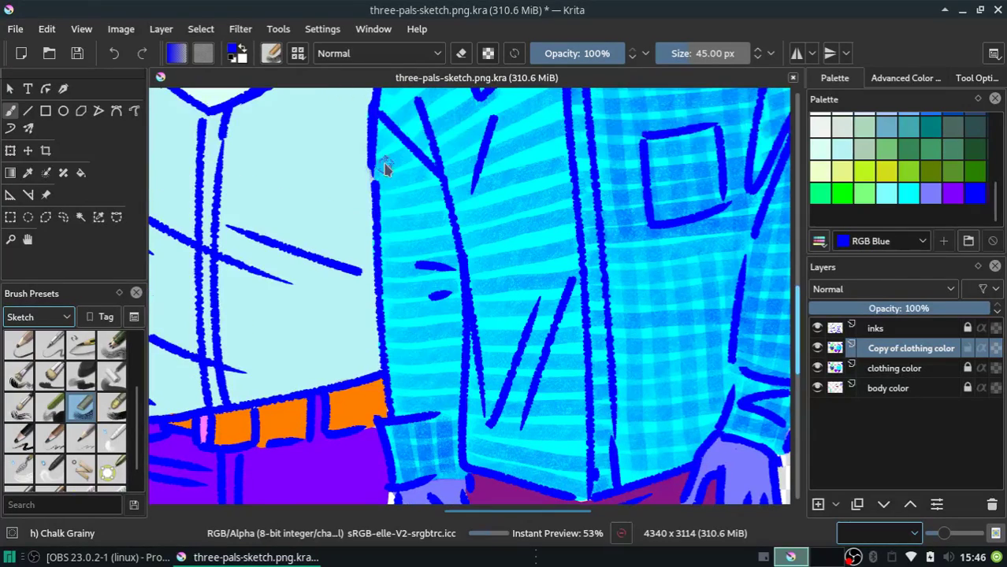
left_click_drag(384, 168, 398, 337)
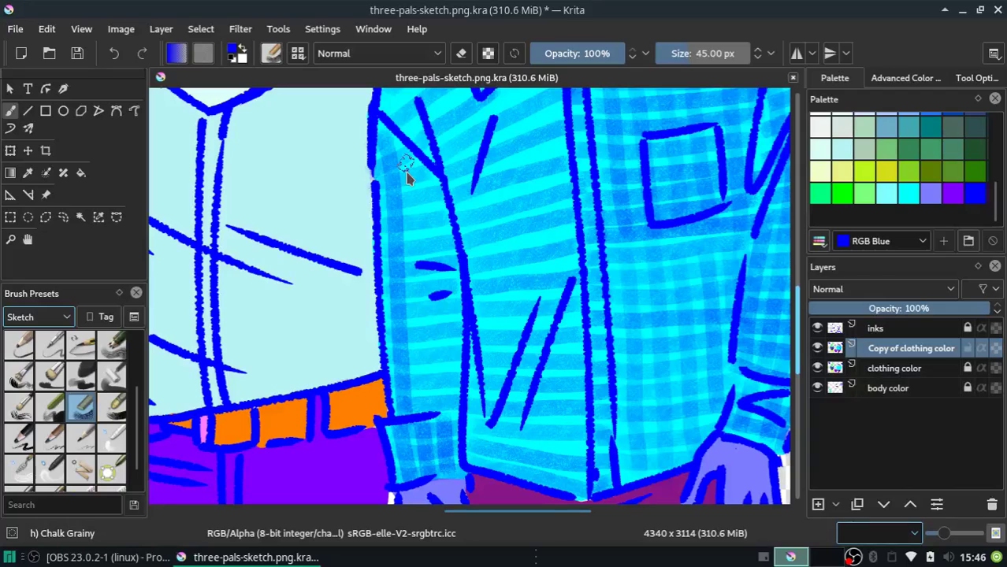
left_click_drag(405, 167, 404, 388)
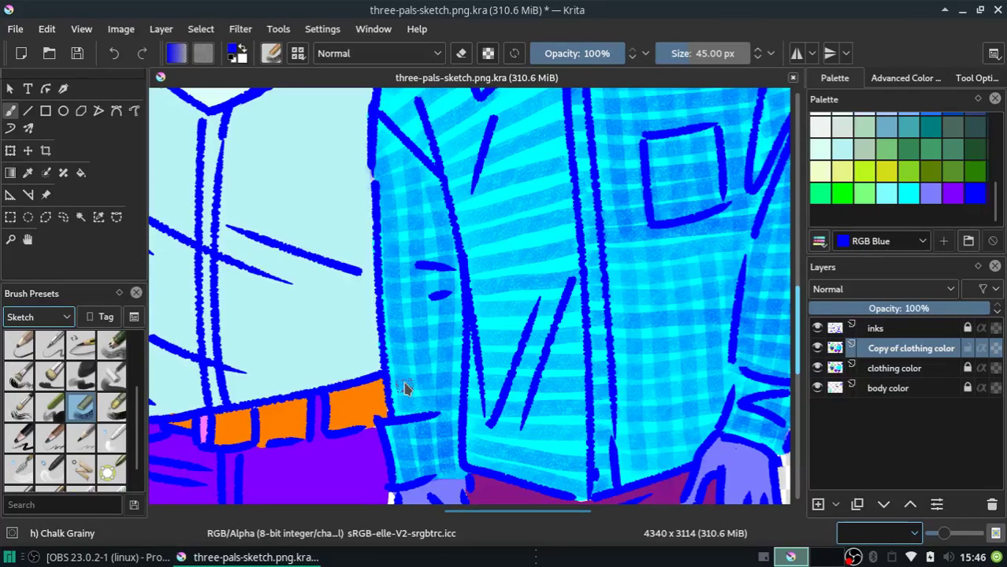
key("ctrl+s")
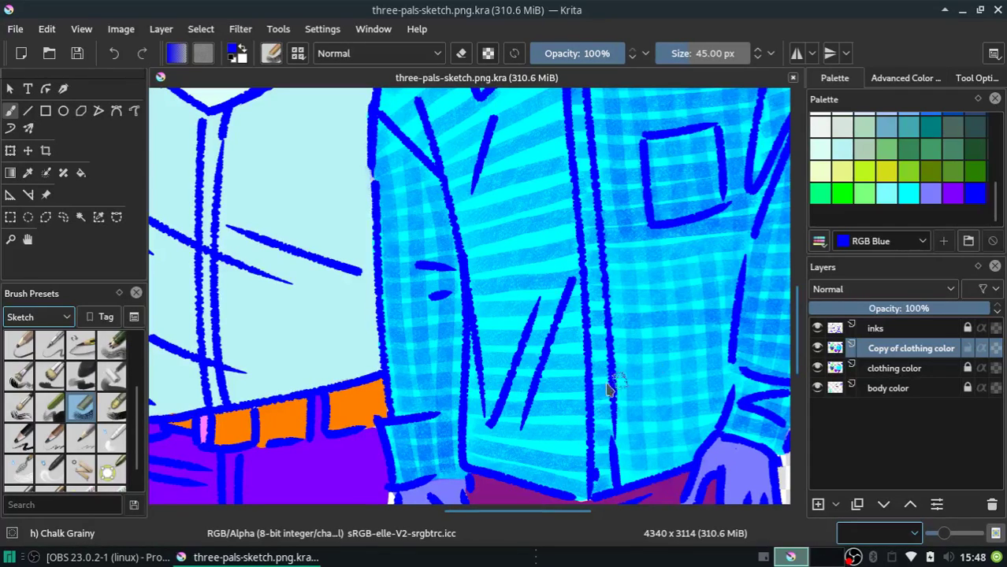
Add darker plaid strokes along the left collar and collar edge
left_click_drag(792, 350, 798, 335)
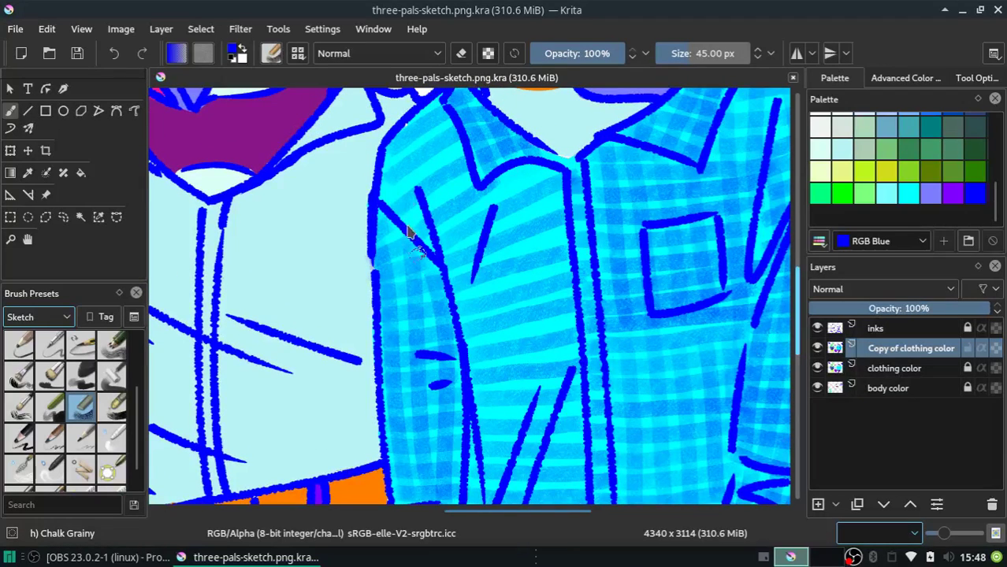
left_click_drag(383, 167, 438, 248)
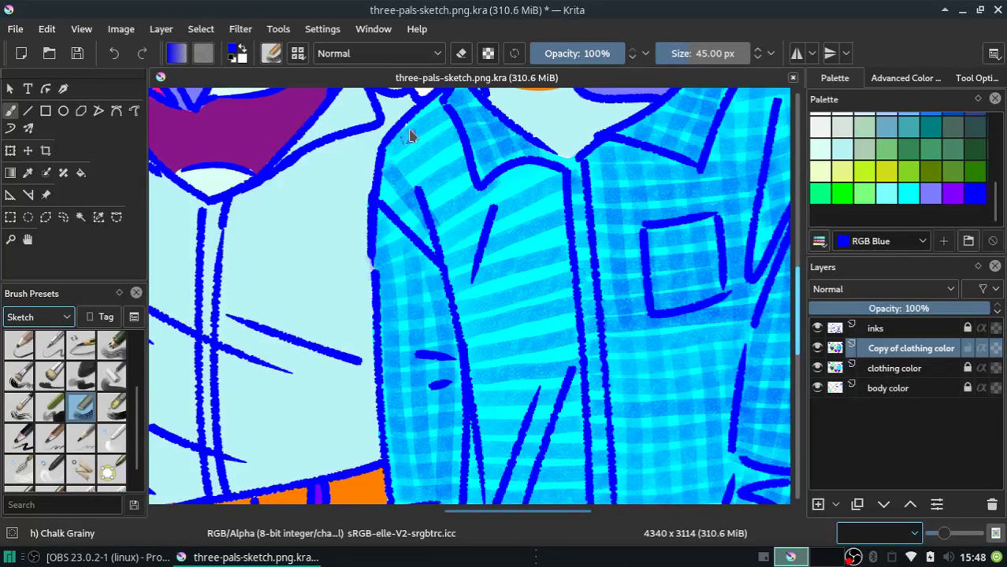
left_click_drag(416, 187, 445, 264)
left_click_drag(443, 108, 478, 189)
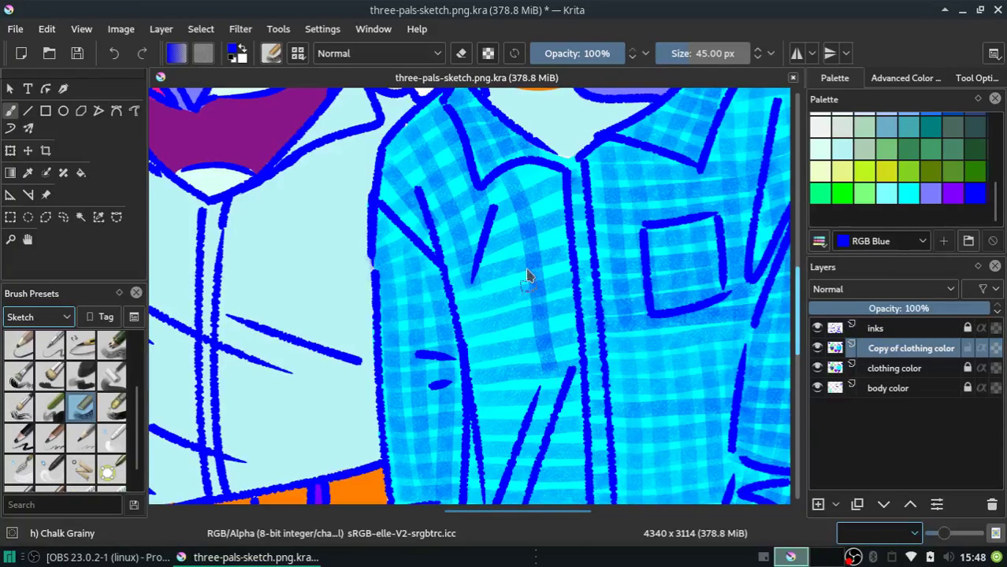
Paint two darker vertical plaid stripes down the shirt, retrying the first one twice
left_click_drag(503, 180, 545, 382)
key("ctrl+z")
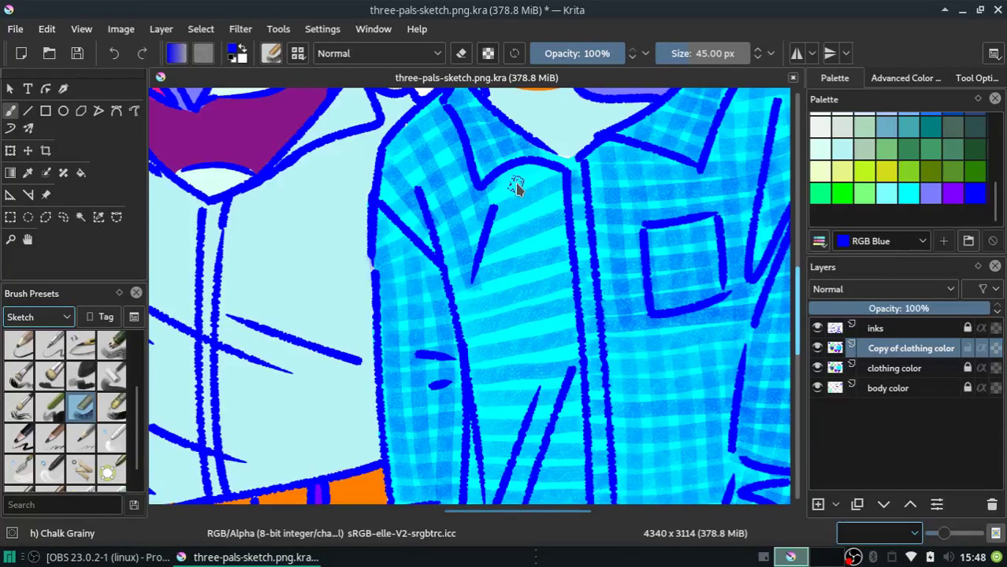
left_click_drag(516, 187, 538, 423)
key("ctrl+z")
left_click_drag(505, 175, 554, 403)
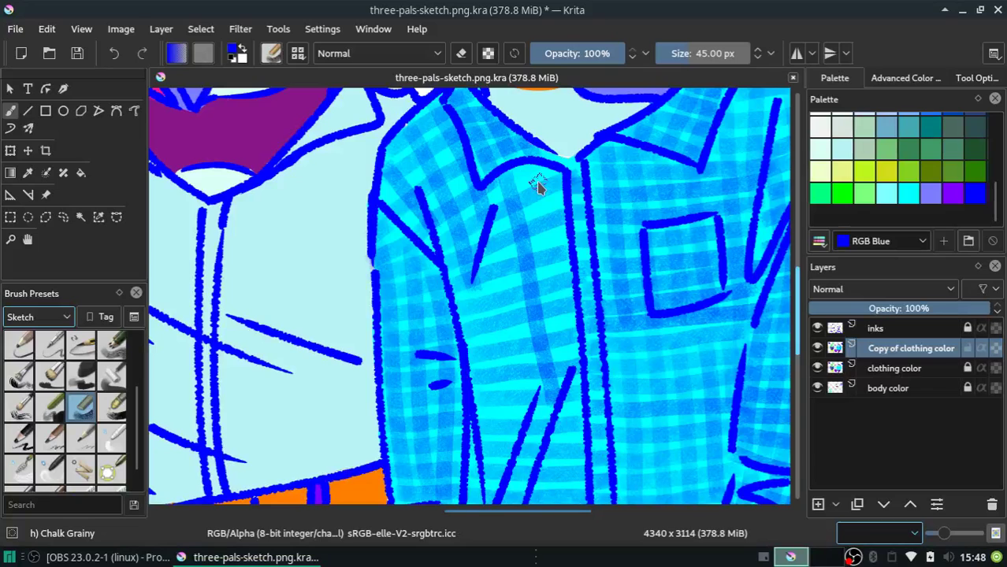
left_click_drag(537, 180, 571, 377)
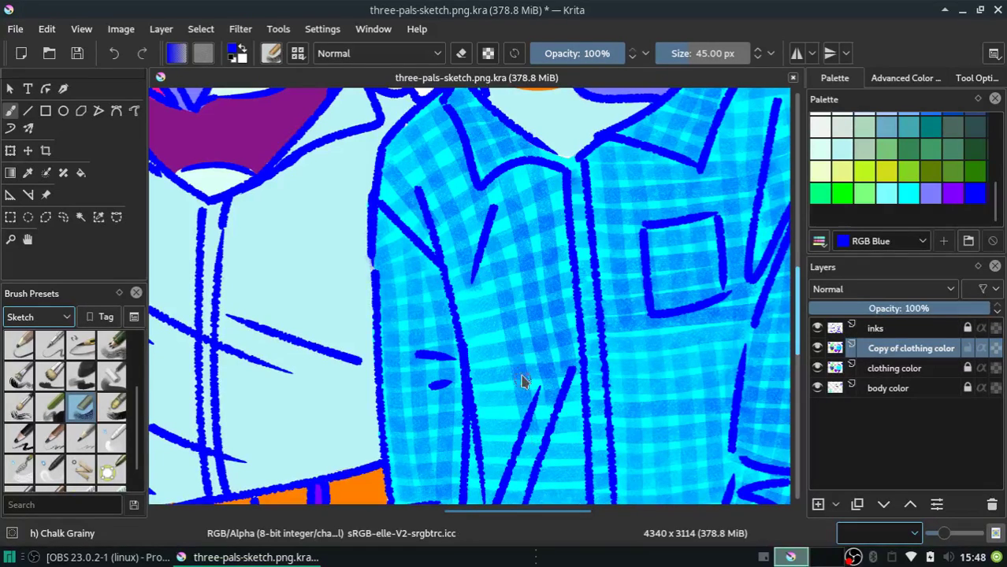
Add a darker stripe on the lower shirt, comparing it via undo/redo before keeping it
left_click_drag(472, 299, 498, 392)
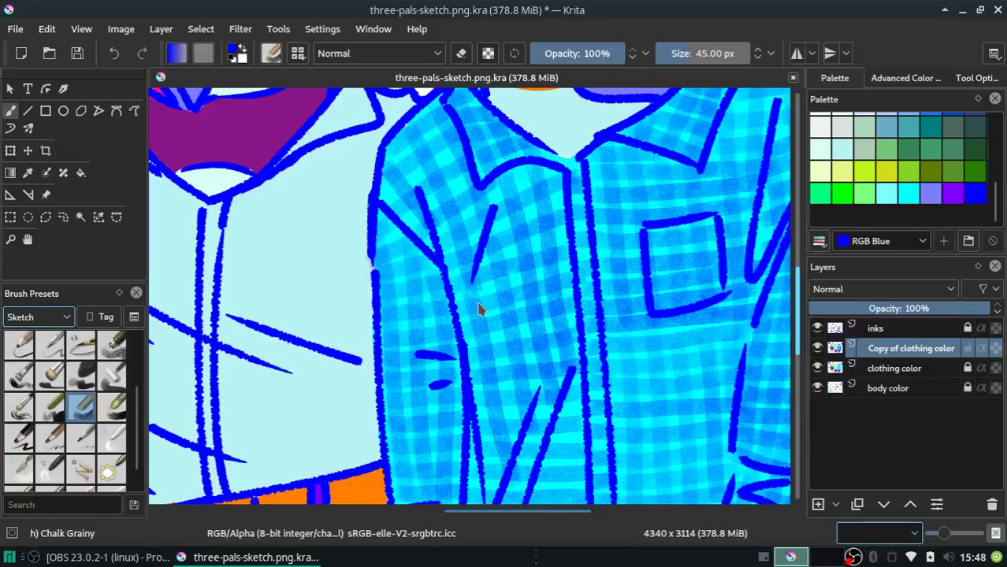
key("ctrl+z")
key("ctrl+shift+z")
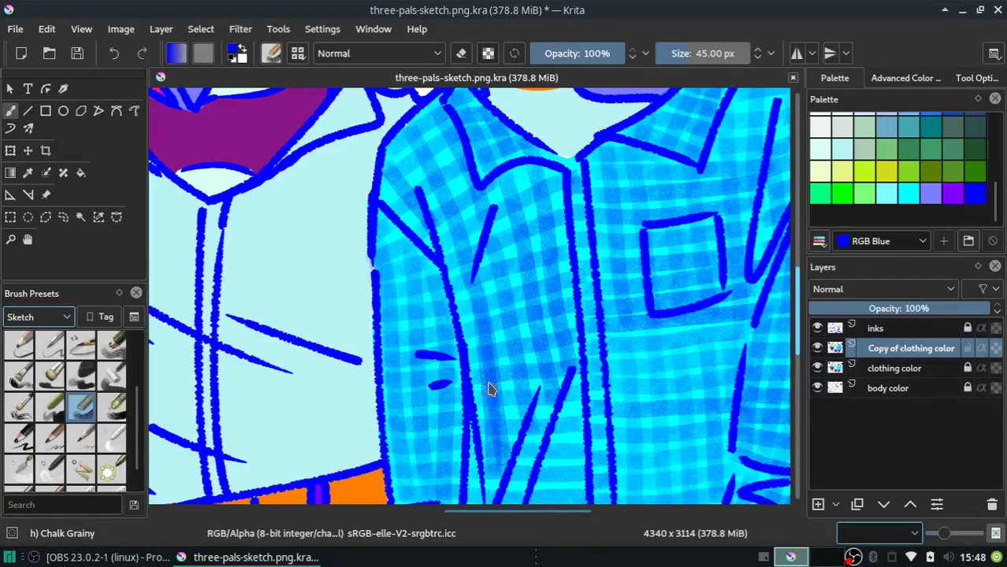
key("ctrl+z")
key("ctrl+shift+z")
key("ctrl+z")
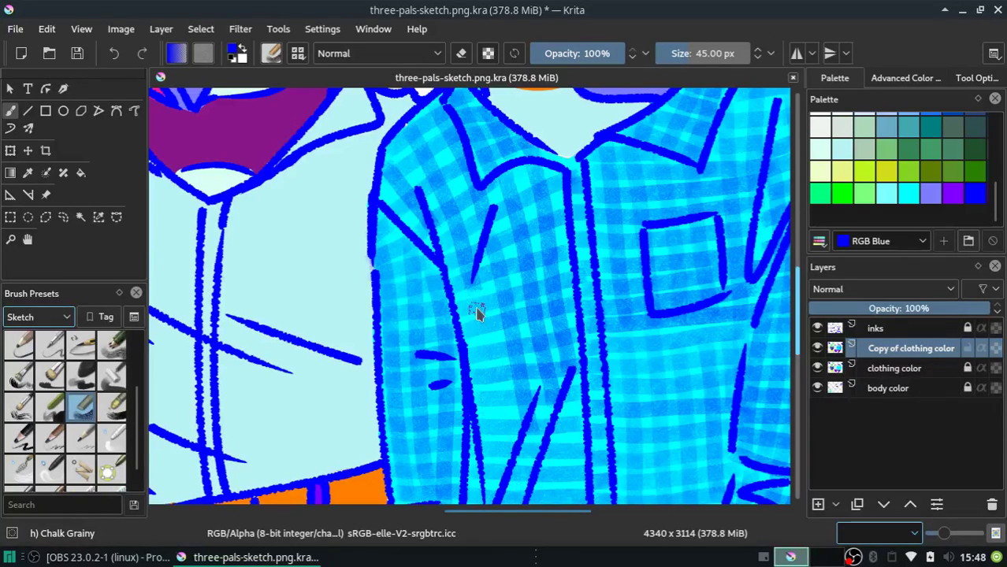
key("ctrl+shift+z")
key("ctrl+z")
key("ctrl+shift+z")
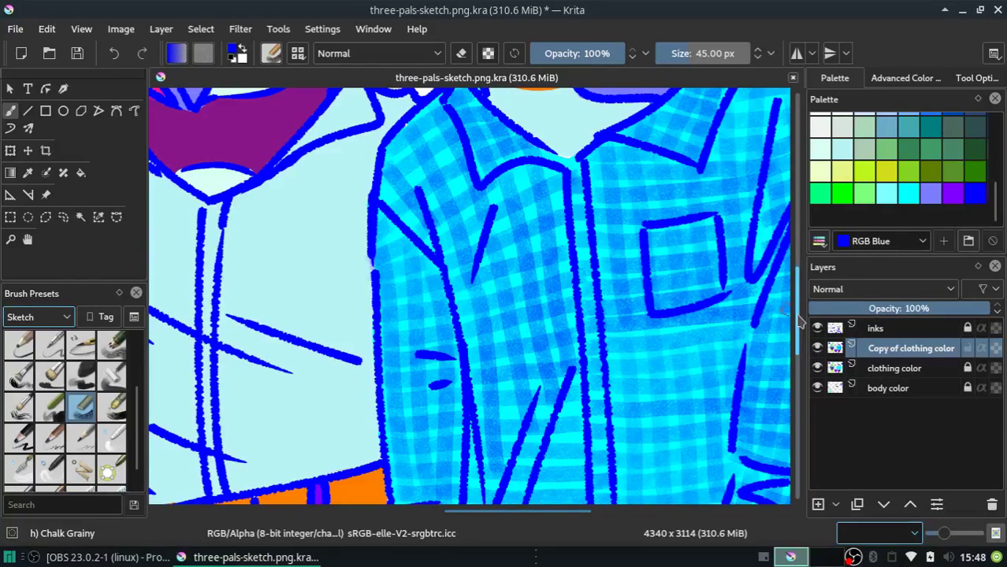
Paint another darker stripe on the lower shirt and undo a stray stroke
scroll(801, 331, "down", 3)
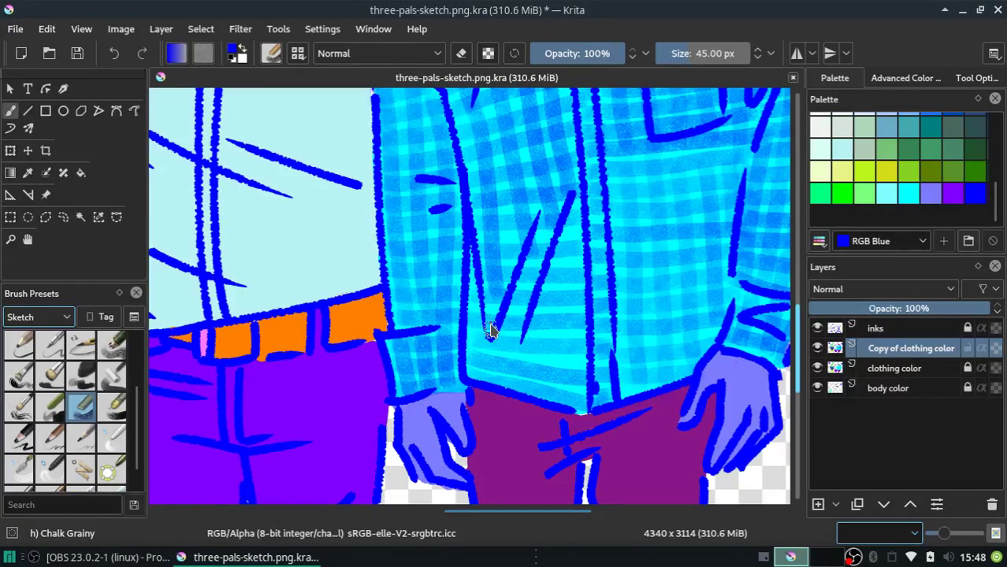
mouse_move(490, 293)
left_mouse_down()
mouse_move(497, 352)
mouse_move(474, 373)
mouse_move(472, 271)
mouse_move(533, 391)
mouse_move(551, 252)
mouse_move(584, 387)
left_mouse_up()
key("ctrl+z")
key("ctrl+shift+z")
key("ctrl+z")
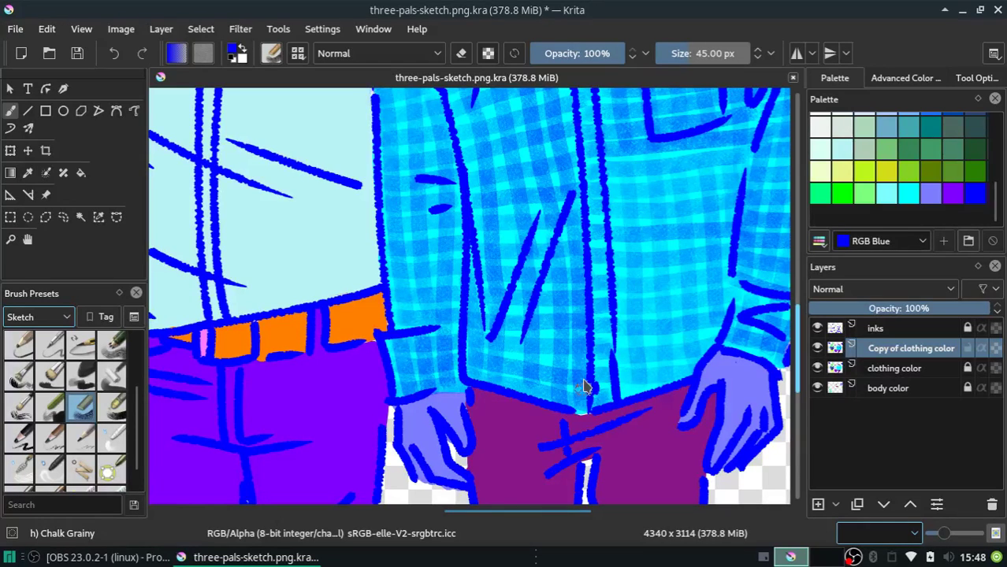
left_click_drag(794, 351, 794, 293)
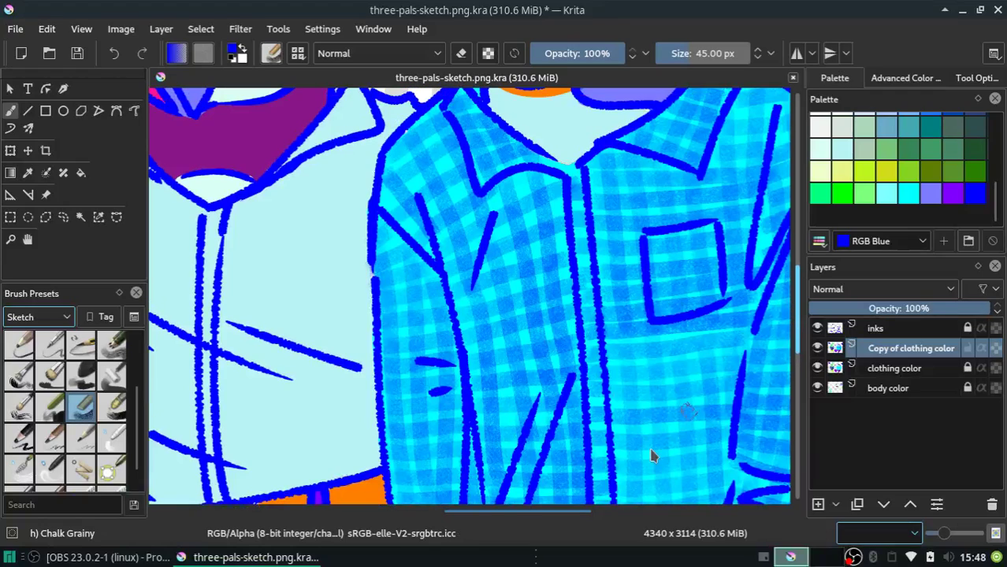
Set the zoom to 100%, then to Fit Page Width to show all three characters
left_click(878, 533)
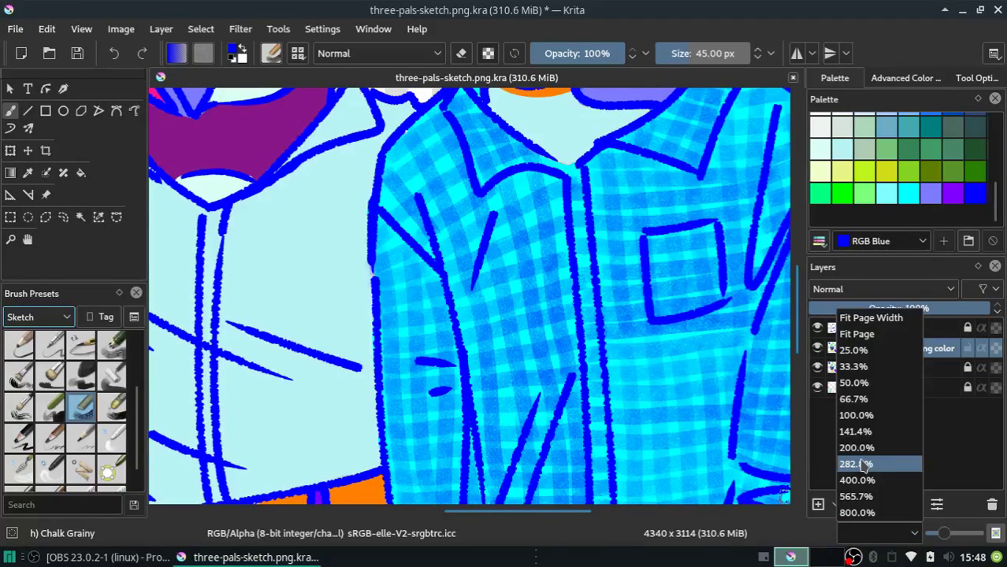
left_click(855, 415)
left_click(898, 533)
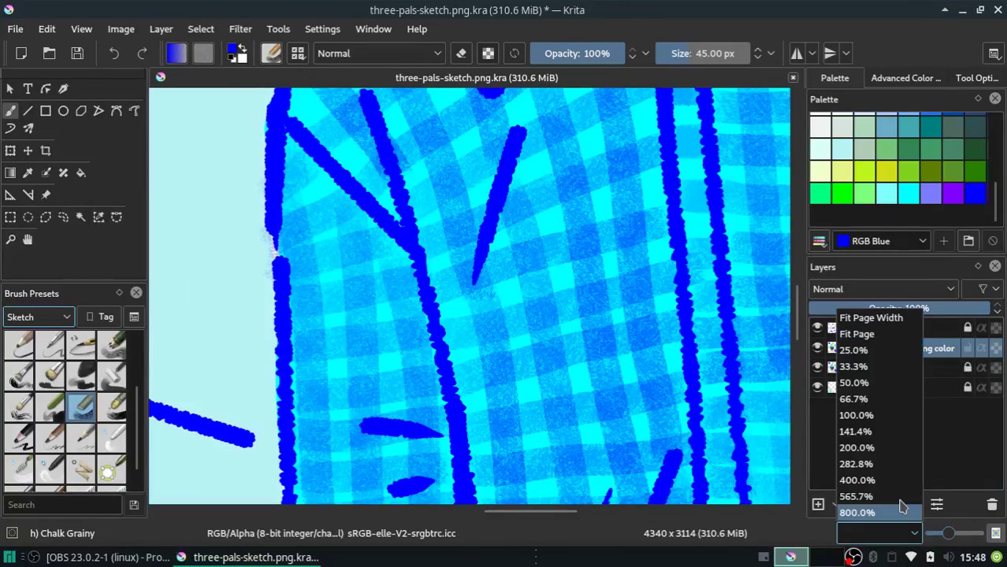
left_click(870, 317)
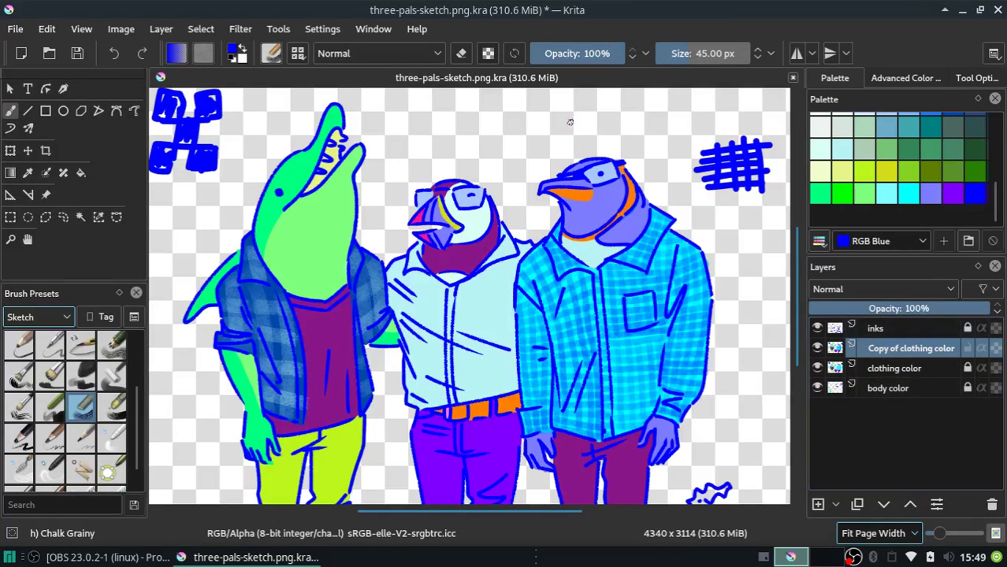
Open the Gaussian Blur filter for the Copy of clothing color layer
left_click(320, 29)
left_click(321, 30)
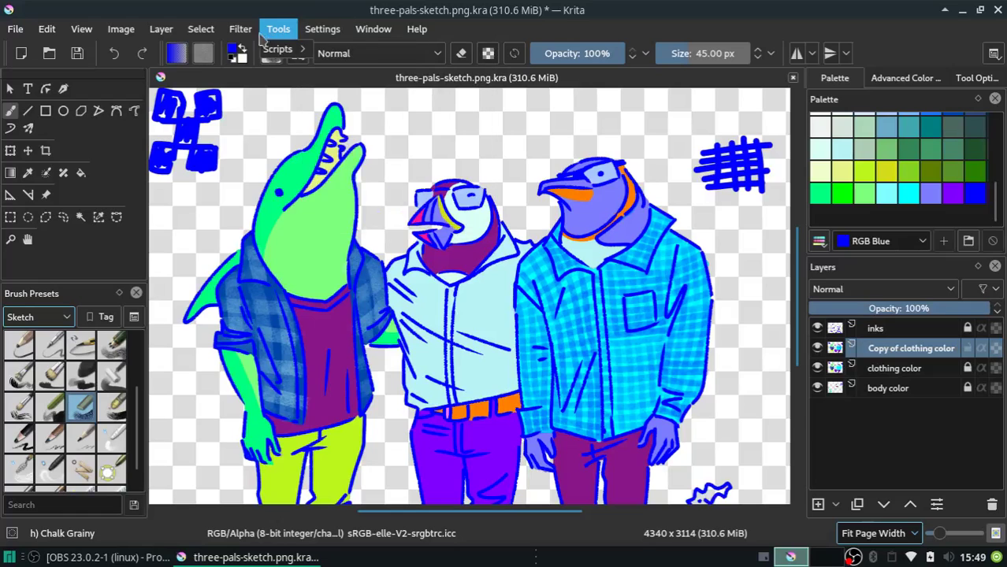
left_click(238, 30)
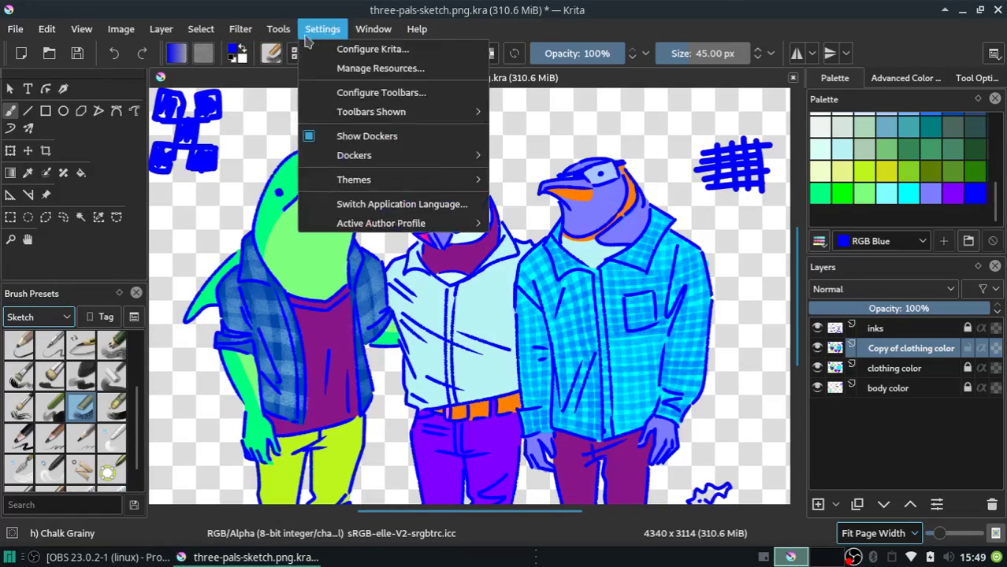
left_click(322, 29)
left_click(237, 29)
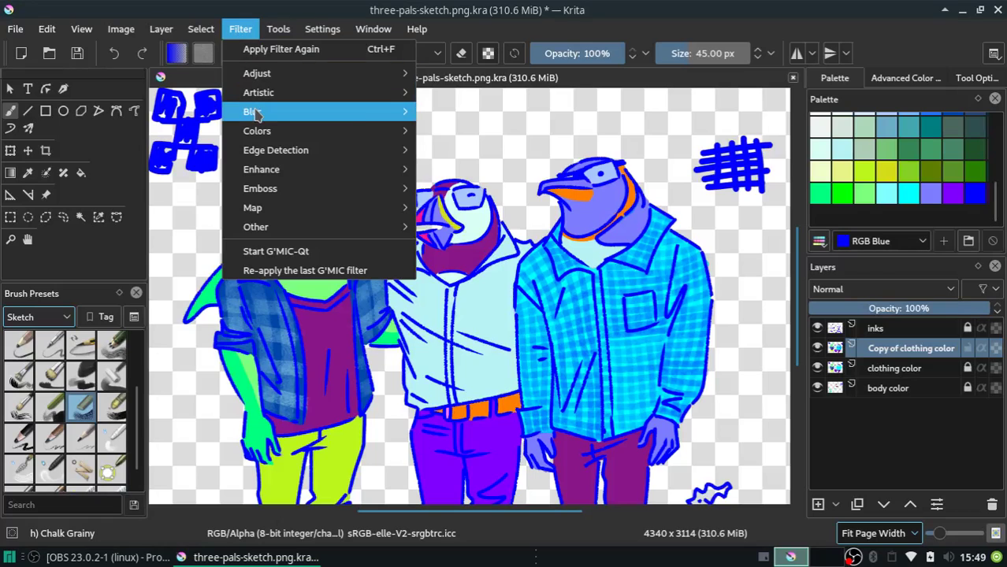
mouse_move(251, 111)
left_click(446, 132)
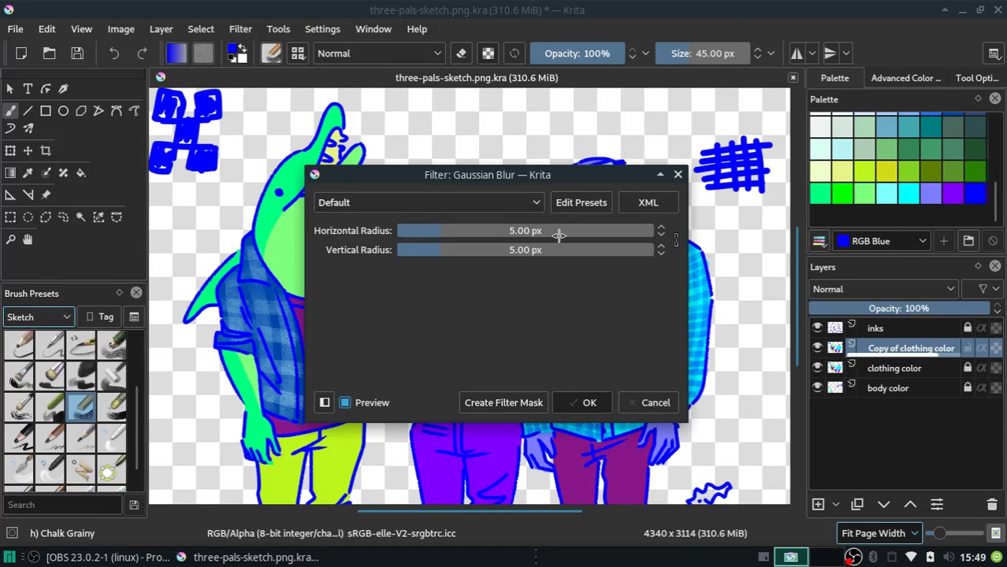
mouse_move(556, 181)
left_mouse_down()
mouse_move(699, 346)
mouse_move(852, 142)
mouse_move(591, 108)
left_mouse_up()
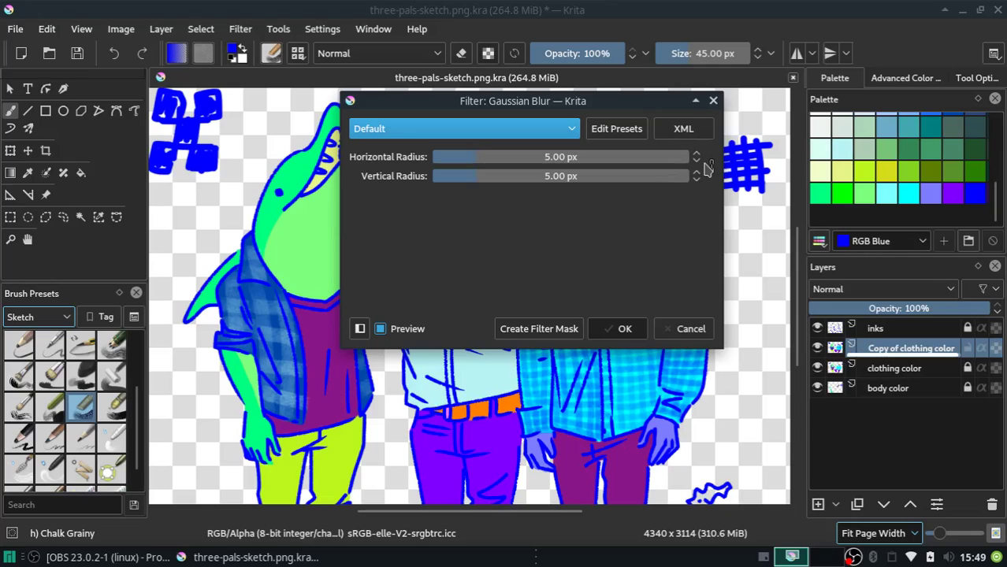
Lower the horizontal and vertical blur radius to 1.00 px and move the dialog off the artwork
left_click(695, 160)
left_click(696, 160)
left_click(696, 160)
left_click(696, 160)
left_click(696, 160)
left_click(696, 159)
left_click(696, 160)
left_click(695, 160)
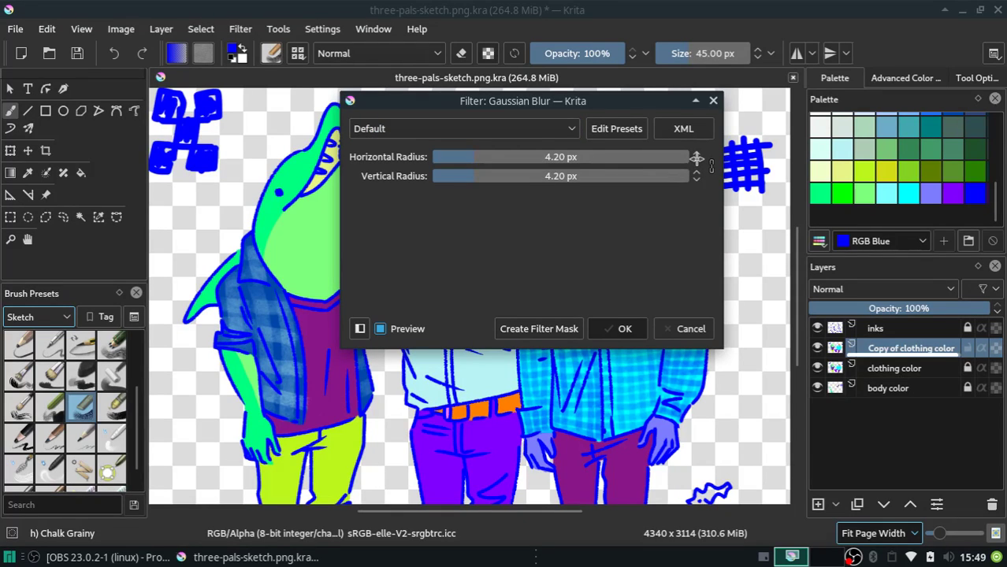
left_click(696, 160)
left_click(695, 160)
left_click(696, 160)
left_click(696, 160)
left_click(696, 159)
left_click(695, 160)
scroll(692, 158, "down", 20)
scroll(692, 157, "up", 2)
left_click_drag(625, 100, 613, 475)
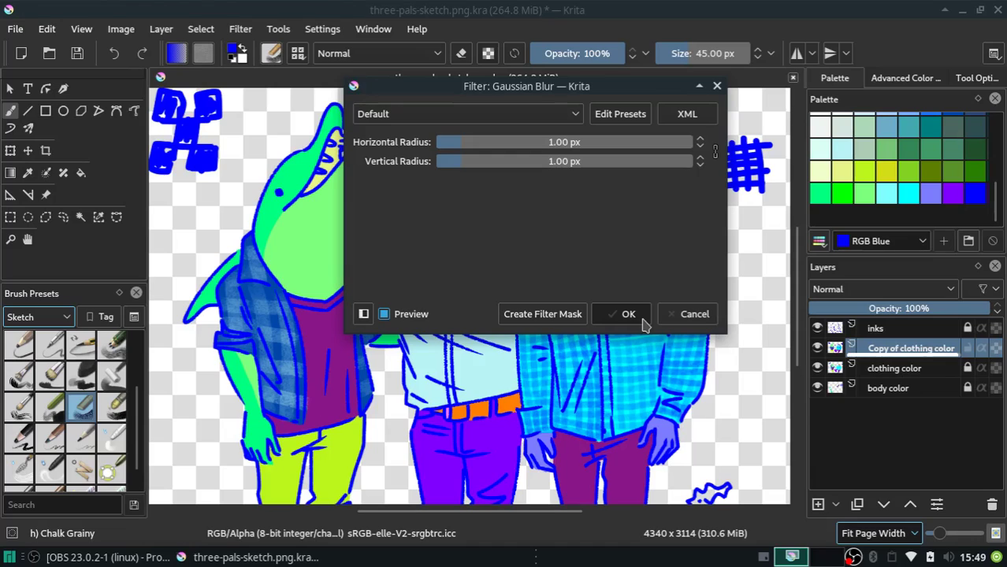
Apply the 1 px Gaussian blur and switch to the Ink-2 Fineliner brush
left_click(643, 324)
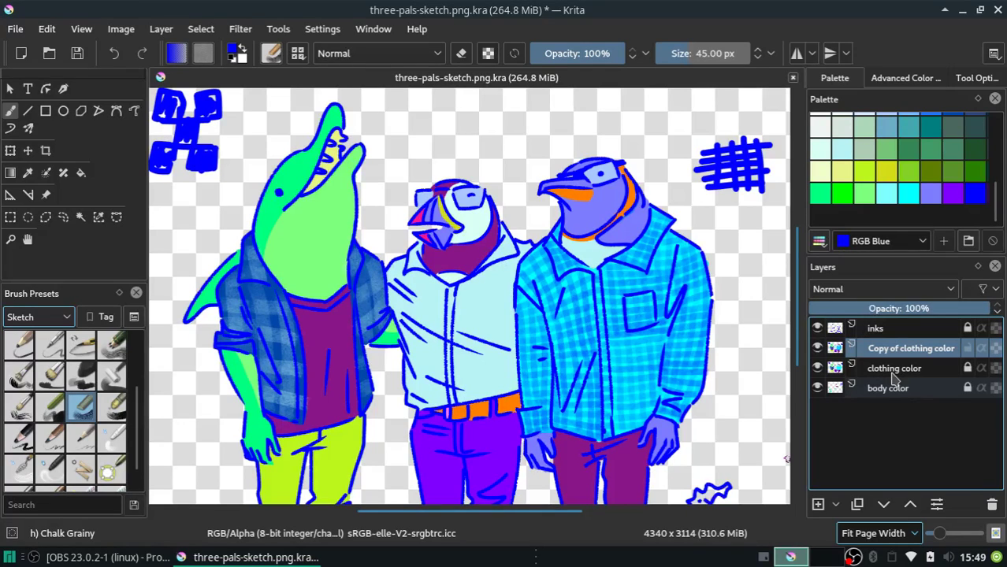
scroll(38, 317, "up", 3)
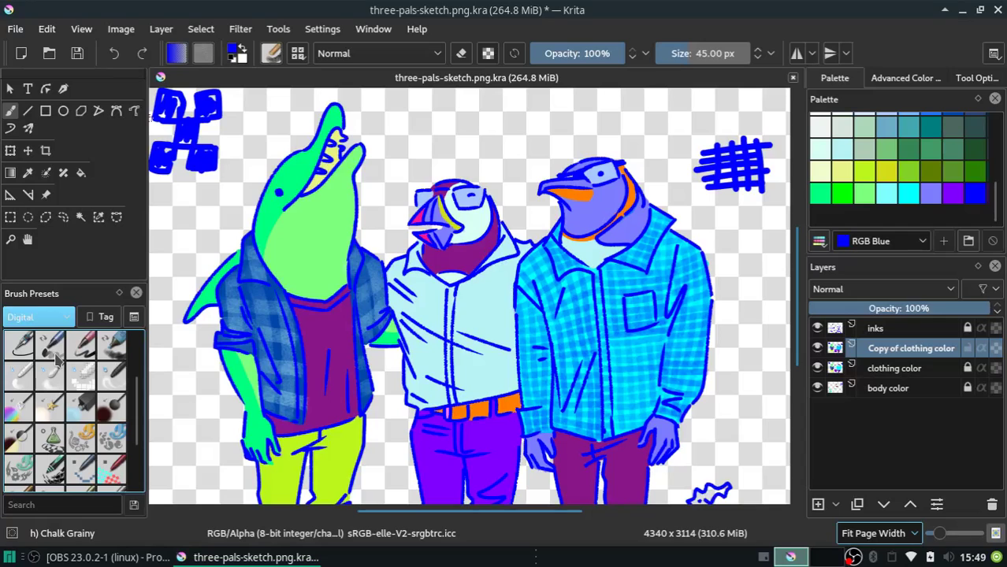
left_click(21, 345)
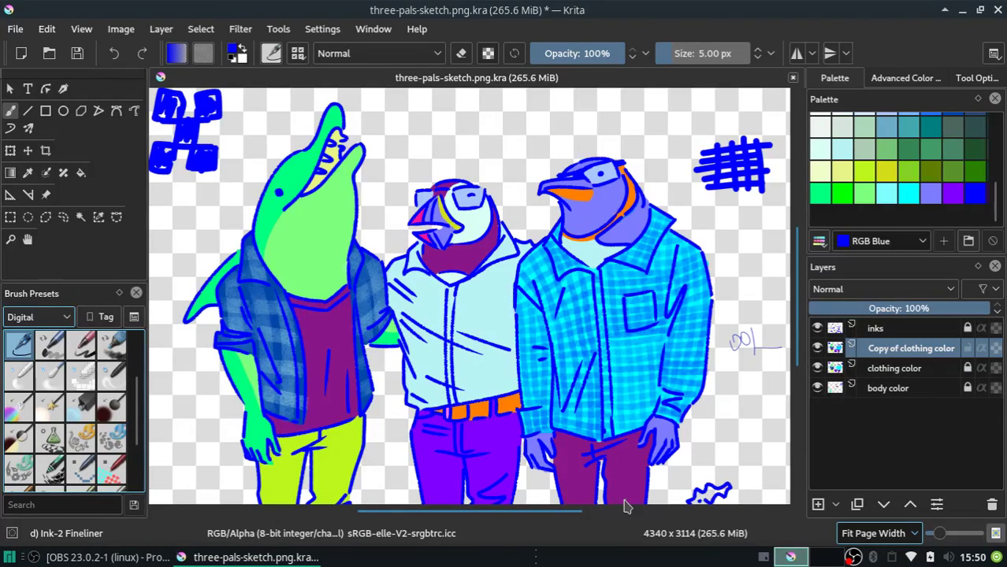
Undo the stray lower-right doodle and set Copy of clothing color to Overlay blending
key("ctrl+z")
key("ctrl+z")
key("ctrl+s")
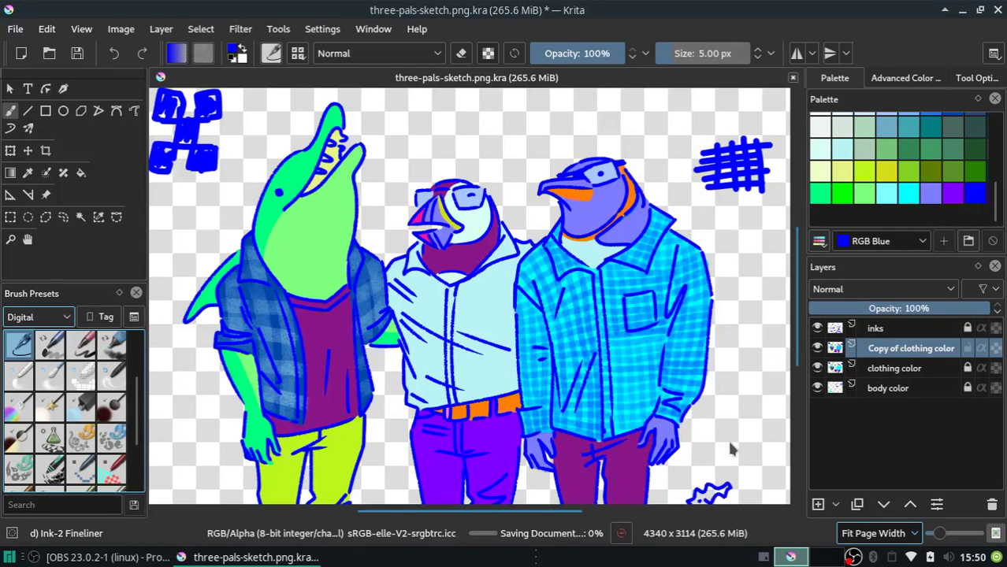
left_click(882, 289)
left_click(831, 8)
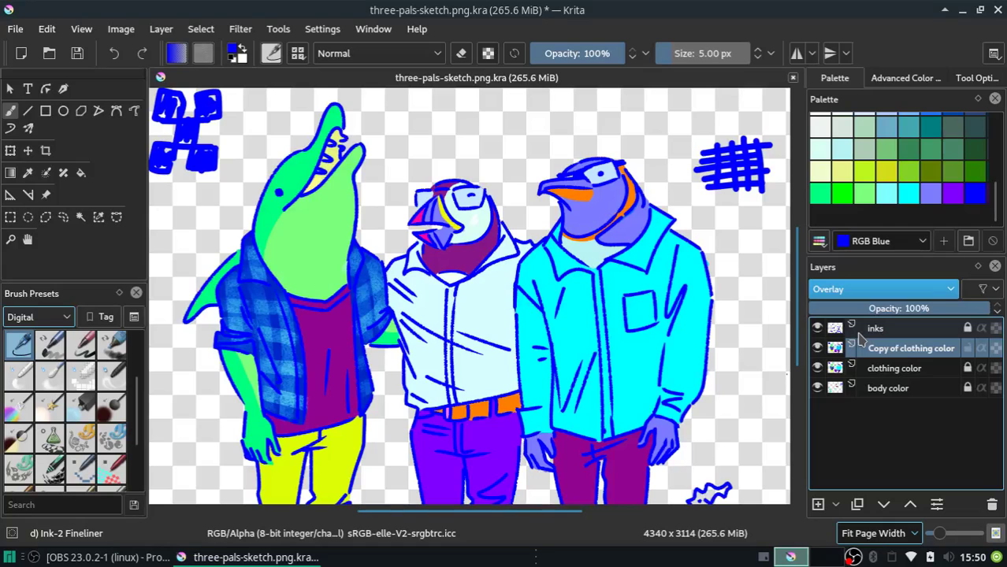
Change Copy of clothing color to Screen blending and pick the Freehand Selection tool
scroll(882, 292, "up", 5)
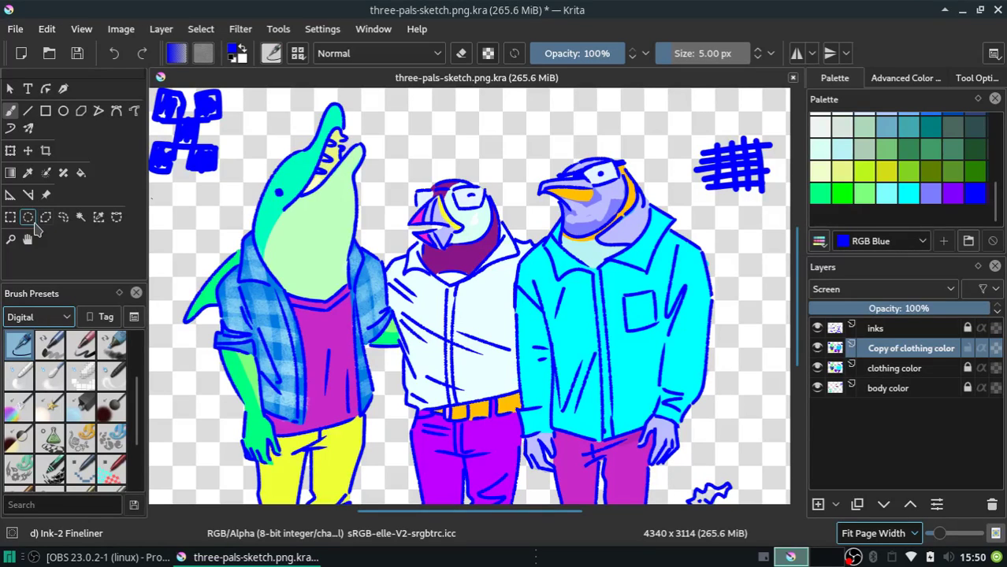
left_click(63, 217)
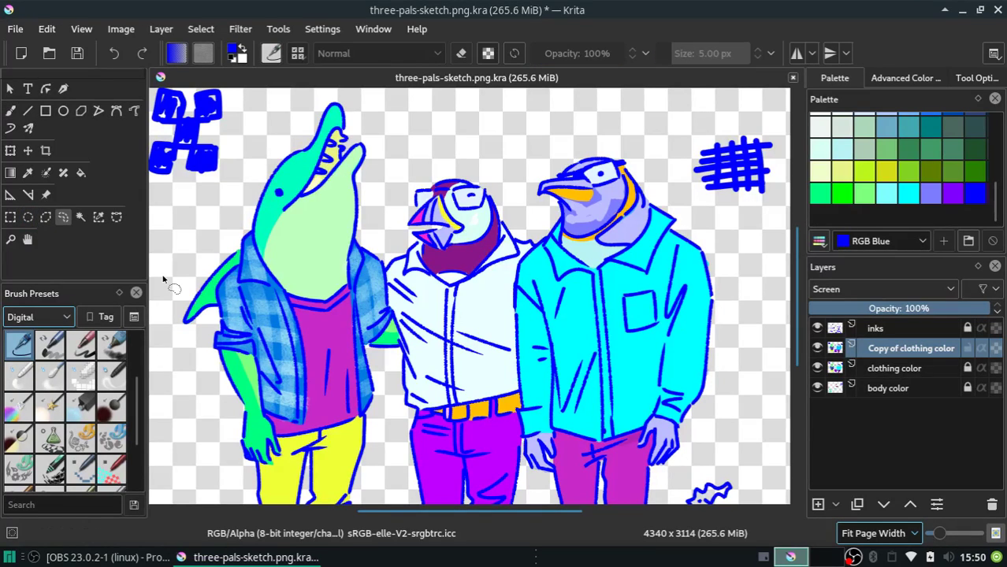
Lasso around the dolphin and puffin and delete the clothing copy inside the outline
left_click_drag(163, 279, 504, 162)
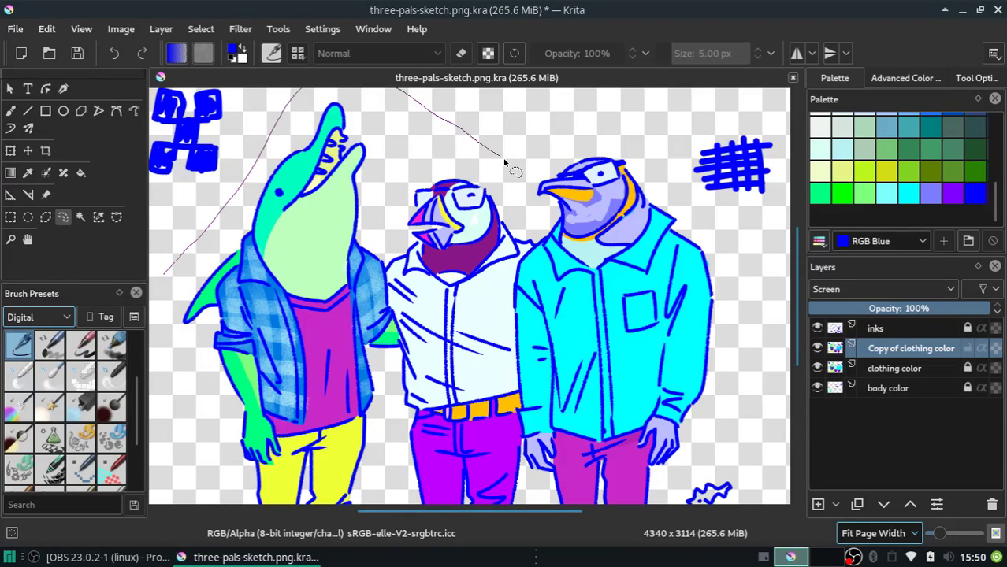
left_click_drag(504, 162, 518, 364)
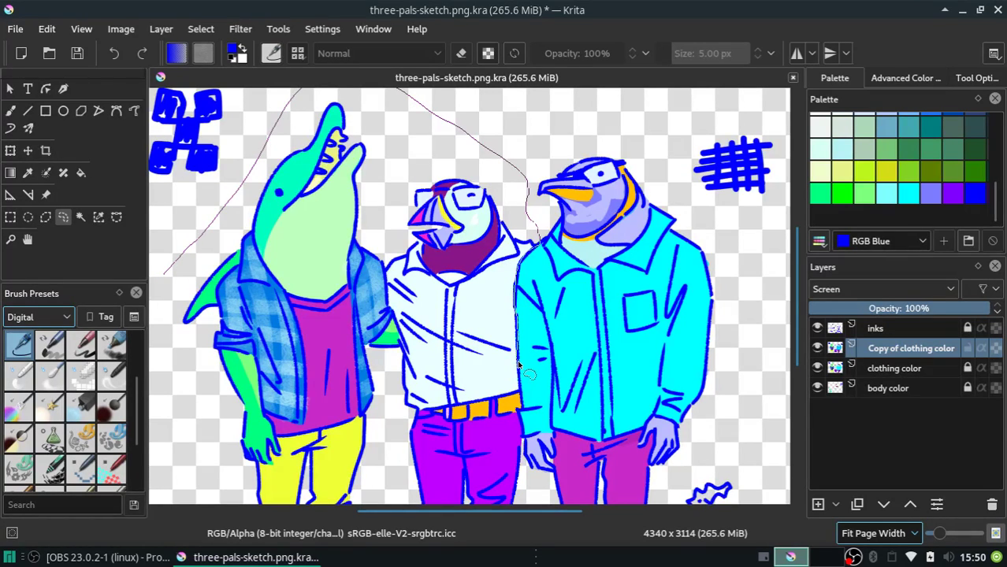
mouse_move(519, 364)
left_mouse_down()
mouse_move(524, 439)
mouse_move(483, 544)
left_mouse_up()
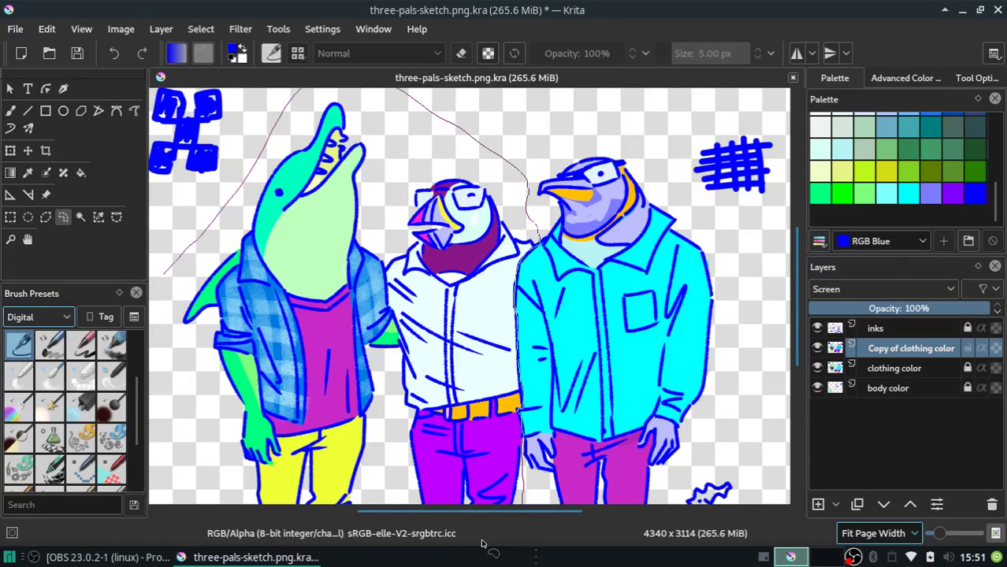
left_click_drag(482, 544, 482, 544)
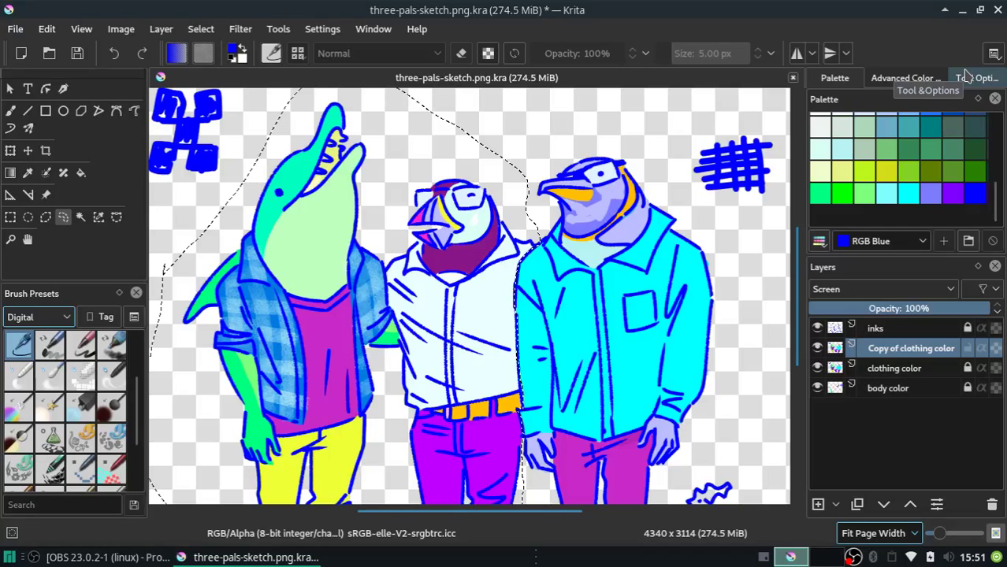
key("Delete")
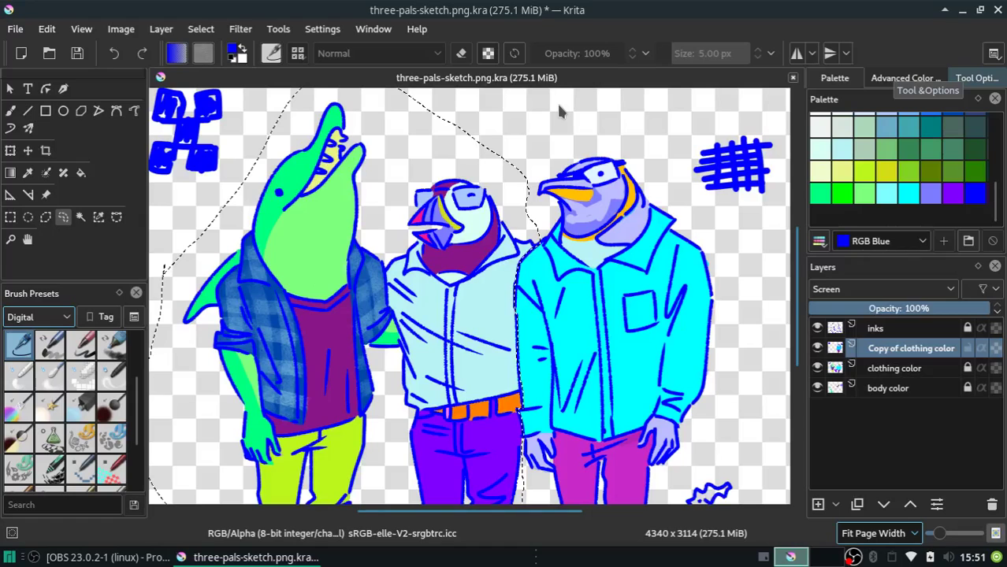
left_click(207, 30)
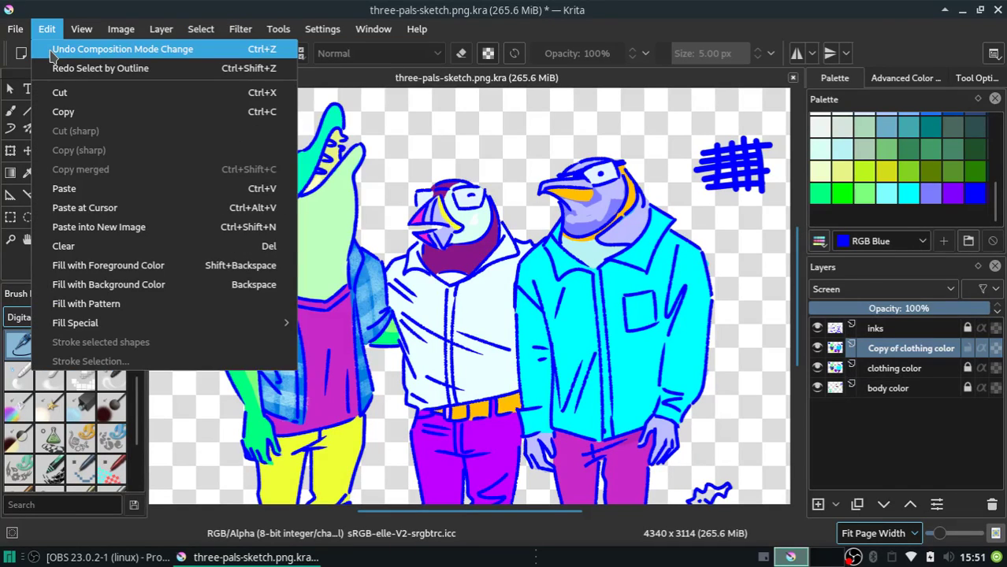
Undo the composition mode change and merge Copy of clothing color down into clothing color
left_click(50, 49)
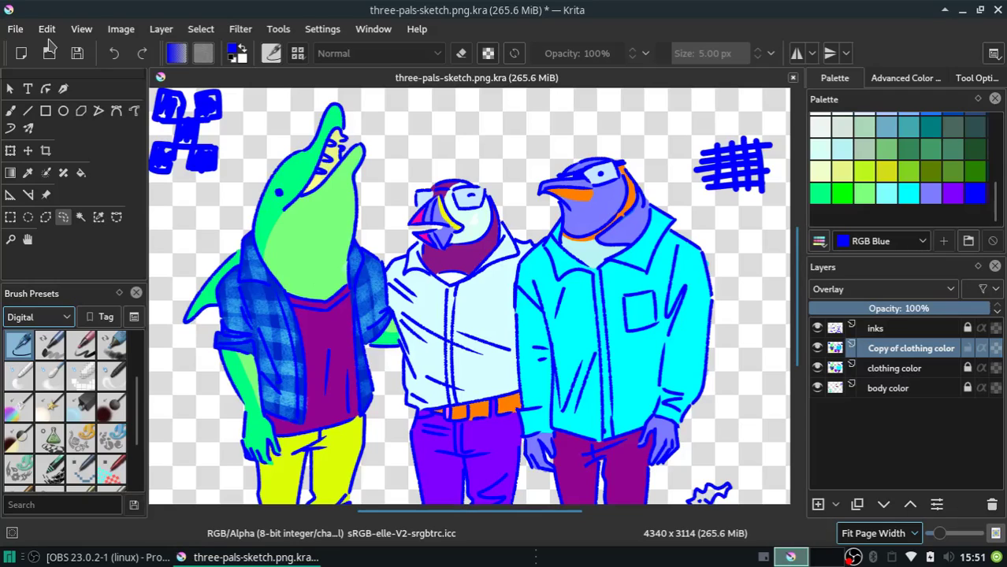
left_click(129, 32)
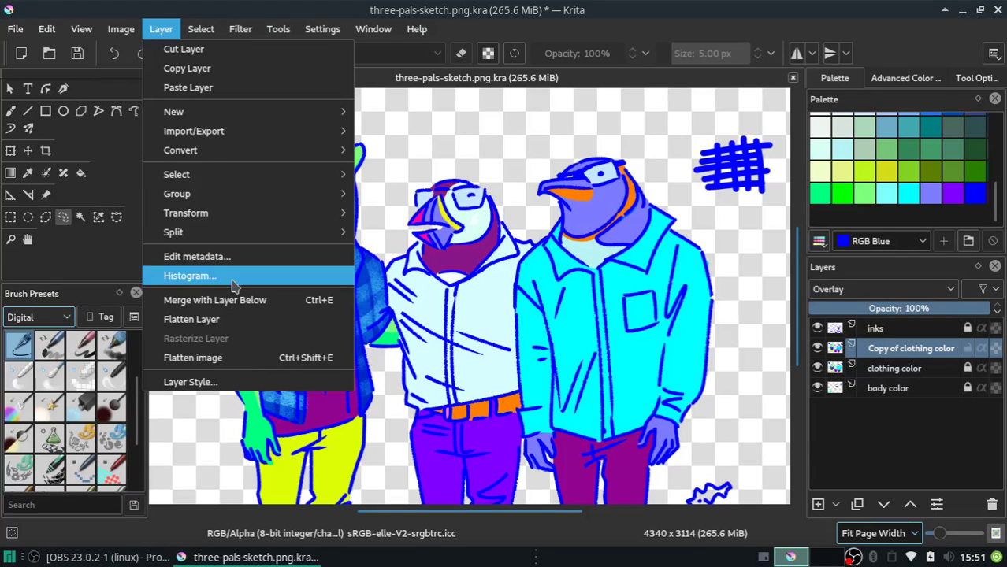
left_click(244, 308)
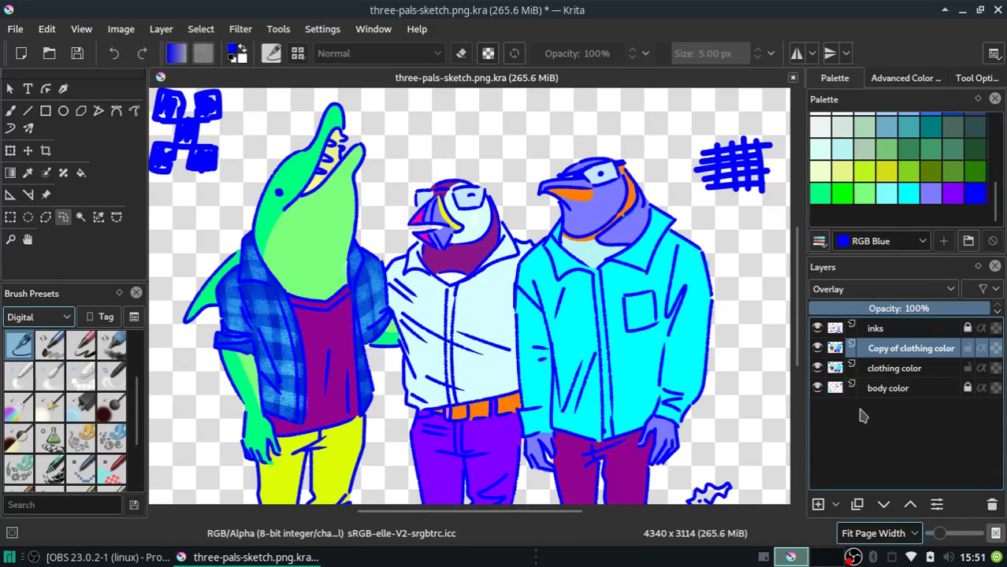
left_click(161, 29)
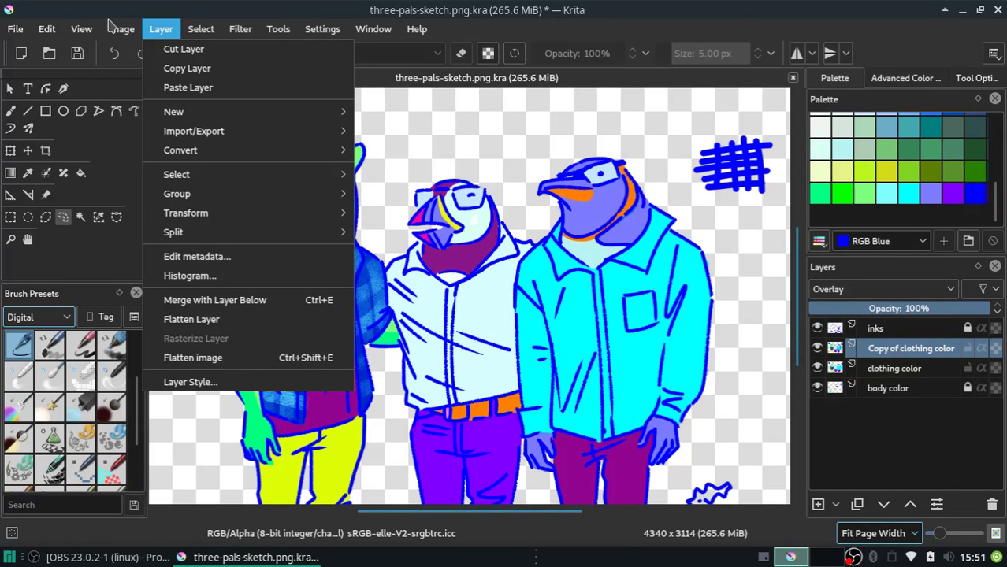
left_click(215, 299)
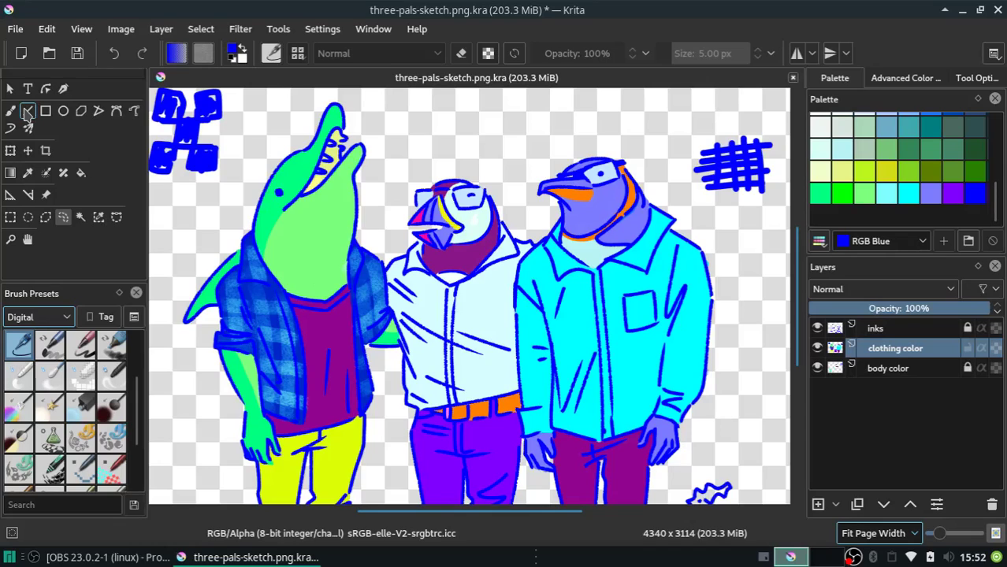
Sample pale cyan from the puffin's face and zoom to 100% on its head
key("b")
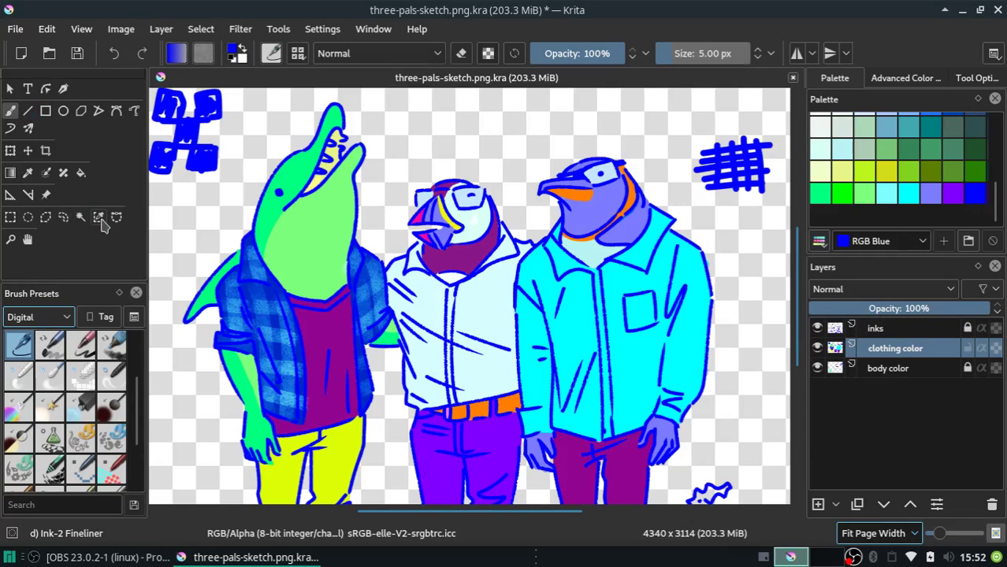
key("p")
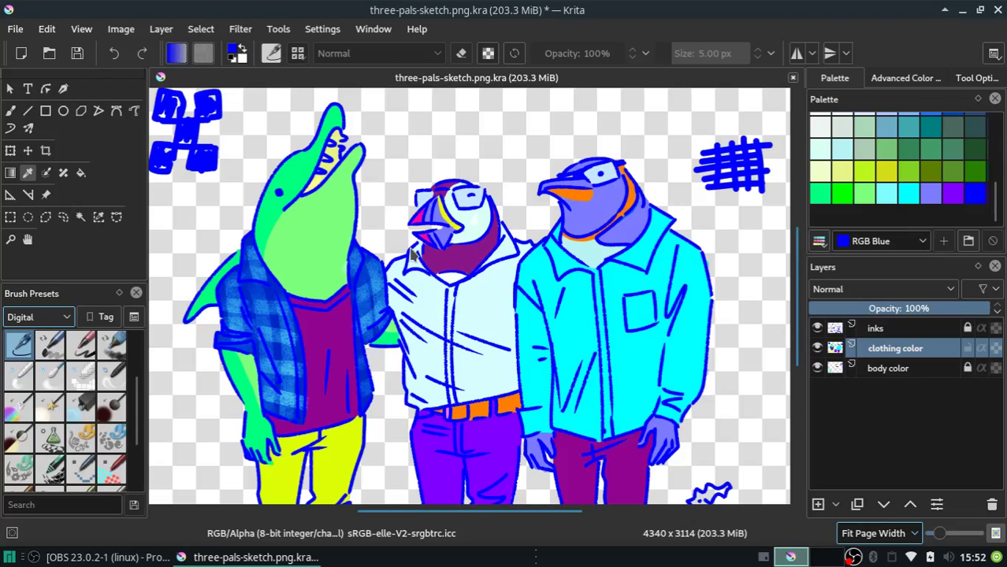
left_click(411, 254)
left_click(912, 534)
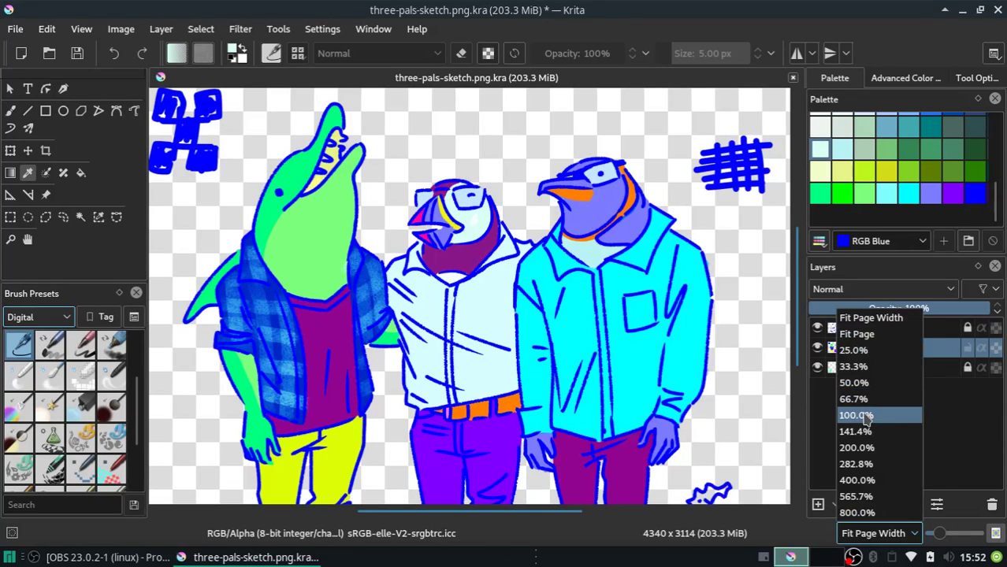
left_click(865, 416)
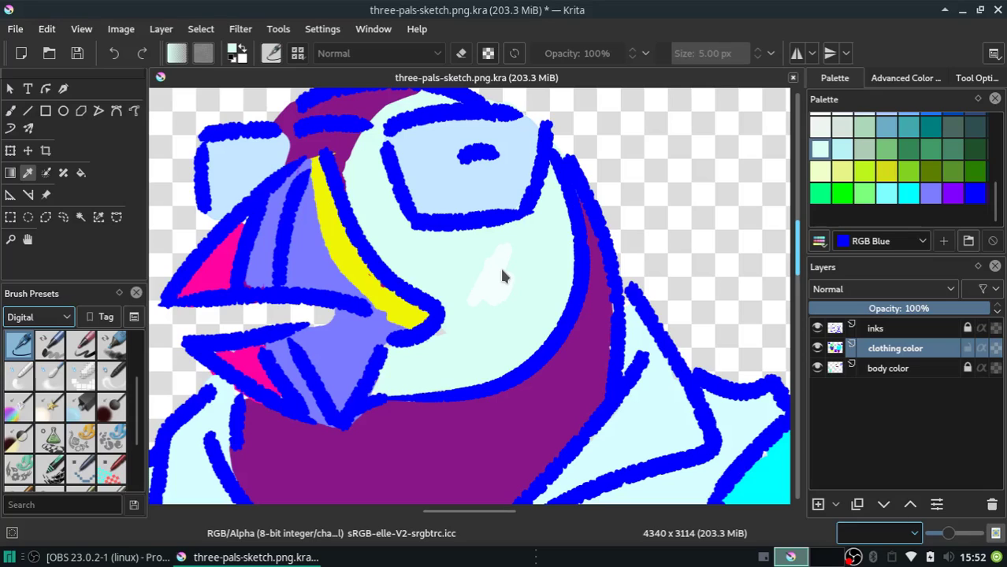
key("b")
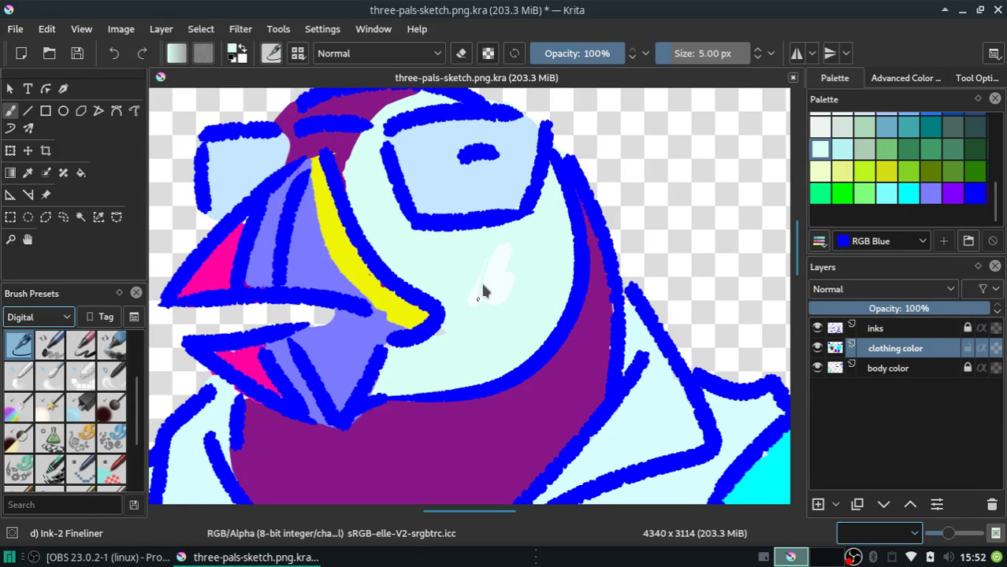
Choose the Basic-1 brush, unlock body color, and merge clothing color down into it
left_click(38, 317)
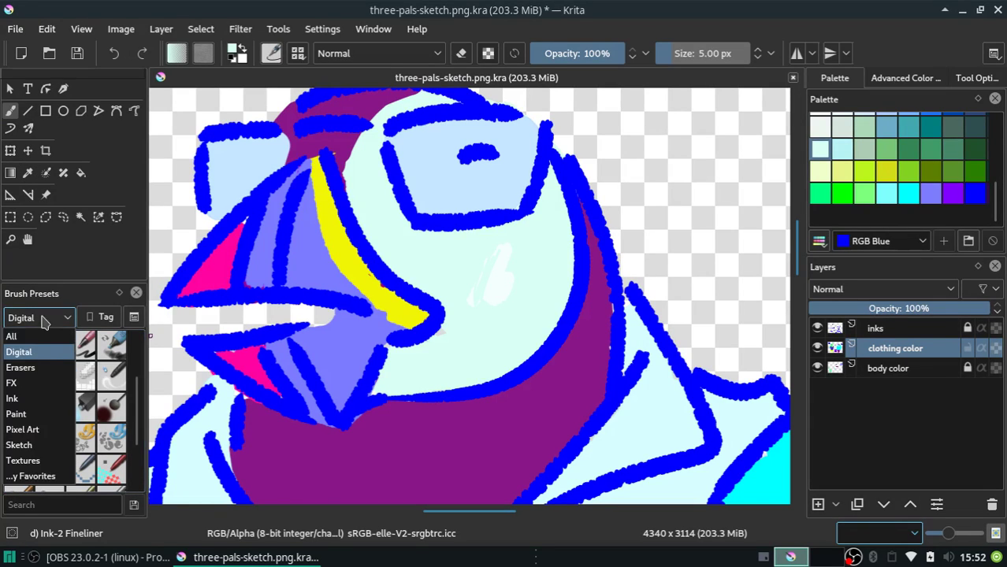
left_click(20, 352)
scroll(54, 376, "up", 3)
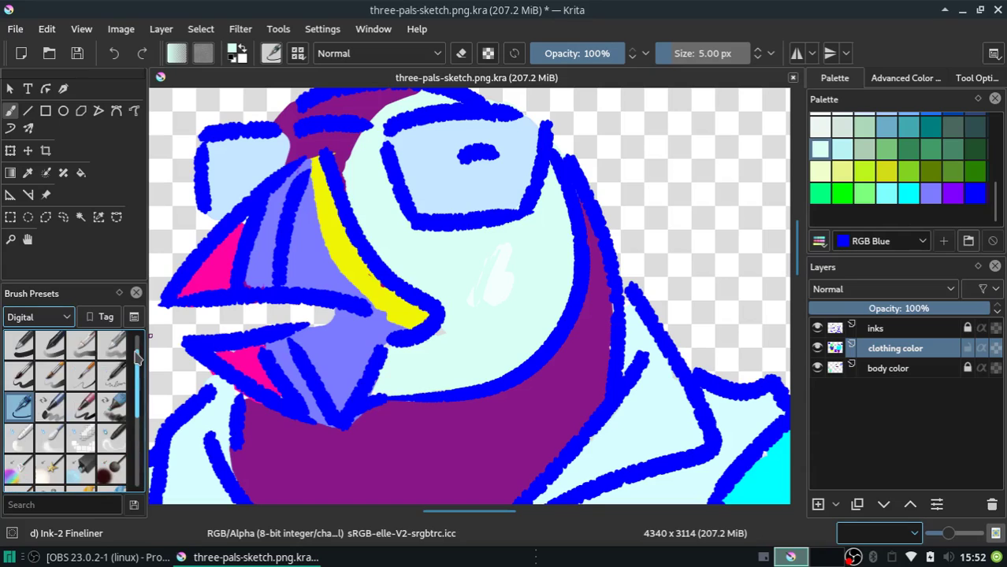
left_click(20, 375)
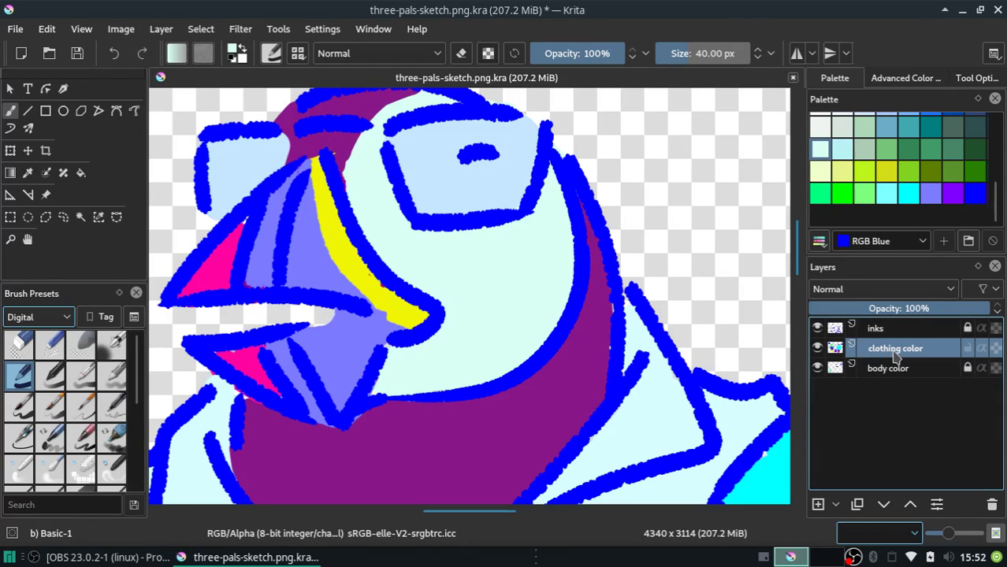
left_click(968, 368)
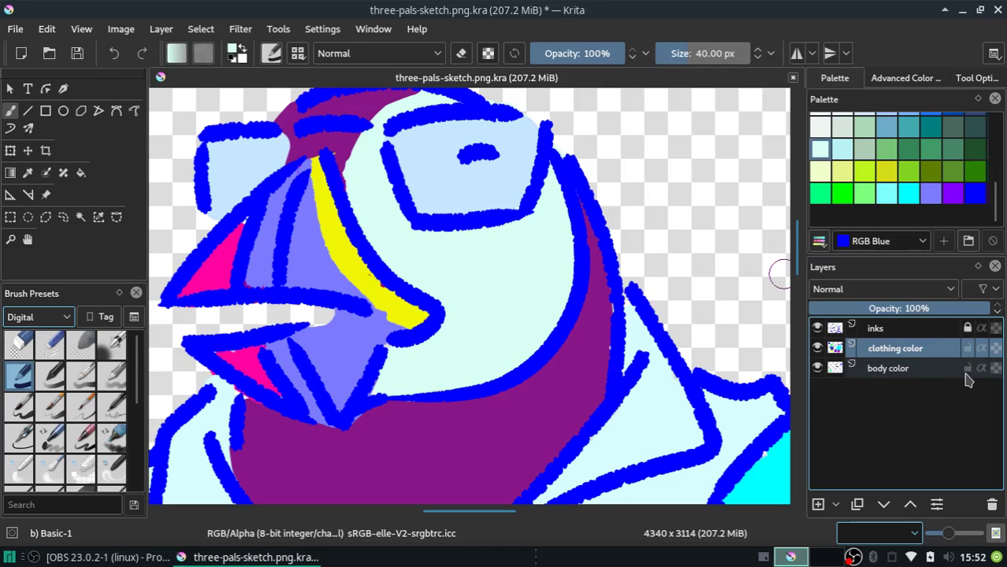
left_click(120, 32)
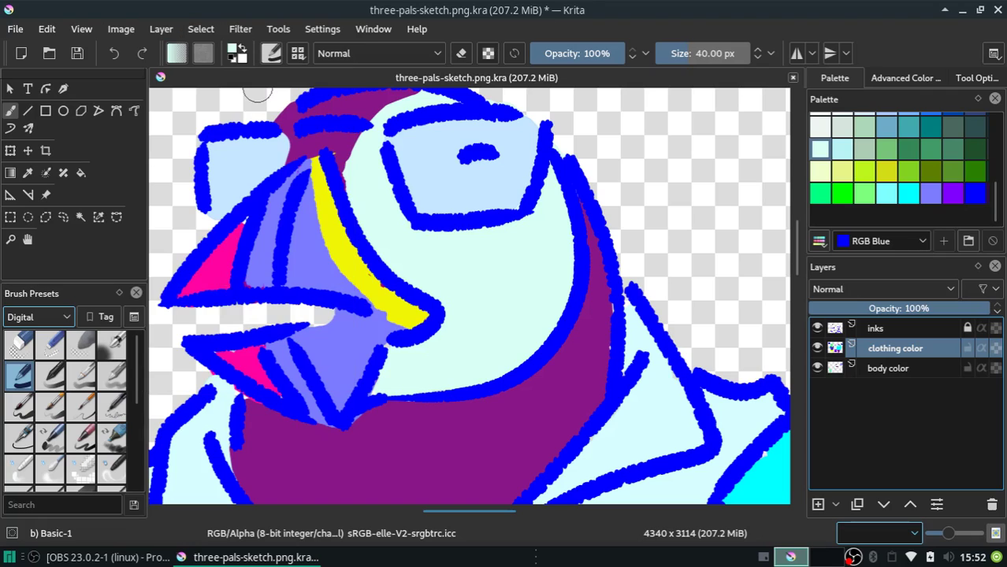
left_click(288, 360)
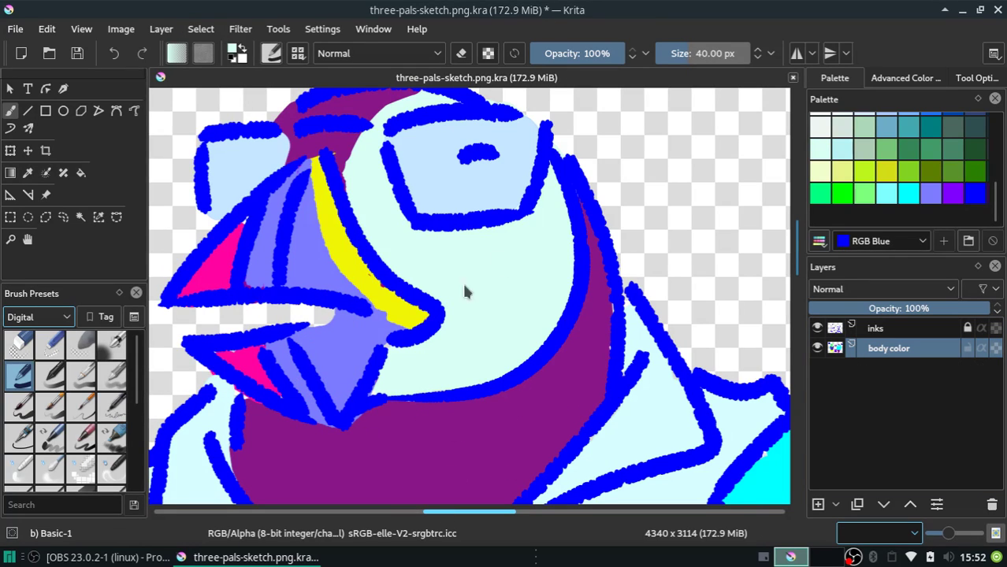
Paint deep pink into the upper beak triangle and fill the gap in the lower beak
left_click_drag(991, 205, 990, 173)
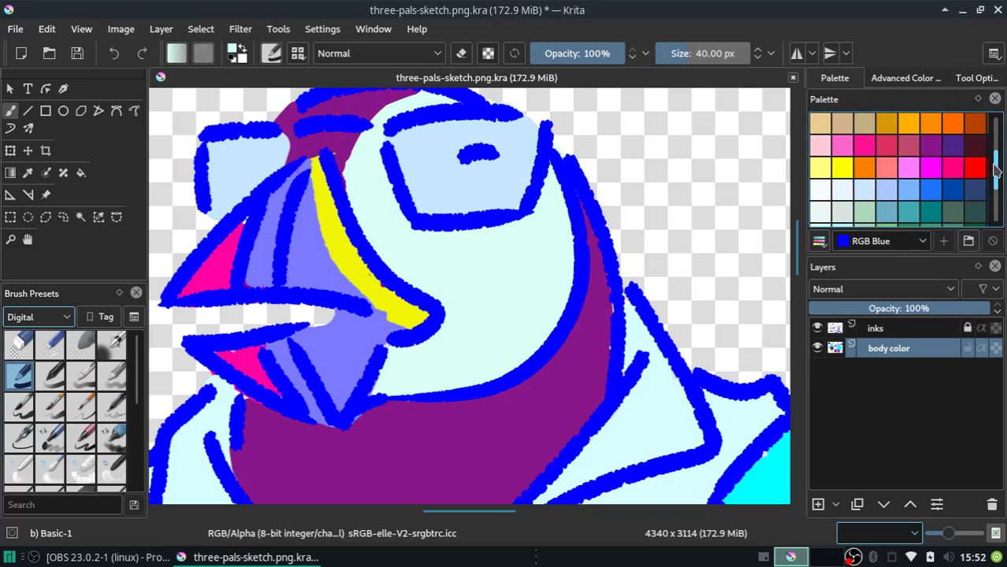
left_click(931, 145)
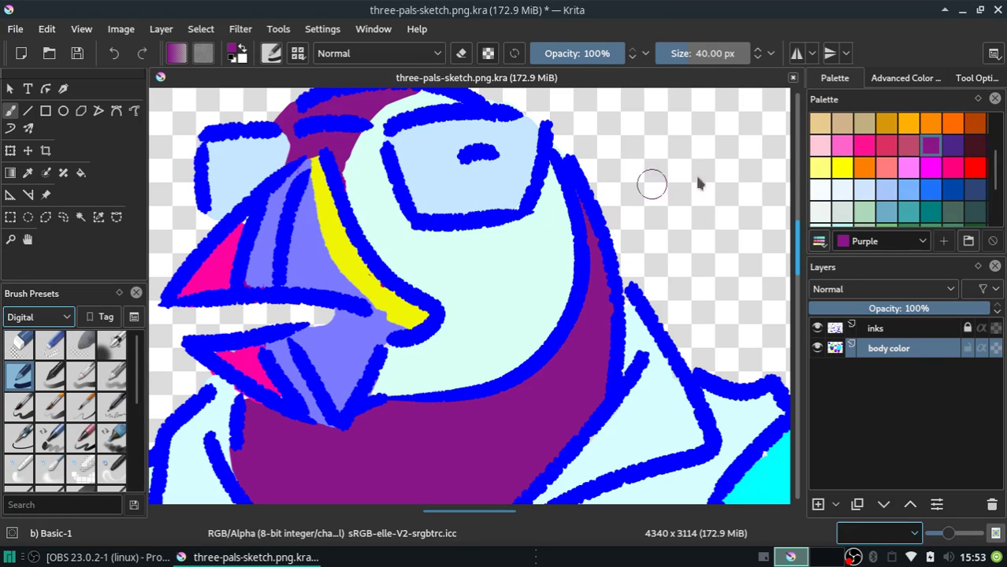
left_click(864, 145)
left_click_drag(233, 268, 201, 284)
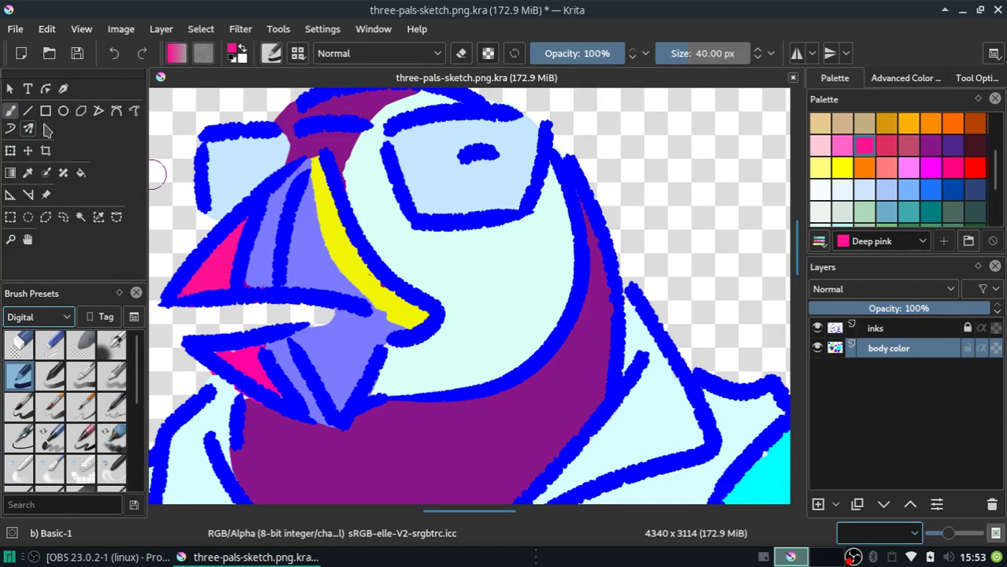
left_click(462, 53)
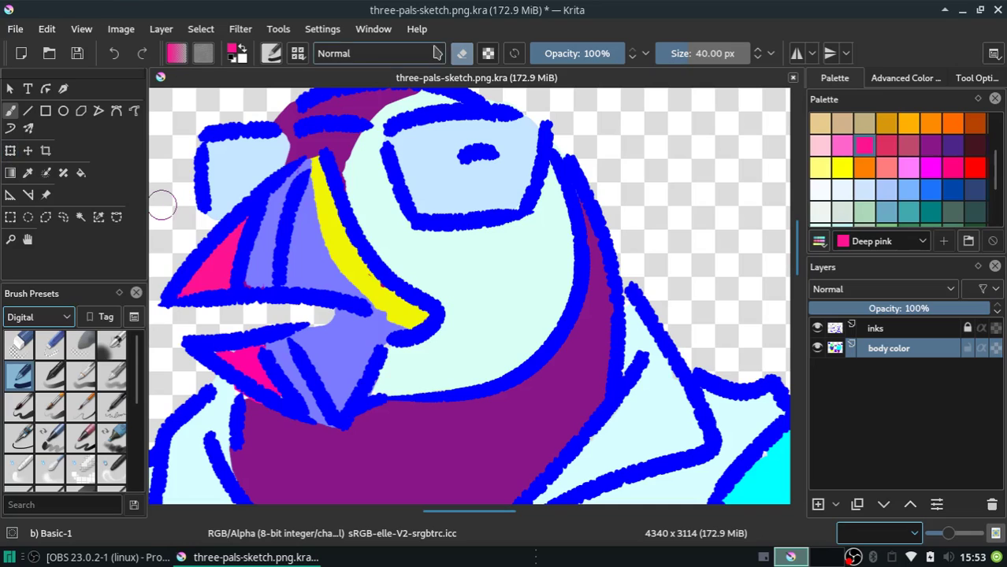
key("e")
mouse_move(237, 364)
left_mouse_down()
mouse_move(225, 354)
mouse_move(276, 398)
left_mouse_up()
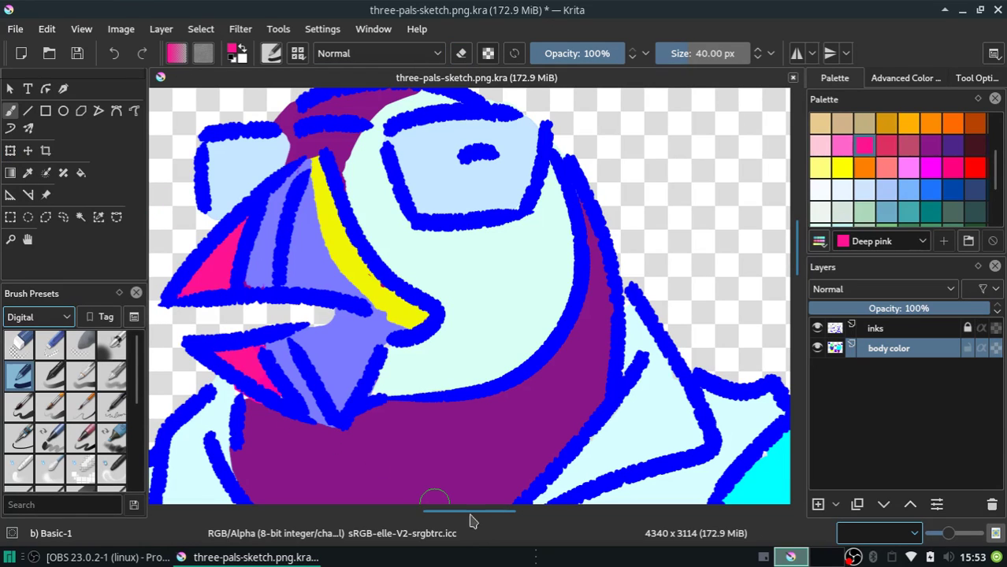
Paint the beak's middle section in violet Eminence, redoing the first stroke
scroll(984, 174, "down", 3)
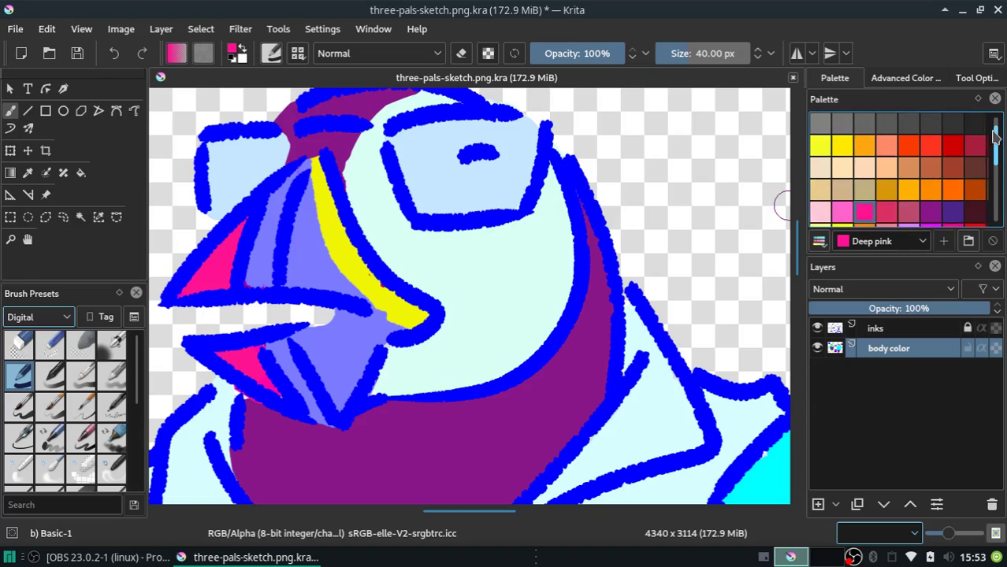
scroll(993, 183, "down", 1)
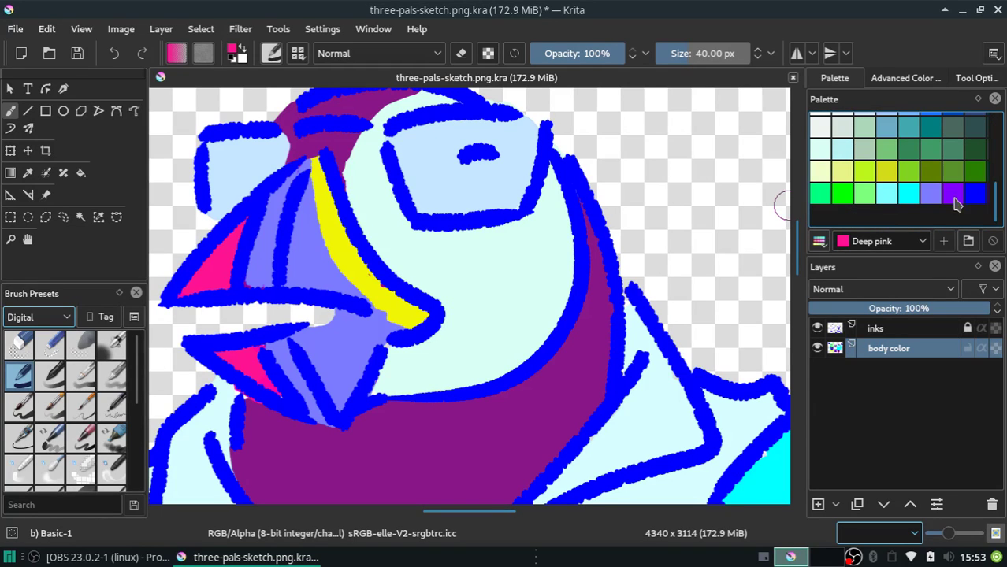
left_click(951, 196)
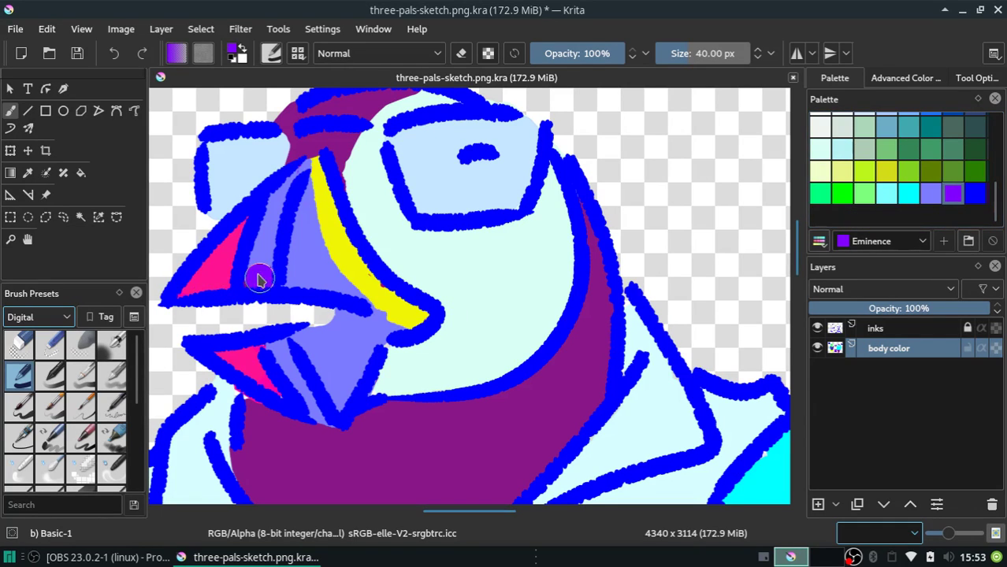
mouse_move(259, 277)
left_mouse_down()
mouse_move(274, 252)
mouse_move(252, 285)
mouse_move(285, 179)
mouse_move(308, 164)
left_mouse_up()
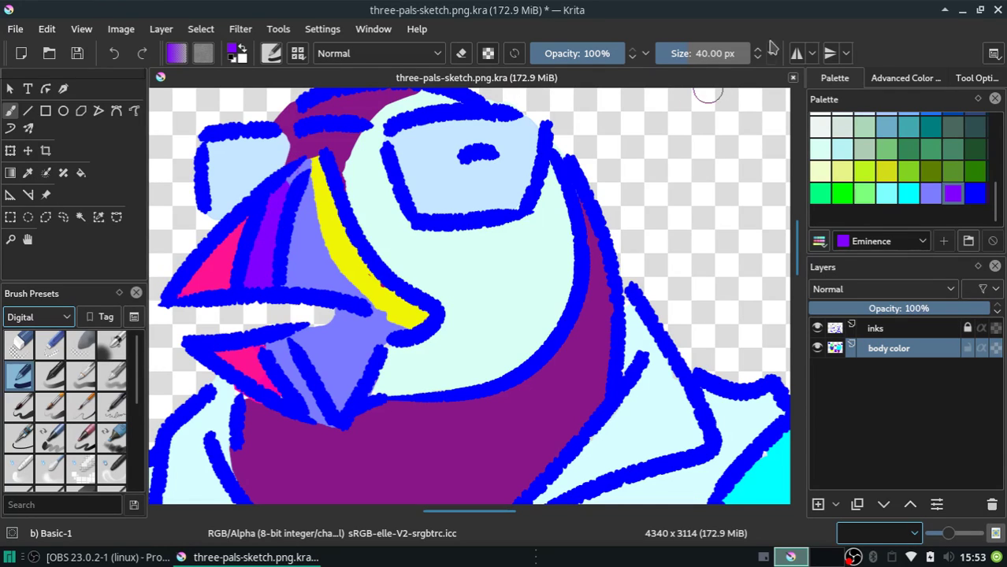
key("ctrl+z")
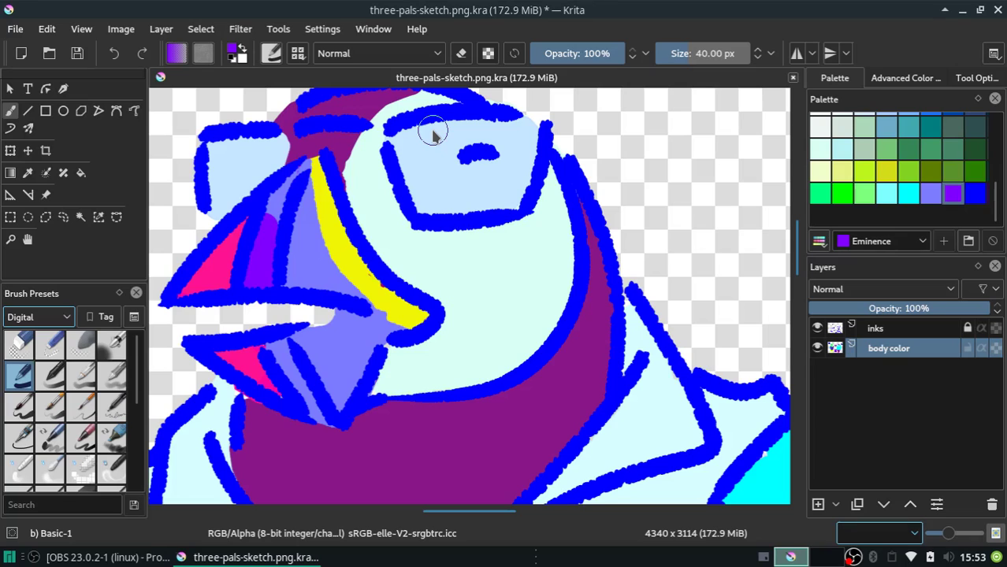
key("ctrl+z")
left_click(292, 256)
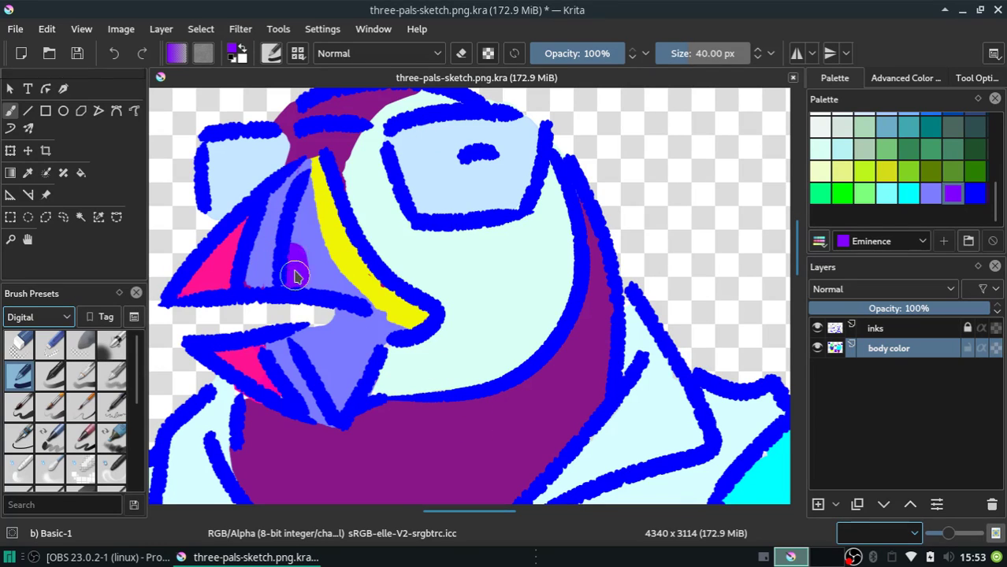
mouse_move(295, 275)
left_mouse_down()
mouse_move(299, 204)
mouse_move(332, 275)
mouse_move(310, 274)
mouse_move(379, 314)
left_mouse_up()
left_click_drag(338, 348, 294, 351)
mouse_move(371, 319)
left_mouse_down()
mouse_move(322, 337)
mouse_move(337, 331)
mouse_move(341, 402)
mouse_move(338, 359)
mouse_move(371, 318)
mouse_move(383, 324)
left_mouse_up()
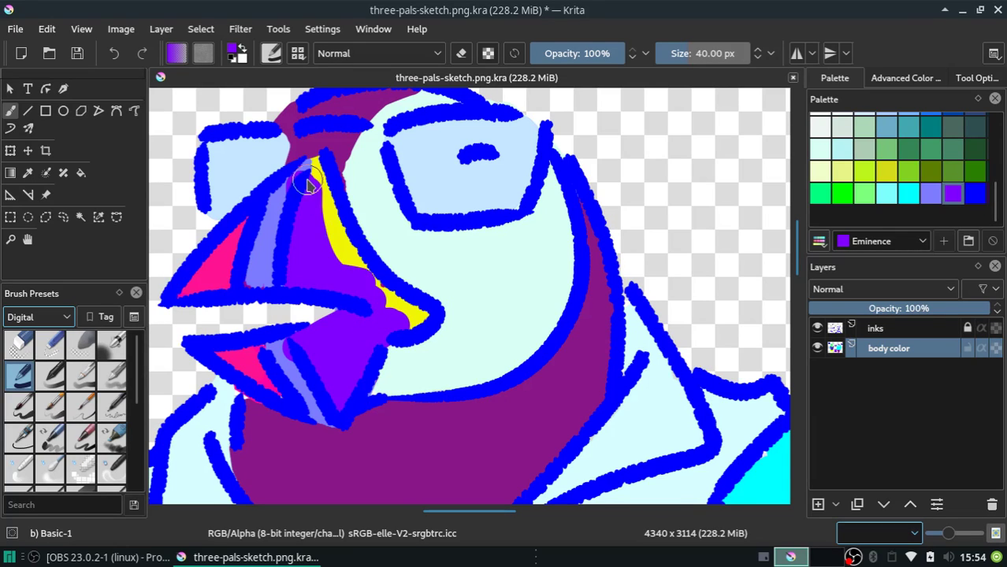
Extend the dim-blue beak stripe and set the brush size to 25 px
left_click(926, 197)
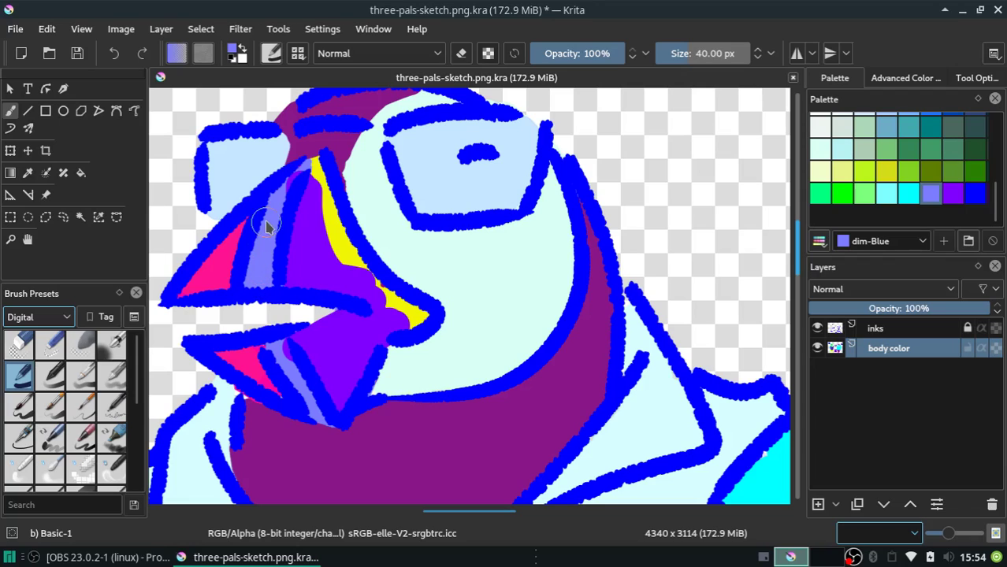
left_click_drag(266, 227, 287, 183)
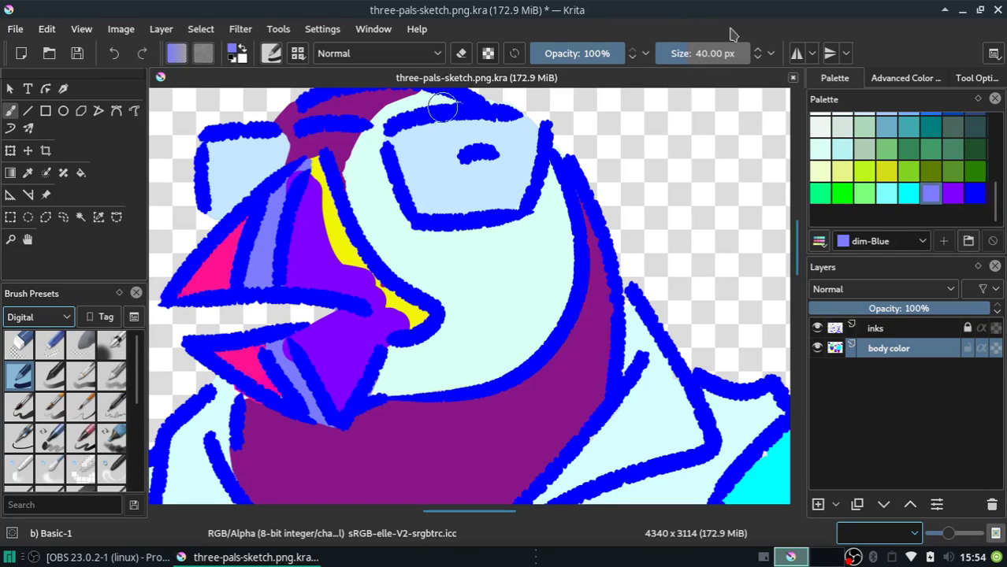
scroll(755, 54, "down", 2)
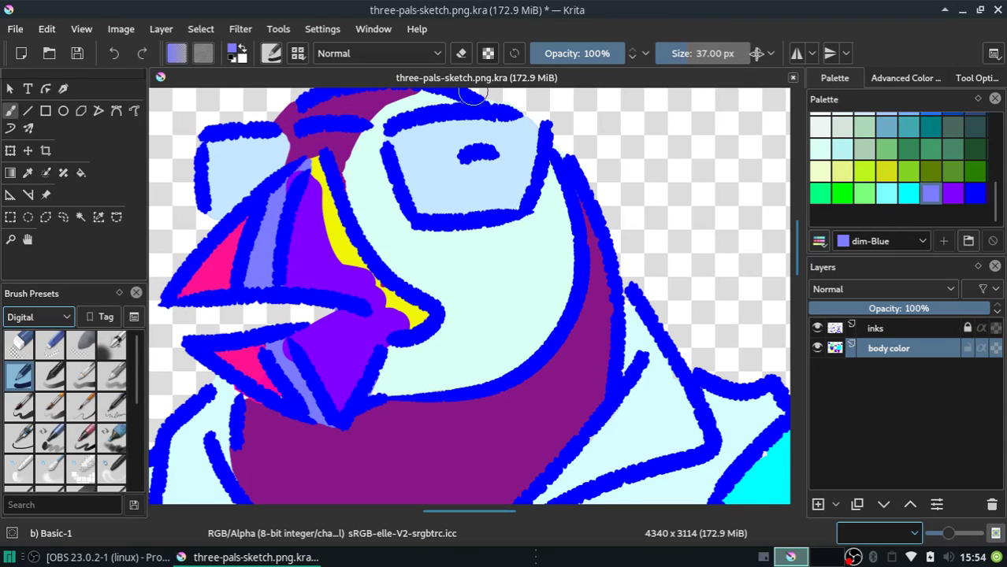
left_click_drag(758, 57, 712, 72)
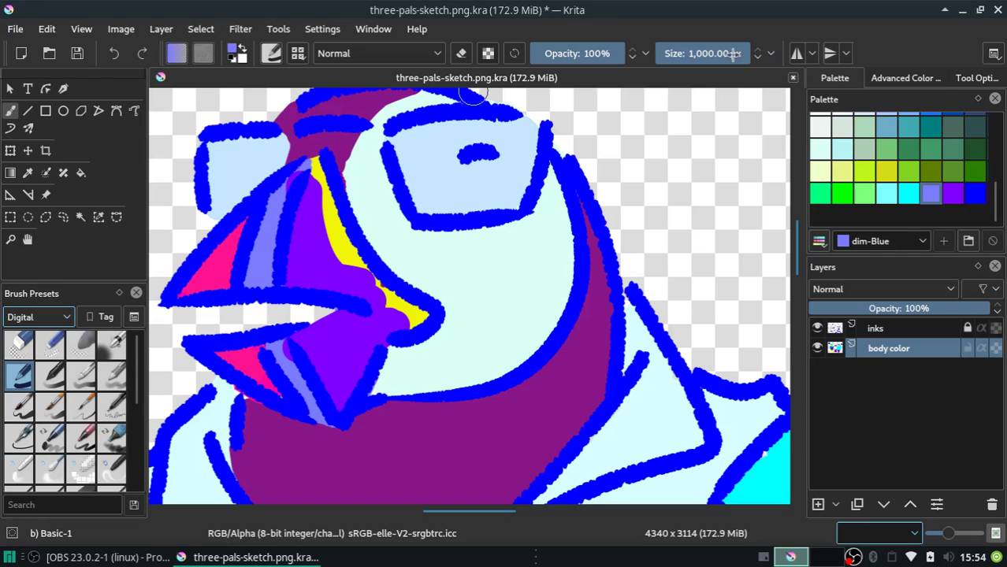
type("25")
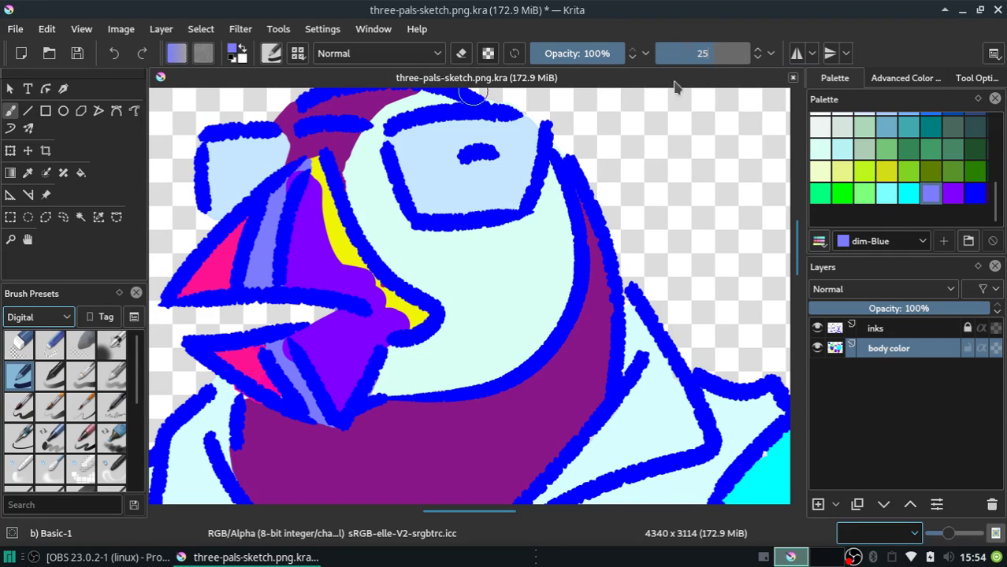
key("Return")
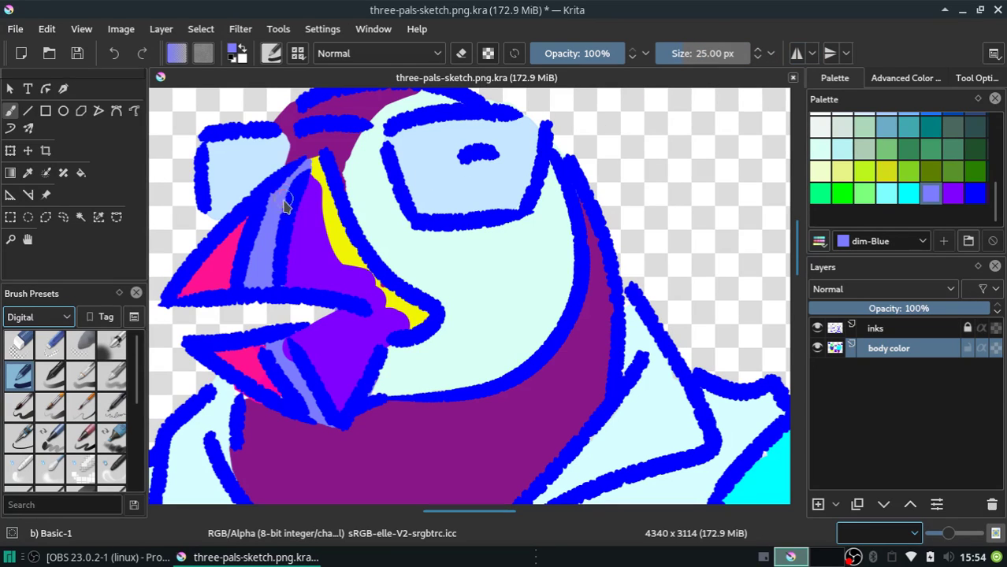
left_click_drag(288, 374, 272, 347)
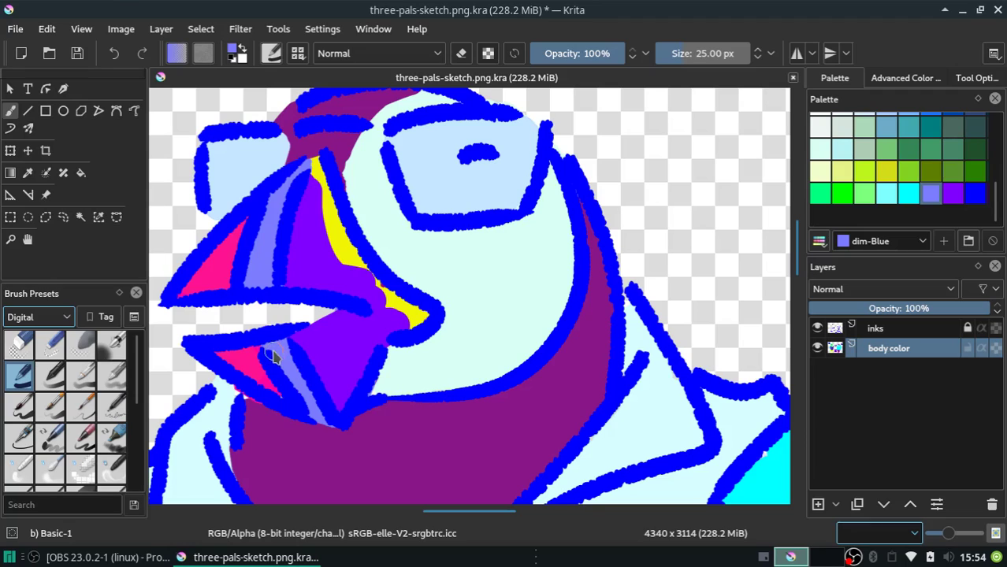
Repaint the beak's yellow band wider in RGB Yellow from top to tip
left_click(884, 176)
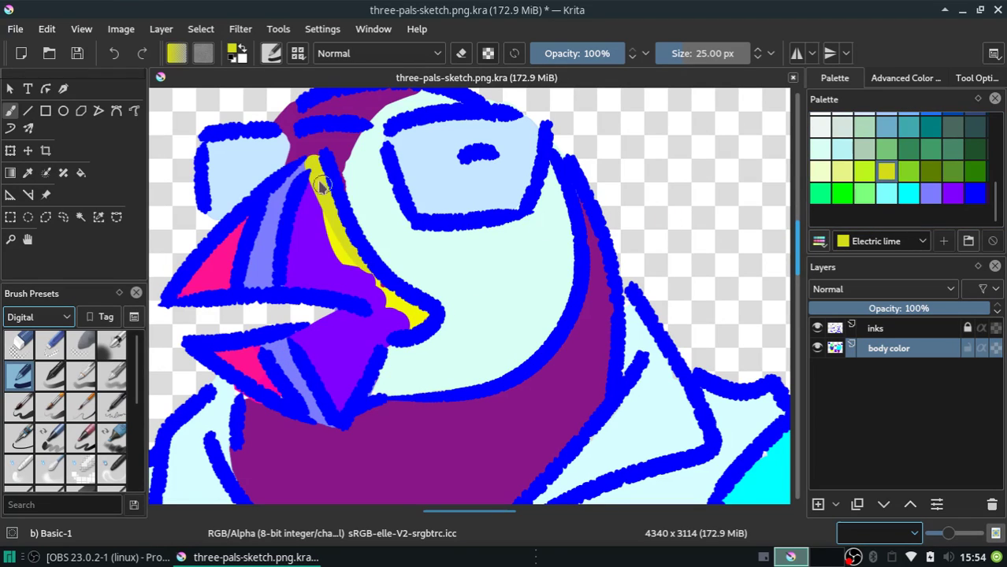
left_click_drag(321, 185, 350, 179)
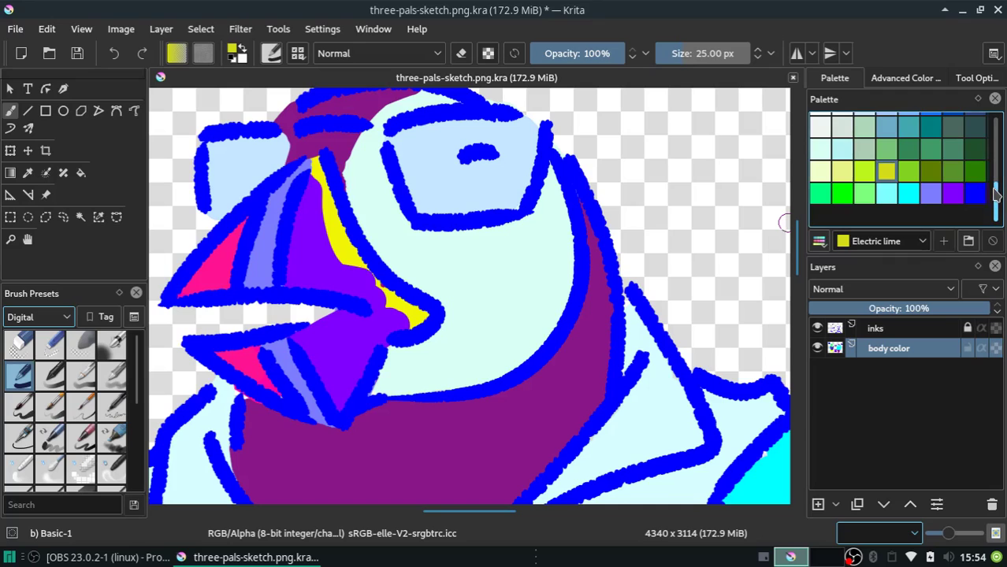
left_click_drag(995, 193, 995, 158)
left_click(842, 190)
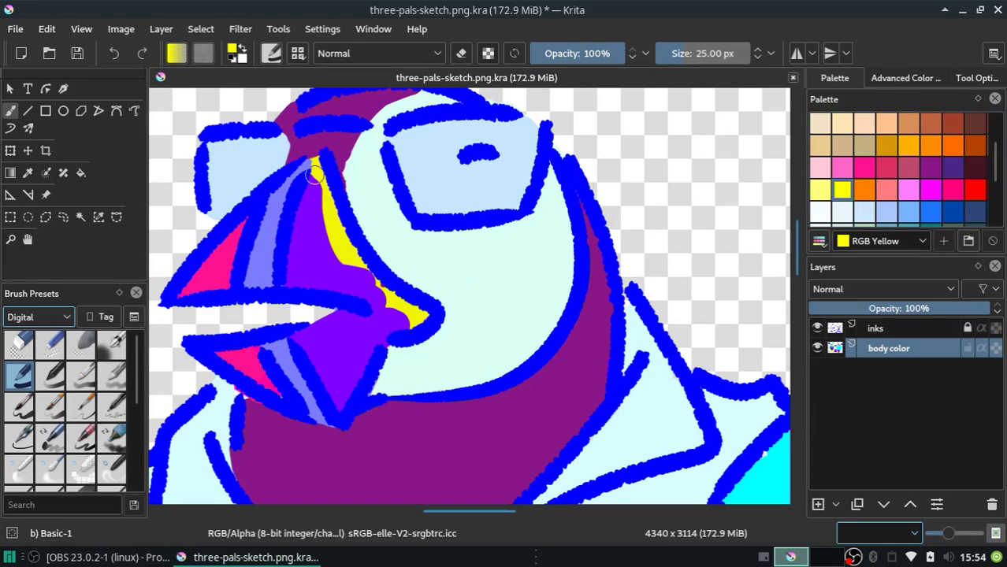
left_click_drag(314, 175, 376, 280)
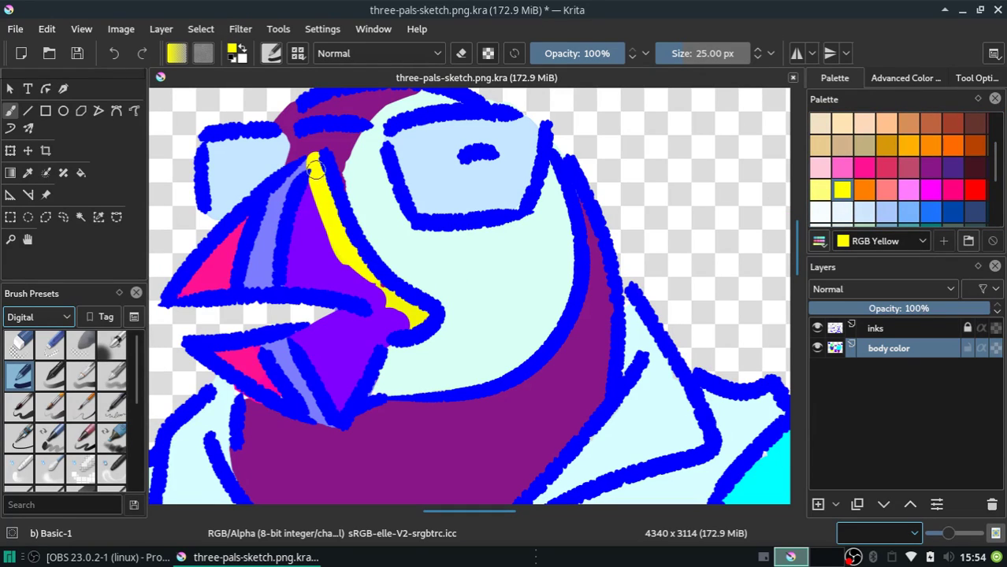
key("ctrl+z")
mouse_move(313, 168)
left_mouse_down()
mouse_move(338, 241)
mouse_move(379, 294)
mouse_move(374, 283)
left_mouse_up()
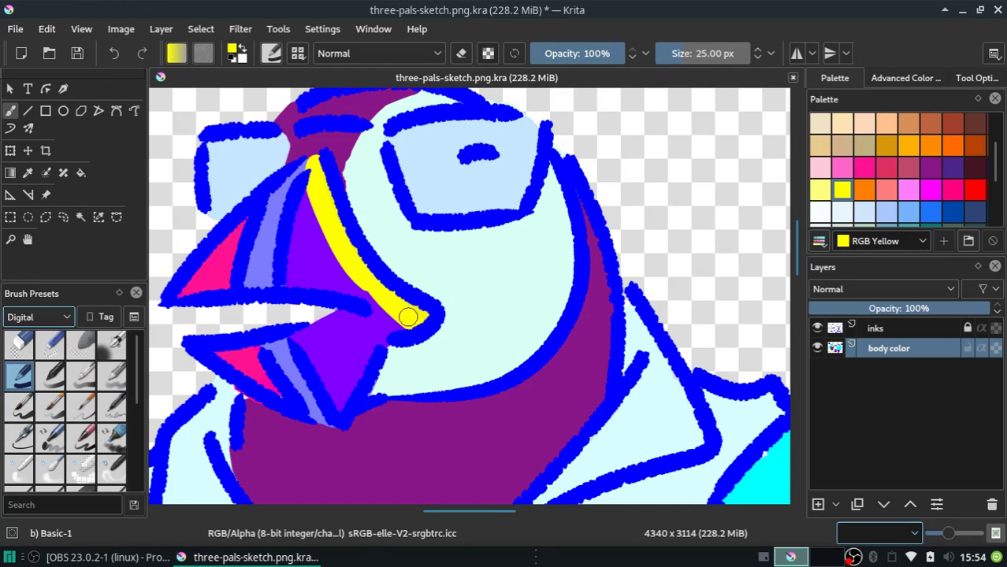
left_click_drag(403, 318, 381, 294)
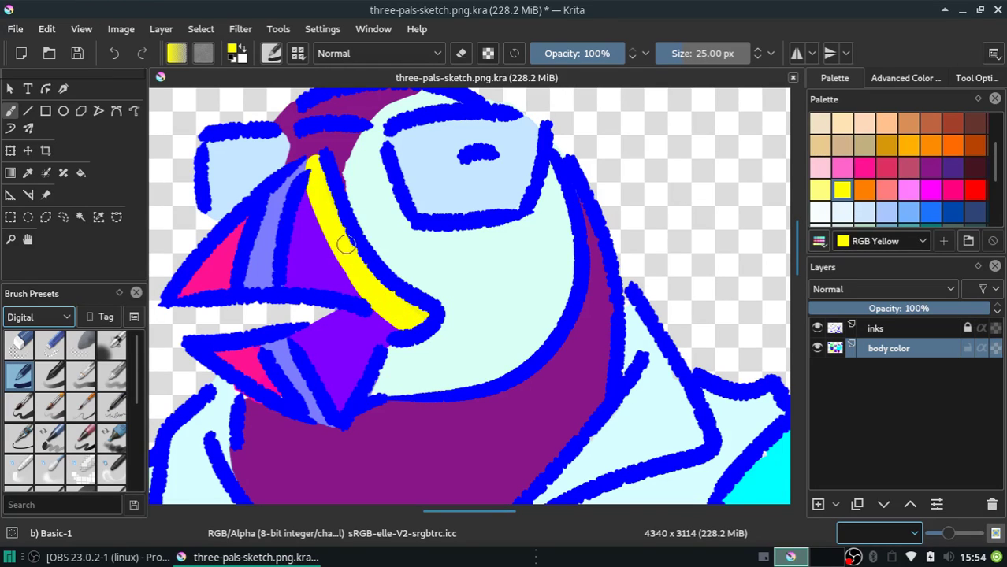
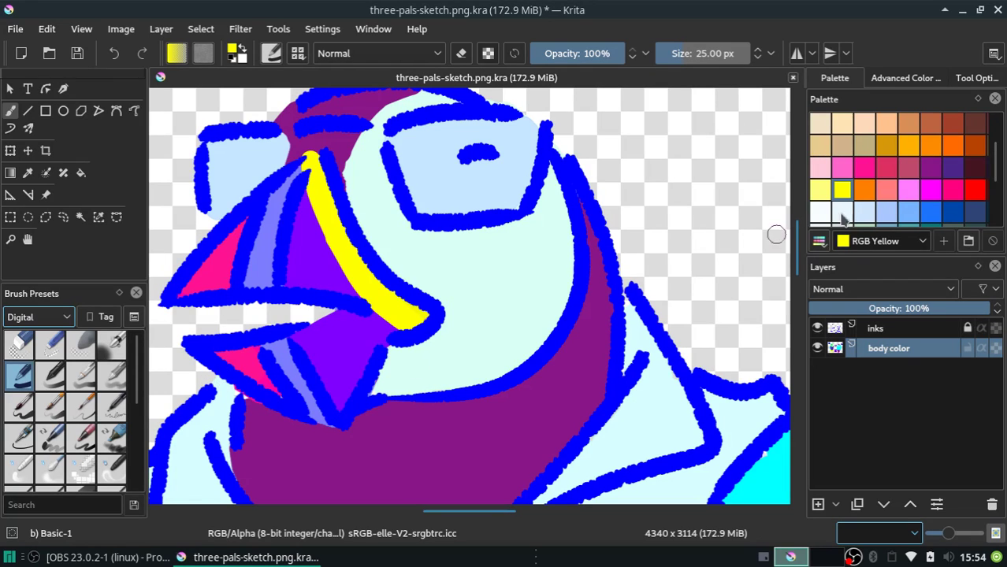
Try Celeste, Diamond and Purple palette swatches with short test strokes near the puffin's face
scroll(994, 174, "down", 2)
scroll(994, 173, "down", 3)
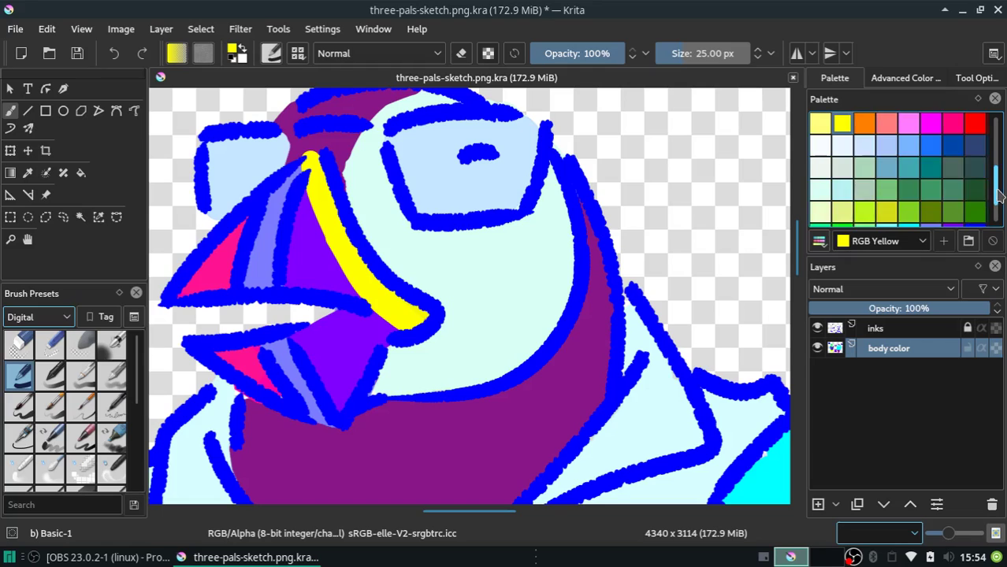
scroll(994, 174, "down", 3)
left_click(842, 149)
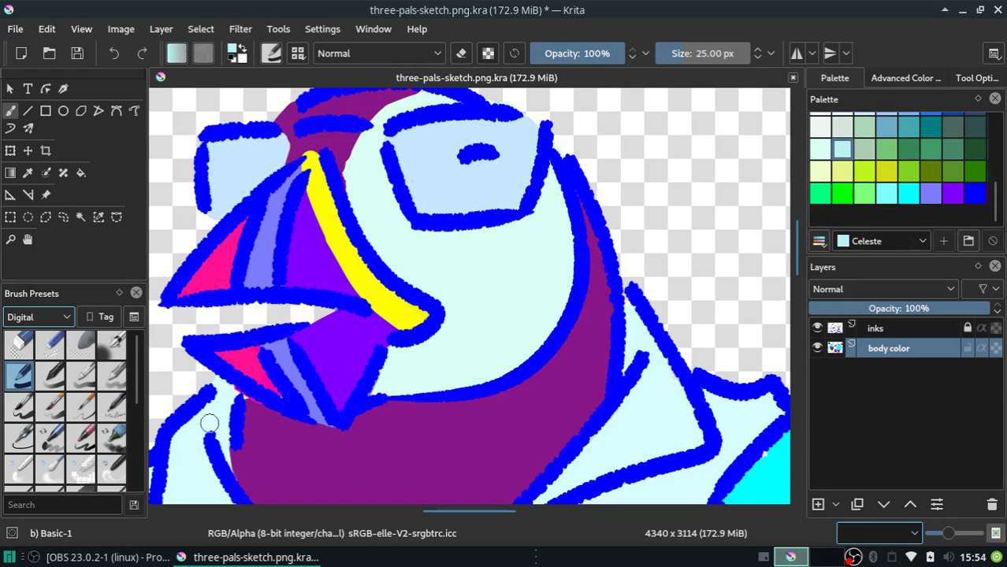
left_click_drag(218, 398, 211, 428)
left_click(820, 149)
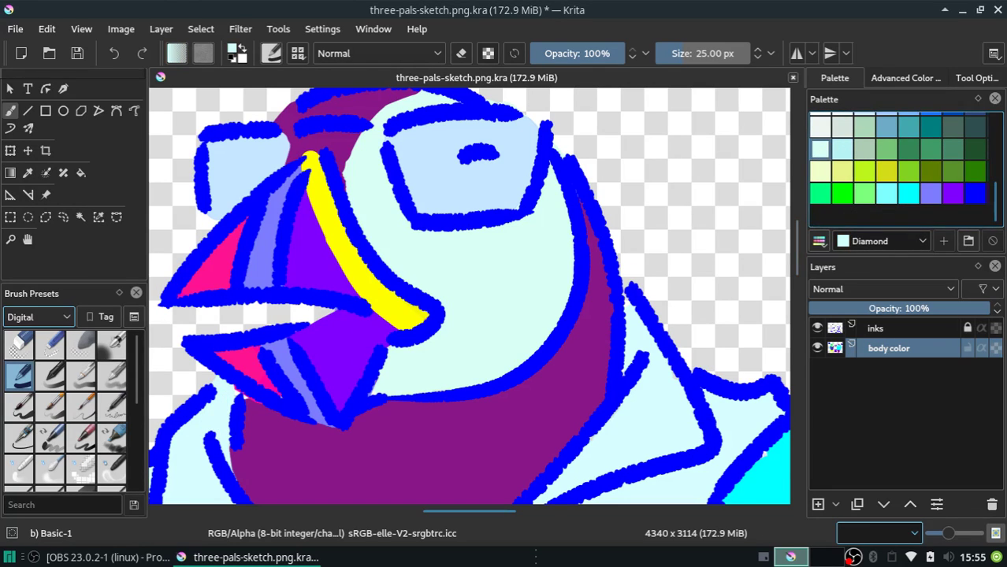
left_click_drag(218, 404, 226, 404)
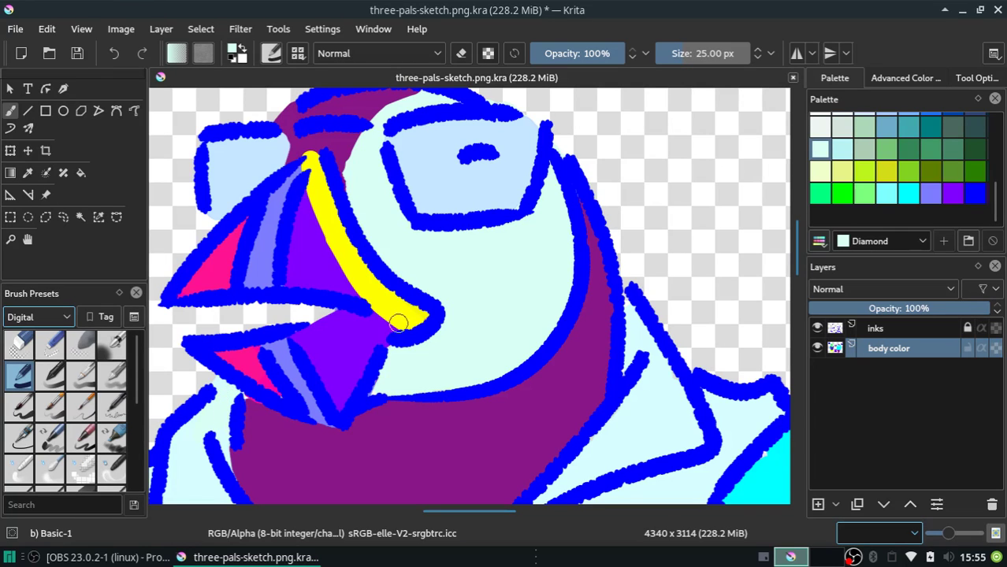
scroll(996, 195, "up", 5)
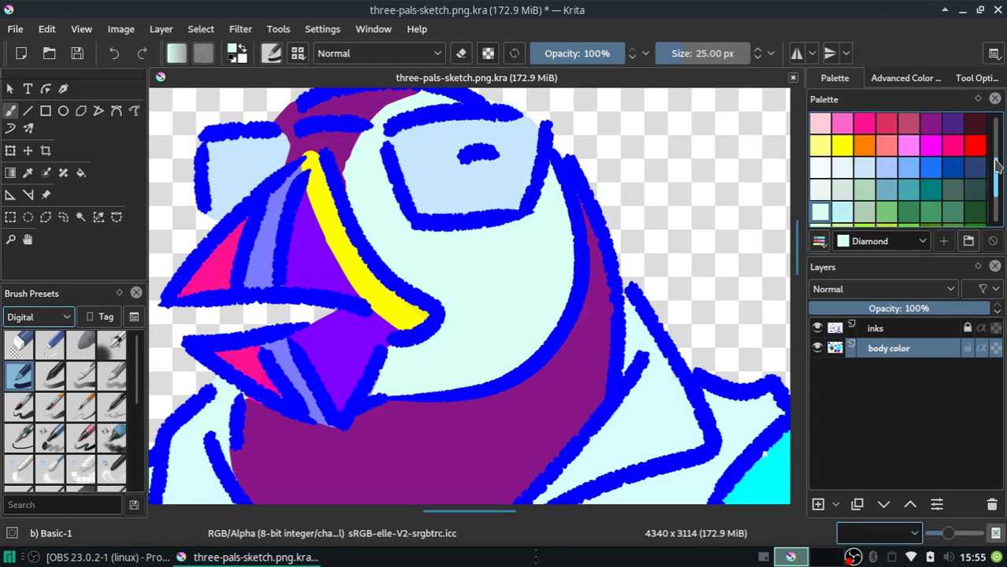
left_click(930, 147)
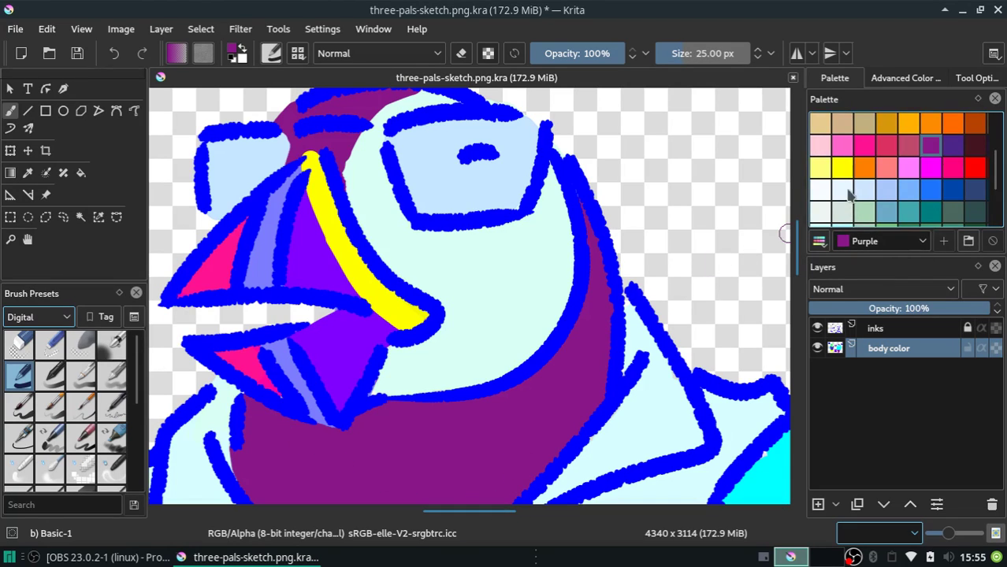
Paint the patch between the puffin's beak and eye in Diamond light cyan
scroll(977, 181, "down", 1)
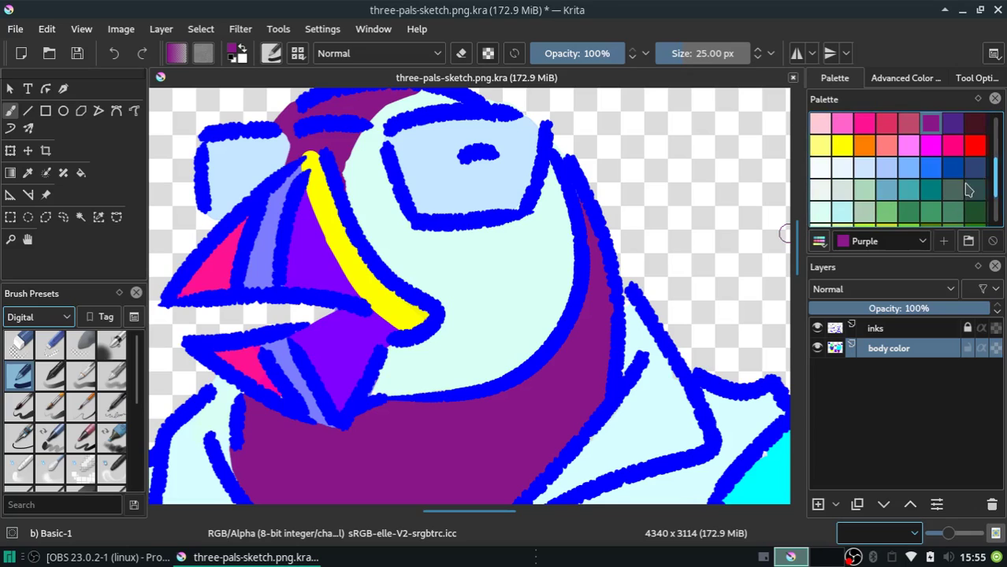
left_click(842, 211)
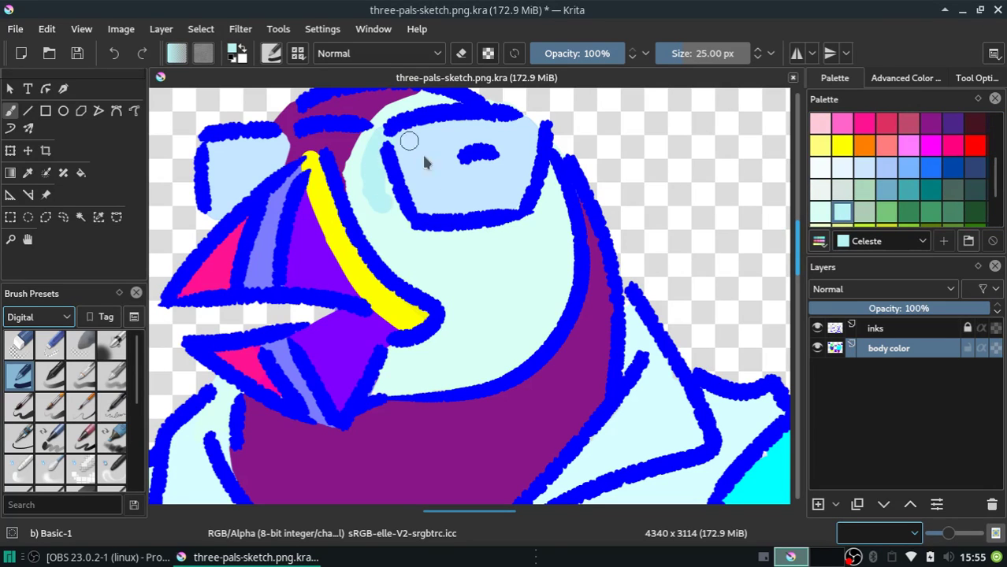
left_click(820, 212)
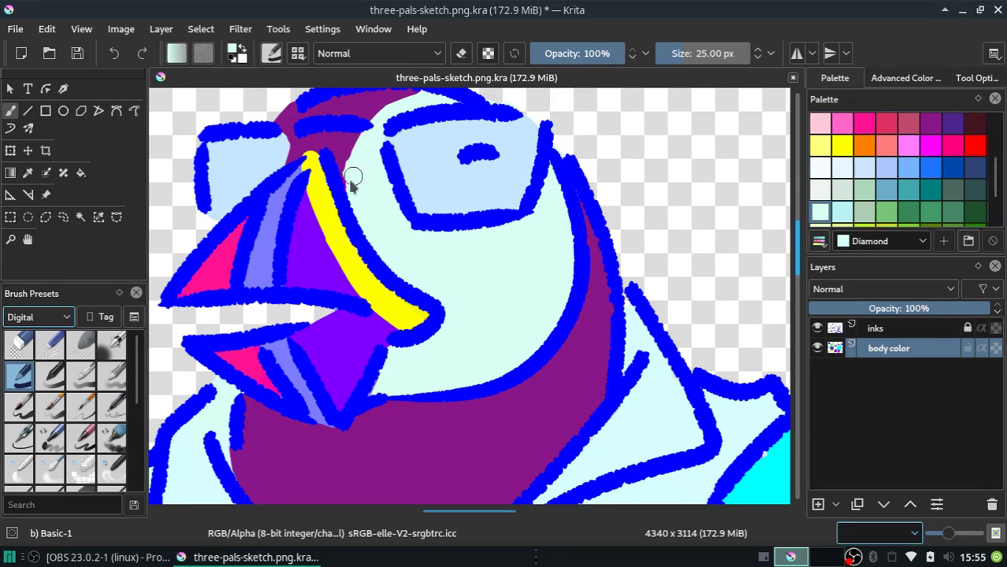
left_click_drag(352, 183, 418, 112)
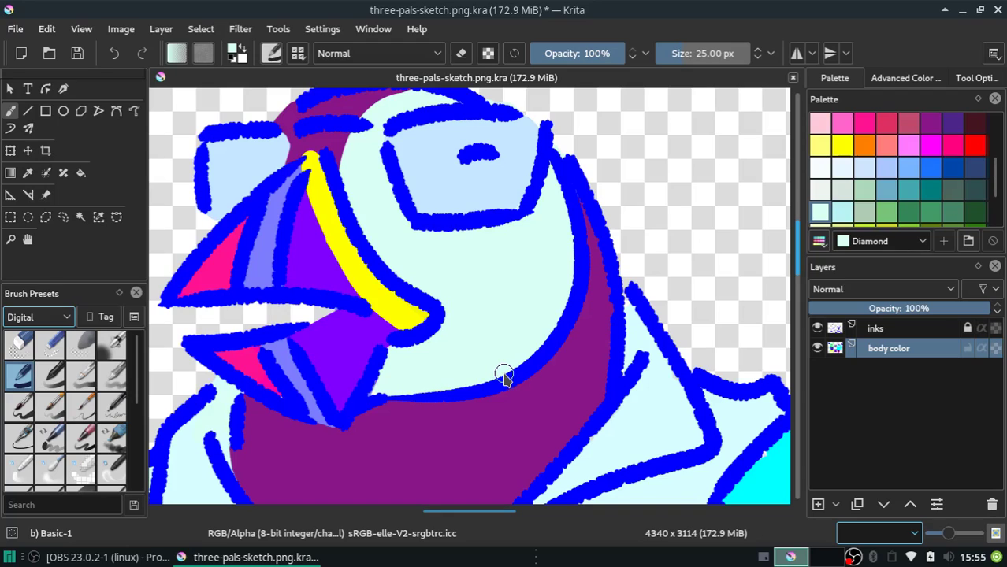
Zoom to Fit Page Width and partly erase the blue scribble at the top left
left_click(917, 534)
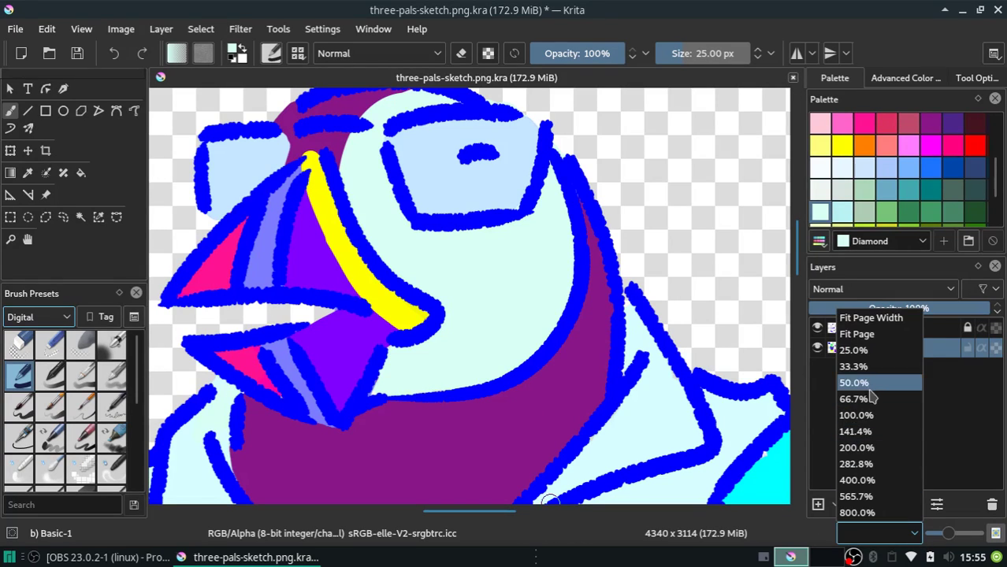
left_click(856, 415)
left_click(912, 536)
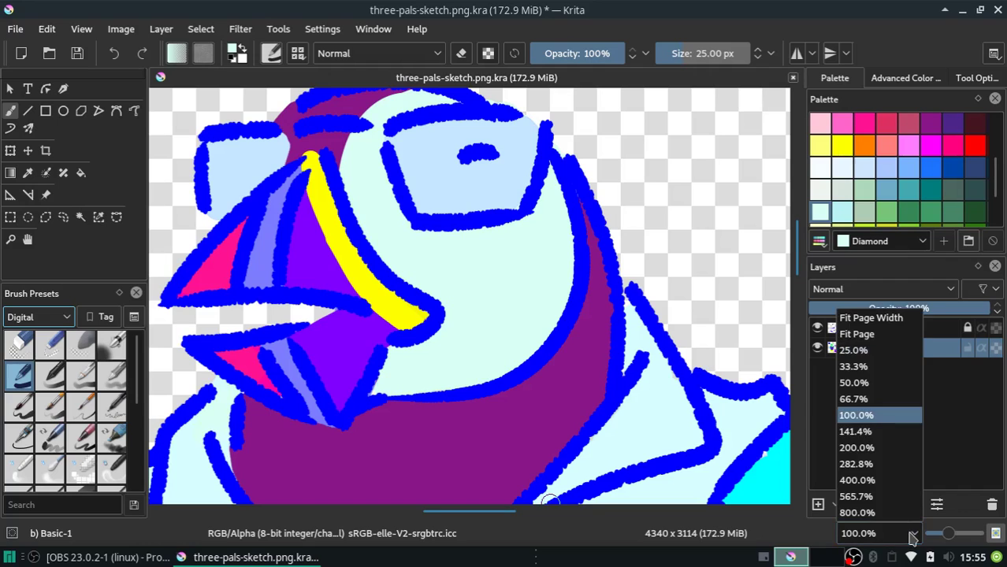
left_click(913, 536)
left_click(913, 535)
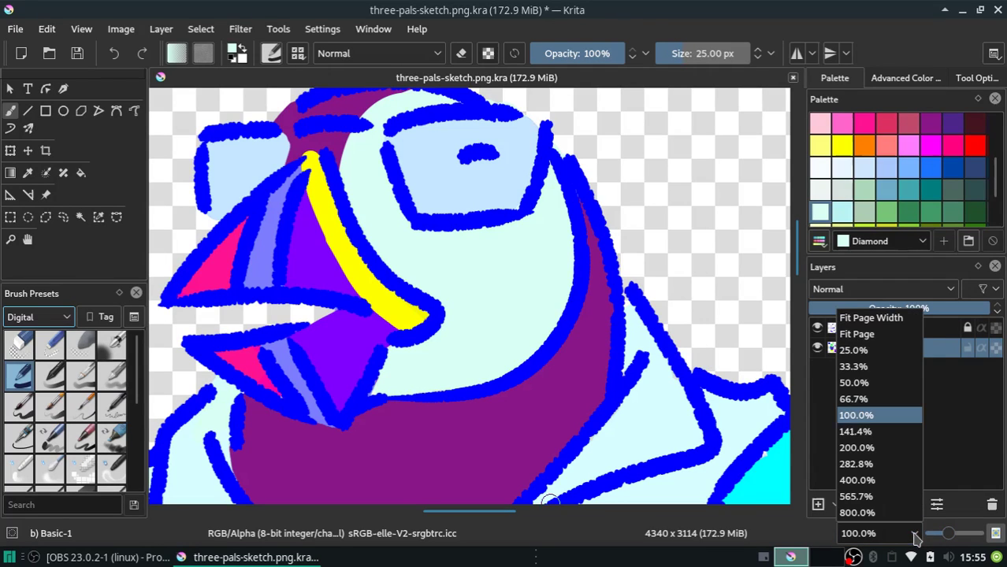
left_click(874, 318)
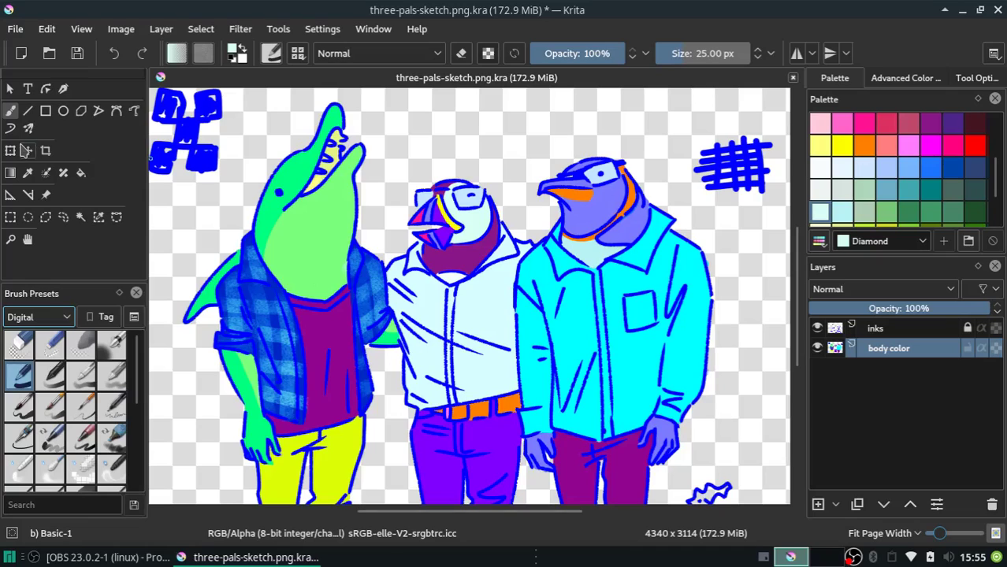
left_click(465, 57)
mouse_move(183, 150)
left_mouse_down()
mouse_move(156, 130)
mouse_move(177, 89)
left_mouse_up()
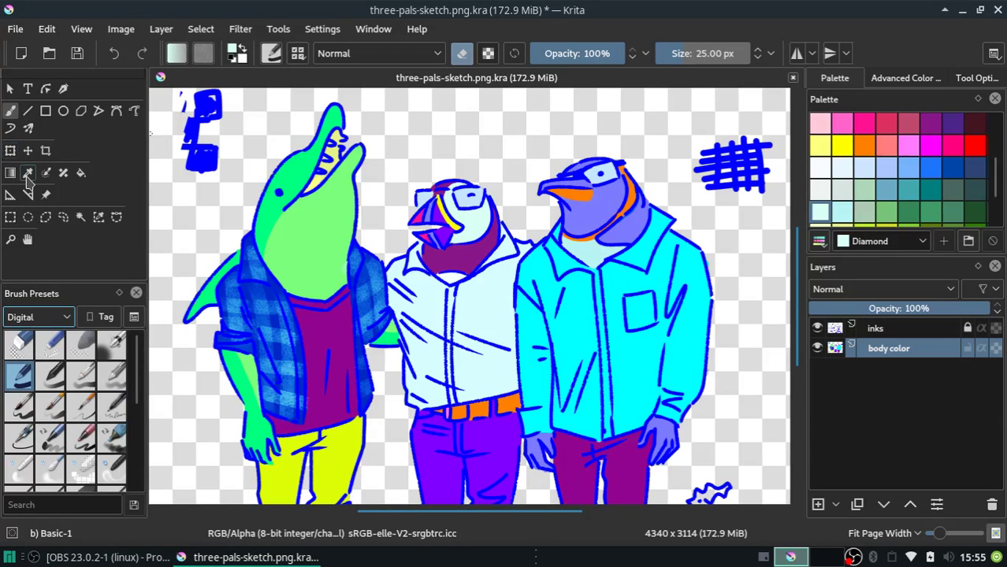
Delete the stray scribble in the top-left corner with a rectangular selection
left_click(11, 217)
left_click_drag(231, 200, 149, 89)
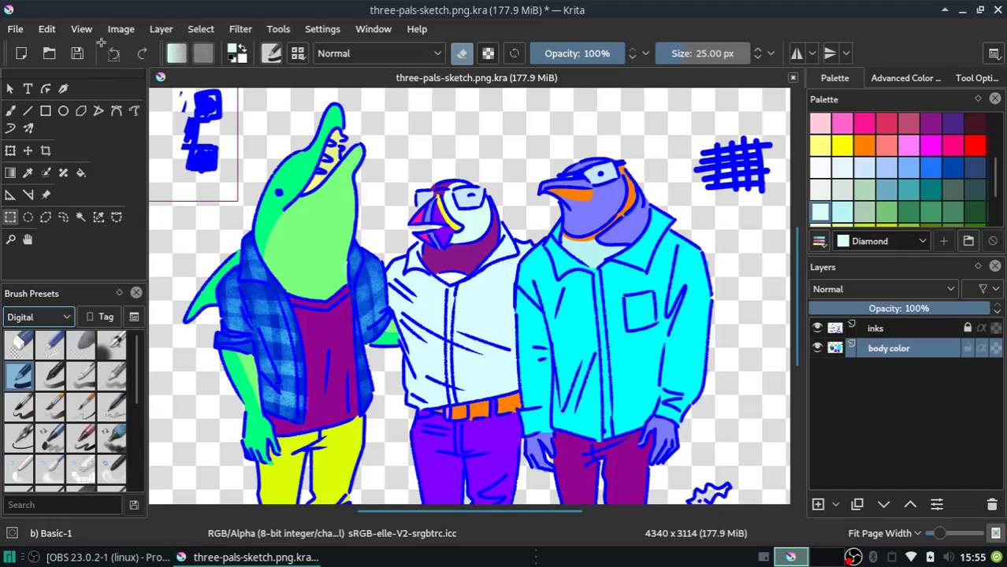
left_click(114, 53)
key("Delete")
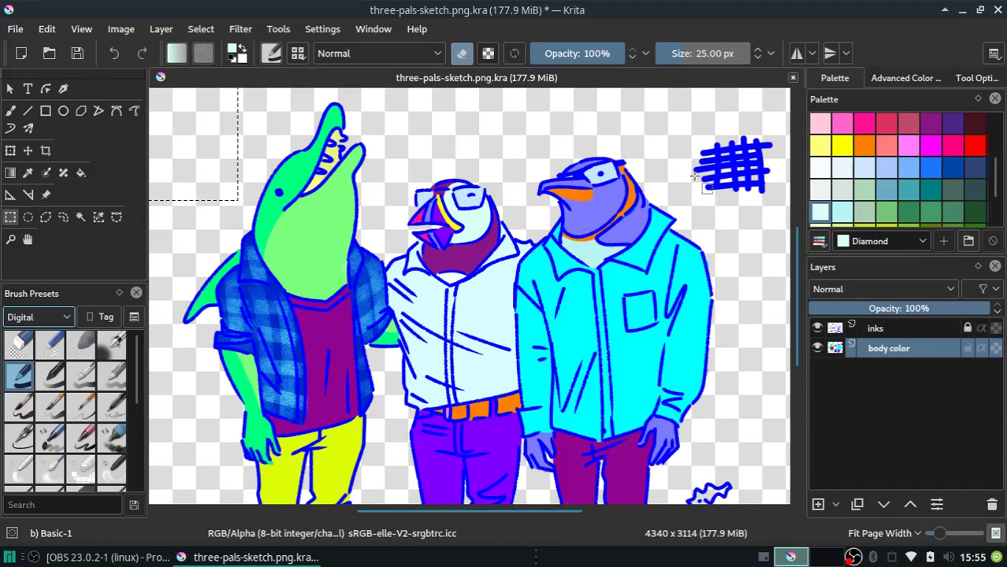
Delete the top-right hash-mark scribble, deselect, and paste the copied pixels as a new layer
left_click_drag(680, 111, 794, 207)
key("Delete")
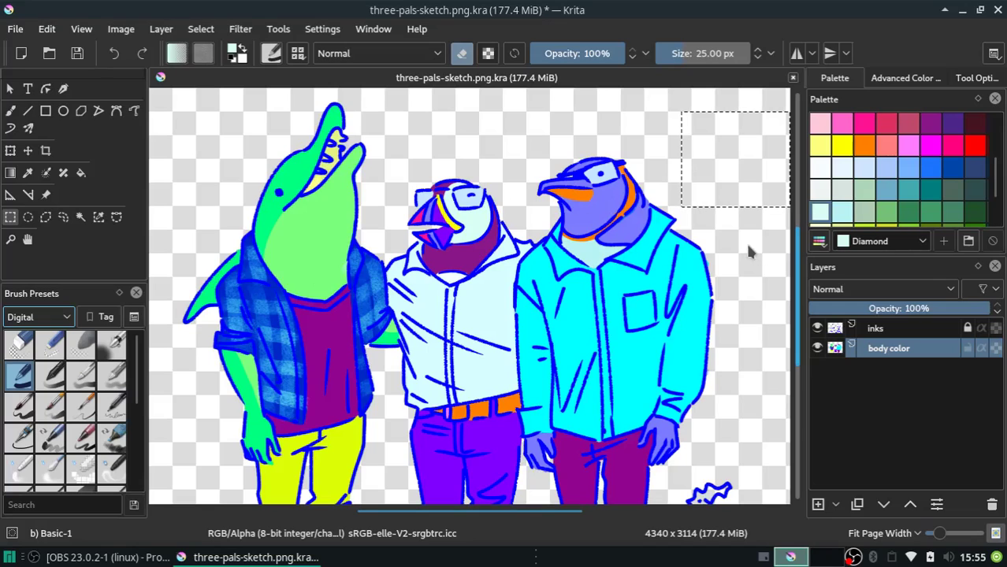
left_click(718, 259)
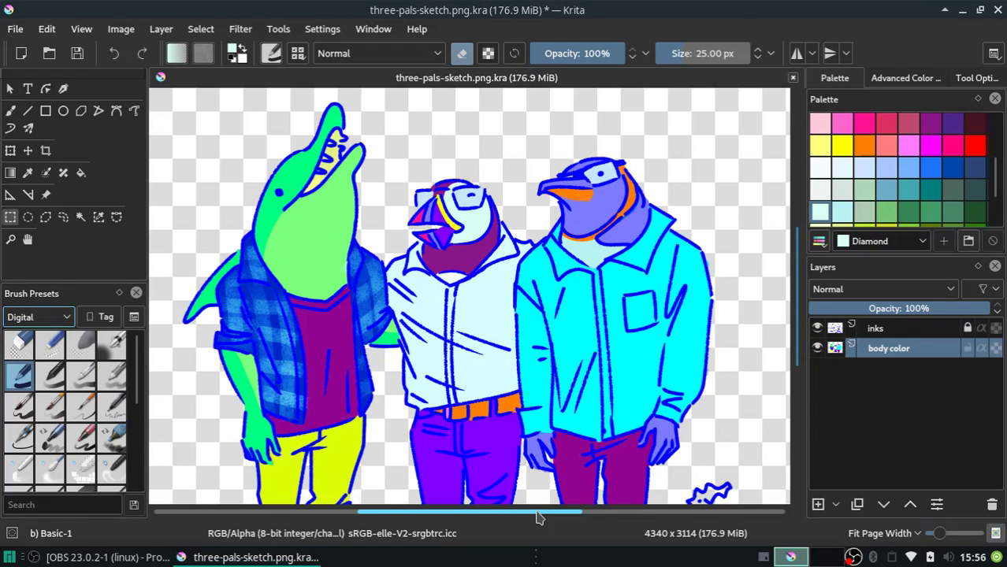
key("ctrl+v")
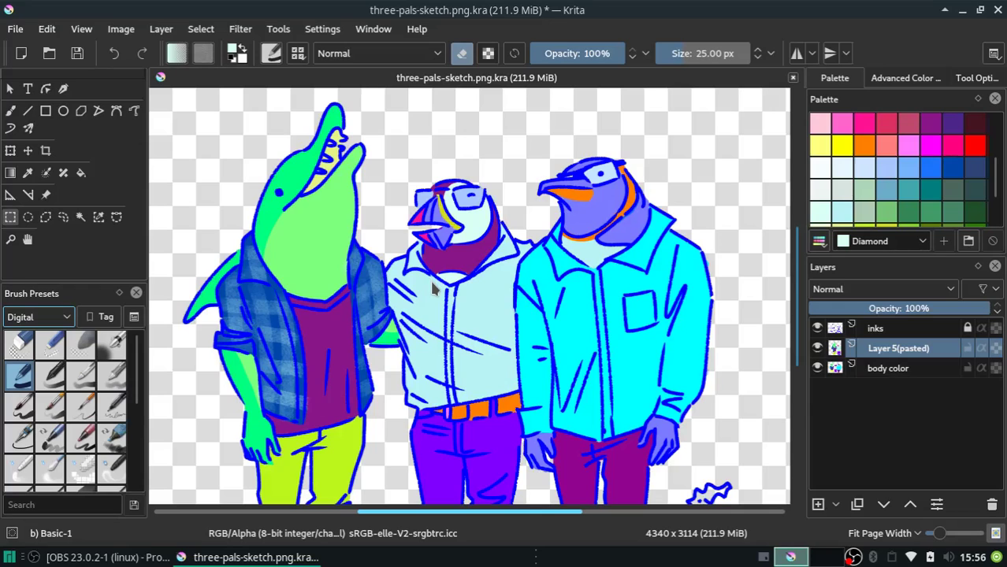
Toggle Layer 5(pasted) visibility on and off to compare the shirt
left_click(817, 348)
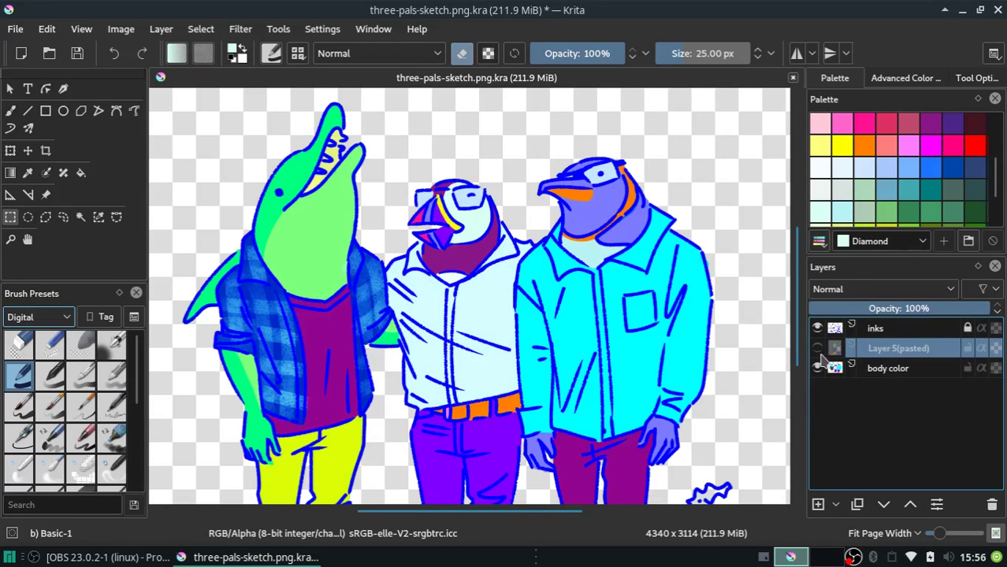
left_click(817, 348)
left_click(817, 348)
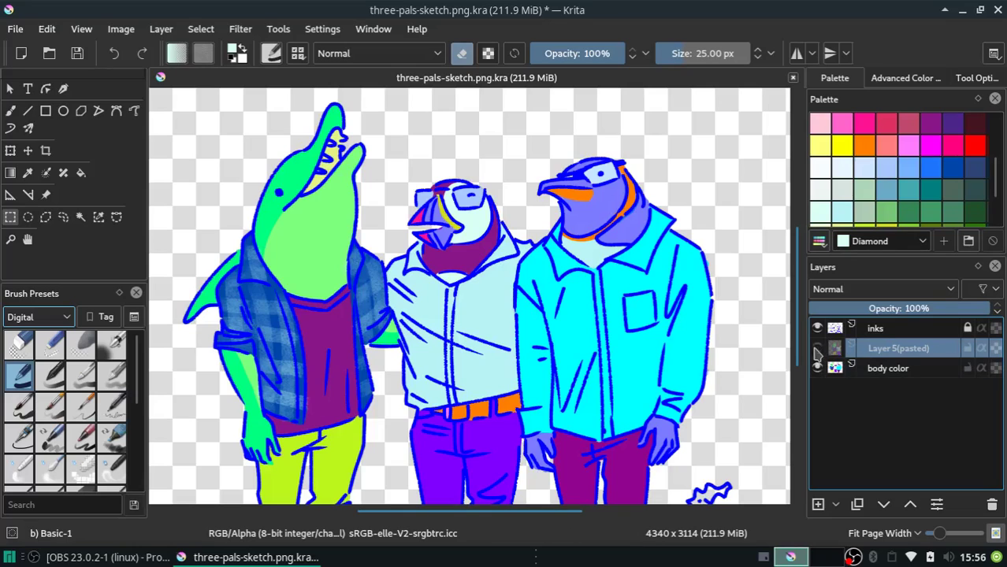
left_click(817, 350)
left_click(818, 352)
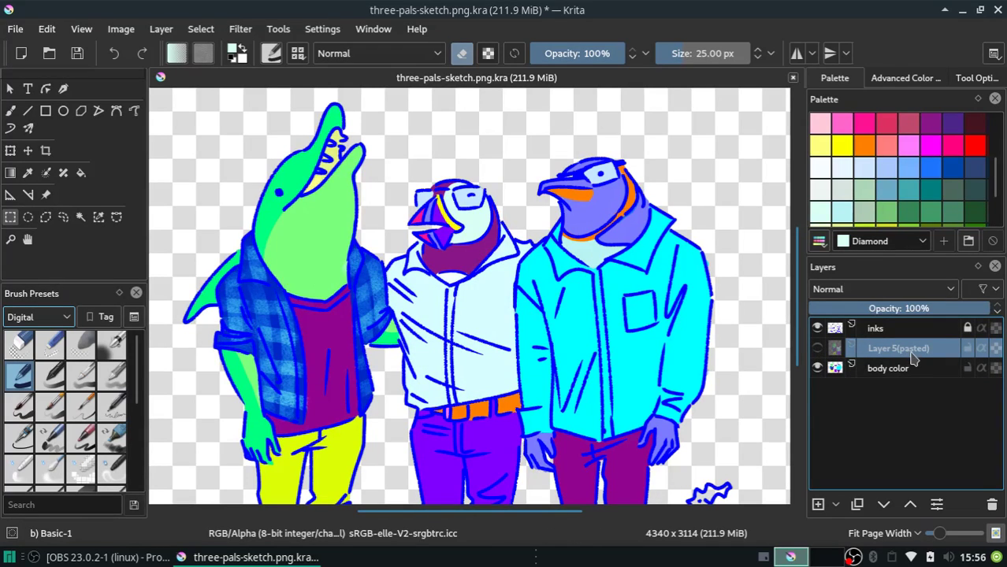
Undo adding the pasted layer and lock the body color layer's transparency
left_click(46, 28)
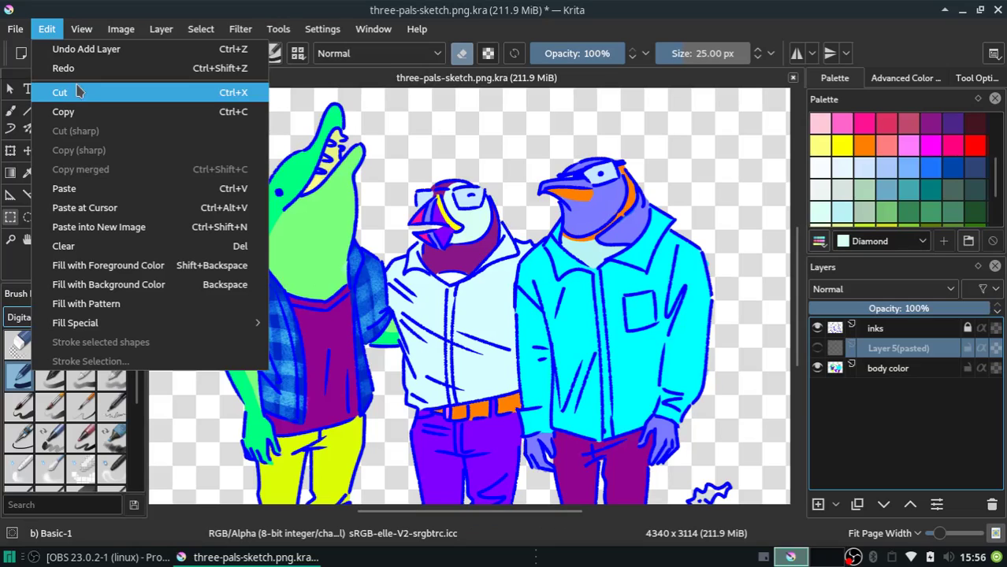
left_click(73, 49)
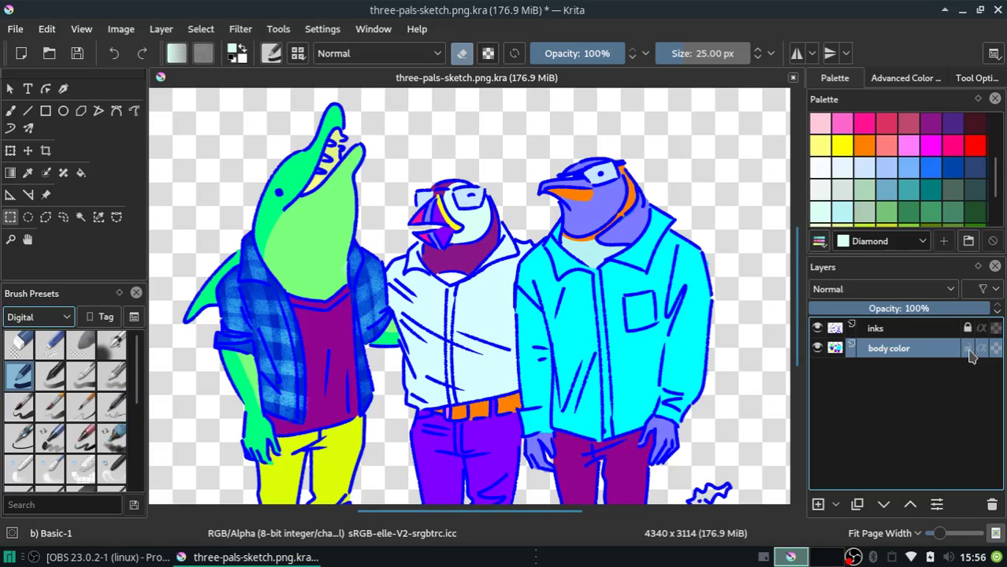
left_click(968, 349)
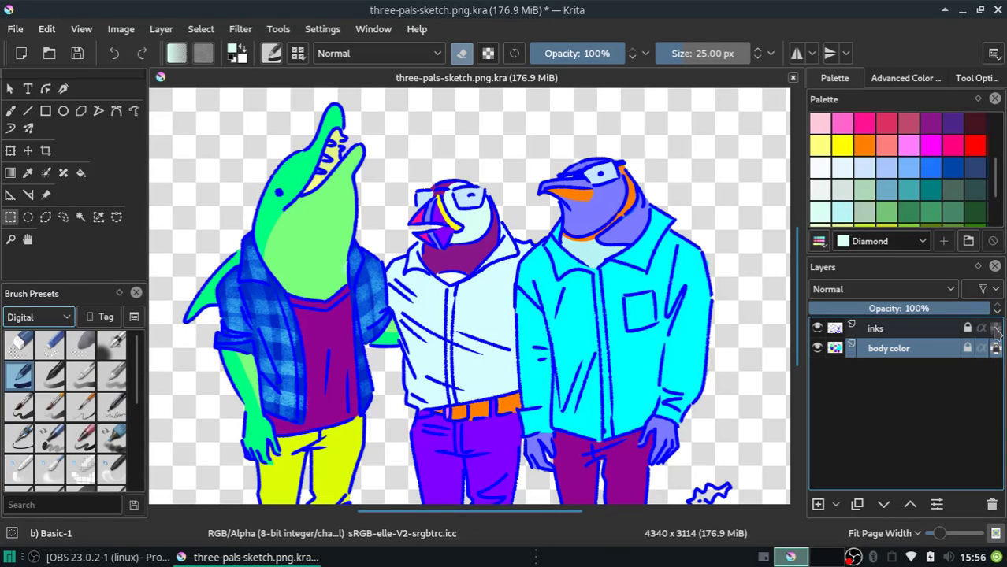
Lock the inks layer's transparency, add empty Layer 6, and ready the Freehand Brush in Cobalt blue
left_click(996, 328)
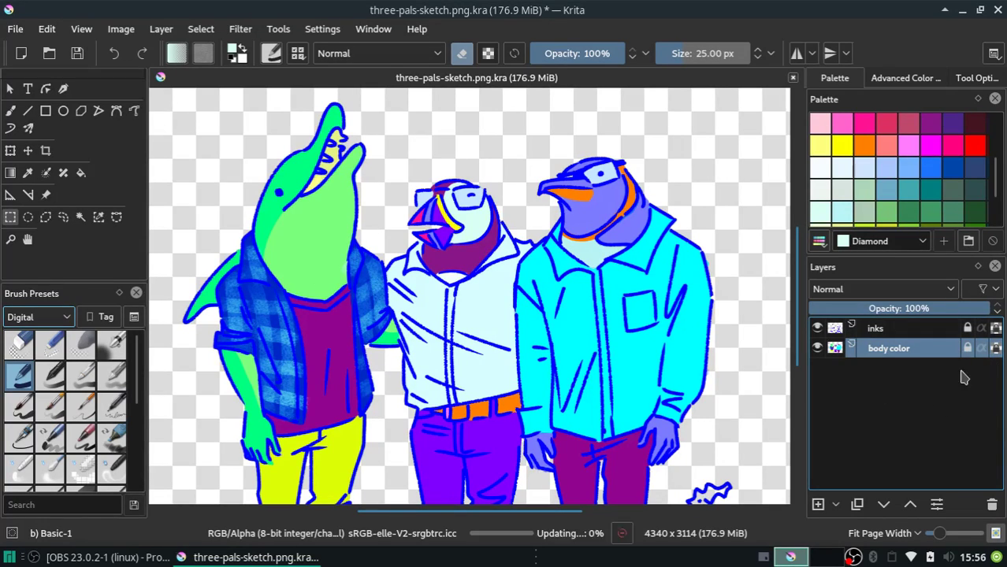
left_click(836, 507)
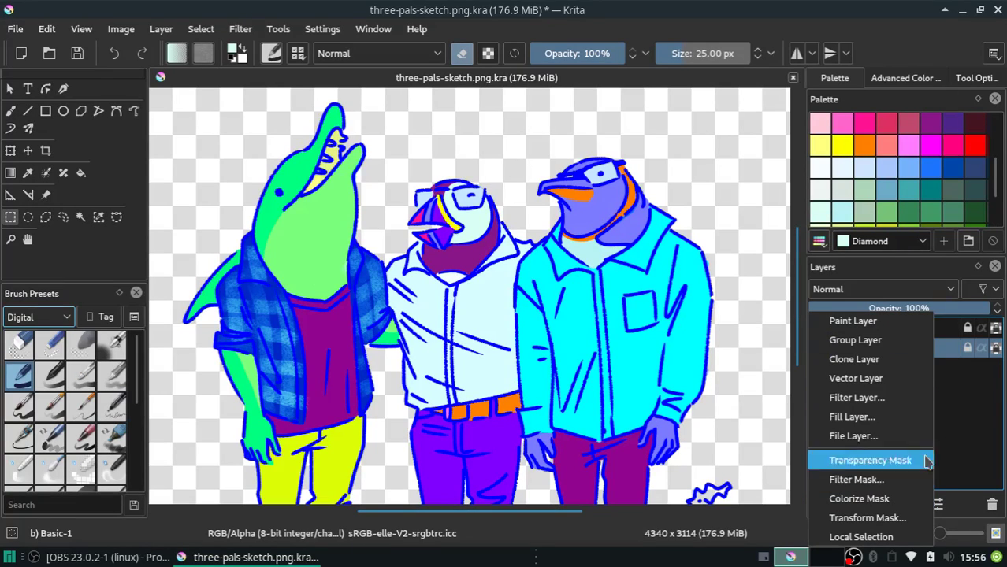
left_click(958, 459)
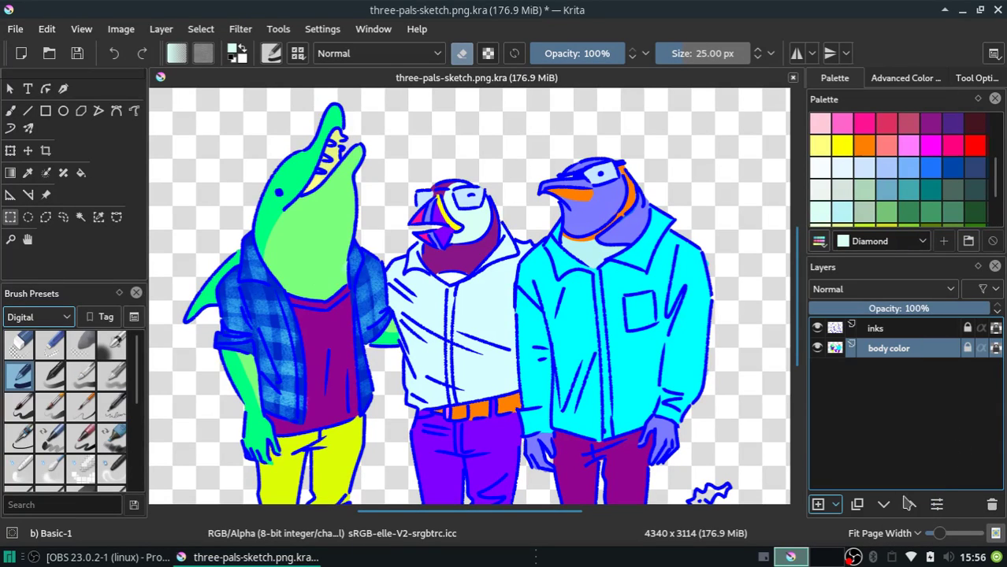
left_click(836, 506)
left_click(961, 457)
left_click(817, 508)
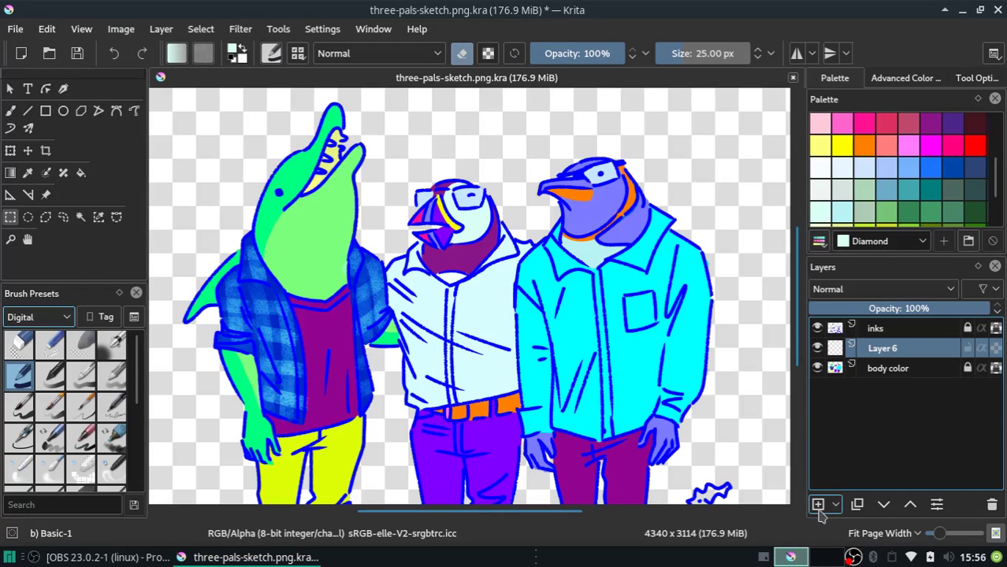
left_click(950, 172)
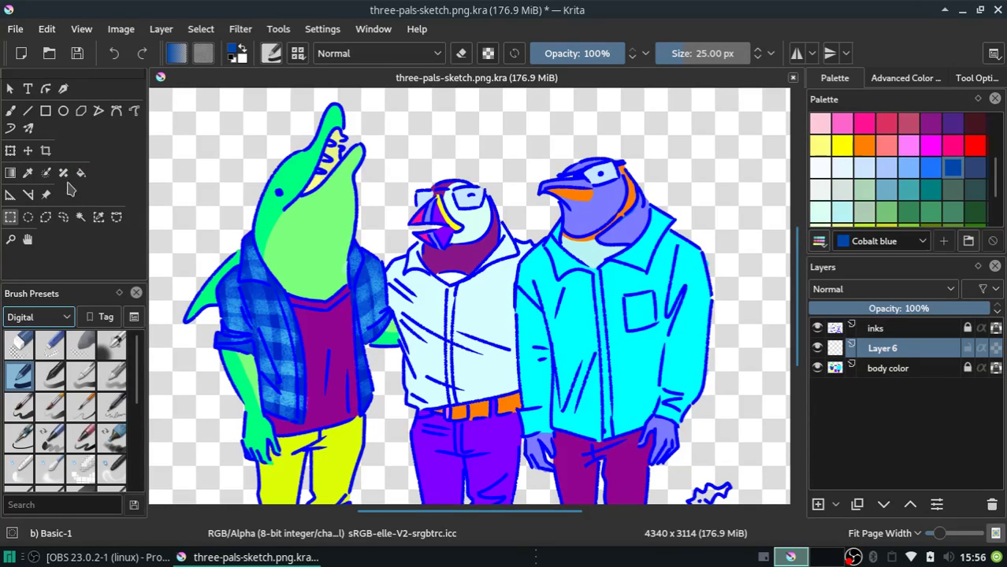
left_click(11, 111)
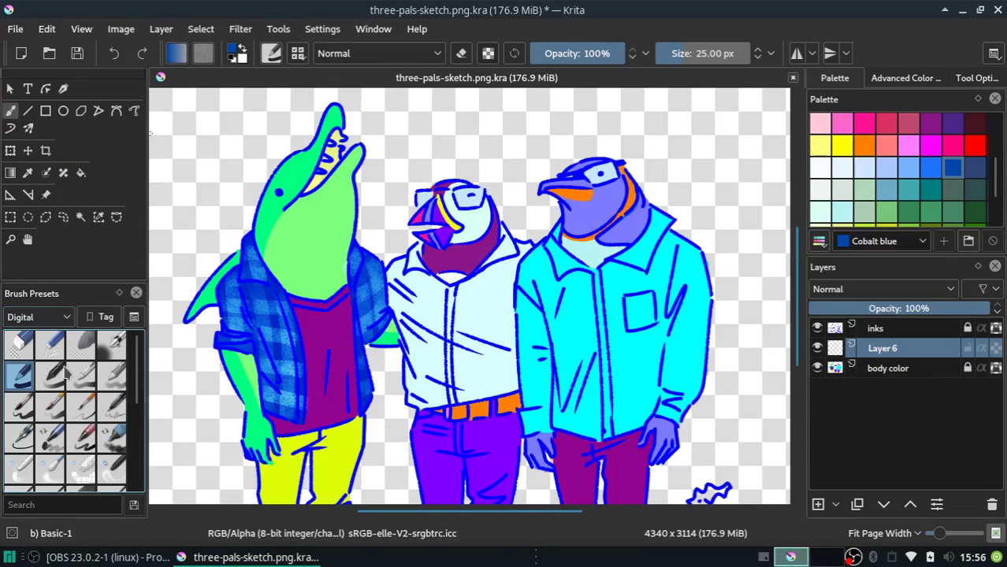
Choose the Sketch preset Charcoal Rock Soft and try a diagonal jacket stroke, then undo it
left_click(63, 317)
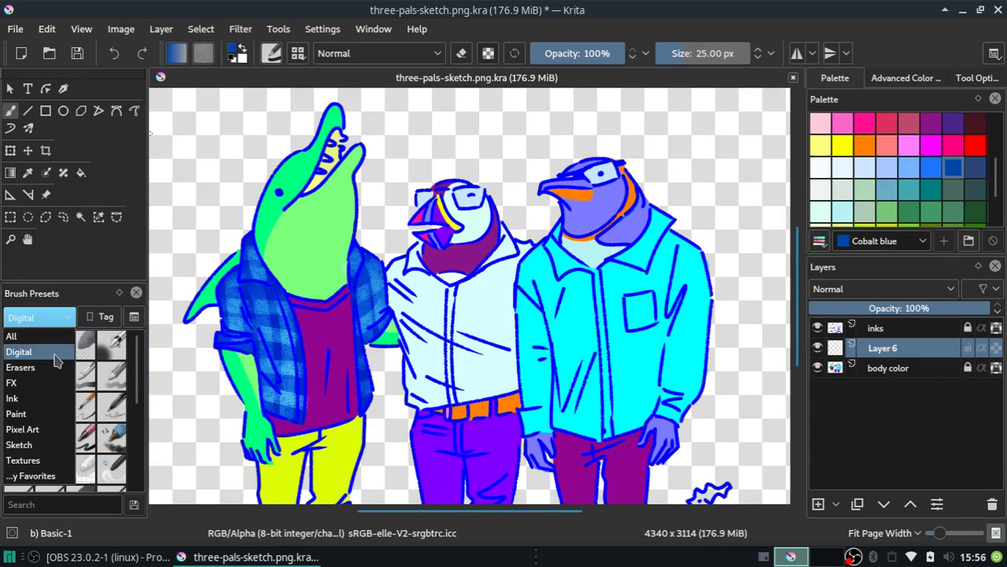
left_click(35, 445)
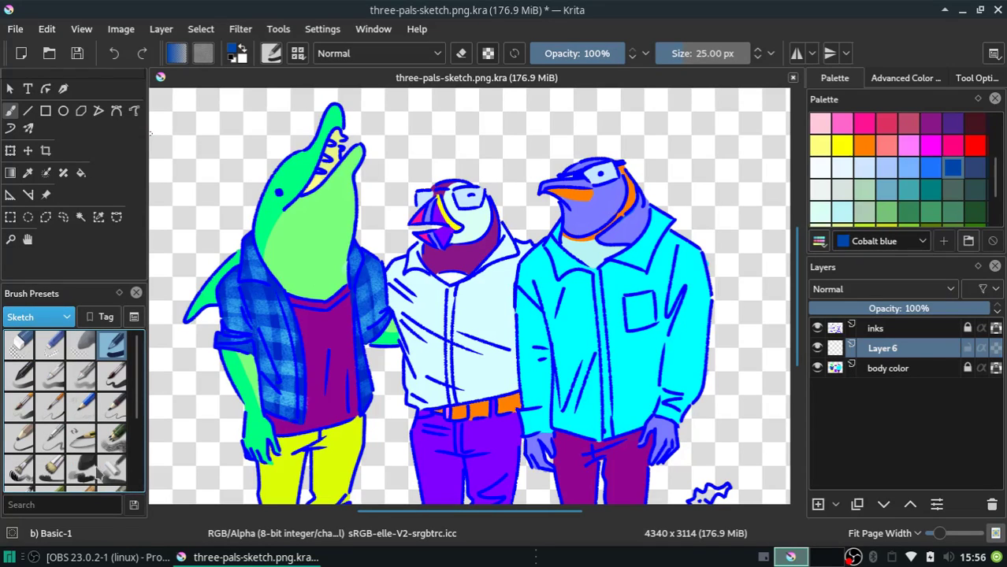
left_click(80, 469)
left_click_drag(553, 263, 584, 357)
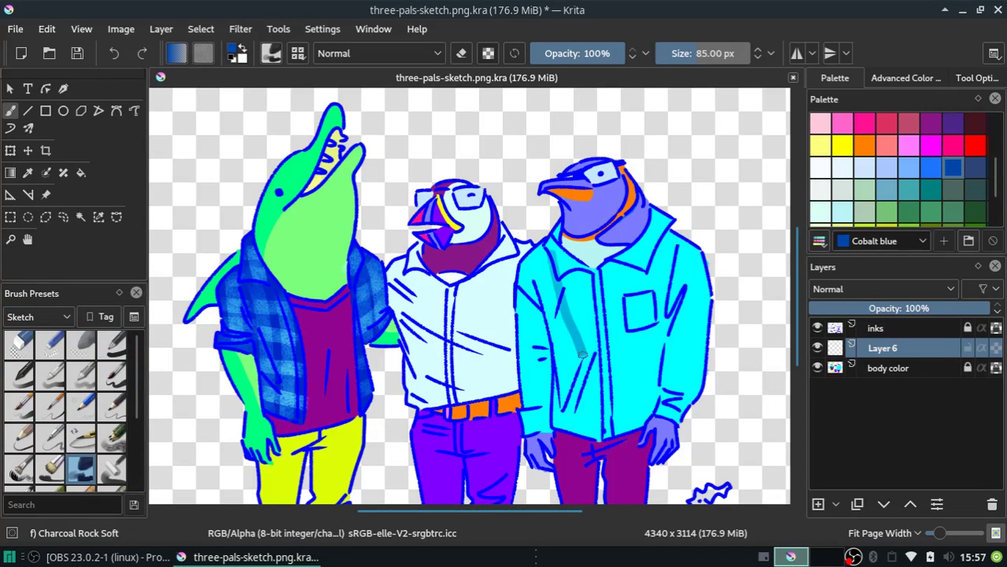
key("ctrl+z")
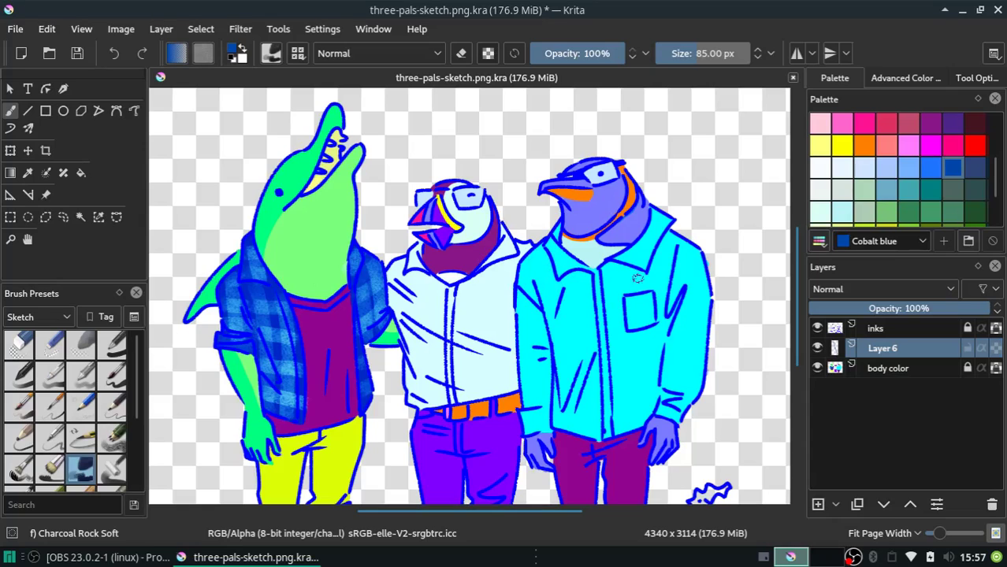
Try cobalt charcoal shading down the jacket's right side, undoing unwanted strokes
left_click_drag(668, 250, 676, 391)
key("ctrl+z")
left_click_drag(678, 249, 663, 378)
left_click_drag(686, 261, 669, 389)
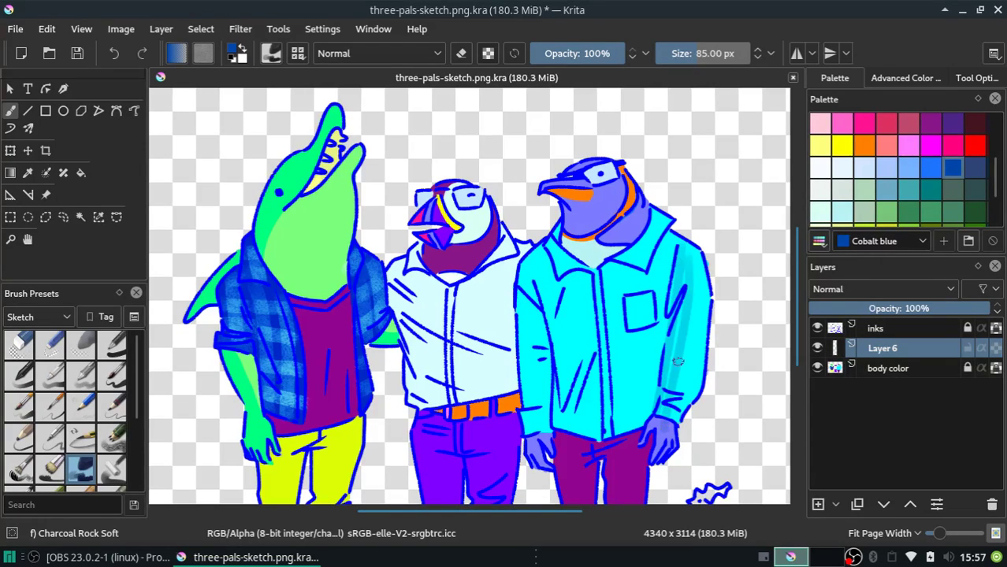
key("ctrl+z")
left_click_drag(690, 246, 666, 390)
key("ctrl+z")
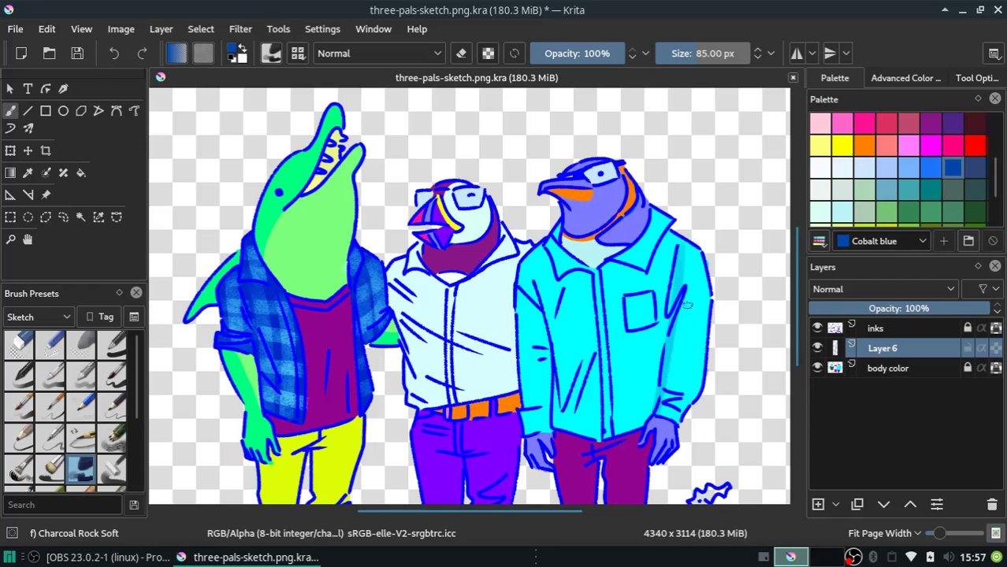
left_click_drag(691, 251, 670, 391)
Try sleeve and cuff hatching, undo it all, and save the file
left_click_drag(706, 263, 671, 422)
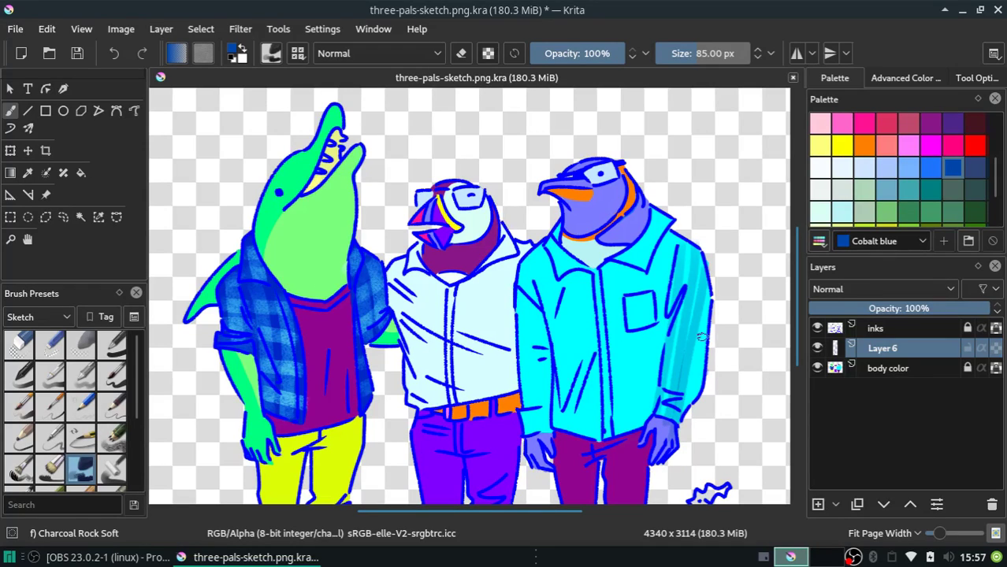
key("ctrl+z")
left_click_drag(706, 289, 676, 402)
key("ctrl+z")
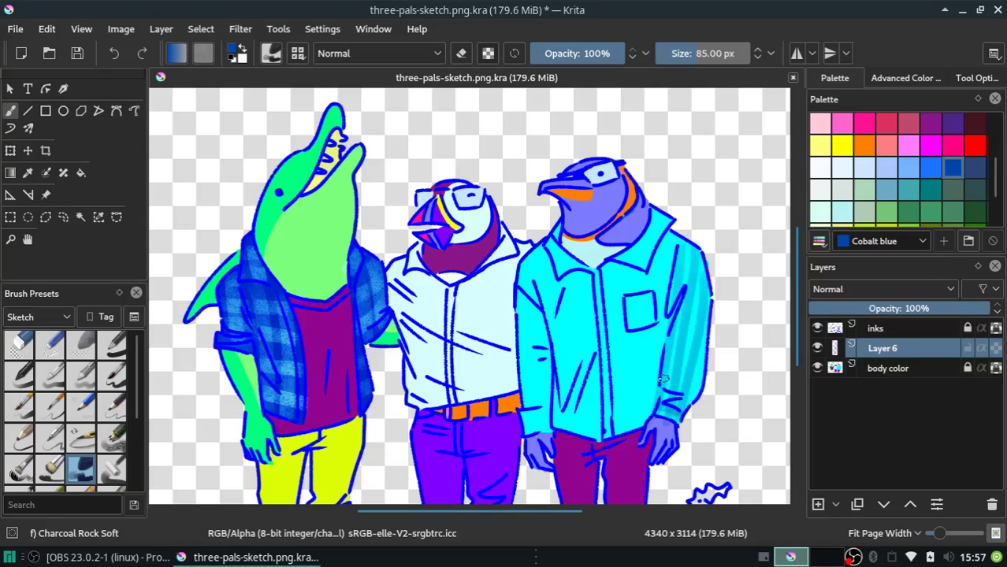
mouse_move(661, 393)
left_mouse_down()
mouse_move(698, 377)
mouse_move(700, 389)
mouse_move(713, 362)
left_mouse_up()
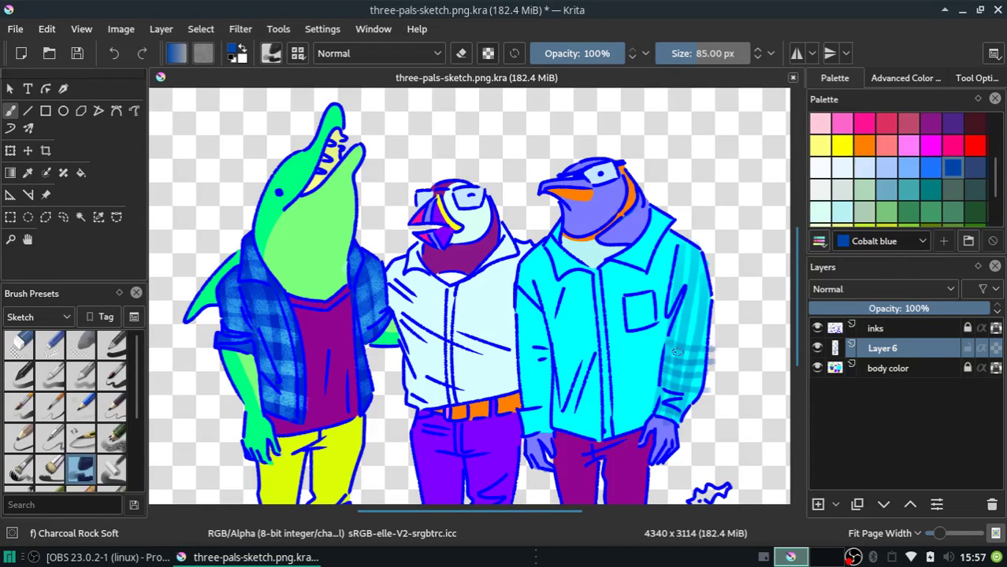
key("ctrl+z")
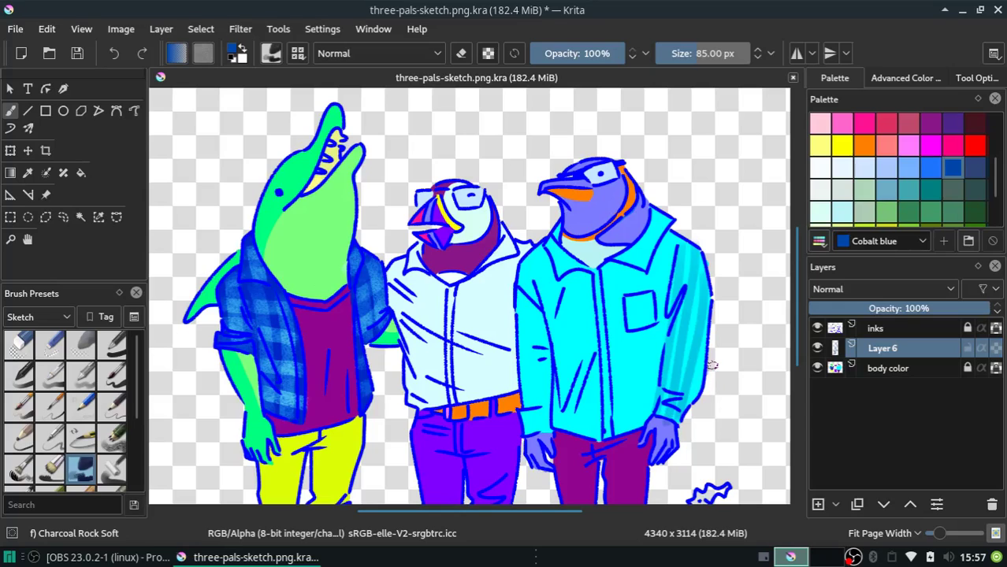
key("ctrl+z")
key("ctrl+z")
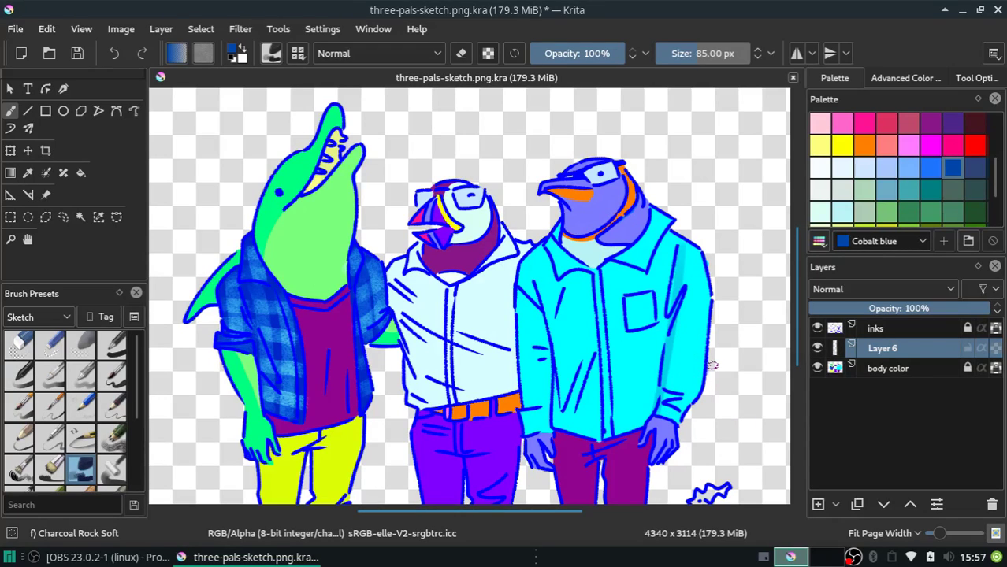
key("ctrl+s")
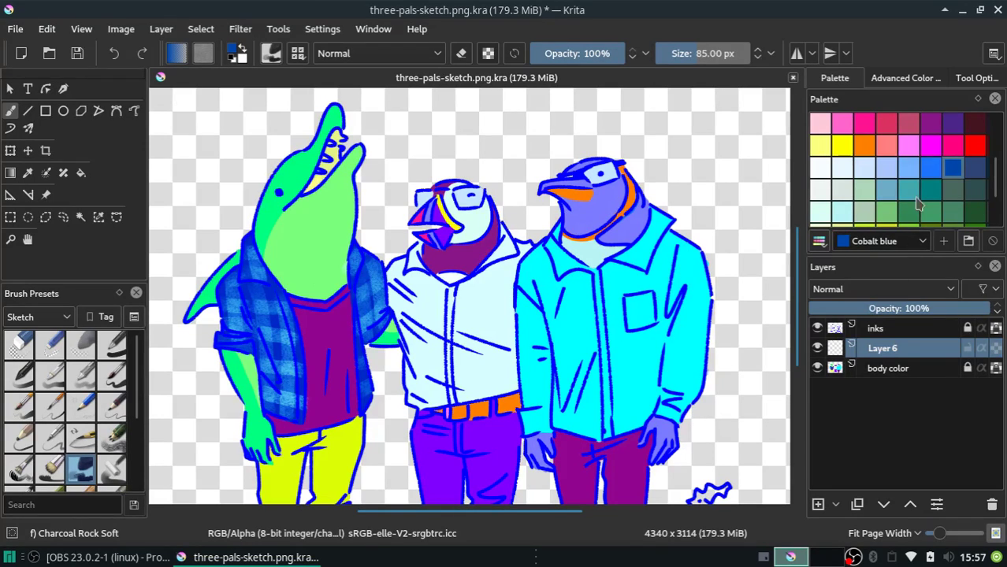
Choose the Chalk Grainy brush at 50 px with Stabilizer brush smoothing
left_click(962, 79)
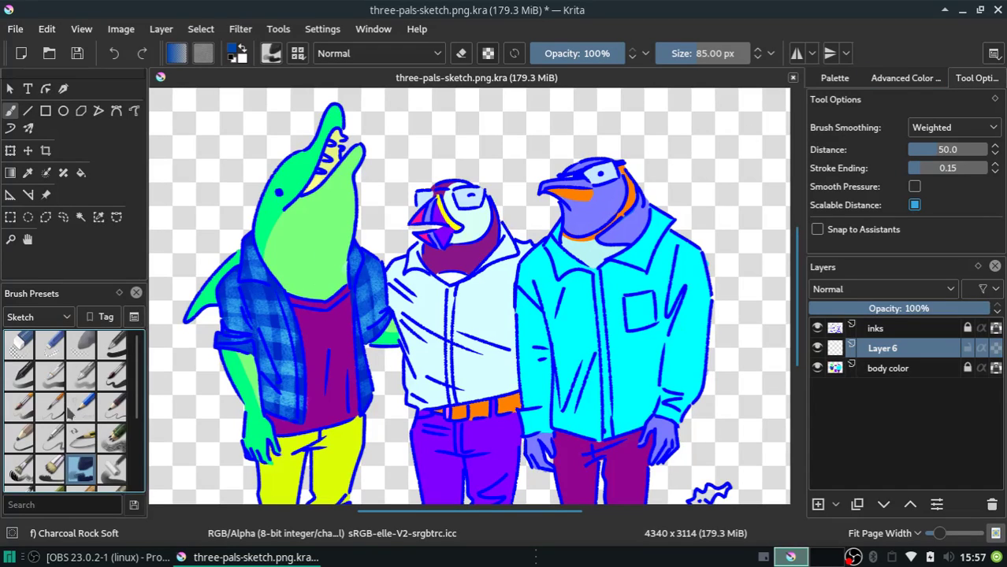
scroll(136, 439, "down", 2)
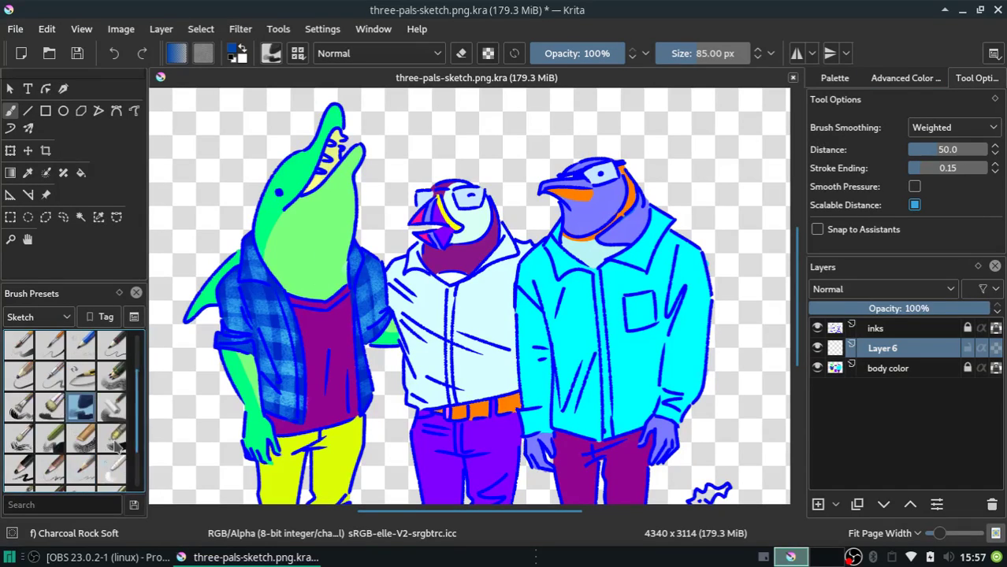
left_click(82, 440)
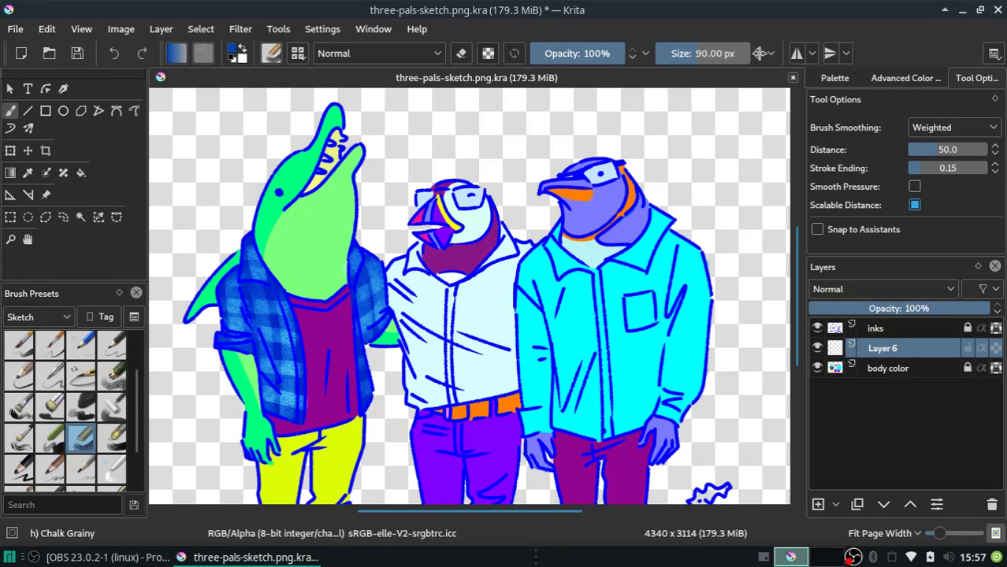
scroll(761, 53, "down", 1)
left_click_drag(728, 53, 683, 41)
type("50")
key("Return")
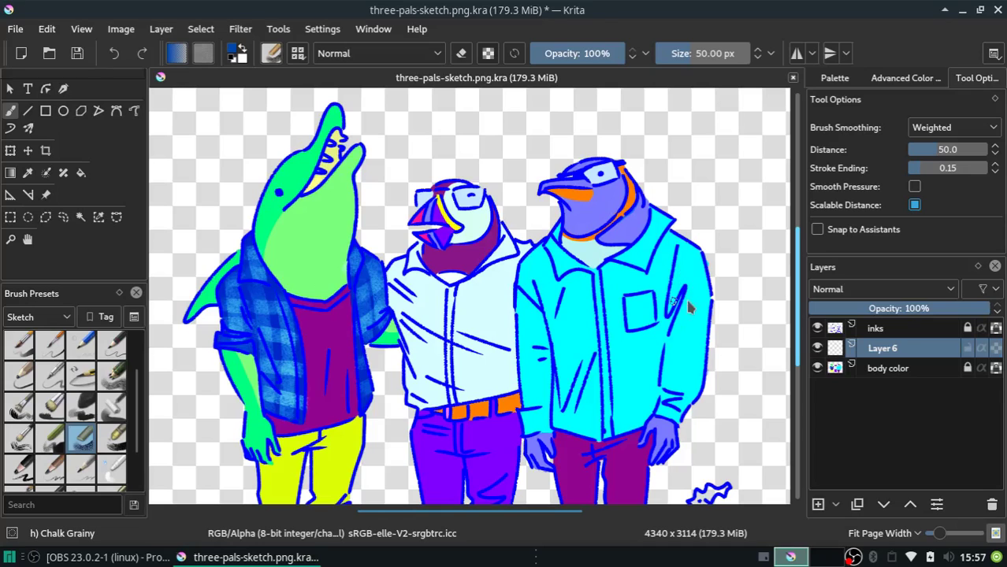
left_click(935, 130)
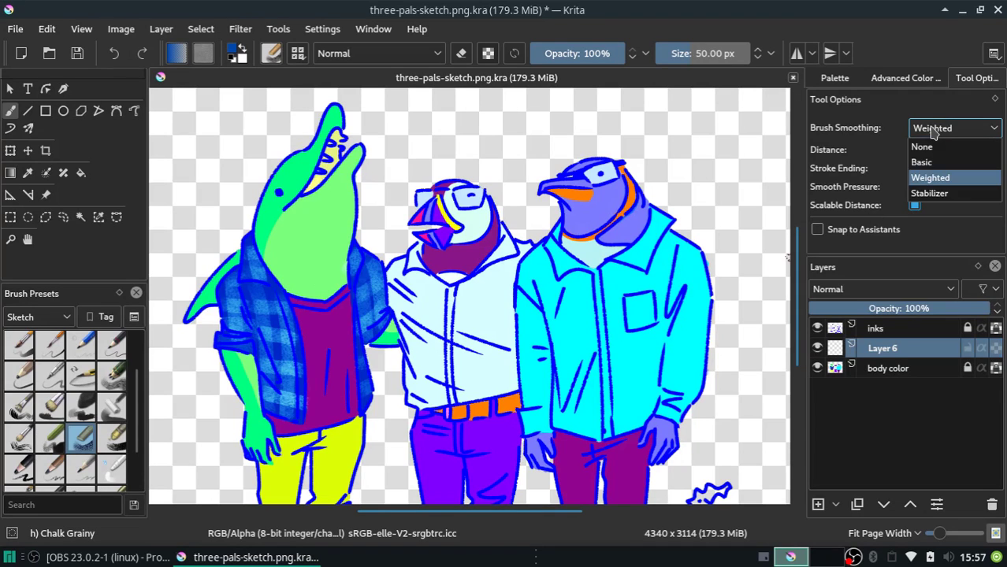
left_click(935, 195)
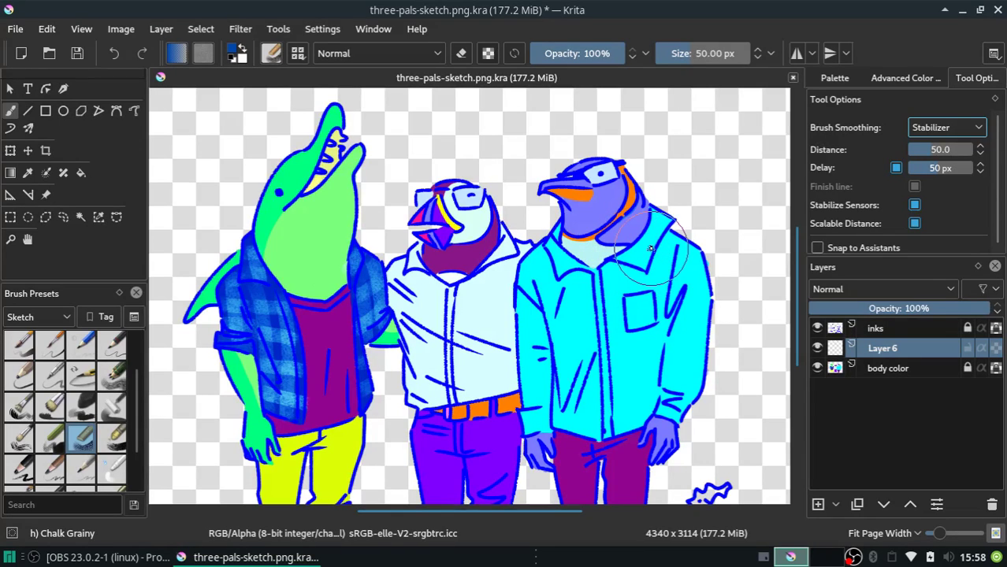
Undo the last stroke and try chalk streaks down the penguin's right jacket arm
left_click(47, 29)
left_click(59, 50)
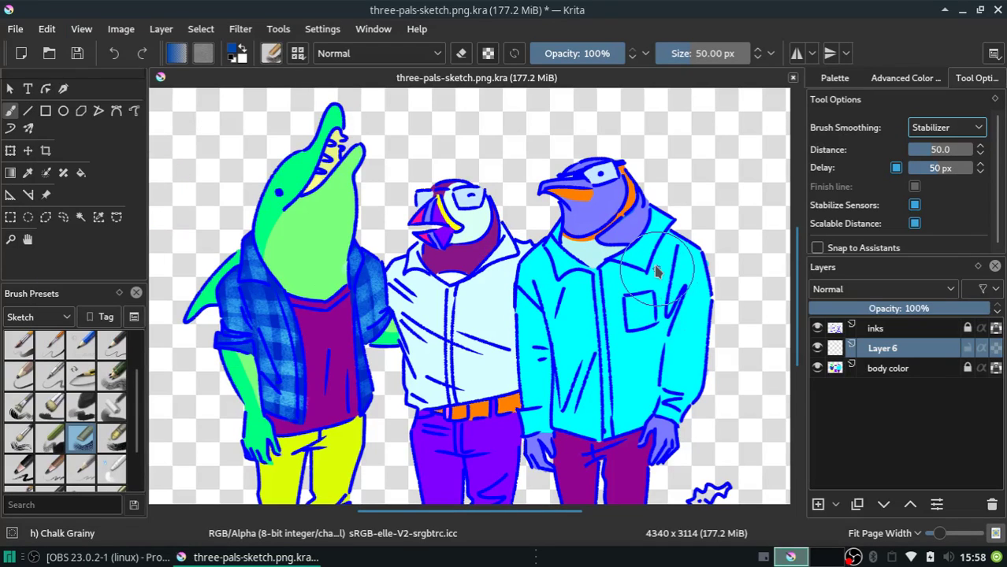
mouse_move(691, 252)
left_mouse_down()
mouse_move(703, 400)
mouse_move(703, 288)
mouse_move(687, 268)
mouse_move(665, 420)
left_mouse_up()
left_click_drag(671, 377, 664, 424)
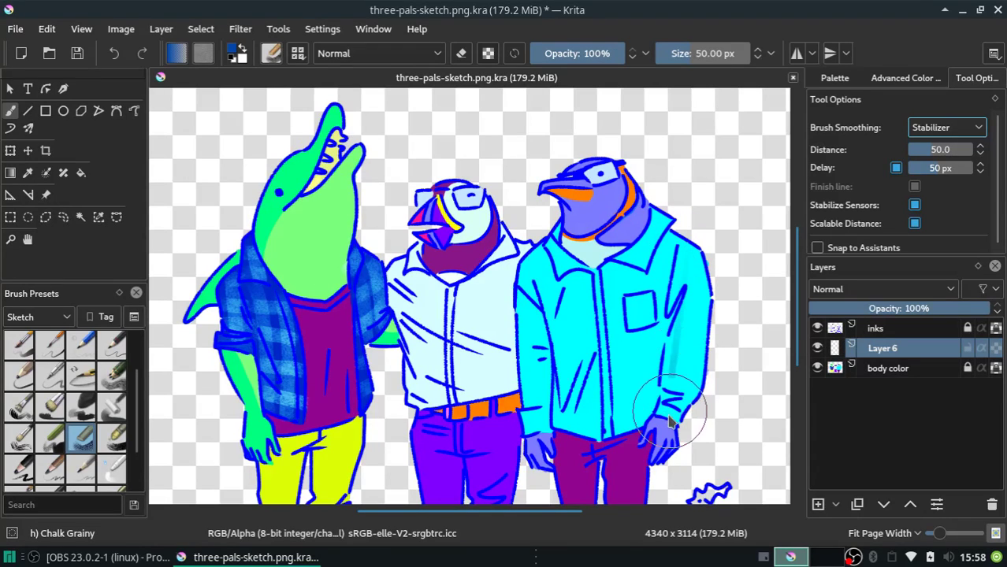
key("ctrl+z")
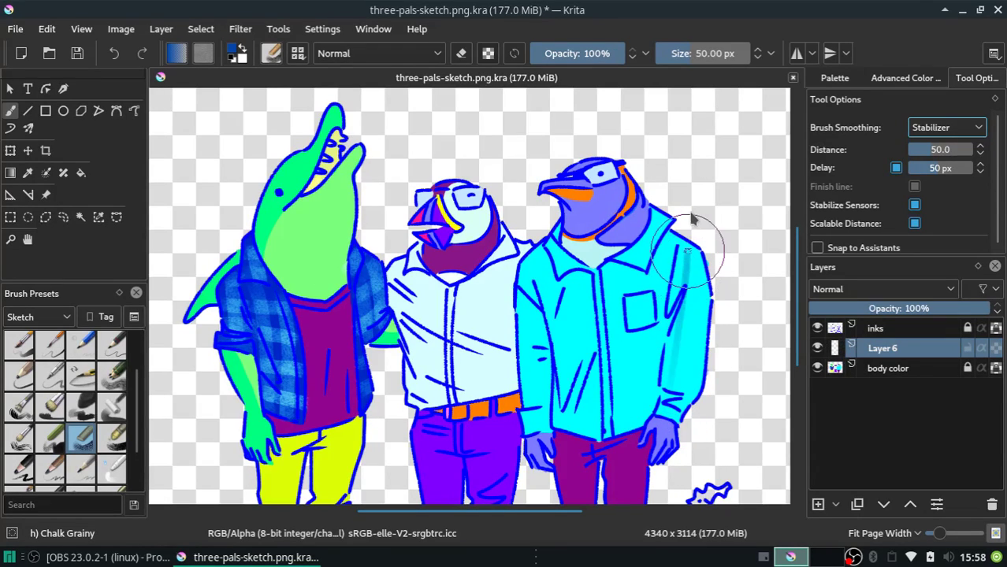
left_click_drag(695, 228, 665, 457)
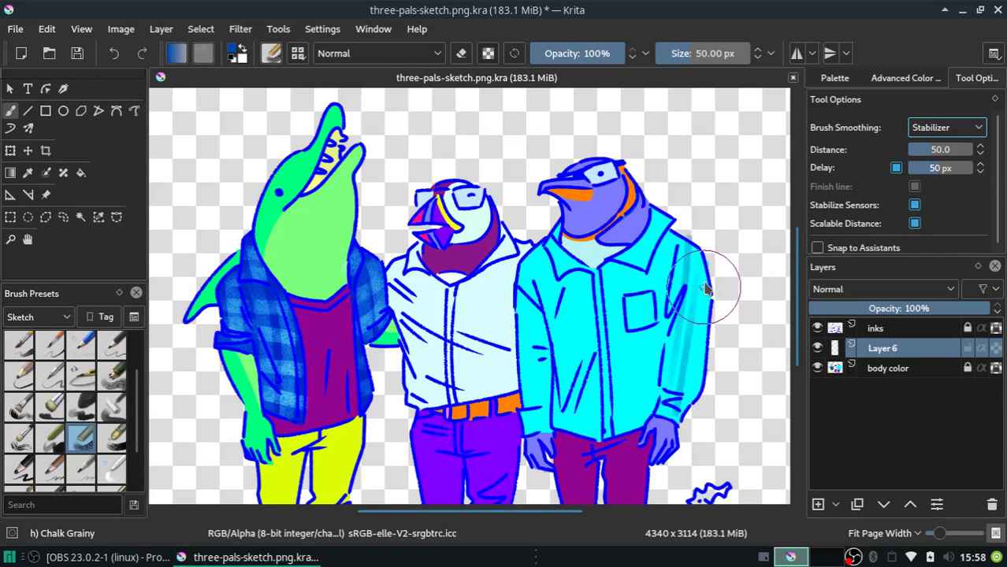
left_click_drag(707, 290, 682, 436)
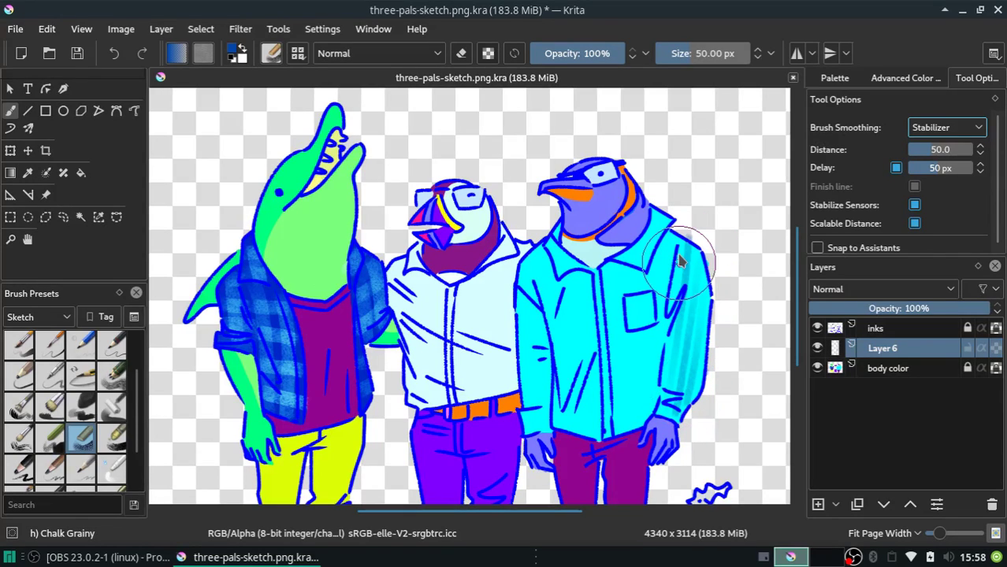
left_click_drag(676, 252, 710, 270)
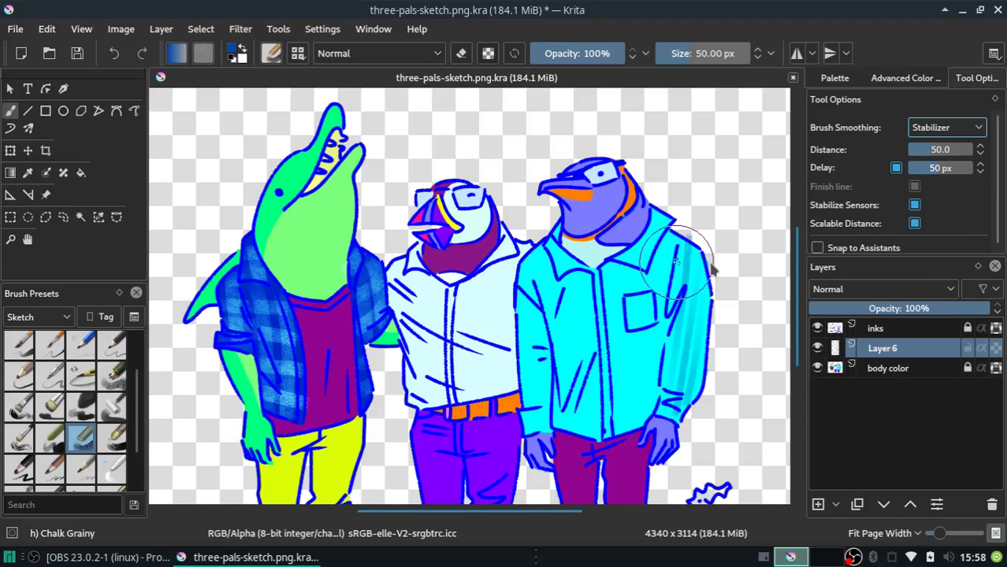
key("ctrl+z")
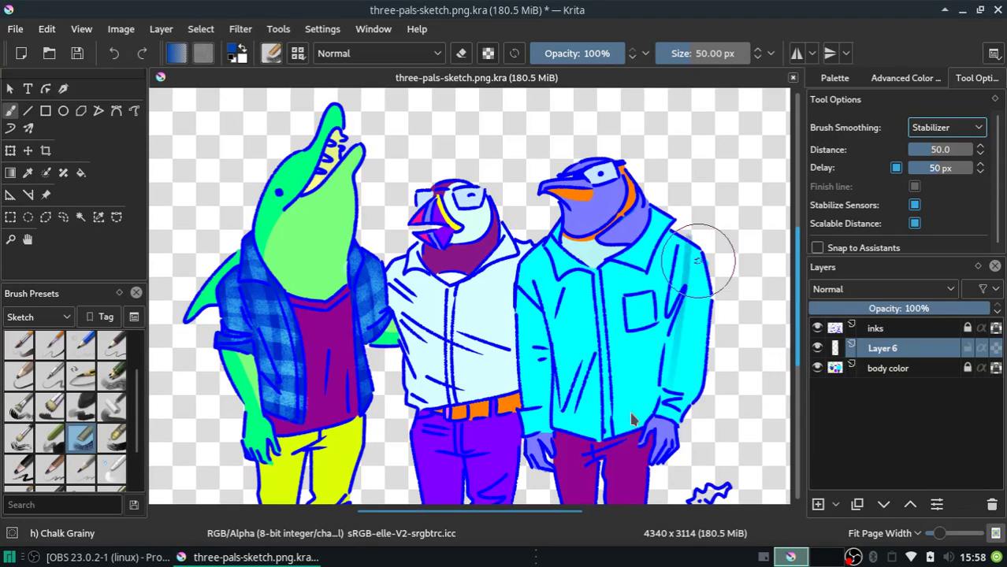
key("ctrl+z")
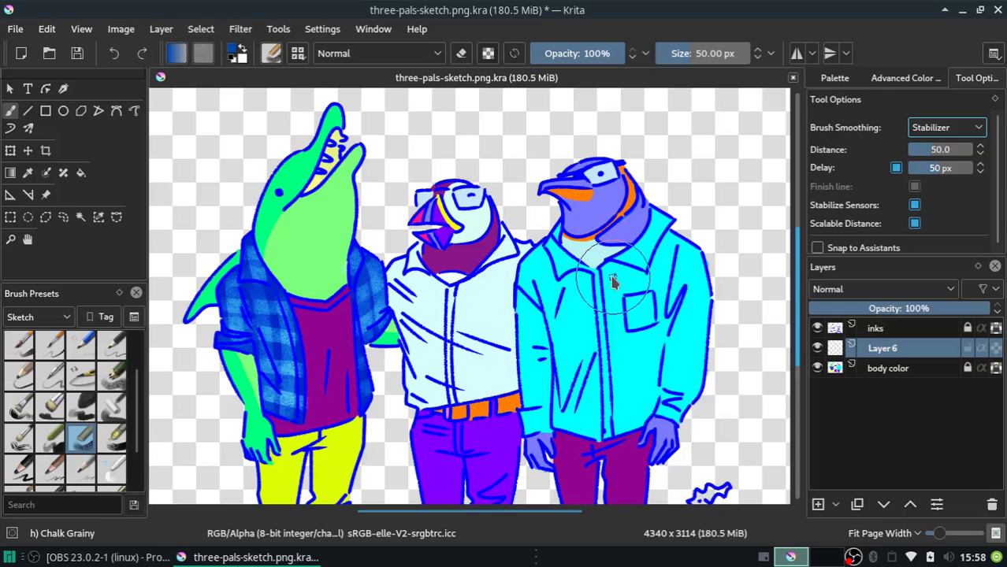
Paint vertical cobalt chalk streaks down the lower jacket below the pocket
left_click_drag(623, 323, 634, 425)
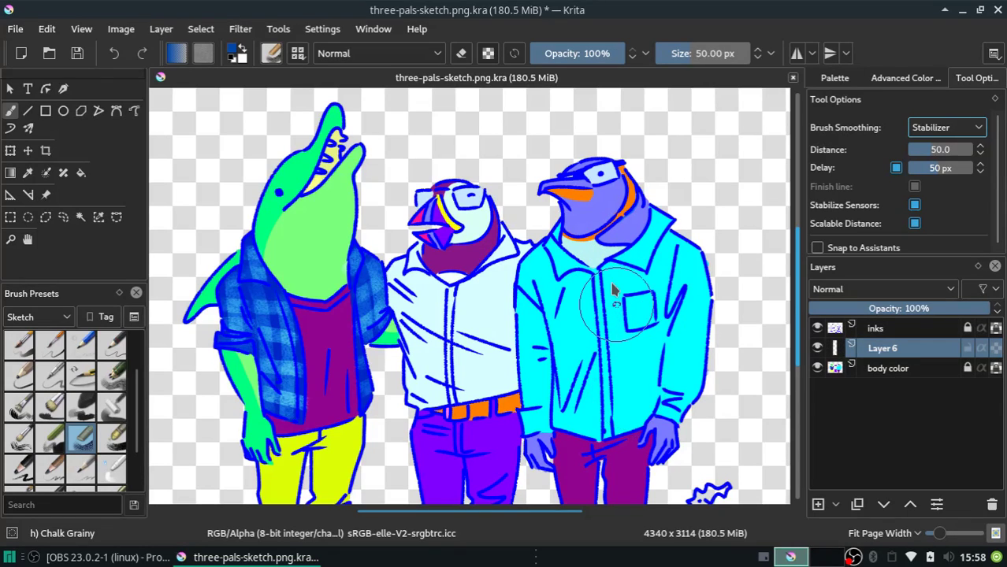
left_click_drag(619, 307, 630, 433)
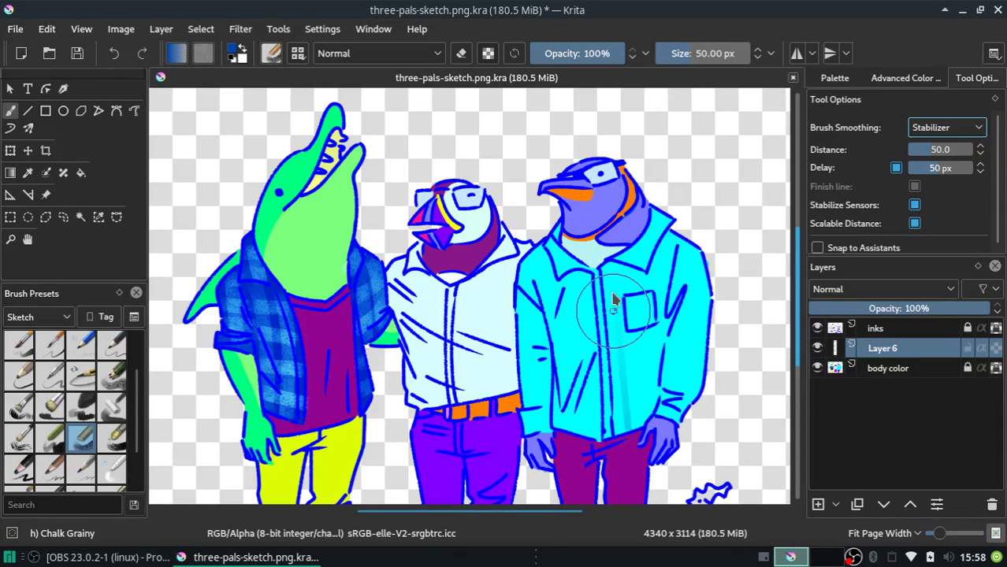
key("ctrl+z")
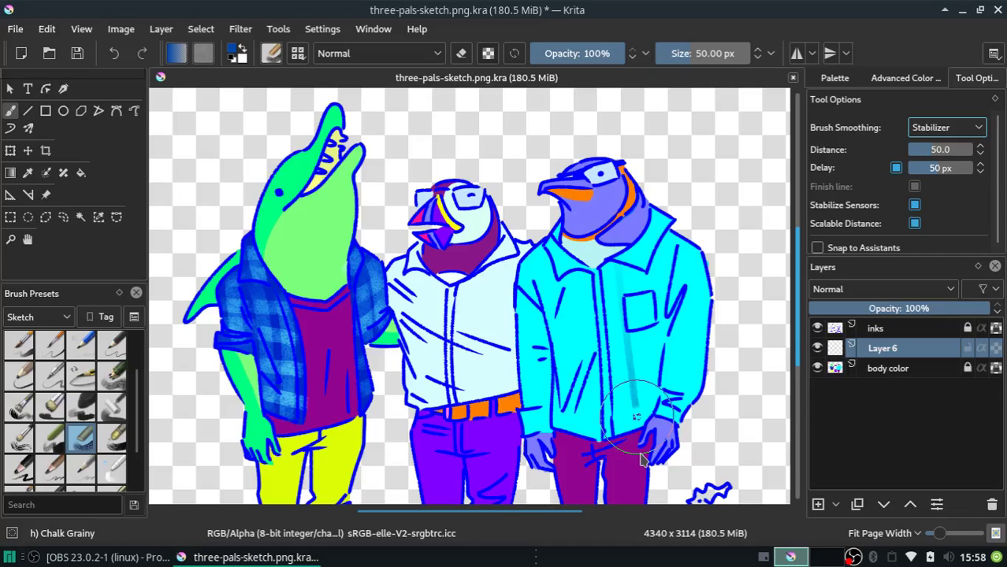
key("ctrl+z")
left_click_drag(607, 246, 651, 476)
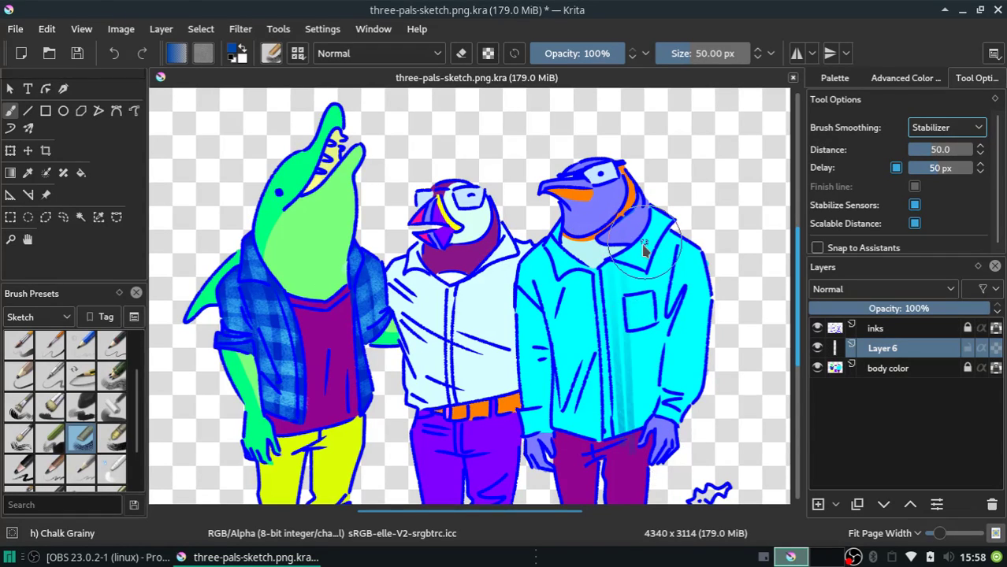
mouse_move(630, 260)
left_mouse_down()
mouse_move(637, 446)
mouse_move(637, 282)
left_mouse_up()
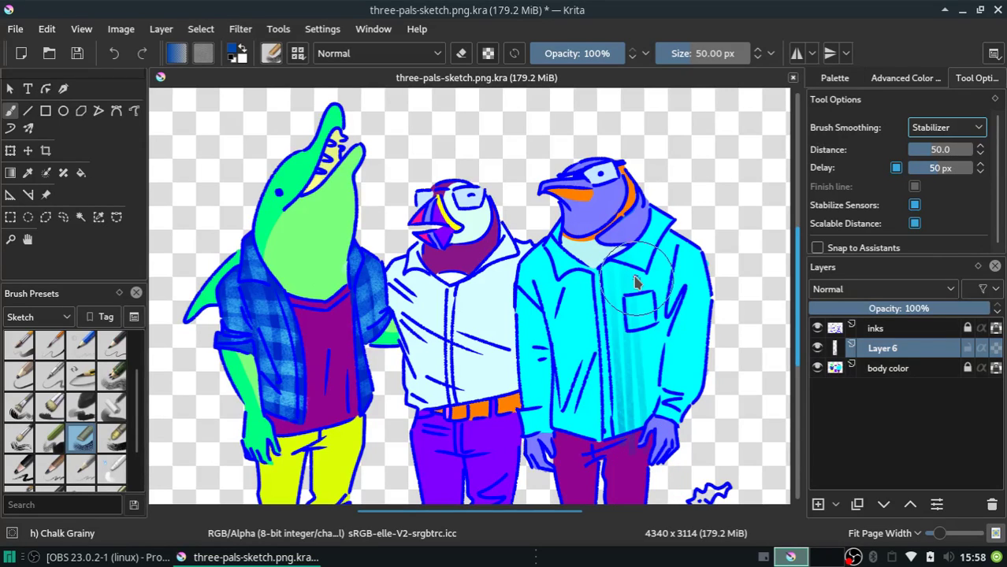
left_click_drag(655, 413, 654, 252)
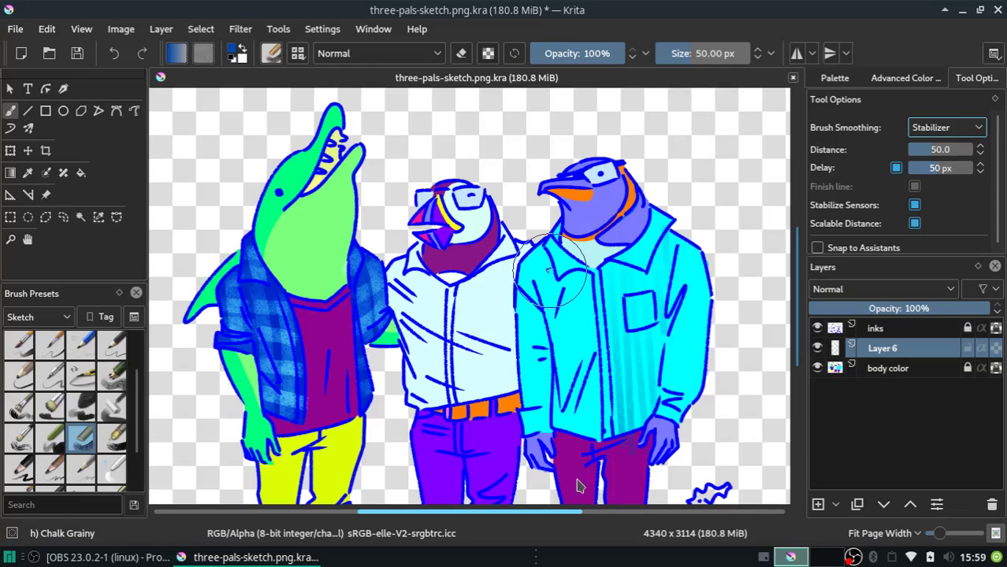
Adjust strokes on the lower jacket and add vertical chalk streaks down the sleeve
mouse_move(573, 473)
left_mouse_down()
mouse_move(556, 304)
mouse_move(597, 501)
left_mouse_up()
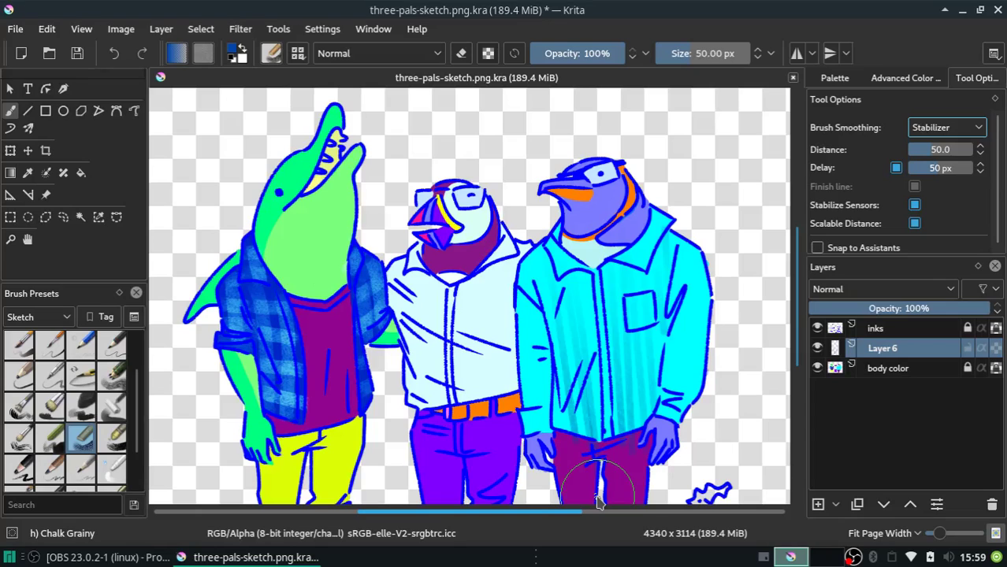
key("ctrl+z")
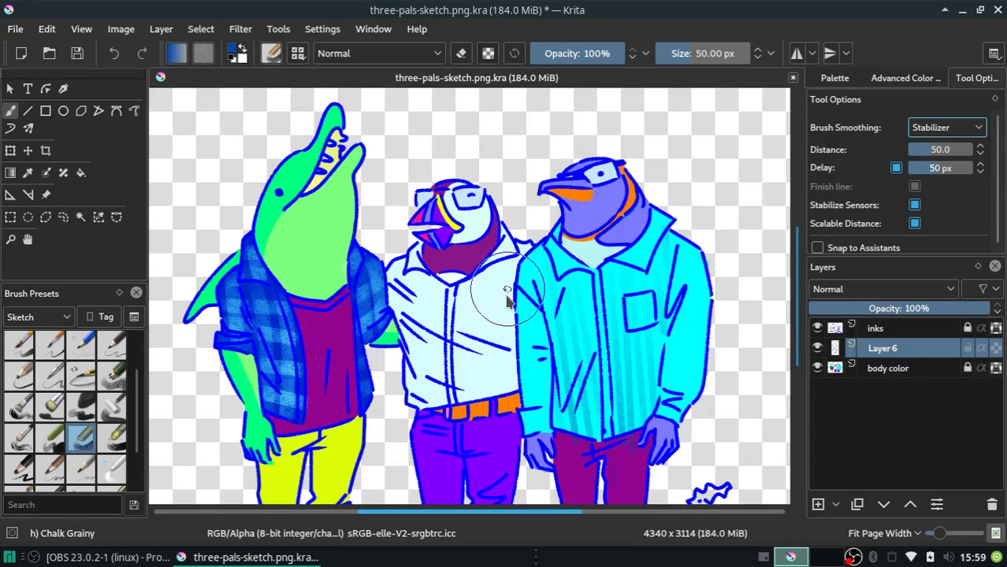
key("ctrl+z")
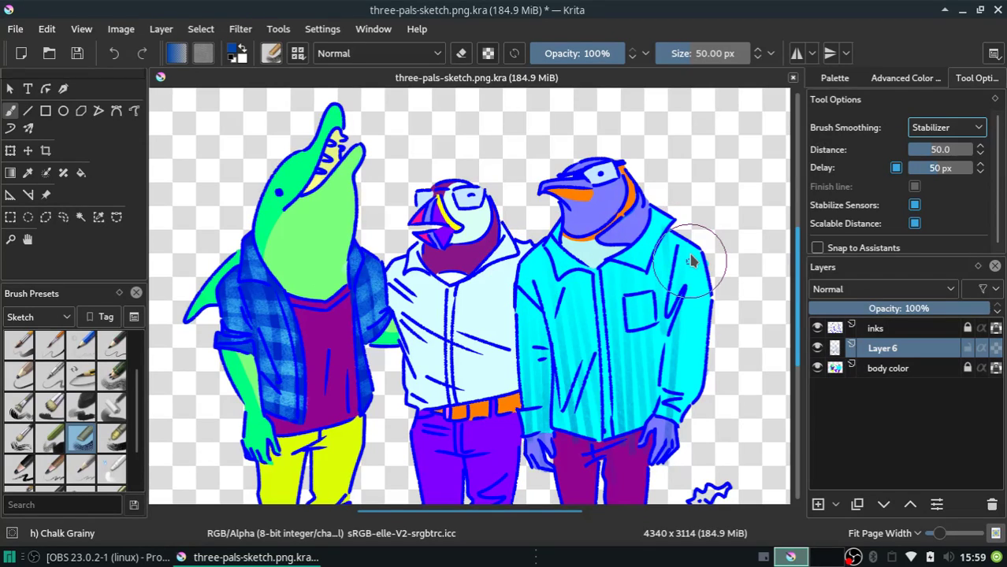
left_click_drag(664, 442, 697, 275)
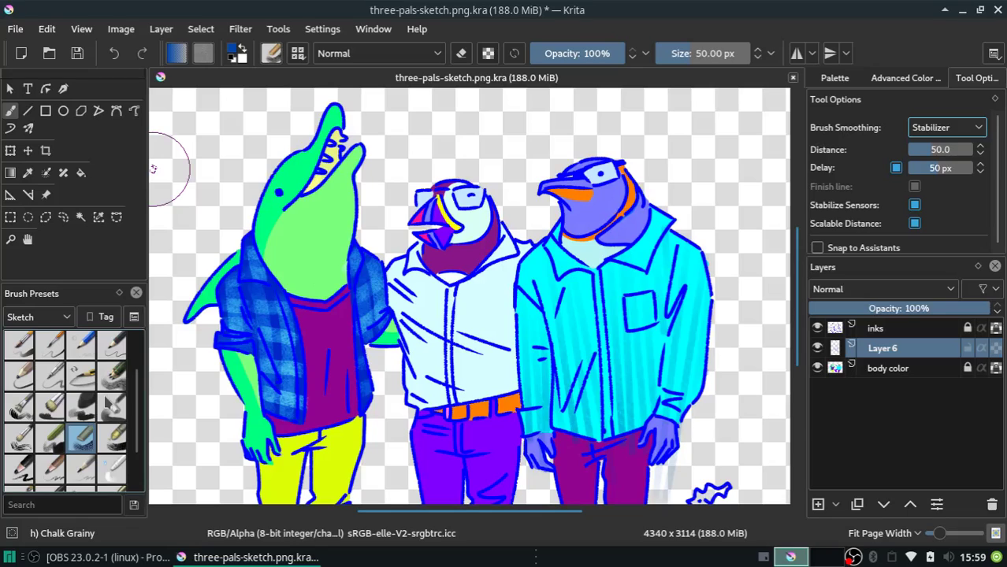
Pick the Digital Eraser Circle preset and set Brush Smoothing to None
left_click(43, 316)
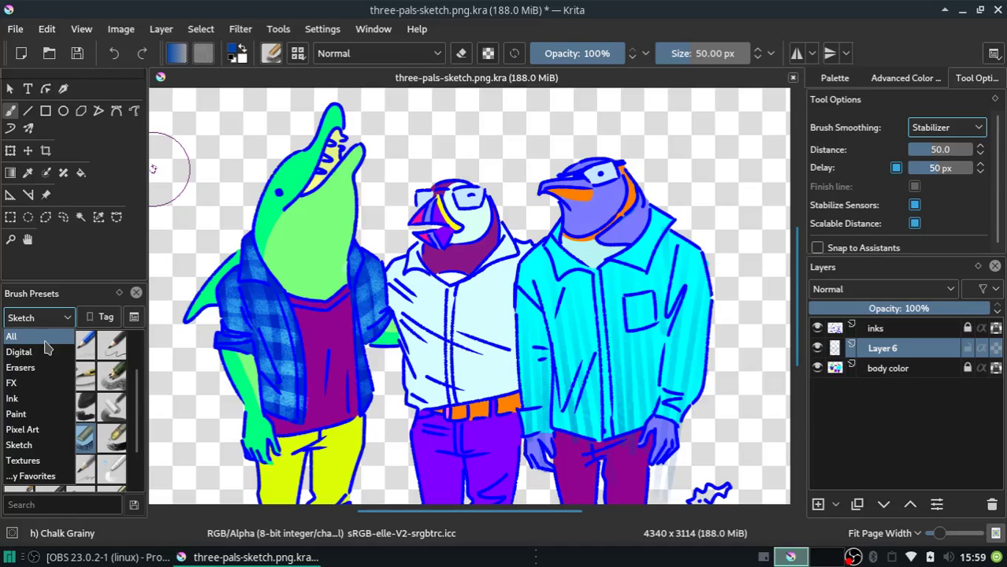
left_click(45, 351)
key("e")
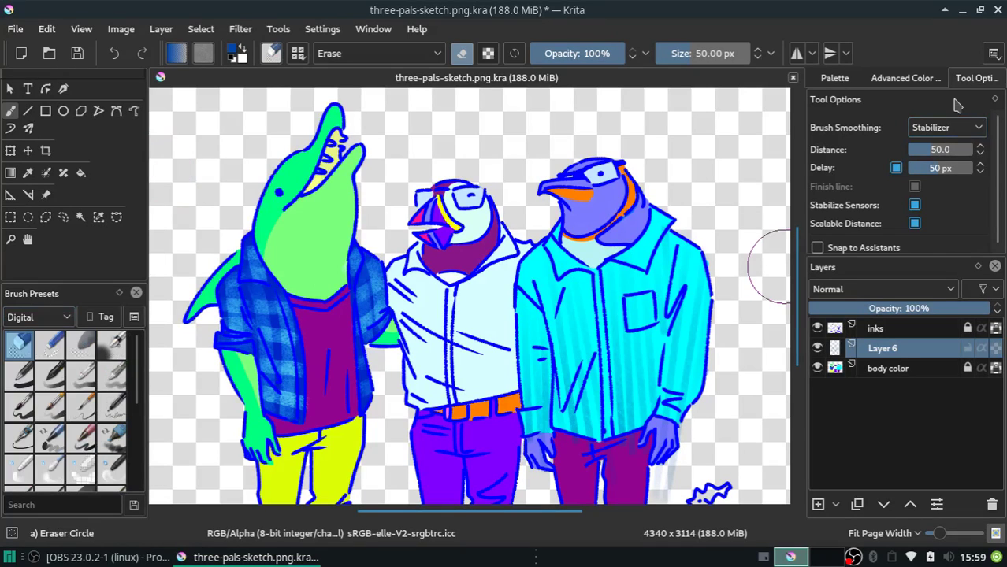
left_click(942, 127)
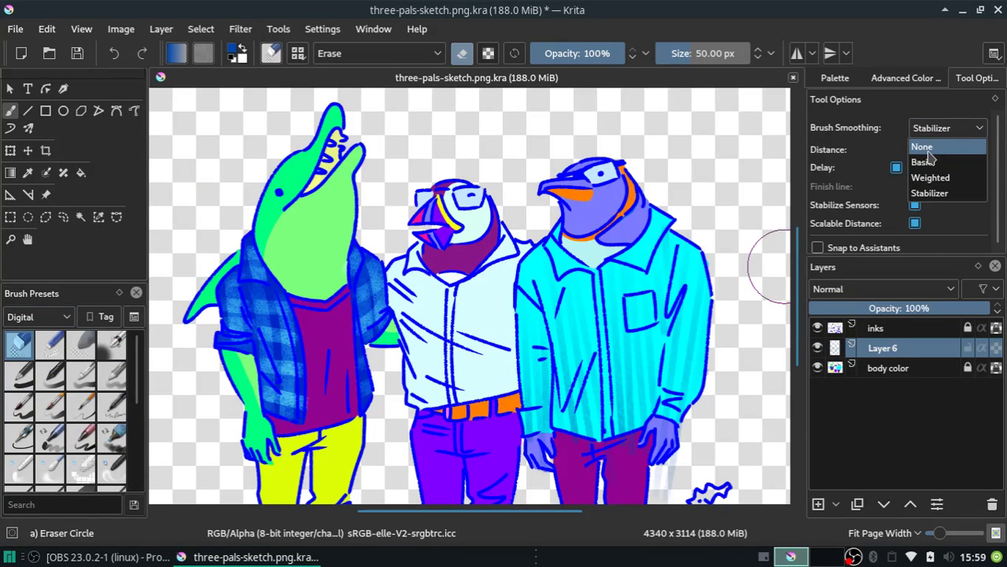
left_click(926, 150)
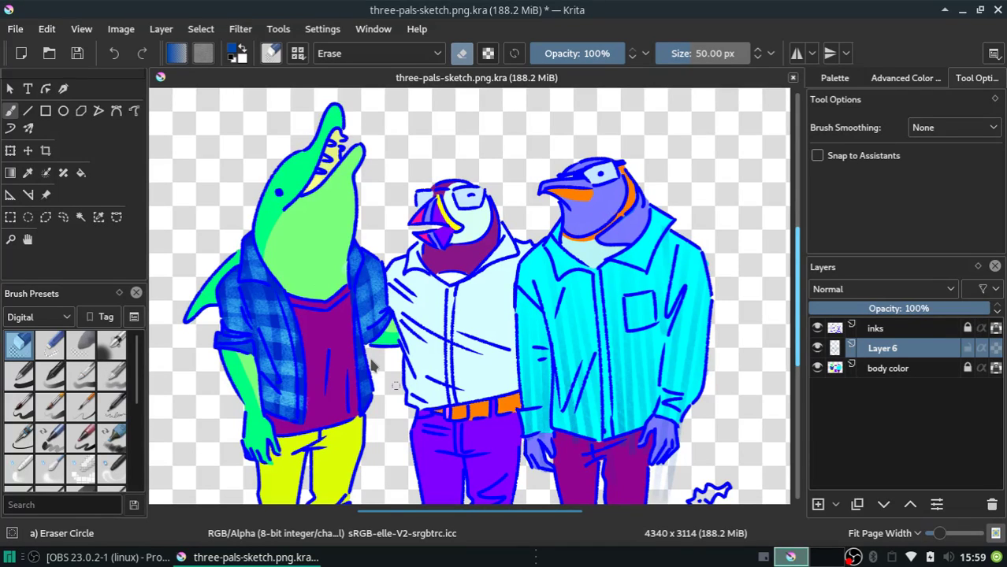
Erase a stray mark on the penguin's hand and set the brush size to 100 px
scroll(674, 294, "up", 3)
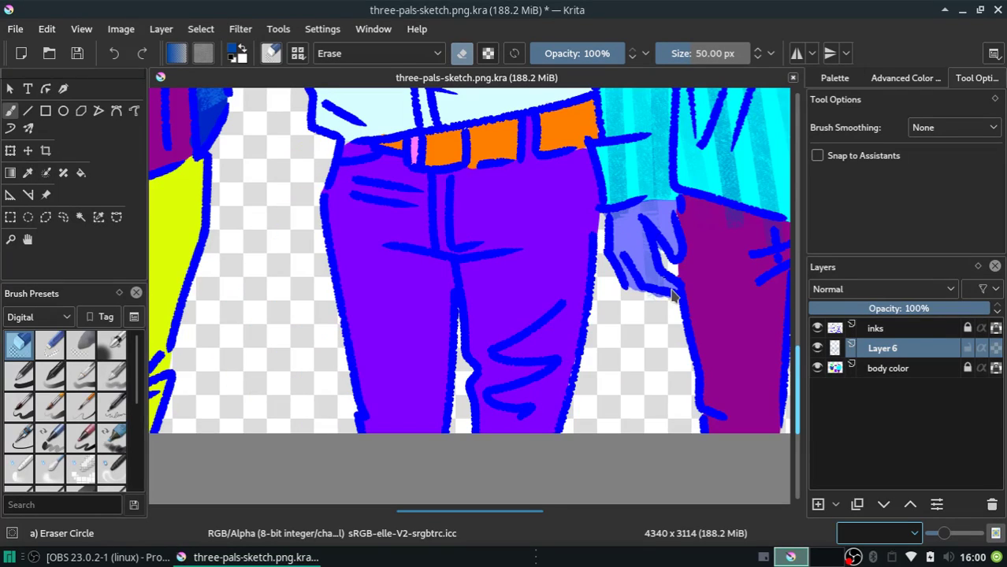
left_click_drag(674, 293, 654, 290)
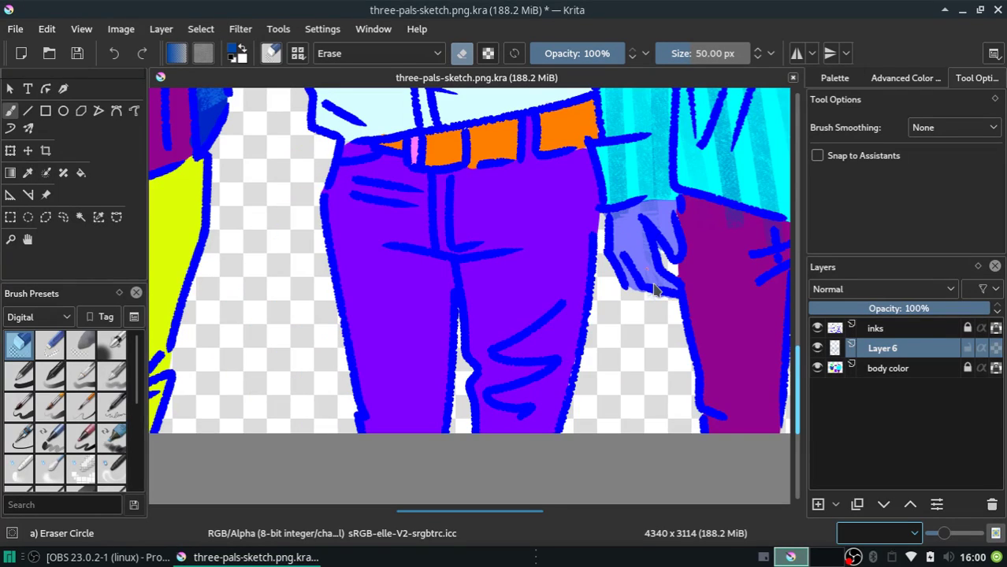
left_click(726, 56)
type("1")
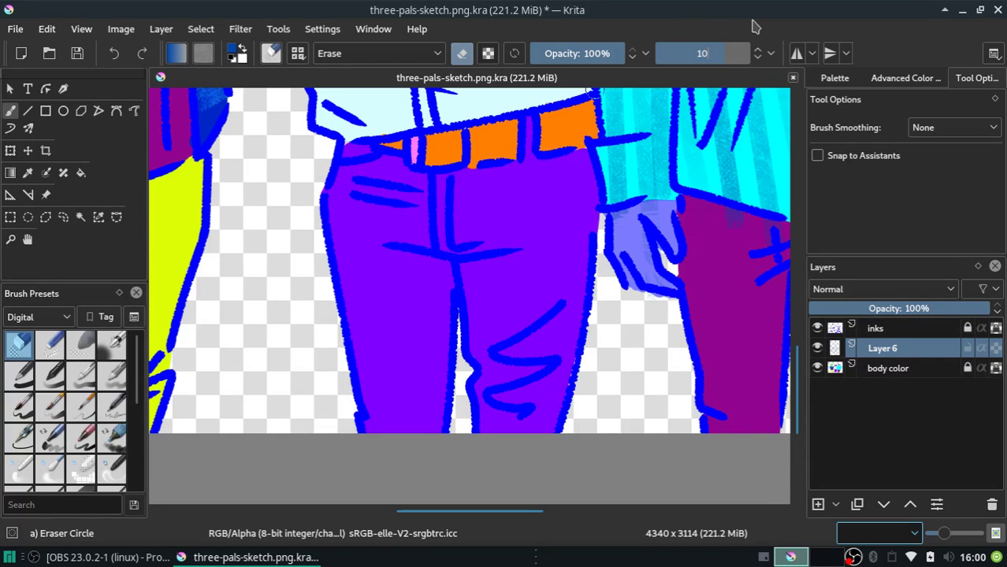
type("0")
key("Return")
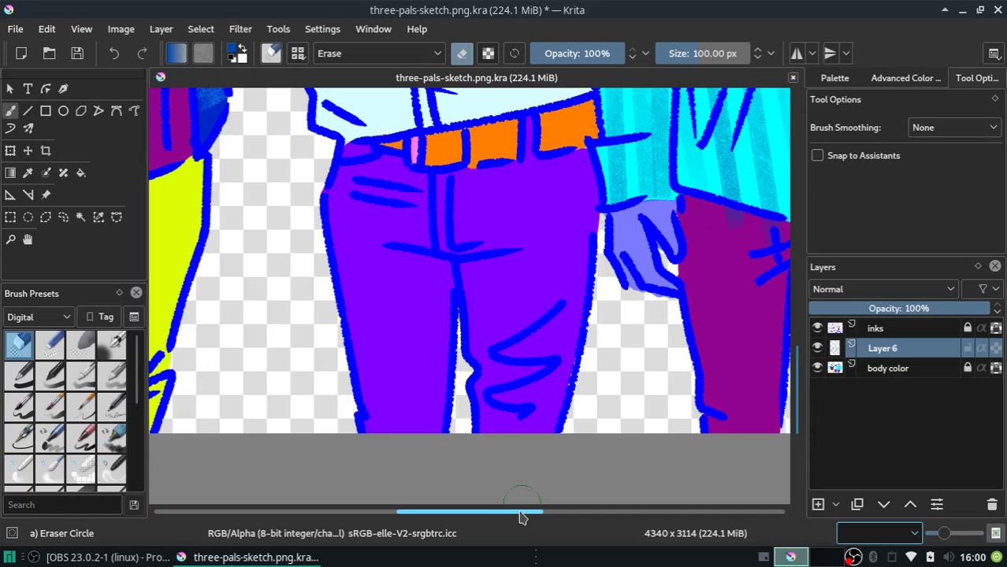
Erase the faint streaks on the trousers, the hand and along the jacket's right outline
scroll(520, 517, "right", 5)
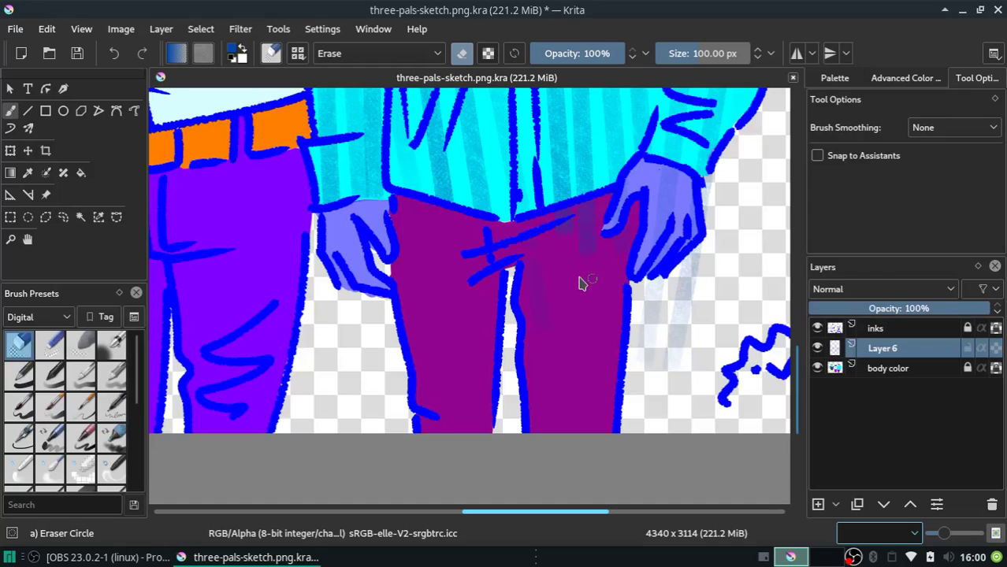
left_click_drag(579, 282, 637, 268)
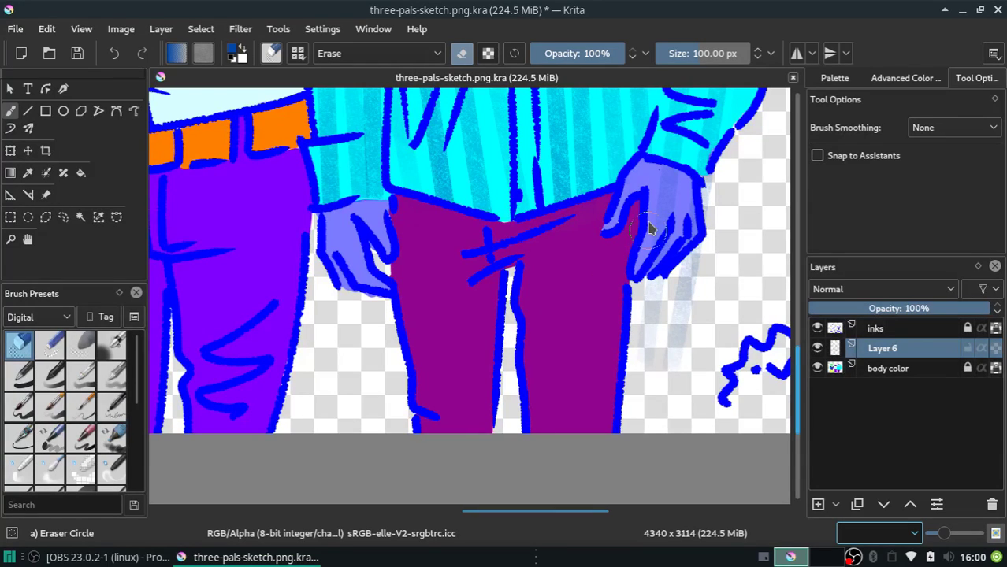
left_click_drag(650, 228, 684, 220)
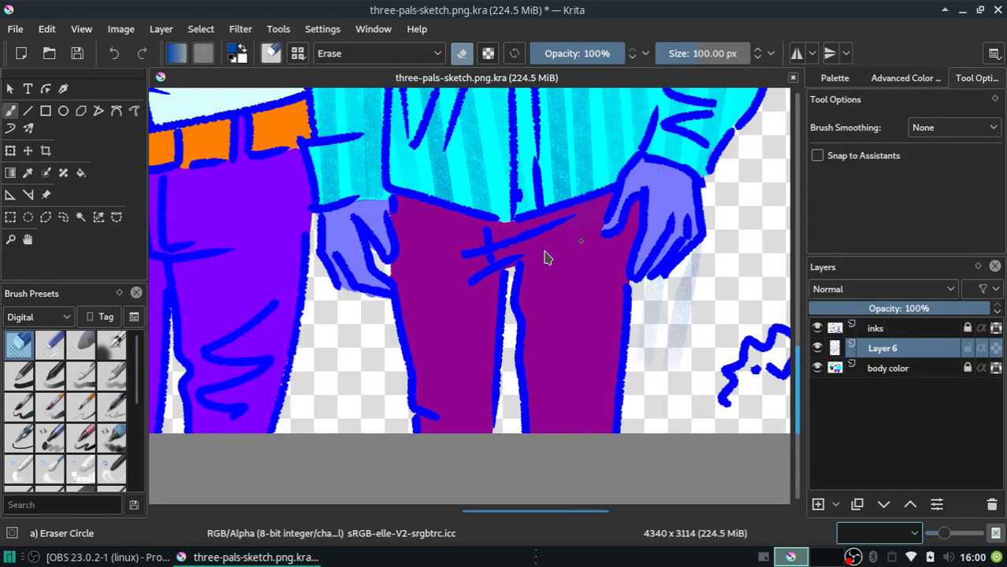
left_click(626, 204)
scroll(563, 240, "up", 5)
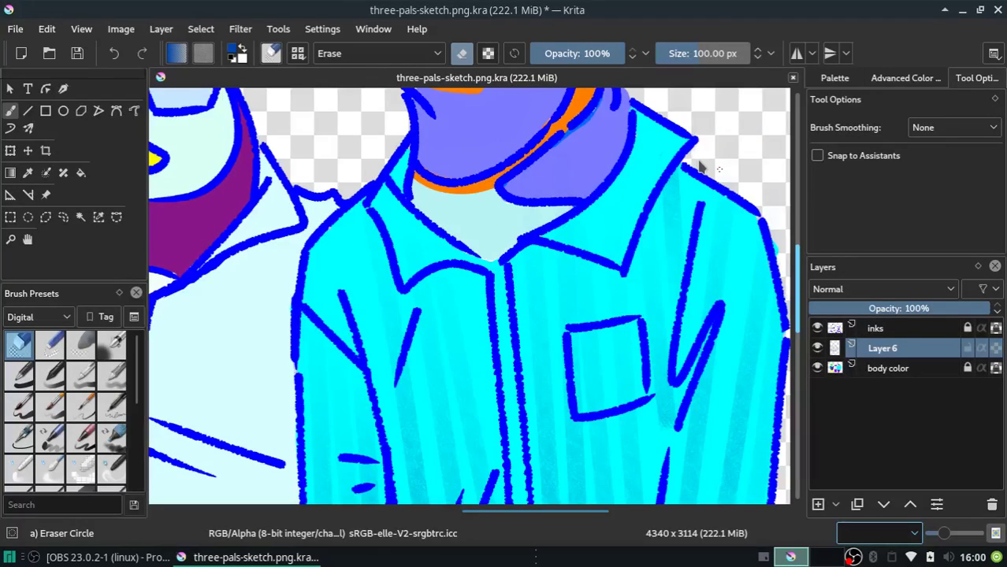
left_click_drag(699, 167, 777, 253)
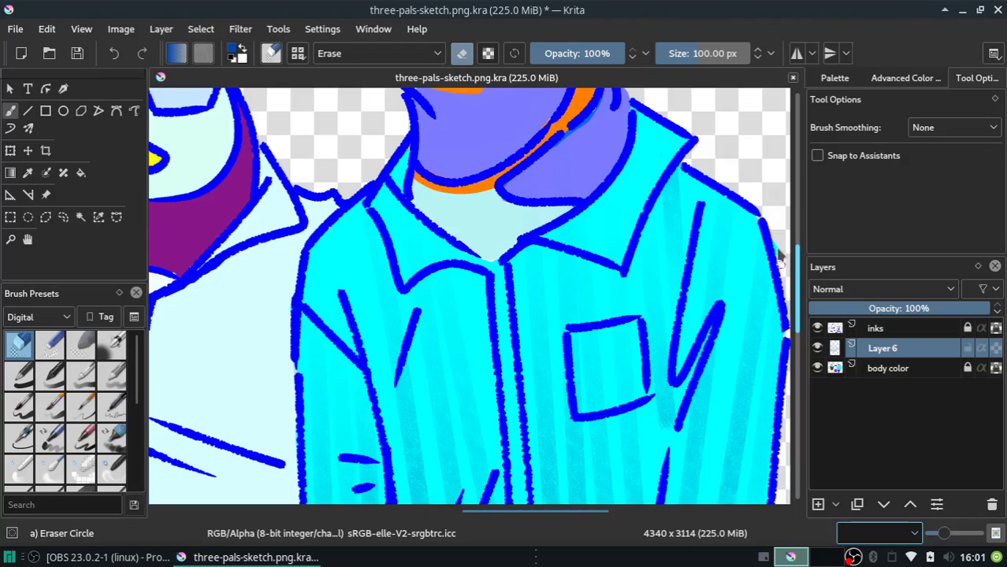
key("ctrl+z")
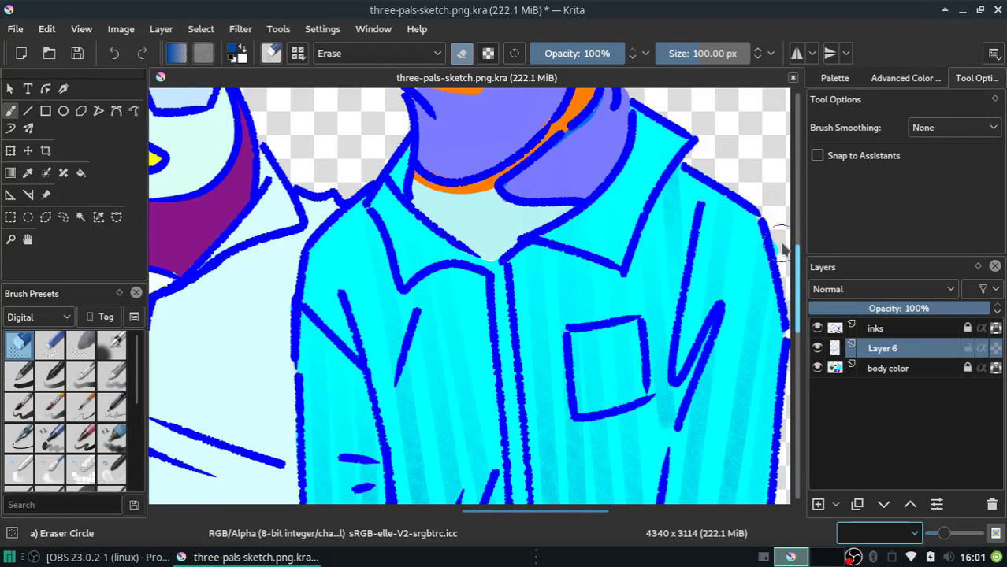
key("ctrl+shift+z")
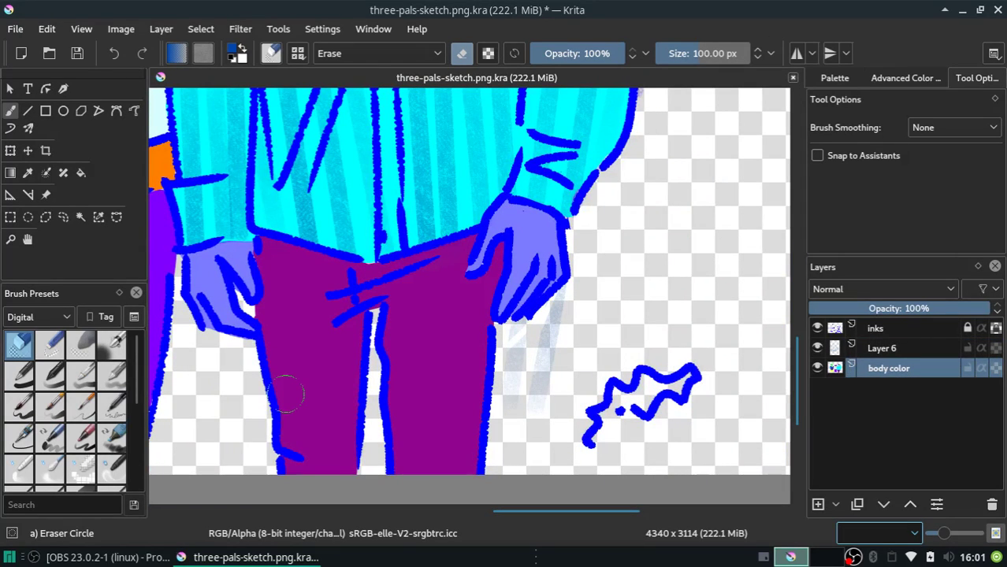
Pan across to the dolphin's head and set the zoom to 100%
mouse_move(567, 512)
left_mouse_down()
mouse_move(400, 535)
mouse_move(459, 542)
left_mouse_up()
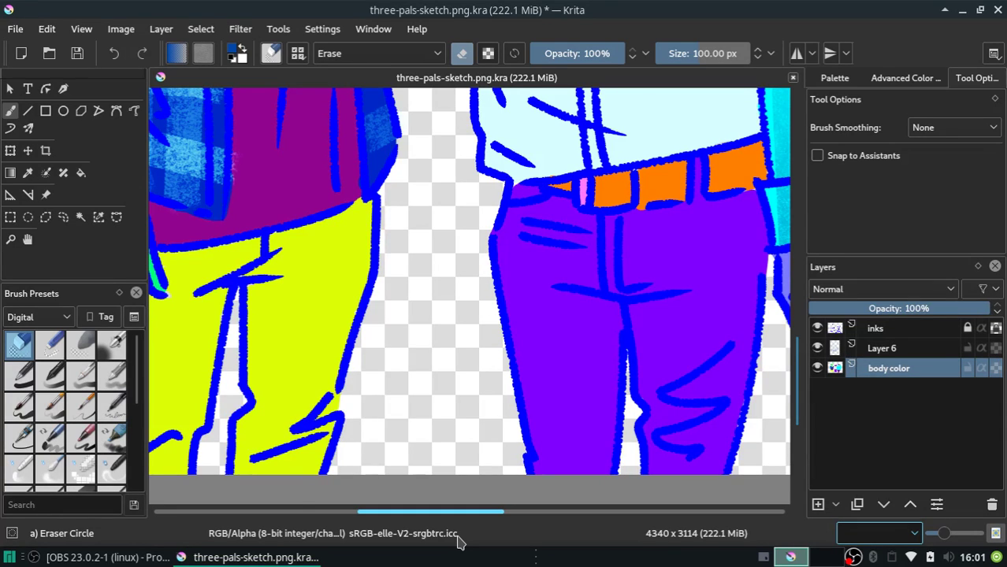
left_click(875, 533)
left_click(864, 416)
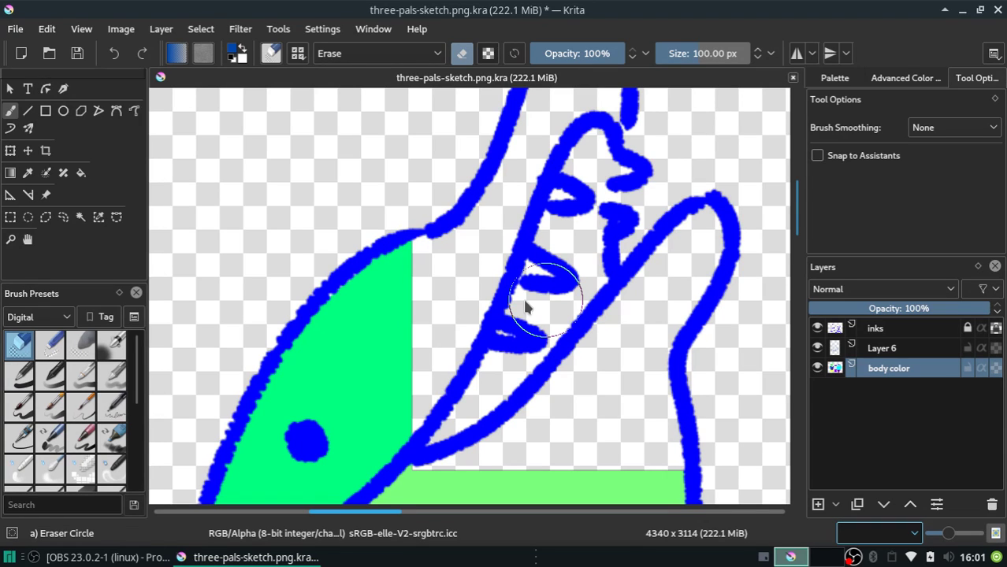
Switch back to the Freehand Brush and bring up the status-bar zoom levels
key("e")
key("p")
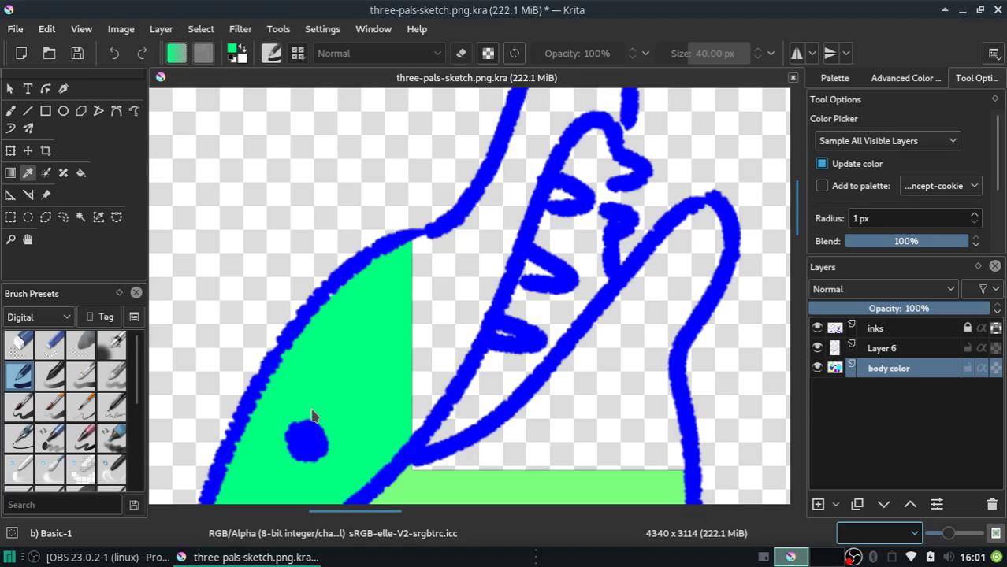
left_click(10, 111)
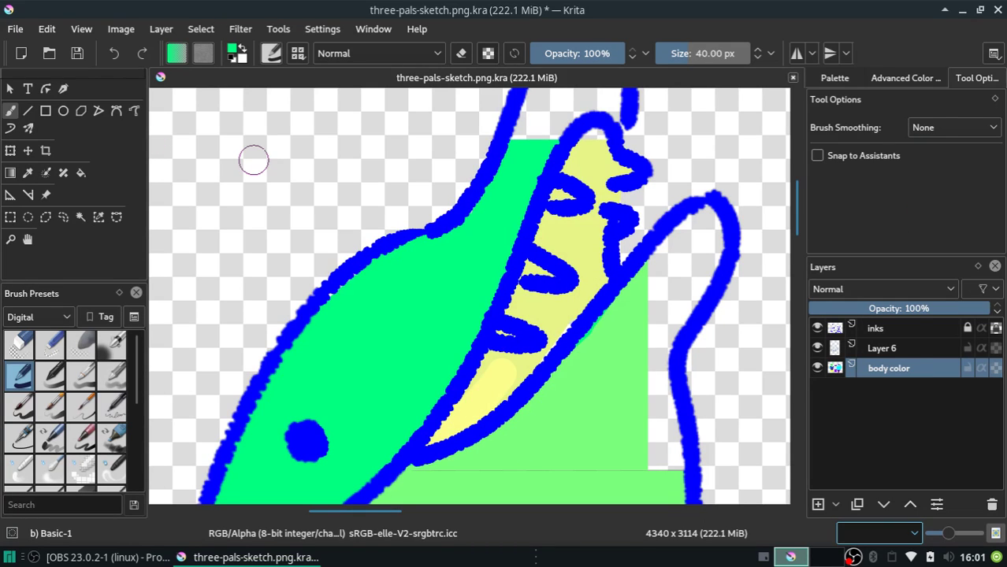
left_click(879, 534)
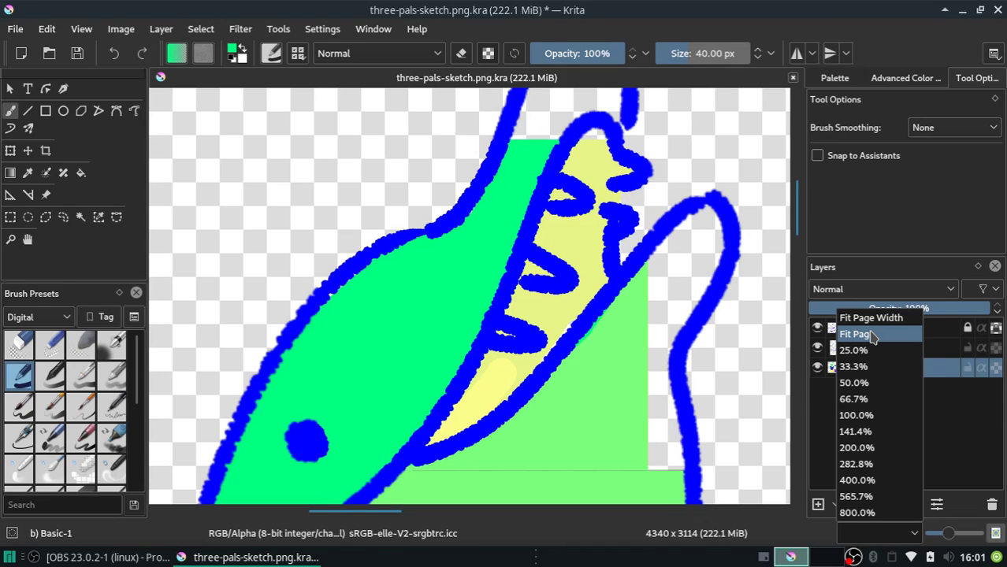
Fit the page width, undo the stray top-right mark, and select Layer 6 for painting
left_click(871, 318)
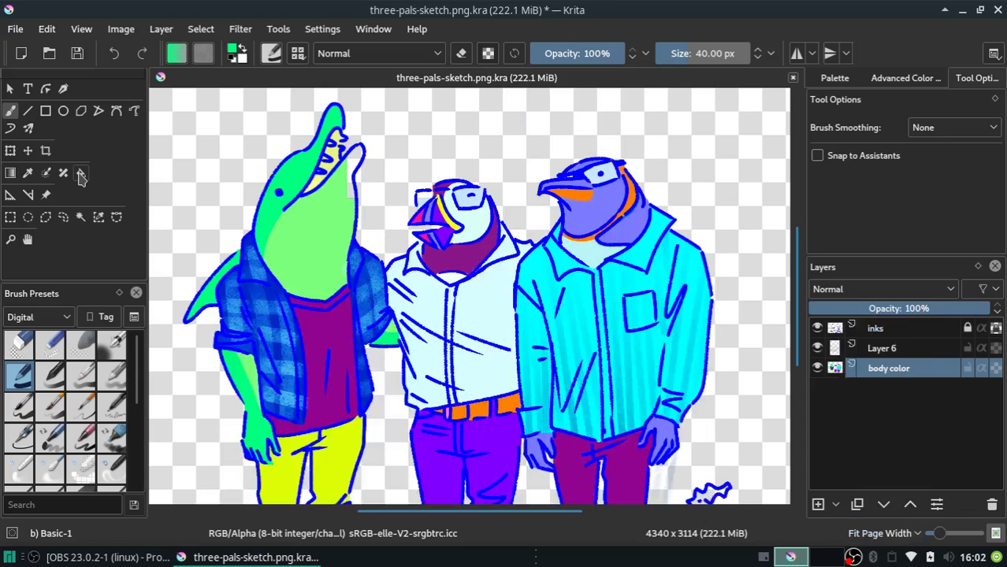
key("p")
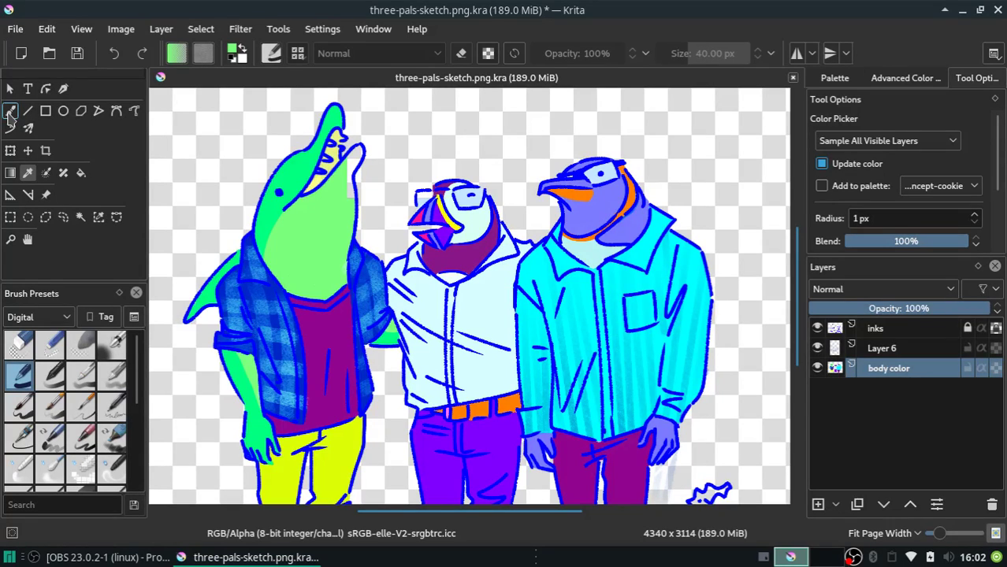
left_click(10, 112)
key("ctrl+z")
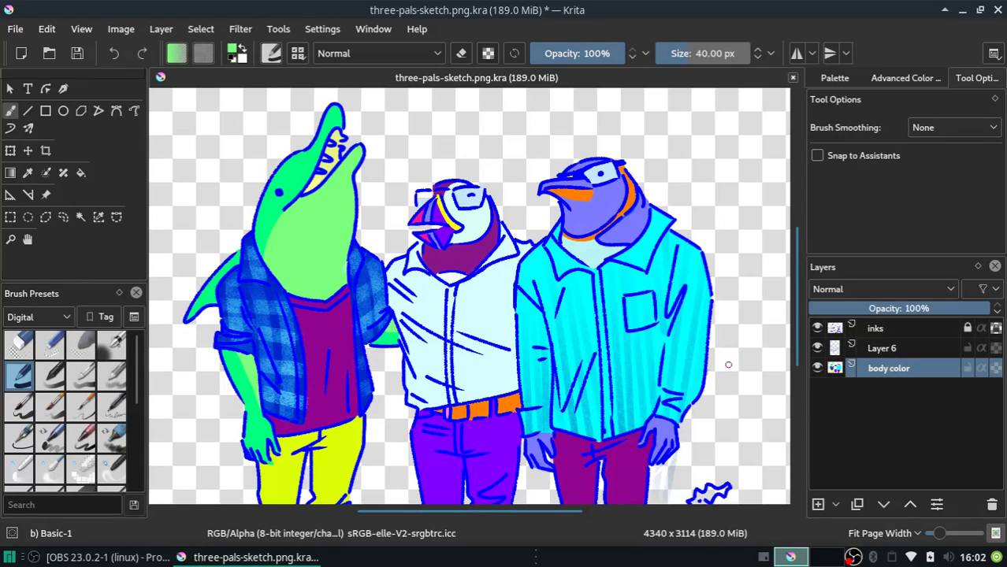
key("Page_Up")
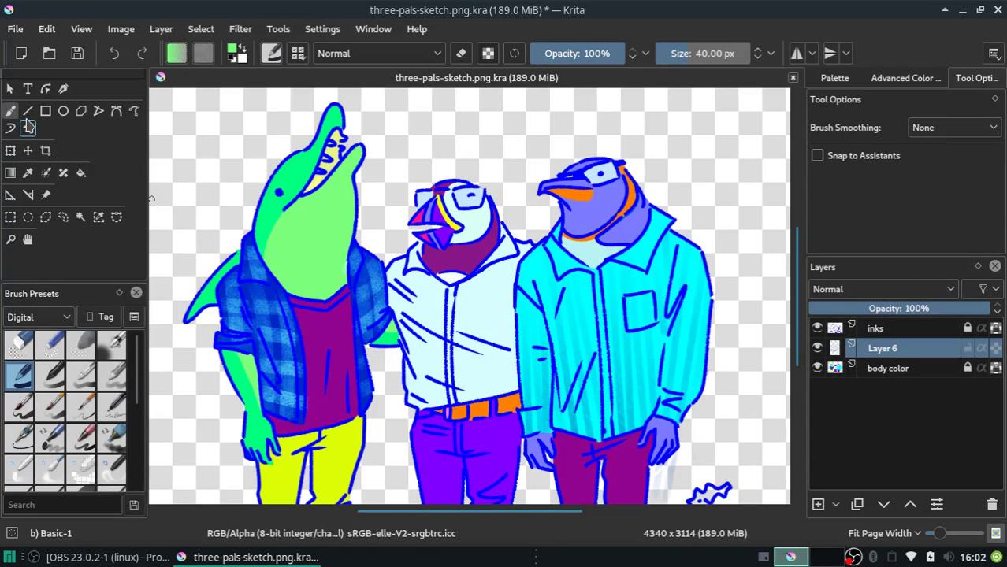
With blue and Weighted smoothing, hatch chalk onto the jacket shoulder near the collar
left_click(38, 317)
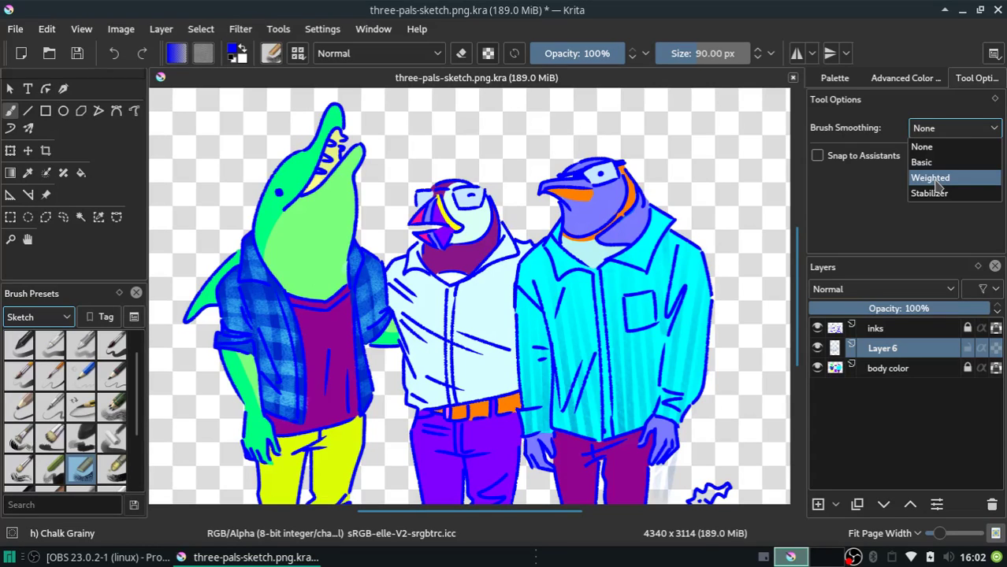
left_click(937, 183)
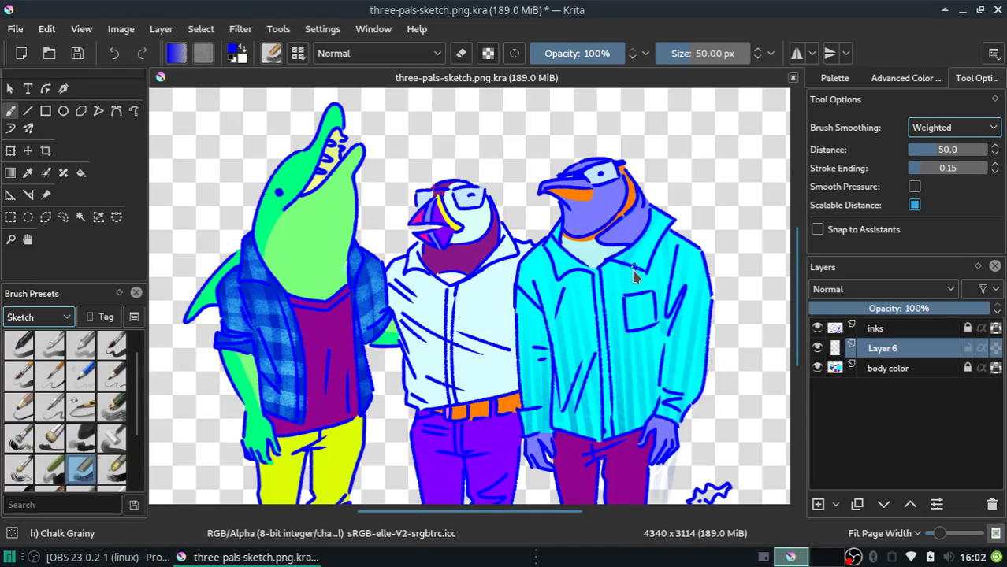
mouse_move(633, 274)
left_mouse_down()
mouse_move(658, 241)
mouse_move(651, 227)
left_mouse_up()
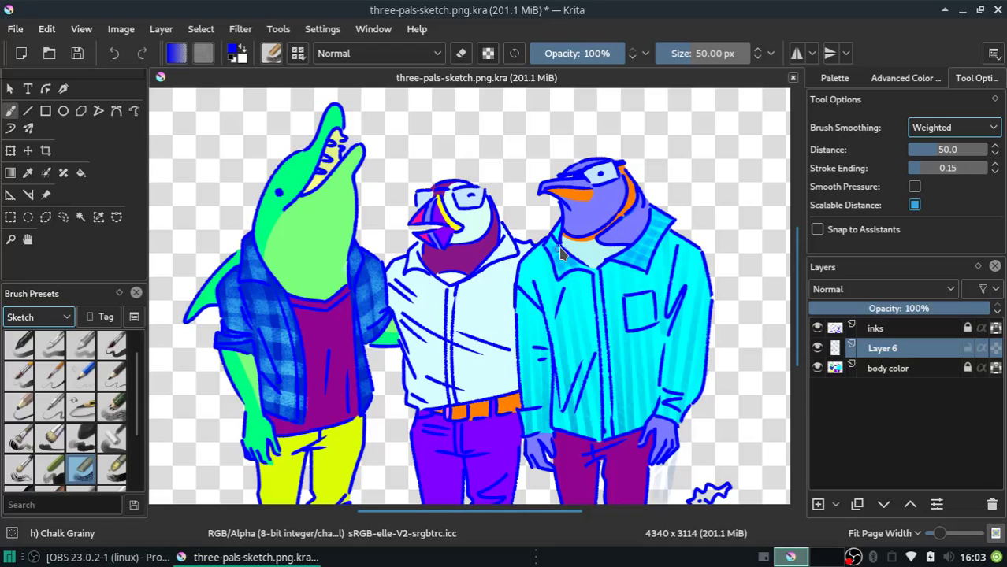
left_click(121, 28)
mouse_move(82, 28)
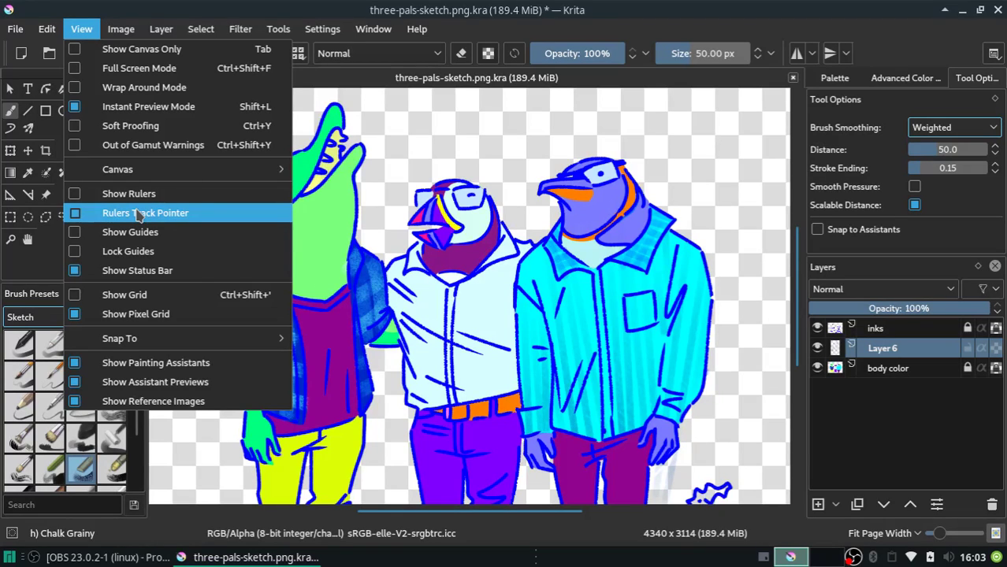
Rotate the canvas a quarter turn left plus a little more, and set smoothing to Stabilizer
left_click(137, 213)
mouse_move(117, 169)
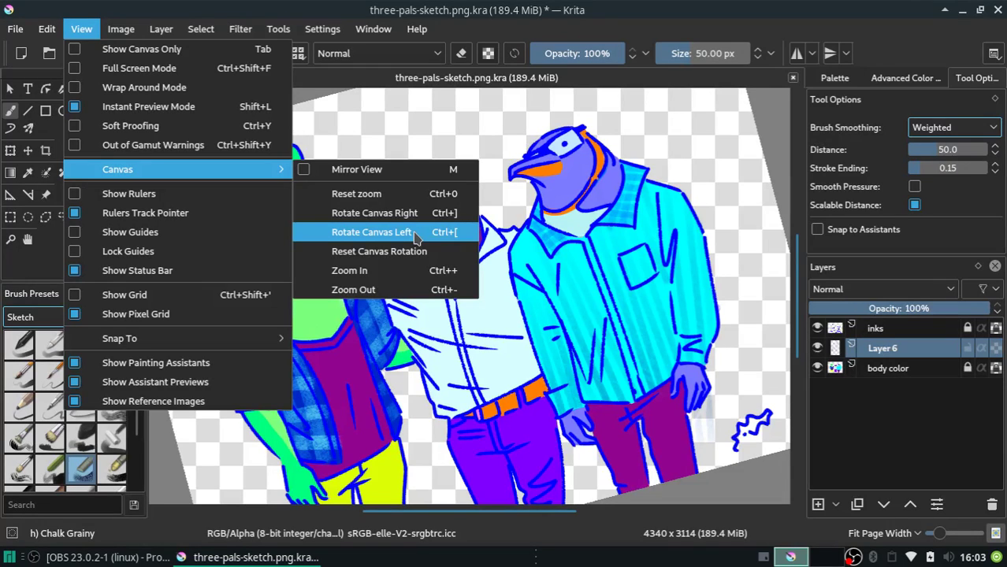
left_click(415, 232)
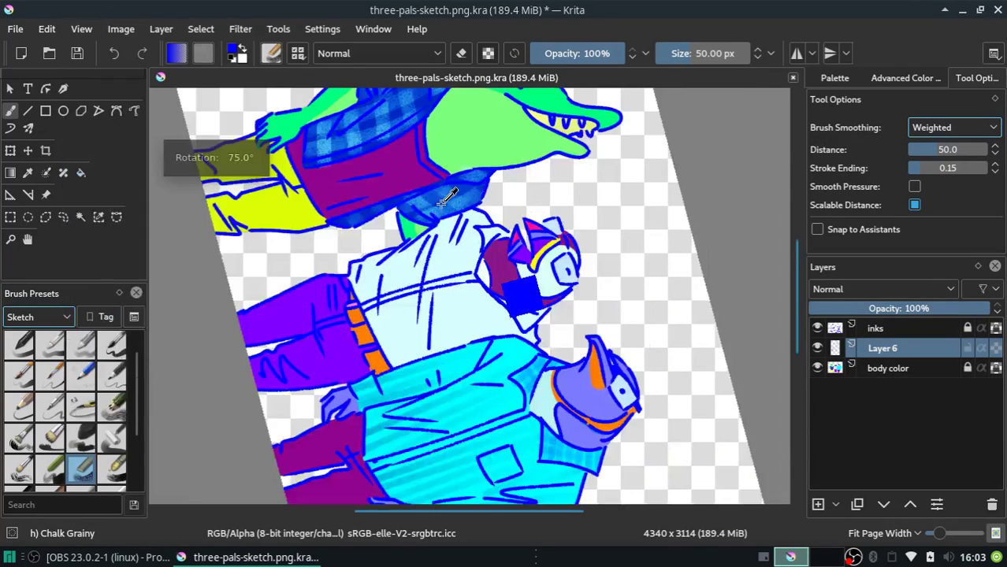
key("ctrl+bracketleft")
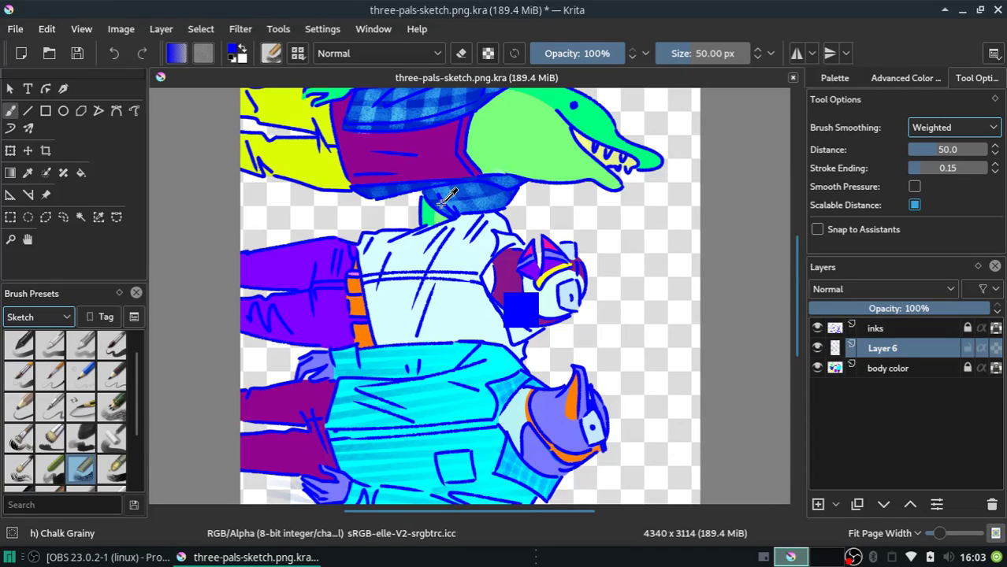
left_click(943, 133)
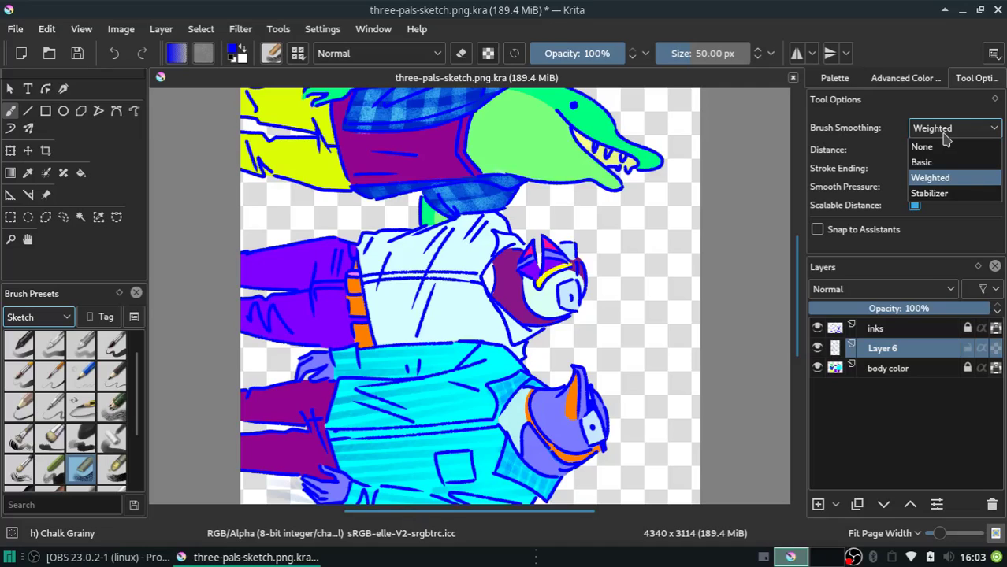
left_click(930, 193)
scroll(356, 262, "down", 3)
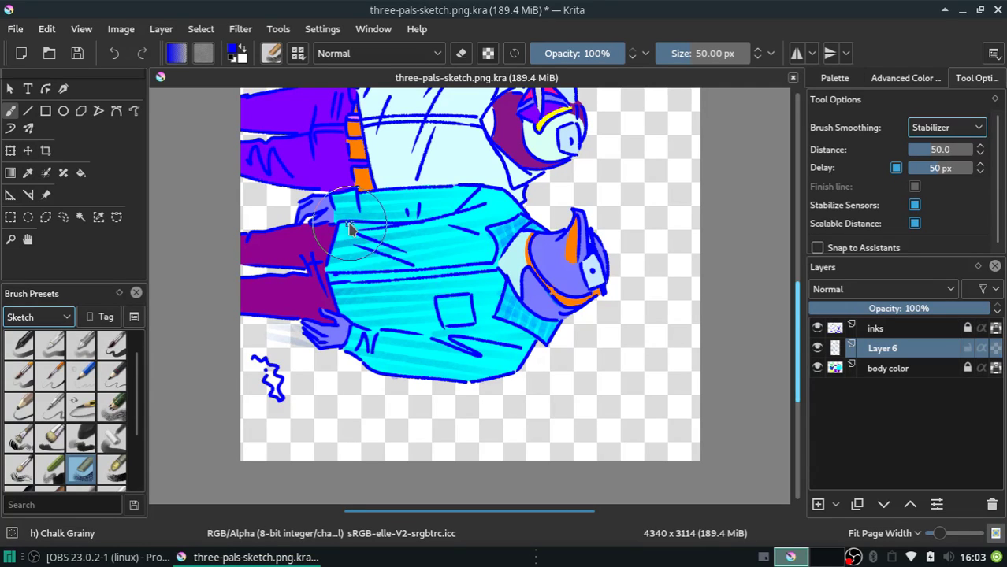
Paint vertical chalk stripes on the lower jacket, undoing stray strokes, then set smoothing to Weighted
left_click_drag(350, 227, 359, 299)
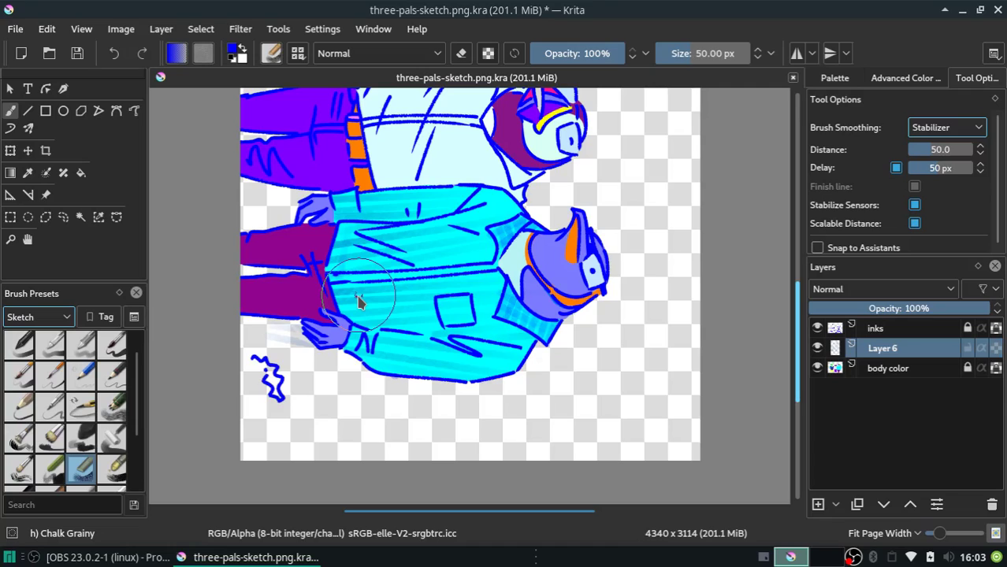
key("ctrl+z")
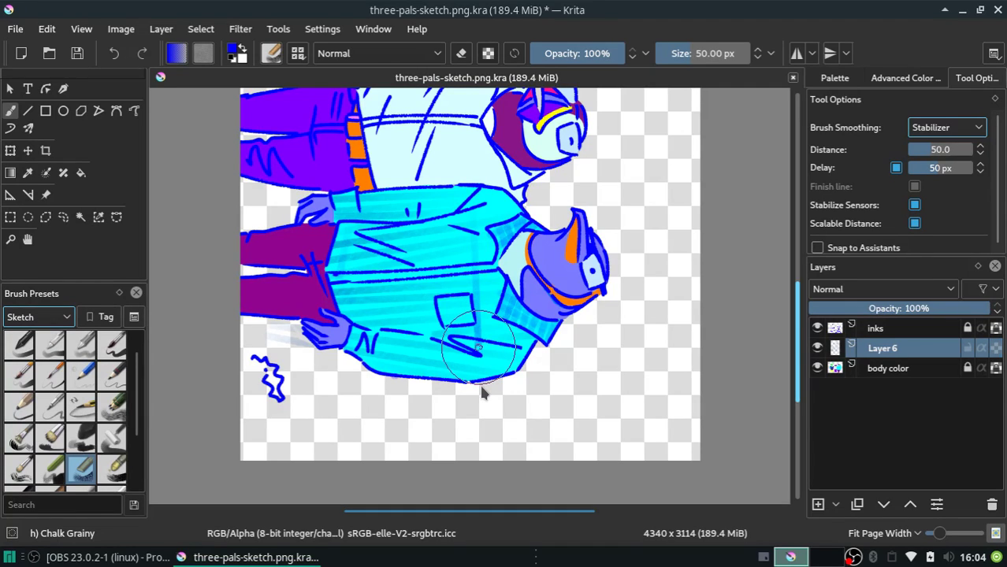
left_click_drag(422, 368, 422, 282)
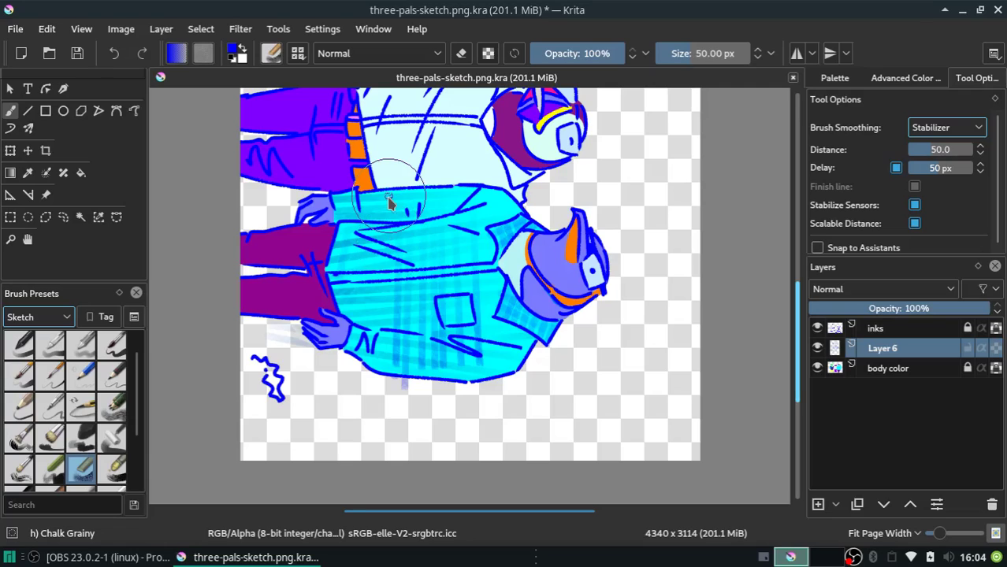
left_click_drag(393, 284, 380, 370)
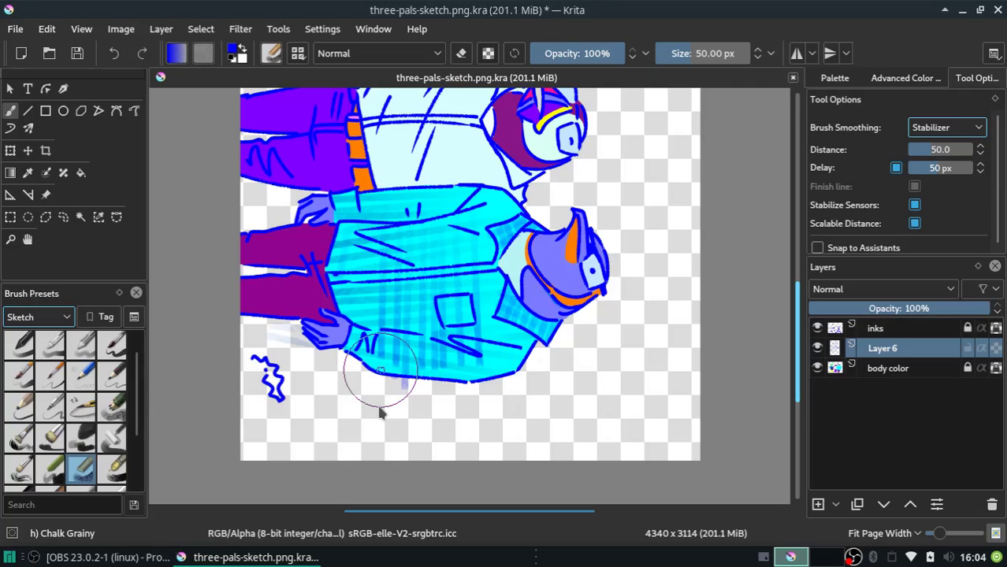
left_click_drag(380, 413, 362, 387)
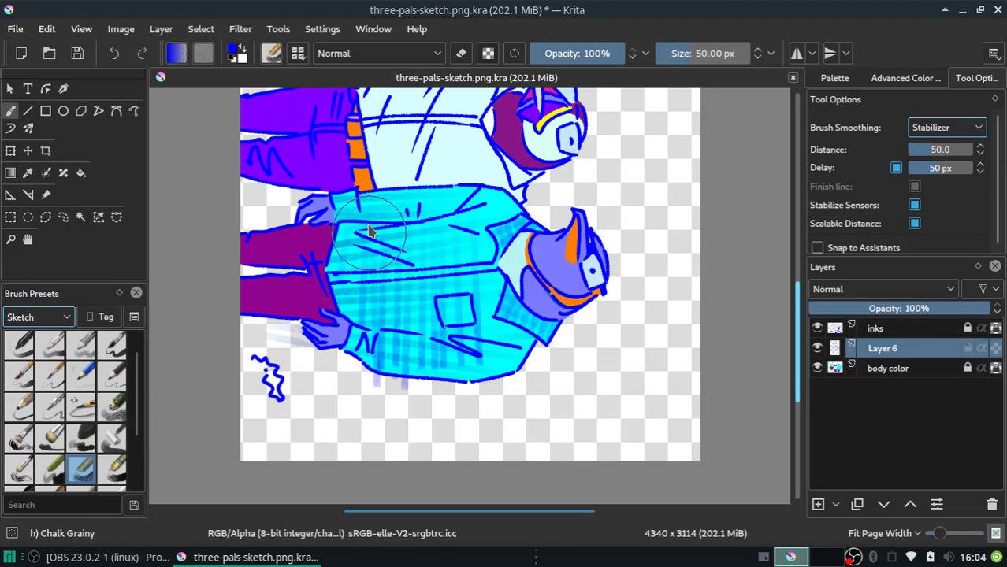
key("ctrl+z")
key("ctrl+z")
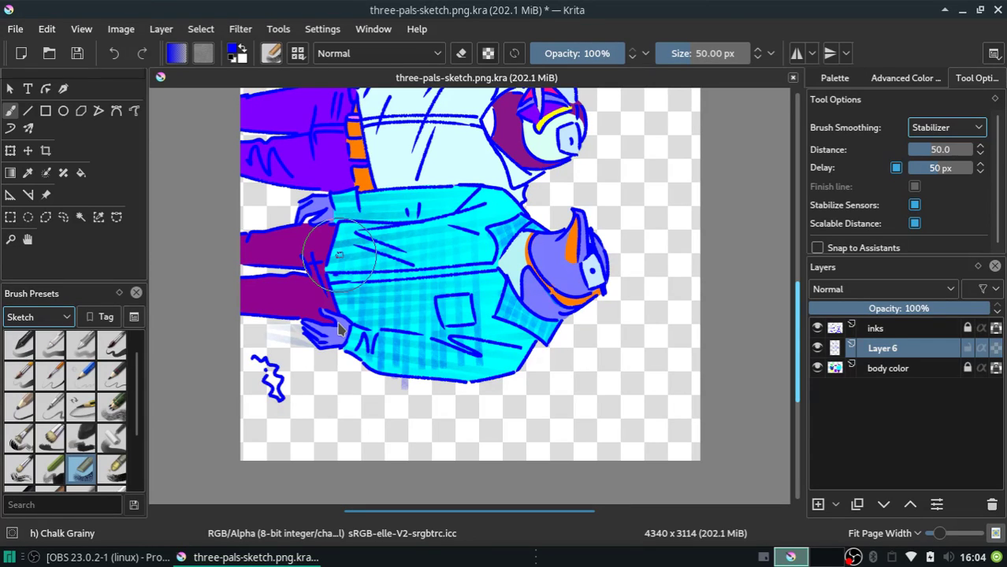
key("Up")
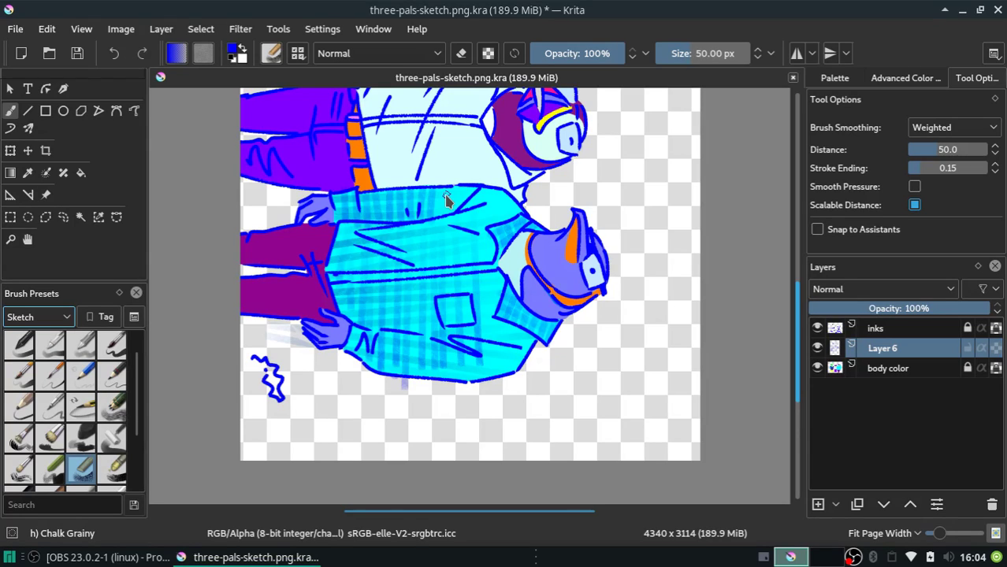
Try cyan on the shoulder and undo it, add a small mark below the jacket, then toggle eraser mode
left_click_drag(445, 201, 492, 241)
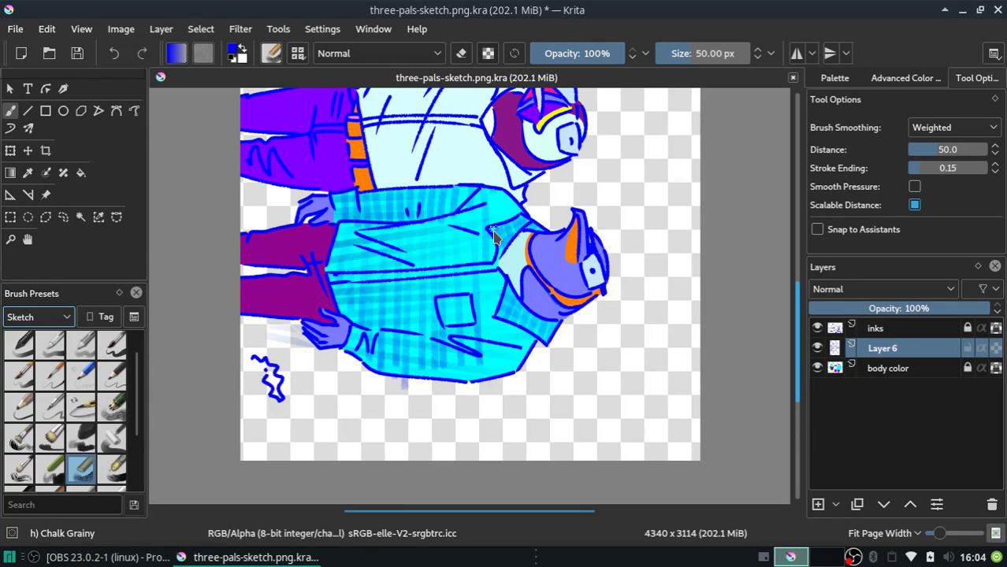
mouse_move(492, 196)
left_mouse_down()
mouse_move(508, 237)
mouse_move(513, 203)
left_mouse_up()
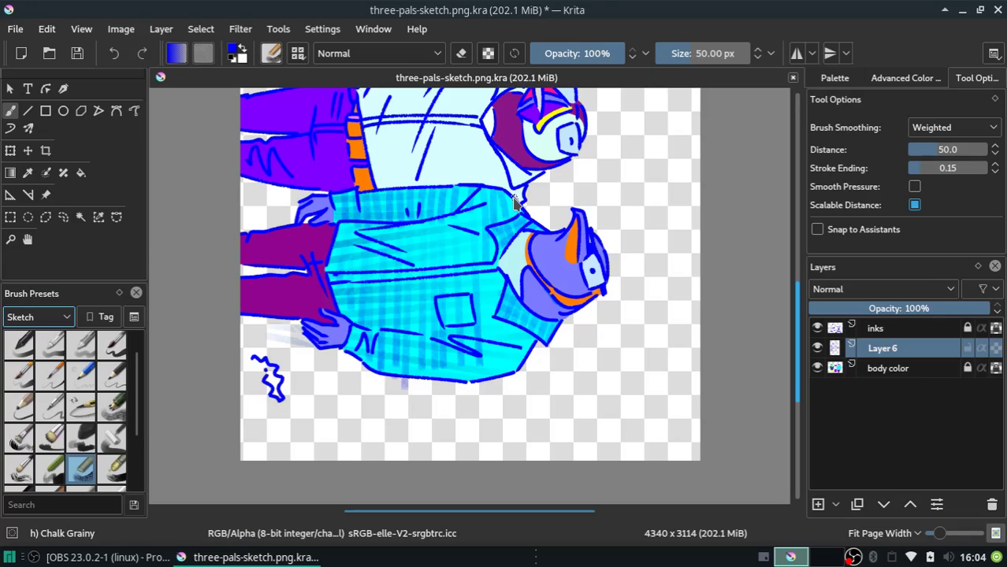
key("ctrl+z")
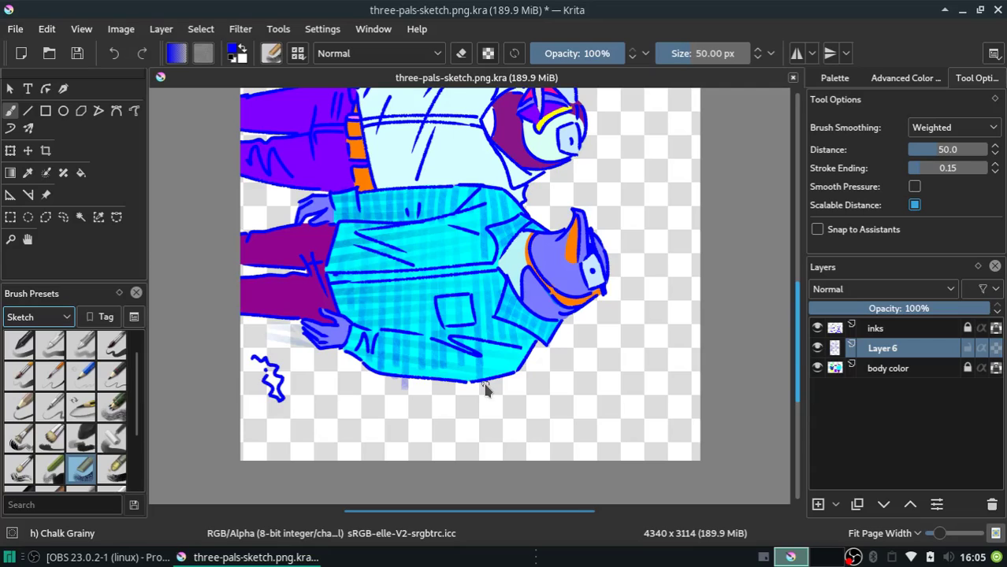
left_click_drag(494, 381, 494, 389)
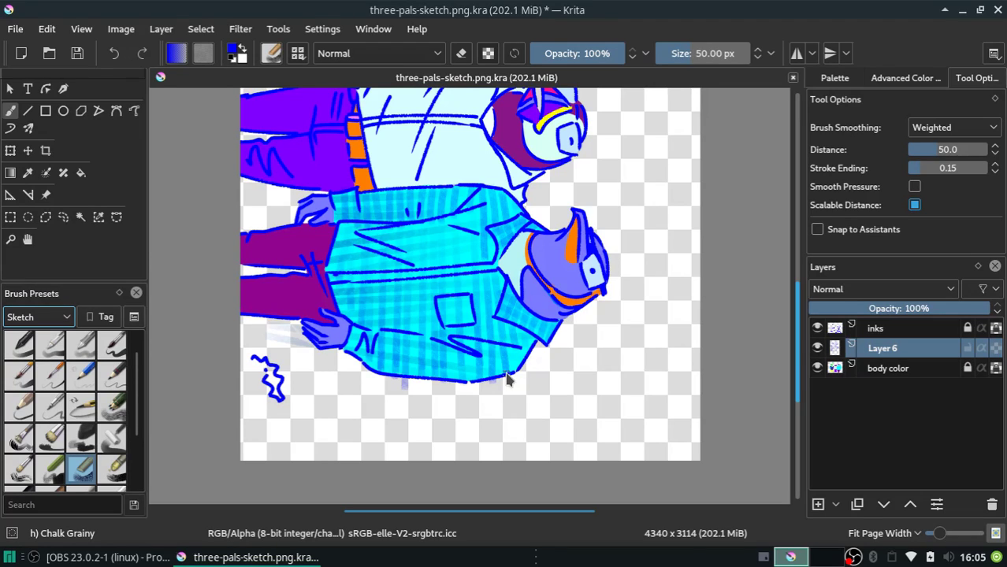
key("e")
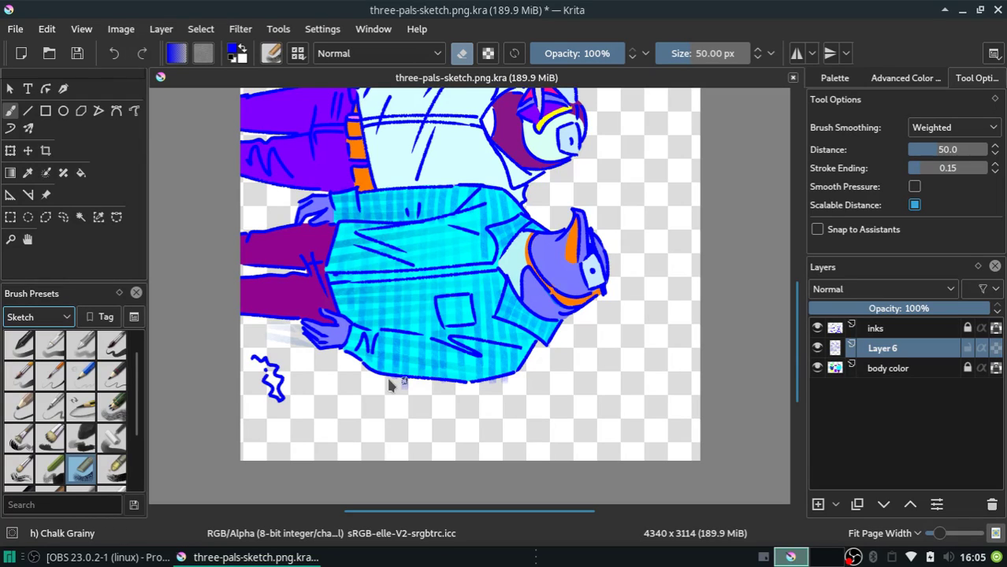
Choose the circular eraser from the Digital presets and make it much larger
left_click(40, 317)
left_click(16, 353)
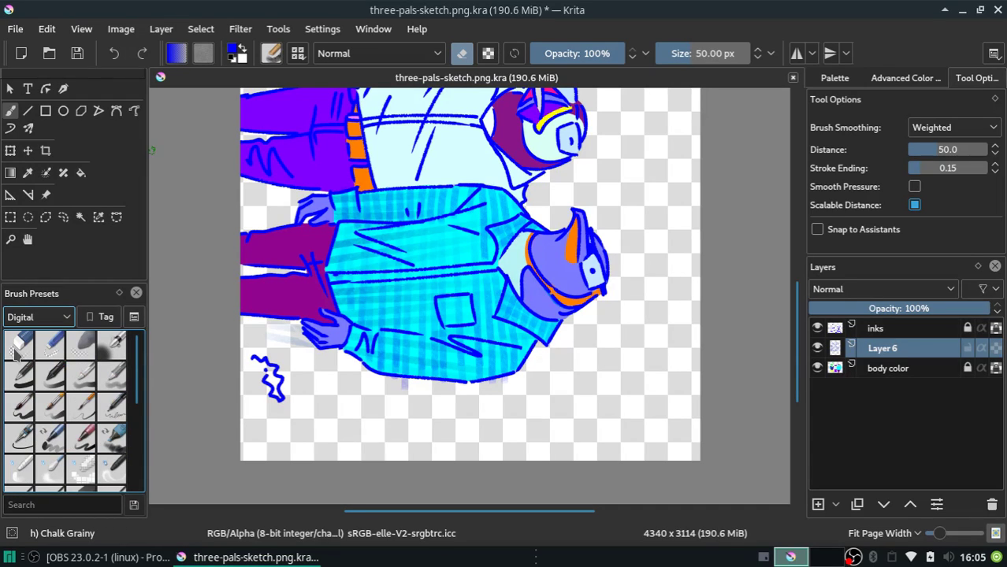
left_click(16, 352)
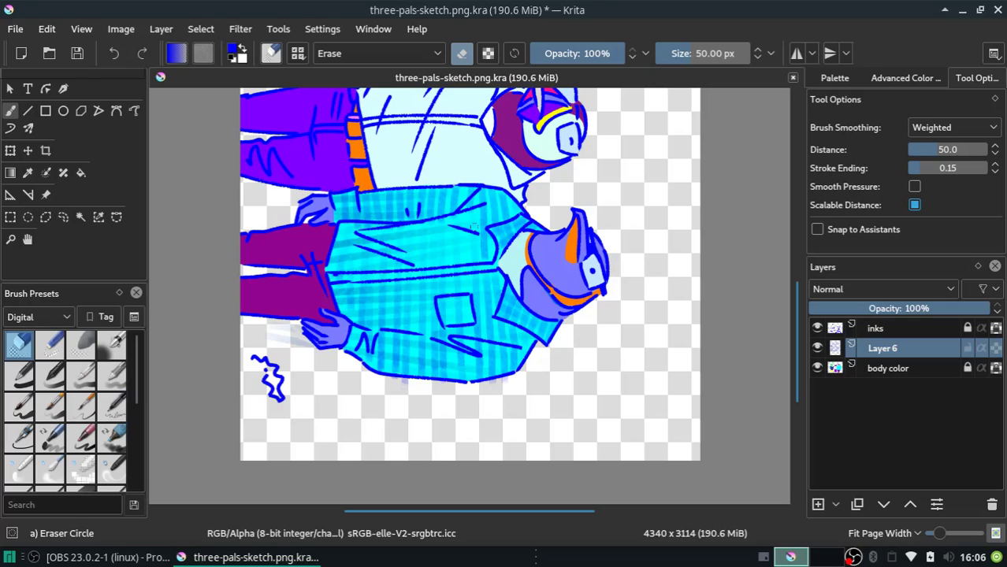
left_click_drag(473, 227, 474, 312)
Reset the canvas rotation, zoom to 100% then 50%, and pick the 25 px Eraser Small preset
key("5")
left_click(879, 533)
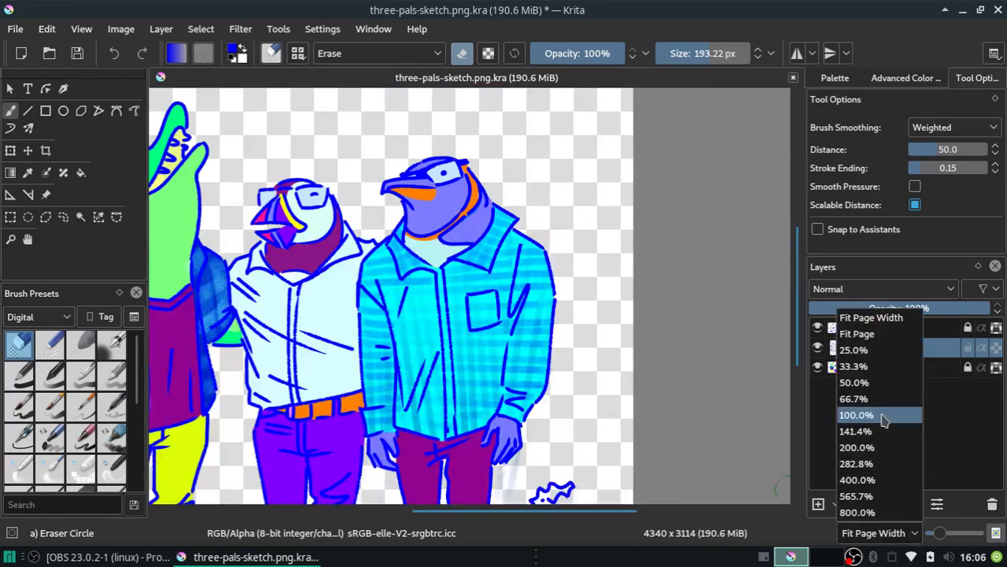
left_click(857, 415)
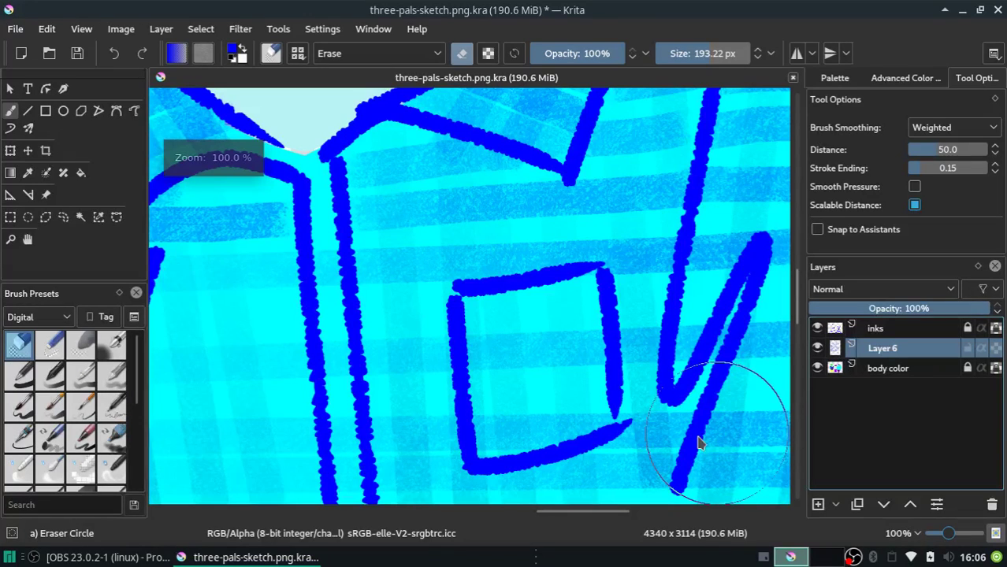
key("minus")
key("minus")
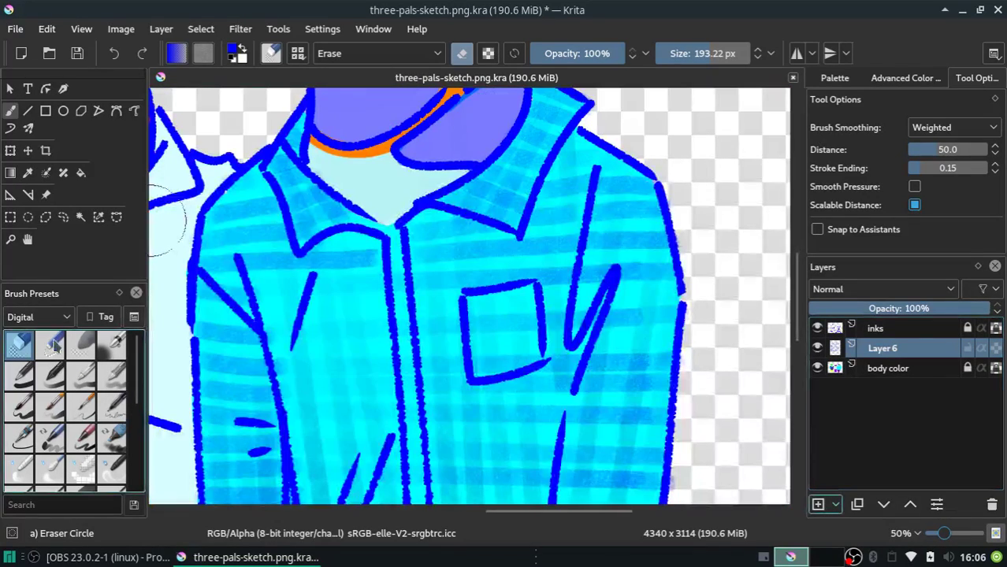
left_click(48, 347)
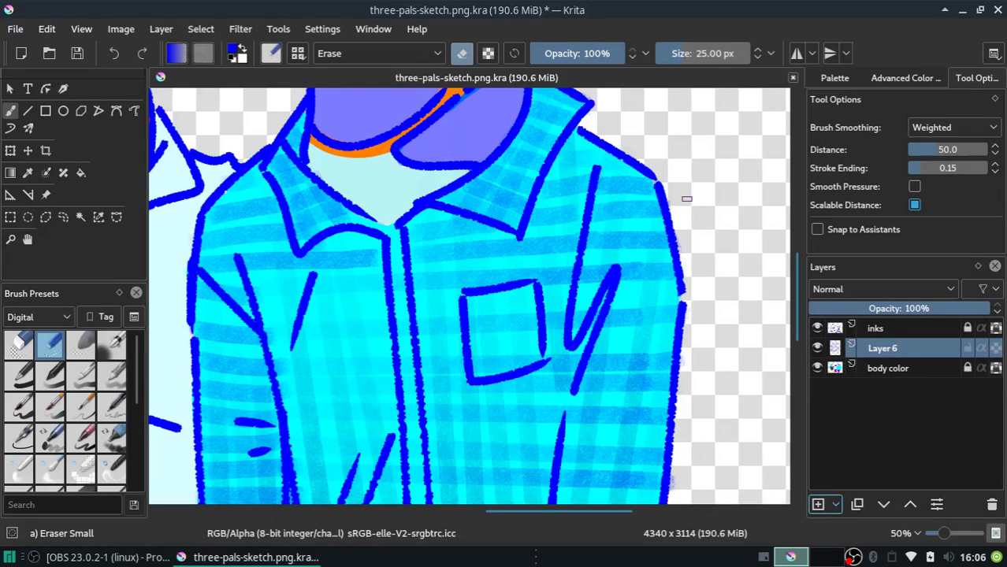
scroll(686, 199, "down", 5)
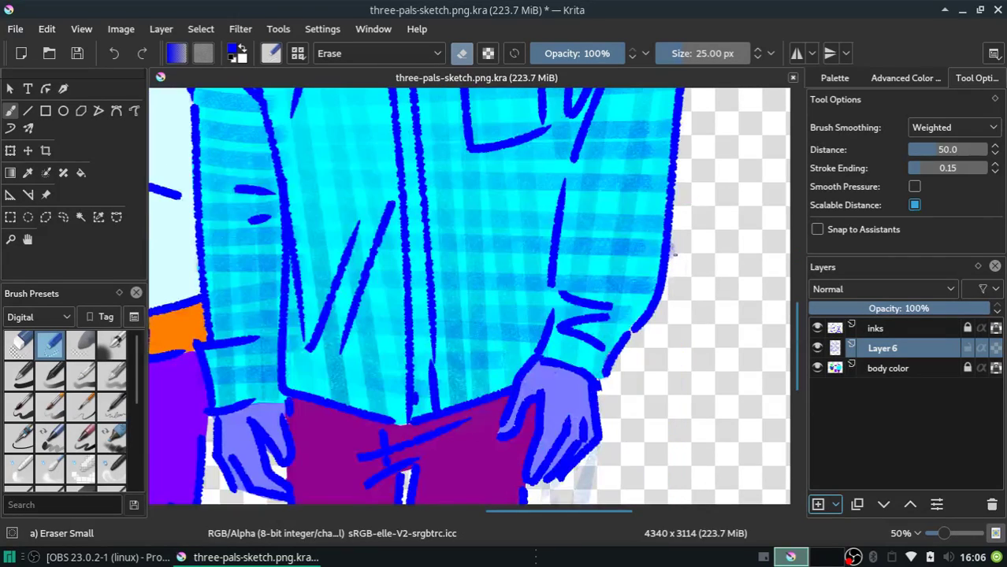
Select the body color layer, scroll back to the shirt, and switch to the 90 px Chalk Grainy brush
left_click(884, 371)
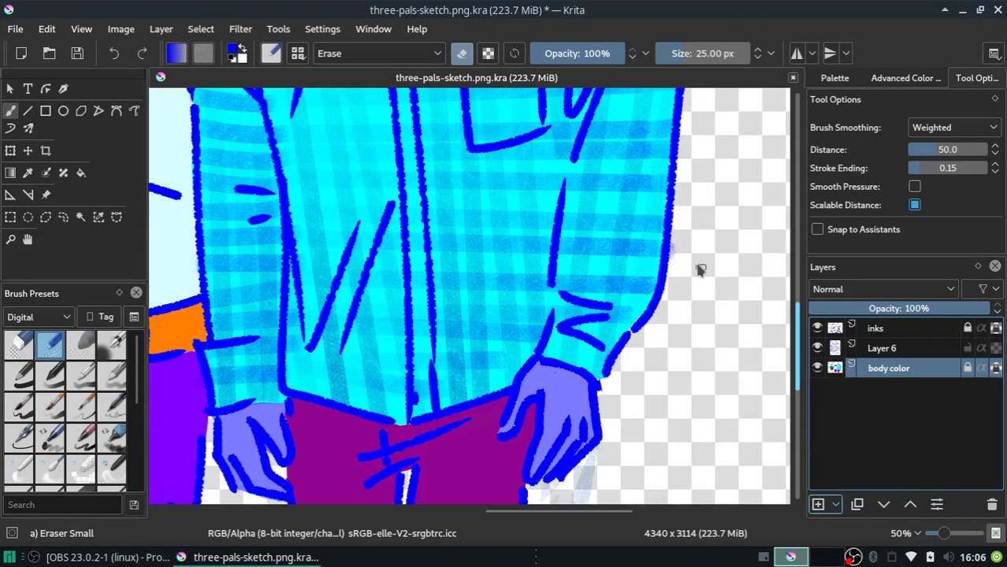
left_click_drag(797, 346, 800, 292)
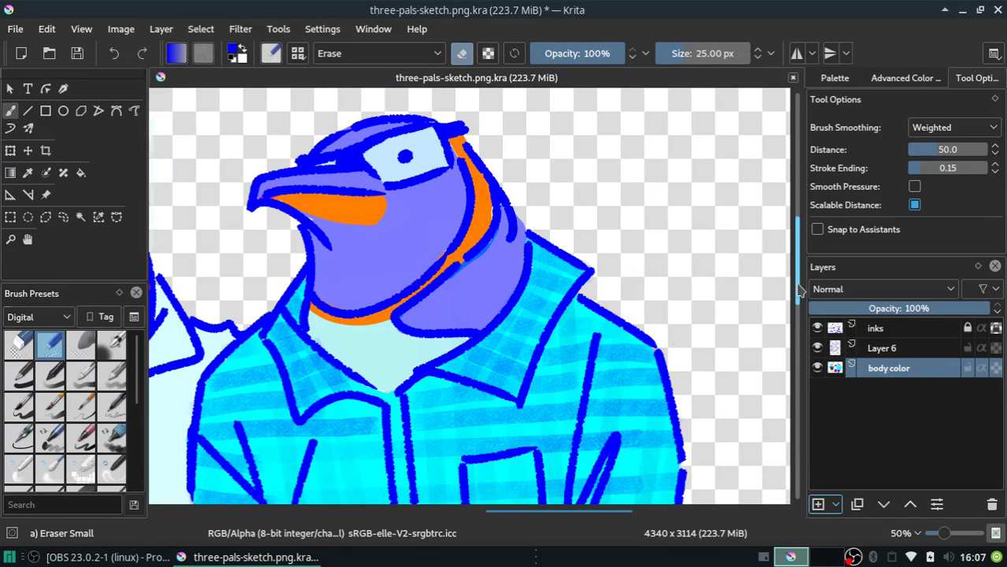
left_click_drag(800, 291, 799, 335)
key("/")
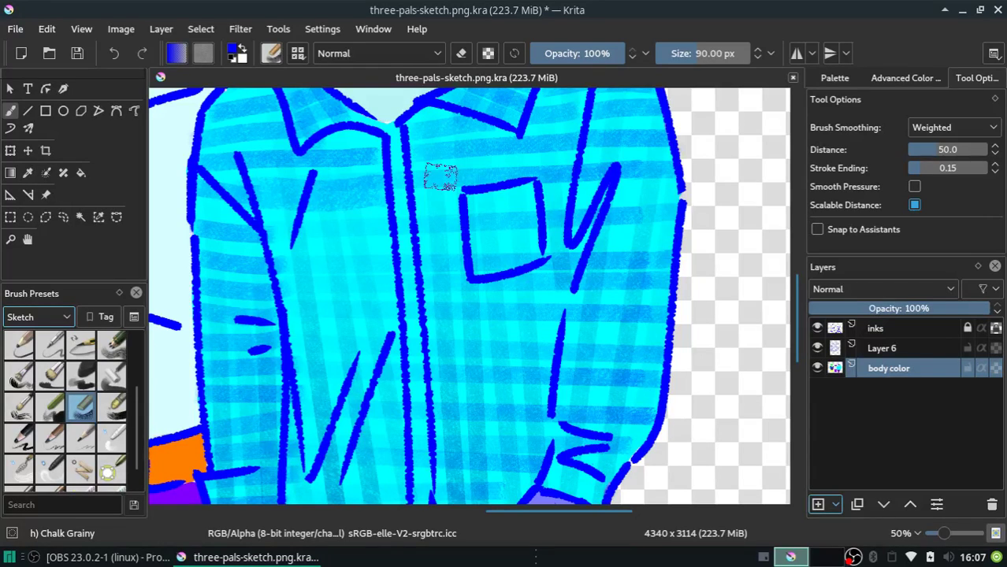
Shrink the Chalk Grainy brush to 50 px, test a faint jacket shading stroke, then undo it
key("bracketleft")
key("bracketleft")
key("bracketleft")
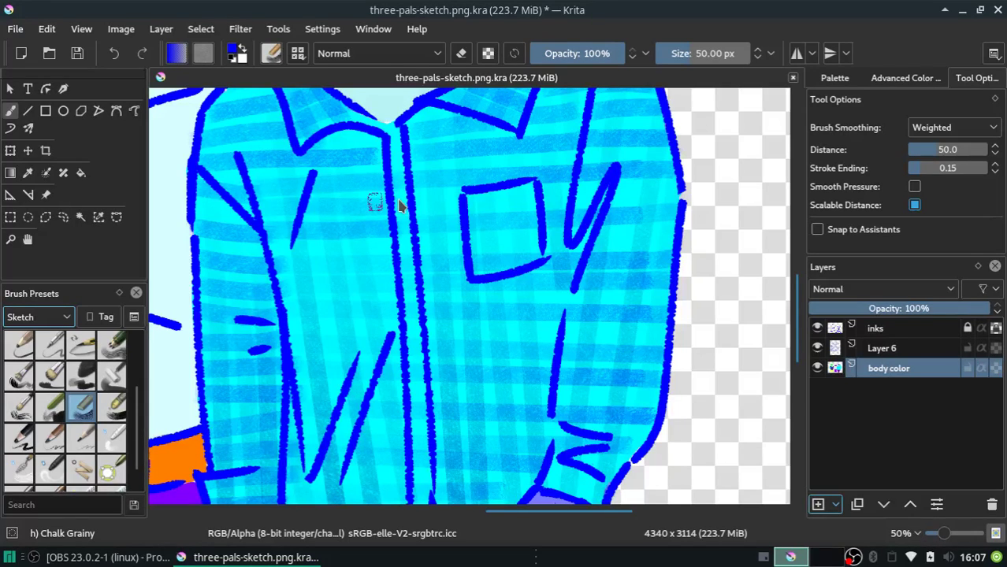
left_click_drag(396, 272, 279, 272)
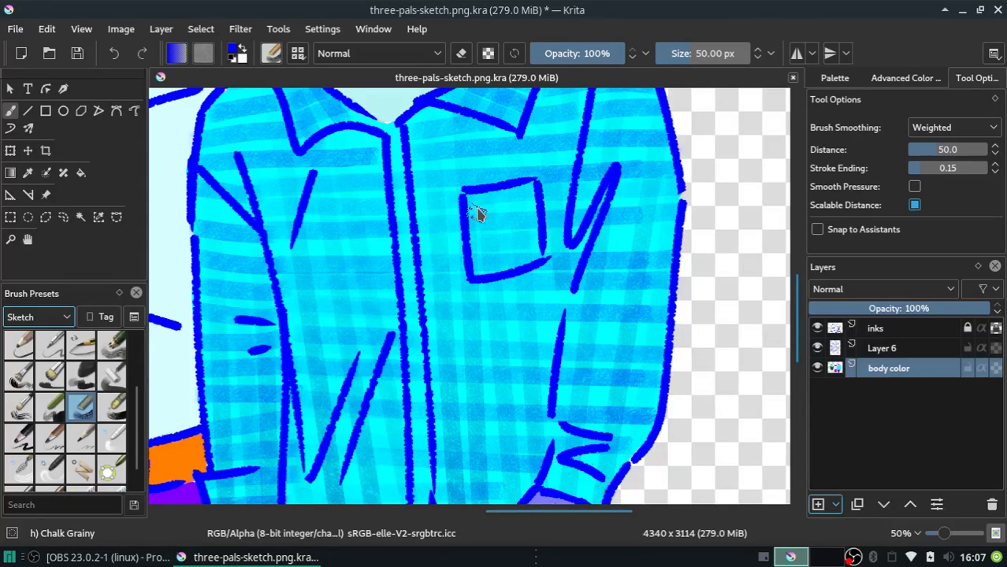
key("ctrl+z")
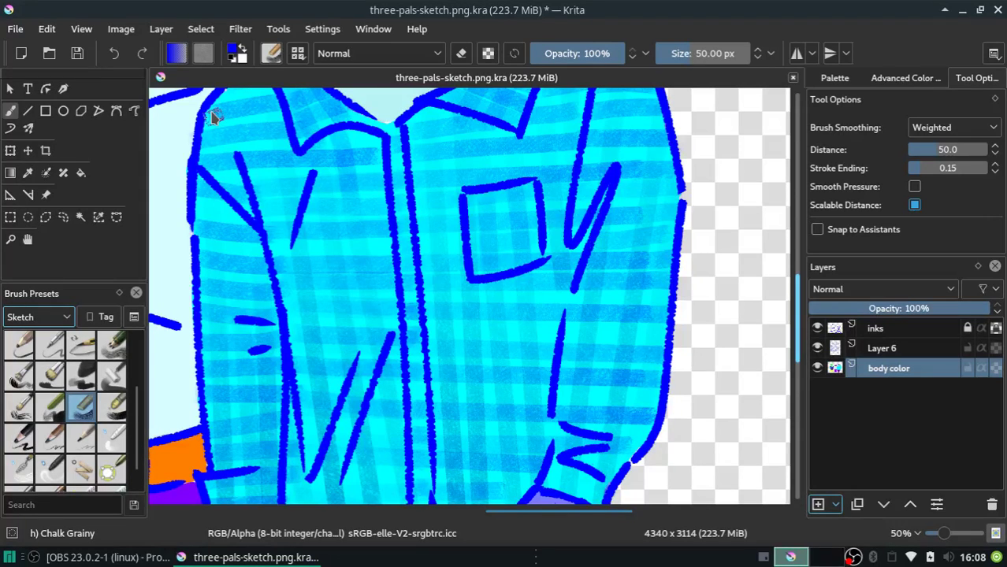
Paint darker blue chalk strokes over the jacket's upper-left collar and down its left side
left_click_drag(213, 116, 249, 201)
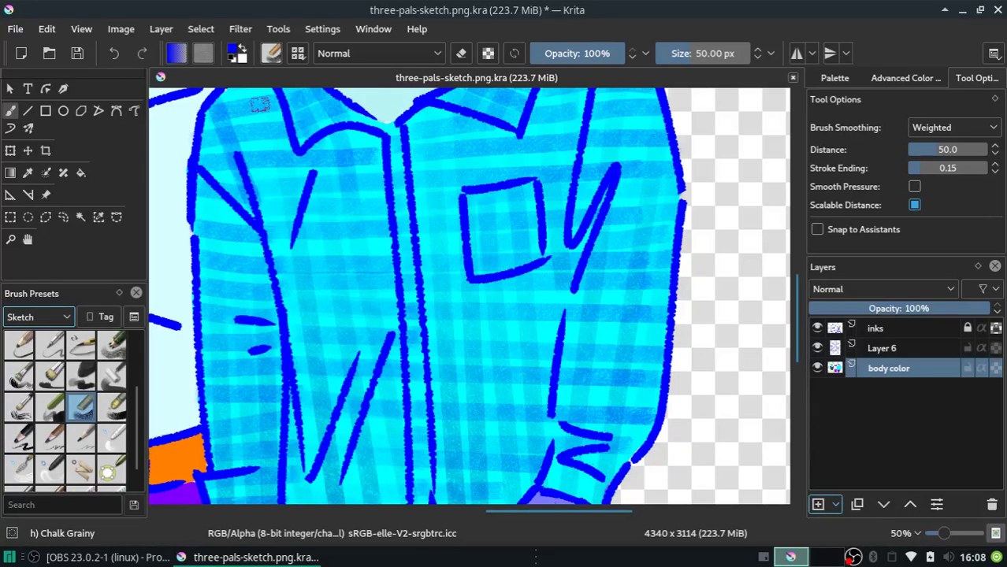
scroll(274, 413, "up", 2)
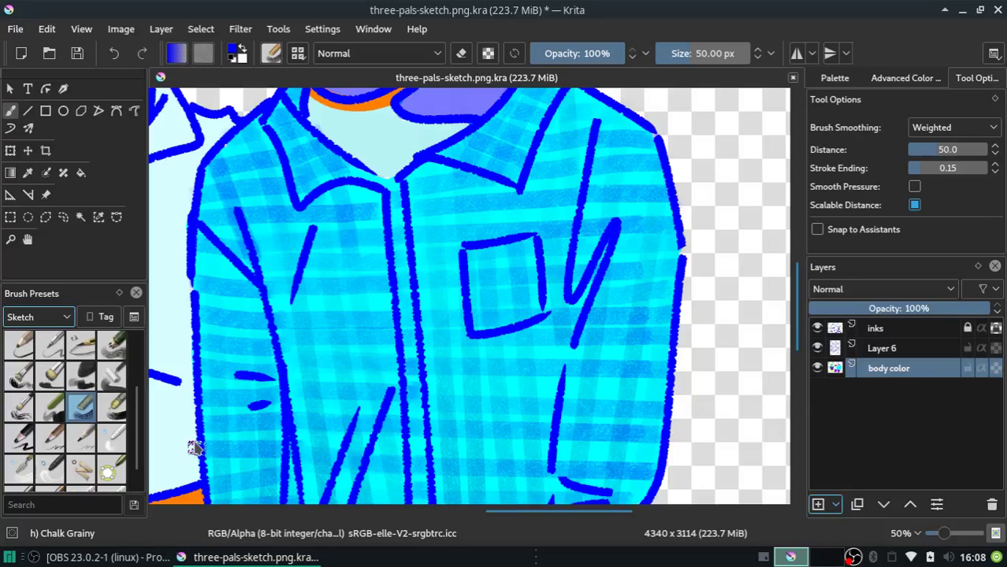
left_click_drag(201, 386, 252, 254)
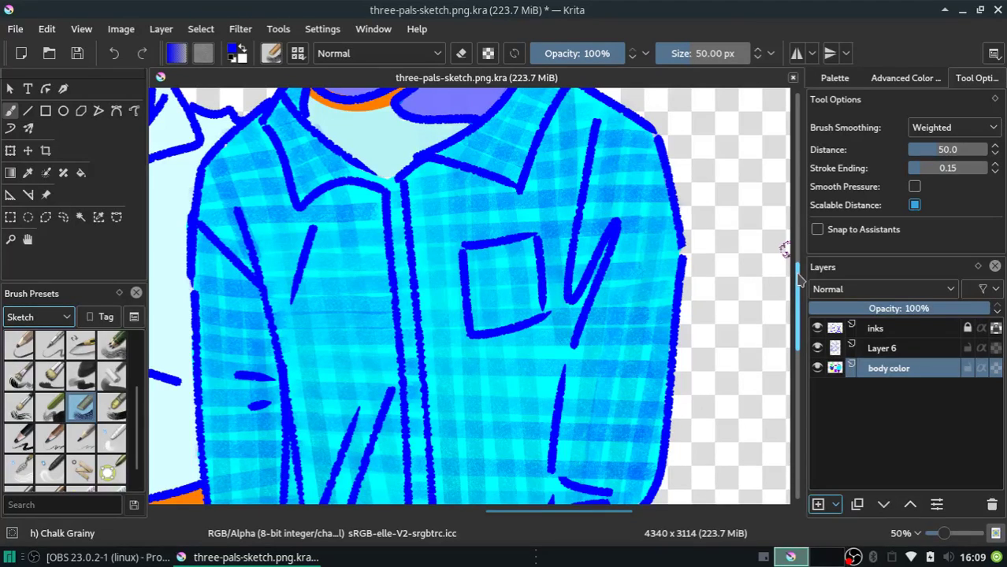
Refine the sleeve cuff outline, fit the drawing width in view, and toggle eraser mode
scroll(798, 277, "down", 3)
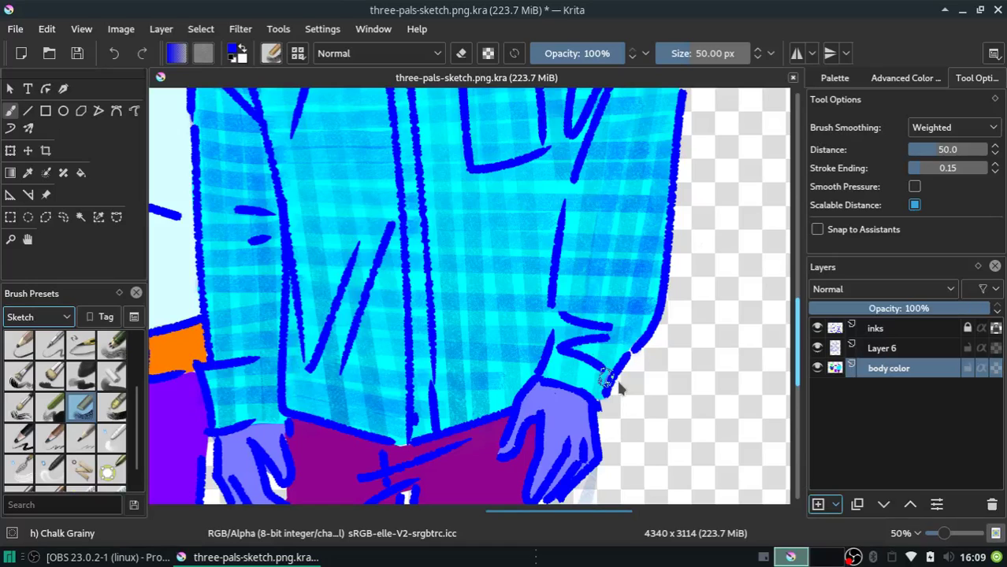
left_click_drag(618, 388, 549, 400)
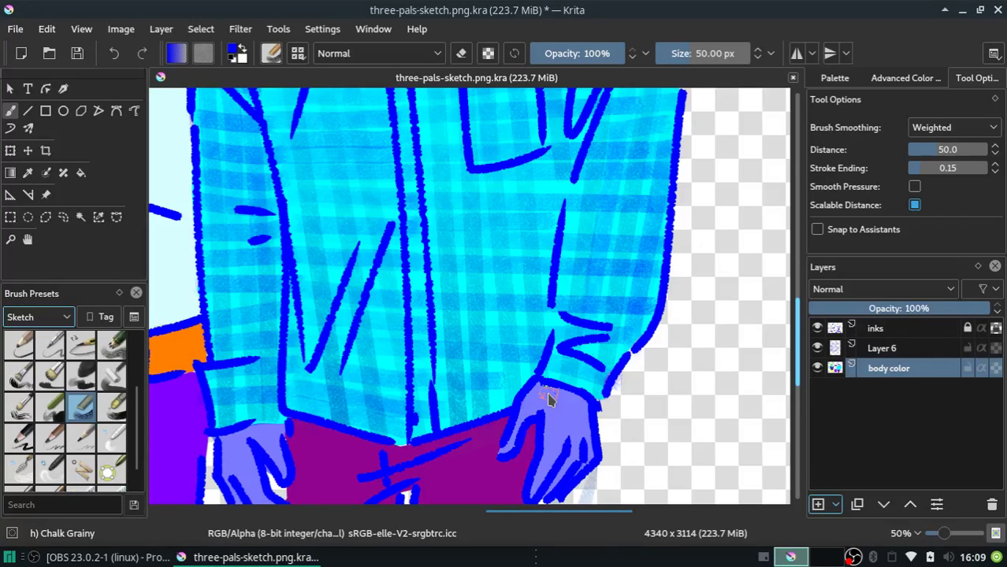
key("3")
key("e")
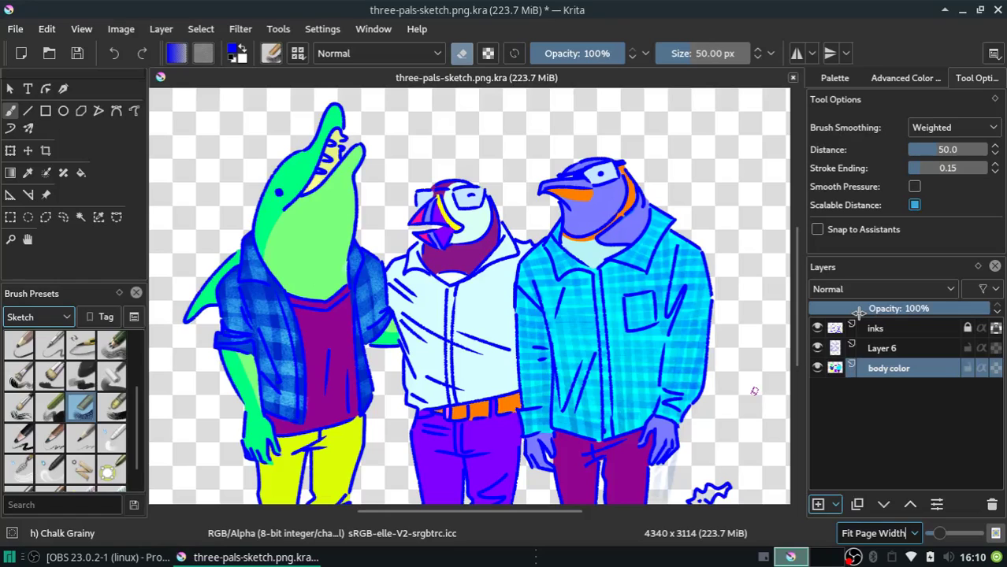
Delete Layer 6 and insert a new empty Layer 7 below body color
key("ctrl+e")
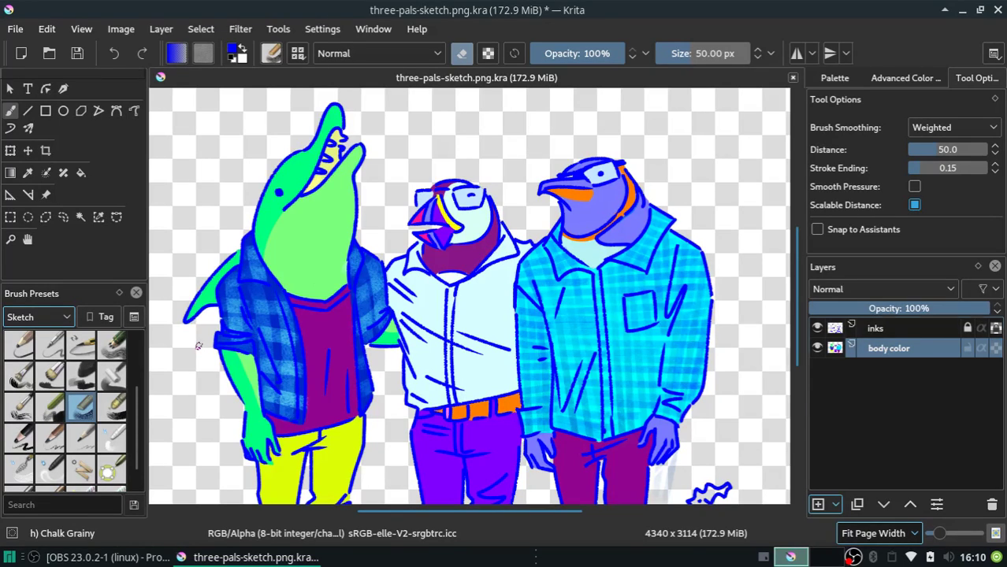
key("Insert")
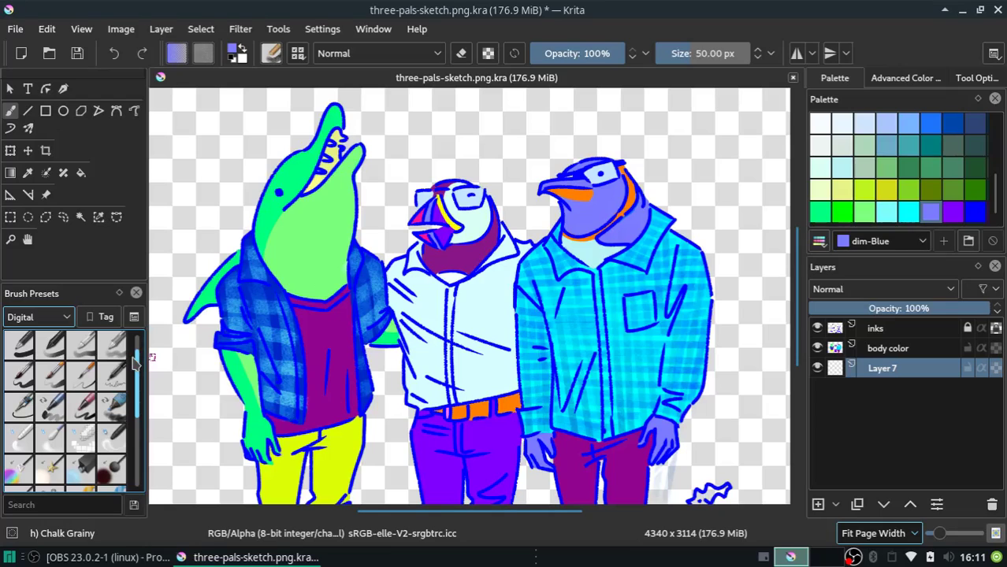
Switch to the Basic-1 brush with purple as the colour and save the file
scroll(134, 359, "up", 3)
left_click(19, 374)
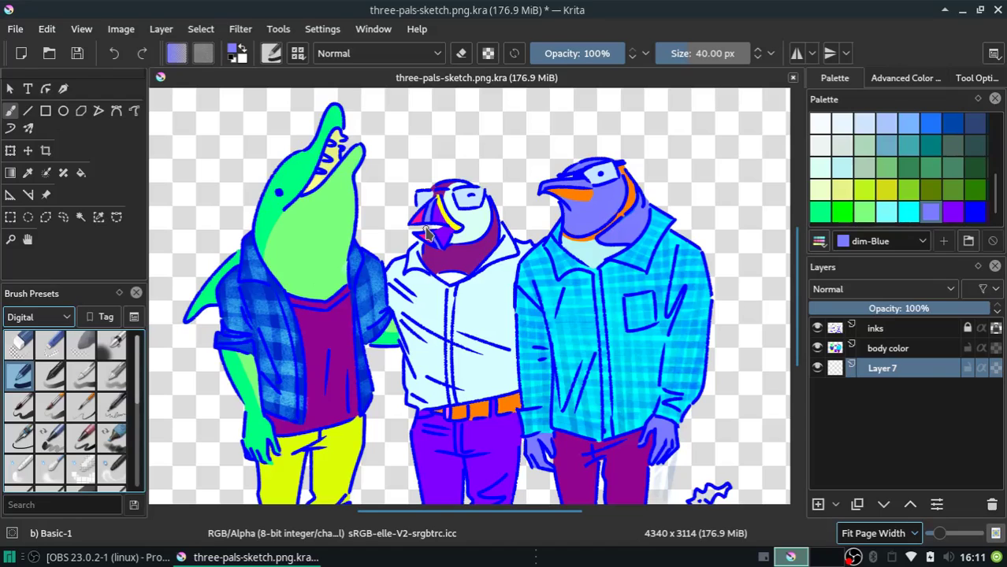
left_click(449, 229, "ctrl")
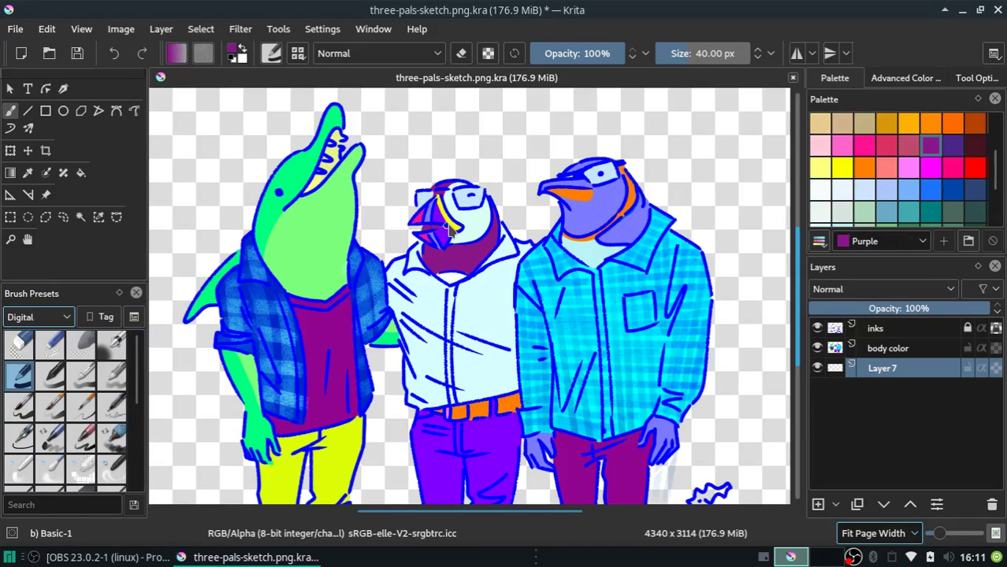
key("ctrl+s")
key("ctrl+s")
Choose deep pink, then the lighter half-Magenta, and reselect the body color layer
left_click(445, 228, "ctrl")
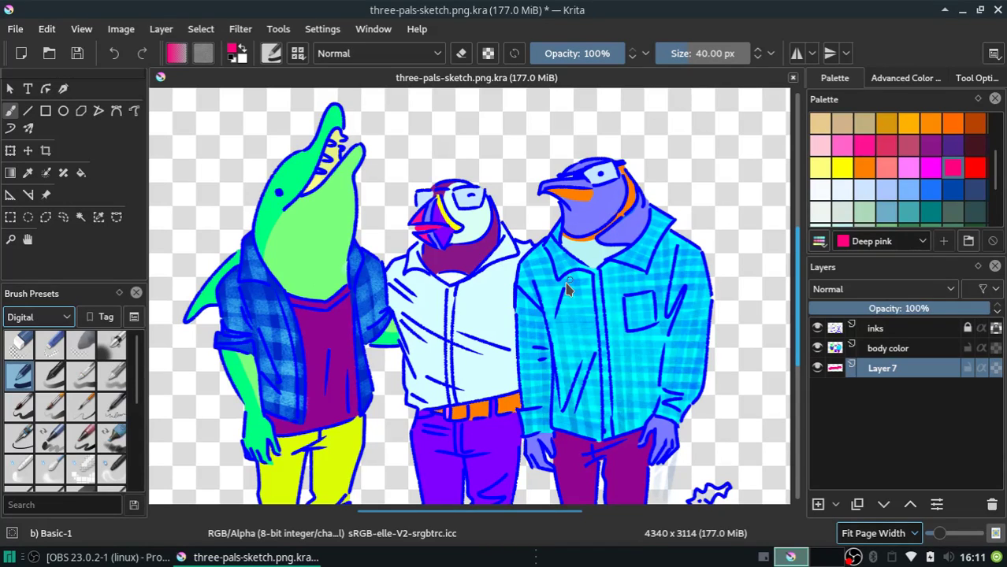
left_click(875, 374)
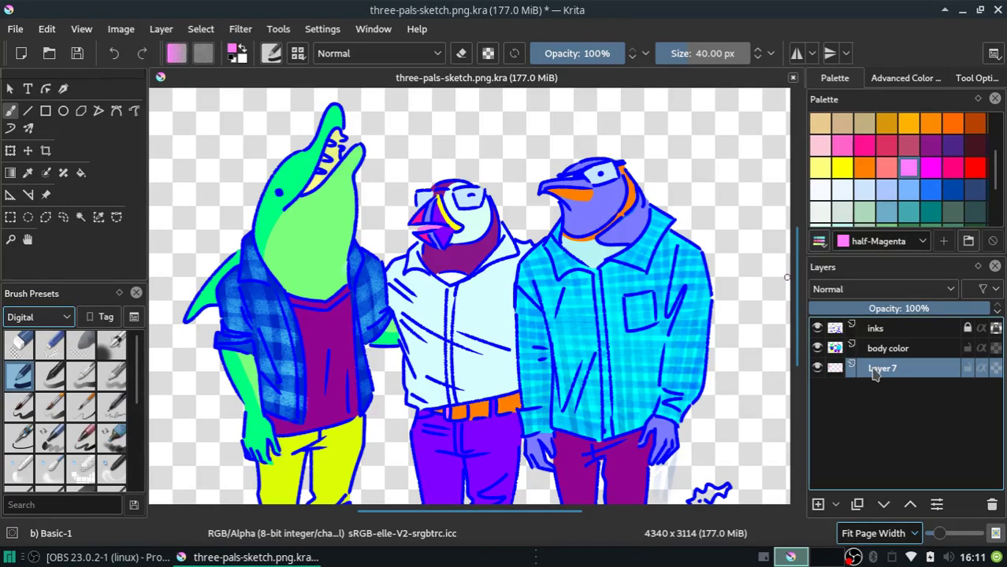
left_click(888, 349)
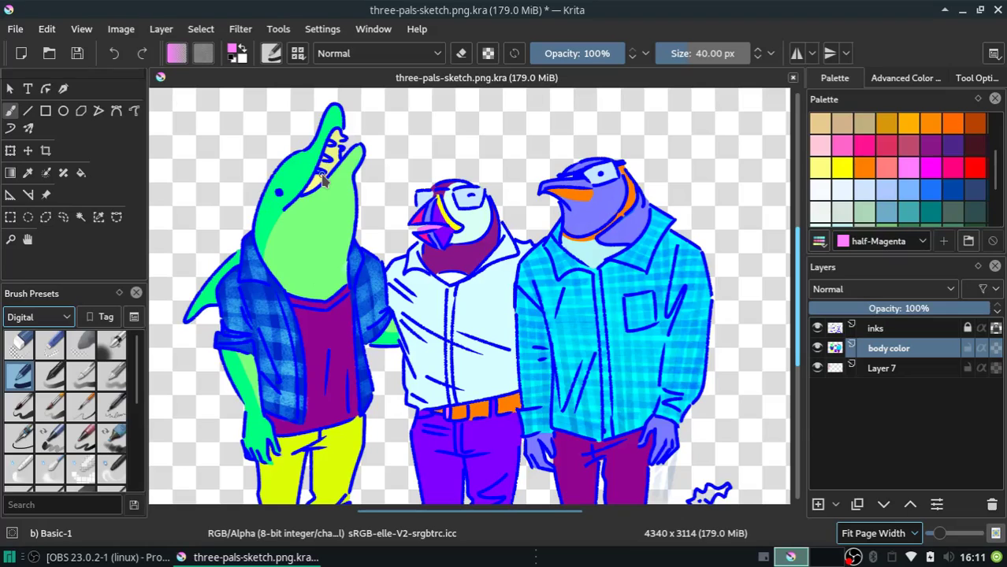
Test a pale half-Yellow stroke on the dolphin's head, then paint pink on the puffin's beak
left_click(841, 167)
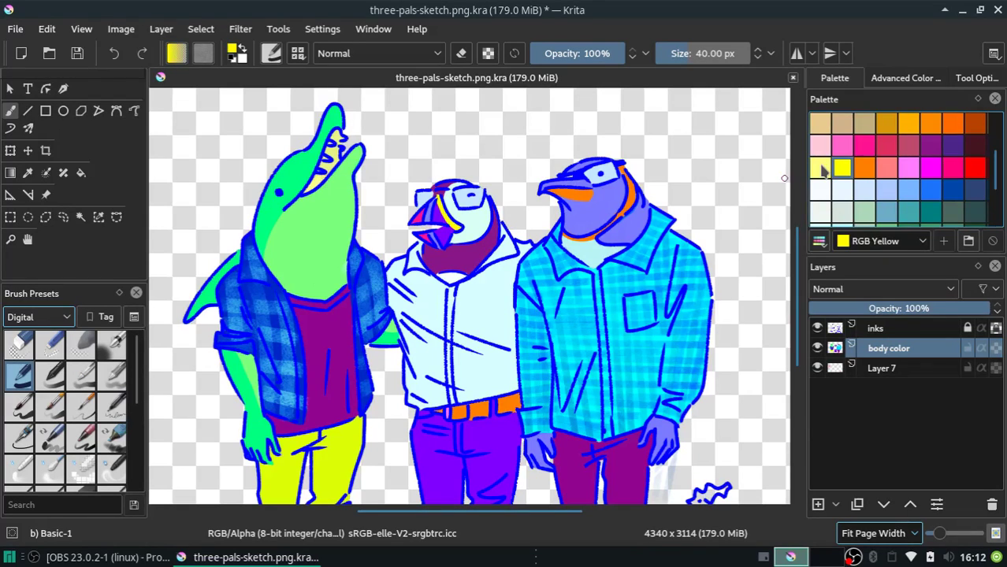
left_click(821, 168)
left_click_drag(355, 128, 340, 158)
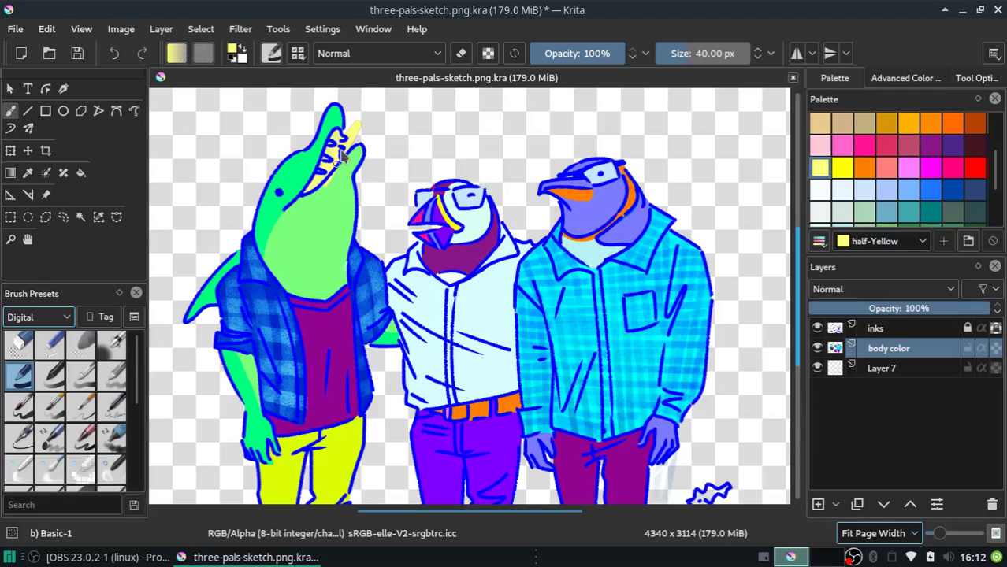
left_click_drag(418, 232, 436, 235)
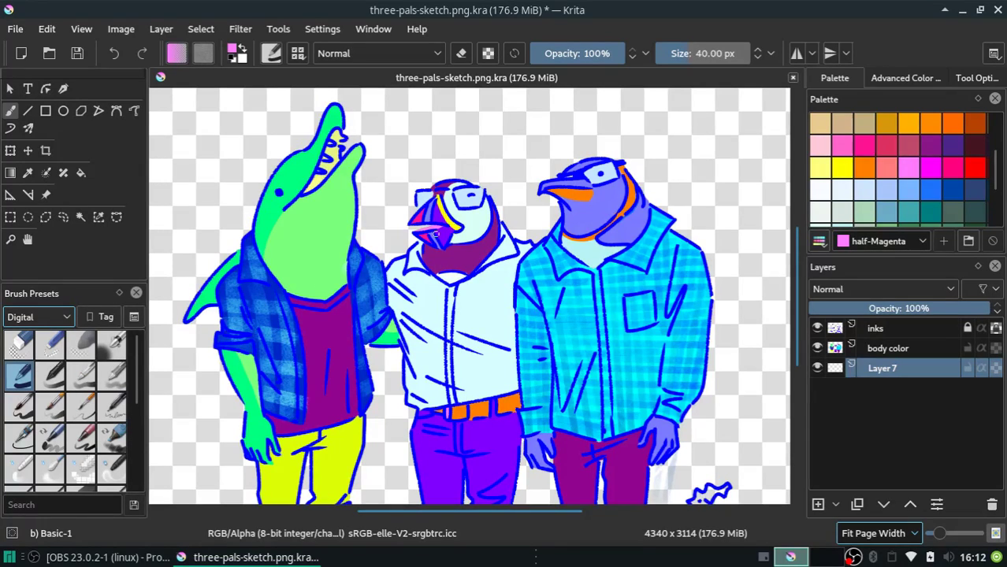
Merge the body color layer with Layer 7 into a single 'colors' layer
key("Page_Up")
left_click(120, 28)
mouse_move(161, 28)
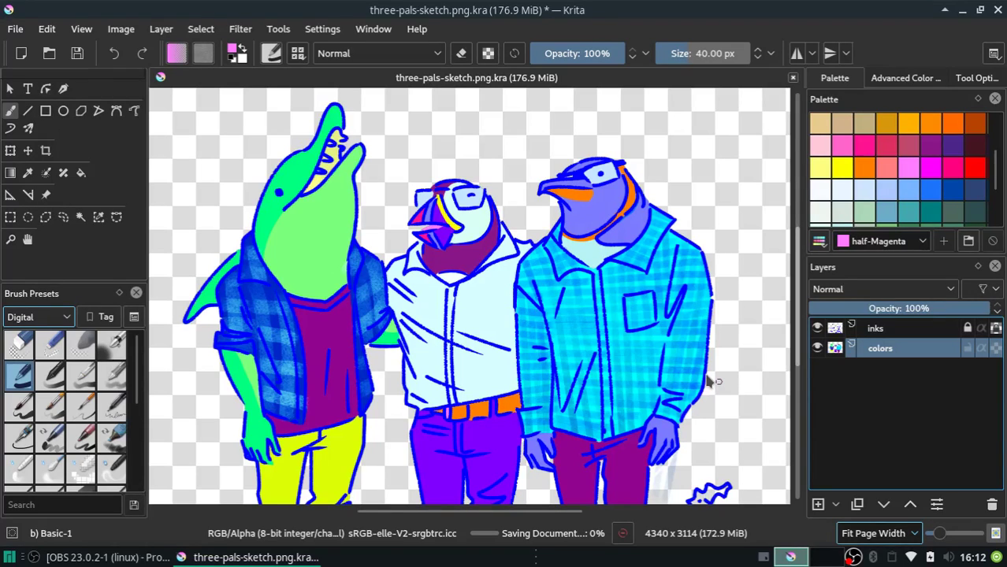
Add a white-filled Layer 8 below 'colors' and make the colors and inks layers visible again
left_click(818, 505)
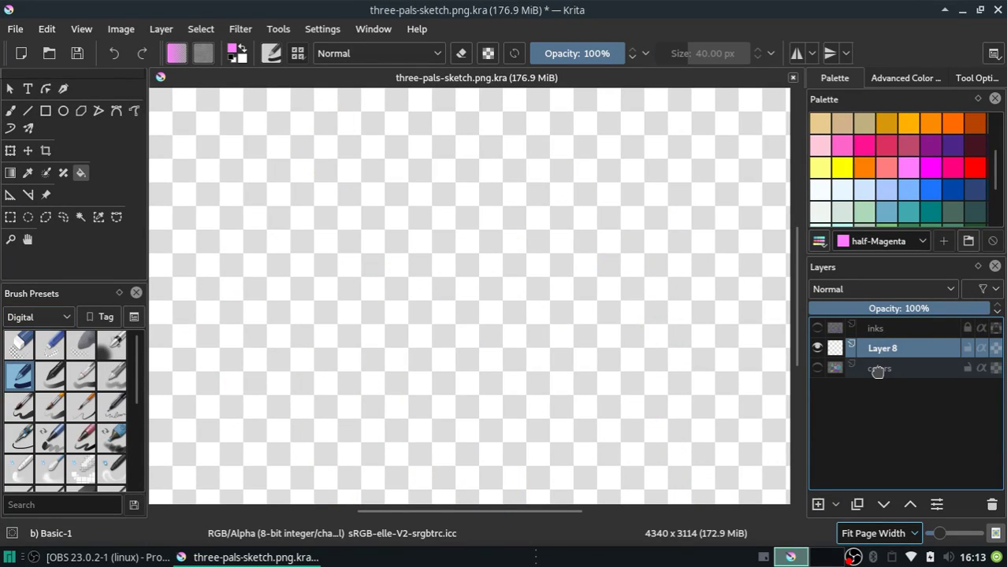
left_click_drag(876, 367, 883, 378)
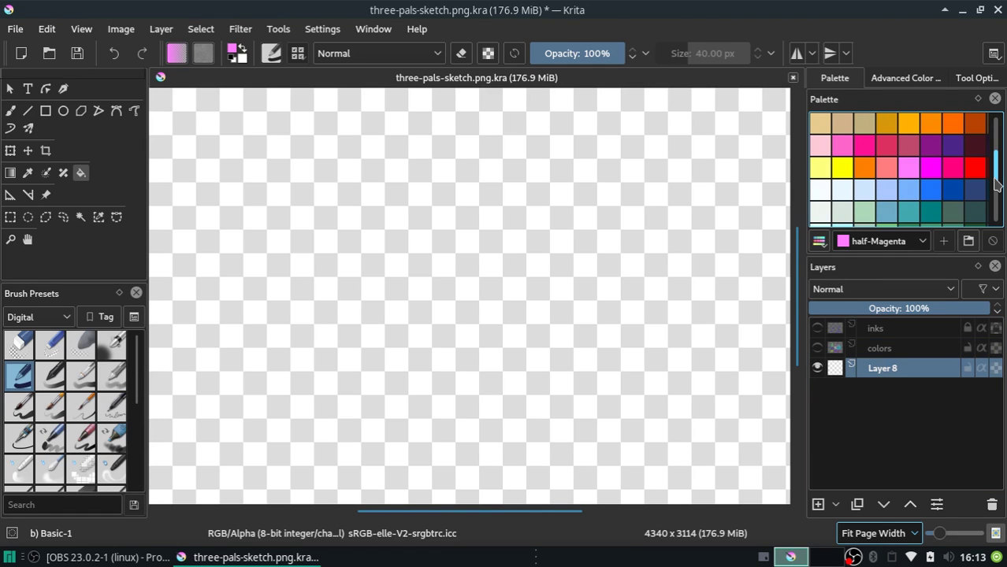
left_click_drag(995, 182, 985, 145)
left_click(810, 125)
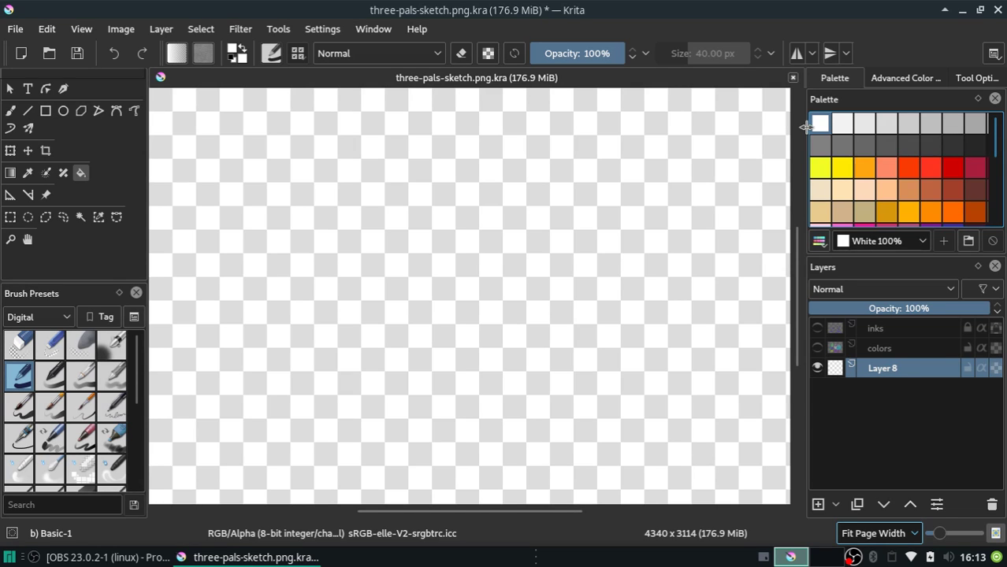
left_click(817, 347)
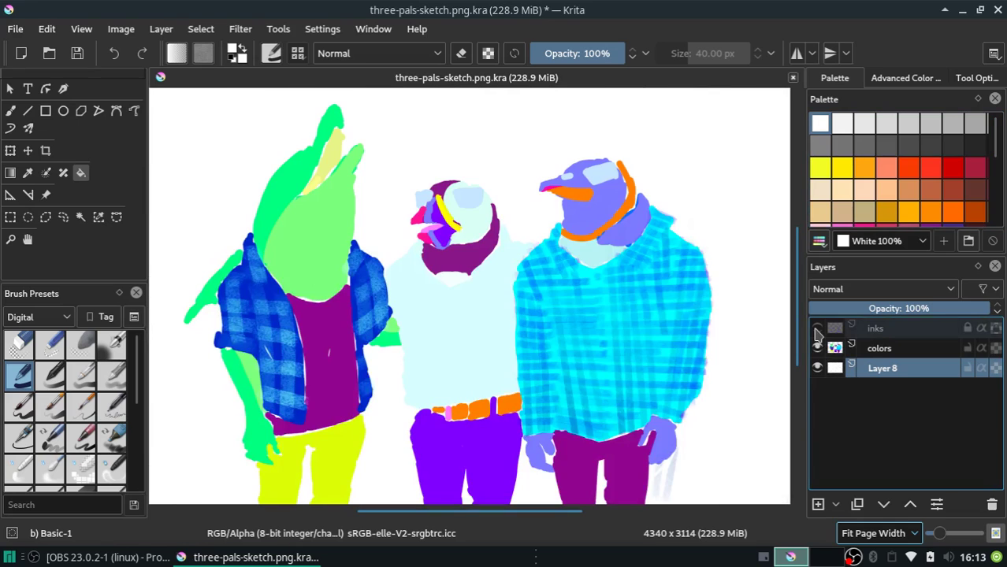
left_click(817, 329)
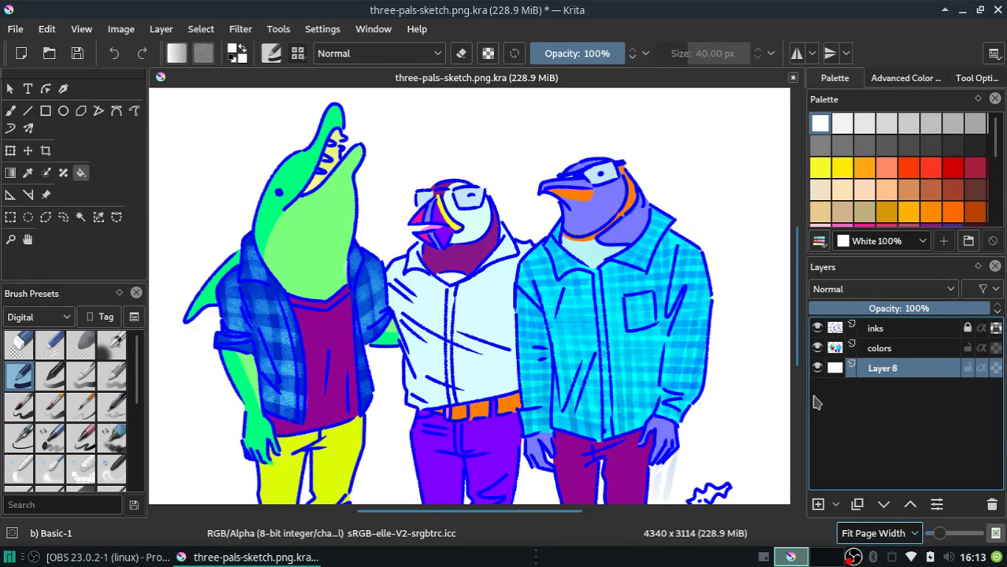
Set the Freehand Brush to eraser mode, check the inks, and zoom to 100% on colors
key("b")
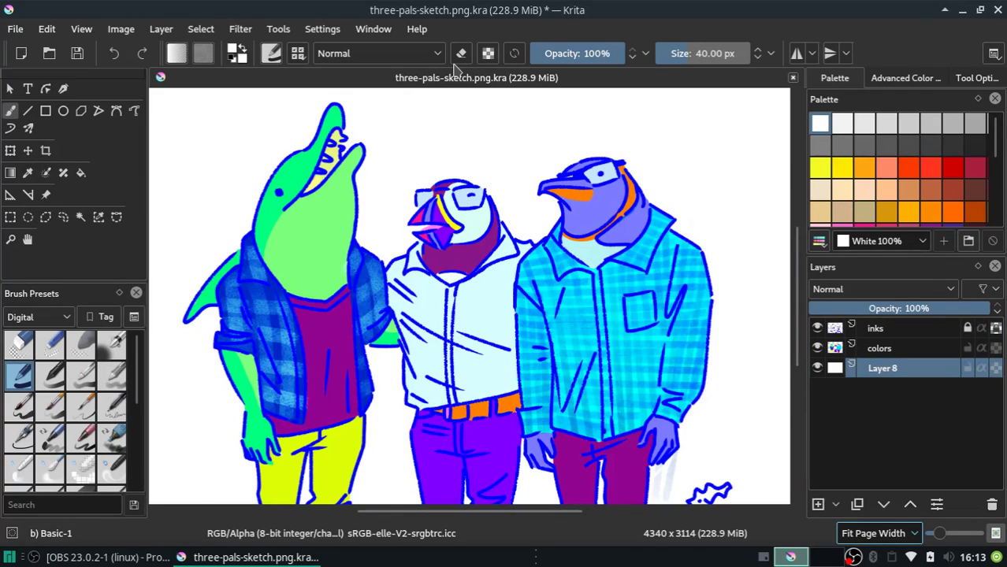
key("e")
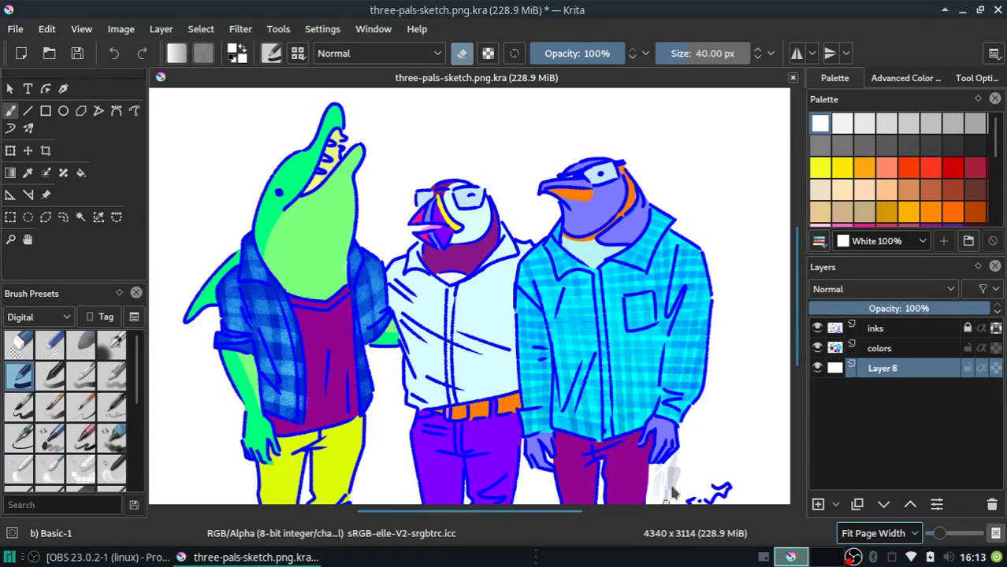
left_click(817, 329)
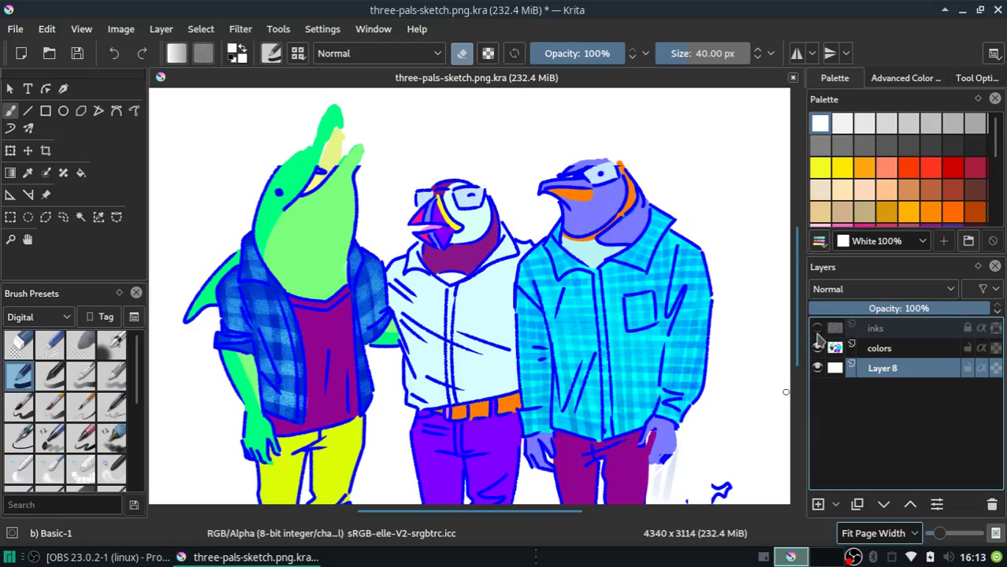
left_click(817, 329)
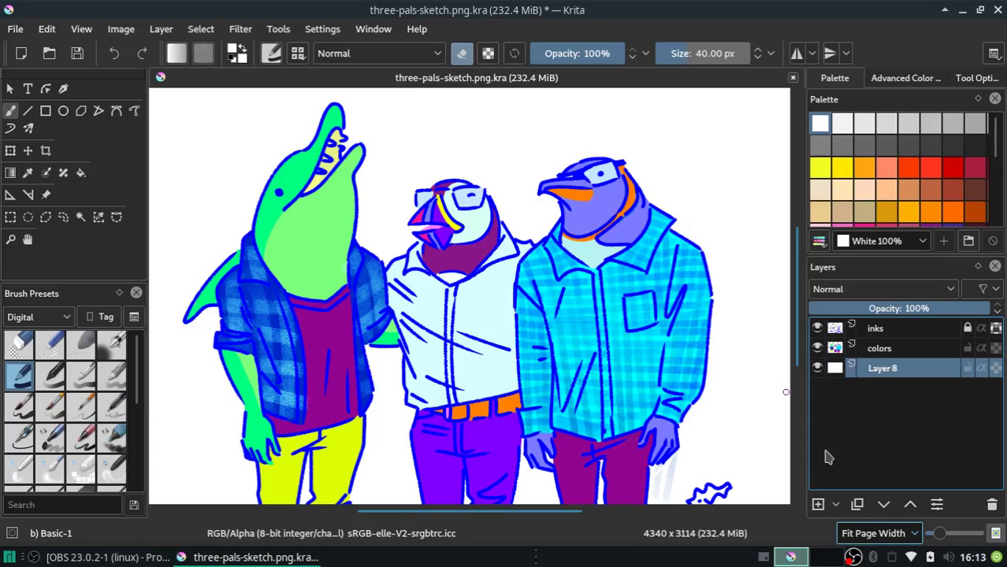
key("Page_Up")
key("1")
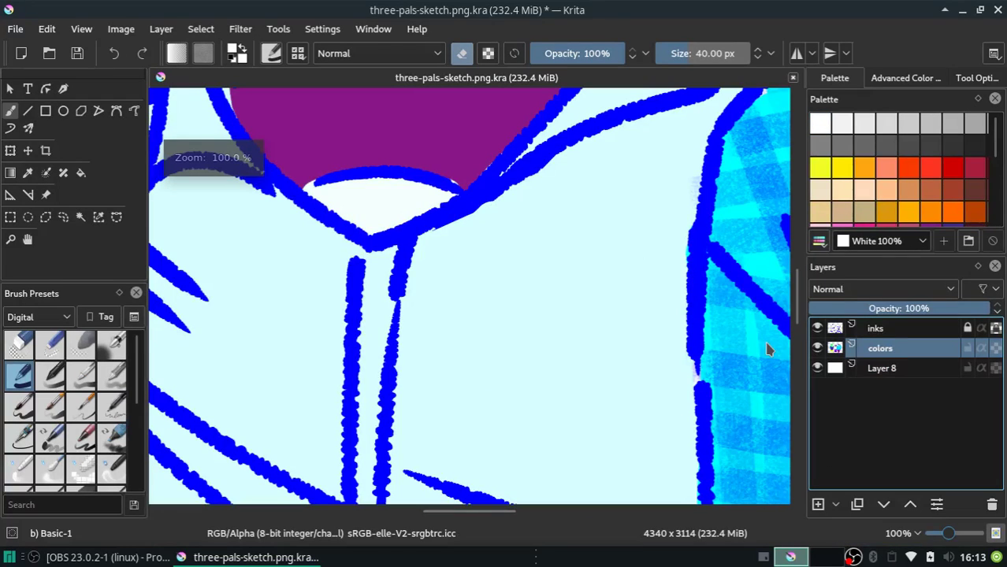
Erase the faint light-blue sketch strokes beside the penguin's trousers
scroll(769, 394, "down", 10)
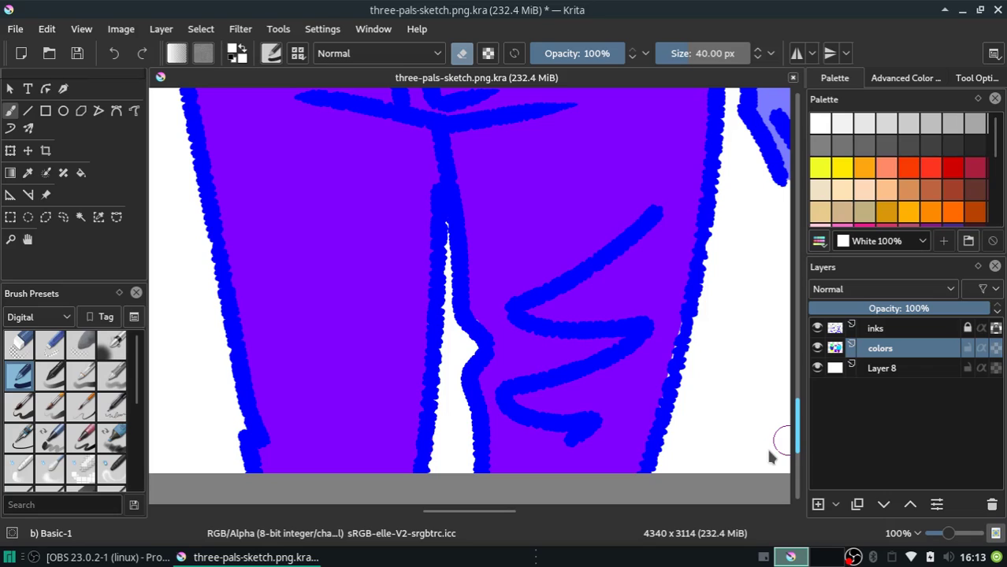
scroll(770, 455, "right", 5)
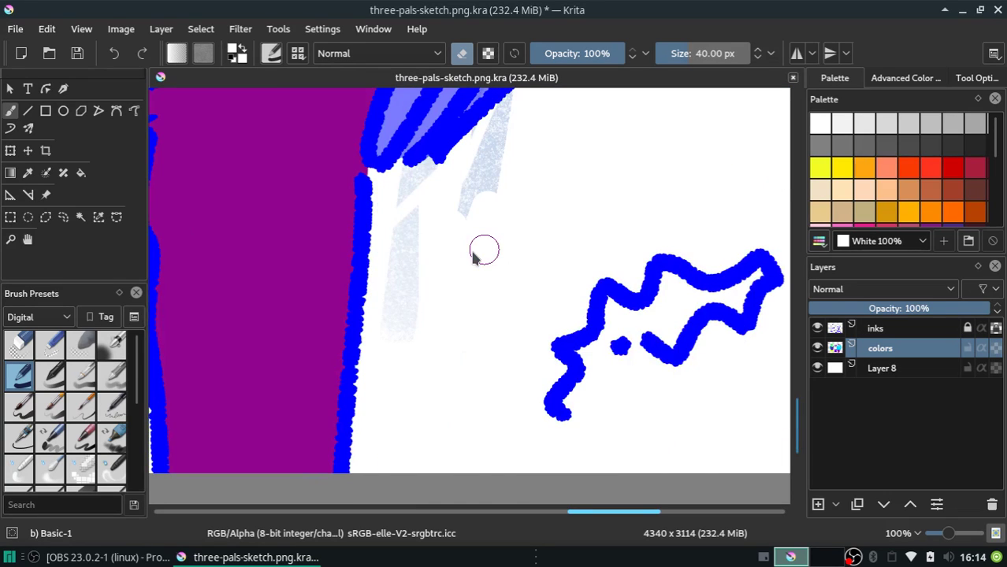
mouse_move(398, 331)
left_mouse_down()
mouse_move(422, 175)
mouse_move(388, 195)
left_mouse_up()
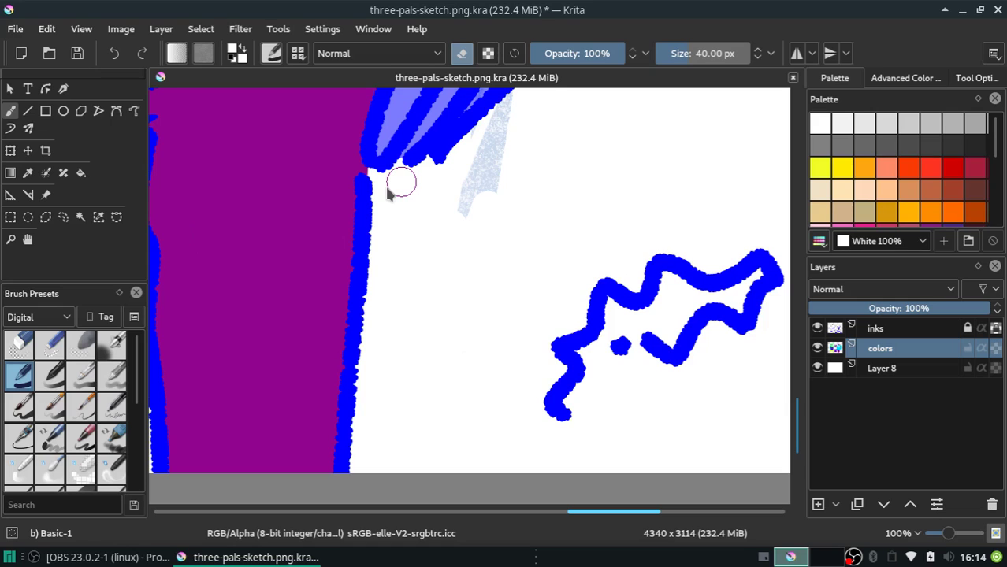
scroll(798, 398, "up", 5)
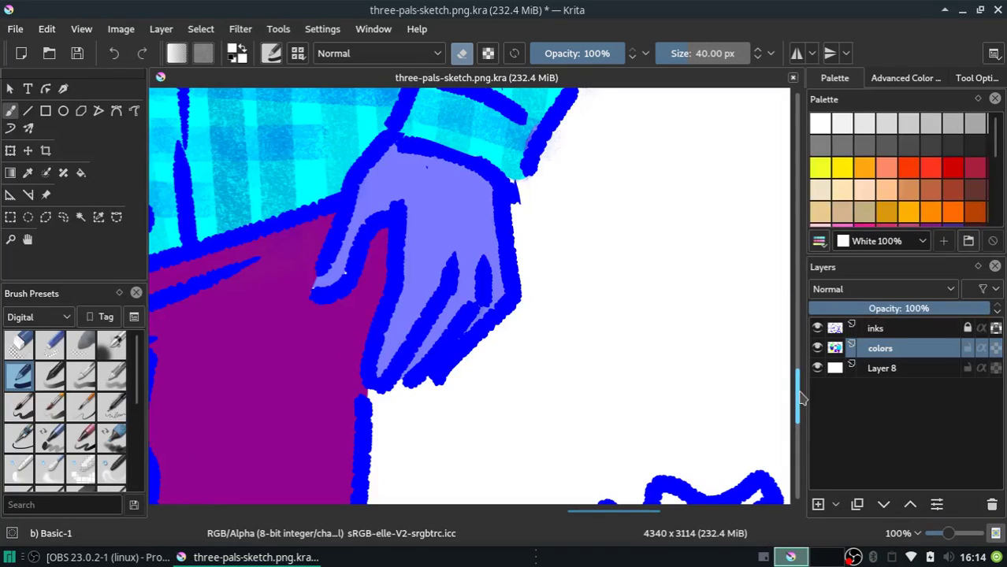
left_click_drag(798, 398, 801, 277)
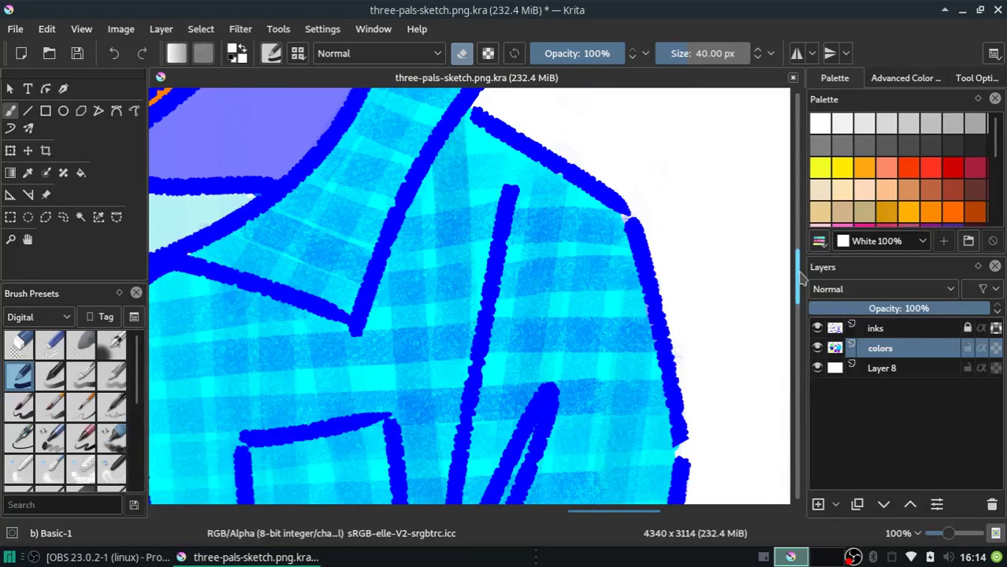
mouse_move(801, 278)
left_mouse_down()
mouse_move(794, 391)
mouse_move(794, 229)
left_mouse_up()
left_click_drag(584, 512, 295, 518)
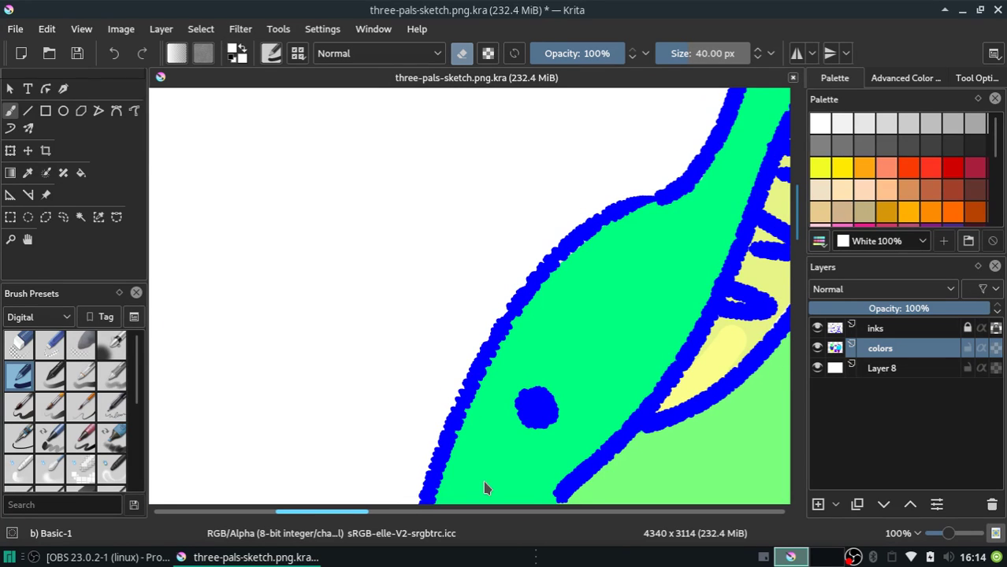
Paint the pale gaps inside the dolphin's mouth in bright chartreuse
left_click_drag(366, 516, 409, 517)
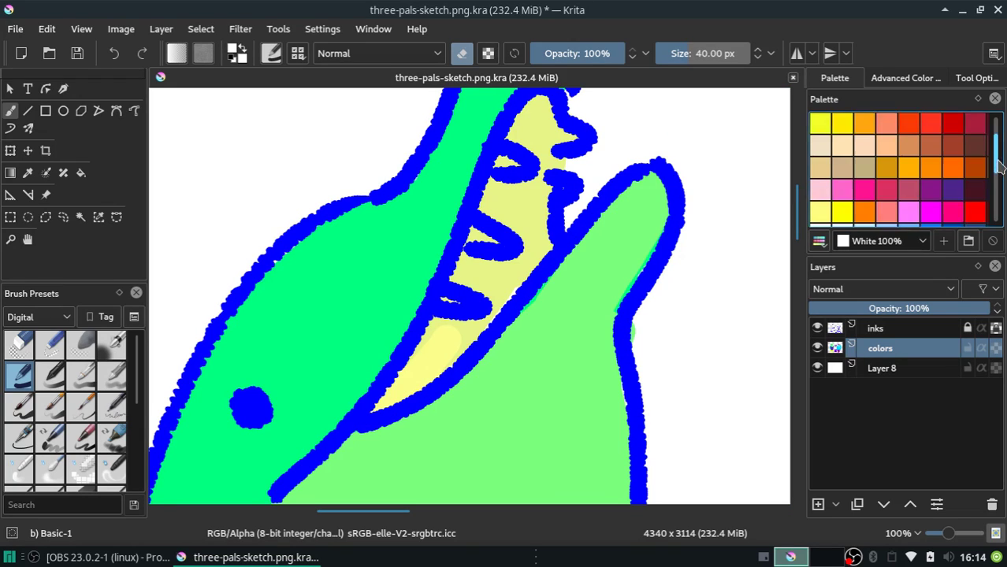
left_click_drag(994, 150, 994, 220)
left_click(842, 171)
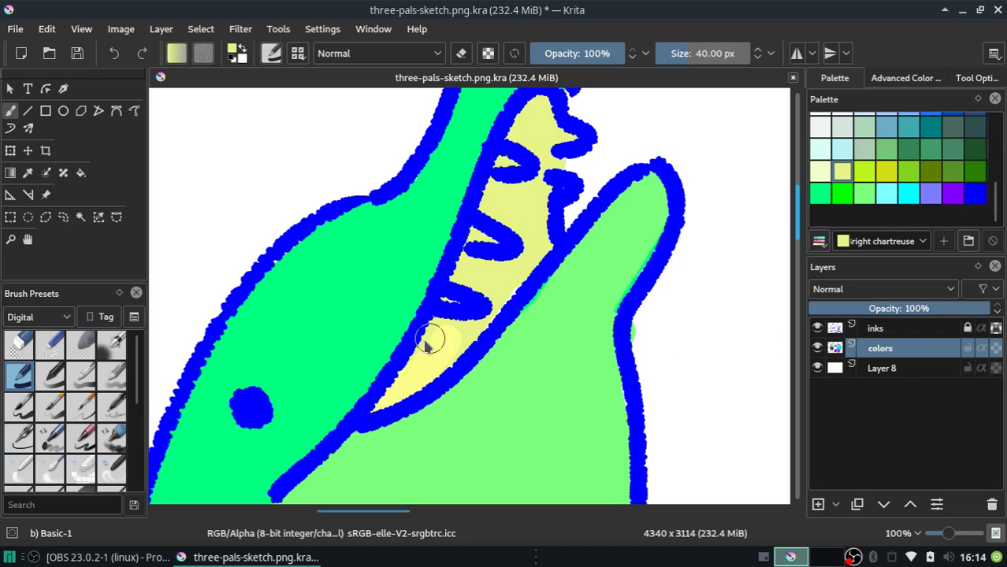
left_click_drag(447, 315, 469, 286)
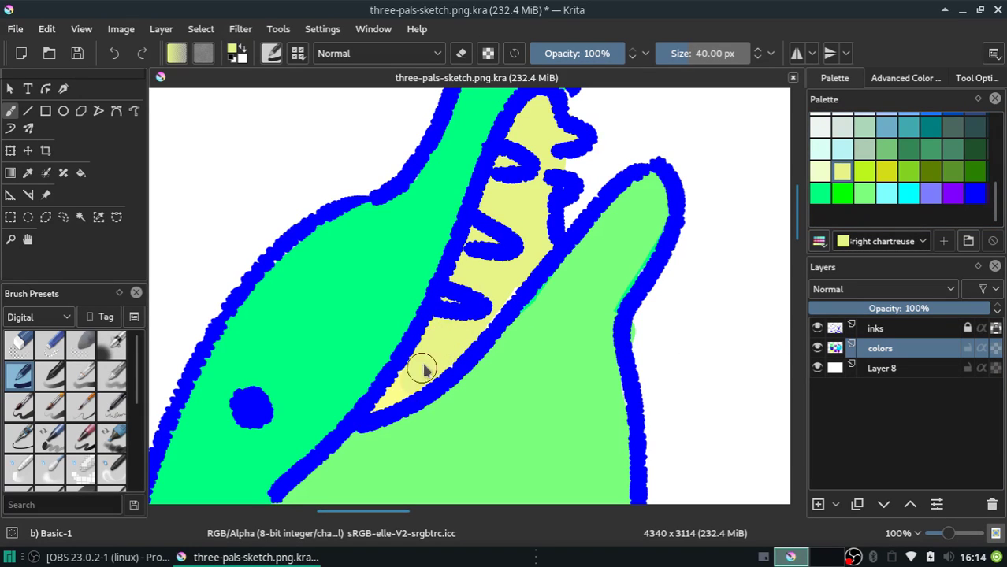
left_click_drag(469, 288, 378, 411)
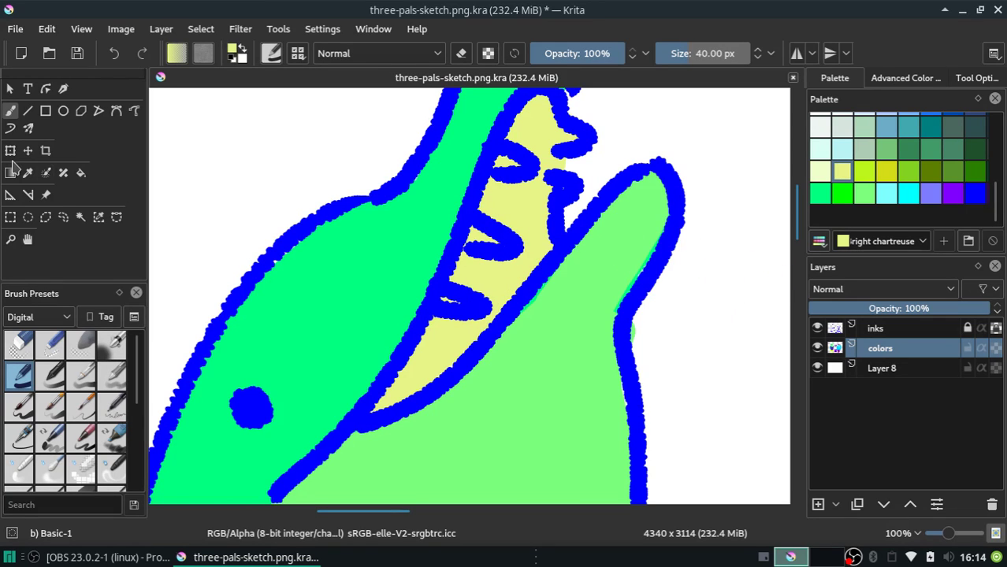
Paint over stray specks along the lower jaw's right outline in dim-Green
left_click(462, 53)
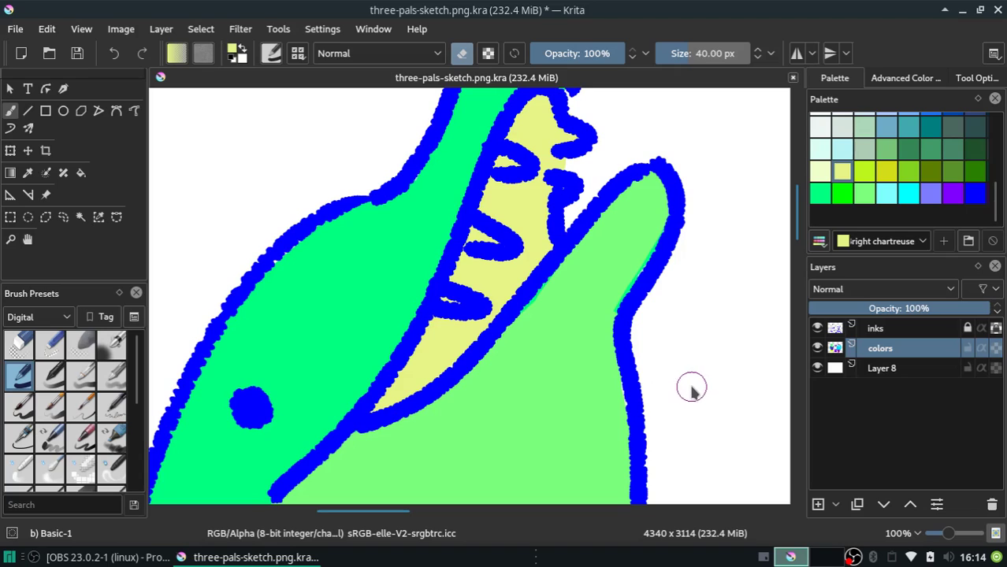
left_click(864, 193)
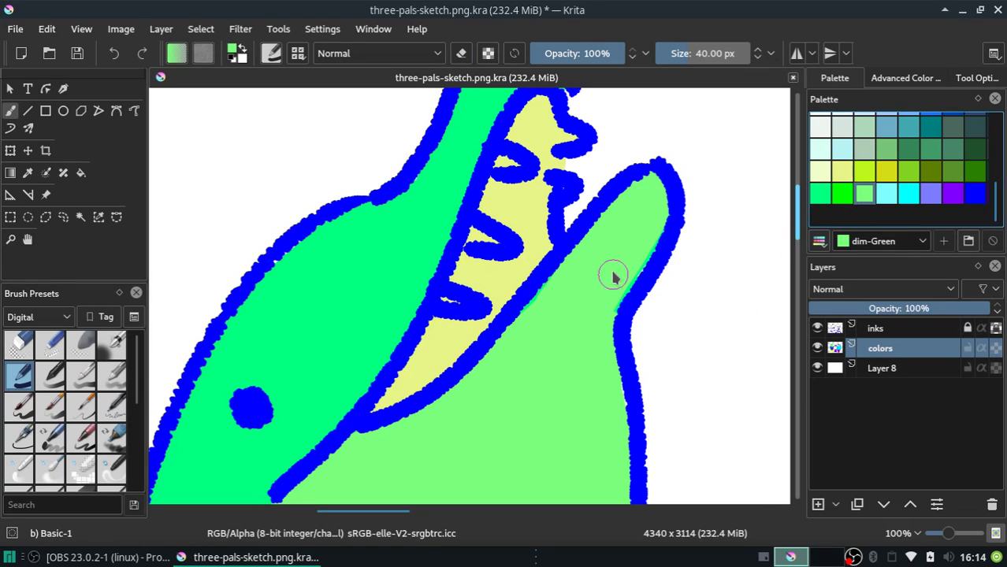
left_click_drag(603, 313, 613, 434)
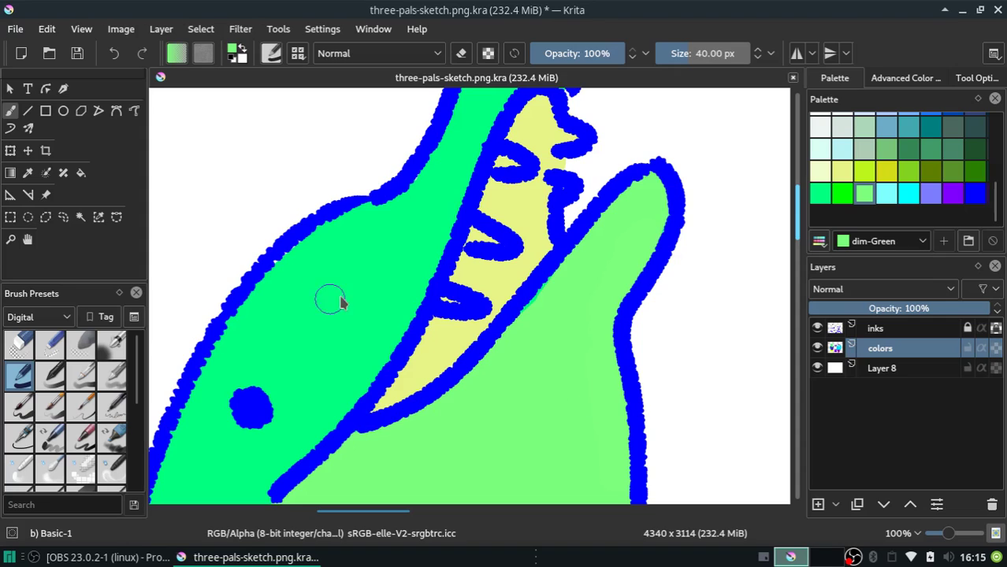
left_click(819, 193)
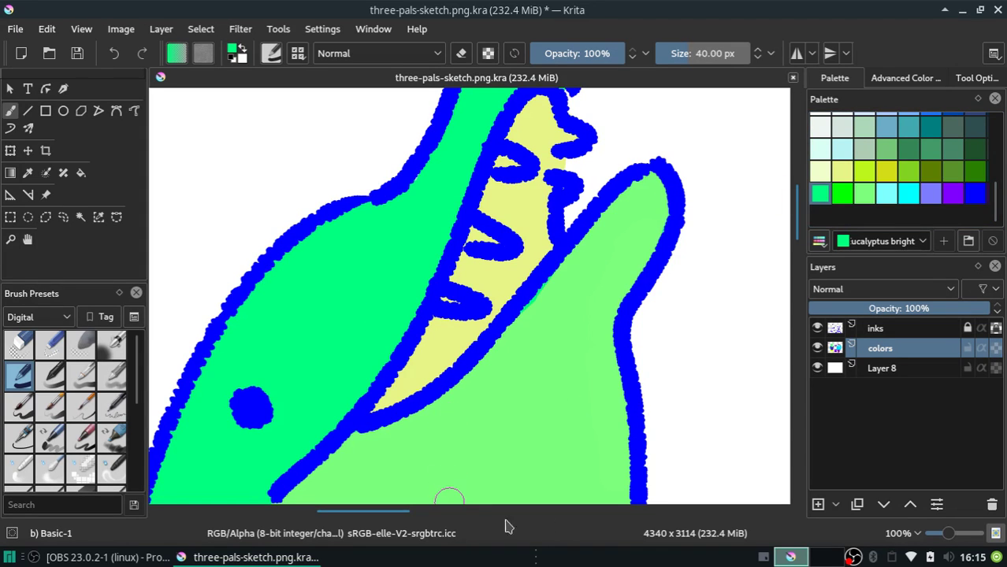
left_click(912, 534)
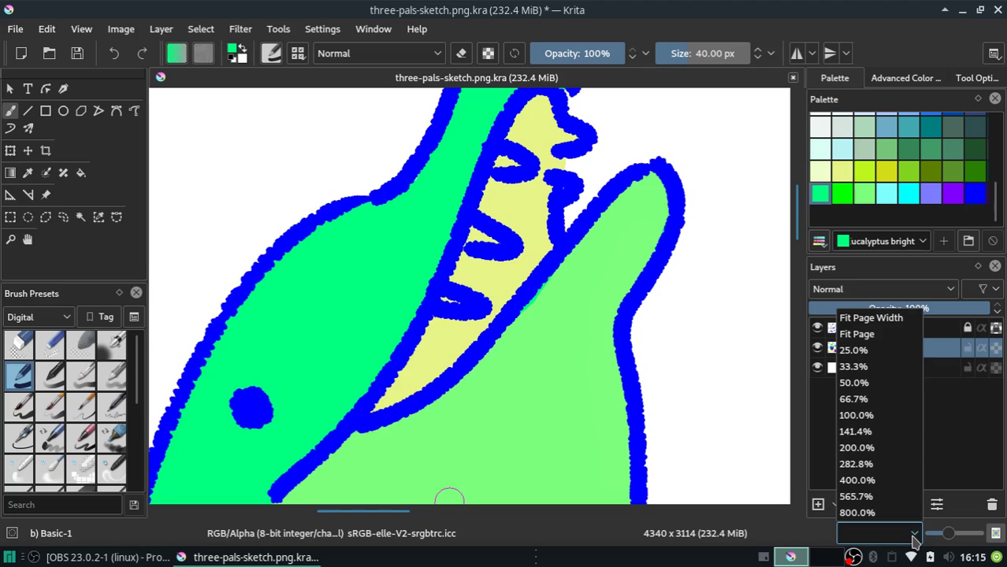
Zoom out to 50% and touch up the penguin's head in dim blue
left_click(874, 383)
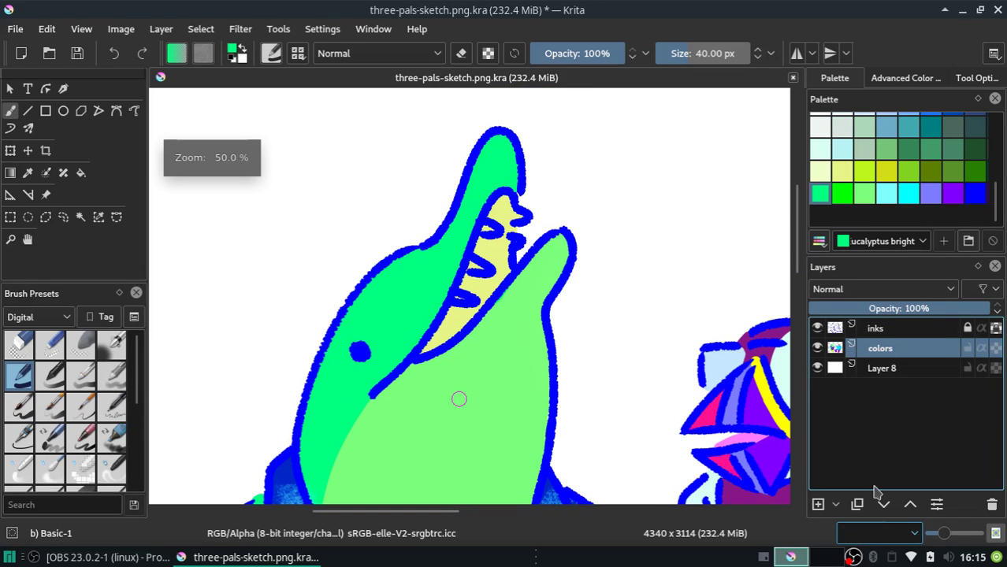
left_click_drag(441, 508, 552, 539)
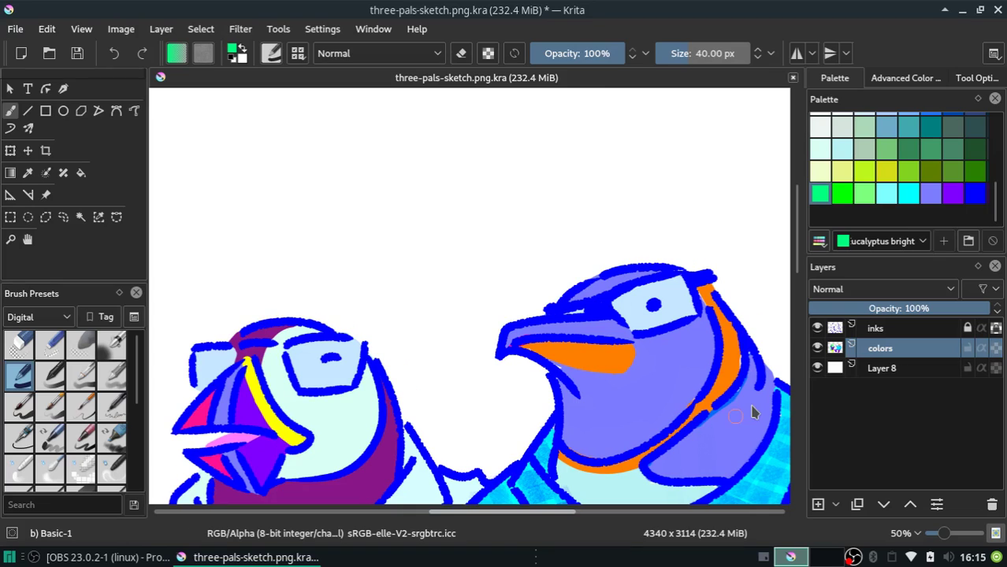
left_click(931, 194)
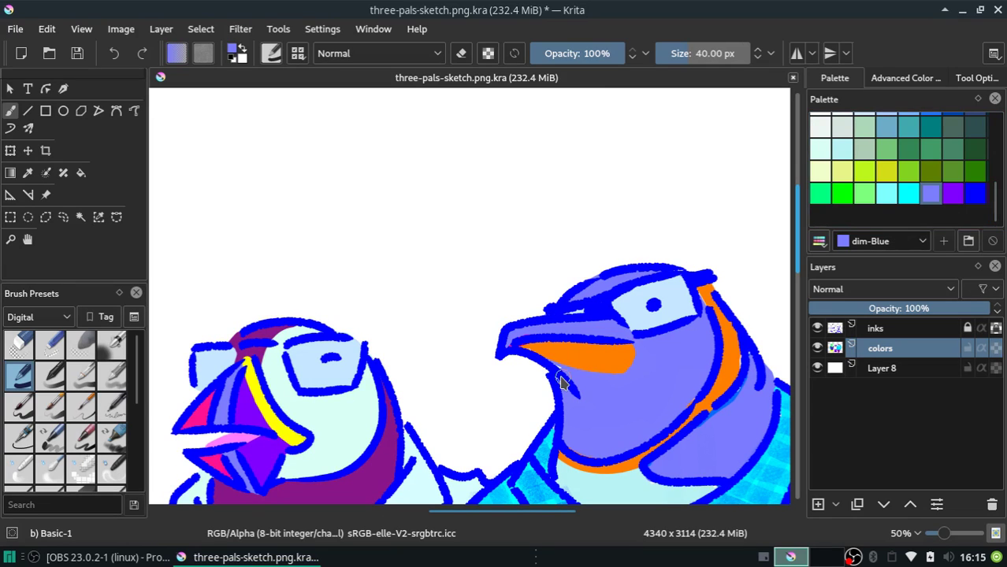
left_click_drag(555, 378, 669, 492)
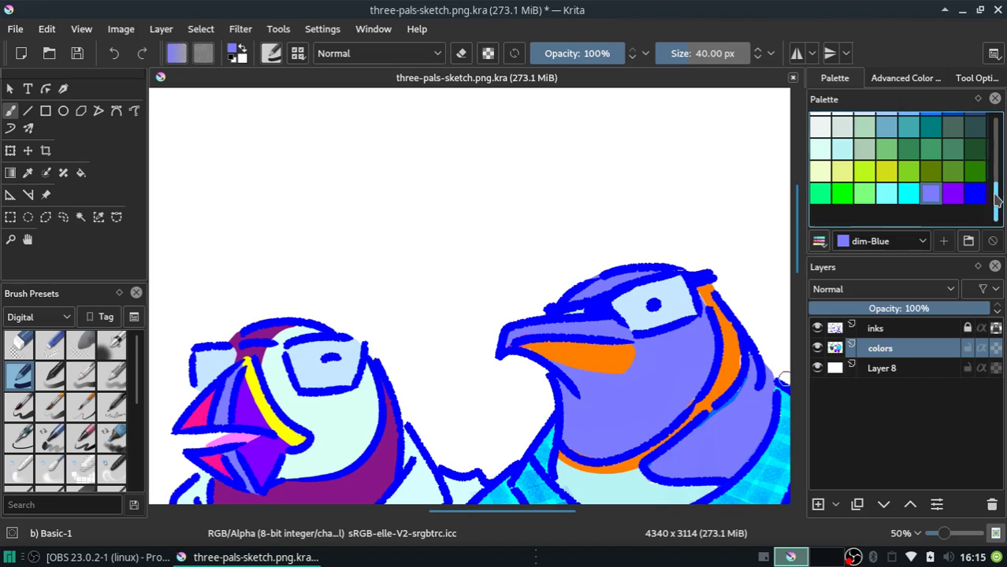
scroll(997, 174, "up", 5)
left_click(865, 167)
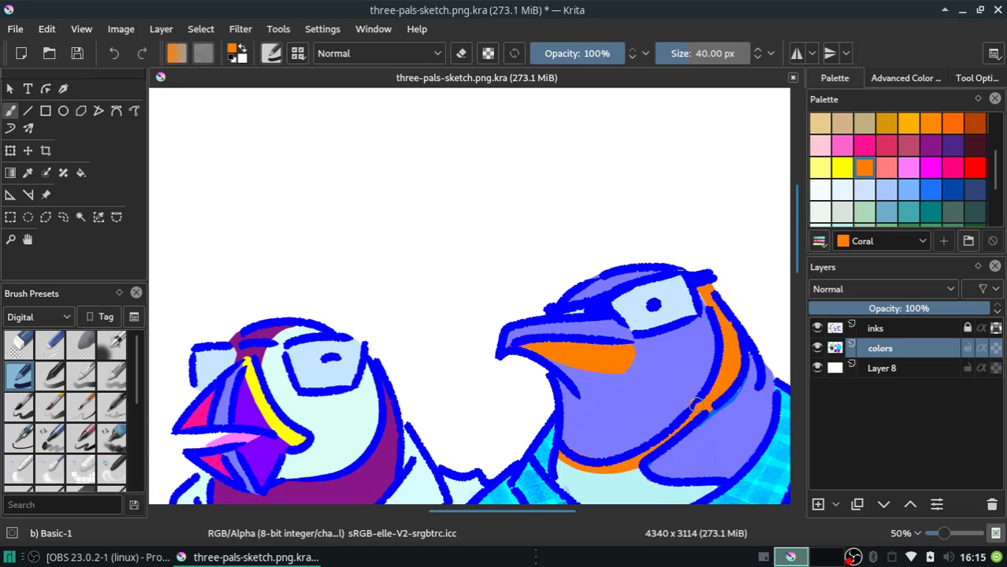
Reselect dim-Blue, test a stroke and undo it, then shrink the brush to 30 px
scroll(994, 196, "down", 2)
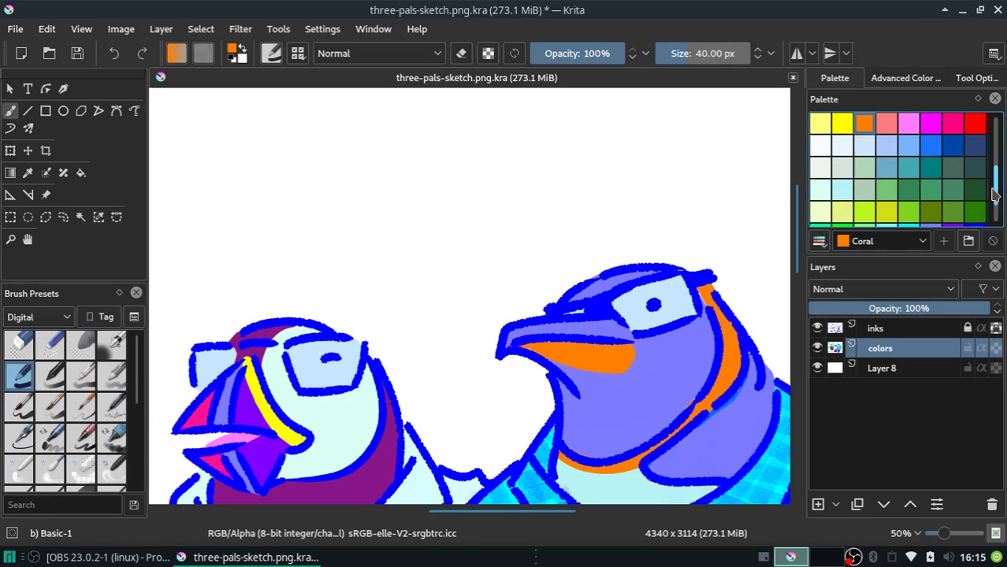
scroll(995, 195, "down", 2)
left_click(931, 196)
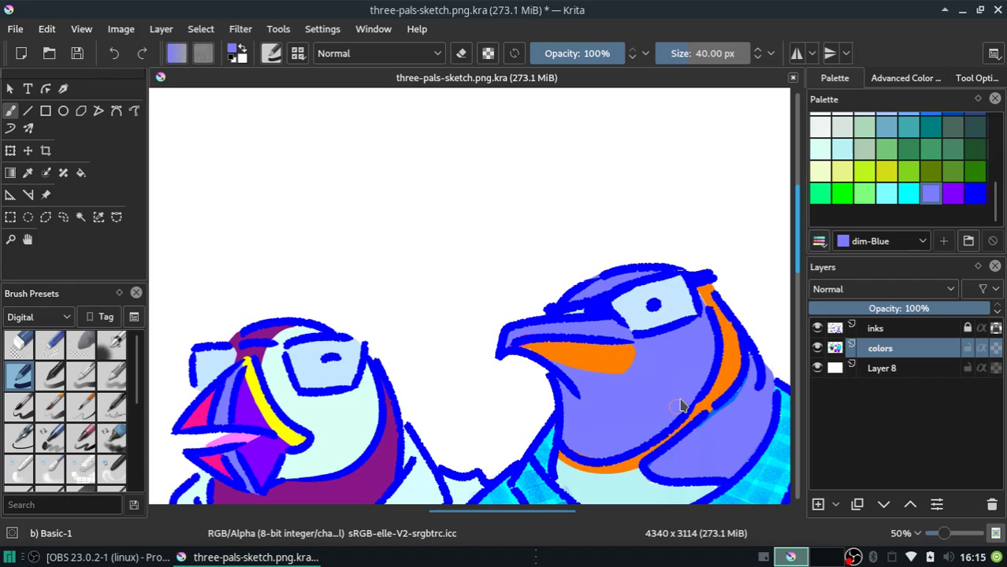
left_click_drag(679, 442, 708, 434)
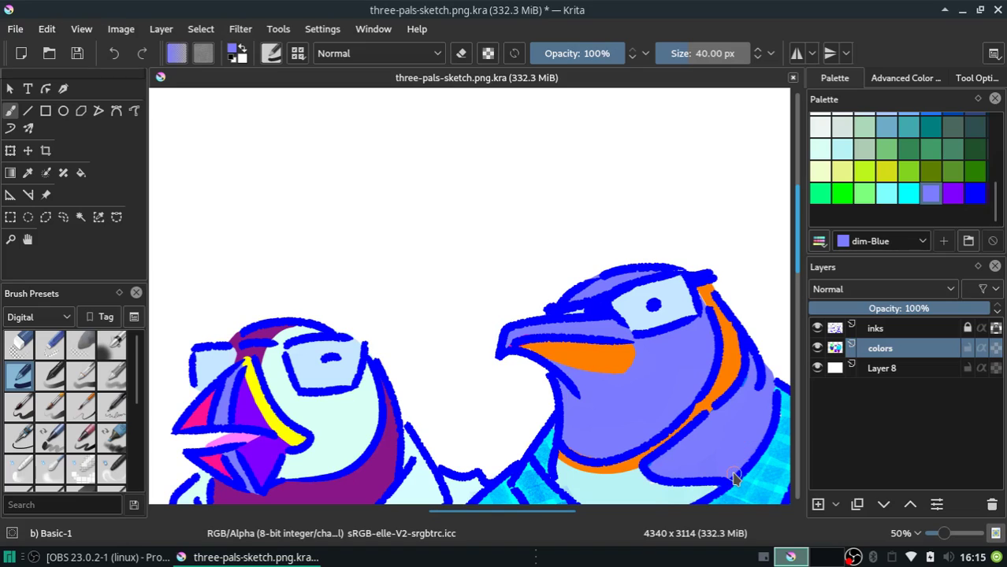
key("ctrl+z")
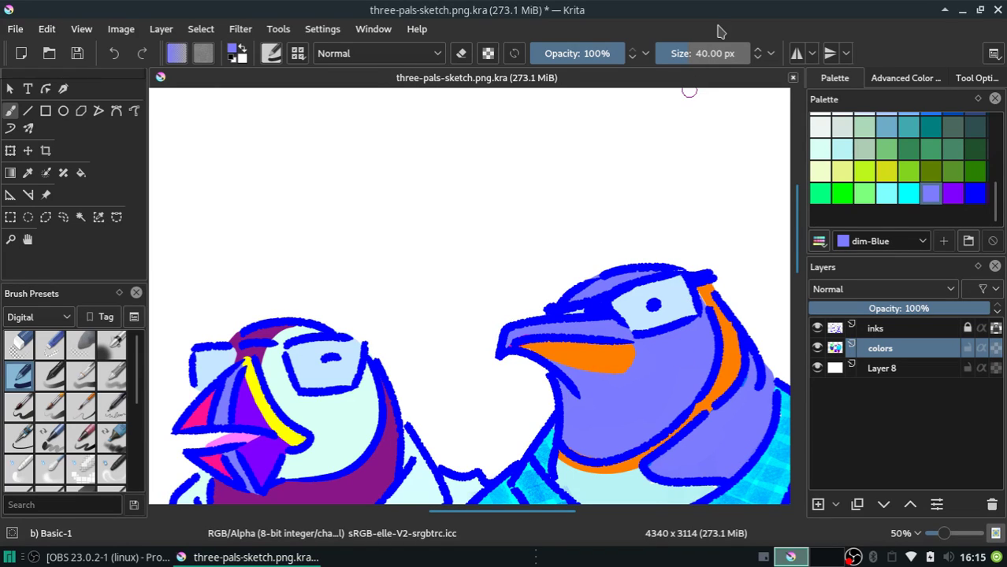
scroll(763, 52, "down", 6)
key("bracketleft")
Paint the penguin's glasses lens highlight over in light Diamond blue
left_click(841, 152)
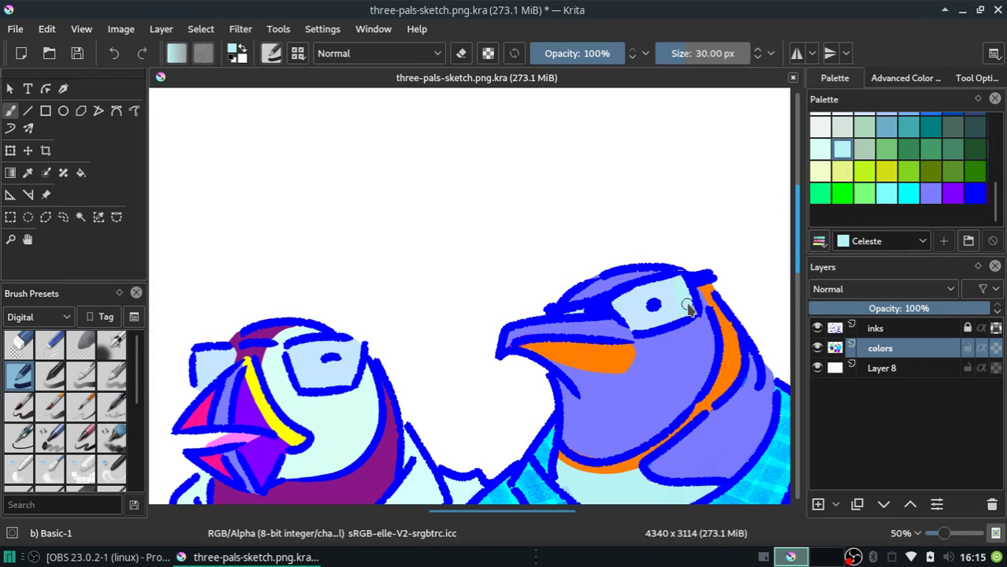
left_click(819, 150)
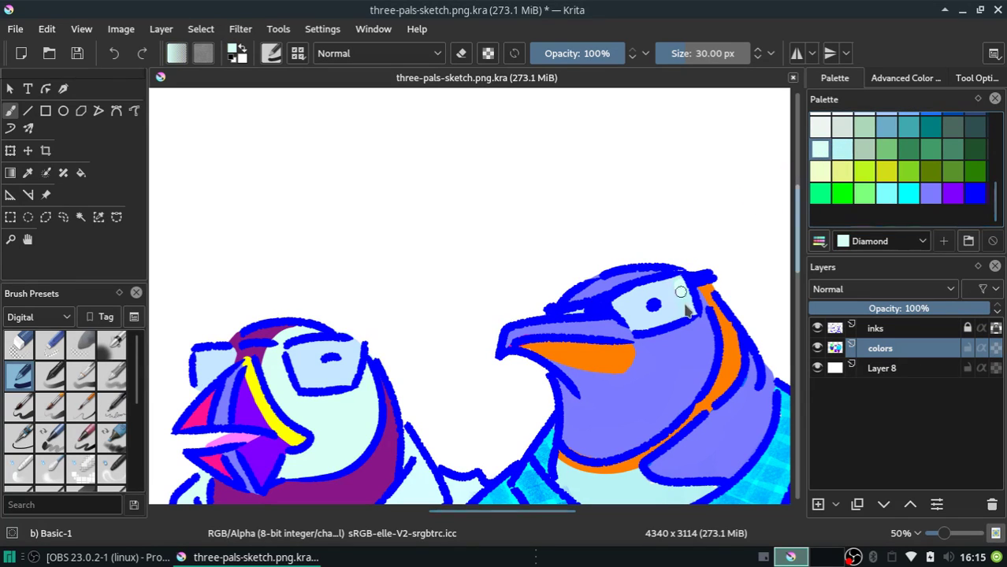
left_click_drag(684, 307, 676, 290)
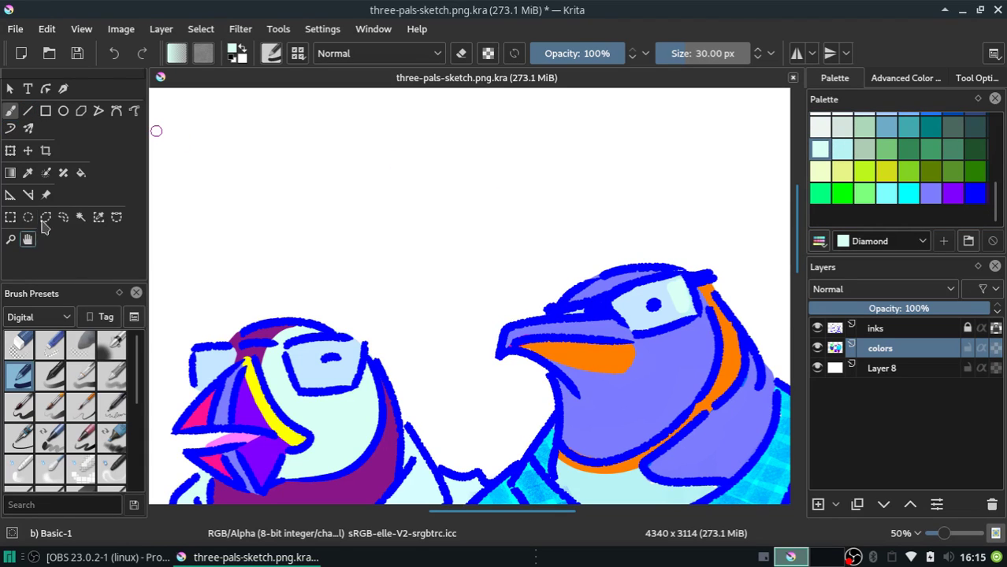
left_click(29, 174)
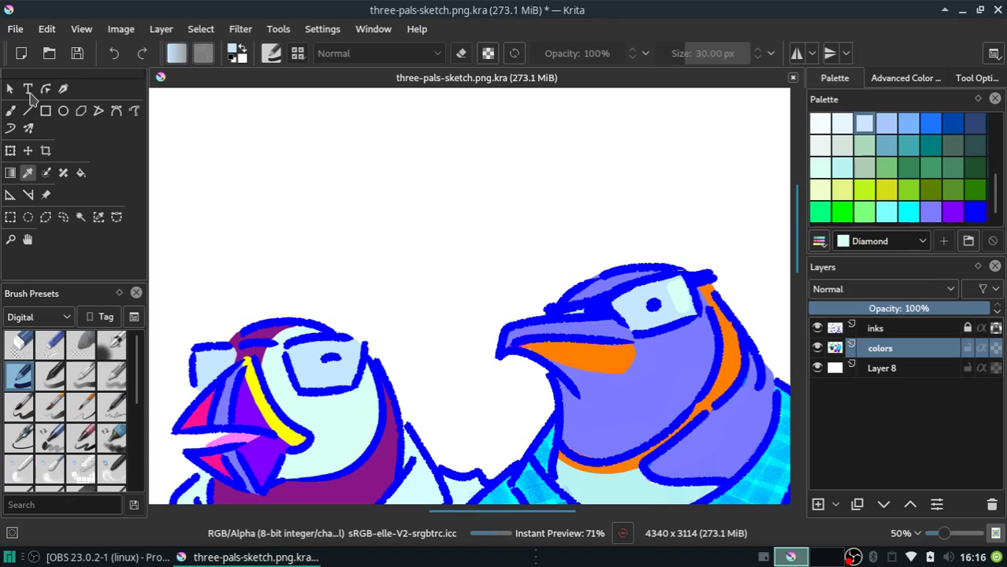
left_click(11, 111)
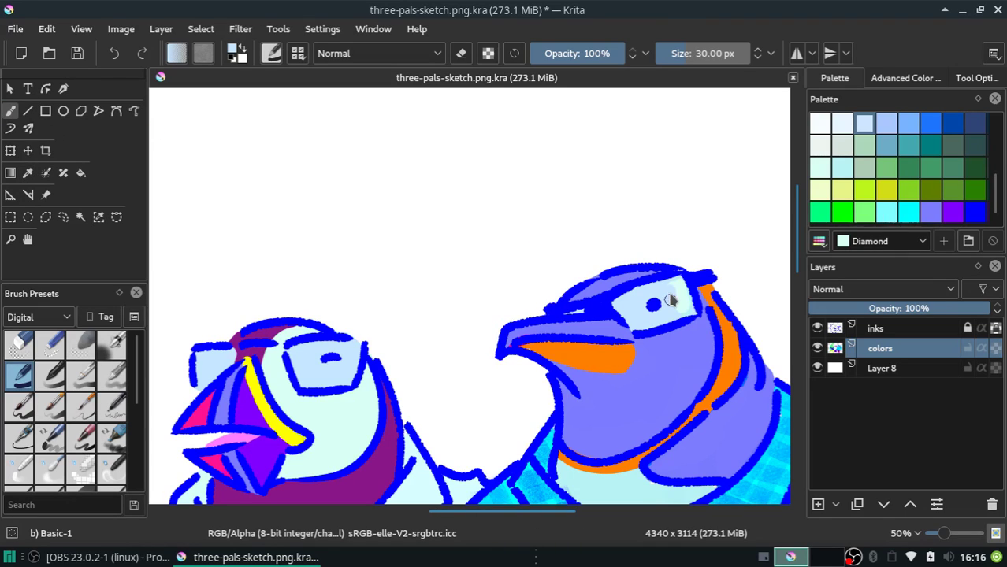
left_click_drag(679, 290, 689, 309)
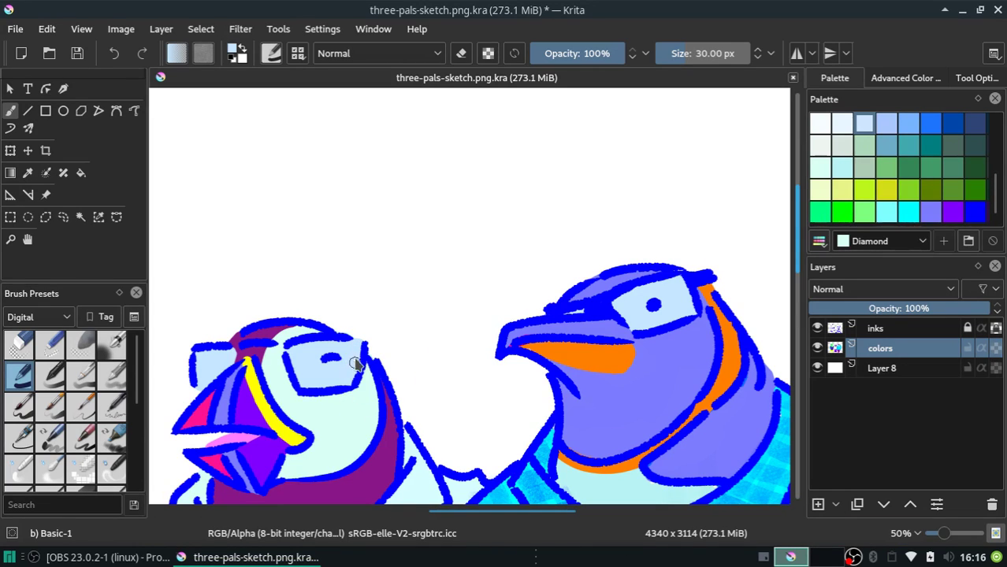
Make a final adjustment and choose Purple as the painting colour
left_click_drag(798, 260, 802, 298)
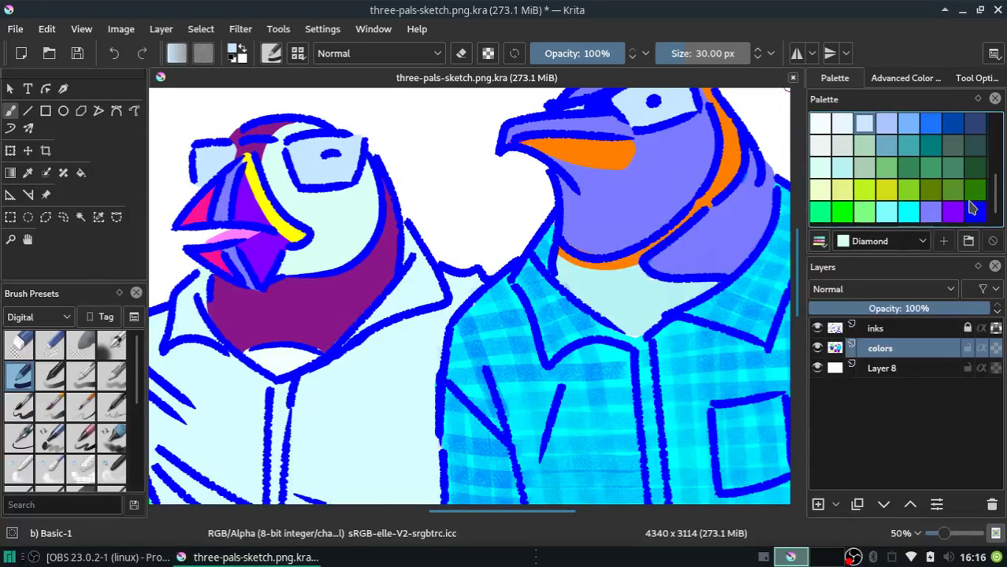
left_click_drag(996, 201, 997, 161)
left_click(931, 167)
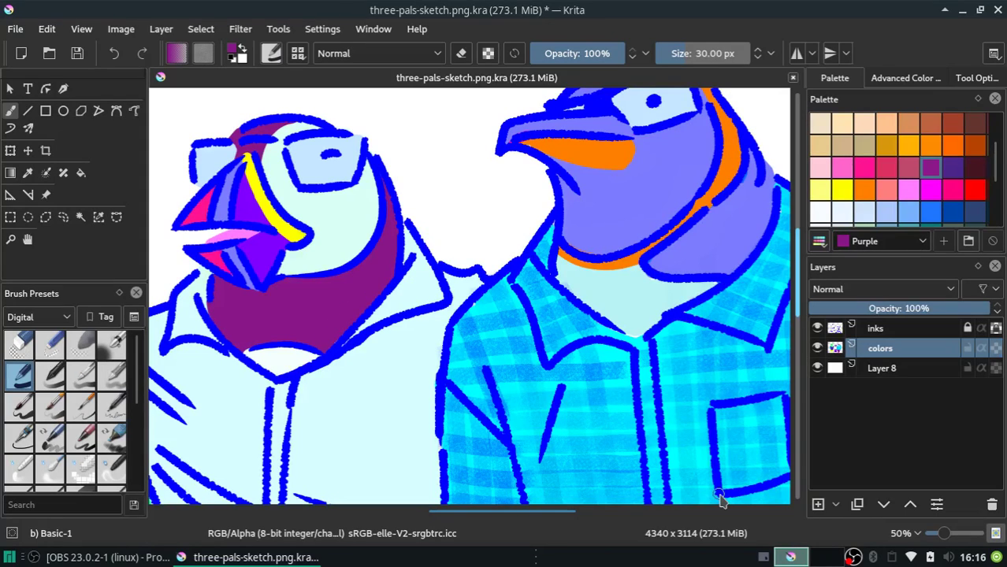
left_click(898, 533)
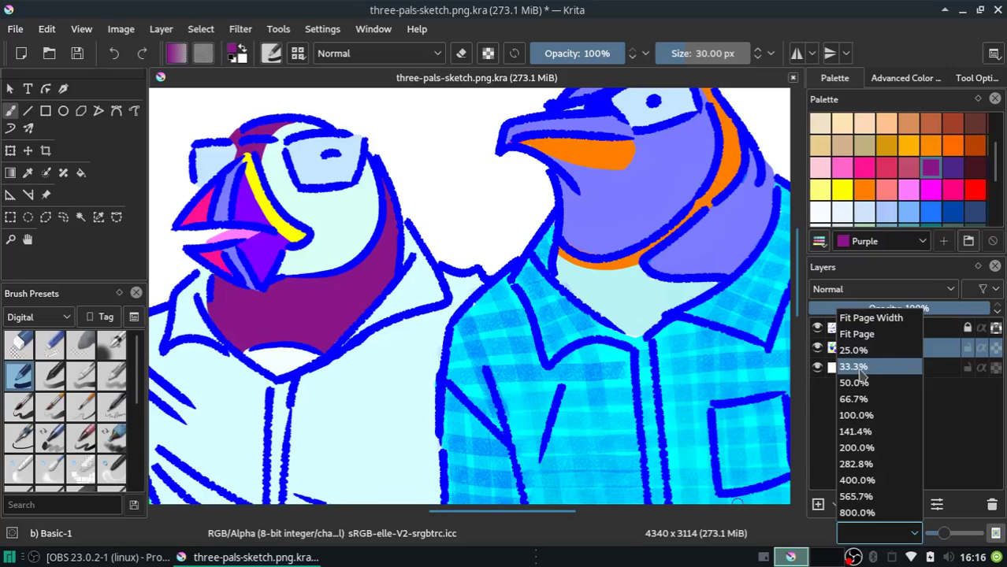
Zoom out to 33.3%, then fit the whole page width in view
left_click(859, 367)
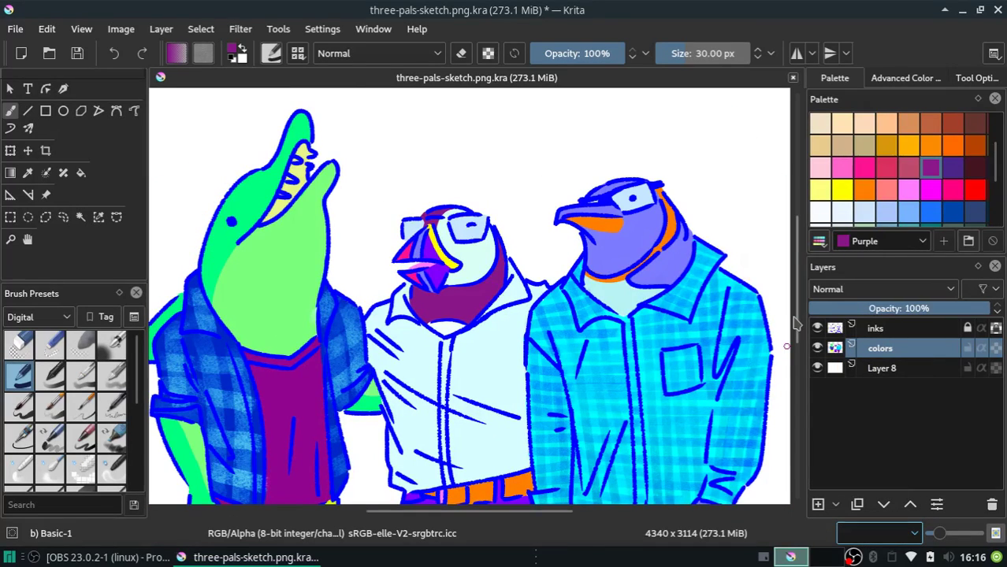
mouse_move(796, 323)
left_mouse_down()
mouse_move(803, 352)
mouse_move(802, 331)
left_mouse_up()
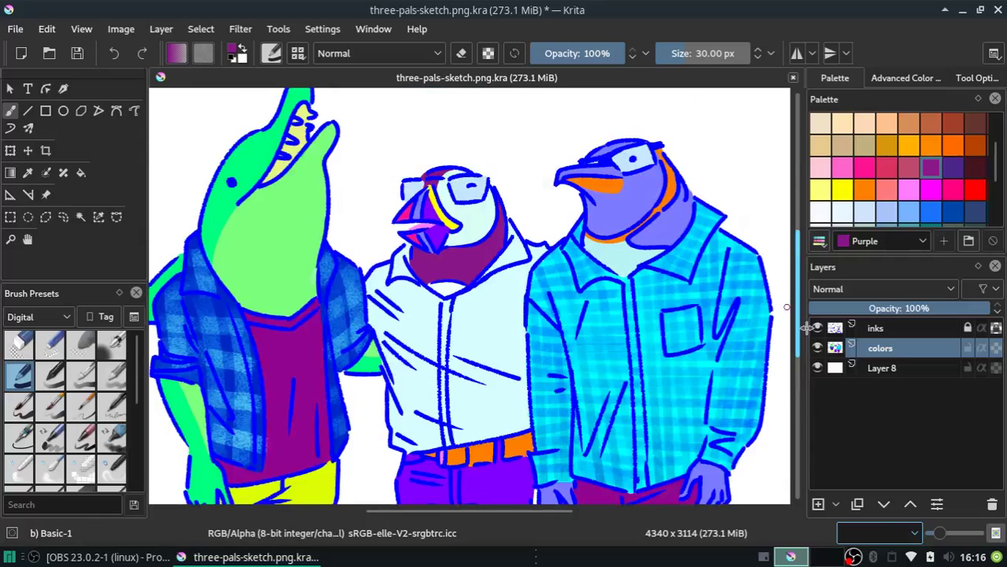
left_click(913, 533)
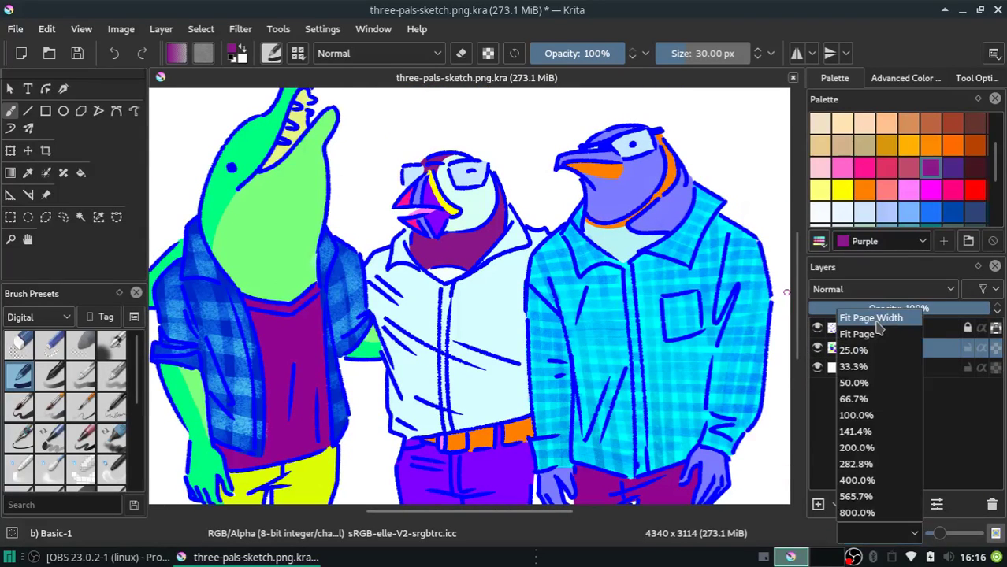
left_click(876, 321)
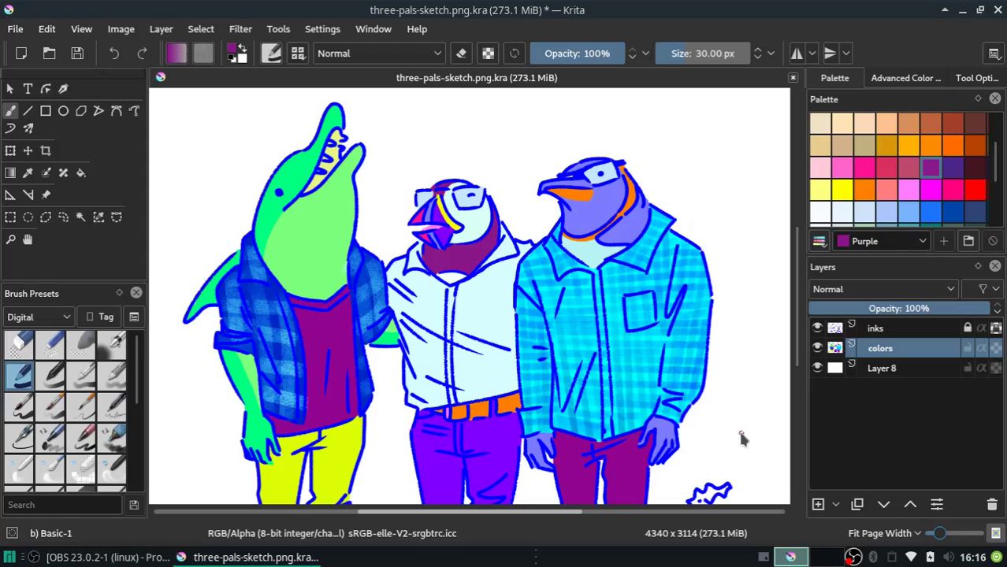
Save the document and bring up the HSV Adjustment filter
key("ctrl+s")
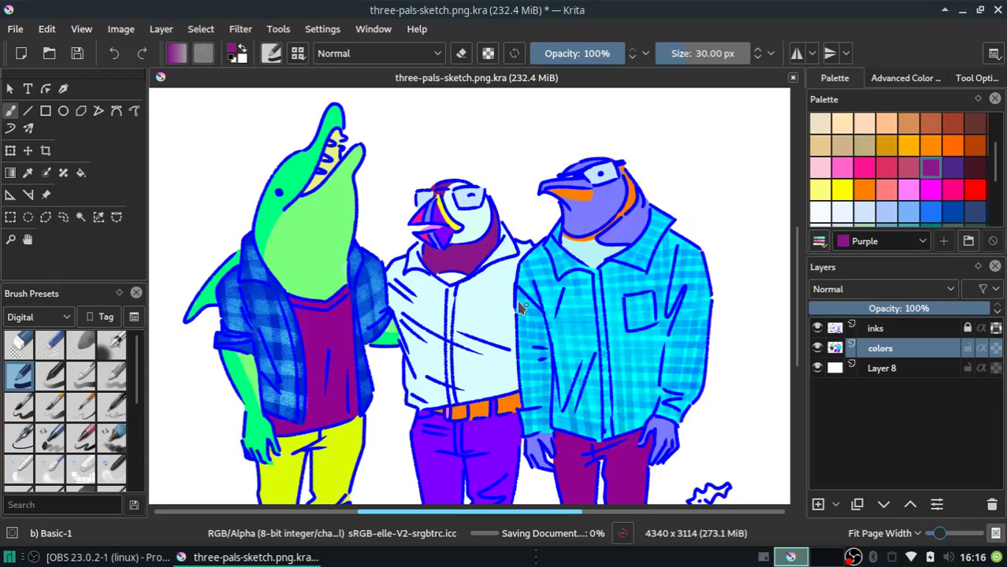
left_click(239, 30)
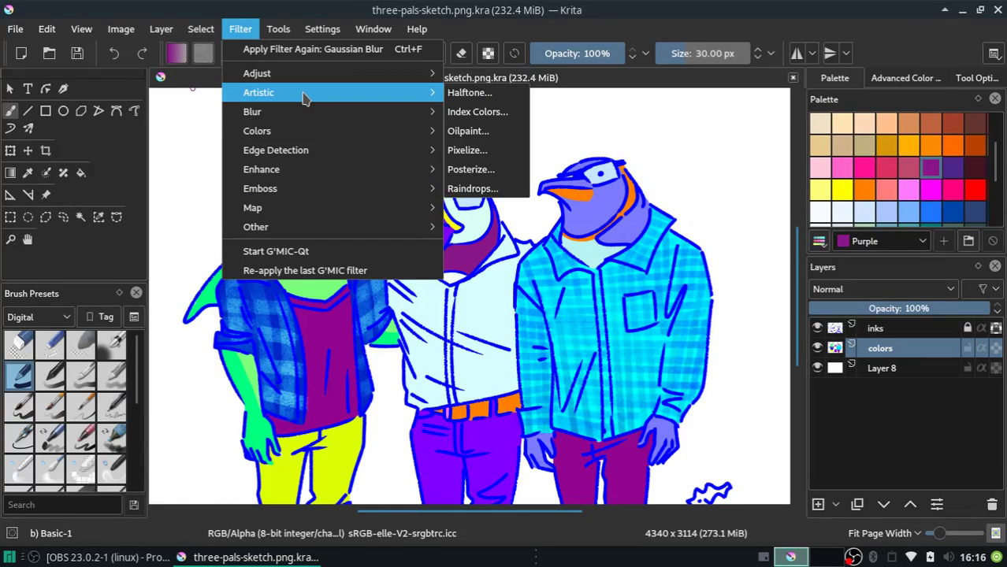
mouse_move(257, 73)
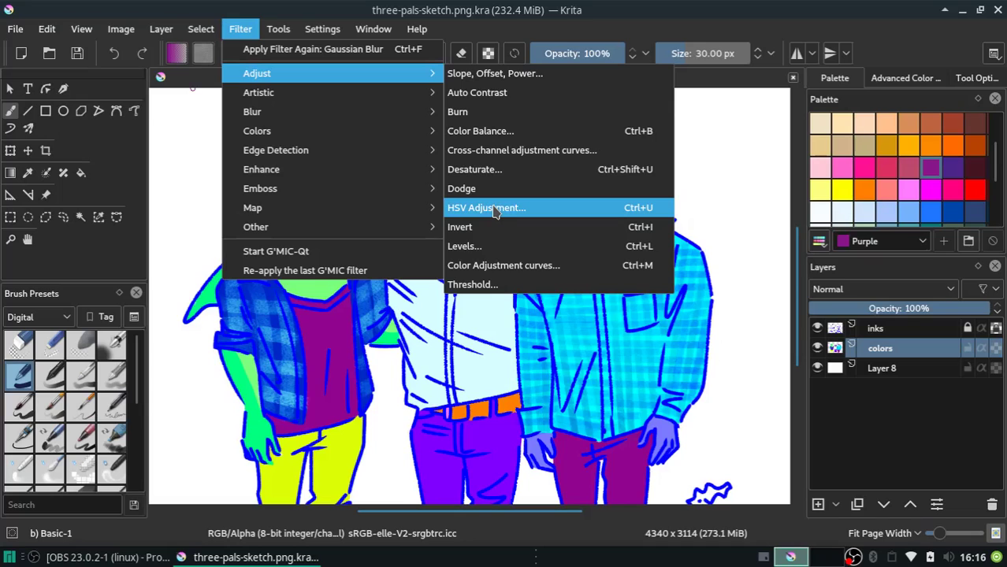
left_click(495, 208)
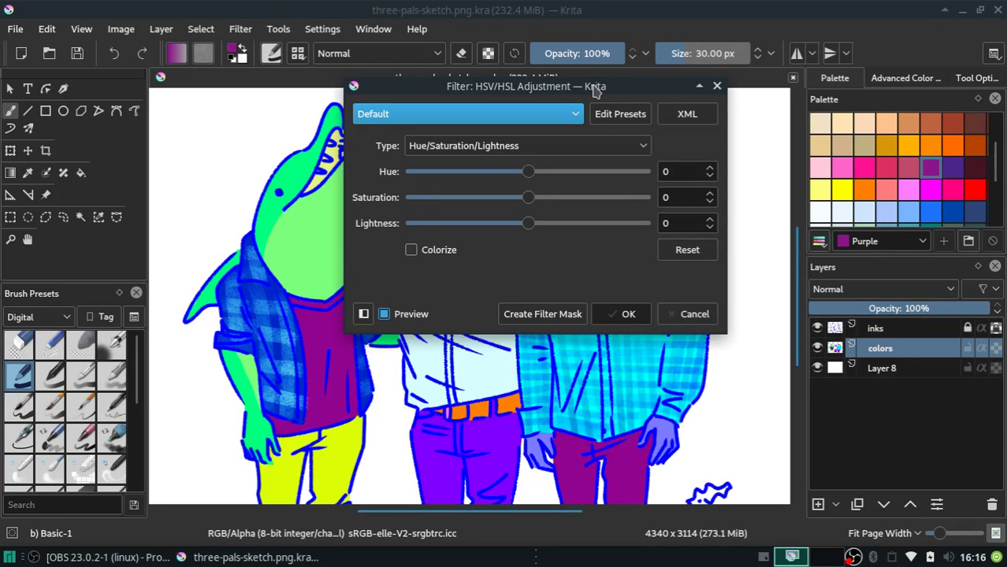
Preview a hue shift in the HSV/HSL dialog, then cancel it to keep the original colours
mouse_move(602, 85)
left_mouse_down()
mouse_move(618, 71)
mouse_move(908, 32)
mouse_move(868, 20)
mouse_move(868, 10)
left_mouse_up()
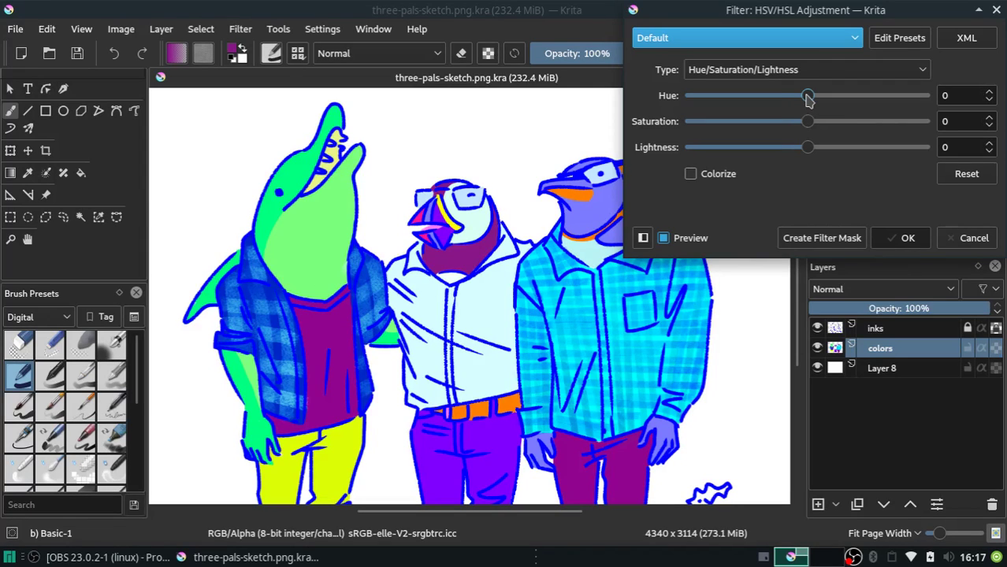
left_click_drag(807, 98, 756, 107)
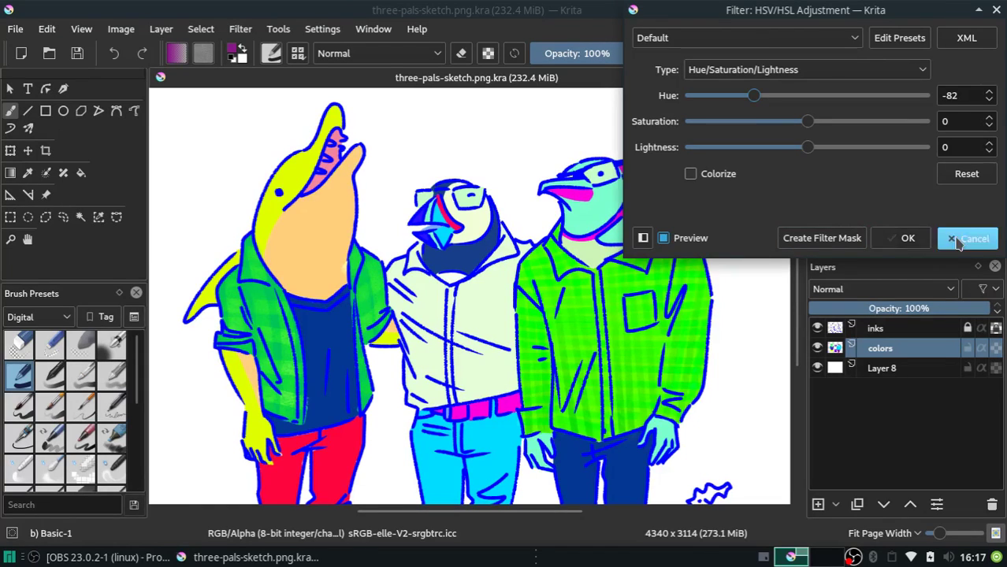
left_click(969, 238)
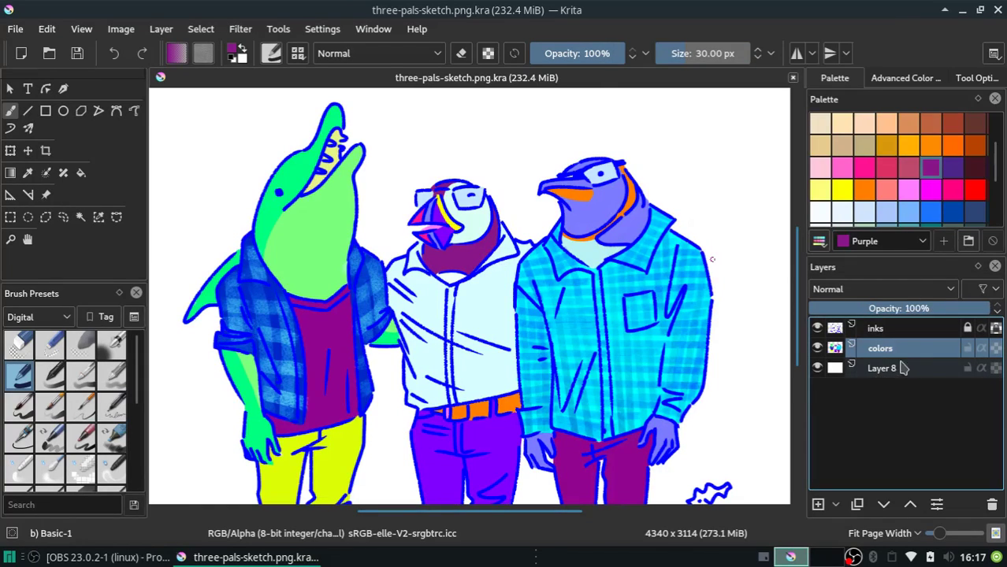
right_click(900, 363)
Make two duplicates of the colors layer
left_click(847, 483)
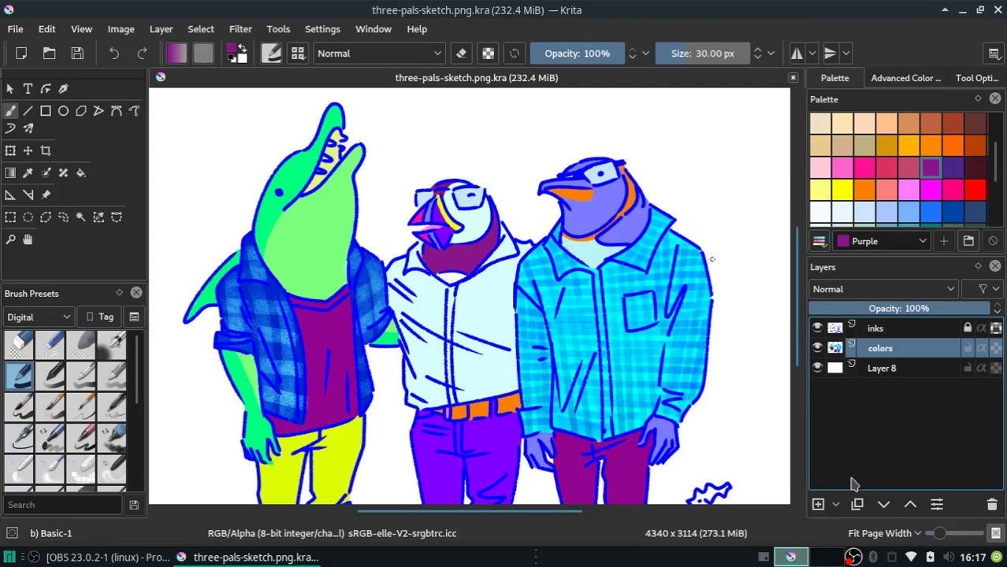
left_click(858, 506)
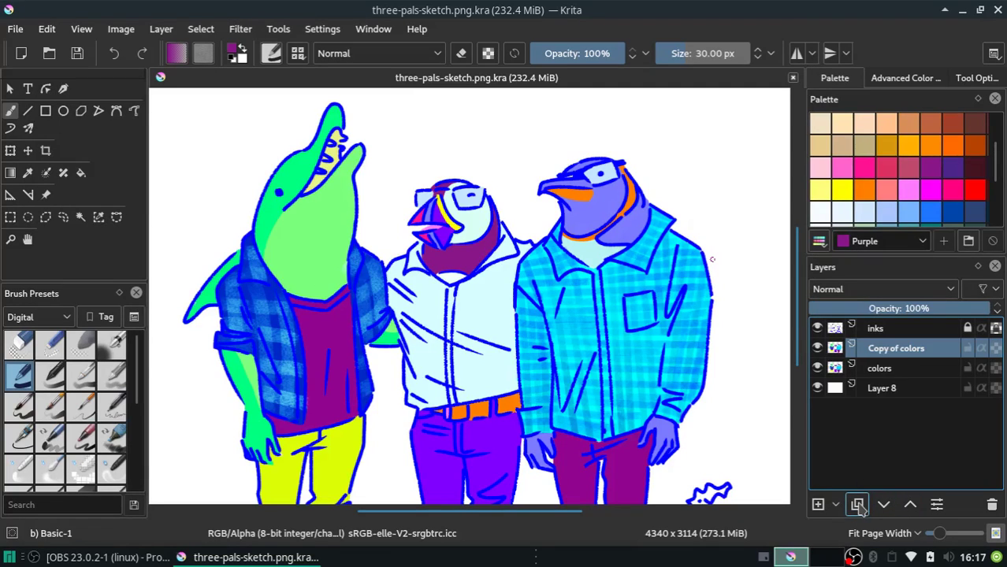
left_click(858, 507)
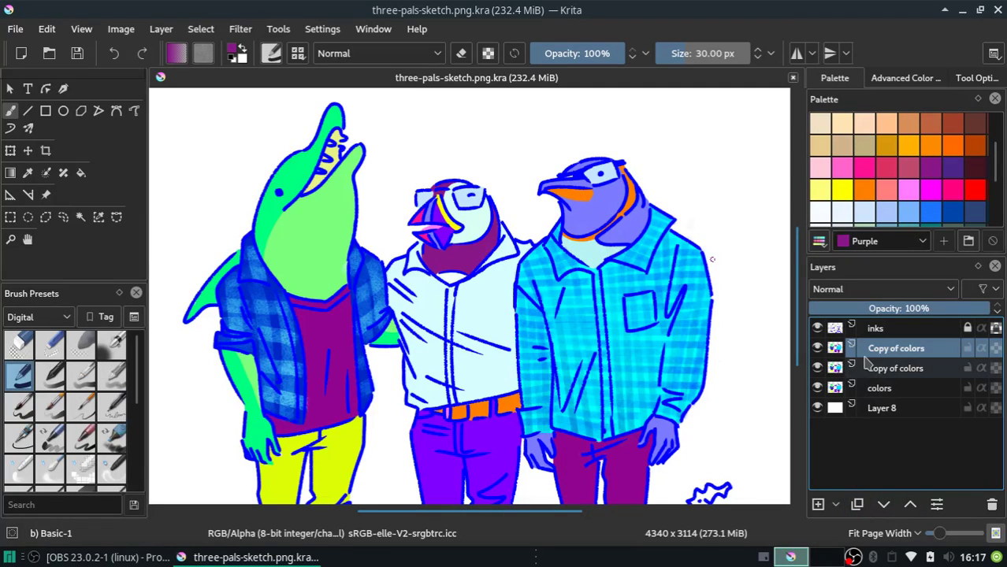
Apply HSV Adjustment with hue -75 and lightness 10 to the top copy
left_click(240, 29)
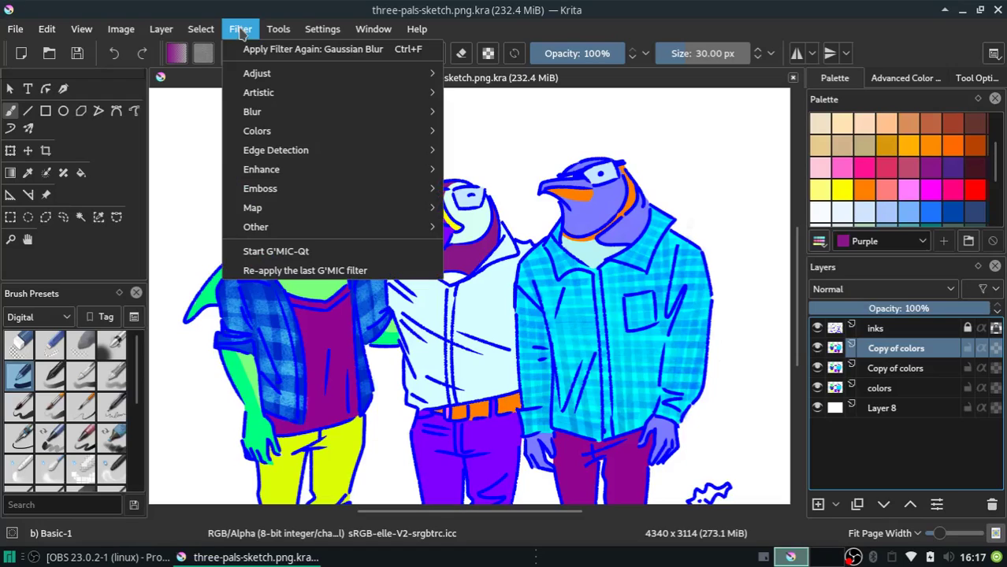
left_click(240, 29)
left_click(240, 29)
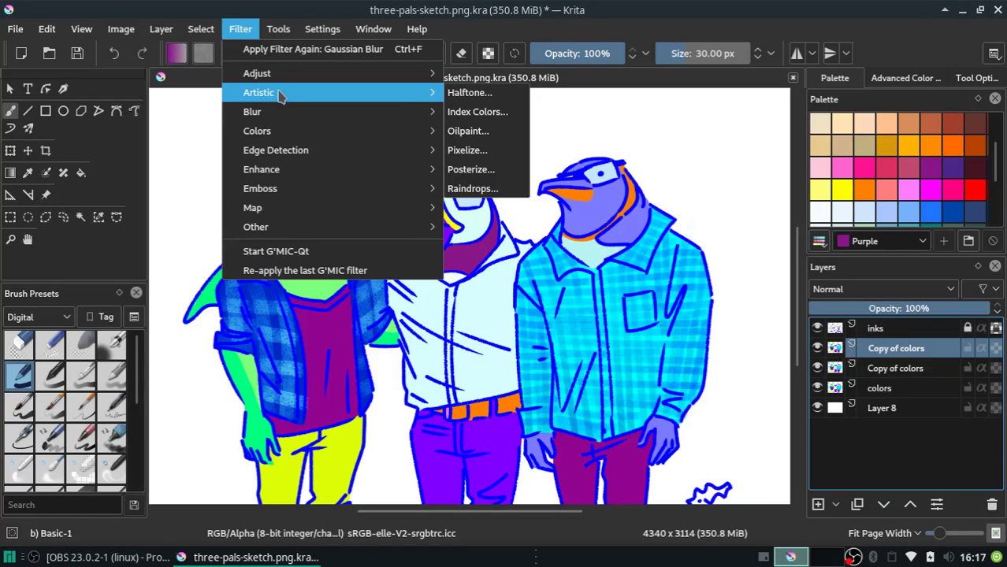
left_click(476, 209)
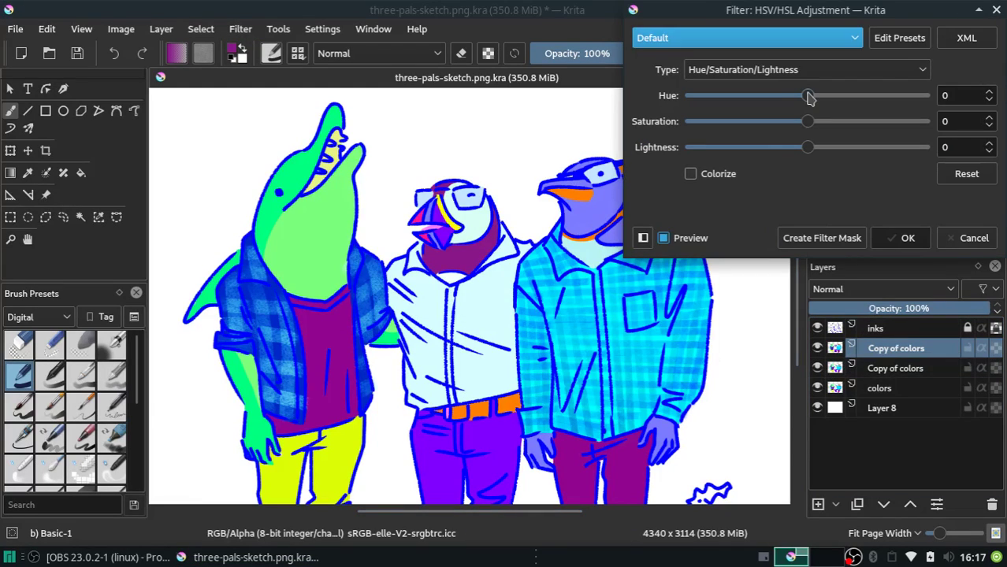
left_click_drag(810, 97, 753, 109)
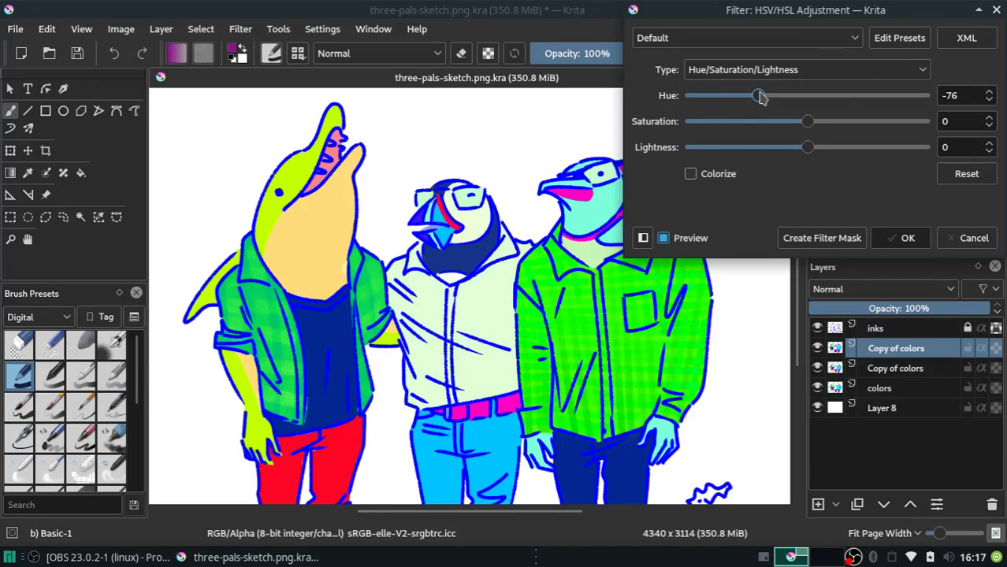
left_click(989, 94)
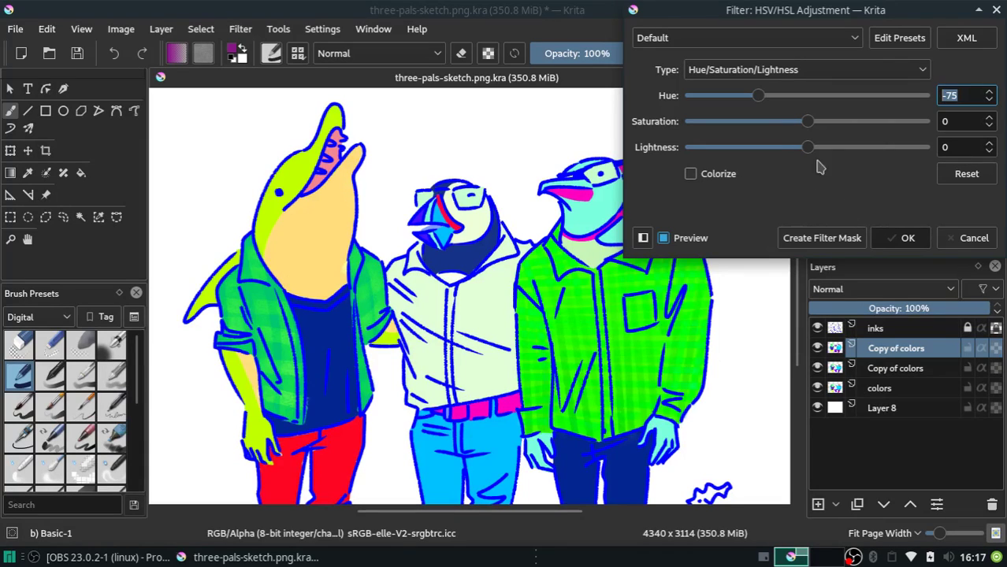
scroll(991, 145, "up", 4)
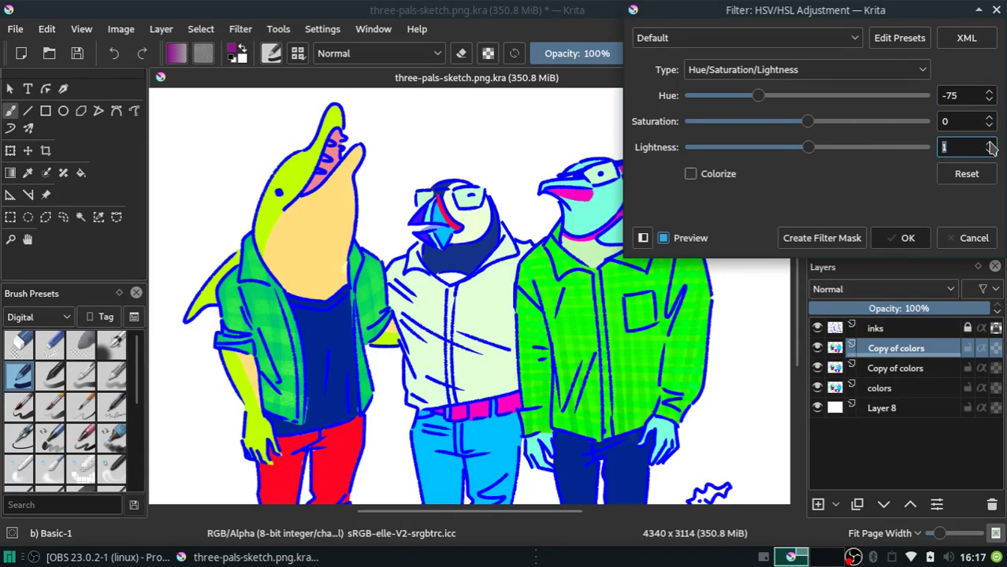
scroll(991, 147, "up", 3)
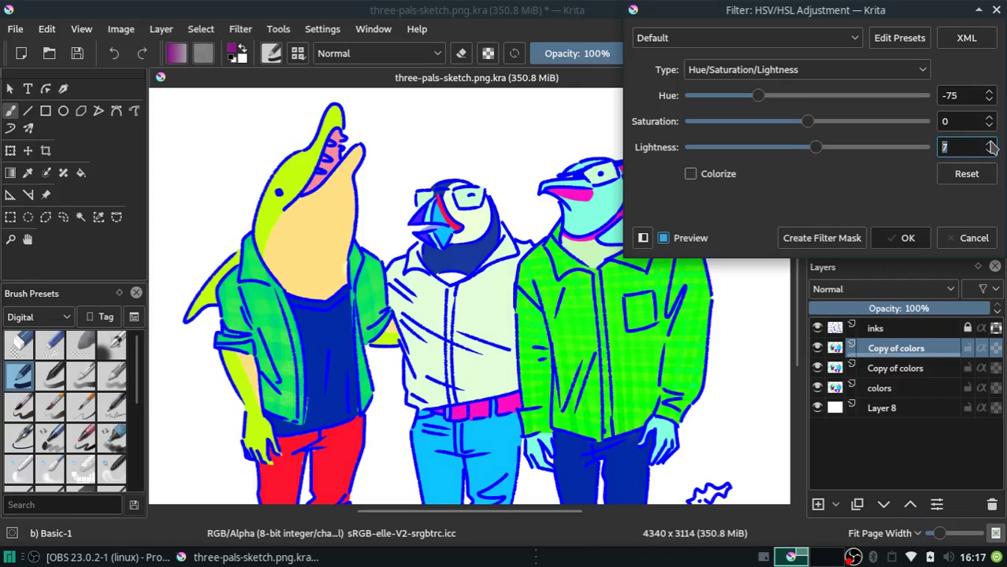
scroll(991, 147, "up", 3)
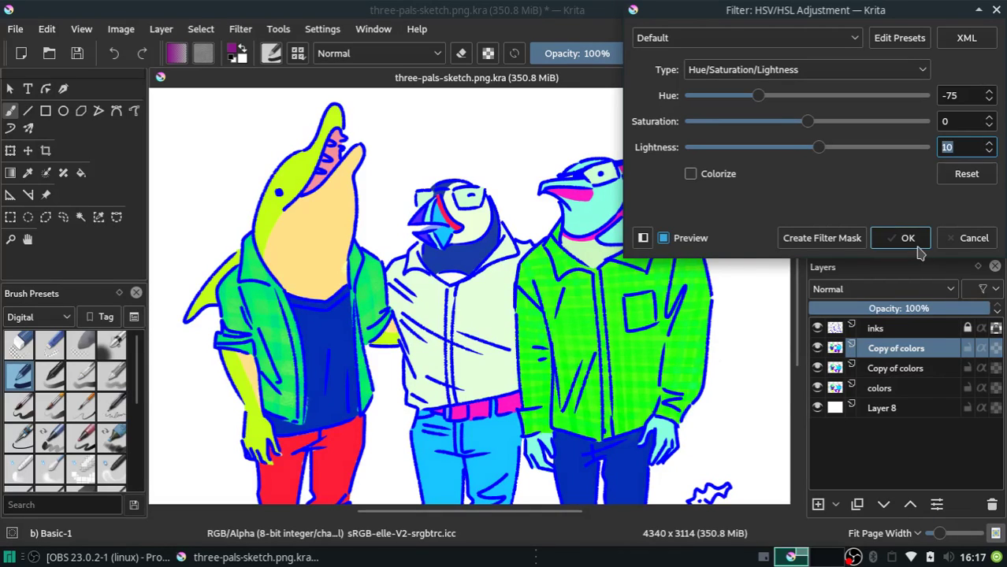
left_click(914, 242)
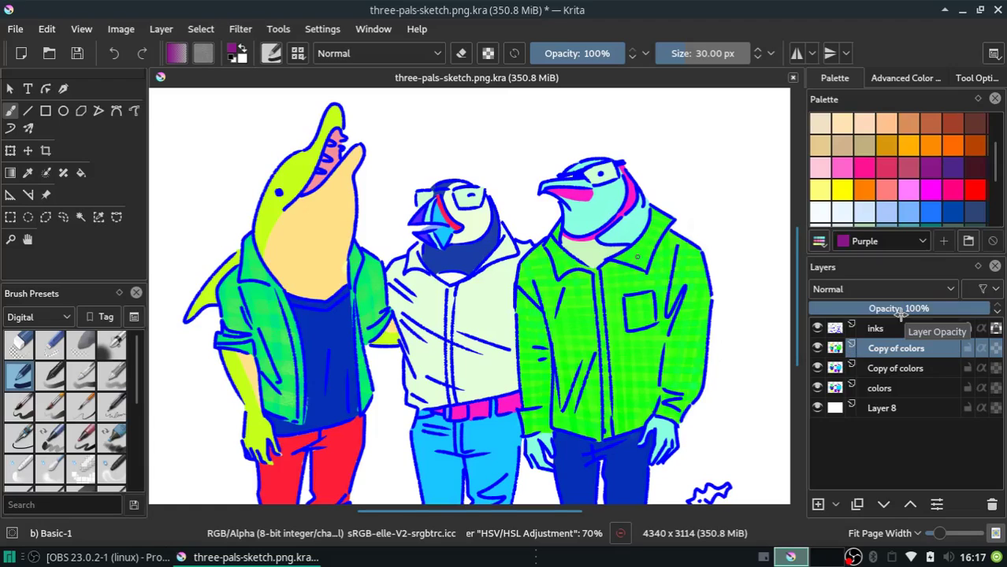
Rename the top copy 'puffin', hide it, and select the other Copy of colors layer
double_click(937, 348)
type("puffin")
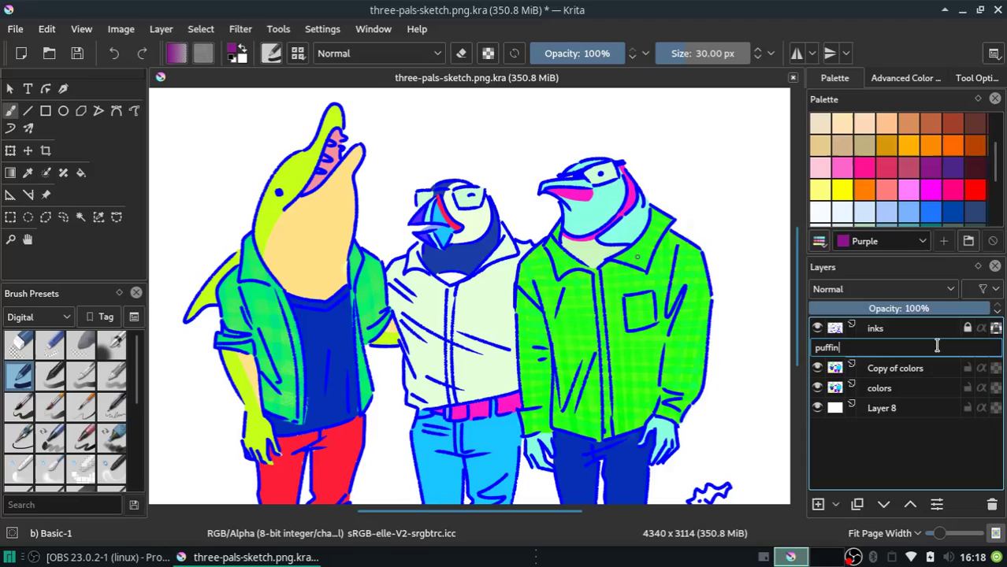
key("Return")
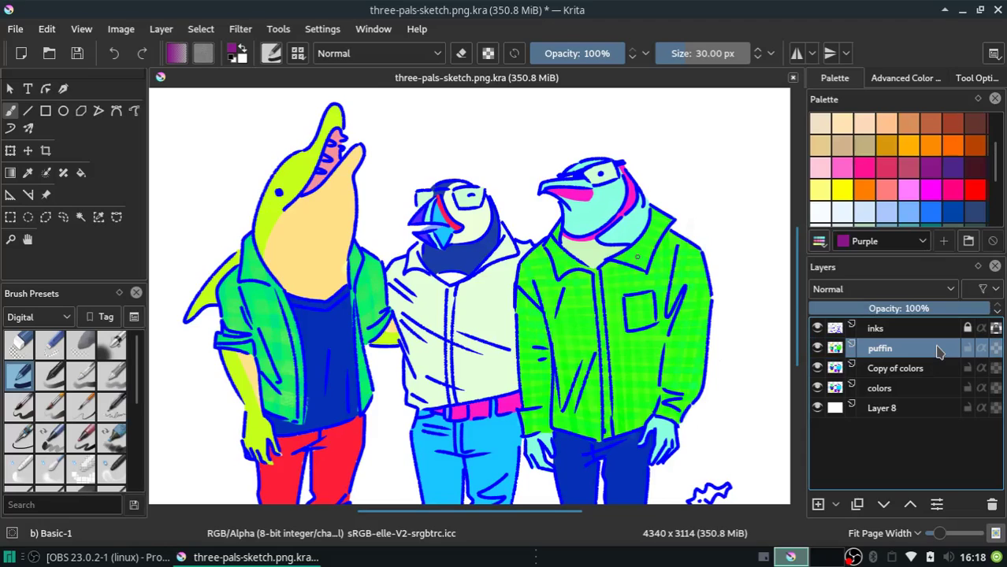
left_click(817, 347)
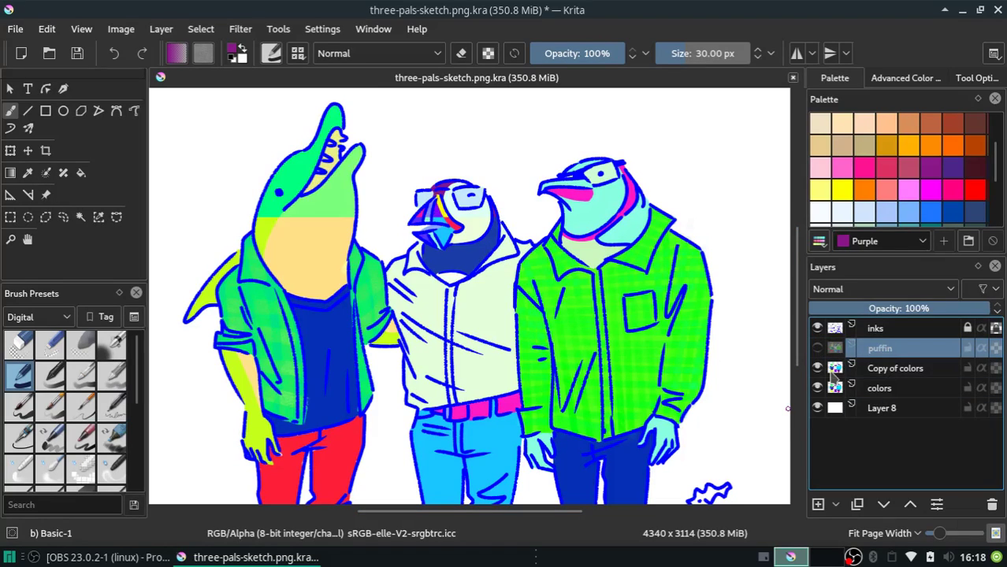
left_click(906, 368)
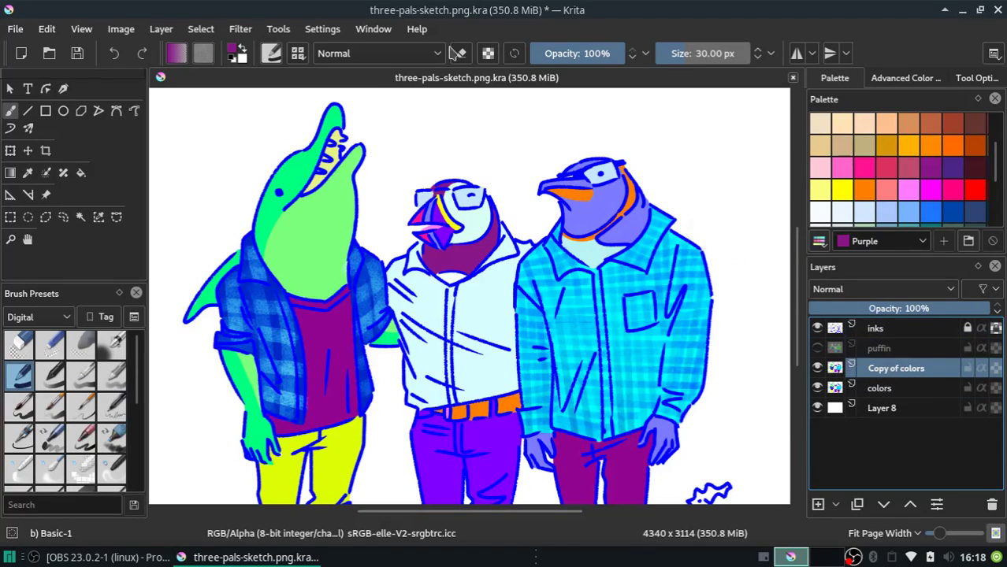
Apply HSV Adjustment to Copy of colors with hue -180 and saturation 25
left_click(207, 30)
mouse_move(240, 29)
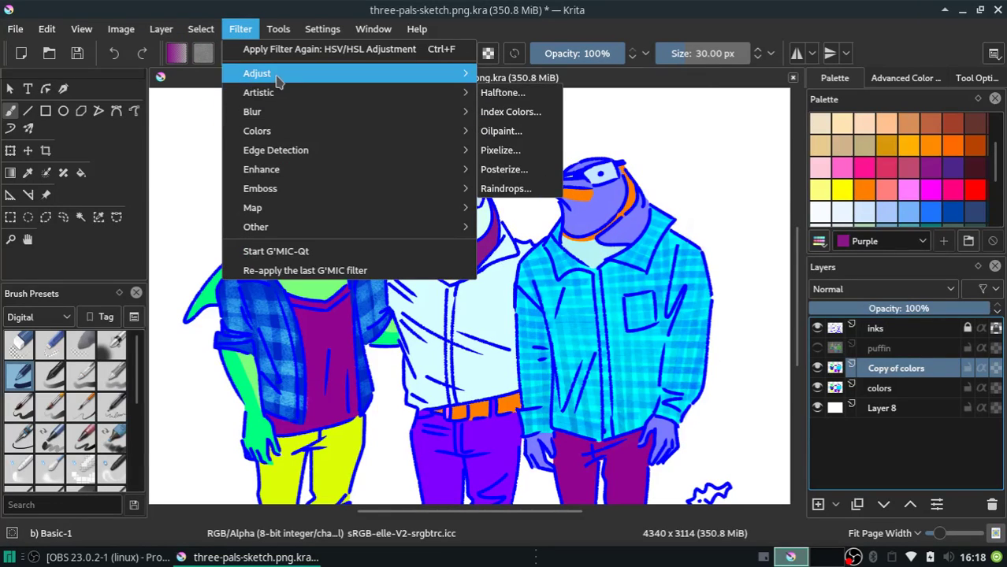
left_click(520, 207)
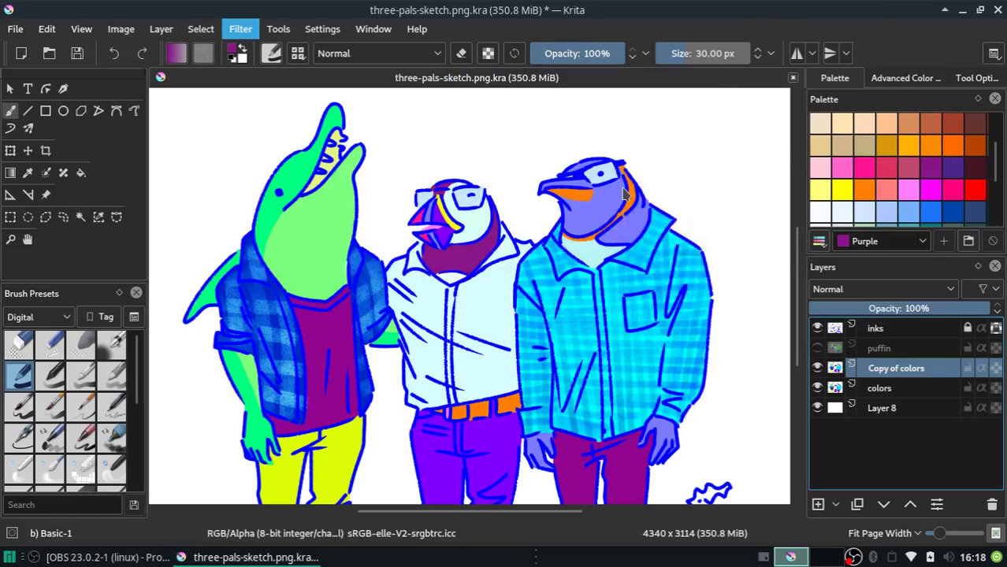
left_click(840, 95)
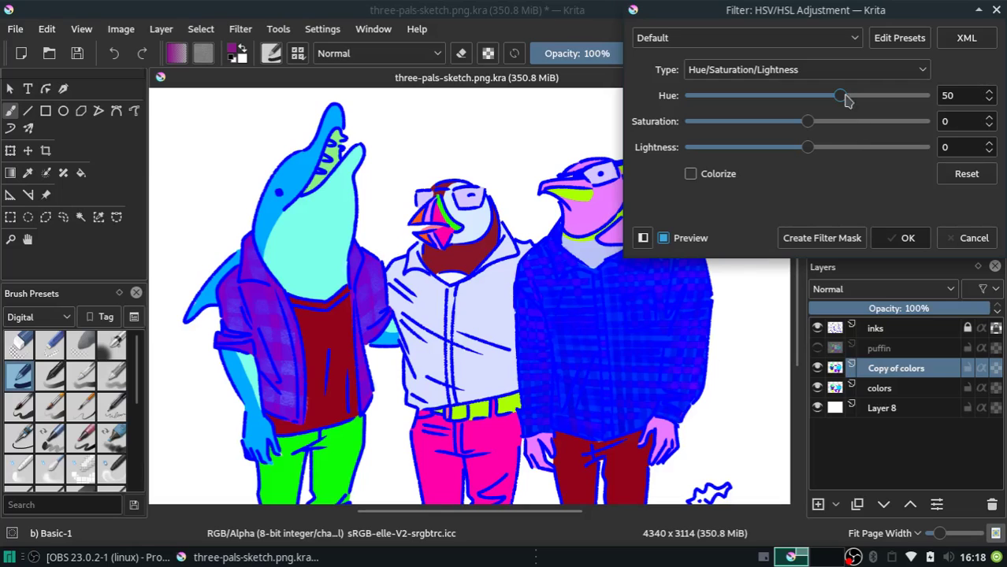
left_click_drag(845, 97, 867, 98)
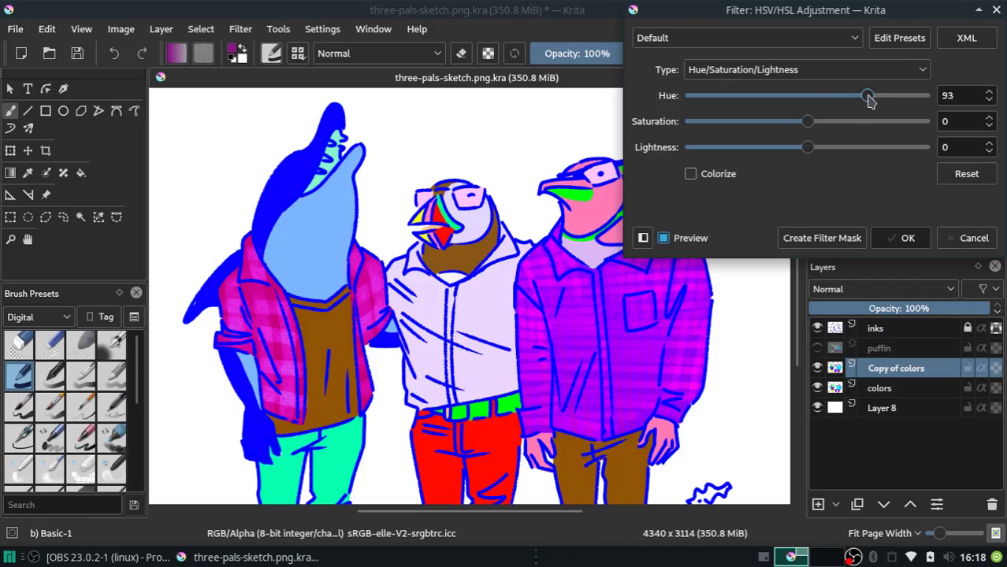
mouse_move(869, 98)
left_mouse_down()
mouse_move(926, 105)
mouse_move(690, 97)
left_mouse_up()
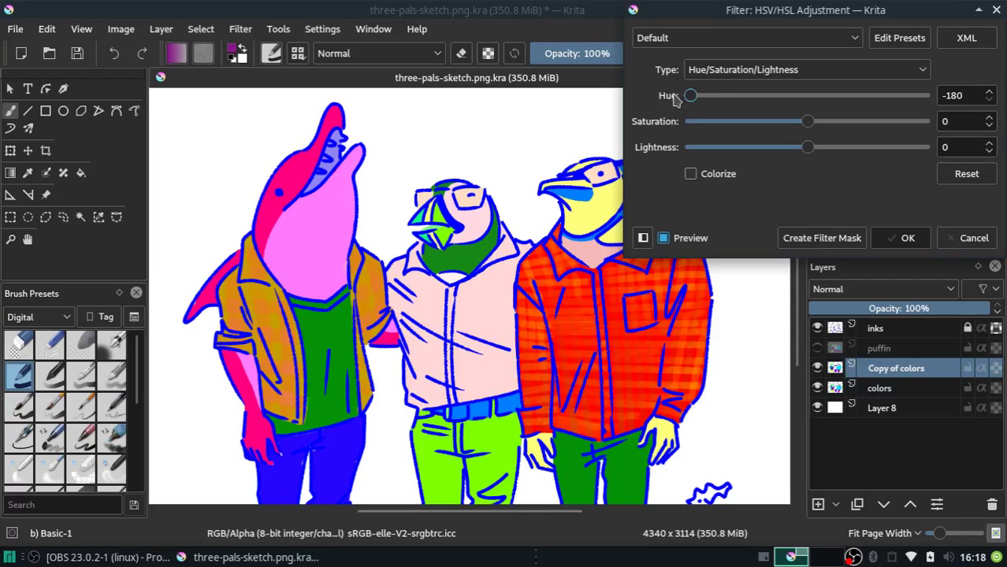
left_click(965, 124)
double_click(955, 122)
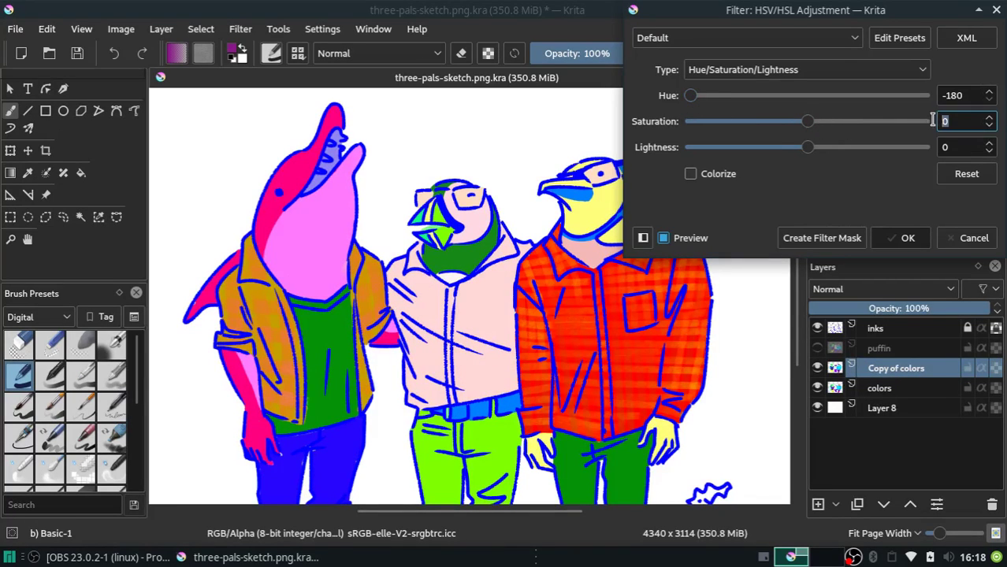
type("25")
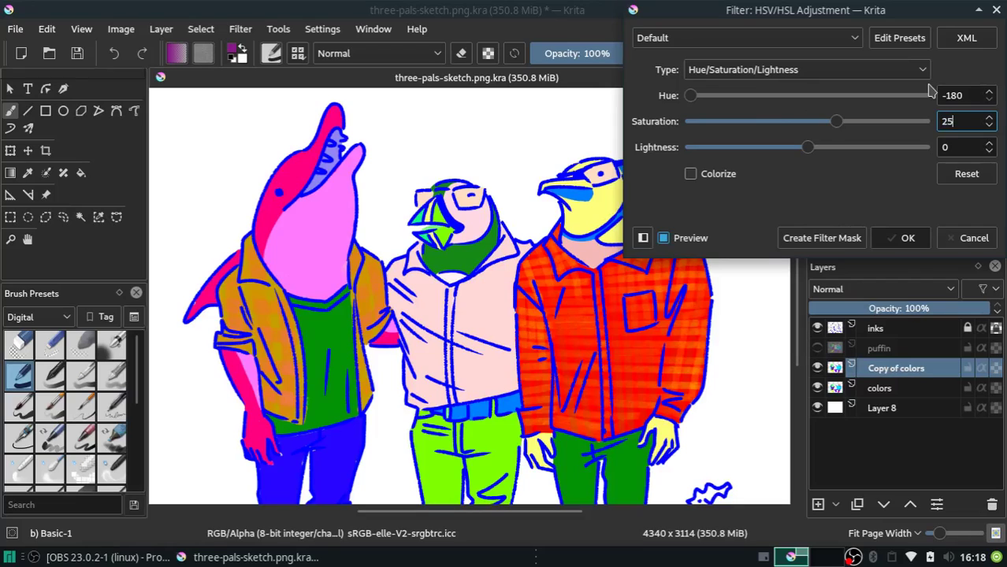
key("Return")
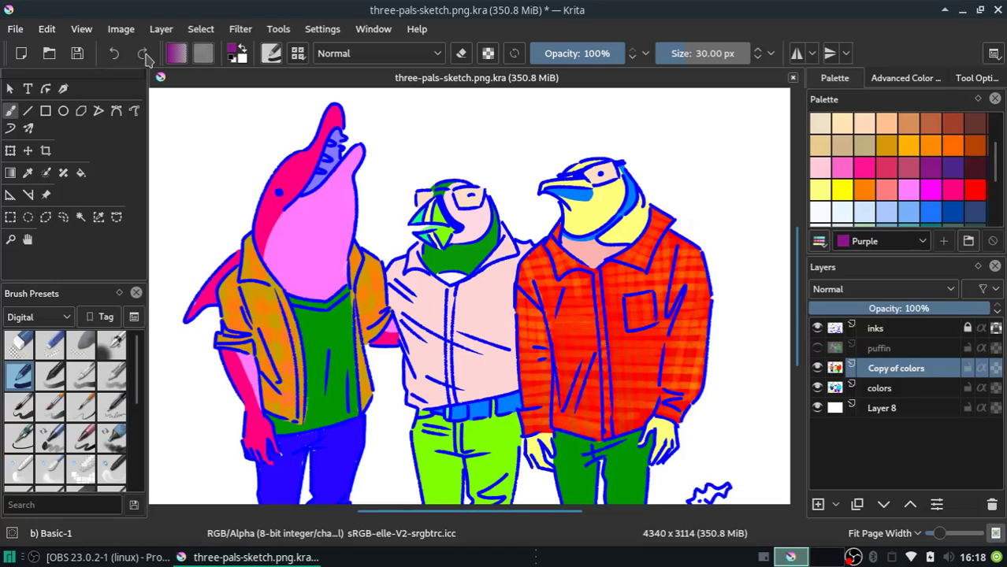
Undo the -180 recolour and reopen HSV Adjustment with saturation 25, lightness 10
left_click(46, 32)
left_click(50, 46)
left_click(240, 31)
mouse_move(257, 74)
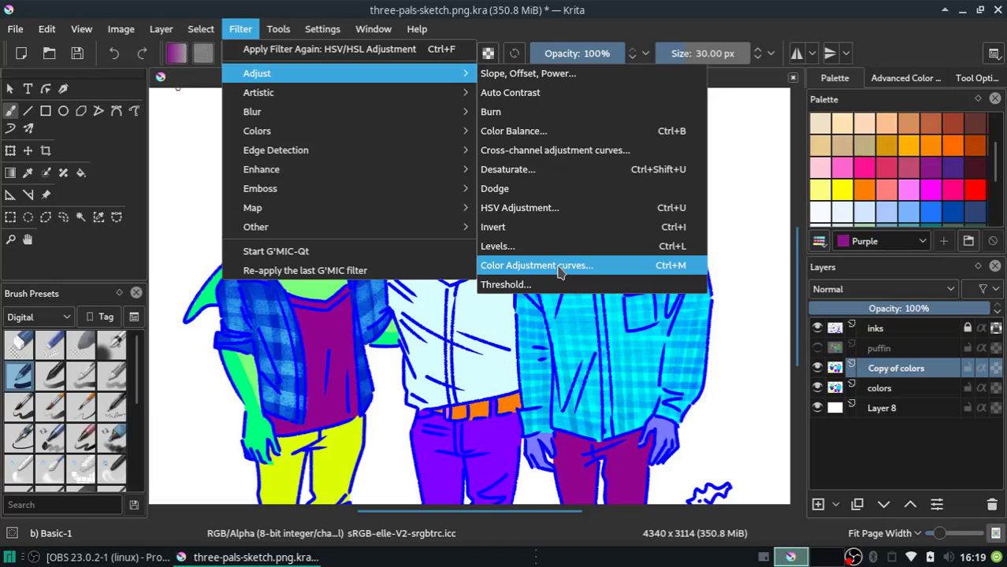
left_click(573, 207)
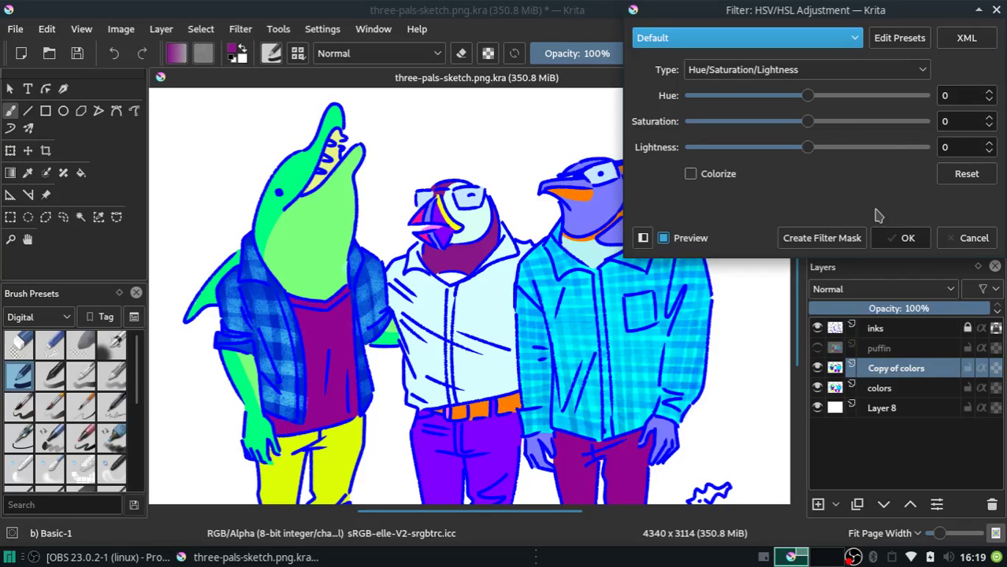
double_click(946, 122)
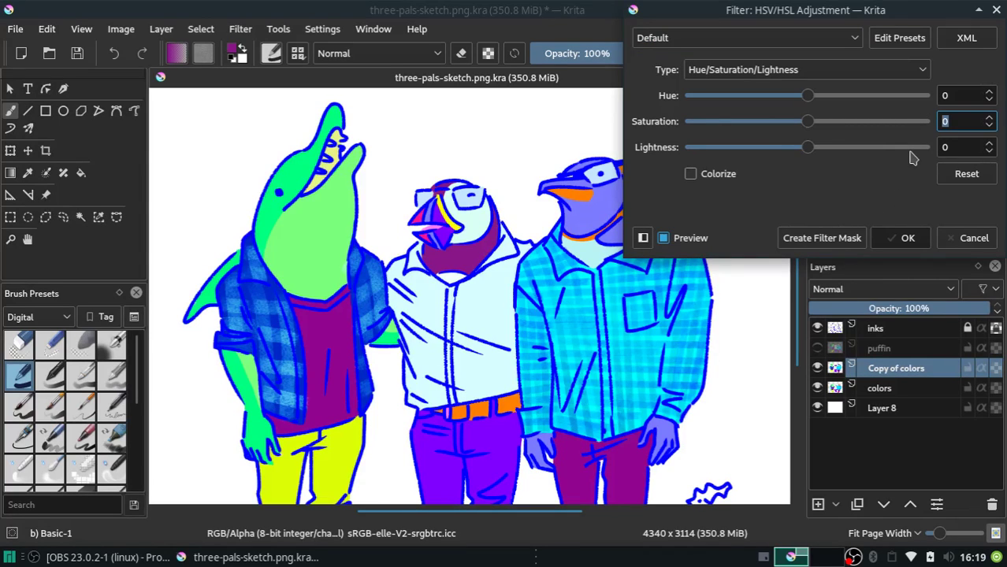
type("25")
left_click(961, 146)
type("10")
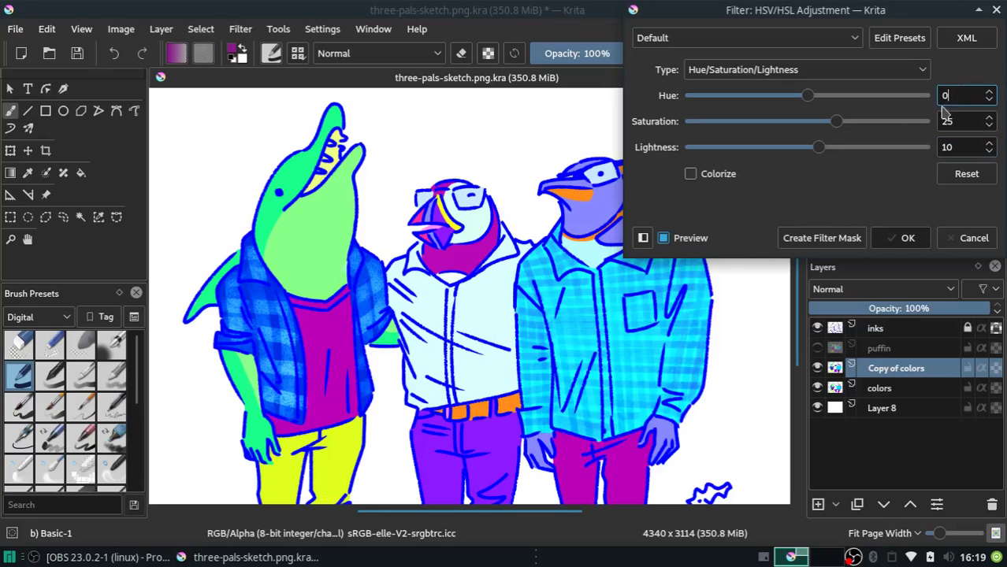
Try several hue shifts, settling on a preview at hue 35
left_click_drag(807, 95, 784, 109)
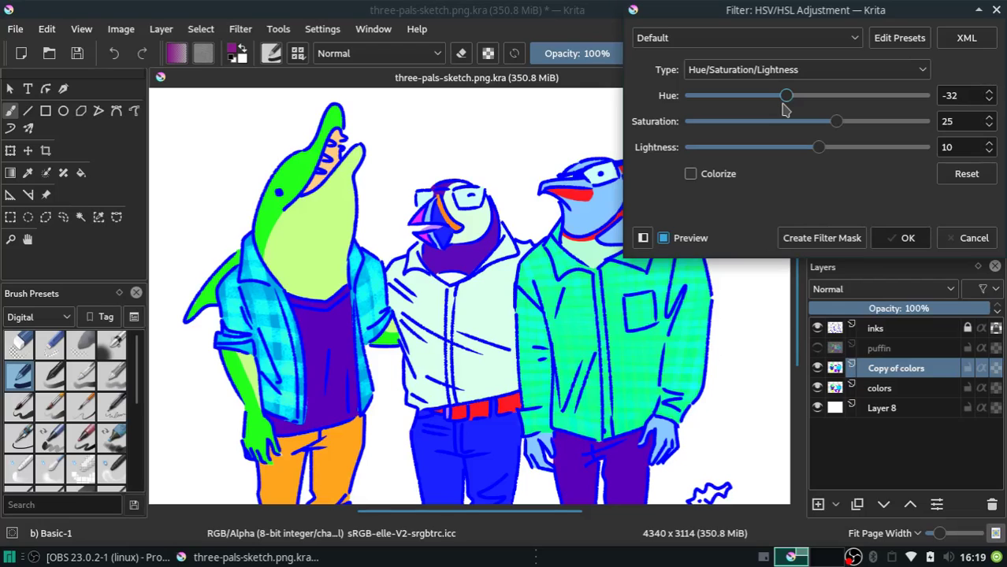
mouse_move(784, 108)
left_mouse_down()
mouse_move(712, 124)
mouse_move(687, 101)
left_mouse_up()
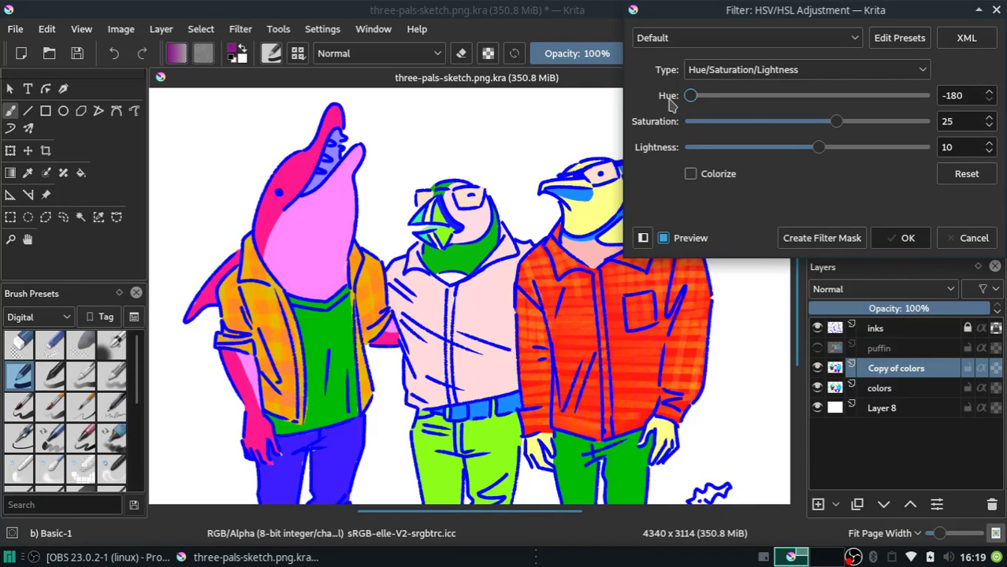
left_click_drag(690, 95, 733, 101)
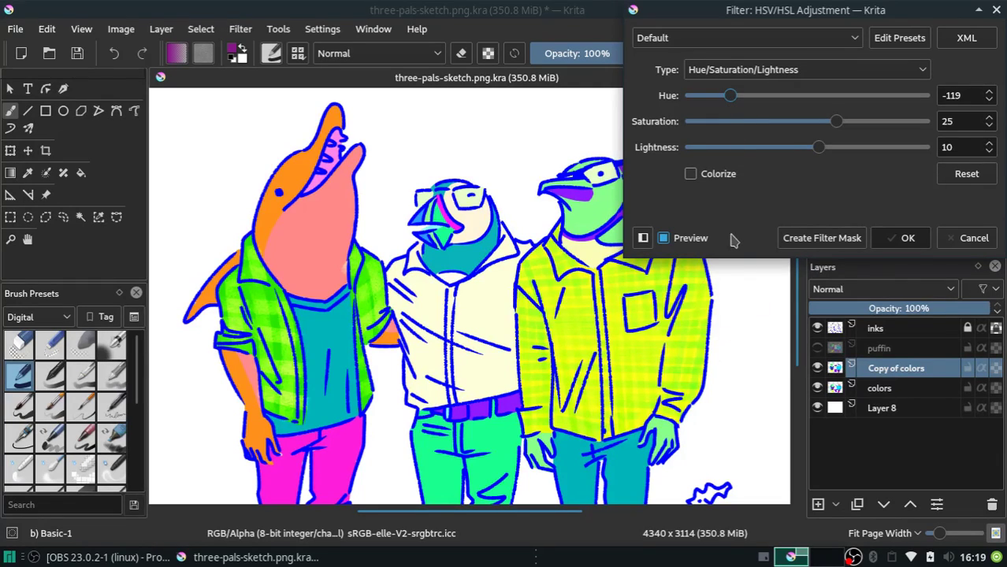
left_click_drag(732, 98, 833, 101)
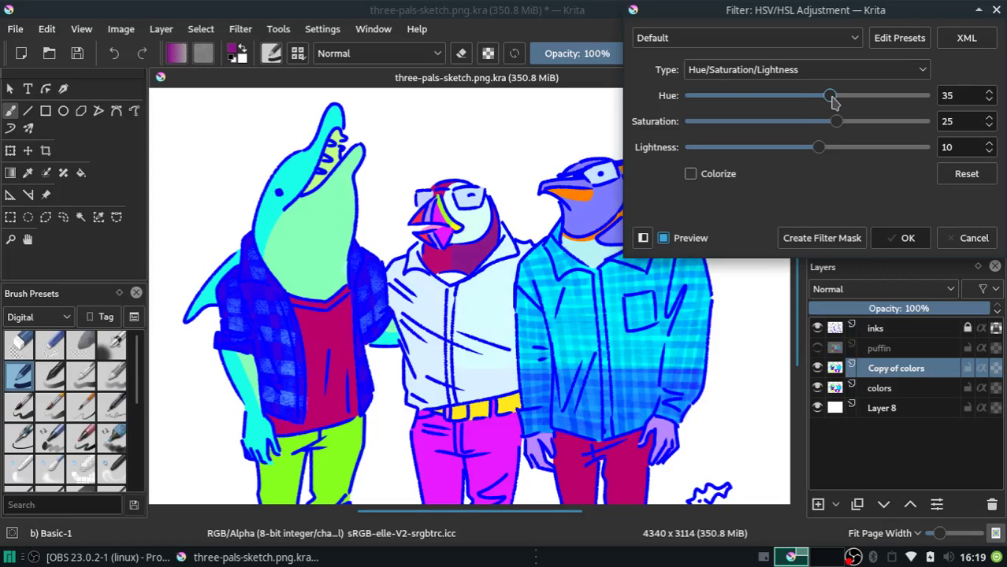
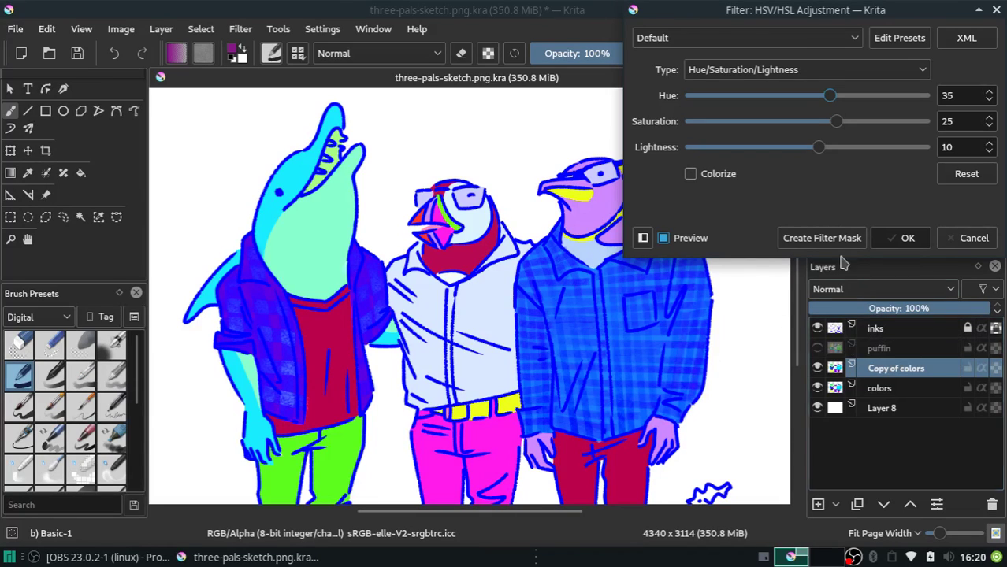
Apply an HSV adjustment of hue 35, saturation 25, lightness 15 to the Copy of colors layer
left_click(843, 96)
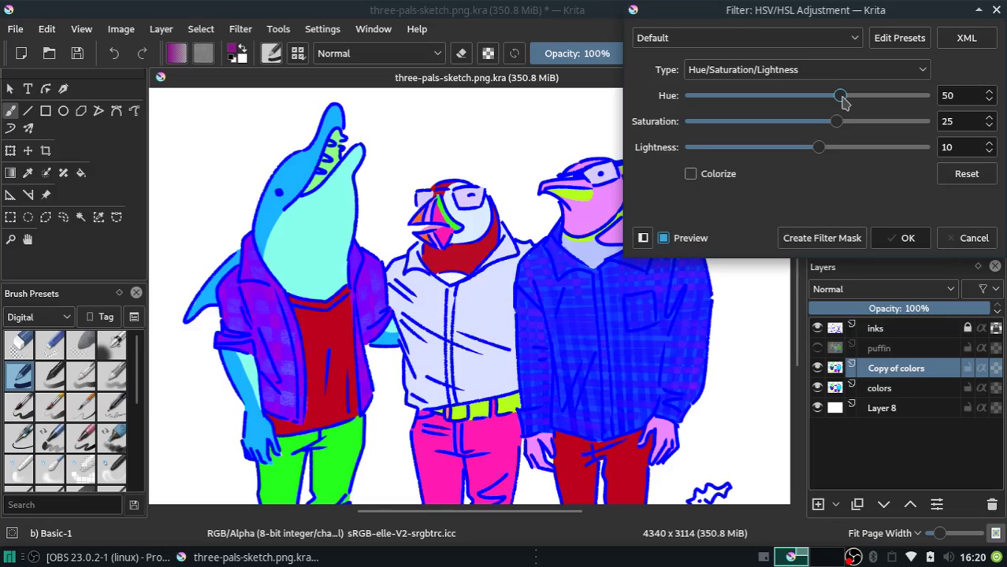
left_click_drag(843, 100, 857, 102)
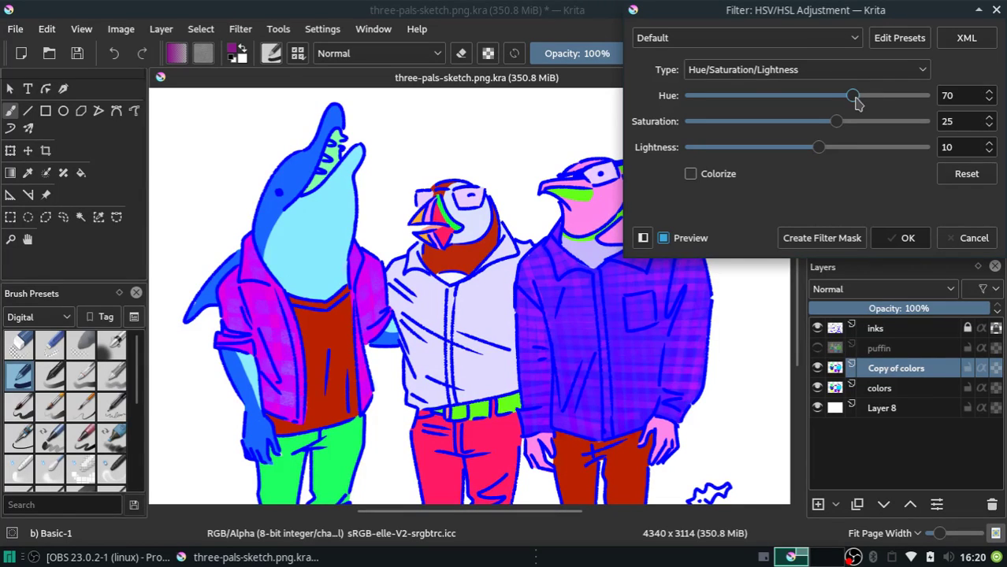
left_click_drag(857, 102, 868, 104)
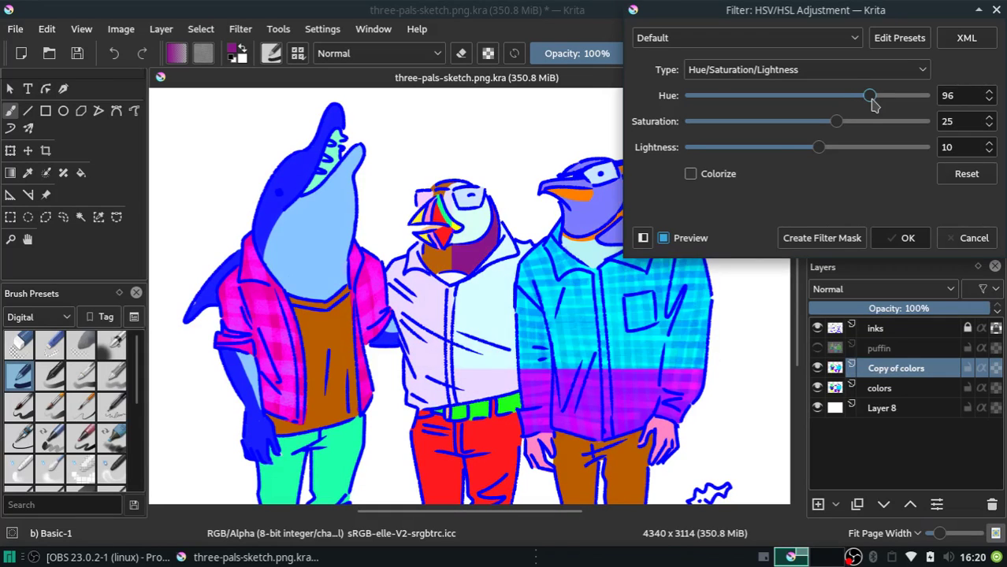
left_click_drag(869, 103, 938, 108)
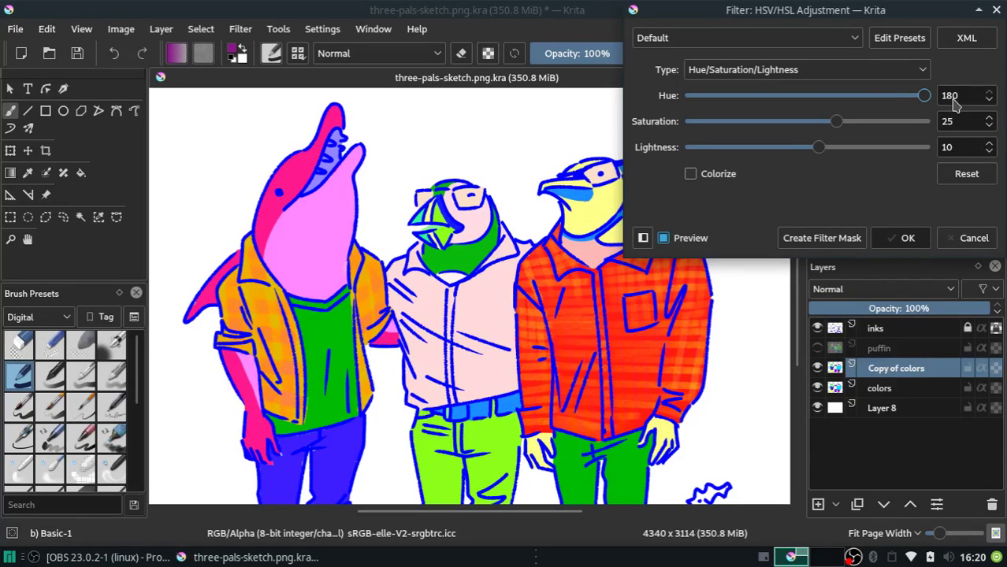
mouse_move(925, 106)
left_mouse_down()
mouse_move(873, 107)
mouse_move(886, 107)
left_mouse_up()
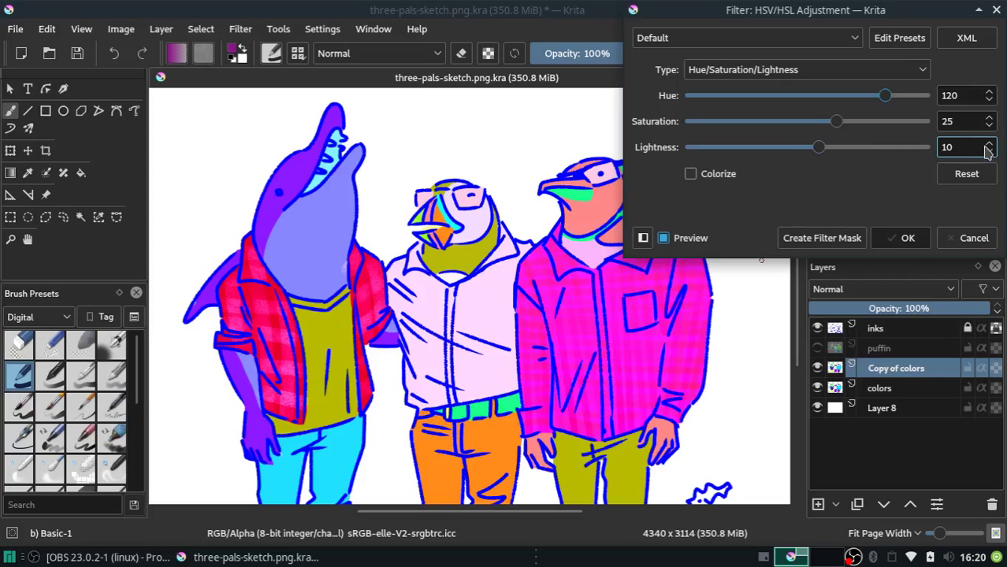
scroll(988, 148, "up", 5)
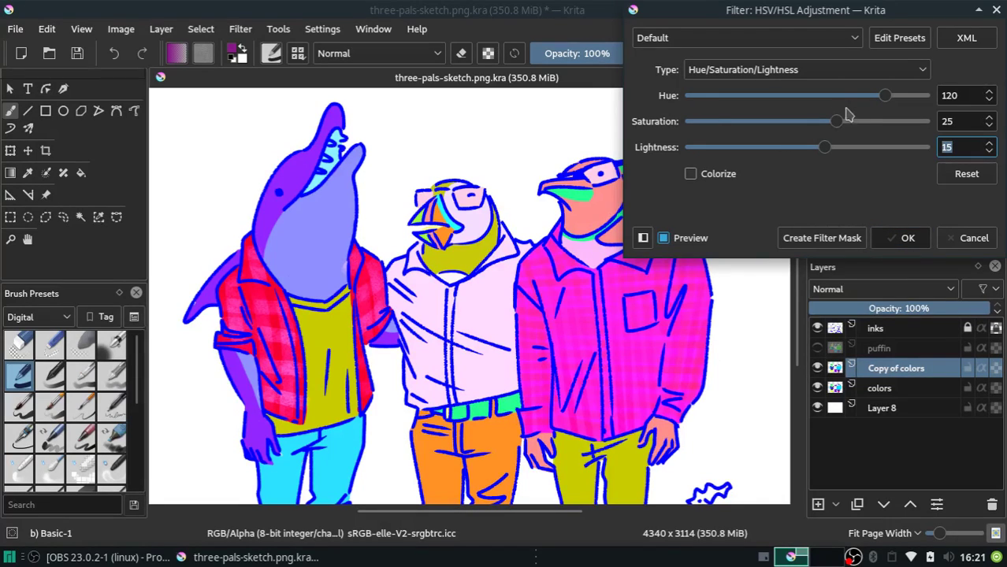
left_click_drag(884, 95, 790, 104)
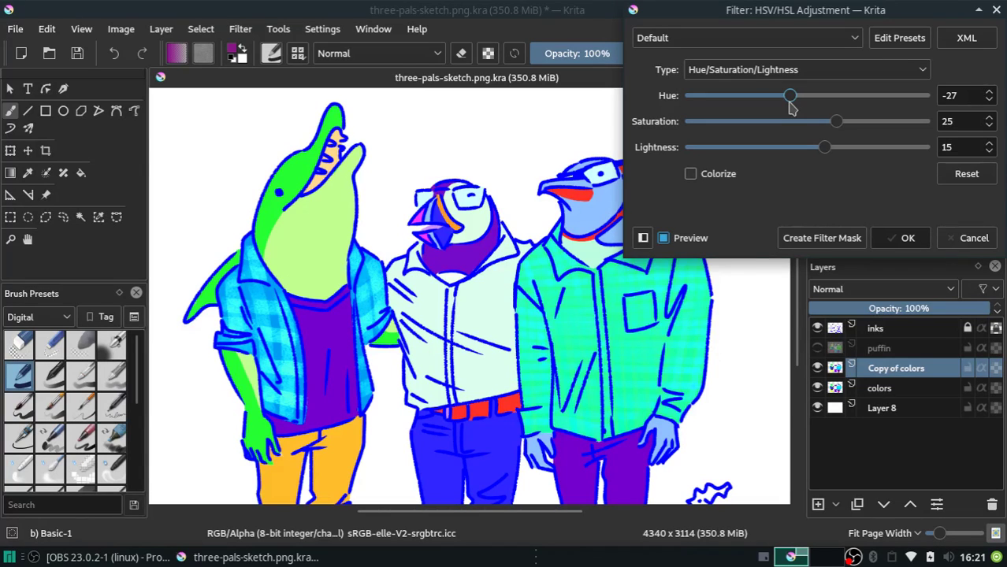
mouse_move(790, 106)
left_mouse_down()
mouse_move(737, 110)
mouse_move(830, 119)
left_mouse_up()
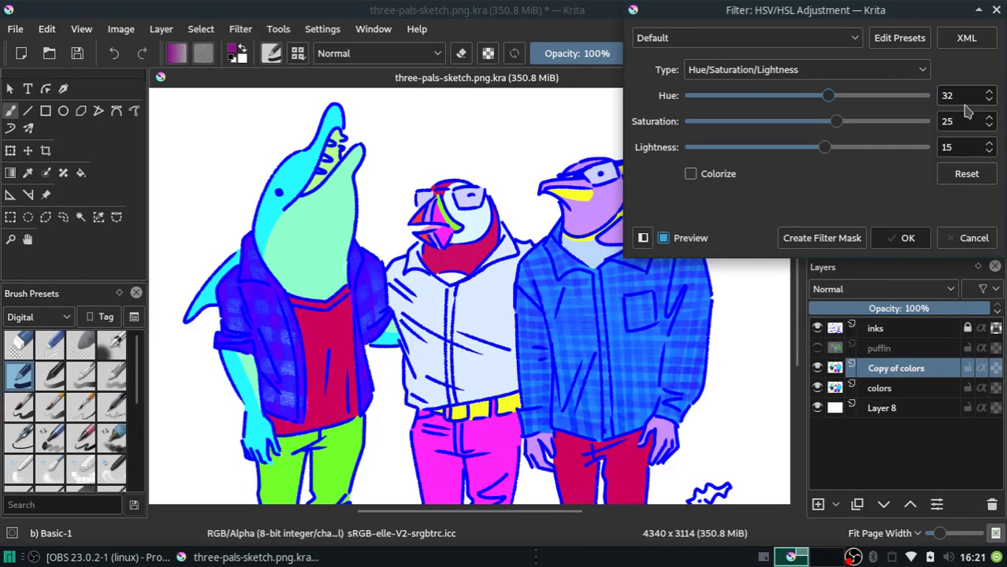
left_click(990, 101)
left_click(991, 91)
left_click(991, 92)
left_click(991, 92)
left_click(991, 91)
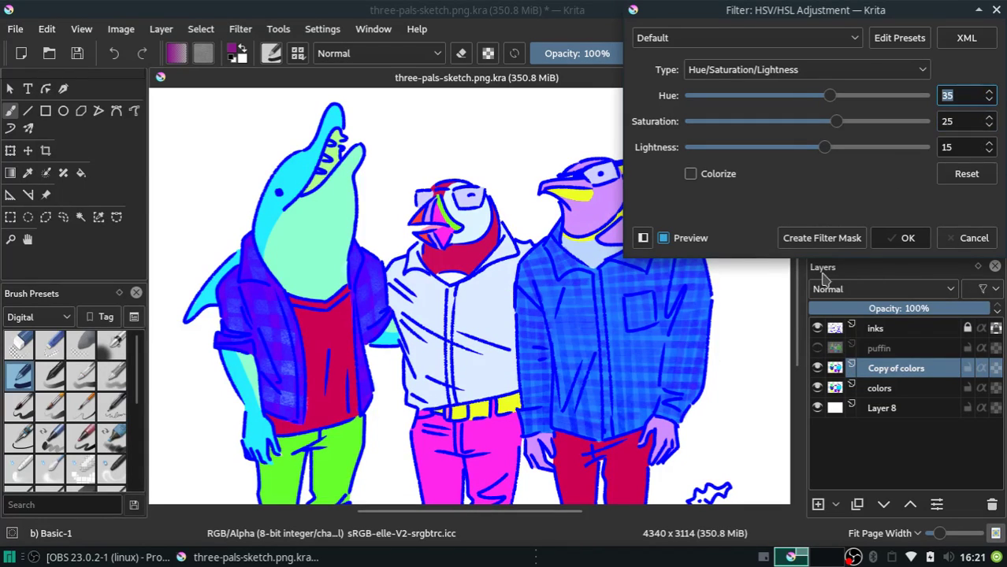
left_click(904, 239)
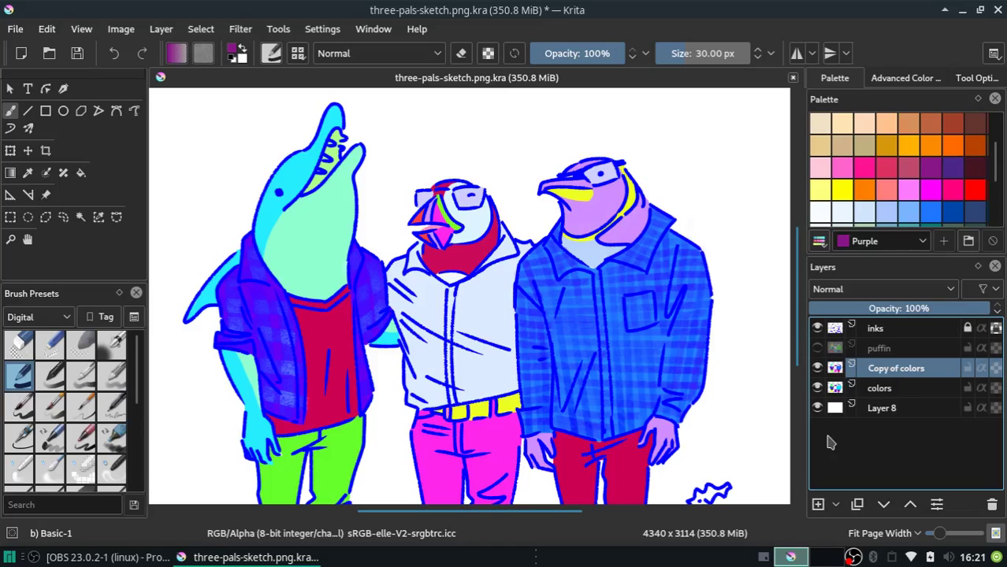
Rename the Copy of colors layer to penguin, hide it, and make the colors layer active
double_click(903, 375)
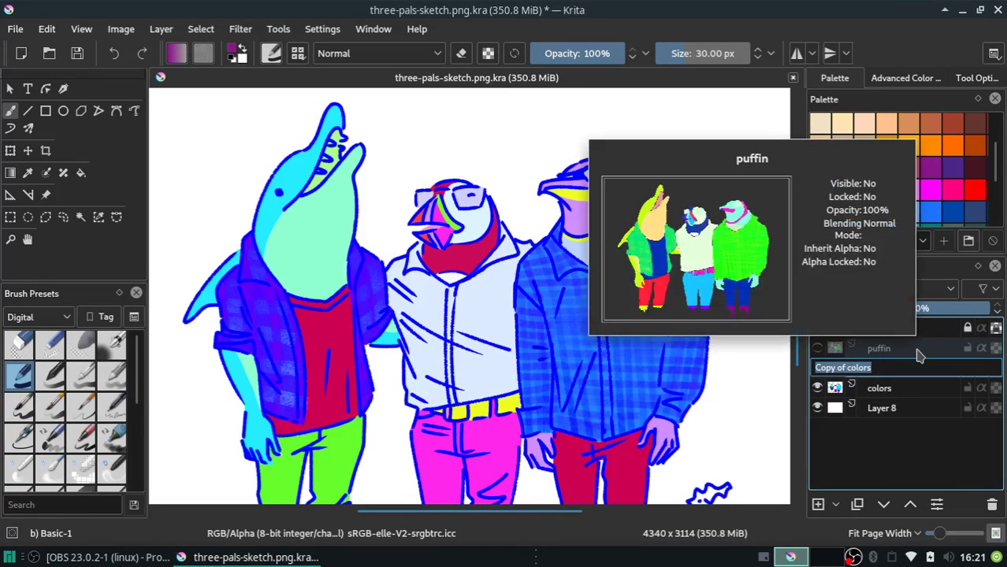
type("Puin")
key("Return")
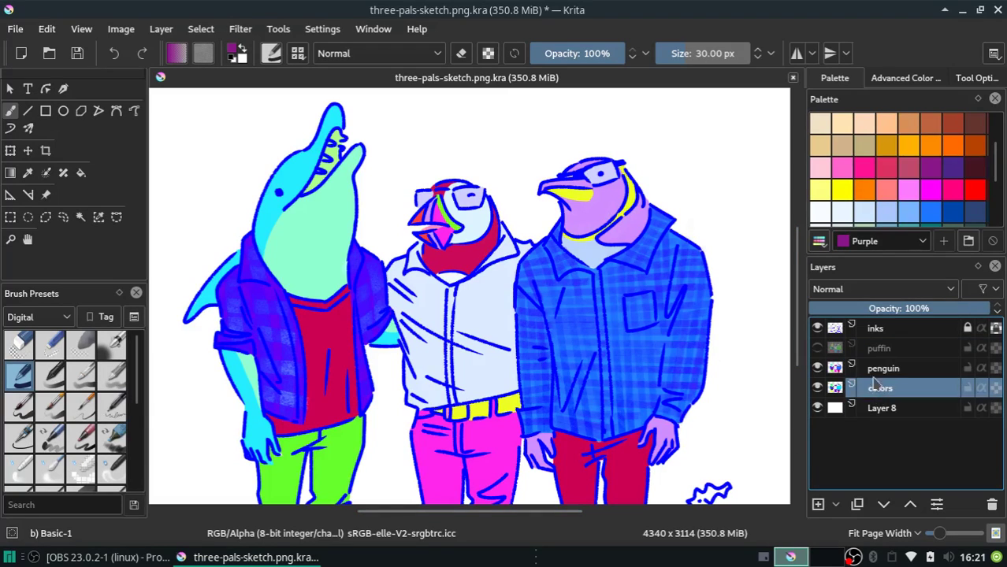
left_click(817, 368)
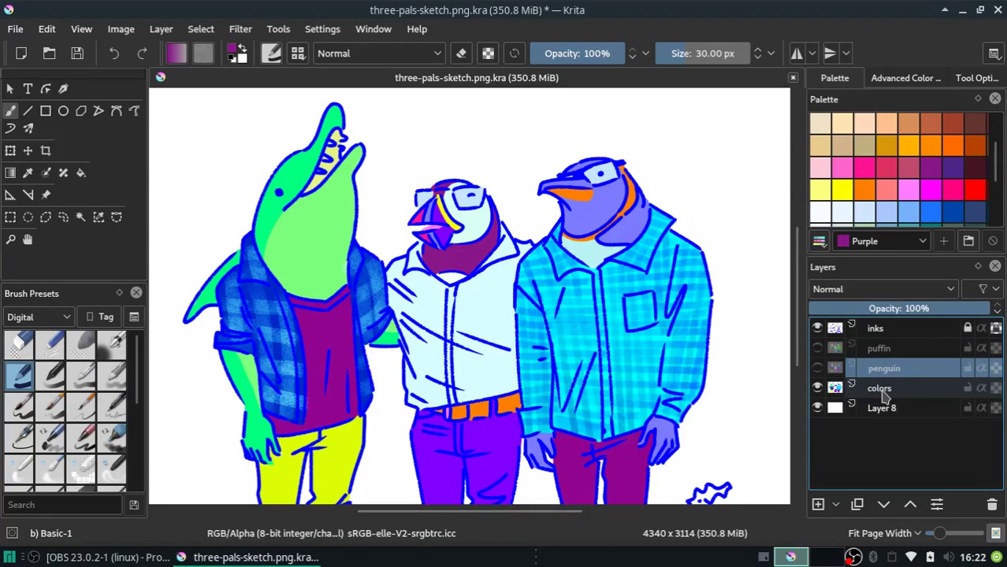
left_click(880, 390)
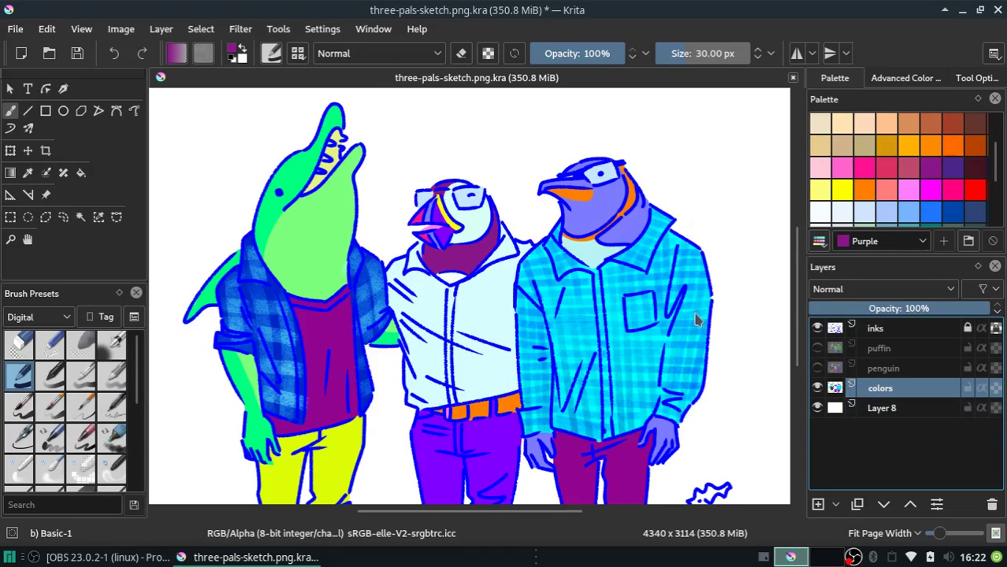
left_click(239, 30)
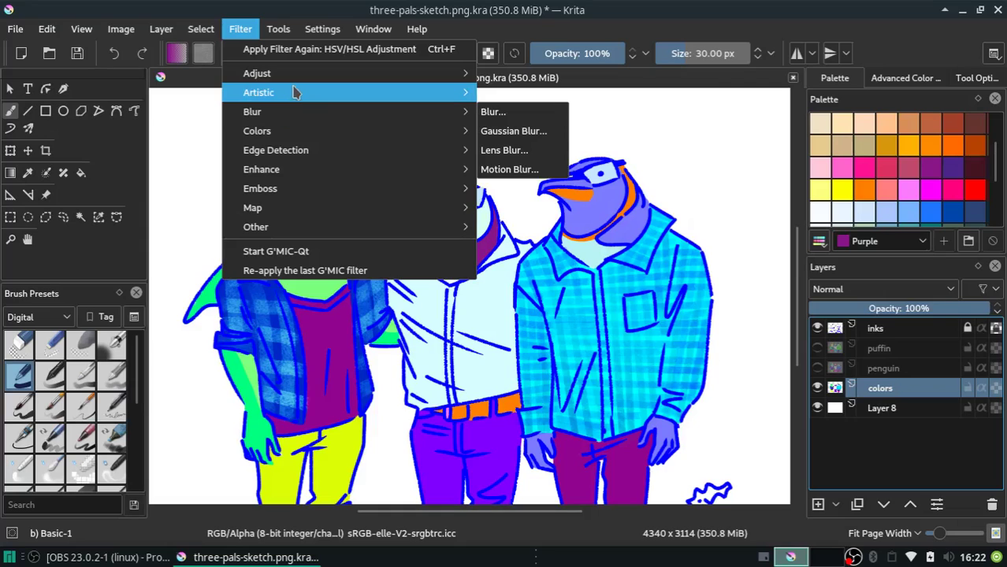
mouse_move(257, 73)
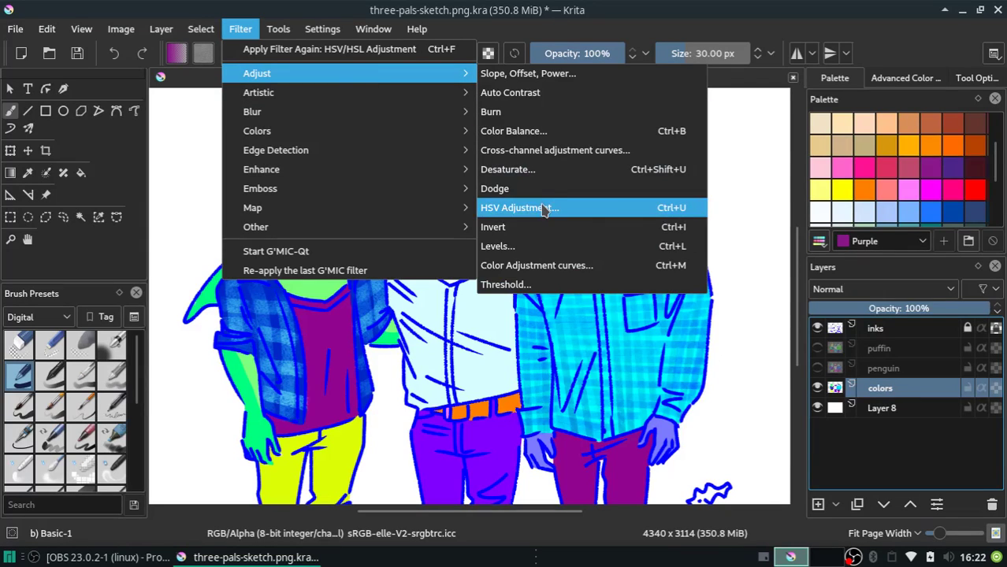
Apply an HSV adjustment of hue 70, saturation 25, lightness 15 to the colors layer
left_click(545, 210)
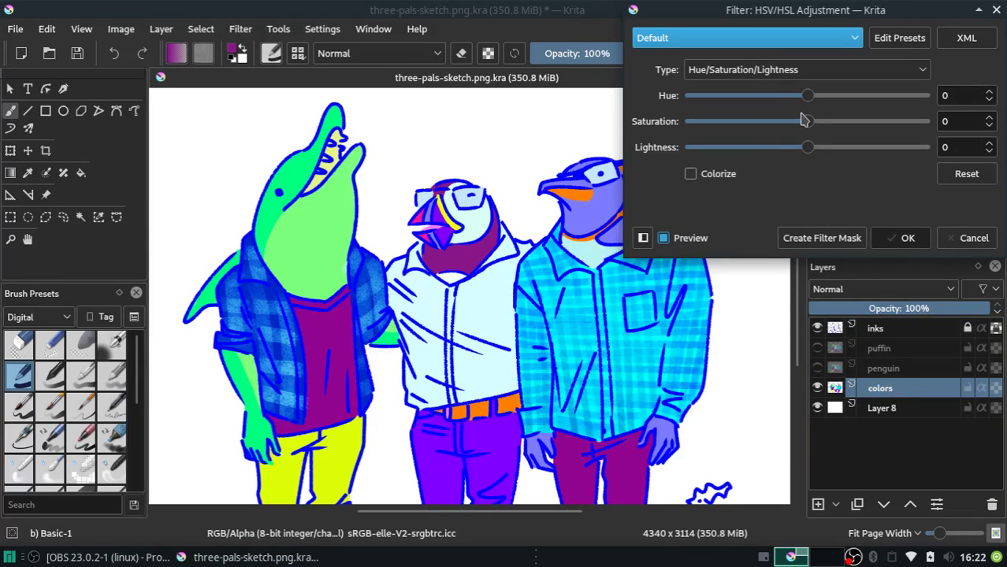
left_click(950, 121)
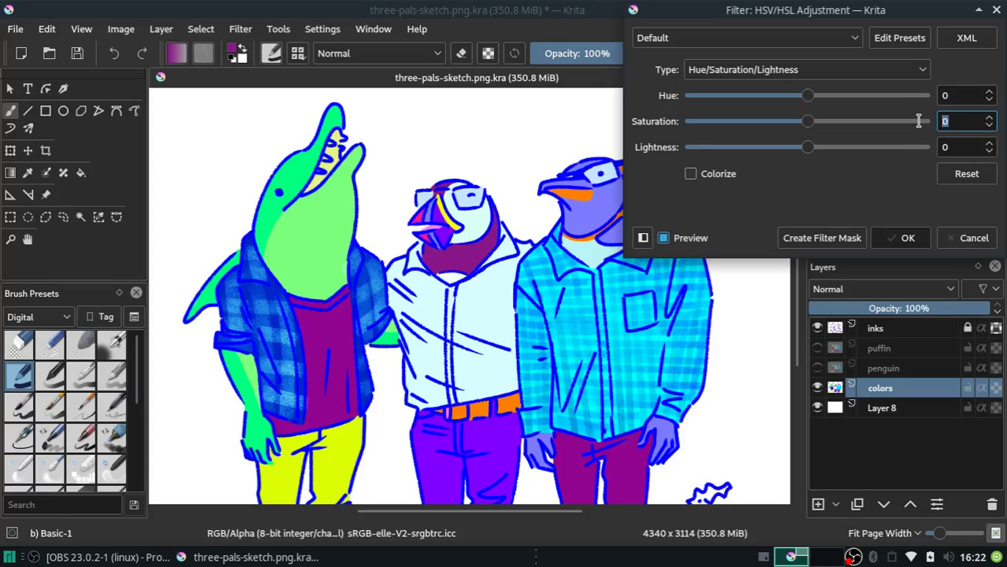
type("25")
key("Tab")
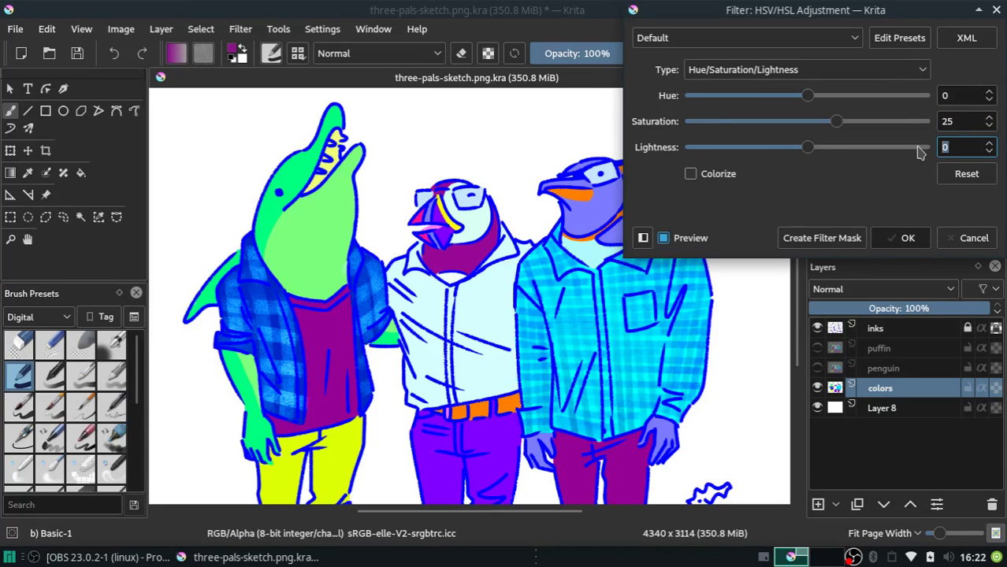
type("15")
left_click(951, 96)
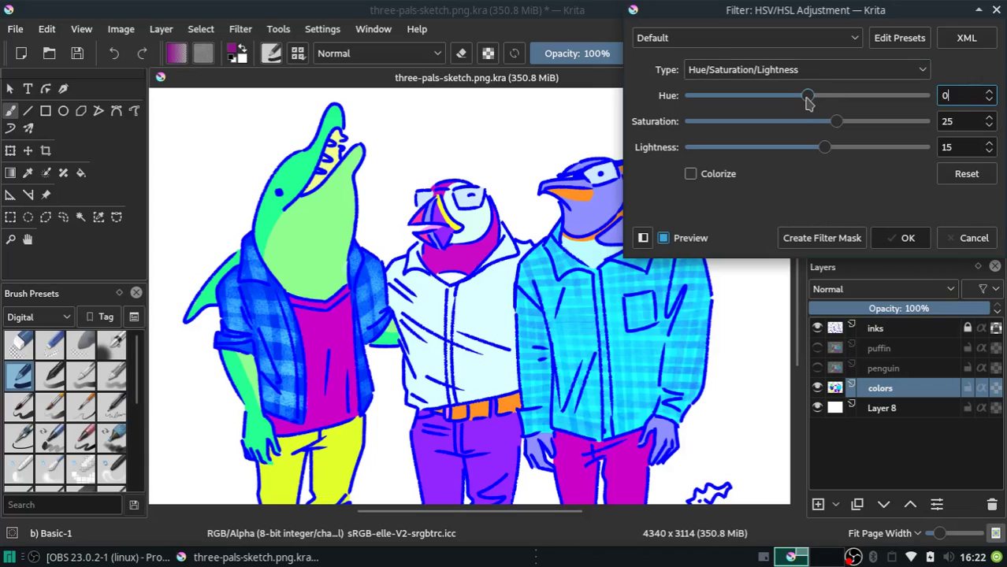
left_click_drag(808, 95, 827, 98)
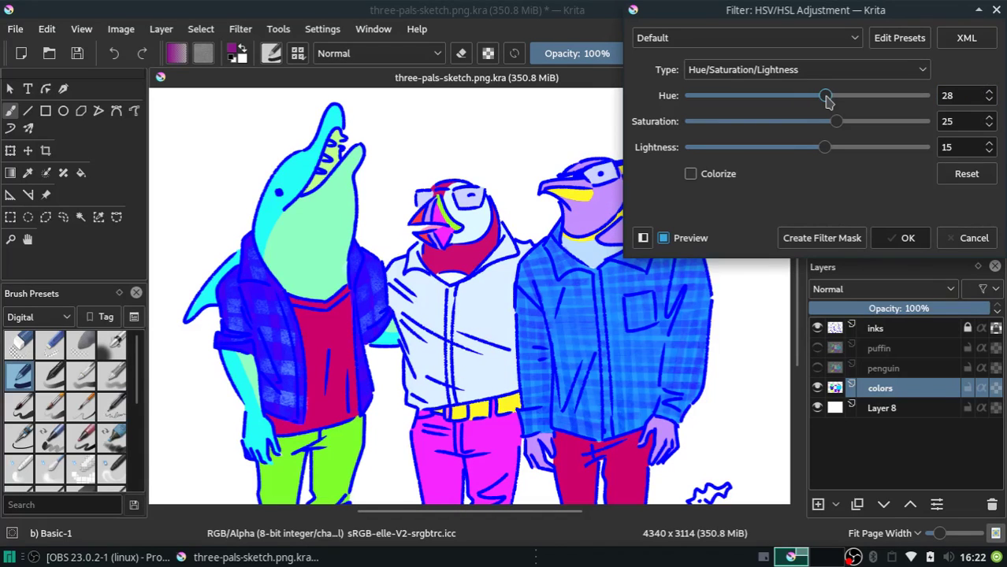
mouse_move(826, 97)
left_mouse_down()
mouse_move(691, 95)
mouse_move(854, 96)
mouse_move(854, 104)
left_mouse_up()
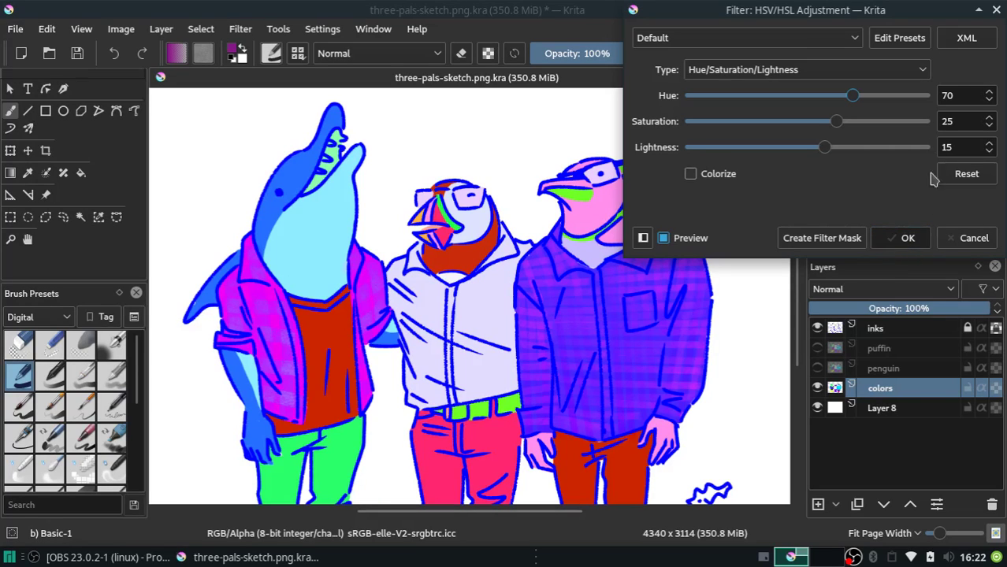
left_click(904, 245)
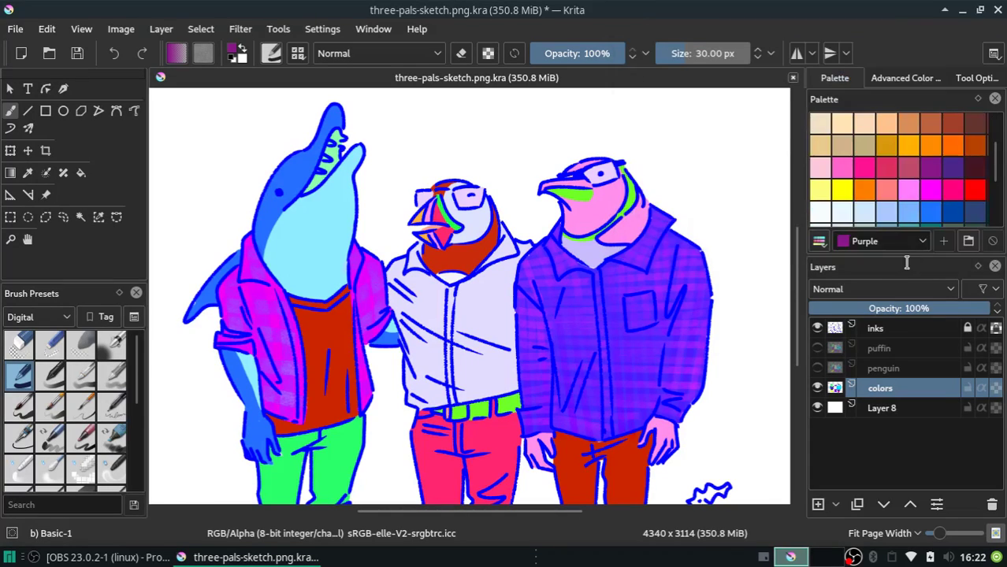
Rename the colors layer to dolpin
double_click(886, 394)
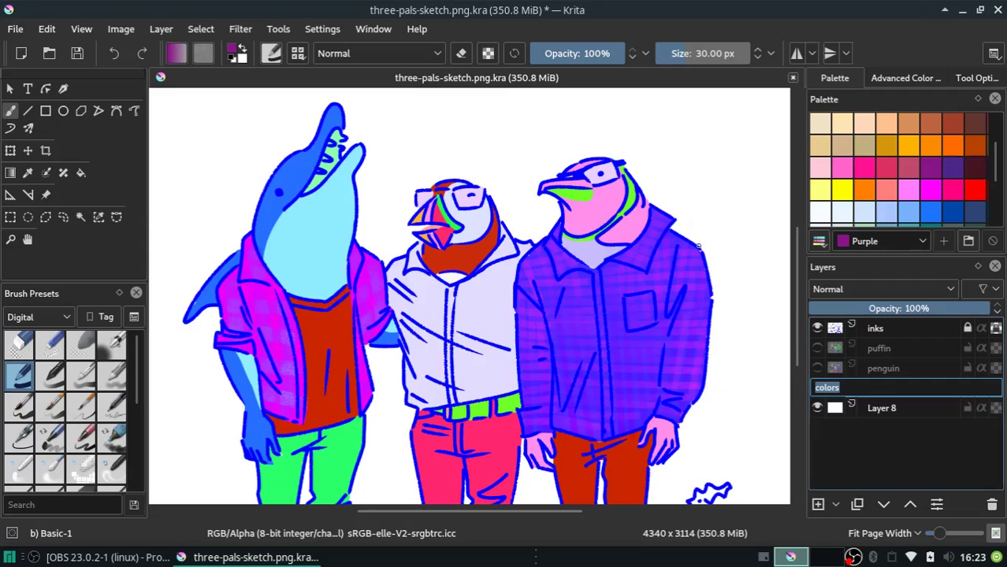
type("dolpin")
key("Return")
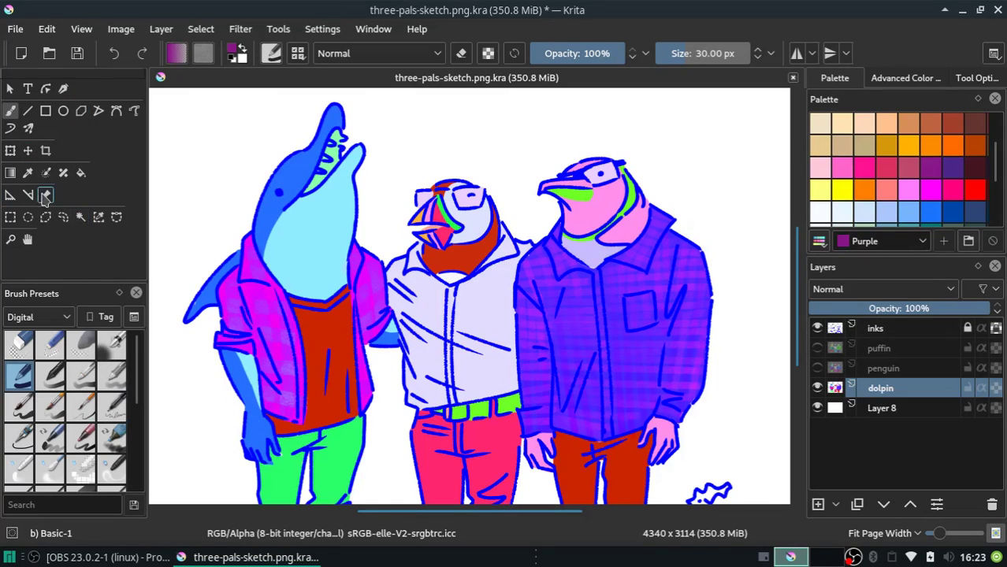
Sample the dolphin's trouser green and paint over a line on the trousers
left_click(28, 173)
left_click(290, 483)
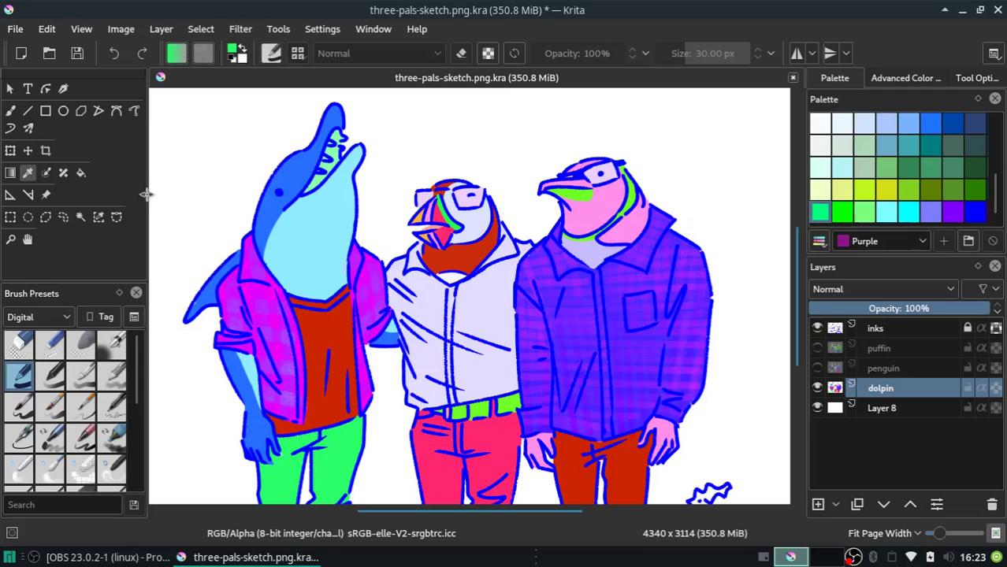
left_click(11, 111)
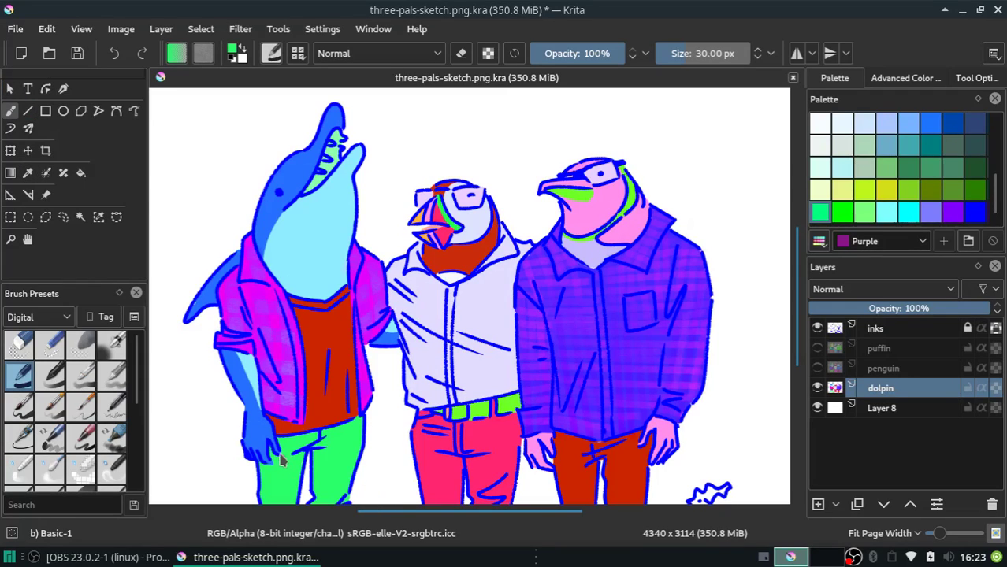
left_click_drag(303, 459, 317, 446)
Zoom to 100% on the dolphin and sample its blue fill colour
left_click(879, 533)
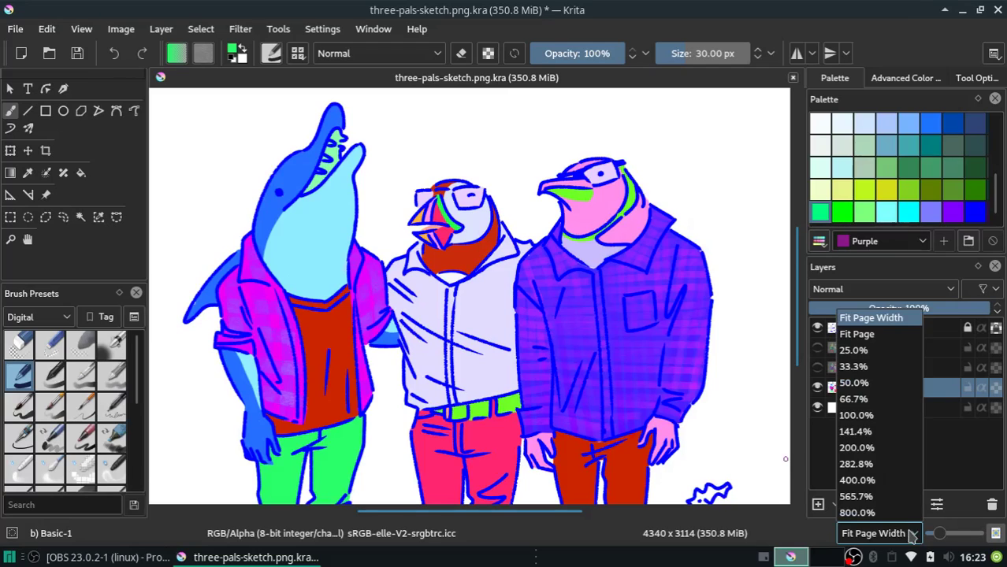
left_click(855, 431)
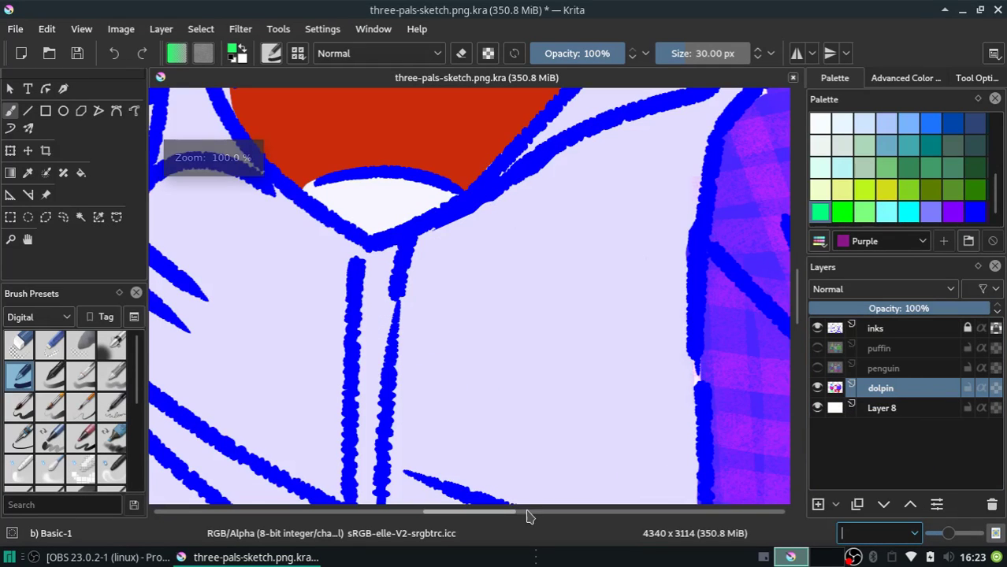
left_click_drag(505, 519, 332, 526)
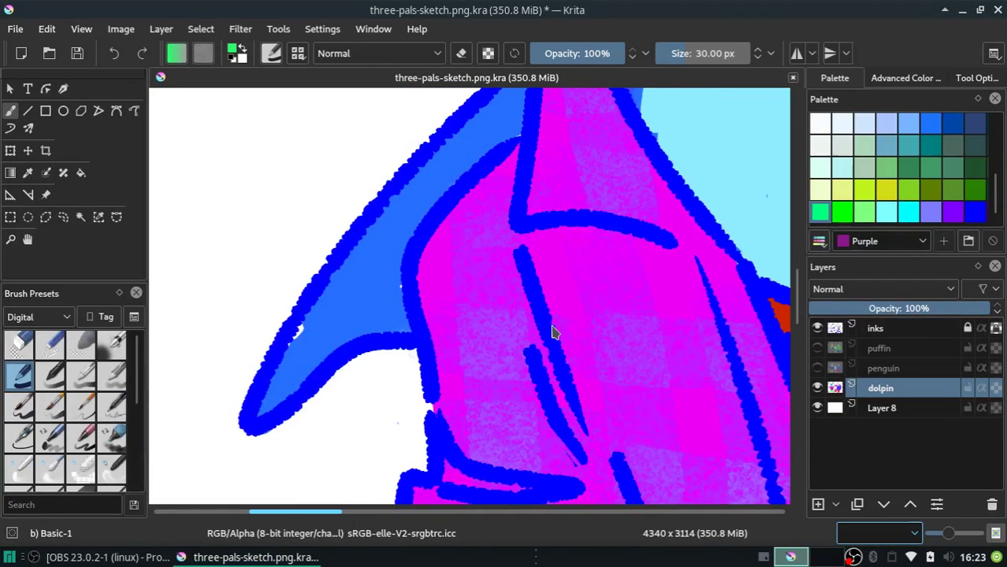
left_click(28, 174)
left_click(358, 302)
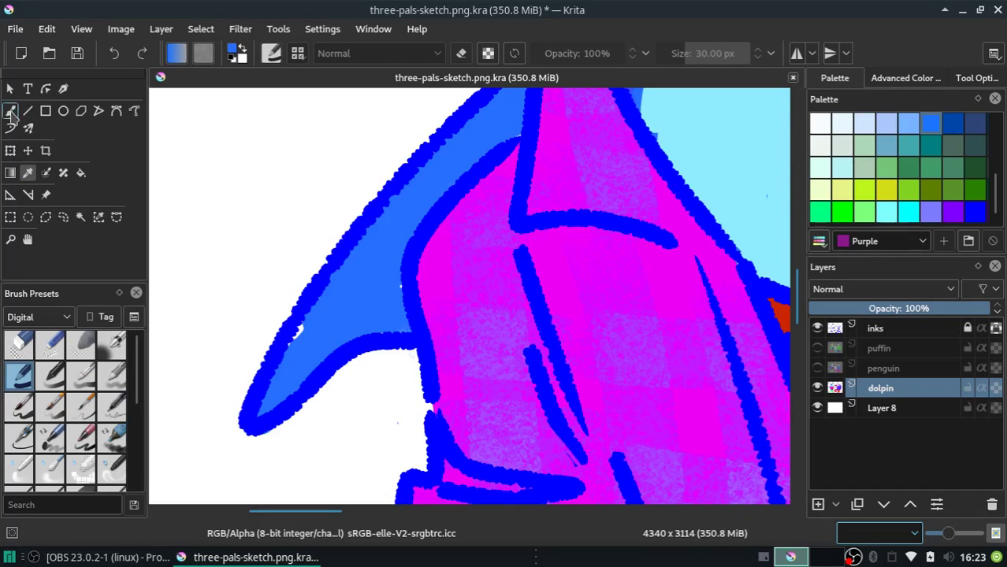
left_click(11, 110)
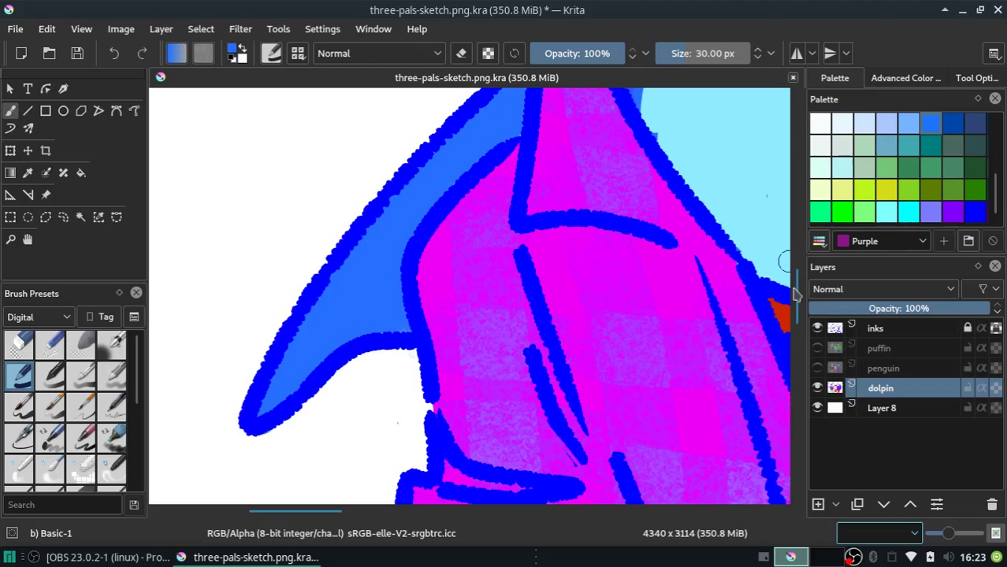
left_click_drag(796, 298, 792, 272)
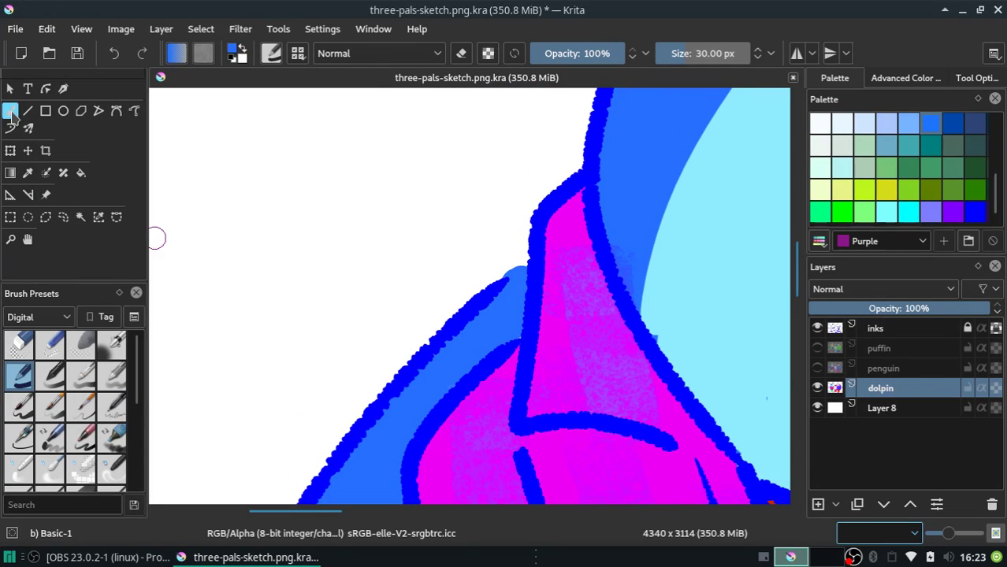
Sample the dolphin's light cyan and try painting a light-blue strip, undoing each stroke
left_click(29, 174)
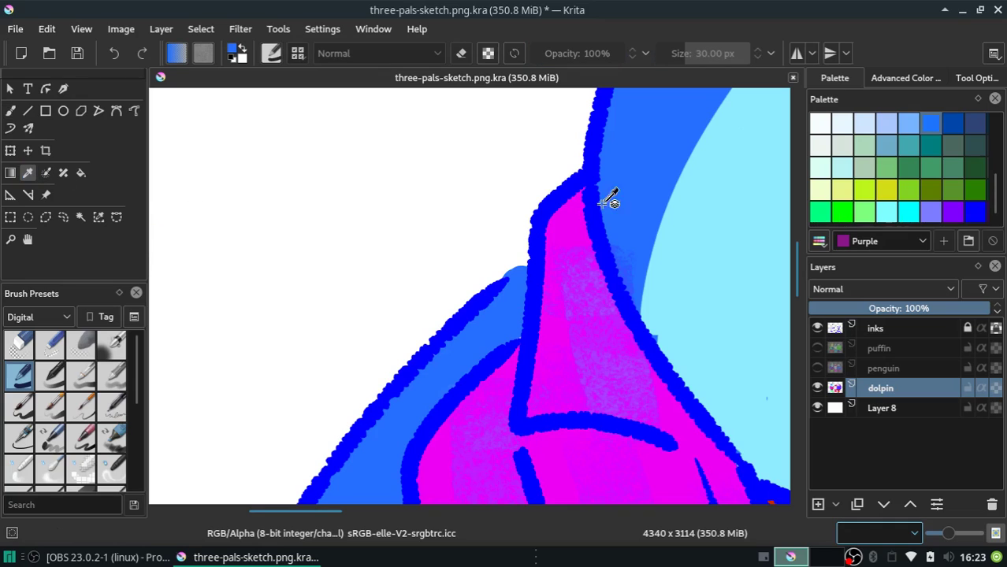
left_click(10, 112)
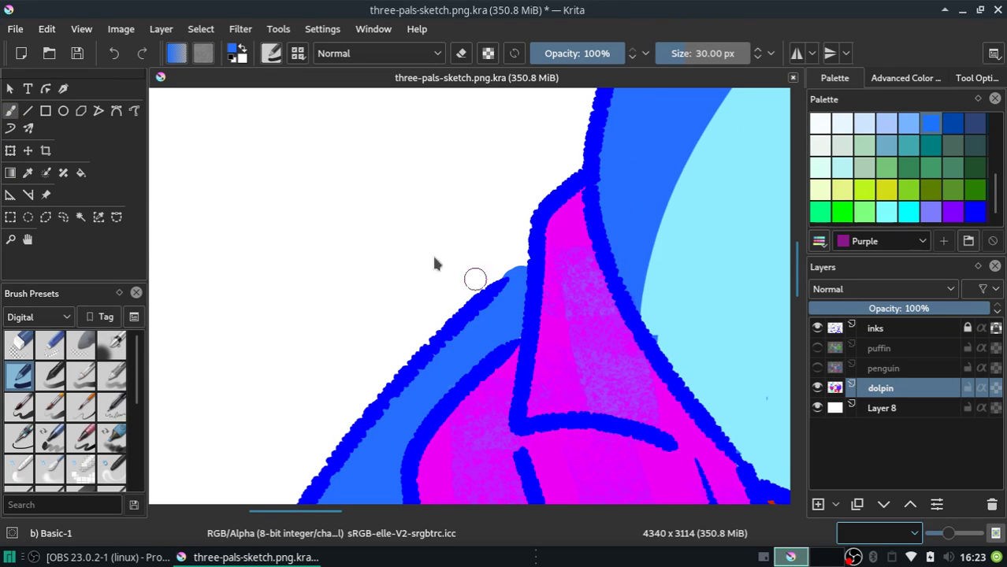
left_click(28, 172)
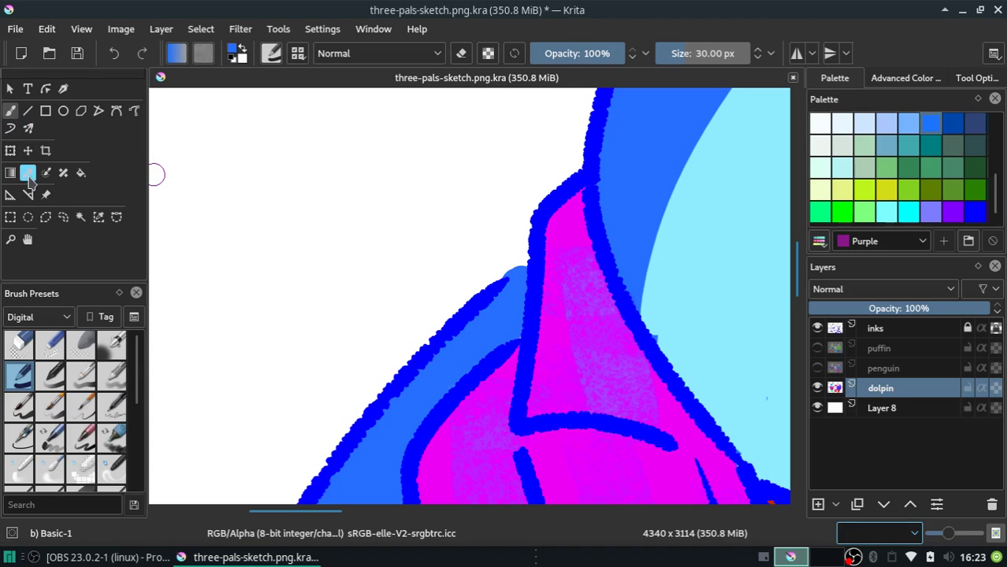
left_click(741, 277)
left_click(8, 112)
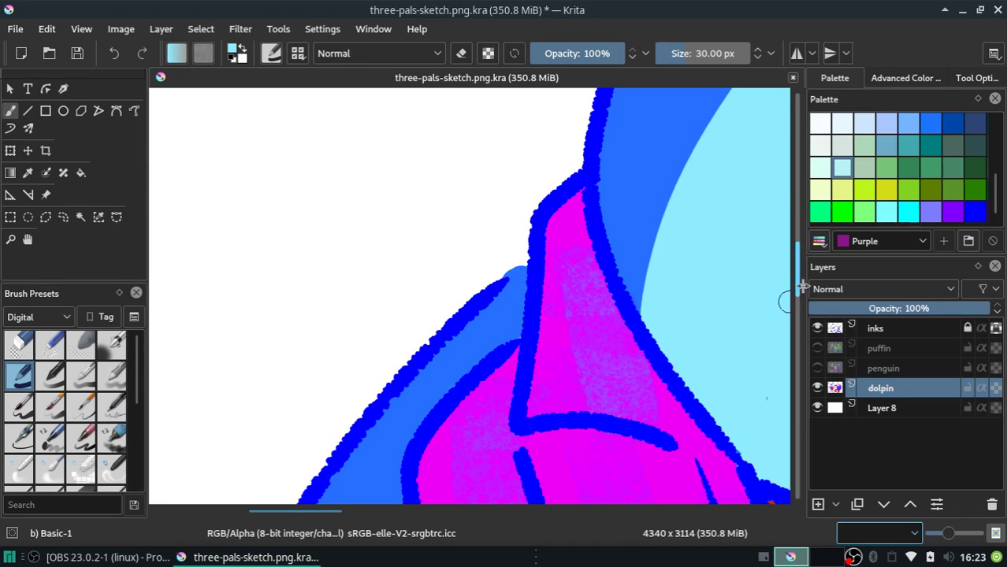
left_click_drag(796, 287, 796, 369)
left_click(457, 178)
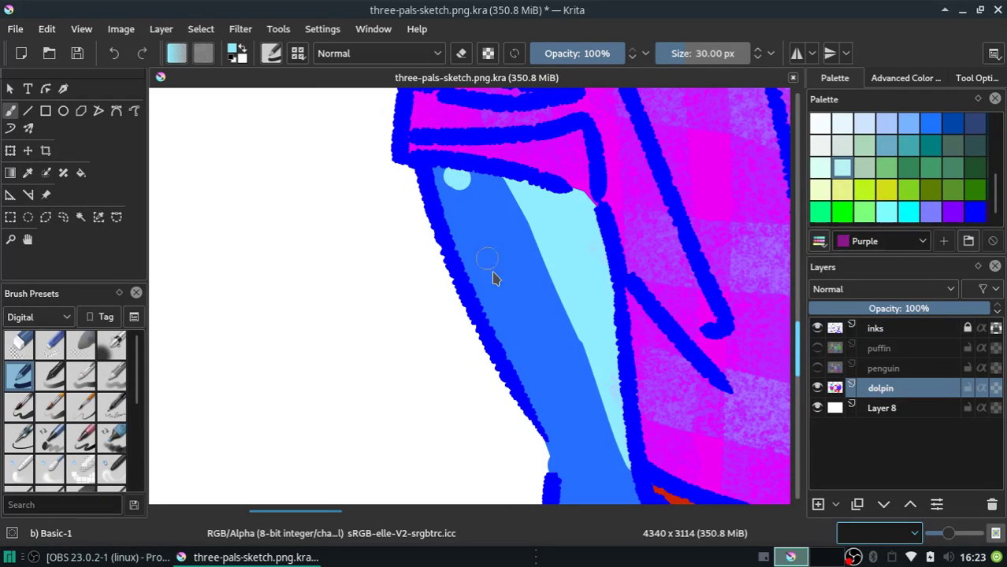
key("ctrl+z")
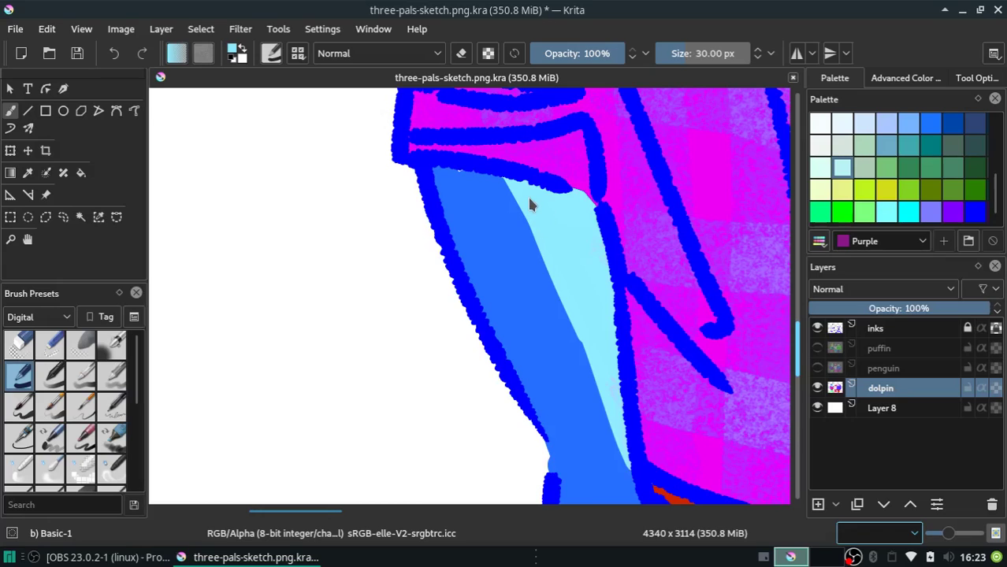
left_click_drag(516, 182, 602, 405)
key("ctrl+z")
left_click_drag(517, 184, 602, 394)
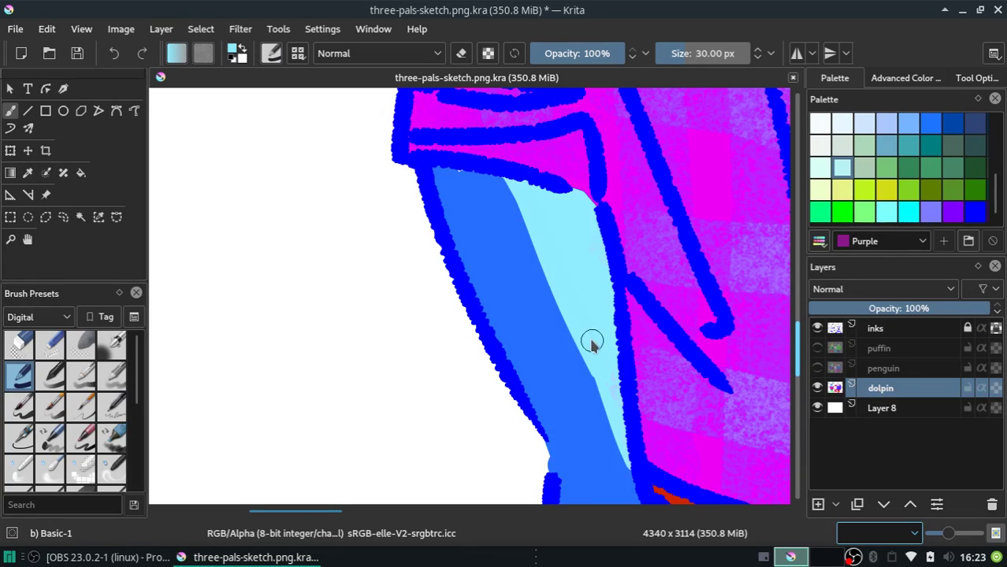
key("ctrl+z")
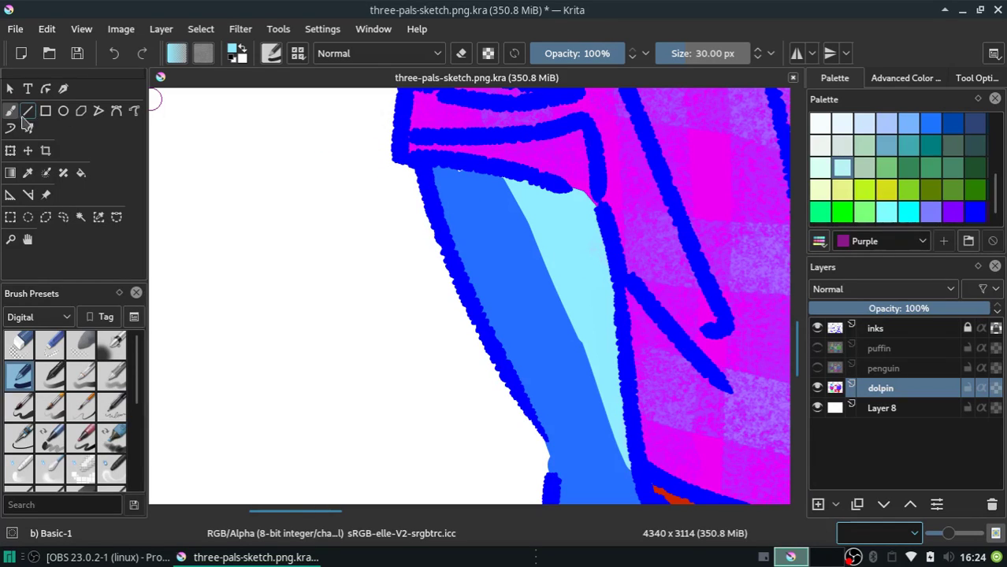
Paint with the dolphin's dark blue, then sample the trousers' green as the brush colour
left_click(28, 173)
left_click(490, 235)
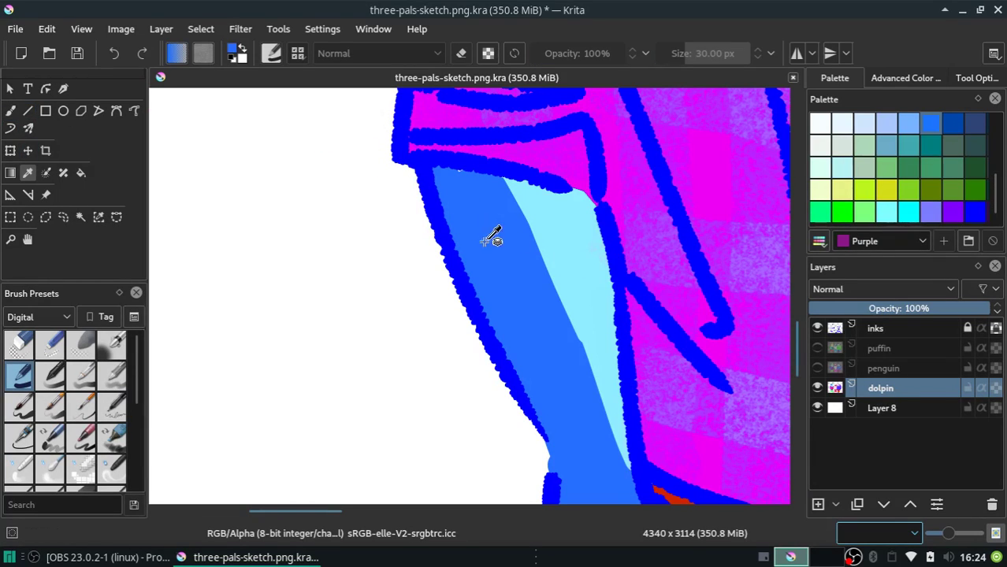
left_click(10, 111)
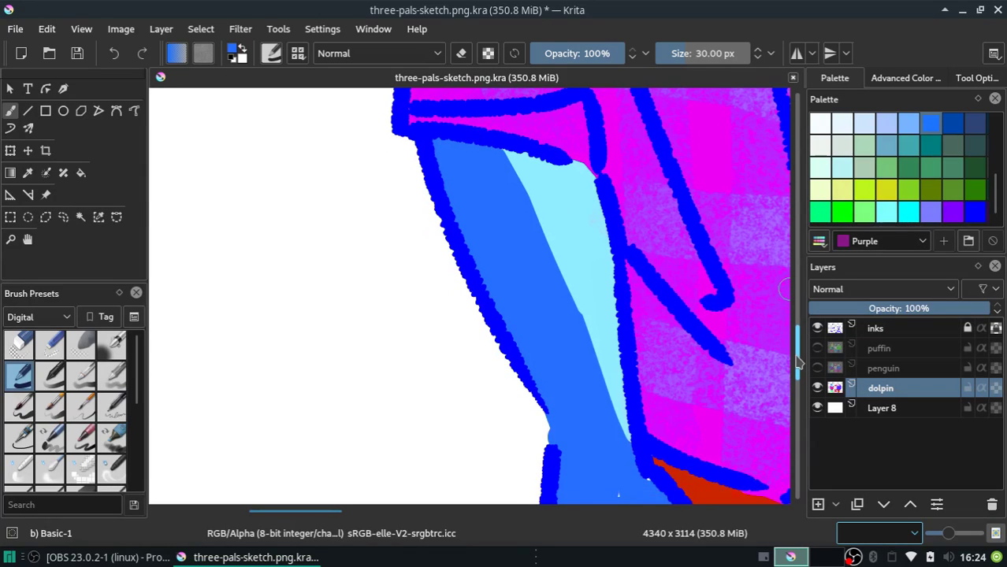
scroll(605, 314, "down", 2)
scroll(605, 313, "down", 3)
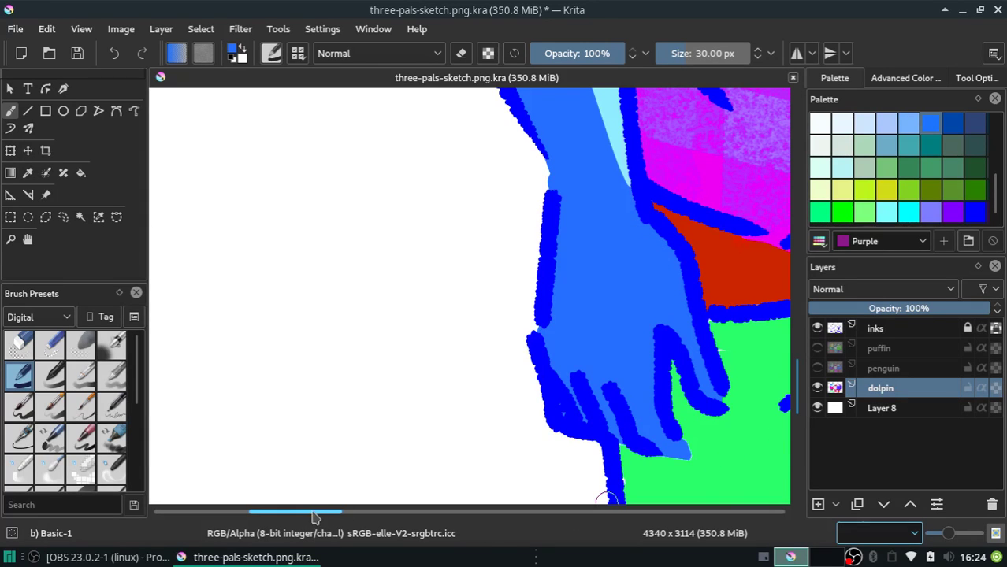
left_click_drag(315, 514, 365, 514)
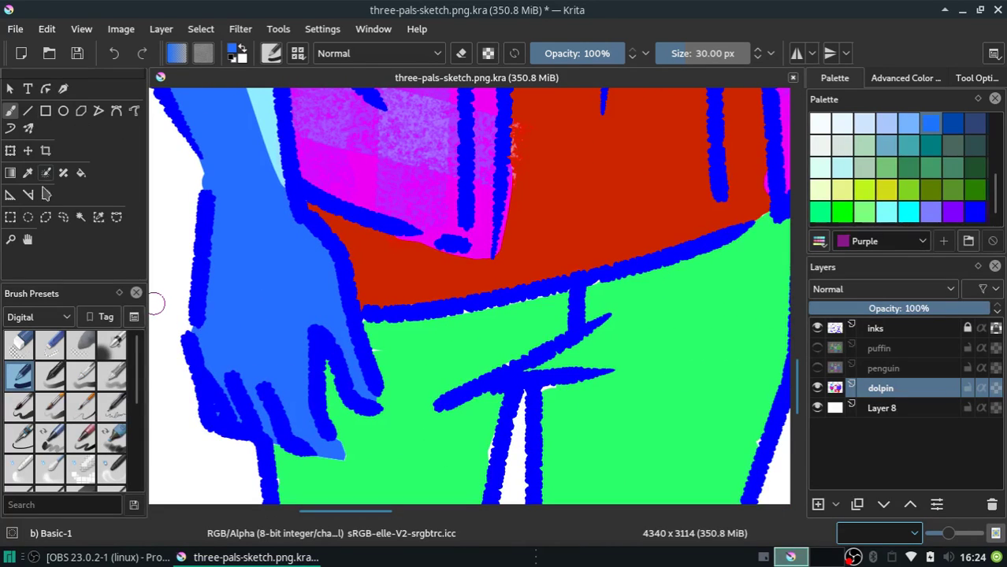
left_click(28, 172)
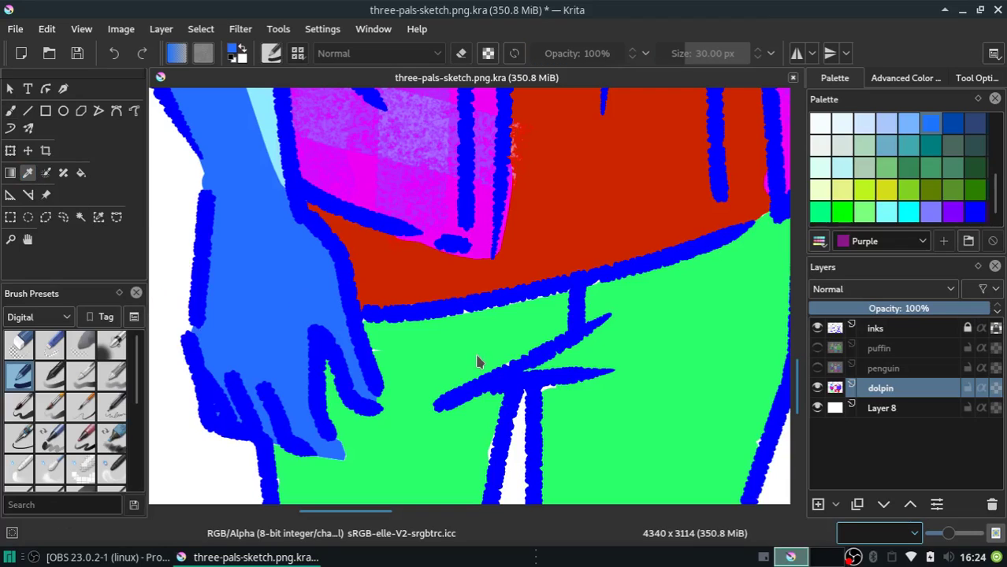
left_click(477, 360)
left_click(11, 113)
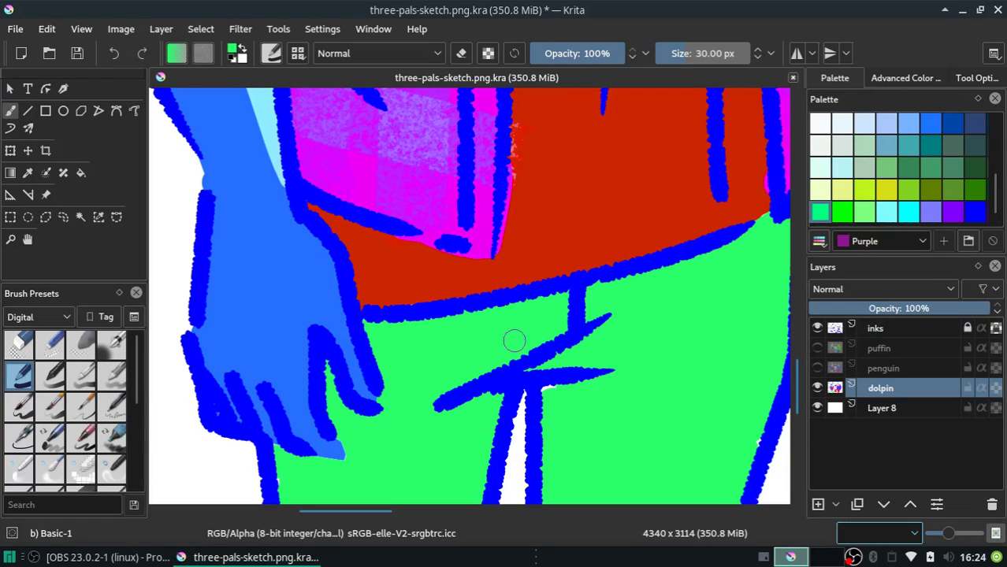
Patch the small white gap in the outline beside the dolphin's green trousers
left_click_drag(553, 387, 542, 389)
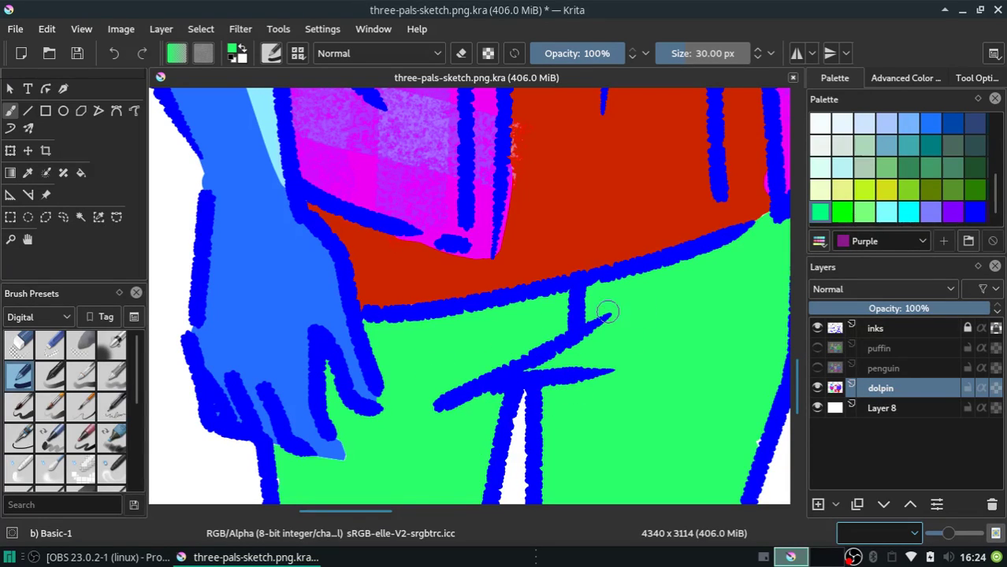
scroll(734, 300, "down", 1)
scroll(737, 295, "down", 3)
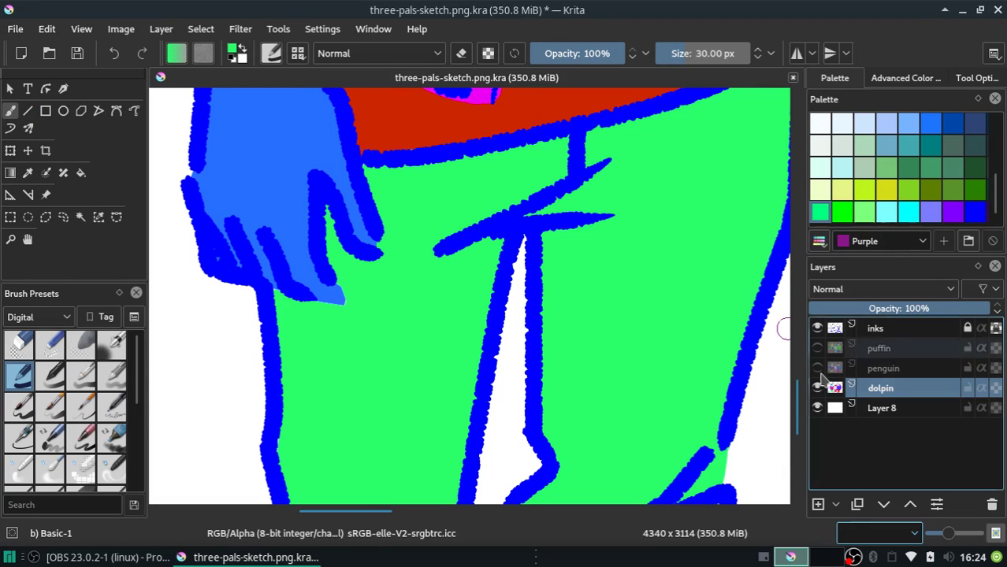
left_click_drag(798, 426, 798, 445)
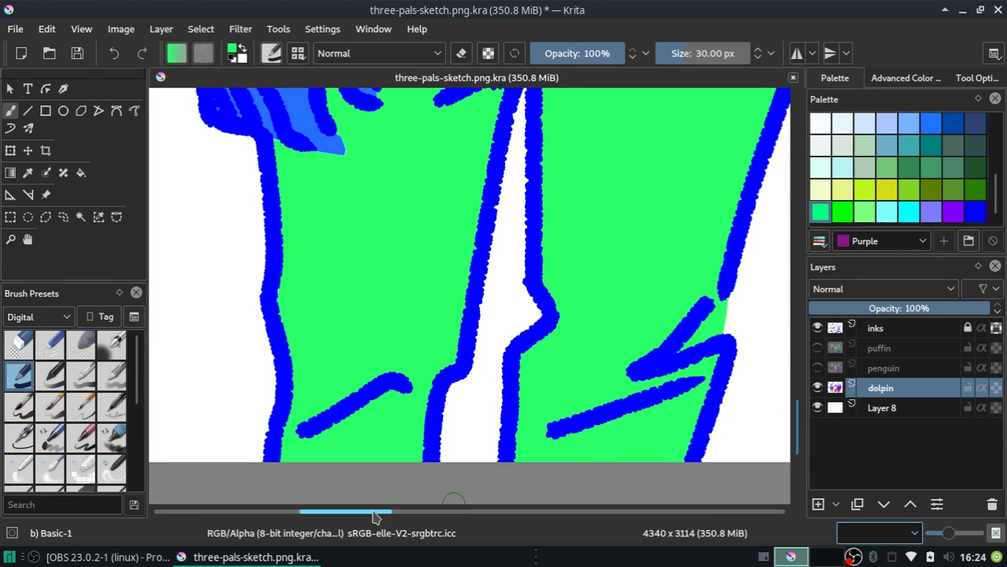
left_click_drag(376, 512, 497, 517)
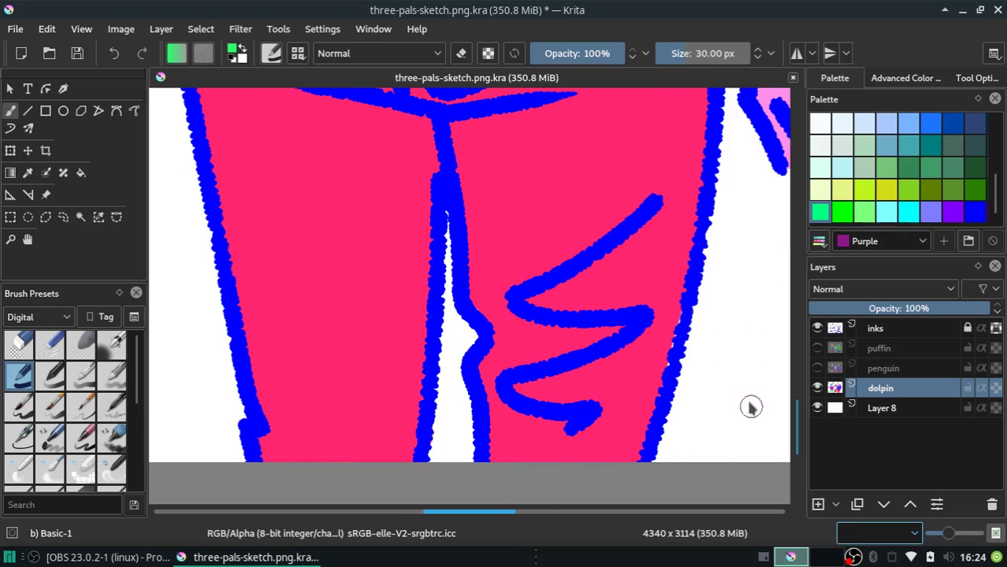
Sample the pink of the other character's trousers as the brush colour
left_click(28, 172)
left_click(388, 248)
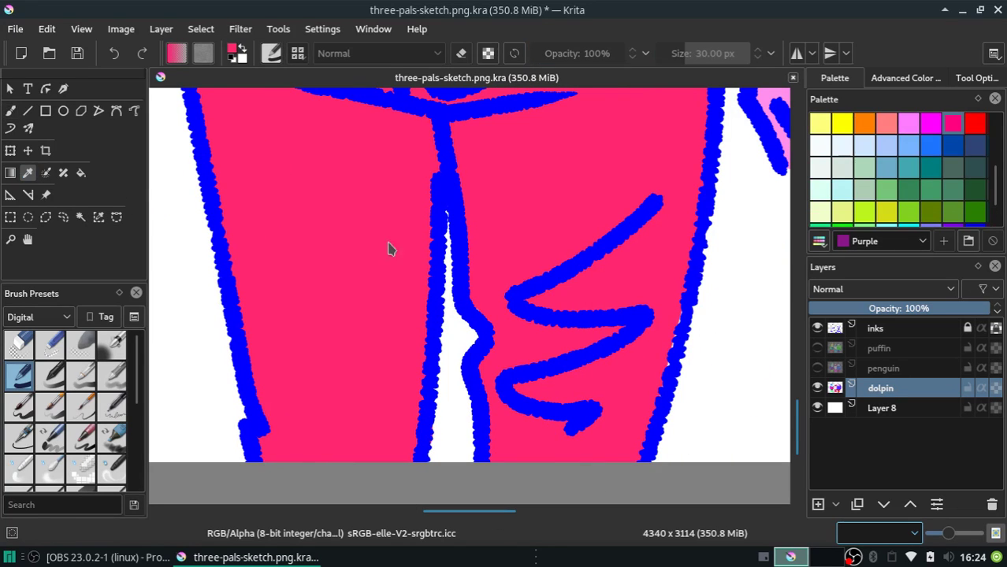
key("b")
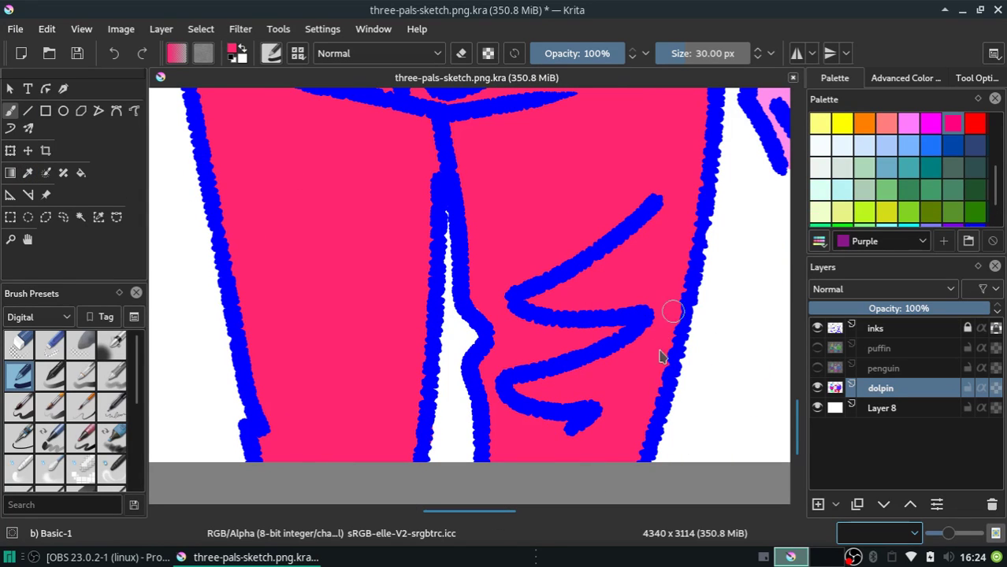
left_click_drag(797, 423, 775, 246)
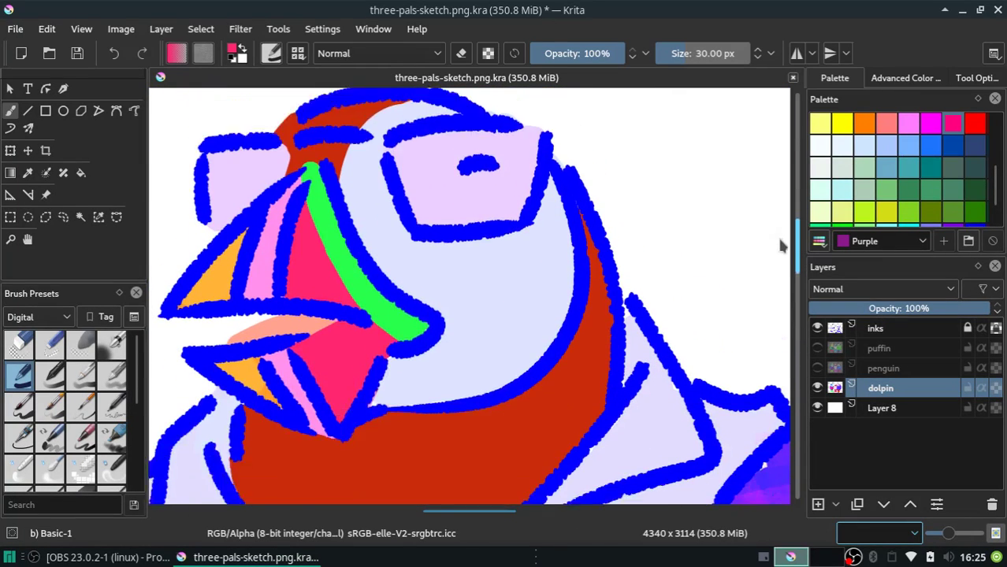
Show the penguin and puffin layers again and make puffin the active layer
left_click_drag(774, 246, 775, 254)
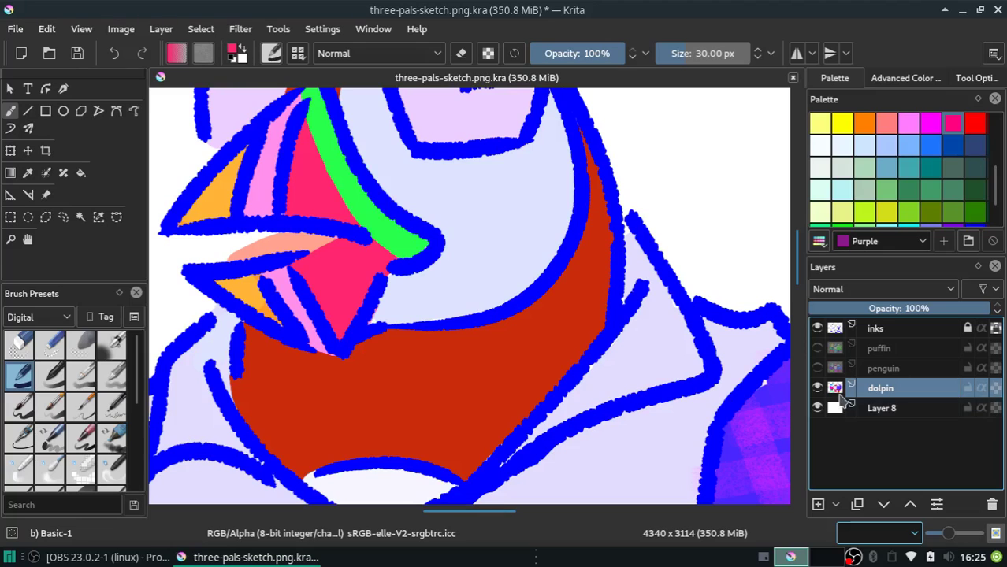
left_click(818, 368)
left_click(817, 348)
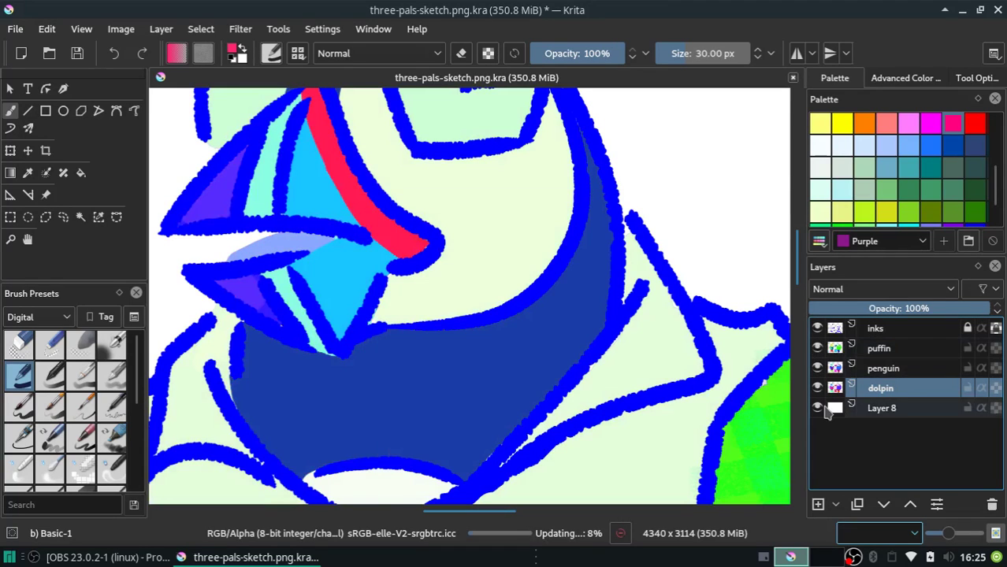
left_click(880, 348)
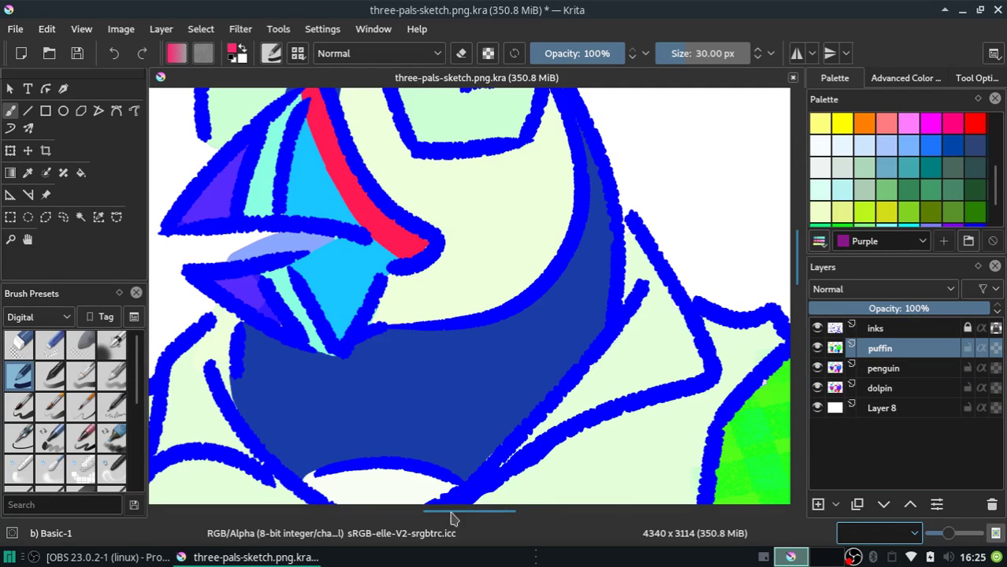
Zoom the canvas out to 25% so all three characters are visible
left_click(835, 505)
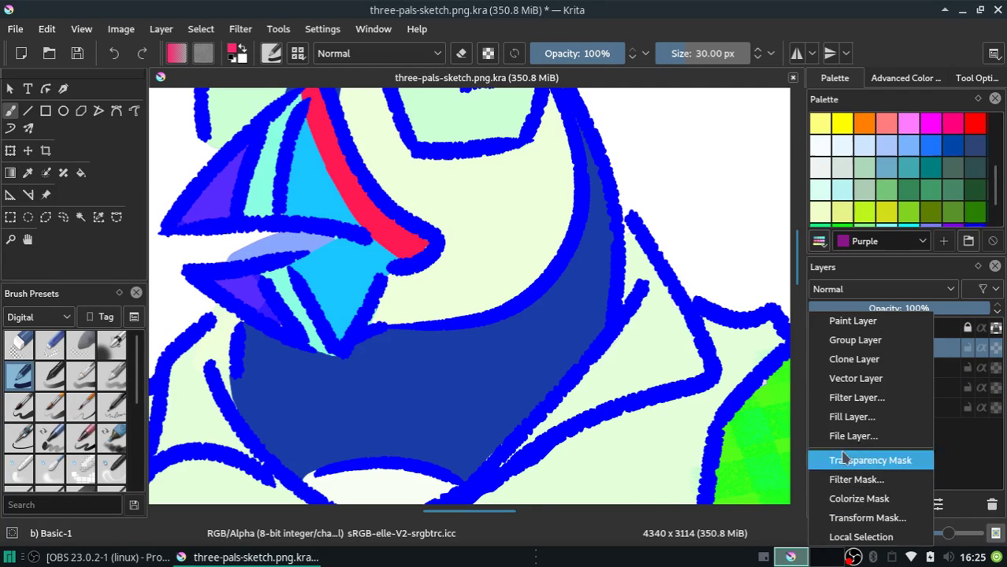
left_click(959, 447)
left_click(914, 533)
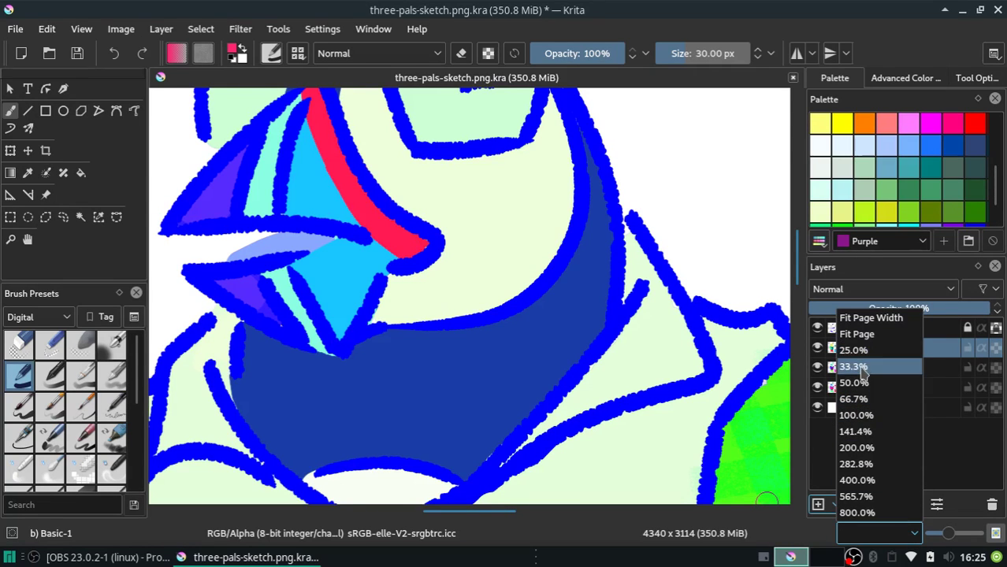
left_click(864, 383)
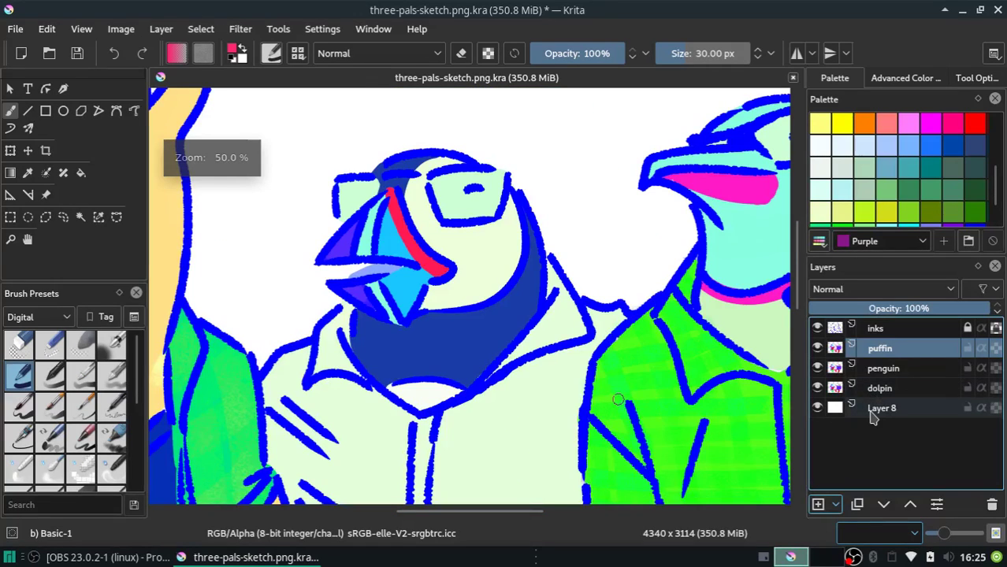
left_click(833, 505)
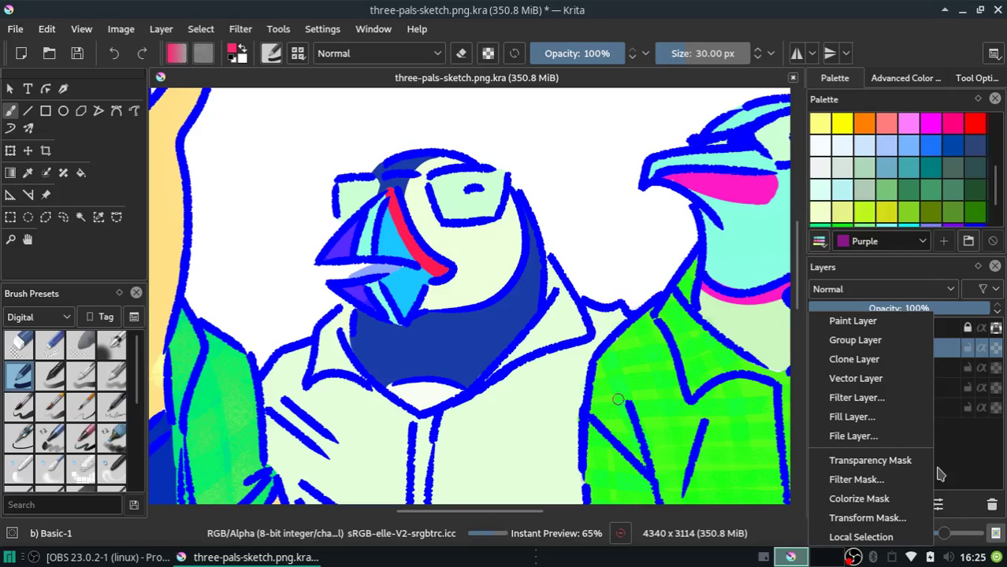
left_click(874, 534)
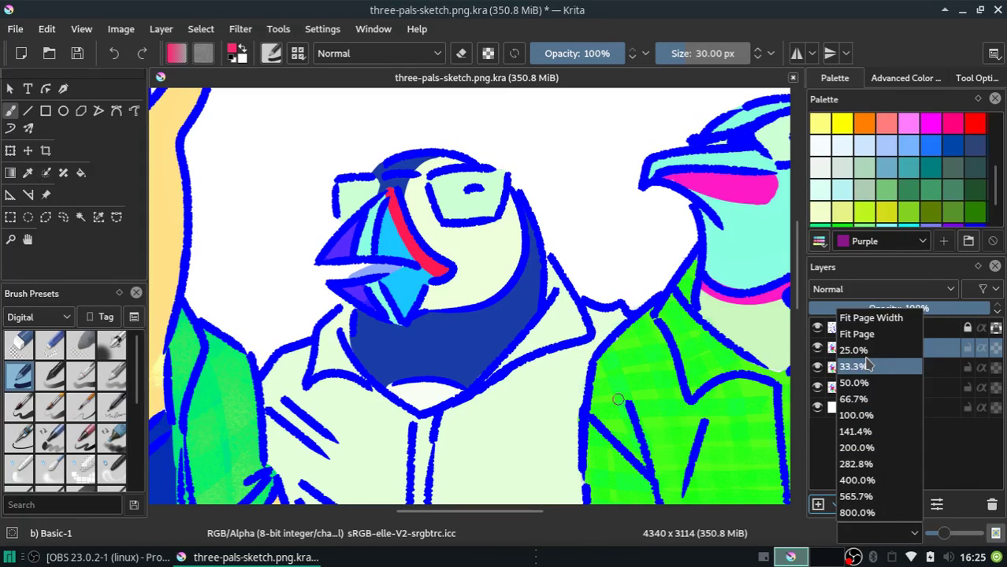
left_click(866, 355)
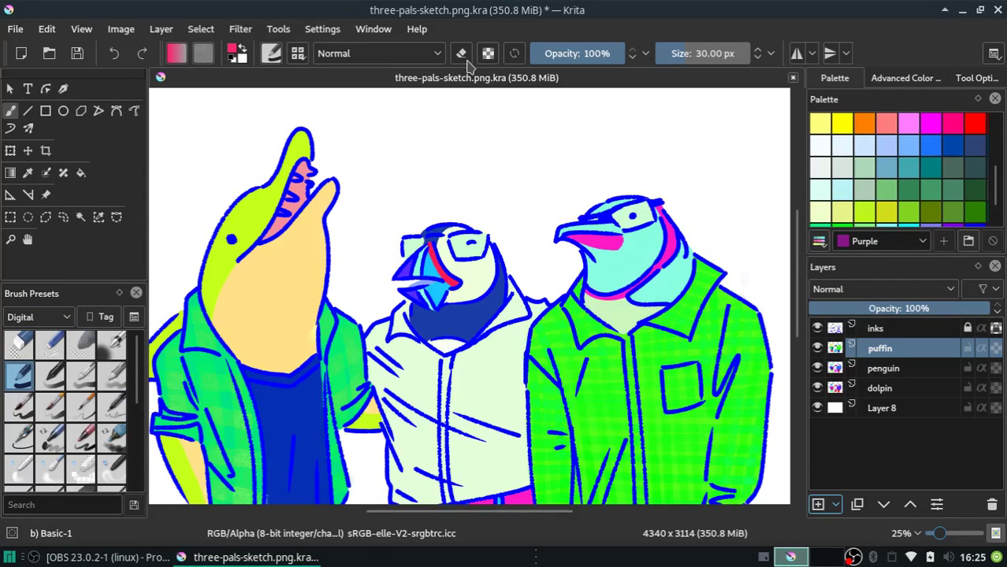
Erase the puffin layer over the penguin, revealing its blue plaid jacket and crimson trousers
left_click(463, 56)
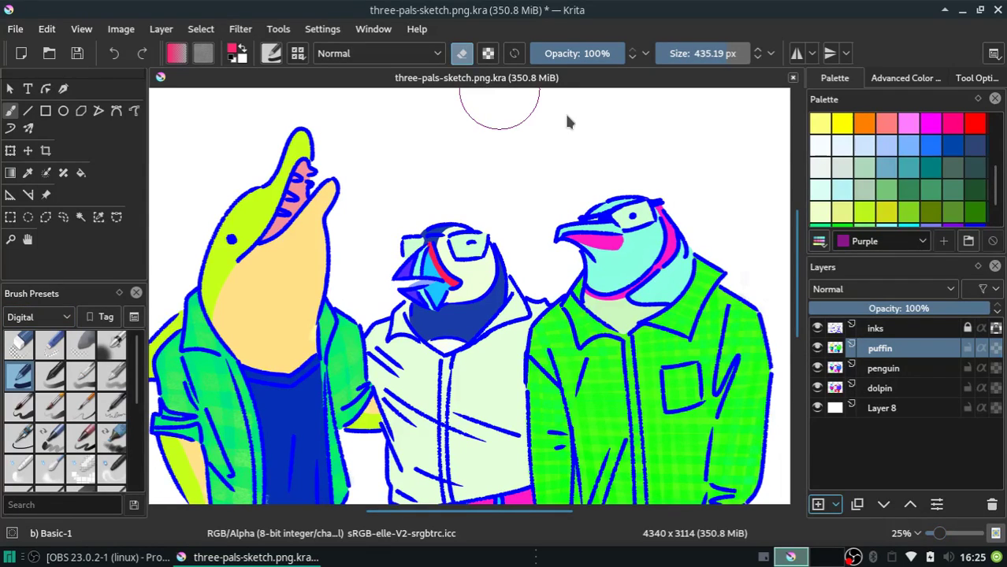
left_click_drag(614, 228, 707, 297)
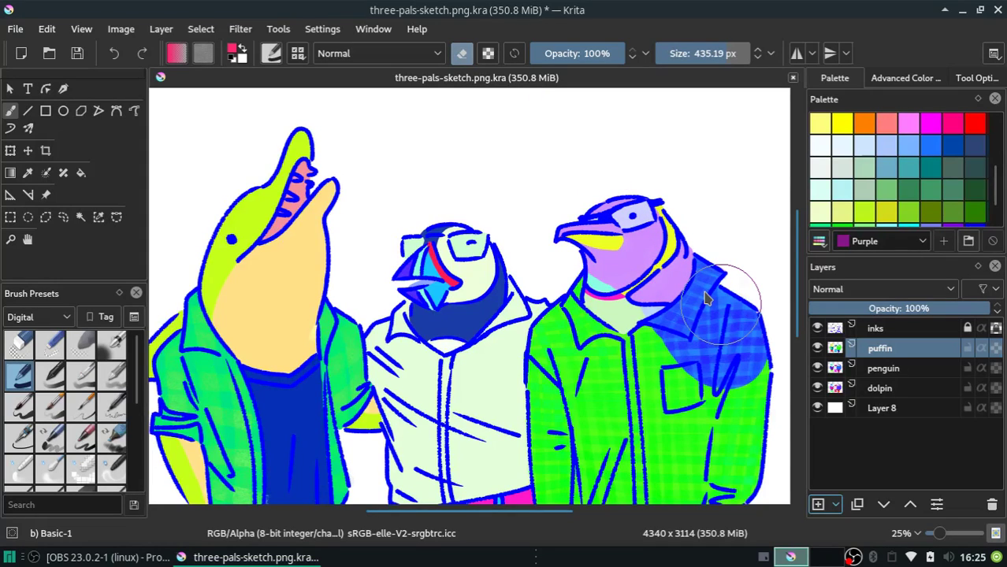
left_click_drag(706, 298, 662, 356)
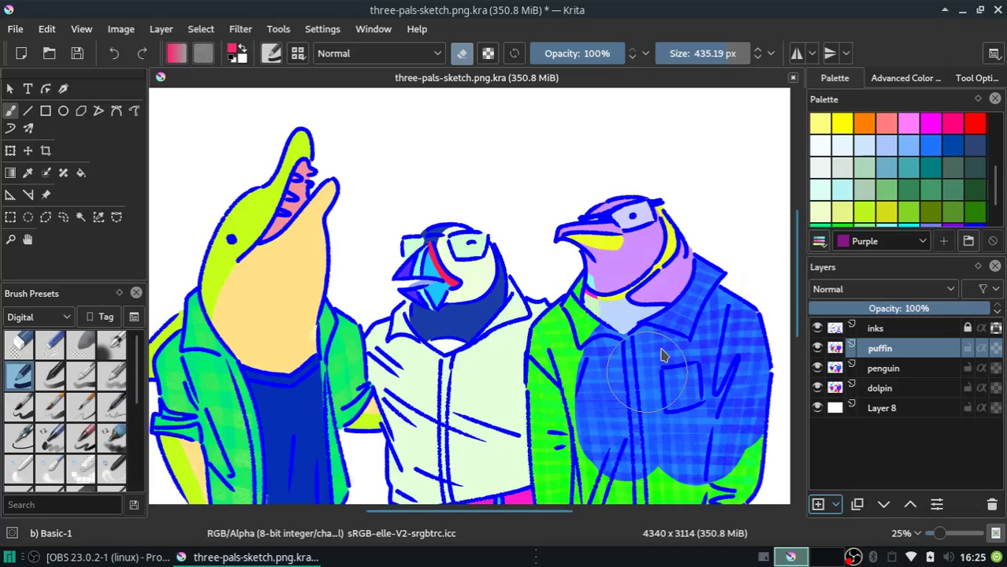
scroll(662, 355, "down", 5)
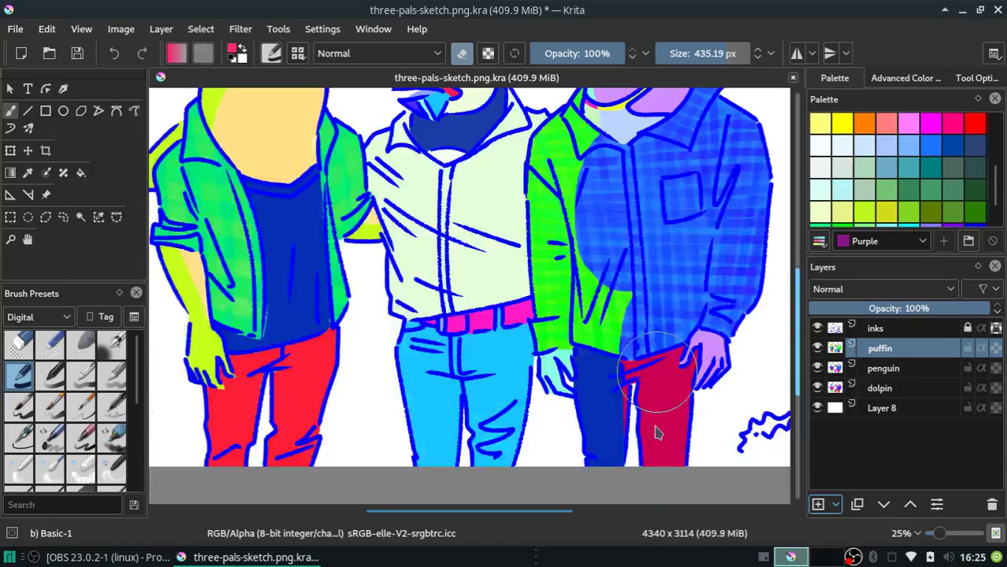
left_click_drag(657, 354, 644, 492)
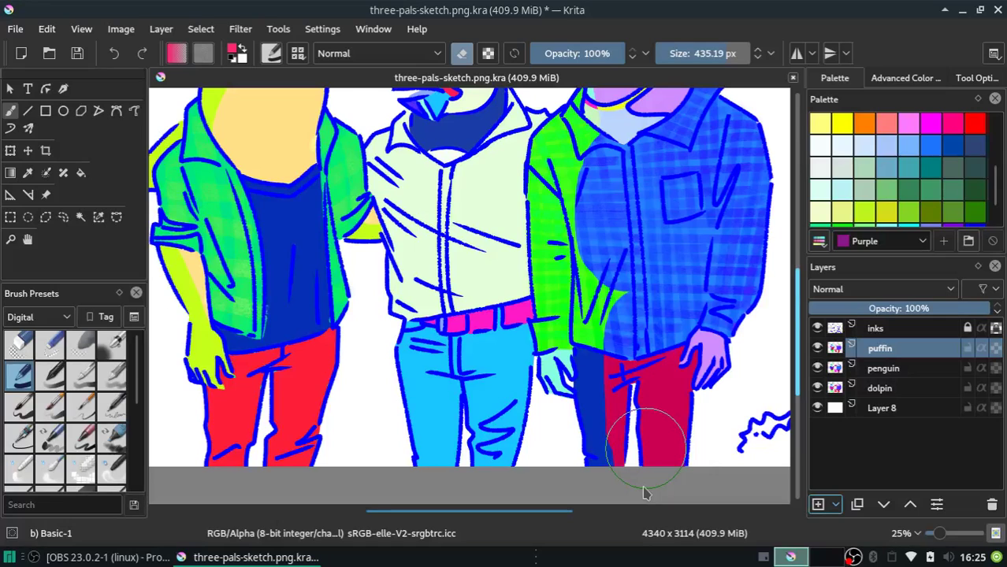
left_click_drag(643, 492, 582, 374)
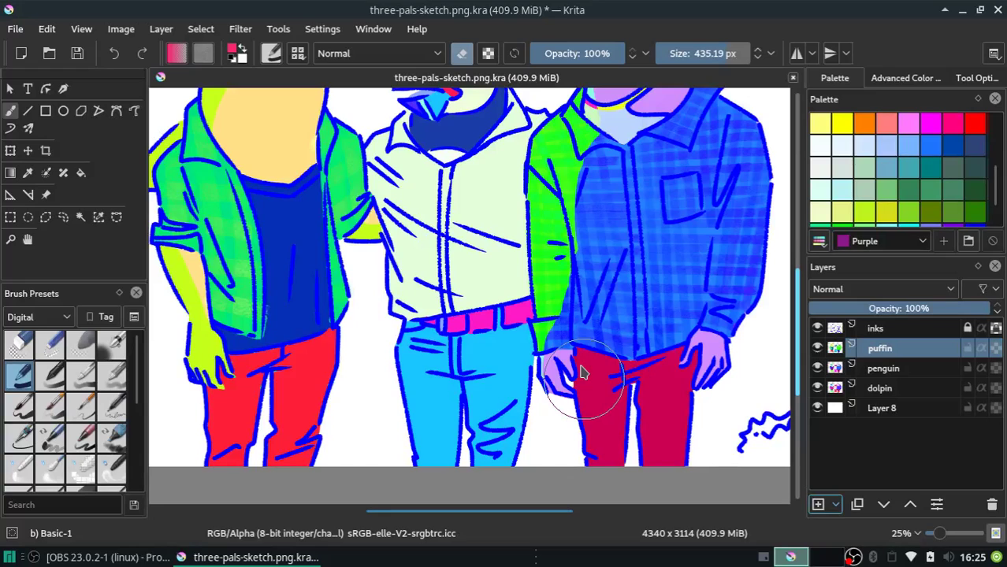
left_click_drag(582, 374, 573, 244)
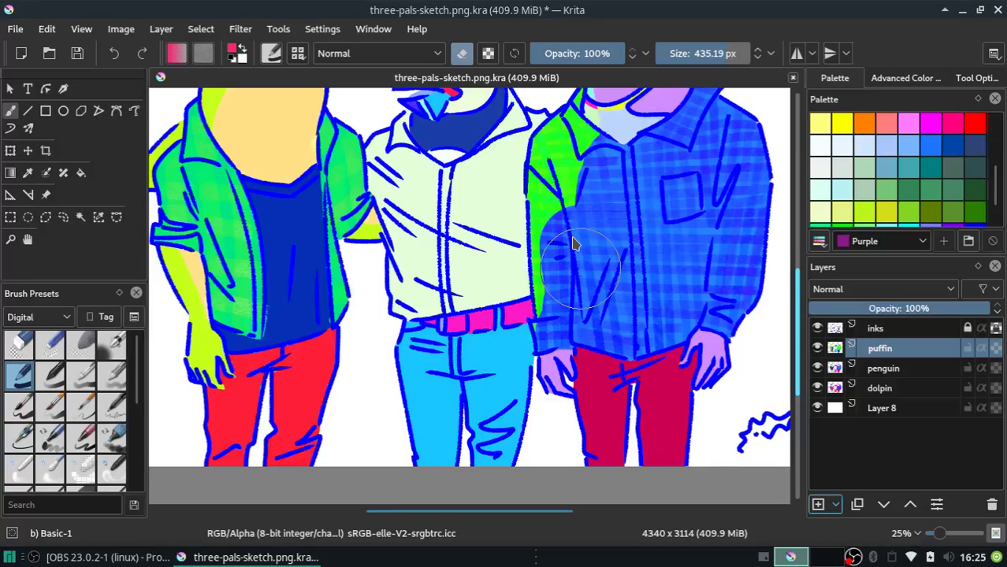
mouse_move(573, 244)
left_mouse_down()
mouse_move(572, 163)
mouse_move(588, 157)
mouse_move(579, 161)
left_mouse_up()
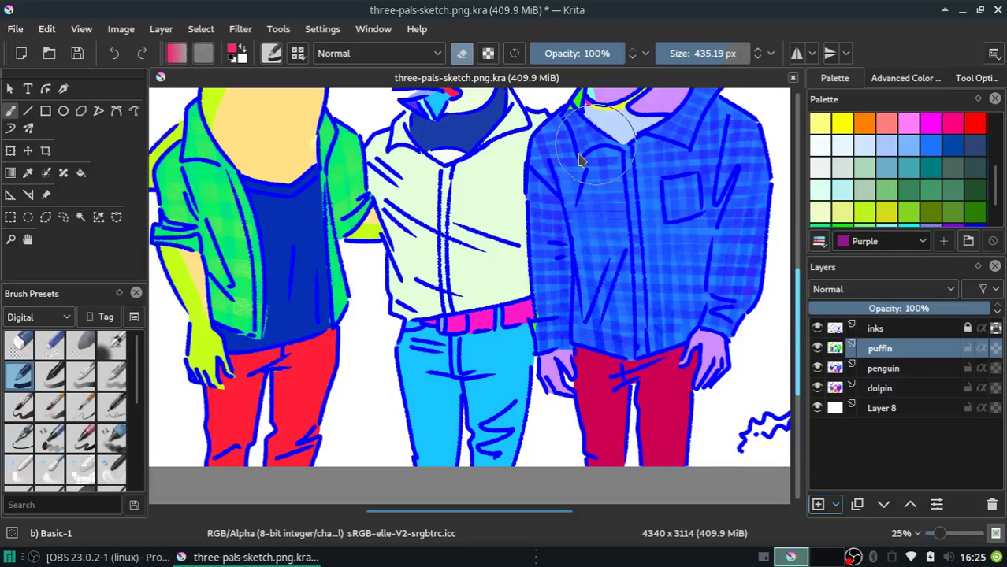
Toggle the puffin layer's visibility to compare colours with the penguin layer
scroll(579, 161, "down", 2)
scroll(575, 272, "up", 2)
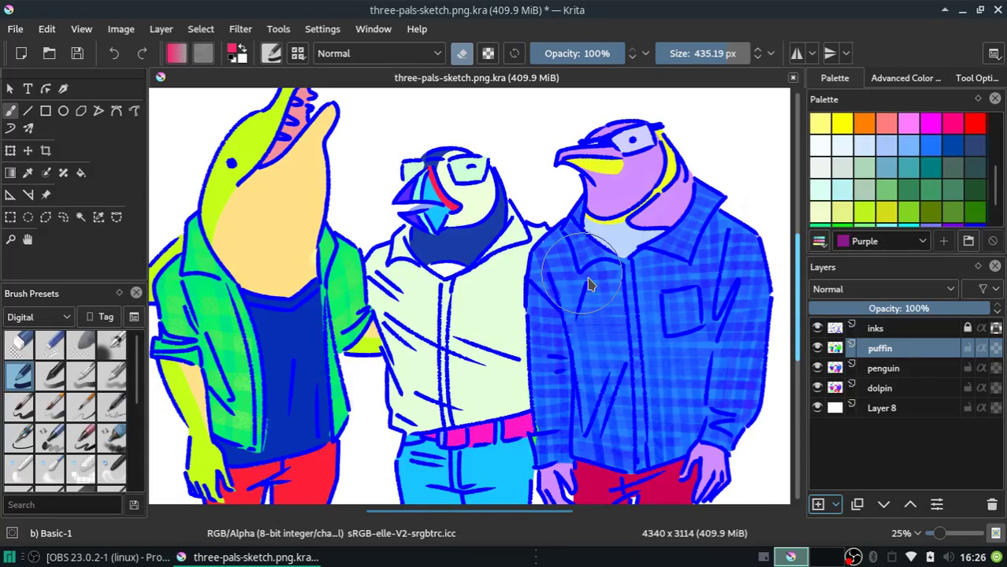
scroll(587, 284, "down", 3)
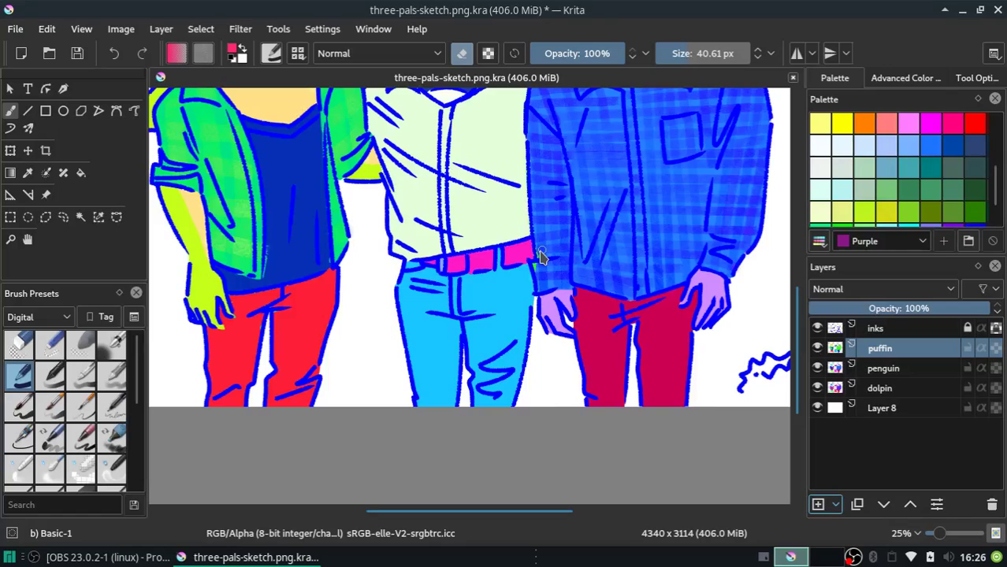
scroll(792, 319, "up", 5)
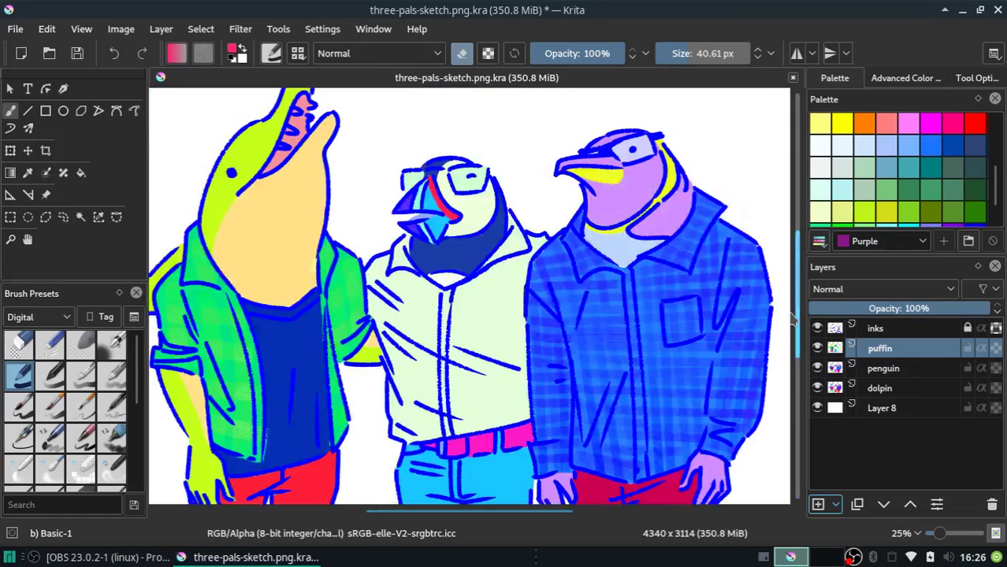
left_click_drag(792, 319, 797, 356)
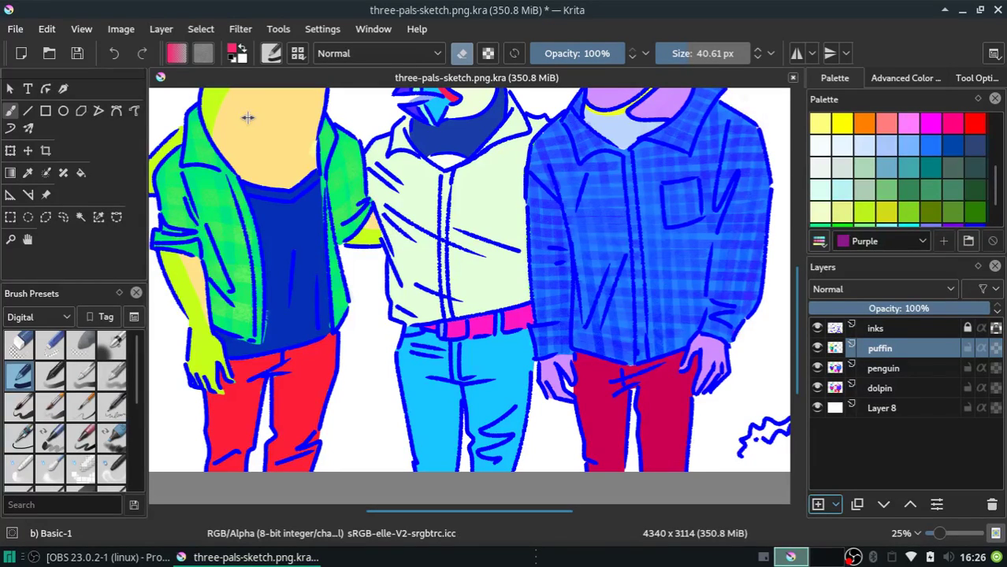
scroll(801, 369, "up", 3)
scroll(801, 369, "up", 1)
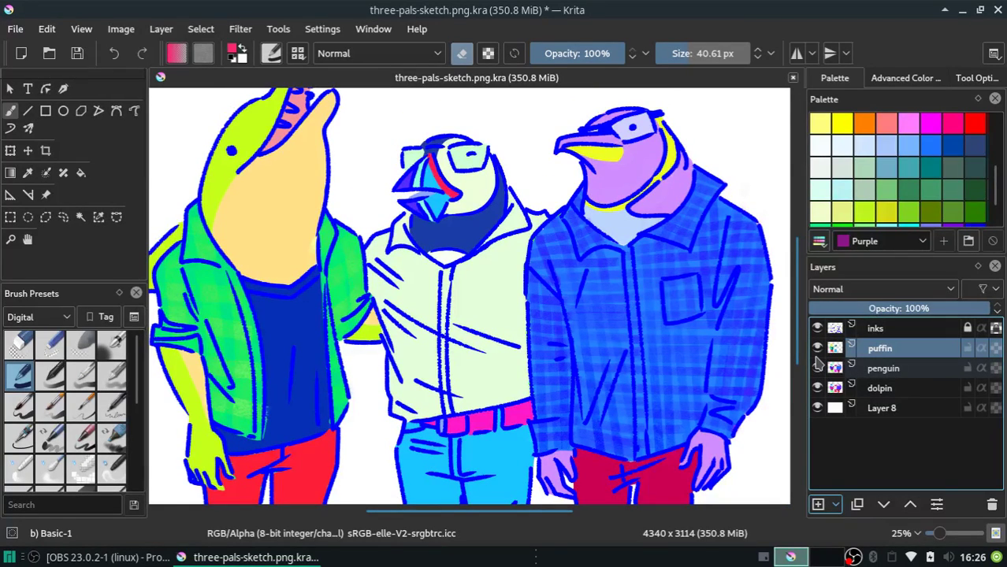
left_click(819, 364)
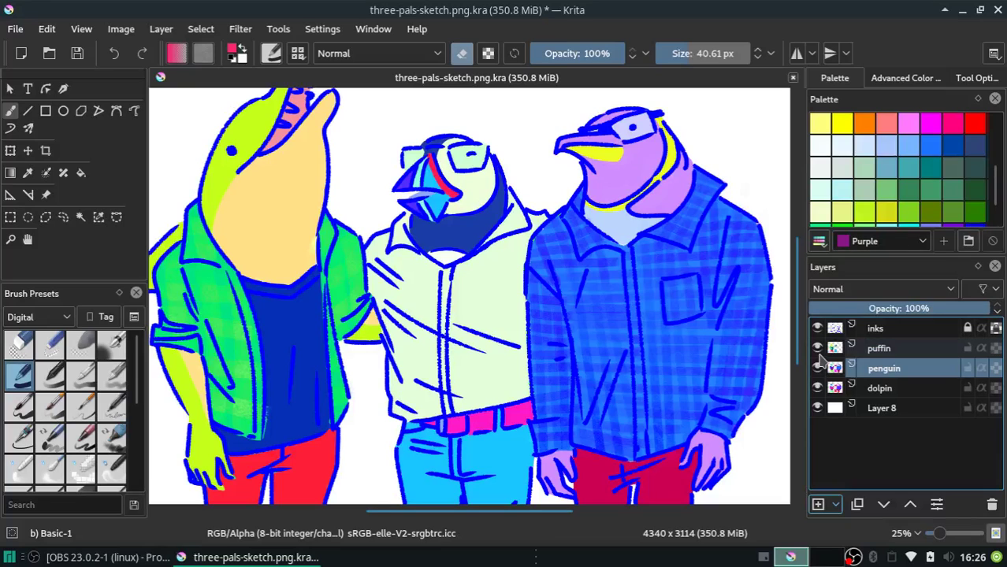
left_click(819, 353)
left_click(817, 351)
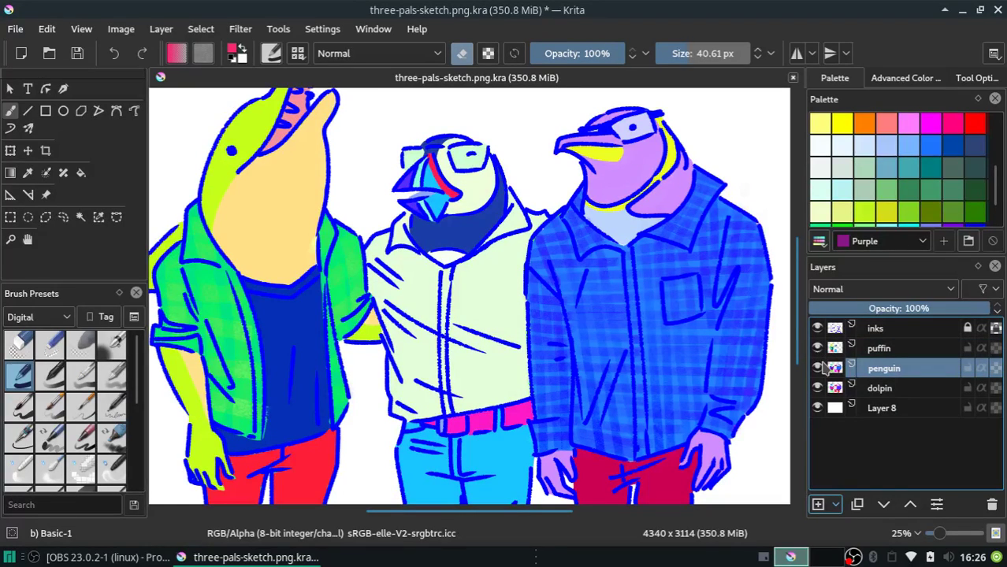
left_click_drag(538, 512, 496, 524)
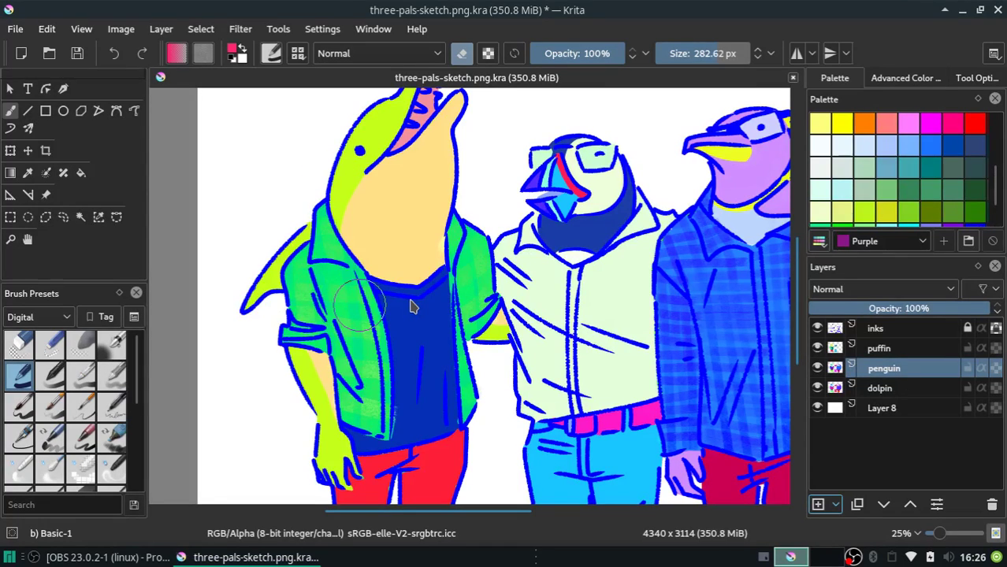
Back on the puffin layer, erase over the dolphin's arm and sleeve to reveal purple plaid
key("Page_Up")
left_click_drag(315, 237, 268, 332)
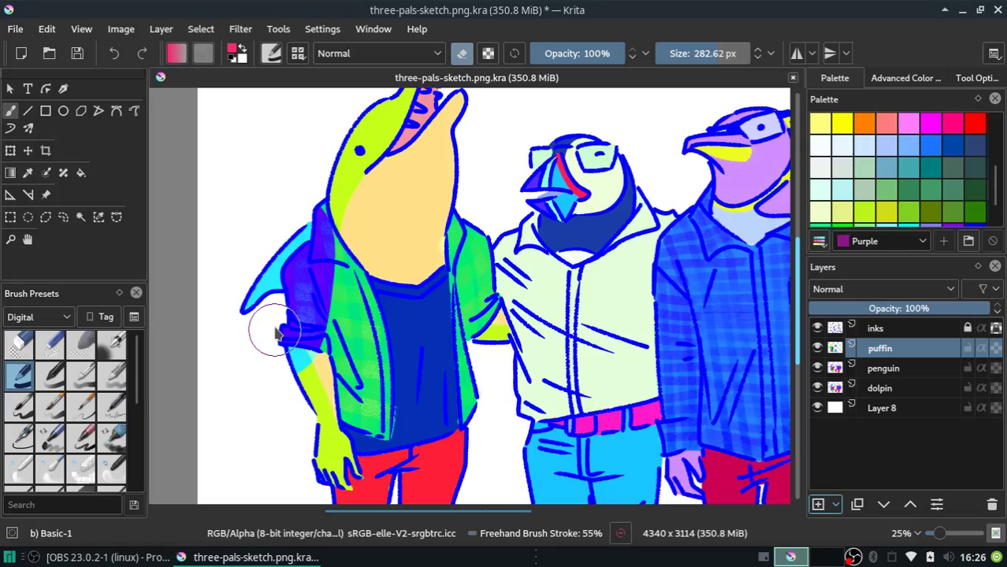
mouse_move(370, 126)
left_mouse_down()
mouse_move(357, 177)
mouse_move(386, 118)
left_mouse_up()
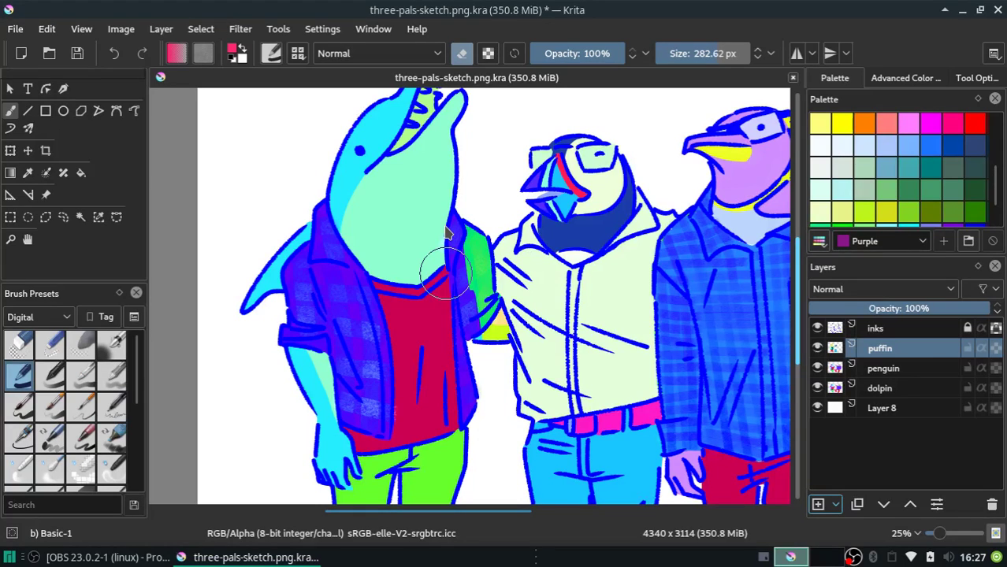
mouse_move(446, 230)
left_mouse_down()
mouse_move(479, 332)
mouse_move(479, 322)
left_mouse_up()
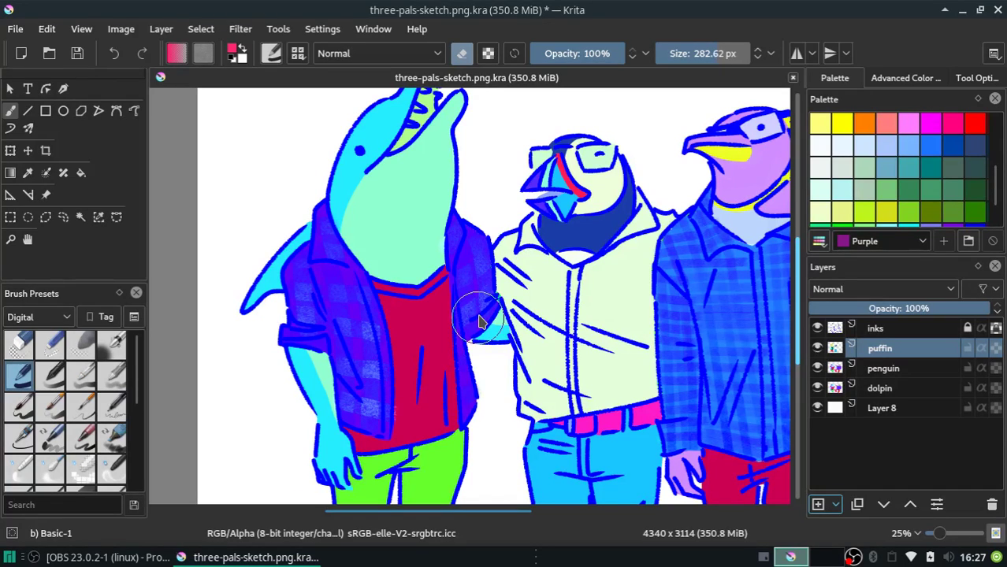
Erase stray marks below the dolphin's legs and at its snout tip, then fit the page
scroll(404, 335, "down", 3)
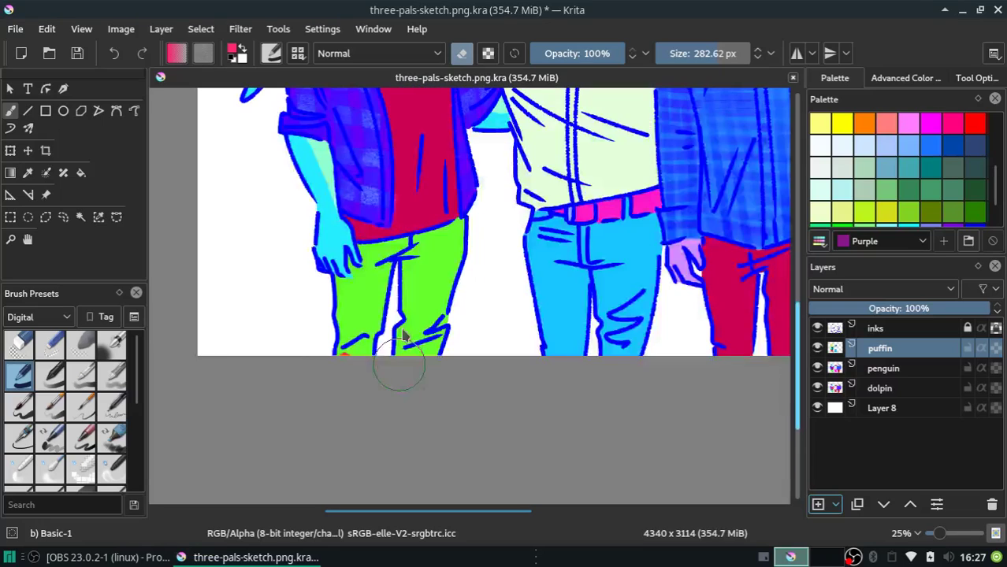
left_click(402, 334)
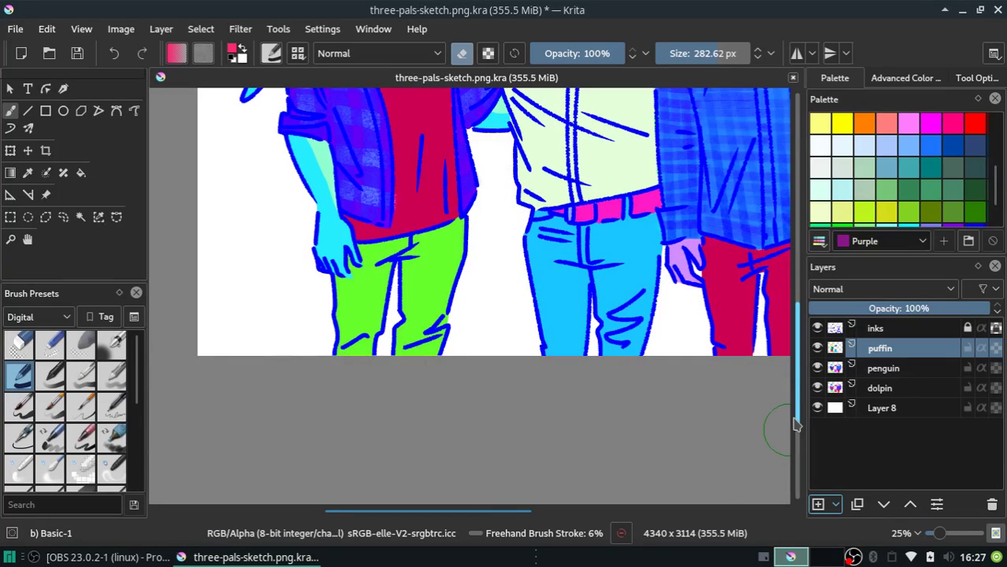
scroll(418, 182, "up", 5)
left_click_drag(415, 182, 421, 203)
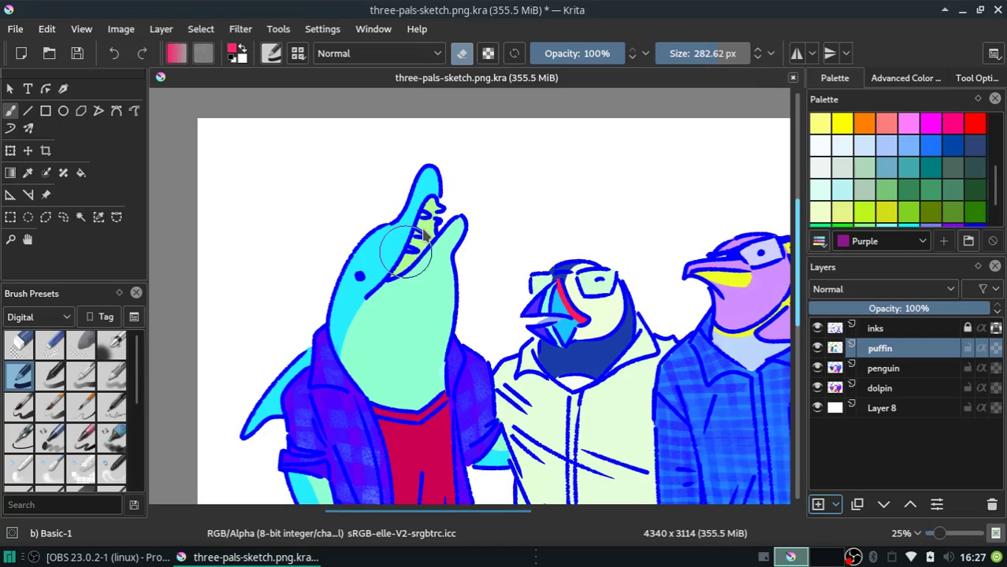
key("2")
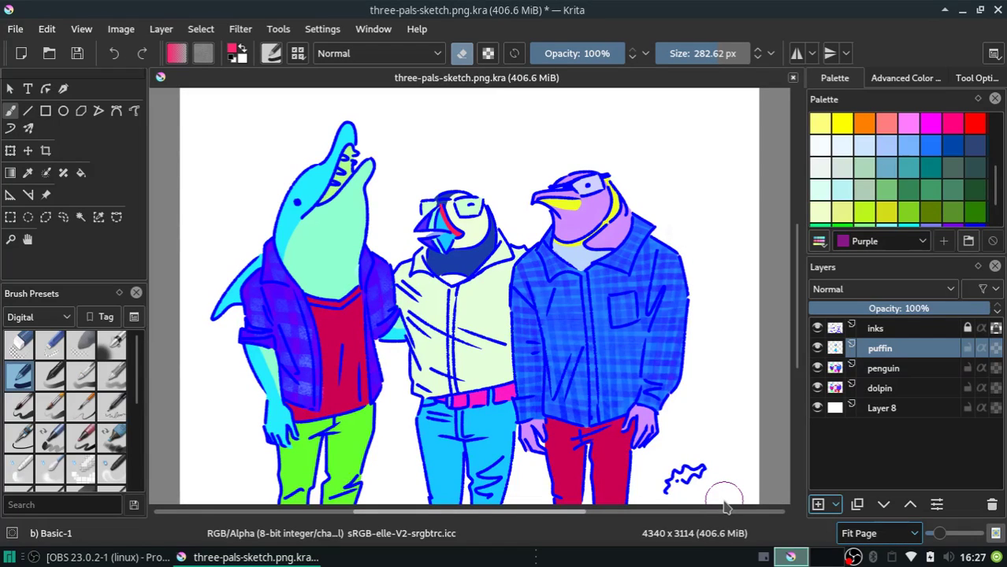
On the penguin layer, undo the dolphin's two recolours and erase the blue smudge by its arm
left_click(906, 368)
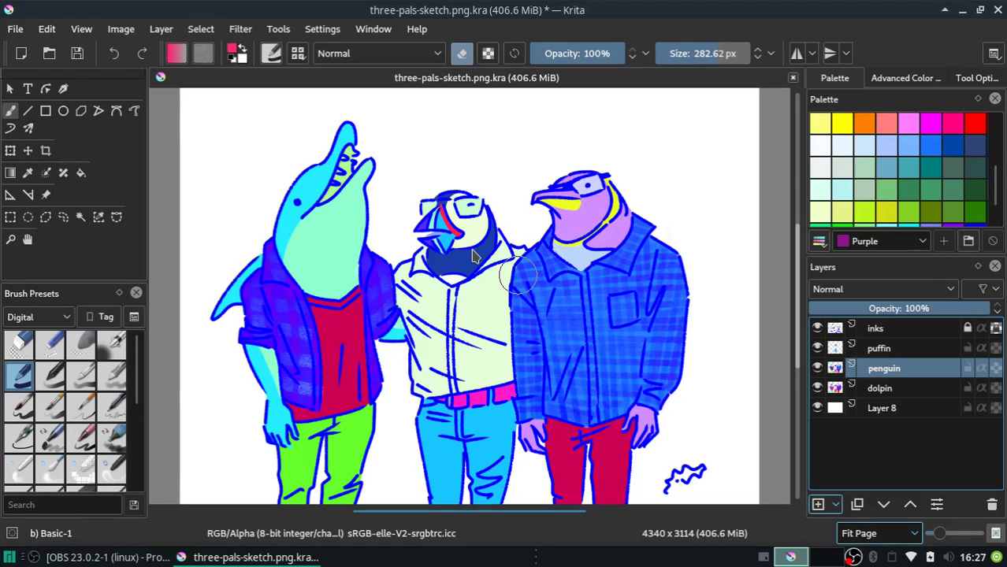
key("ctrl+z")
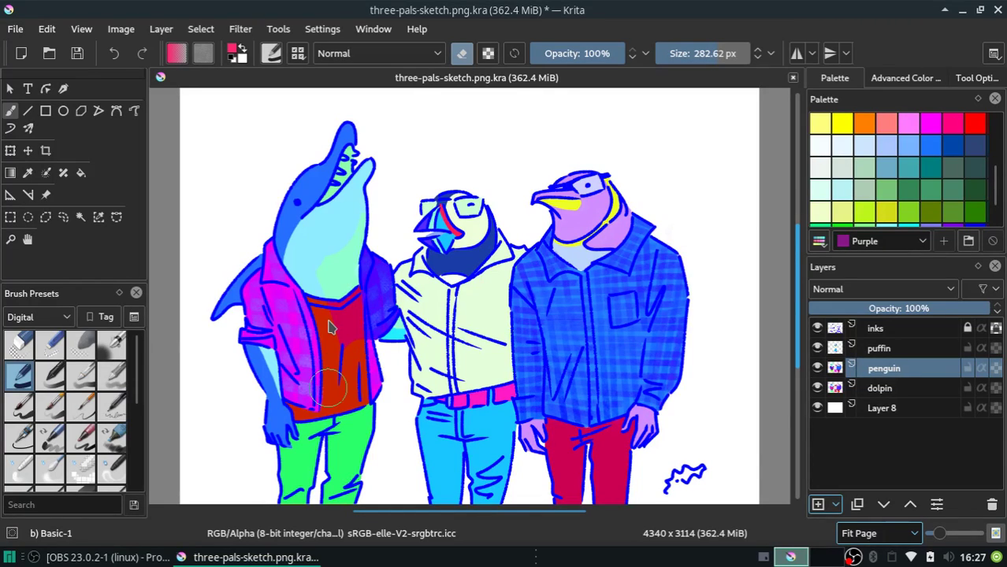
key("ctrl+z")
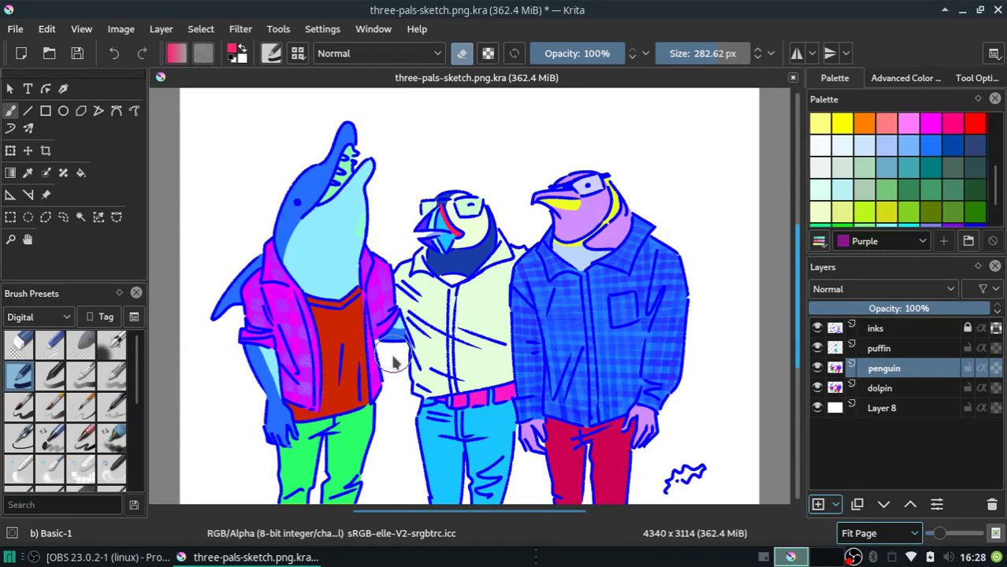
left_click(394, 361)
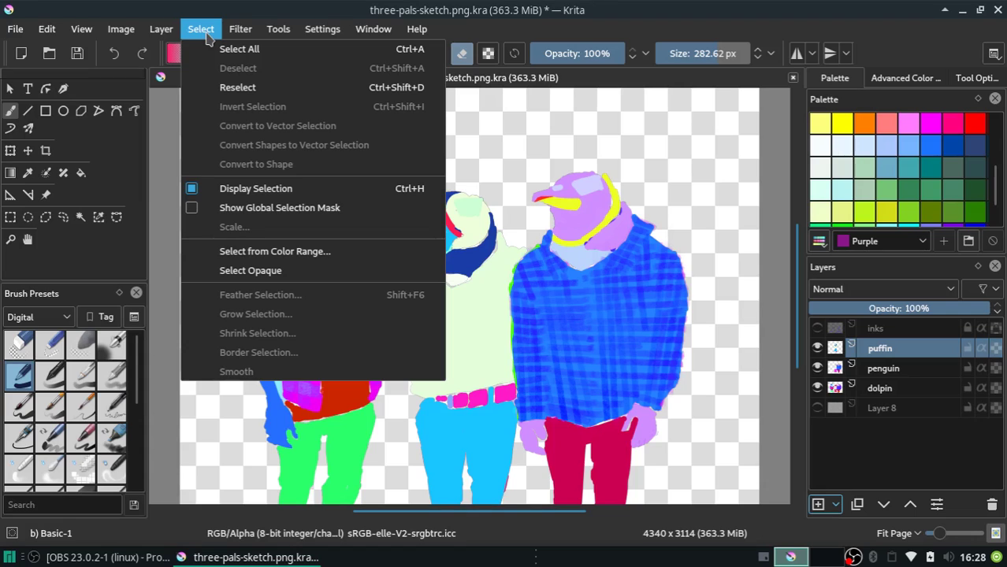
Merge the puffin layer down into penguin and show the inks and background layers again
left_click(206, 32)
key("ctrl+e")
left_click(126, 29)
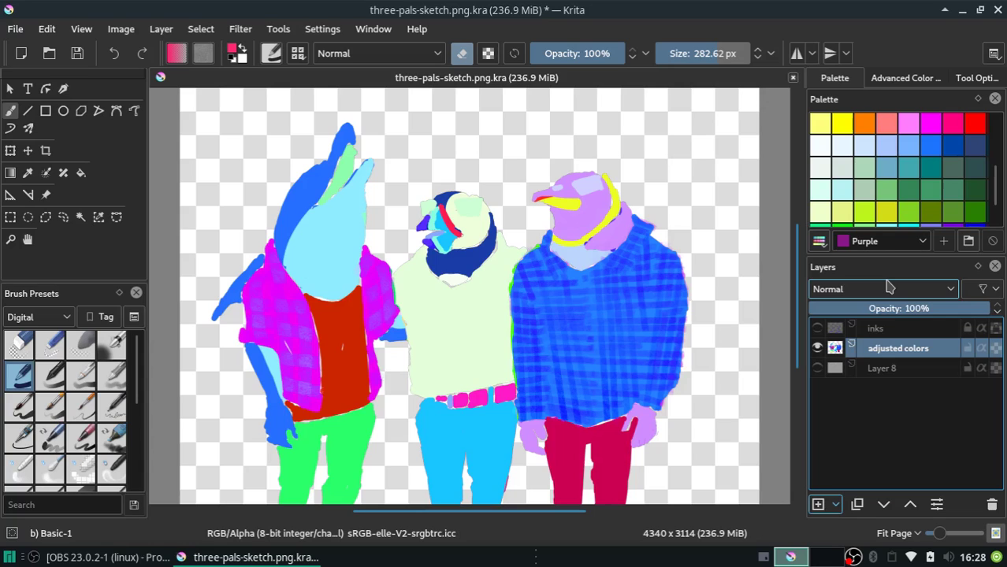
left_click(817, 347, "shift")
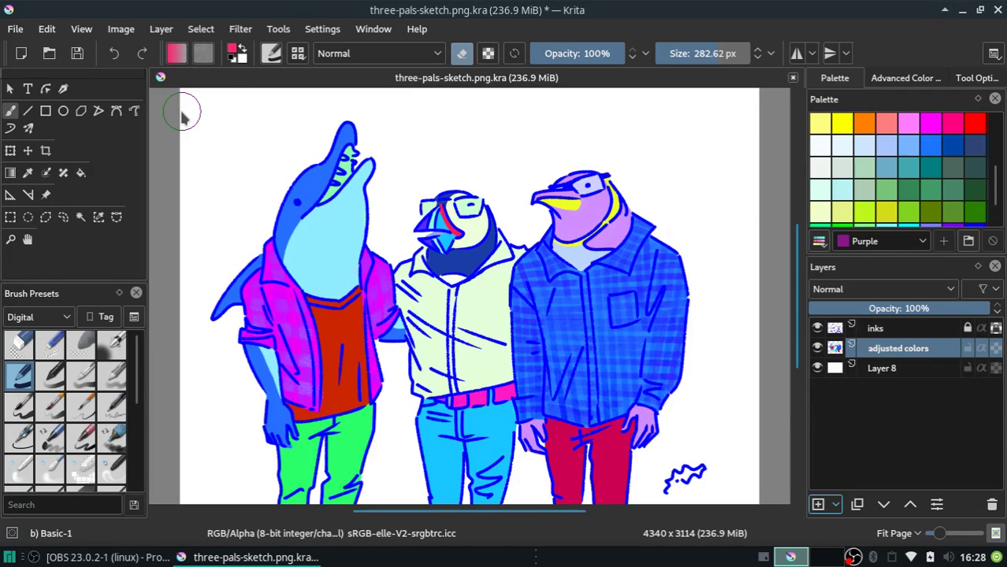
Keep the dark purple shirt and trousers, and fill the puffin's red glasses line yellow
scroll(998, 154, "up", 5)
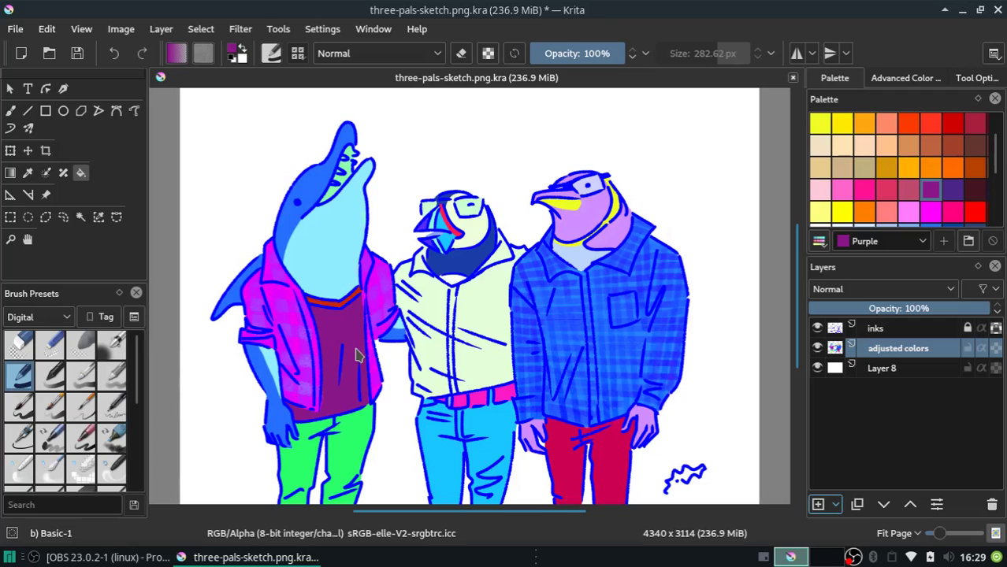
key("ctrl+z")
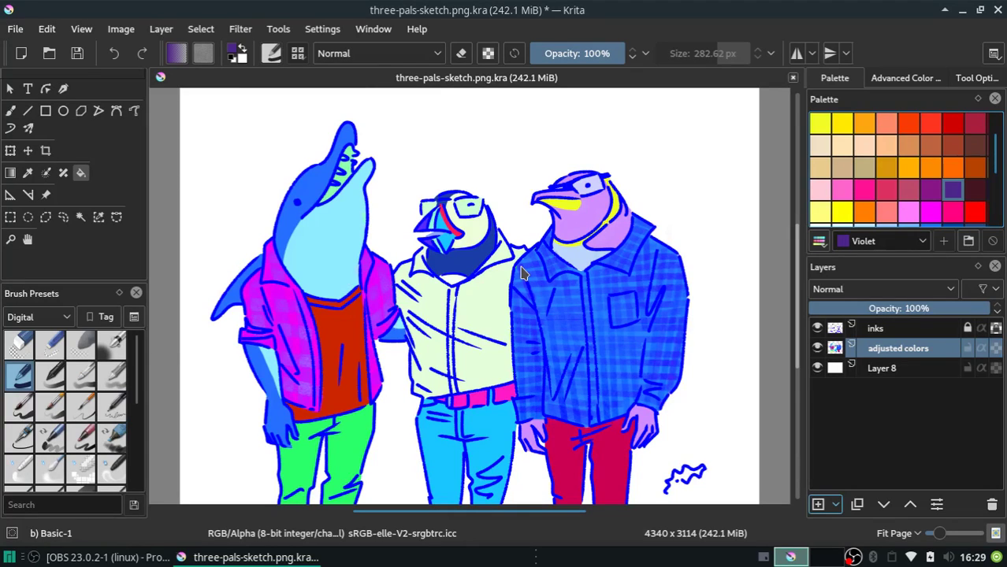
key("ctrl+shift+z")
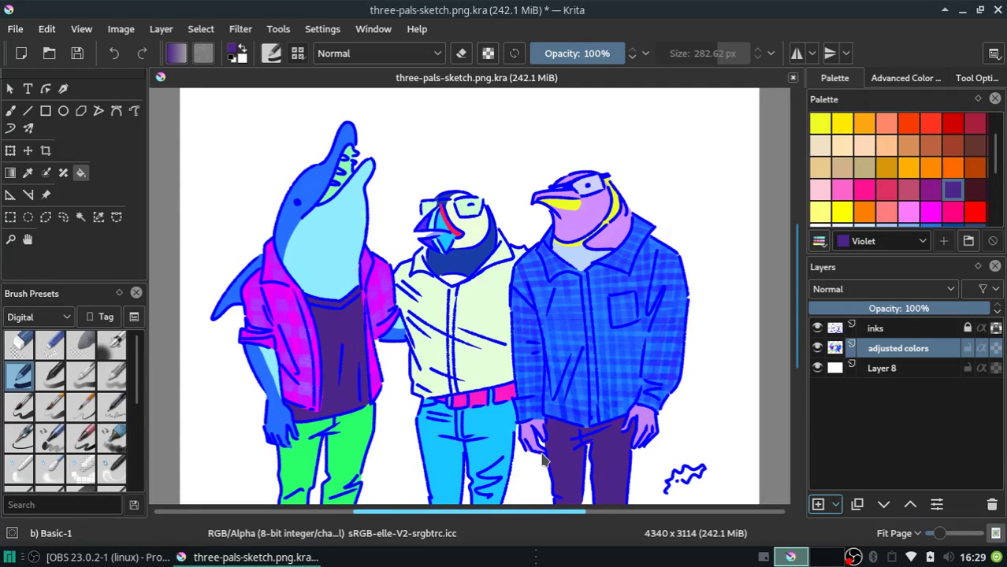
left_click(819, 122)
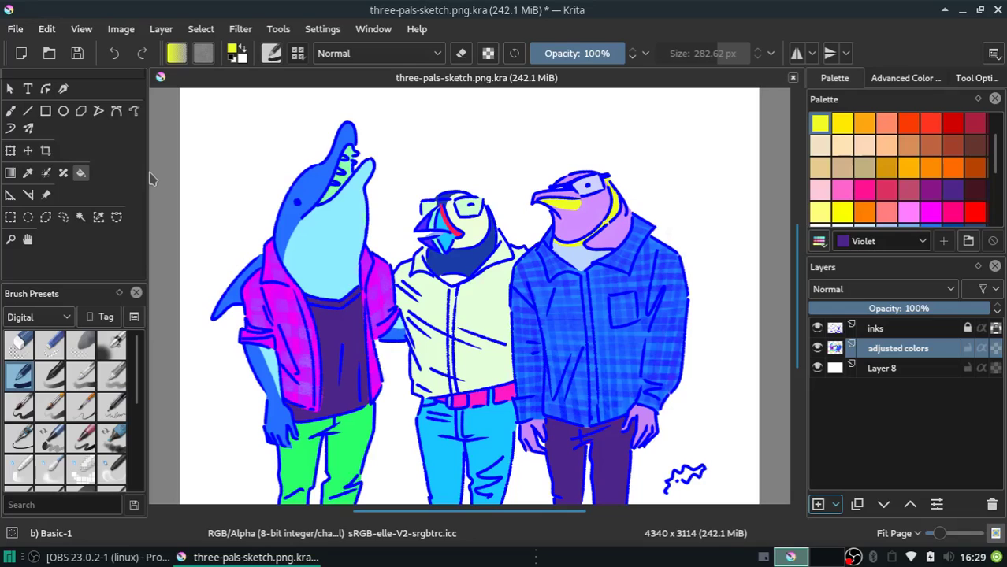
left_click(451, 222)
Open the Levels adjustment and pull the input white point down to 195
left_click(160, 30)
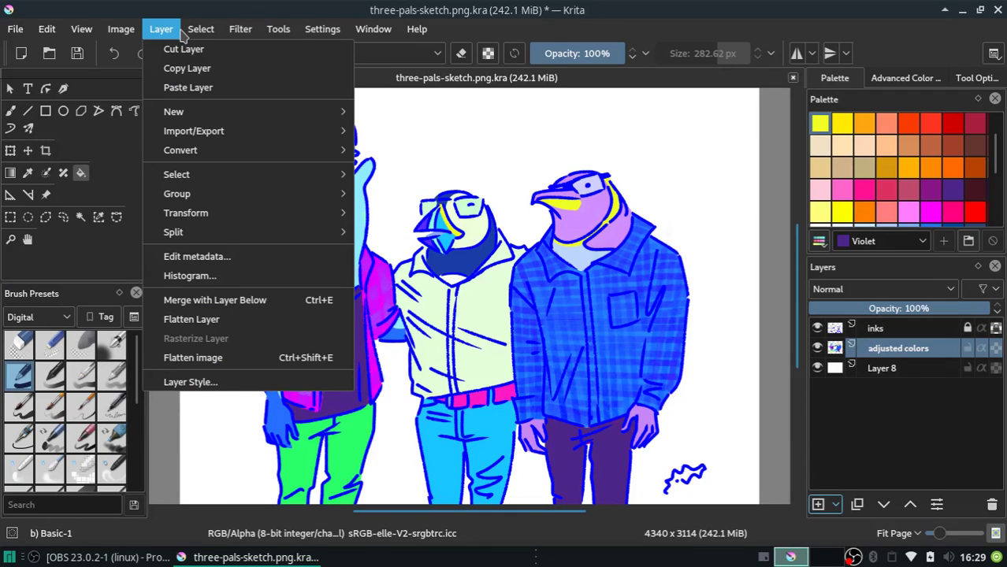
mouse_move(257, 73)
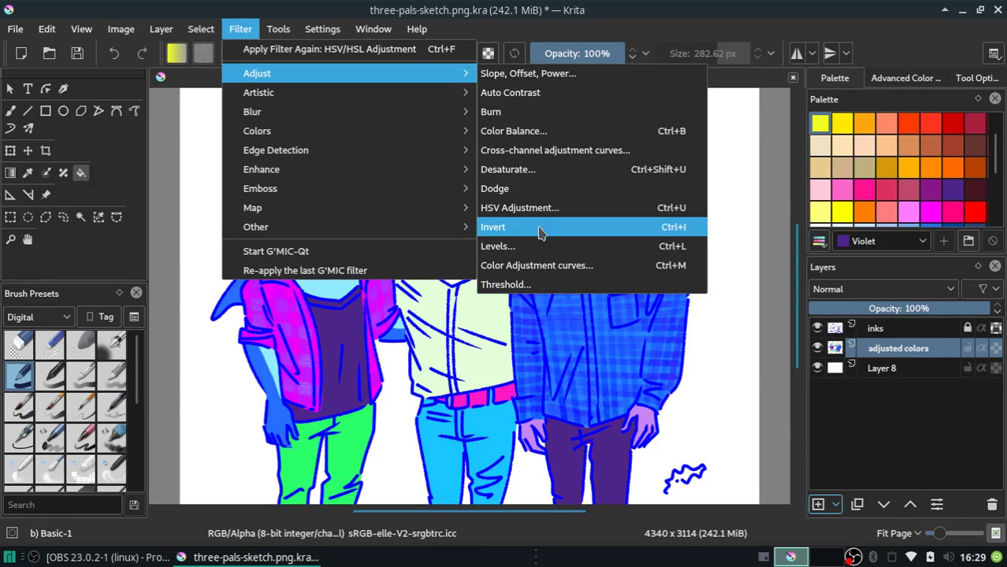
left_click(809, 225)
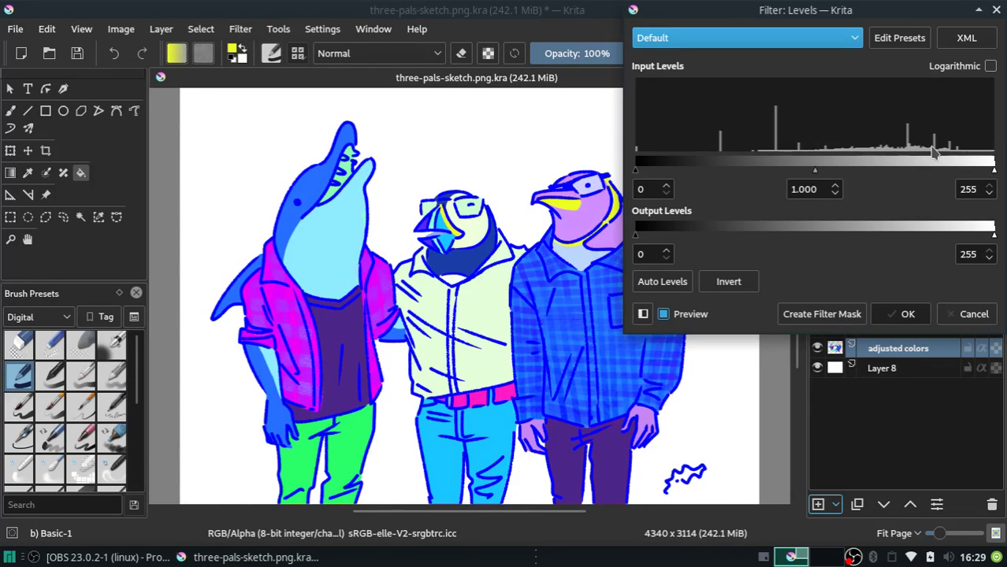
left_click(816, 175)
left_click_drag(815, 175, 849, 171)
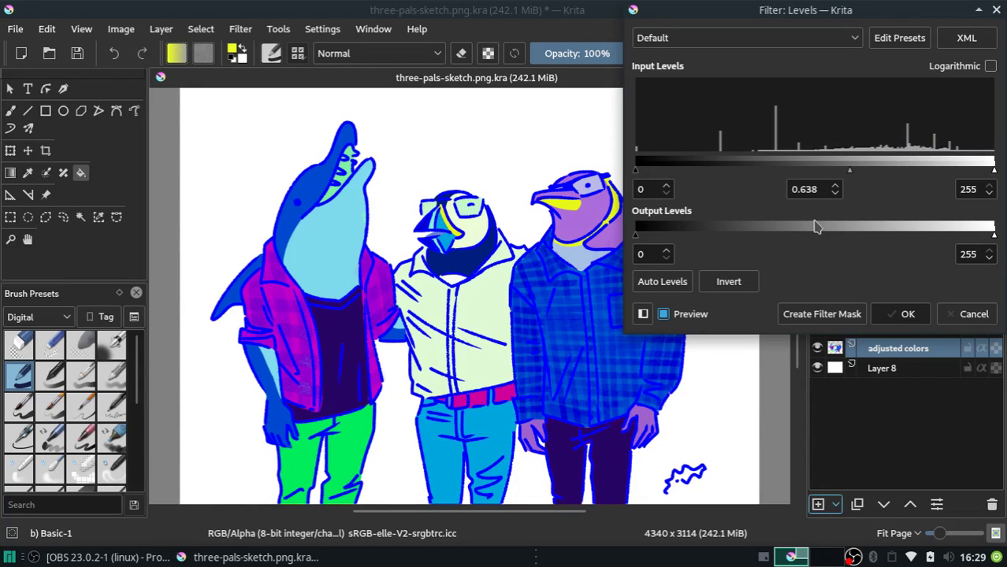
mouse_move(849, 174)
left_mouse_down()
mouse_move(791, 171)
mouse_move(861, 172)
left_mouse_up()
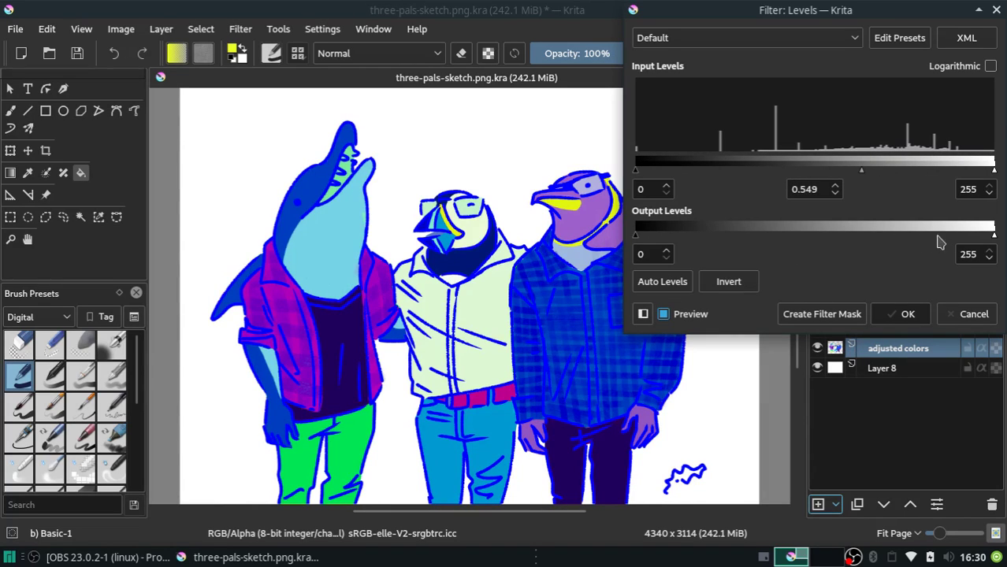
left_click_drag(991, 173, 959, 172)
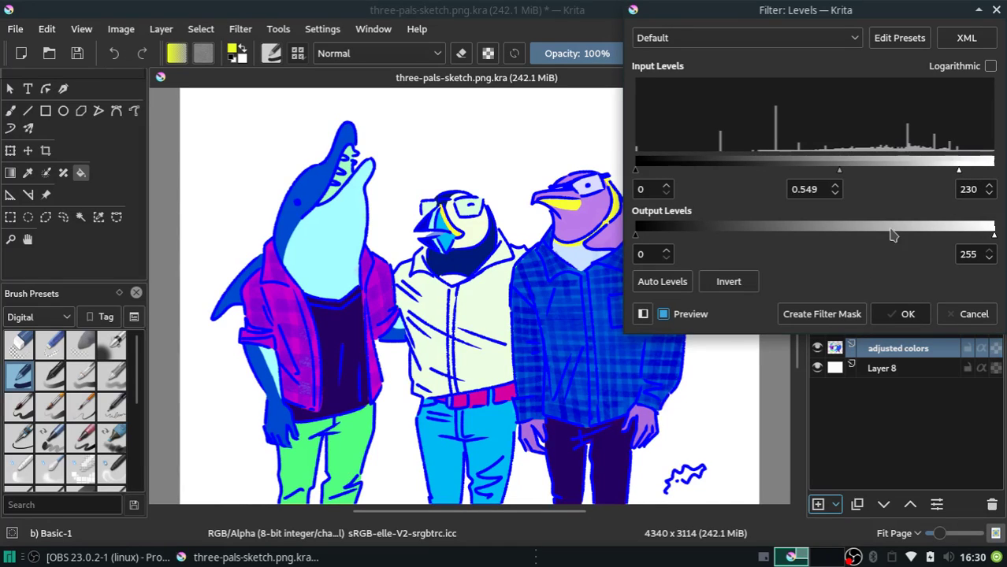
left_click_drag(959, 172, 906, 170)
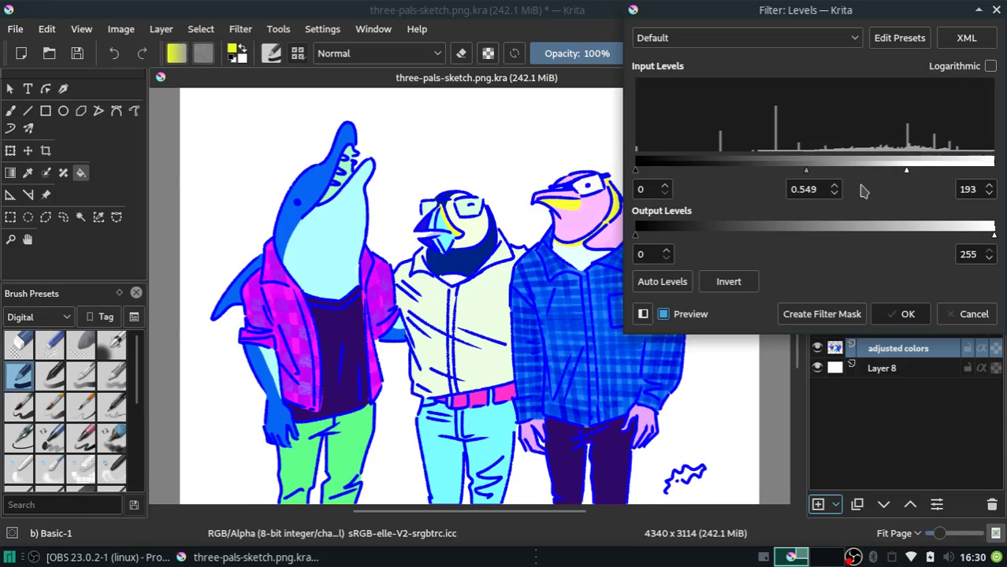
left_click_drag(911, 175, 914, 175)
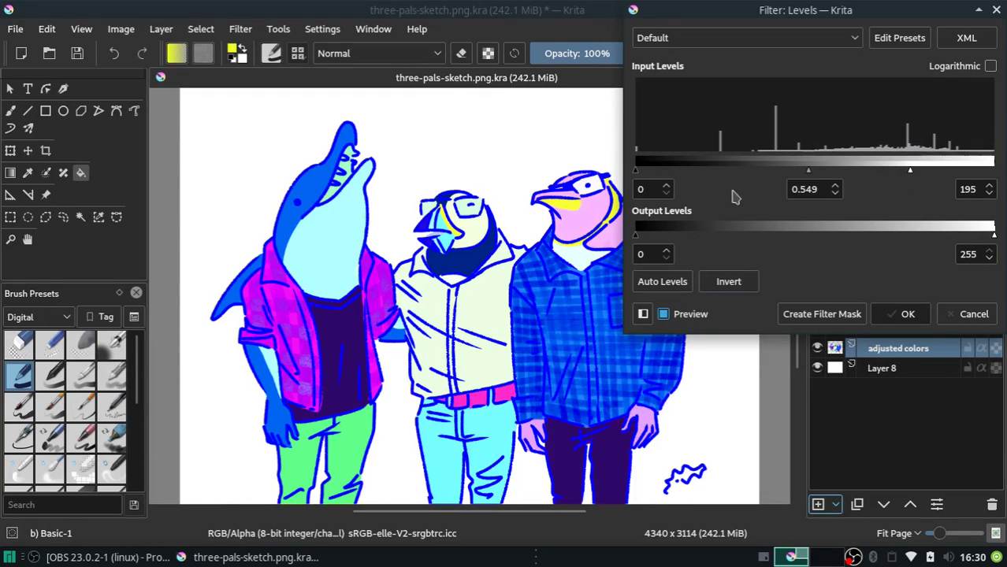
Set the Levels midtone gamma to 0.629 with input black at 0, and apply it
left_click_drag(809, 172, 778, 176)
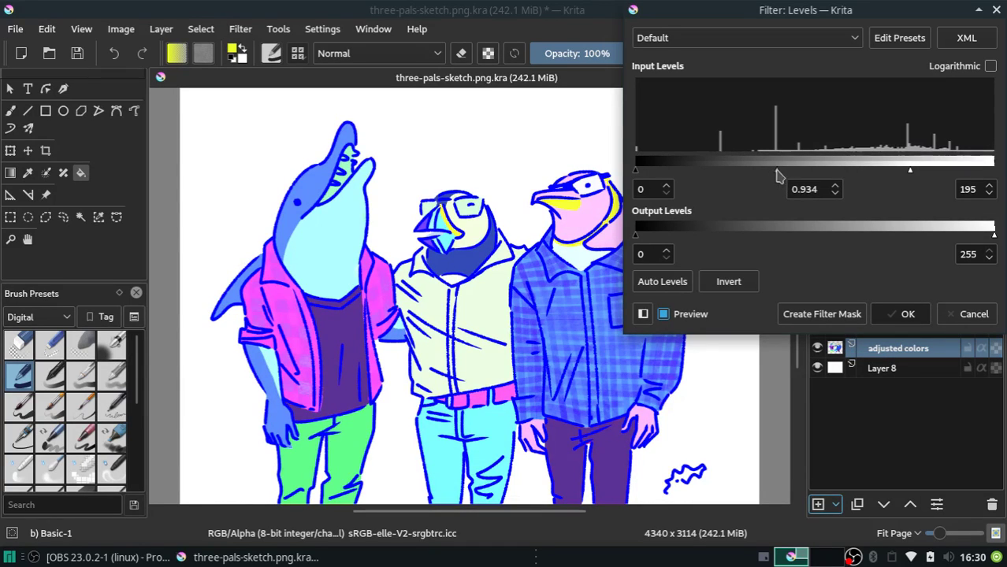
left_click_drag(777, 171, 801, 173)
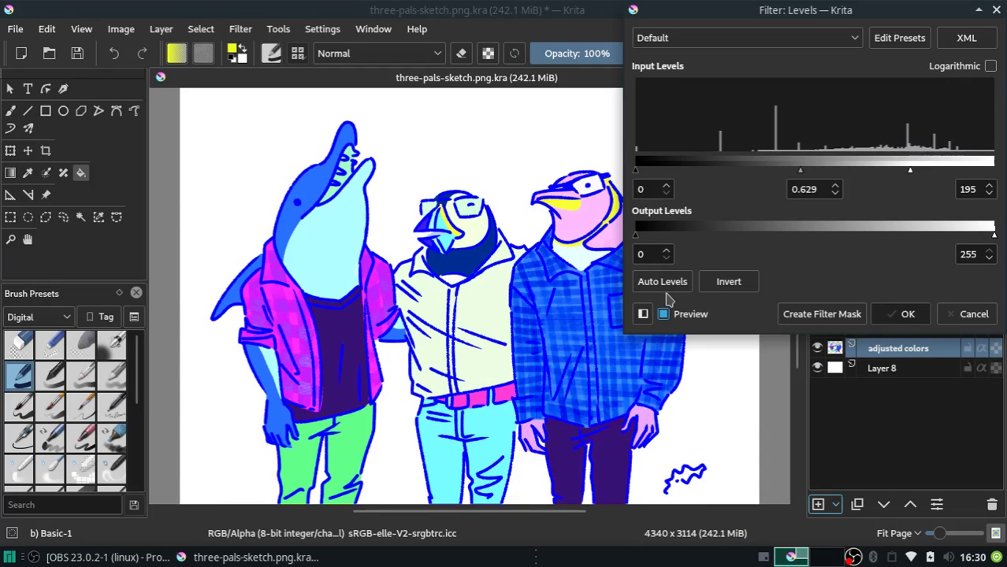
left_click_drag(635, 170, 664, 173)
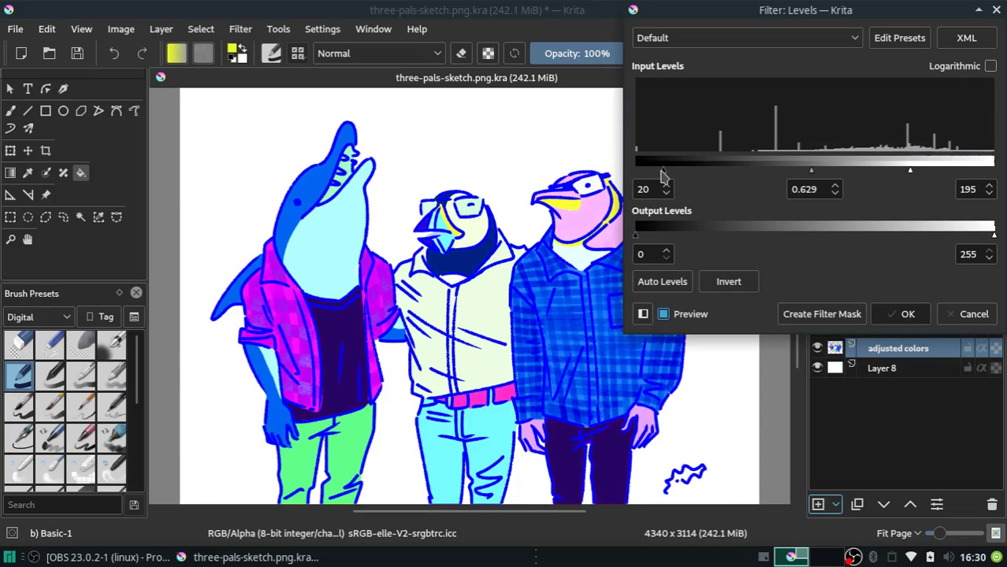
left_click_drag(662, 175, 637, 173)
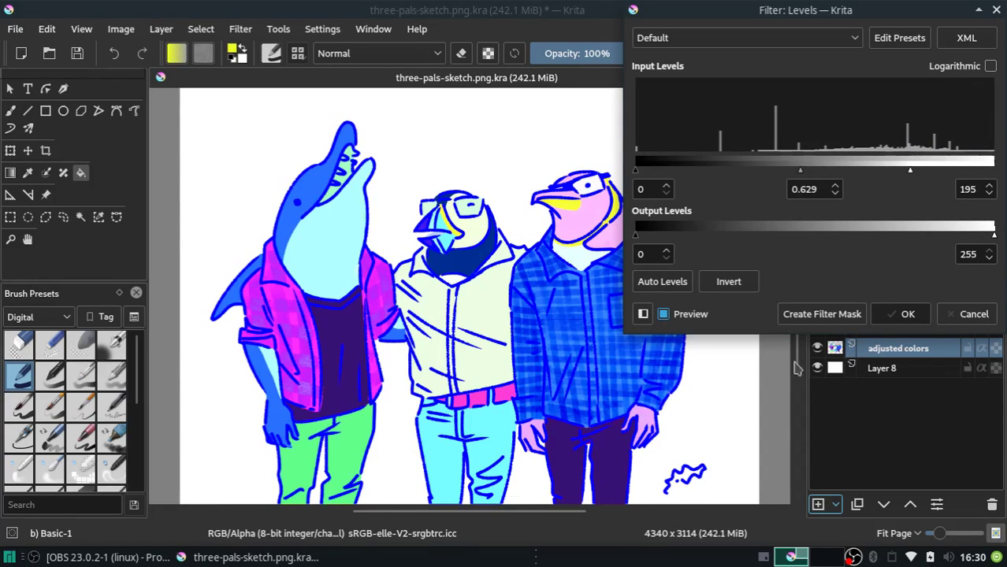
left_click(907, 314)
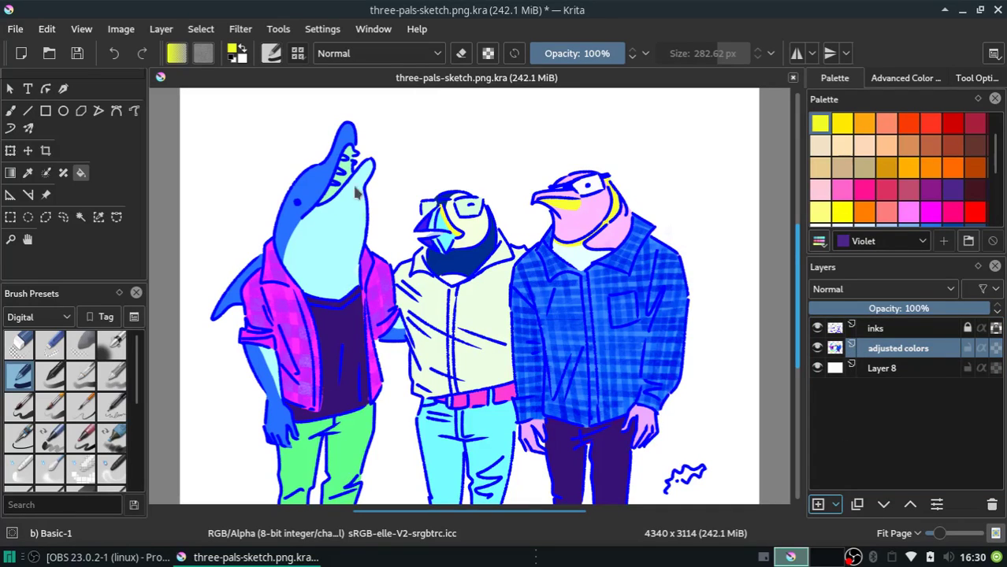
Unlock the inks layer and choose Purple as the paint colour
left_click(886, 329)
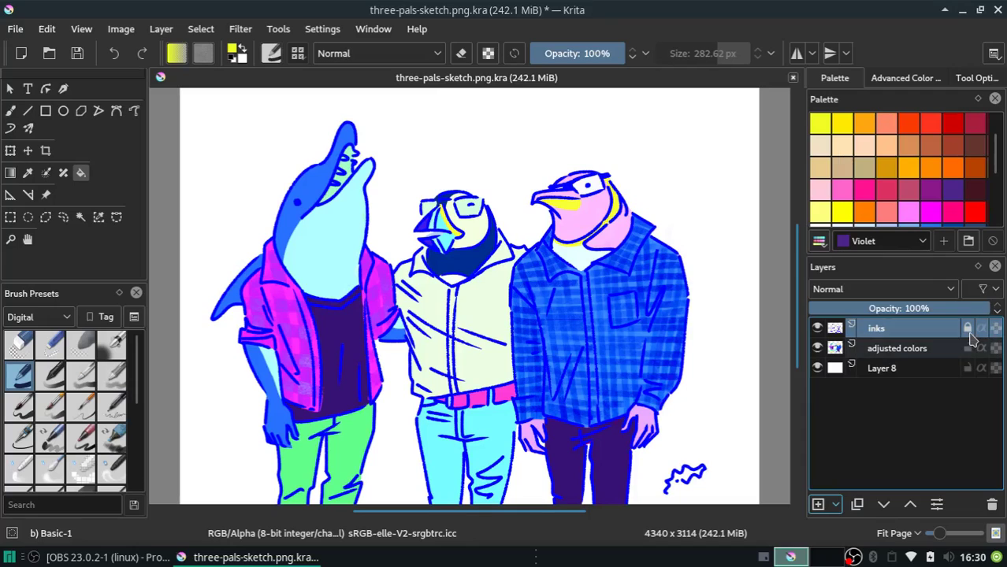
left_click(968, 330)
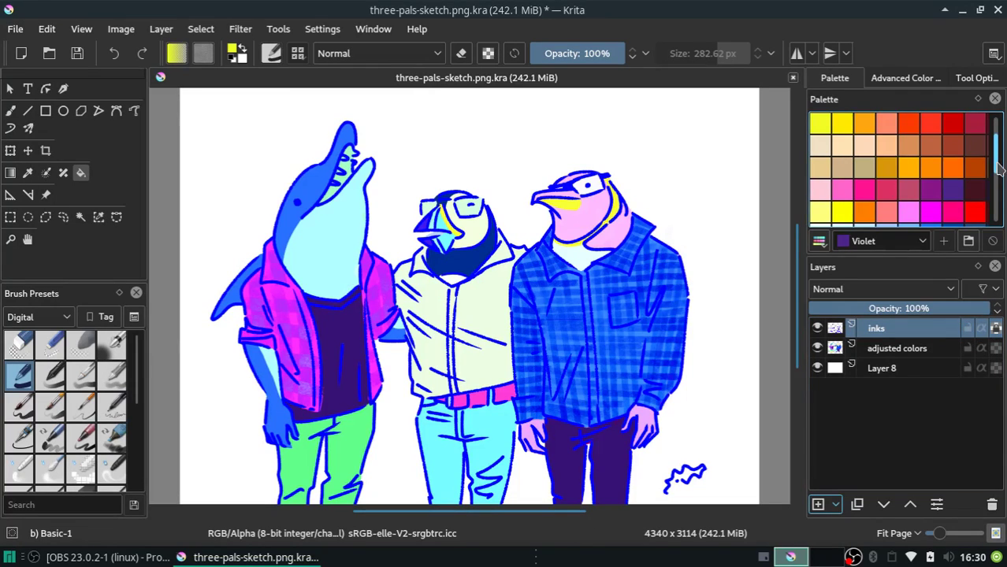
mouse_move(998, 173)
left_mouse_down()
mouse_move(998, 185)
mouse_move(997, 140)
mouse_move(999, 181)
left_mouse_up()
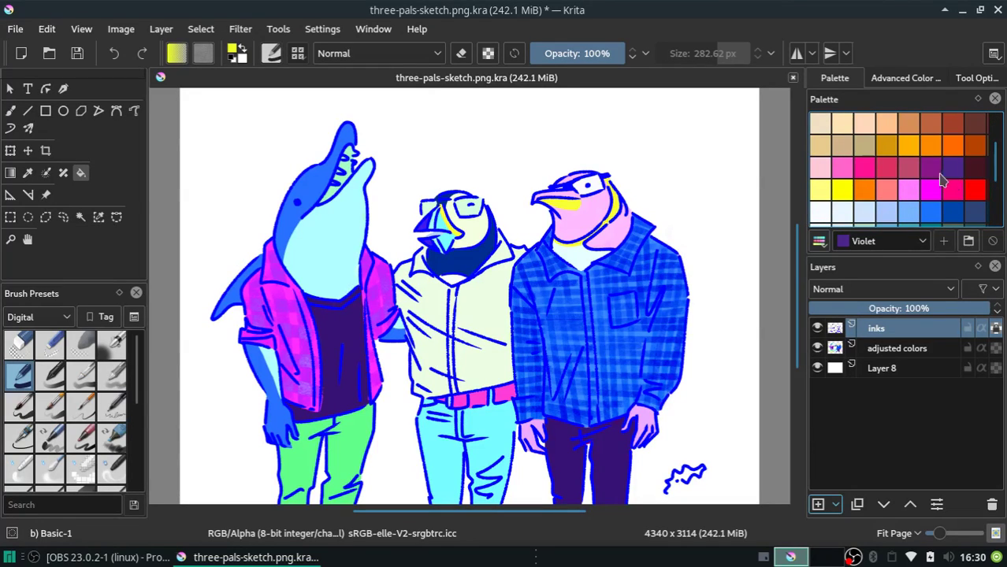
left_click(927, 174)
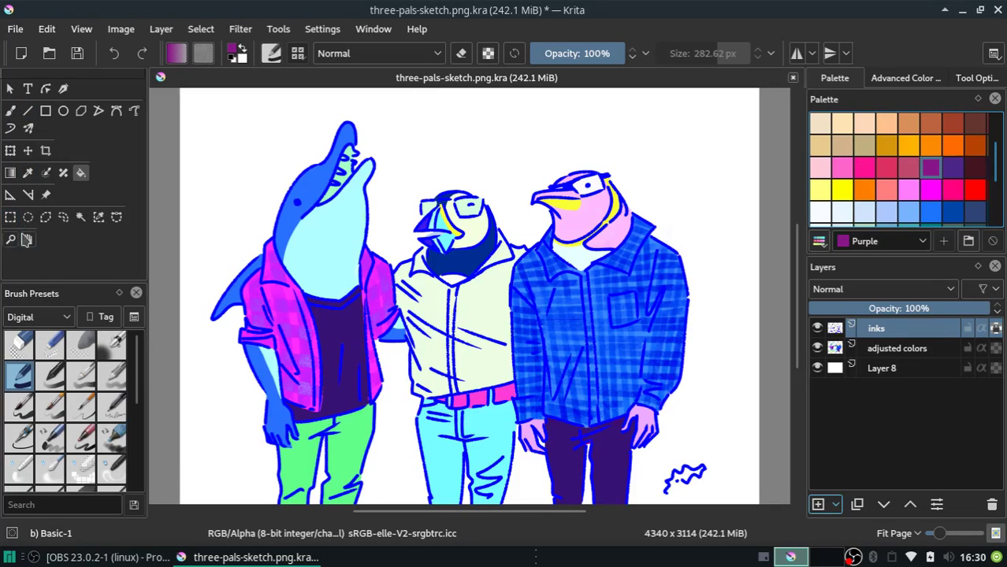
Sweep a purple gradient horizontally across the ink outlines and save the illustration
left_click(10, 172)
left_click_drag(219, 175, 601, 363)
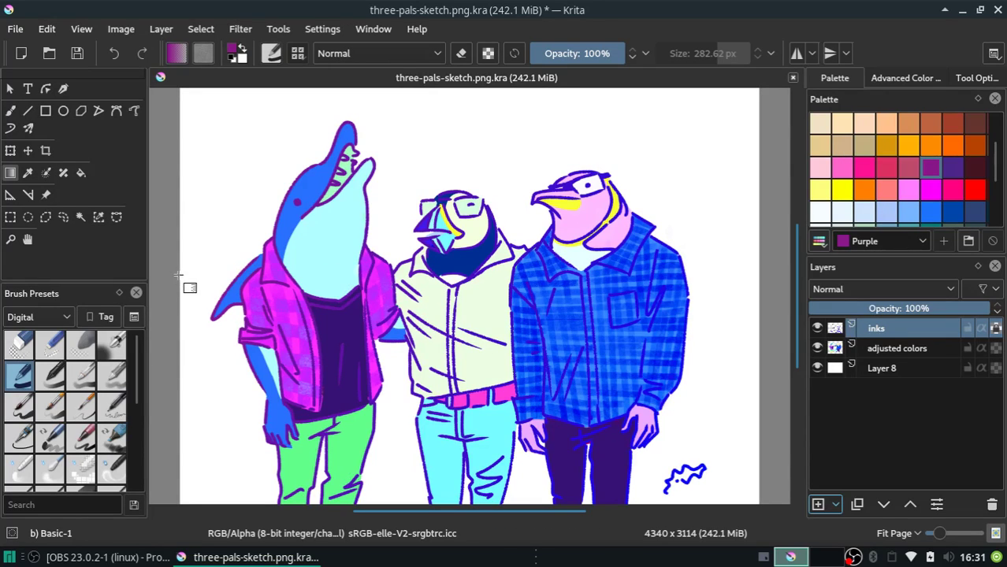
mouse_move(180, 276)
left_mouse_down()
mouse_move(765, 277)
mouse_move(765, 292)
left_mouse_up()
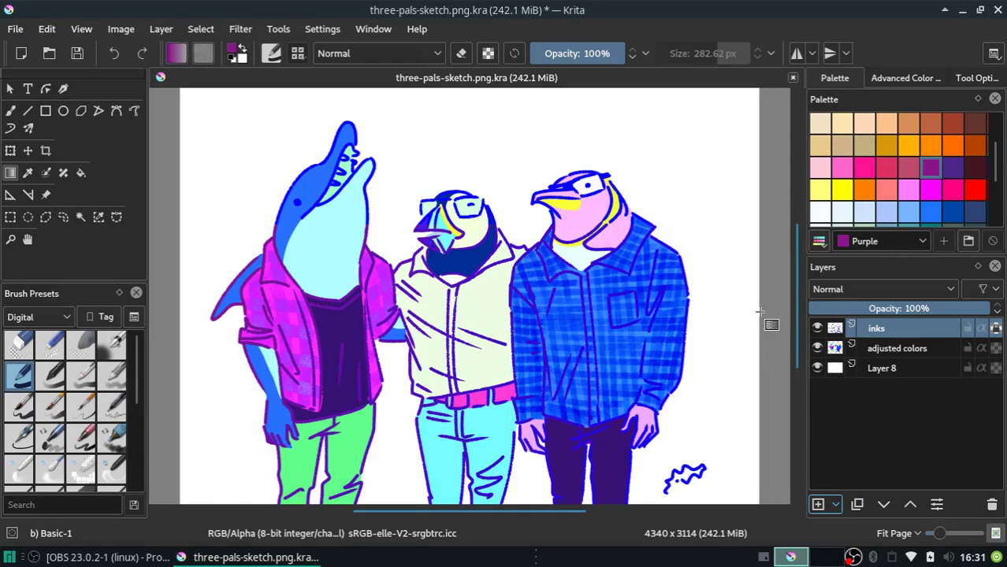
left_click_drag(180, 308, 760, 305)
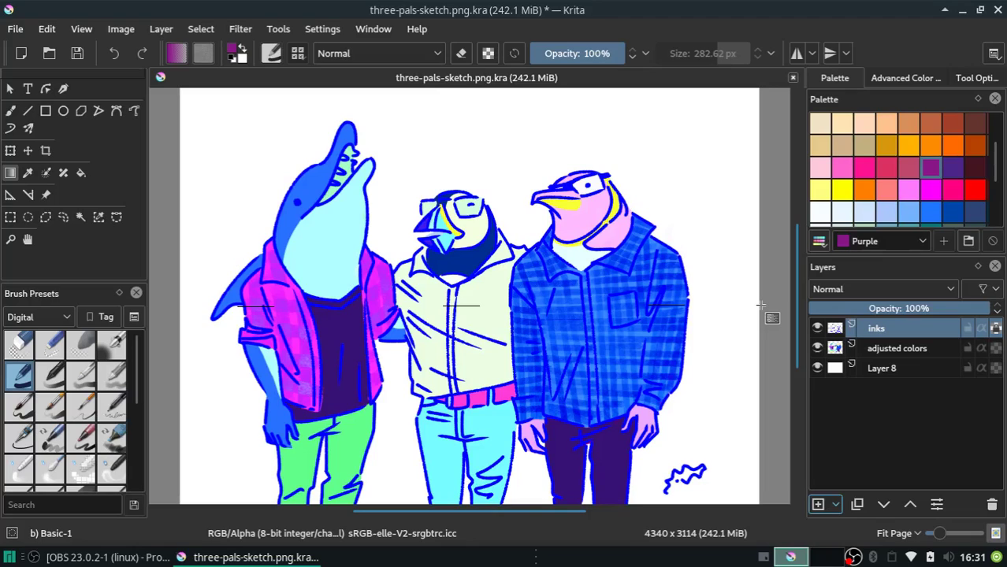
left_click_drag(760, 305, 761, 308)
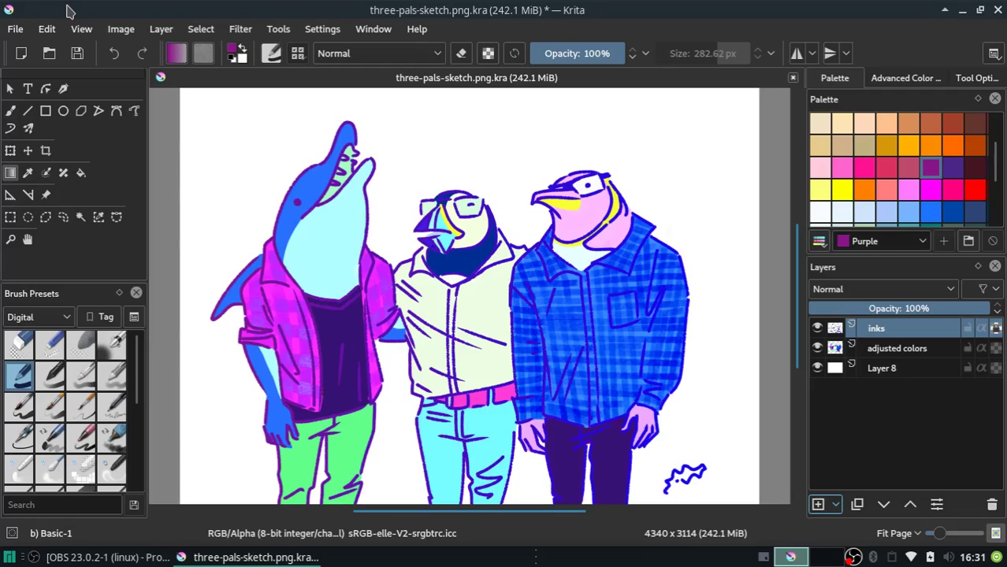
key("ctrl+s")
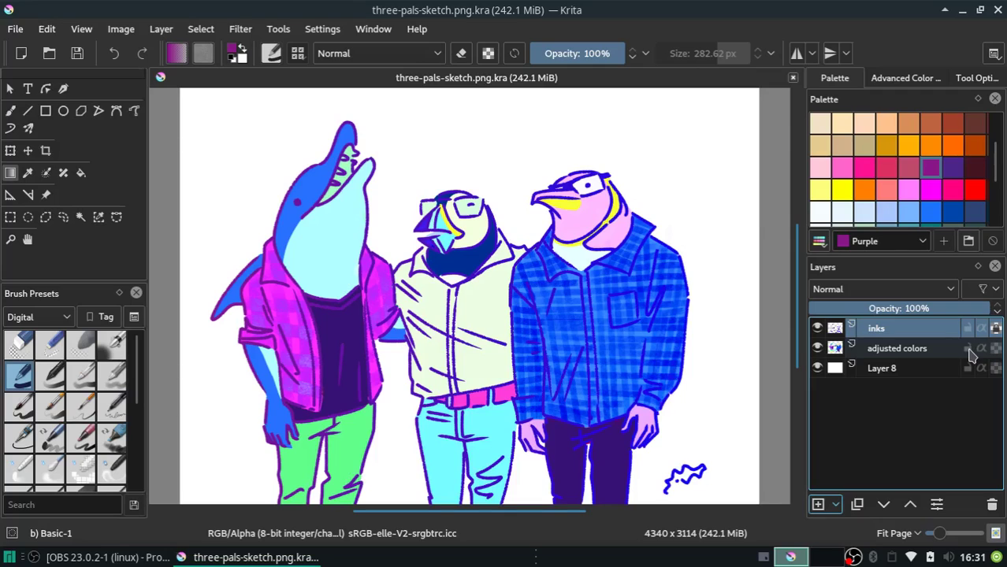
Lock adjusted colors and add a new layer named 'fun stuff' just above Layer 8
left_click(969, 349)
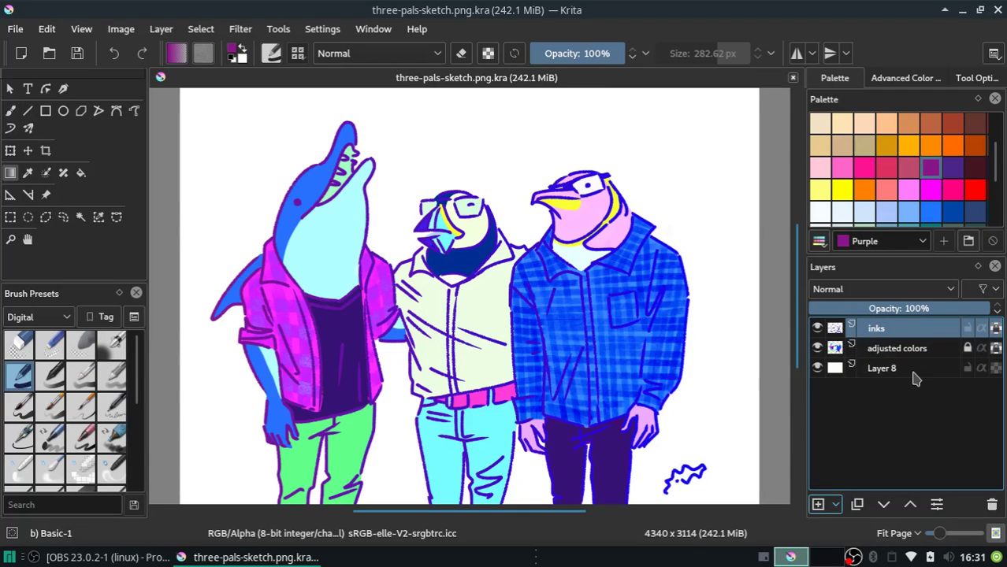
left_click(11, 110)
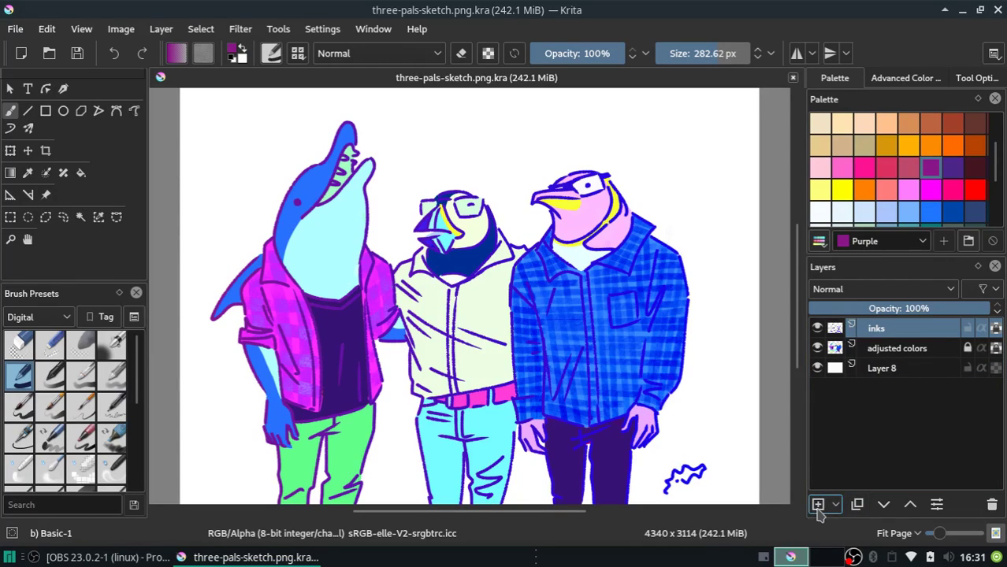
left_click(820, 506)
left_click_drag(882, 328, 882, 370)
double_click(882, 375)
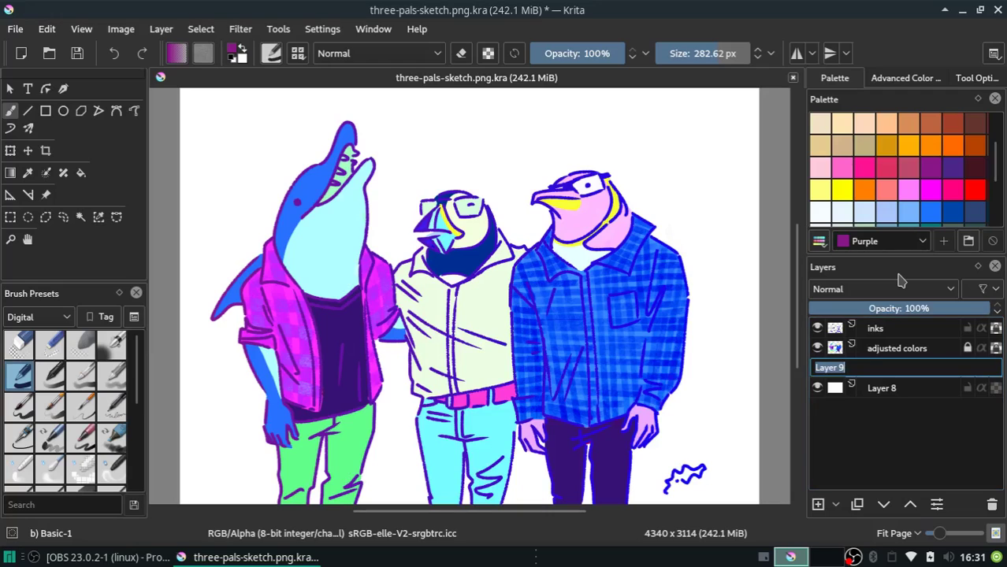
type("fun stu")
type("f")
key("Return")
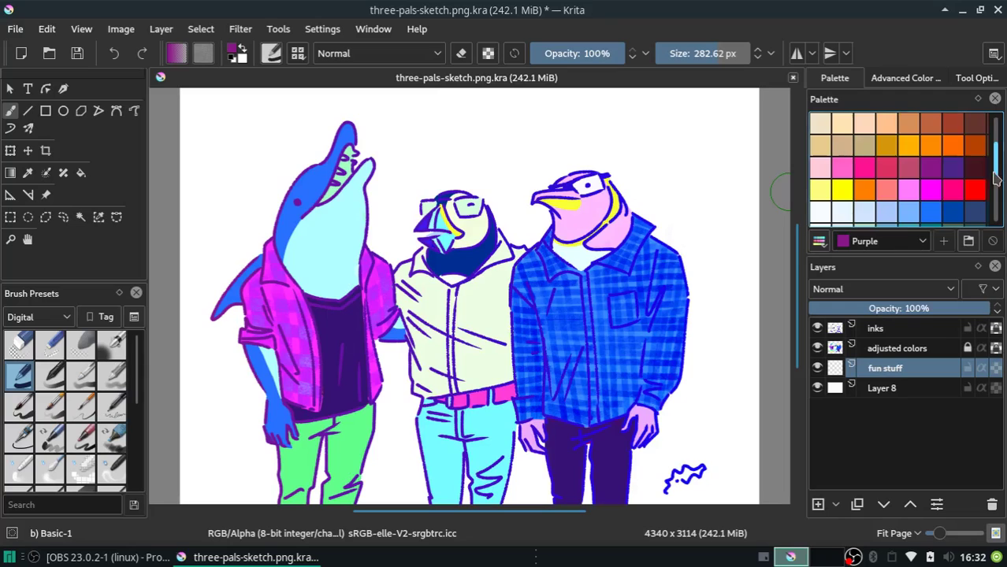
Paint and undo a diagonal Electric lime stripe on the fun stuff layer
left_click_drag(995, 177, 990, 211)
left_click(887, 171)
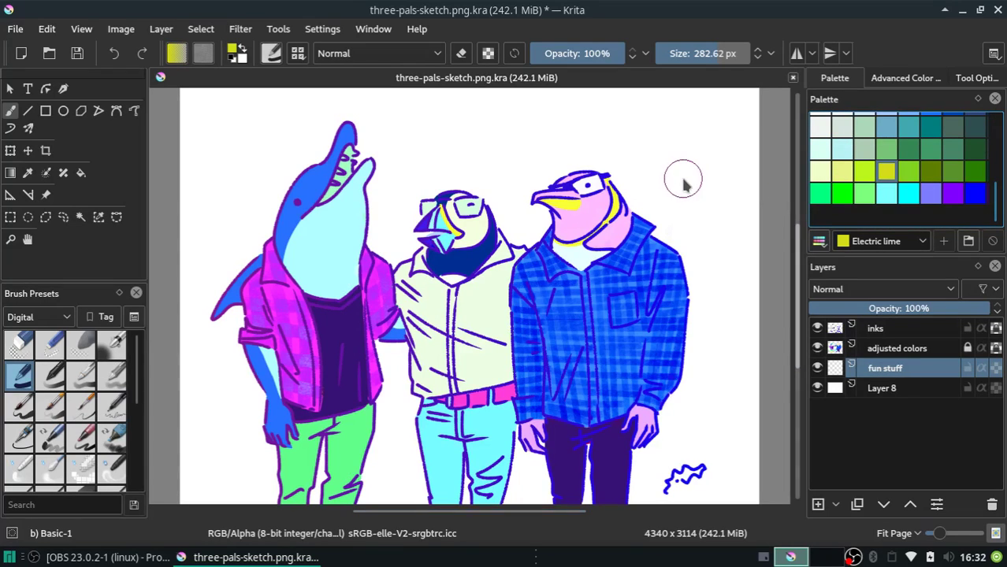
left_click_drag(662, 116, 193, 387)
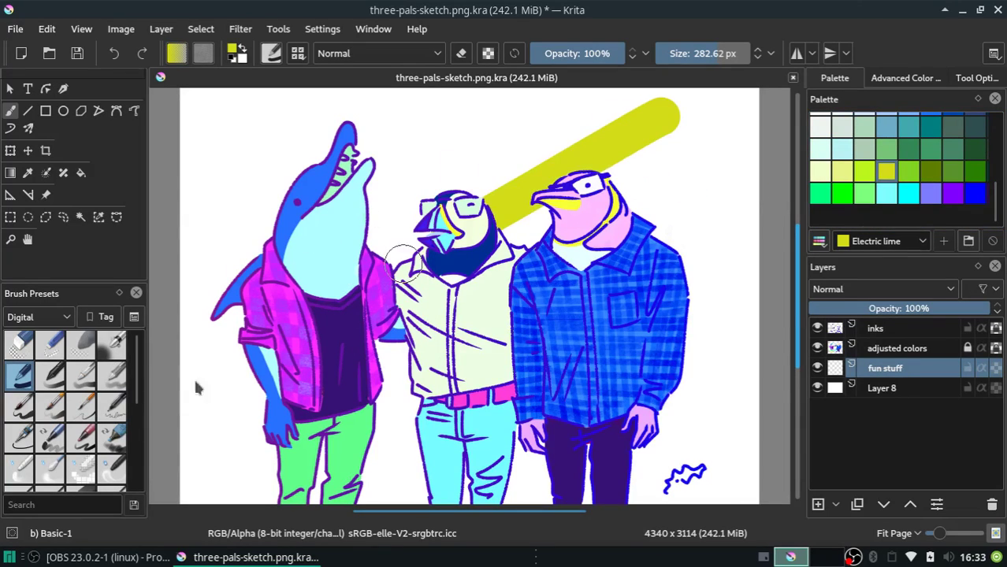
left_click(842, 193)
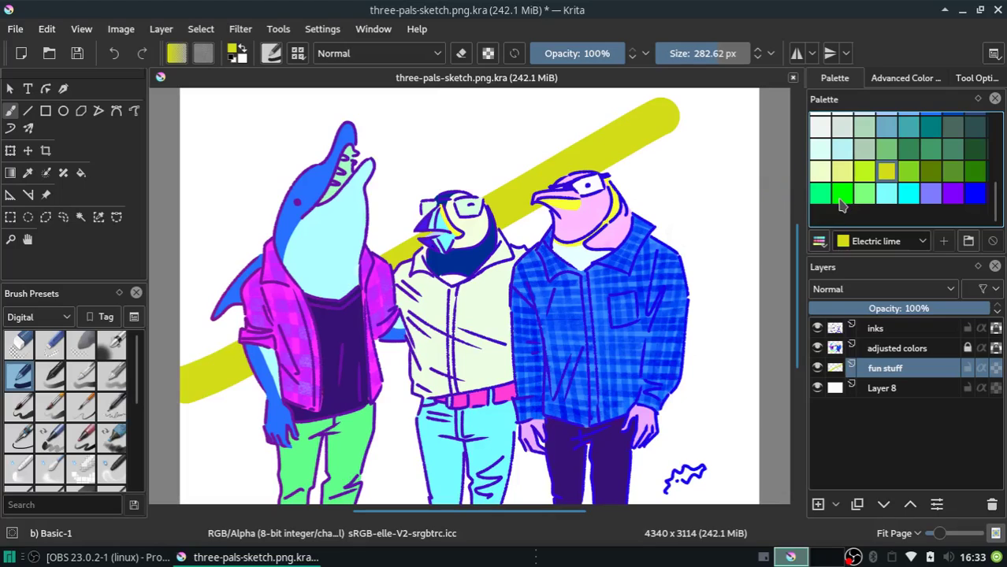
key("ctrl+z")
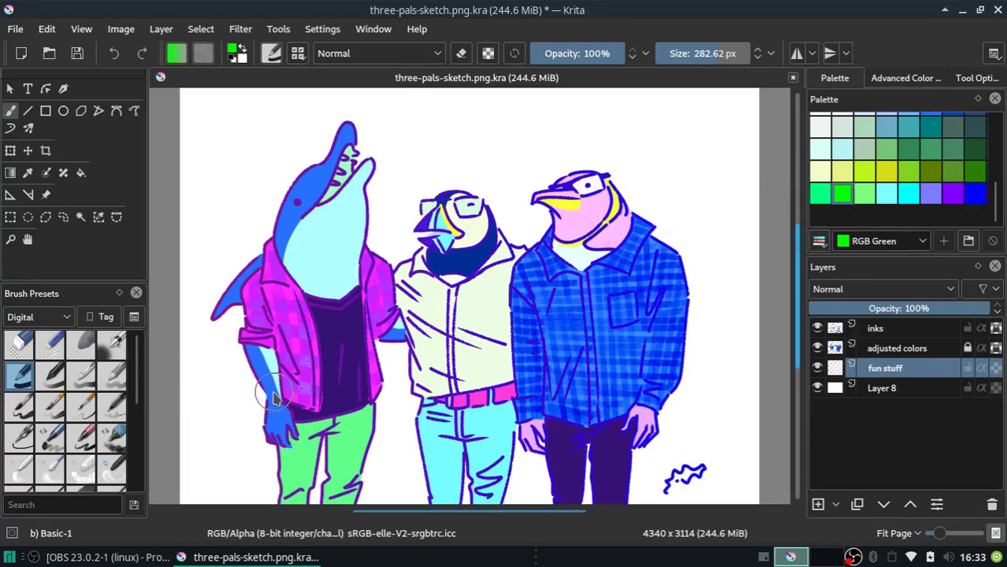
Paint and undo diagonal RGB Green and Green-yellow stripes, leaving Green-yellow selected
left_click_drag(244, 405, 638, 120)
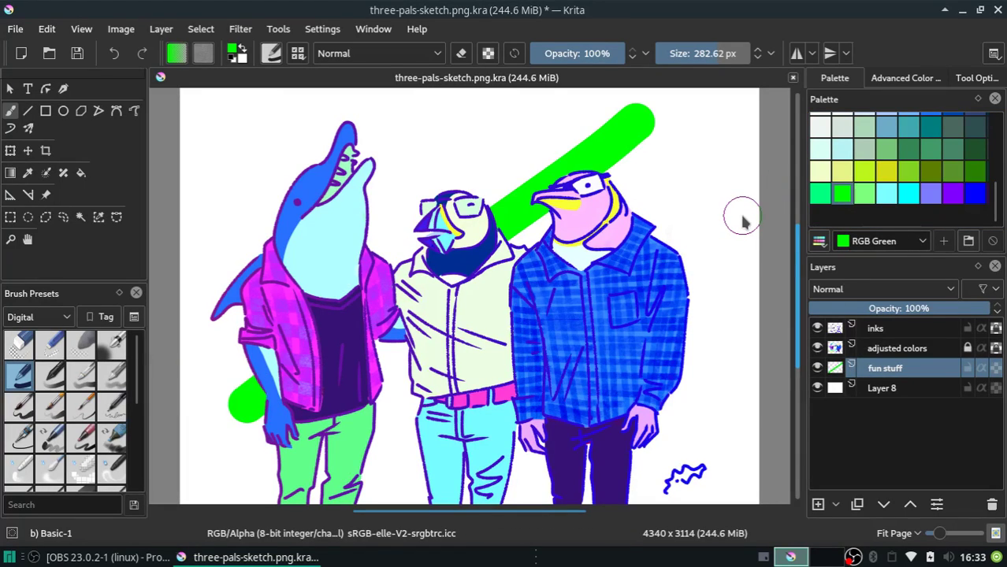
key("ctrl+z")
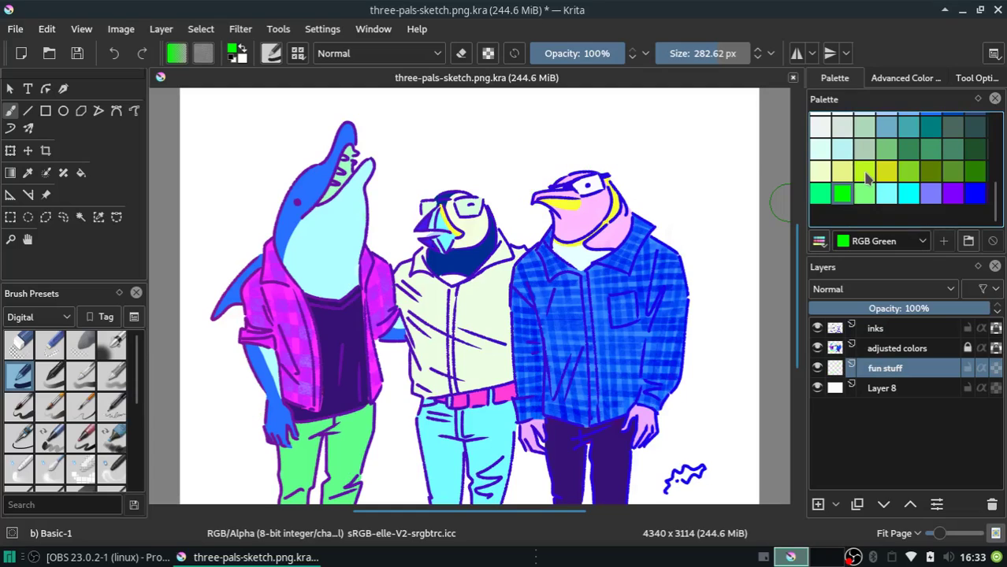
left_click(865, 173)
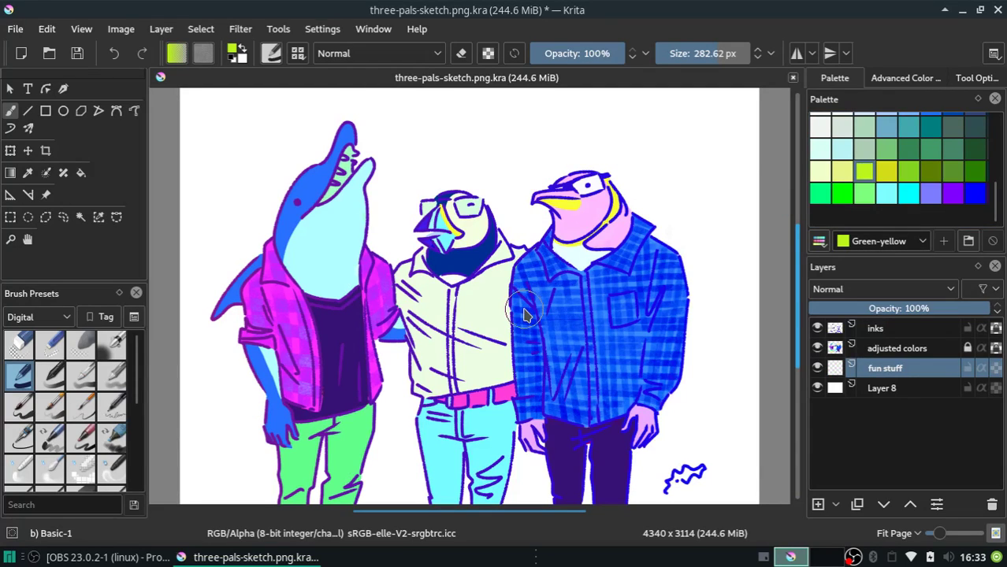
left_click_drag(244, 394, 631, 130)
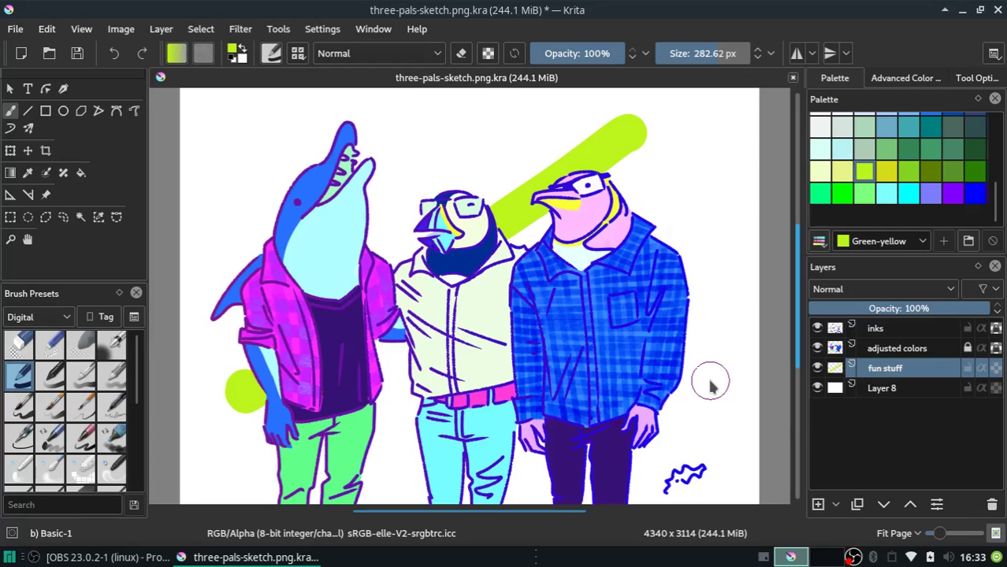
key("ctrl+z")
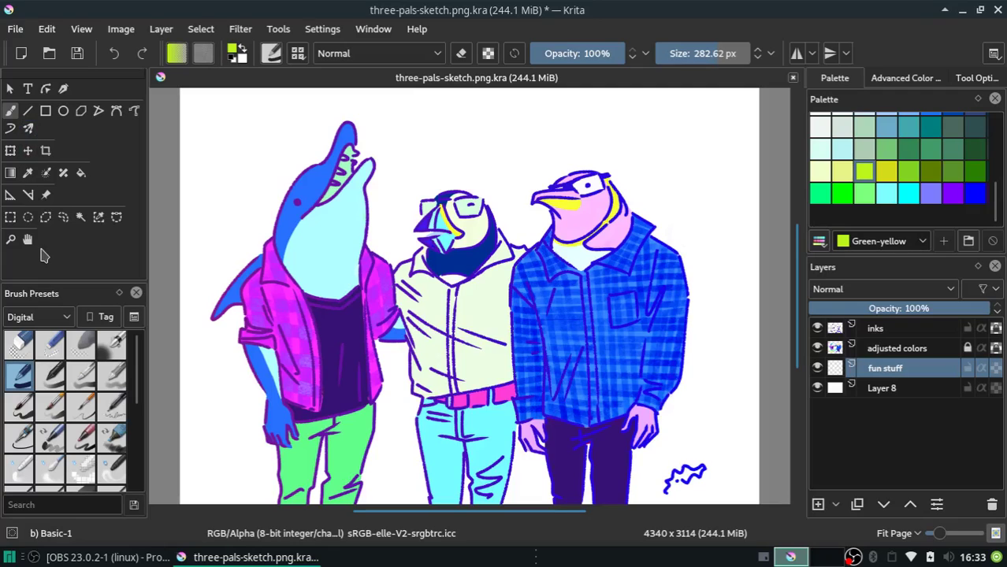
left_click(19, 375)
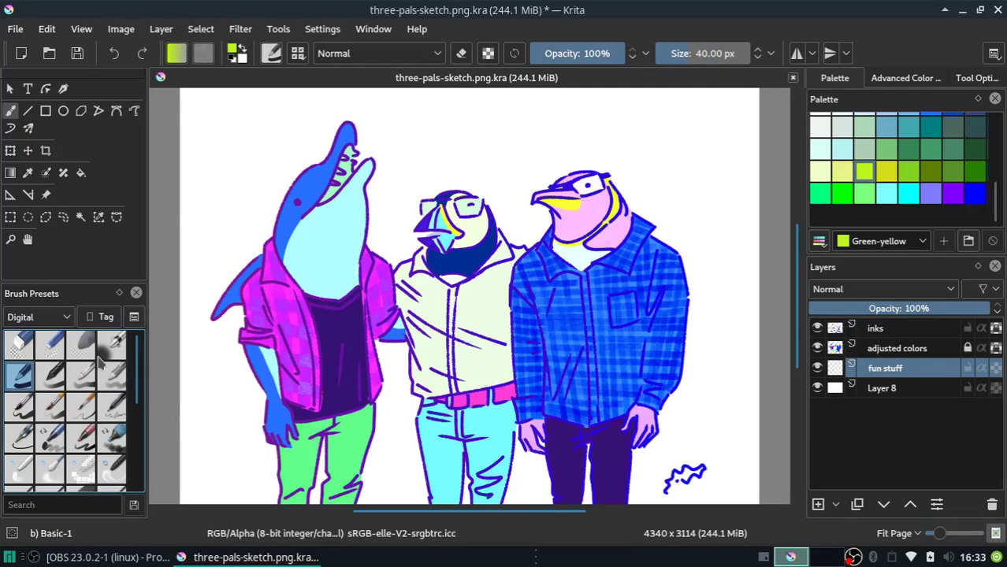
left_click(977, 79)
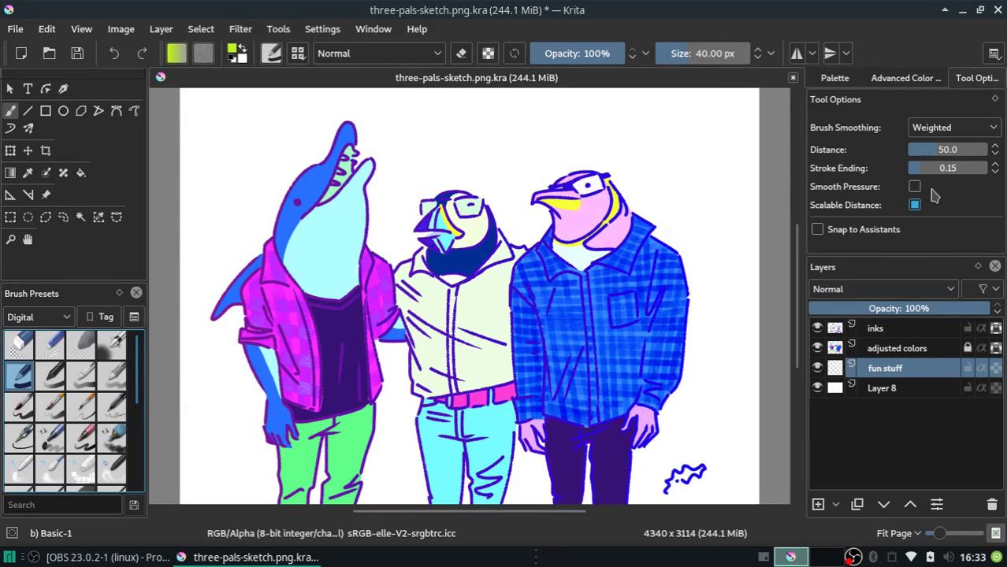
left_click(986, 129)
left_click(930, 193)
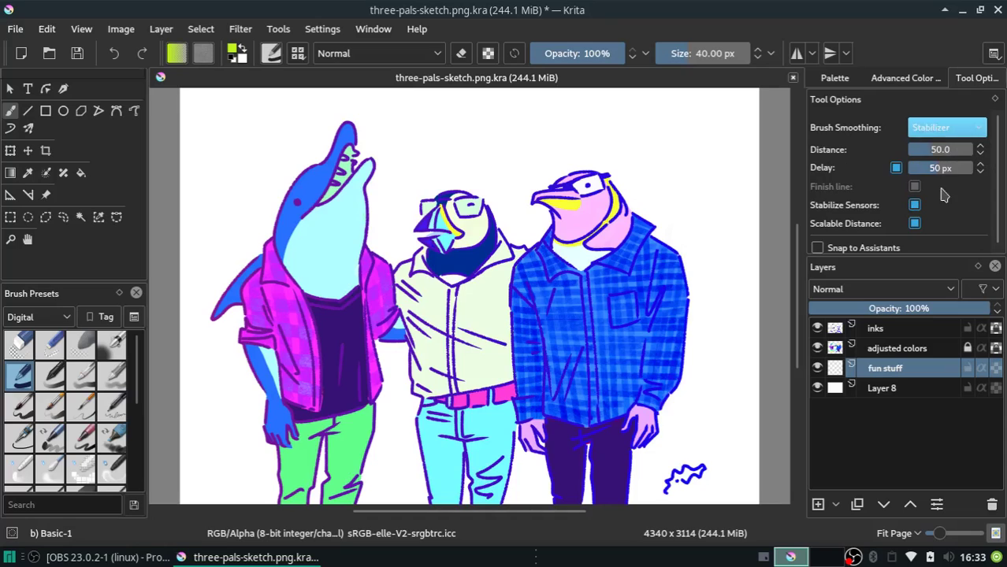
left_click(833, 78)
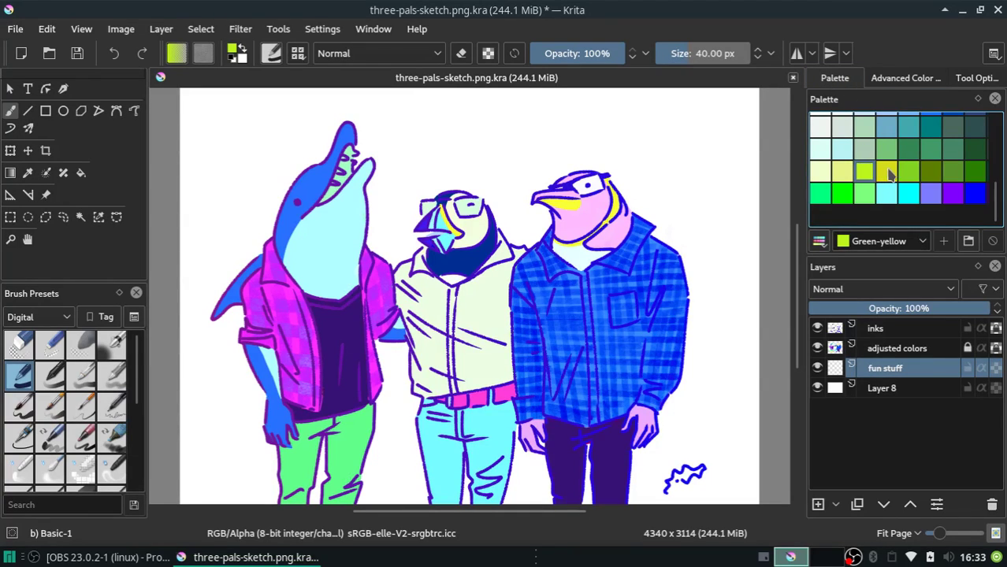
left_click_drag(991, 192, 994, 150)
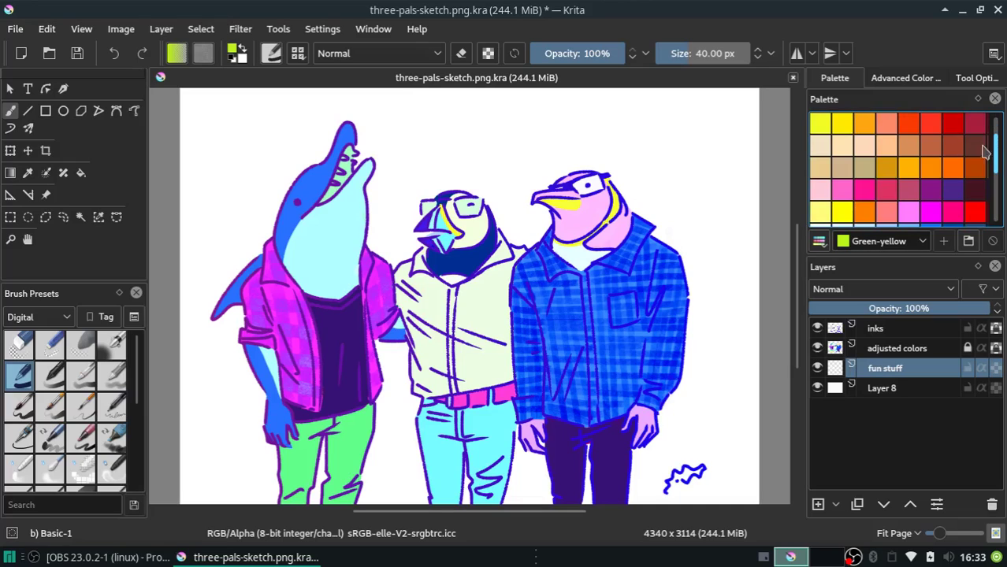
left_click(909, 170)
left_click(863, 124)
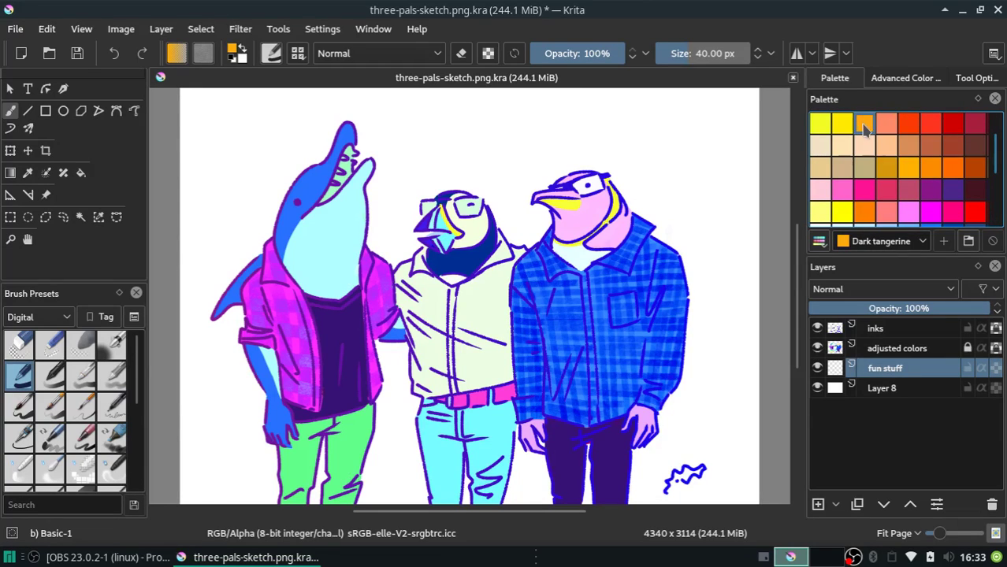
left_click_drag(657, 138, 197, 370)
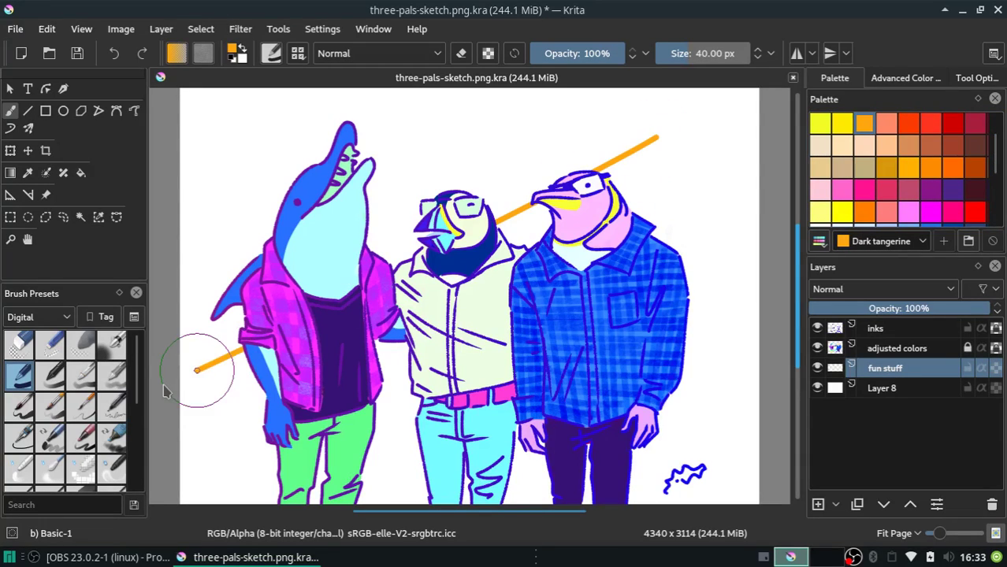
key("ctrl+z")
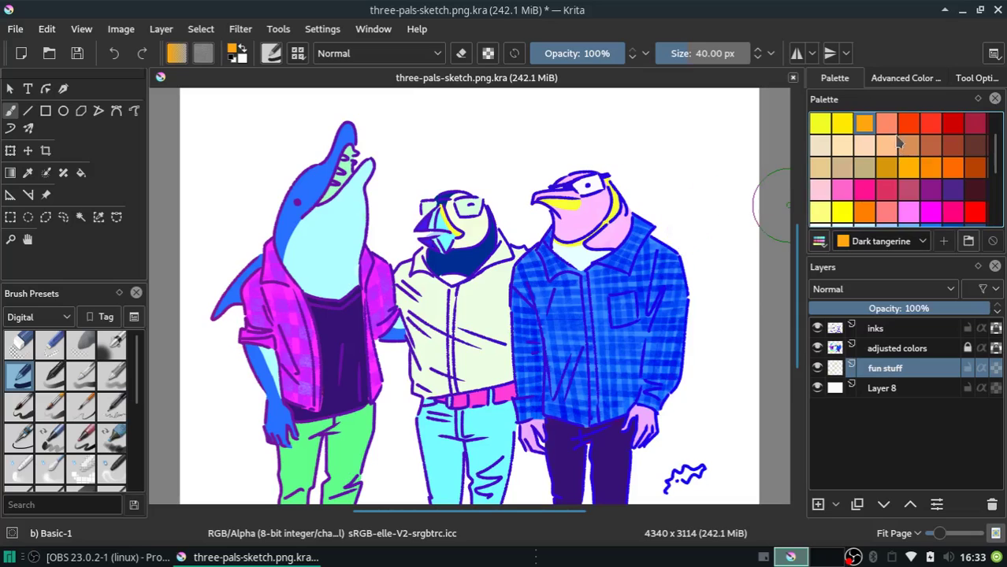
left_click(932, 169)
left_click_drag(663, 117, 368, 228)
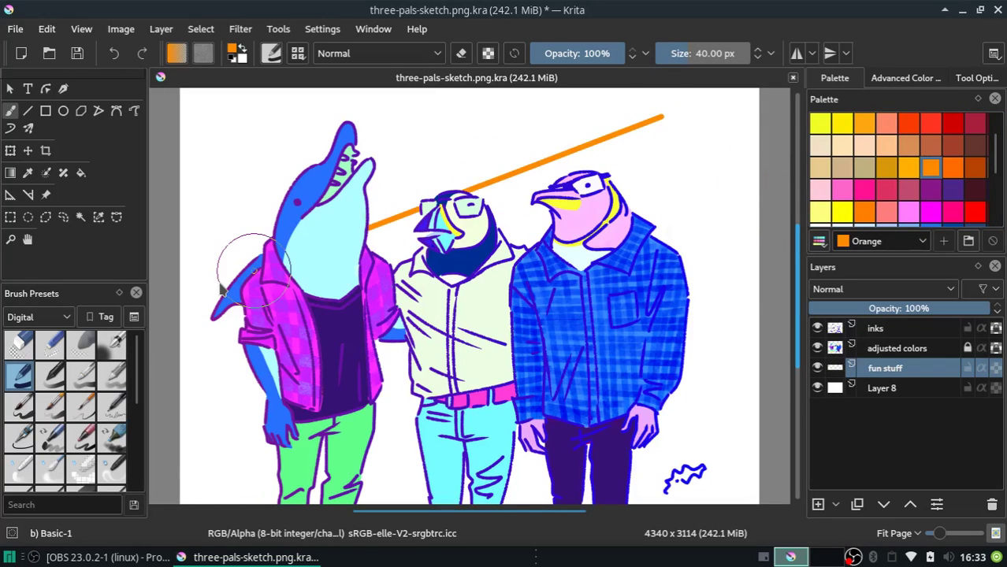
key("ctrl+z")
left_click(864, 211)
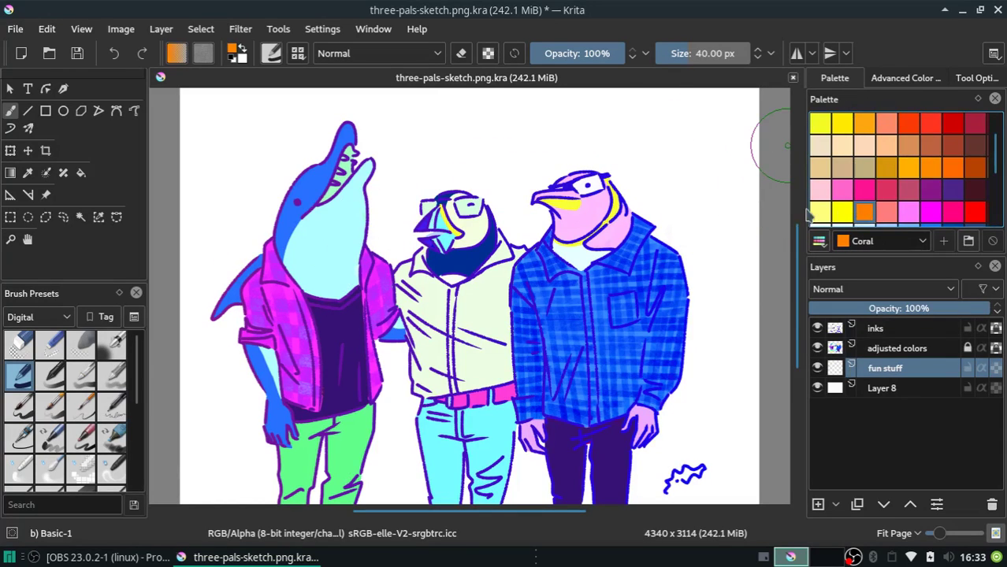
left_click_drag(620, 106, 369, 236)
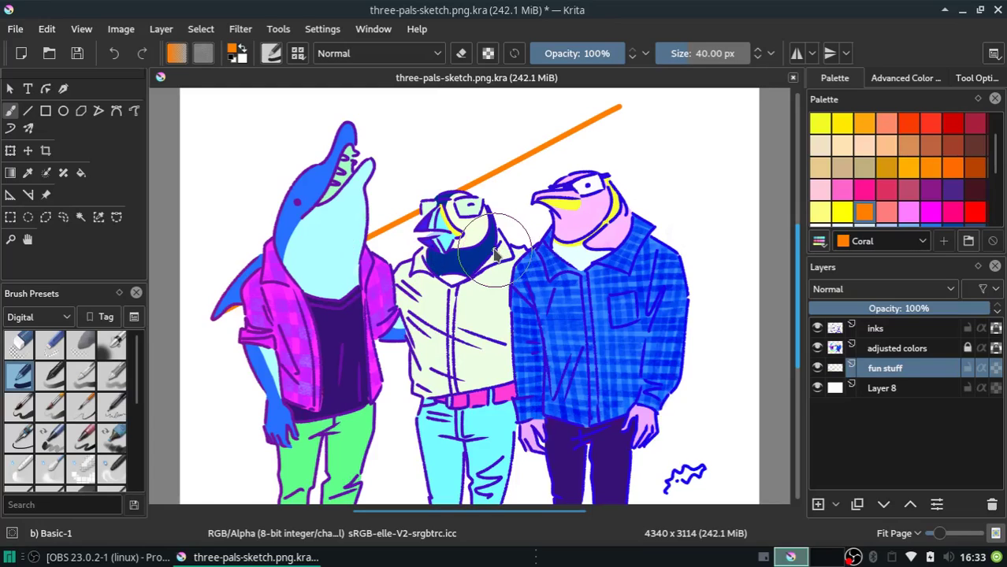
key("ctrl+z")
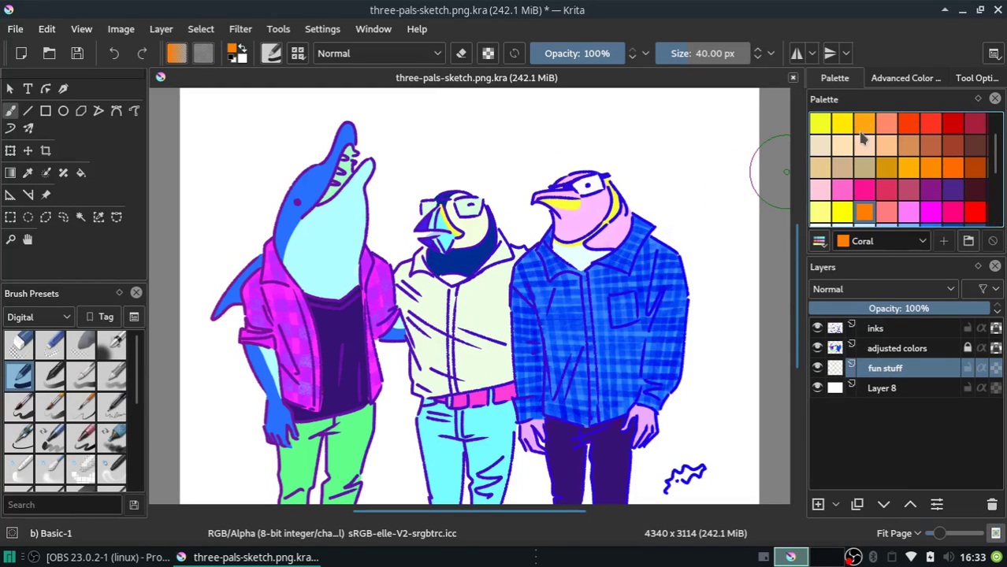
left_click(910, 169)
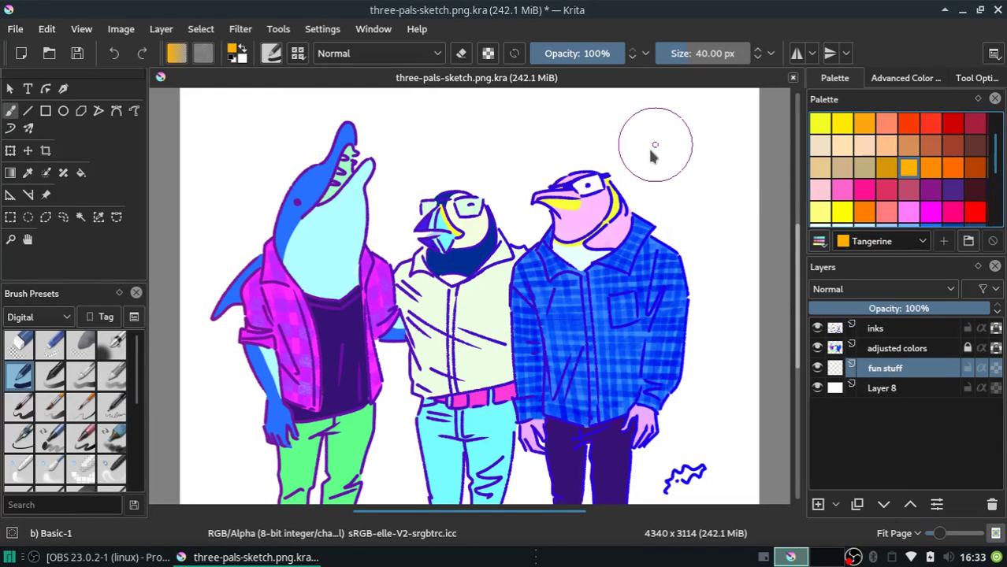
left_click_drag(658, 142, 508, 240)
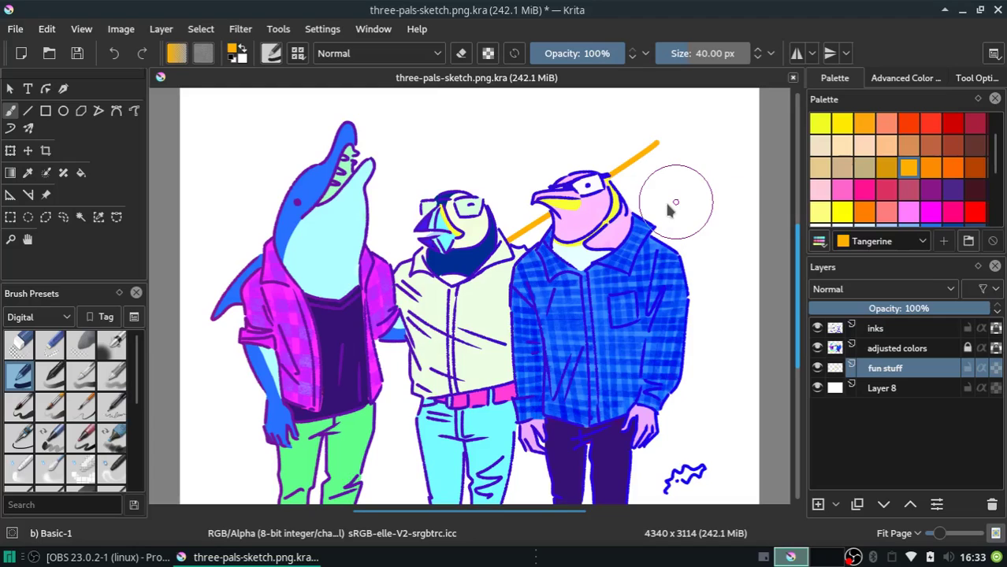
key("ctrl+z")
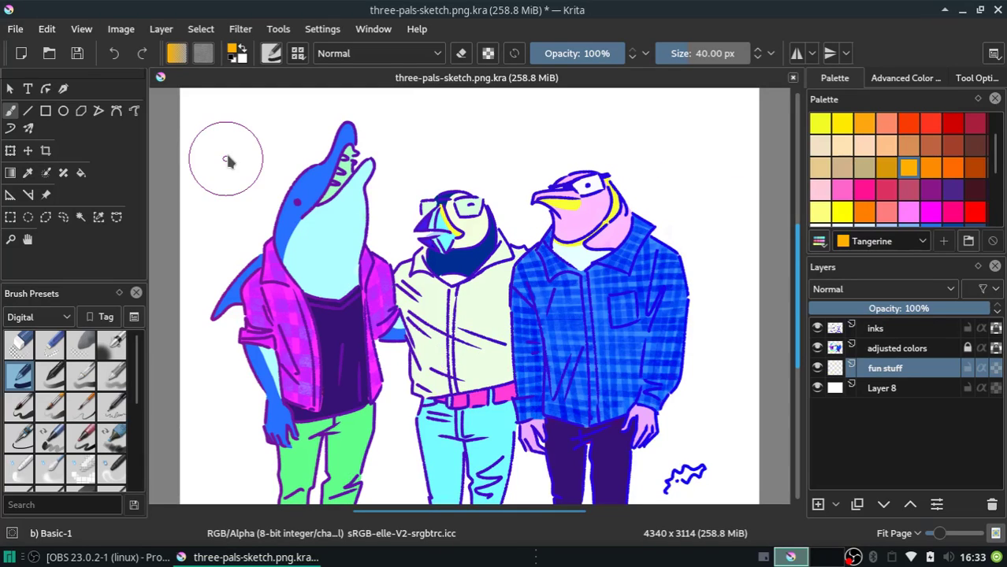
Try drawing the frame's left and top edges, then undo every attempt
left_click_drag(213, 130, 186, 370)
key("ctrl+z")
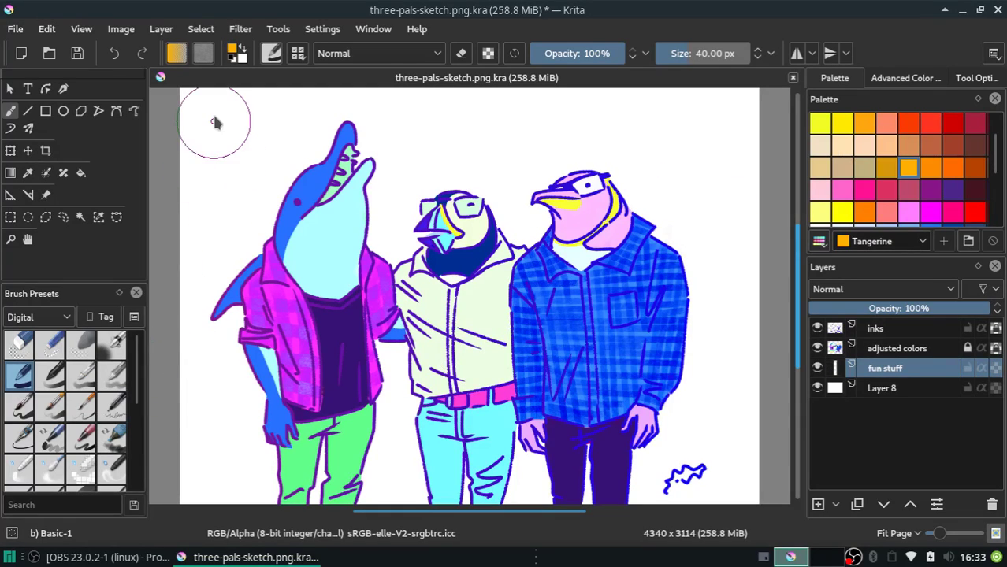
left_click_drag(213, 115, 199, 370)
left_click_drag(213, 114, 603, 126)
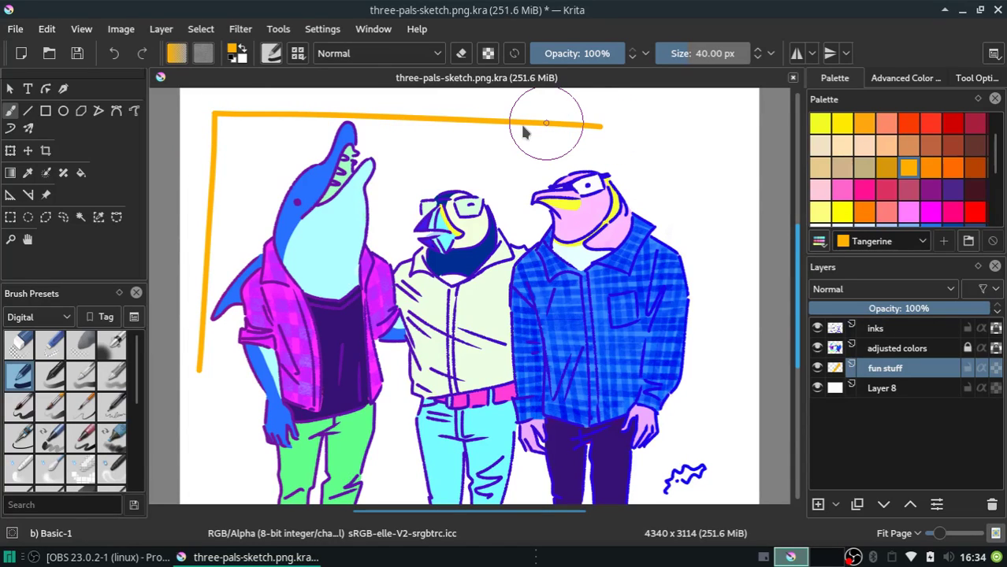
key("ctrl+z")
left_click_drag(233, 114, 659, 120)
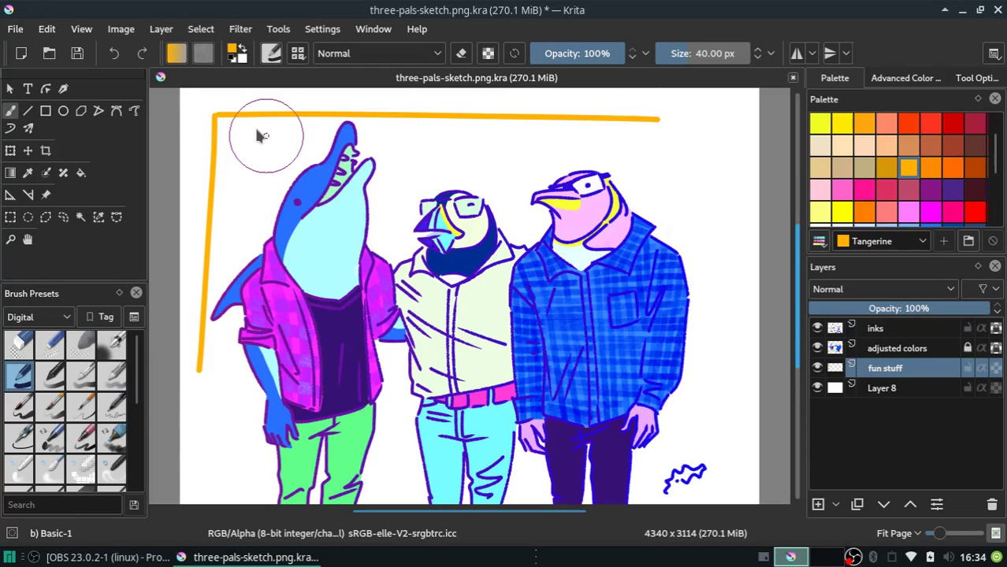
key("ctrl+z")
left_click_drag(216, 115, 694, 136)
key("ctrl+z")
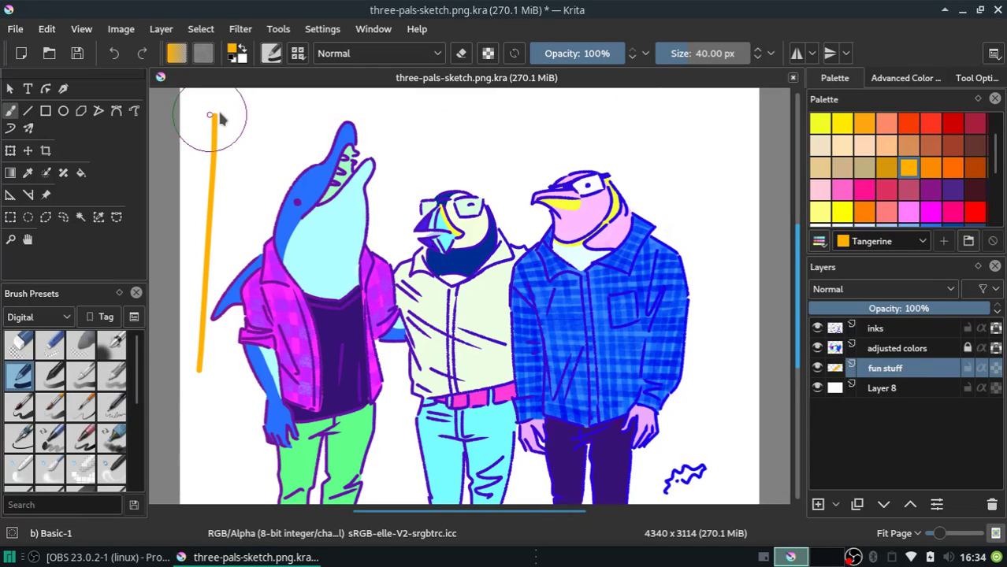
left_click_drag(220, 119, 682, 118)
key("ctrl+z")
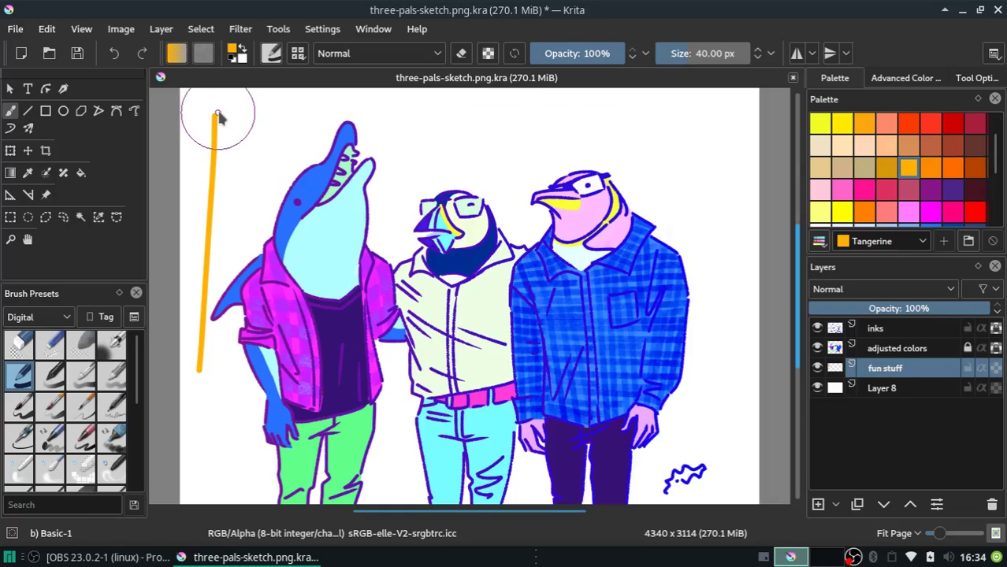
key("ctrl+z")
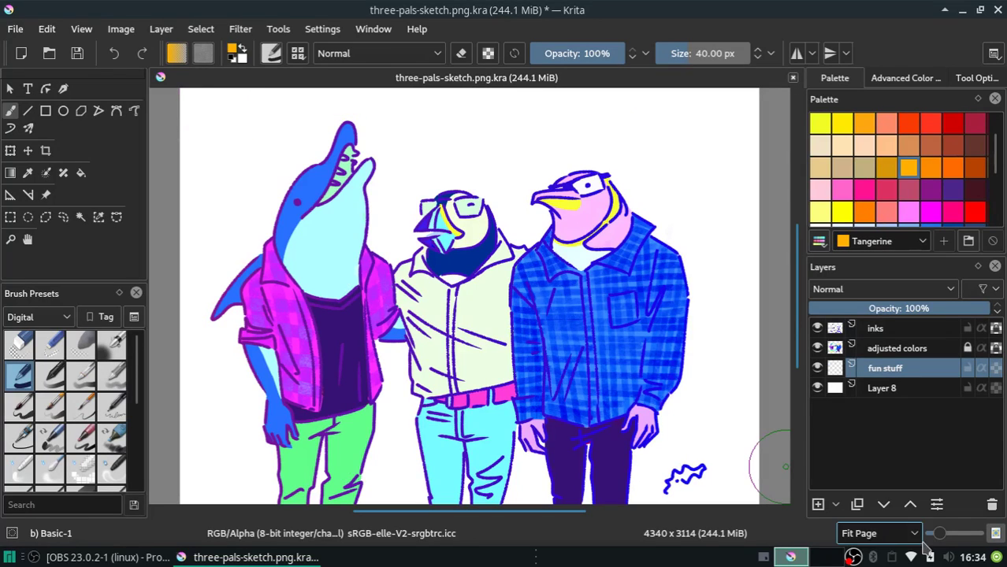
Zoom out to the whole drawing and draw the frame's left and top edges
left_click(894, 534)
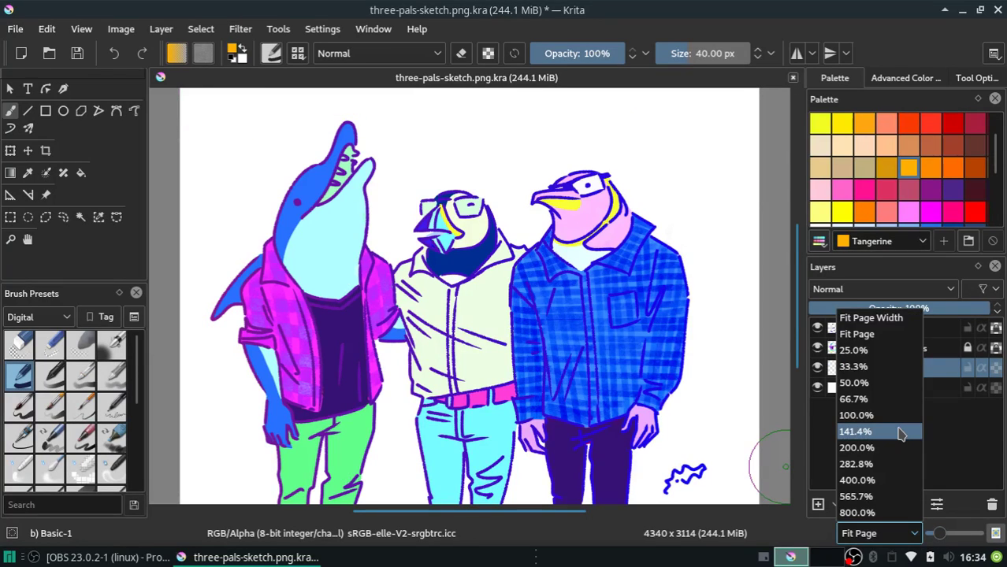
left_click(82, 29)
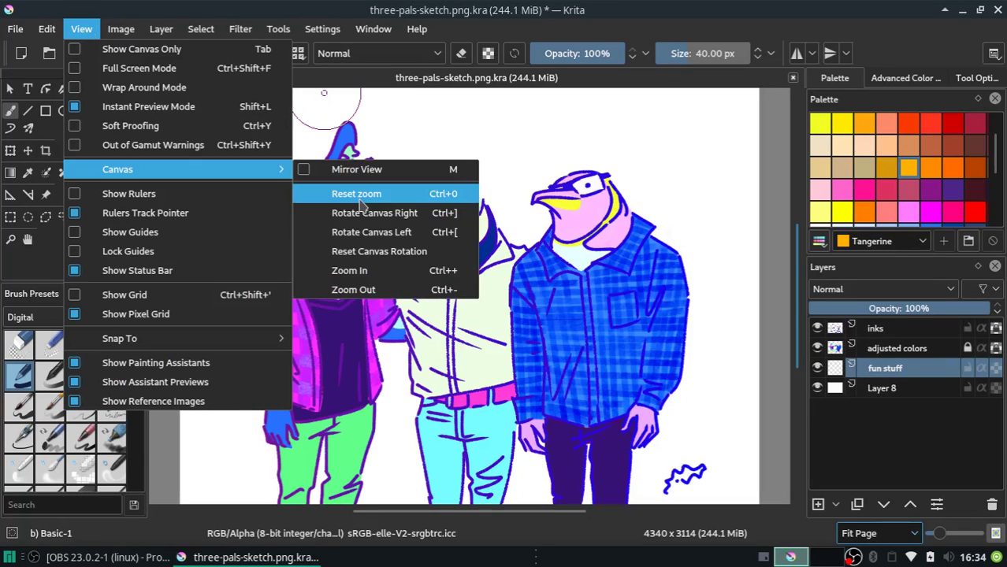
mouse_move(173, 169)
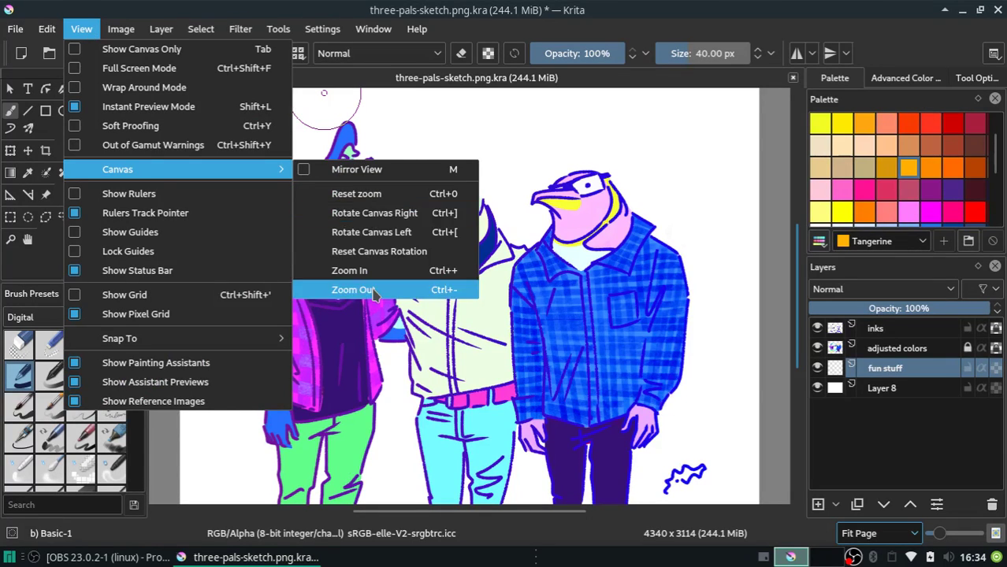
left_click(353, 290)
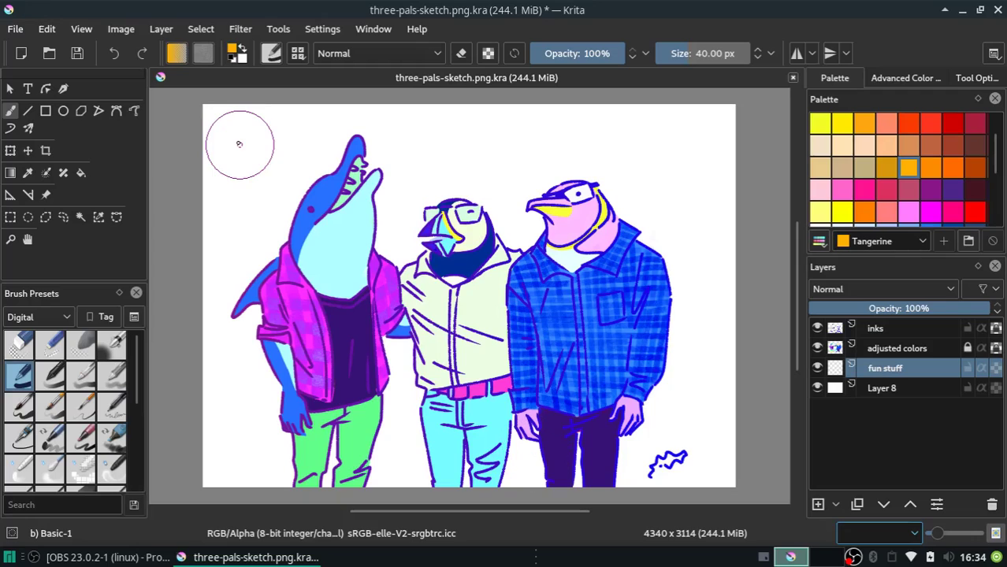
left_click_drag(241, 140, 213, 319)
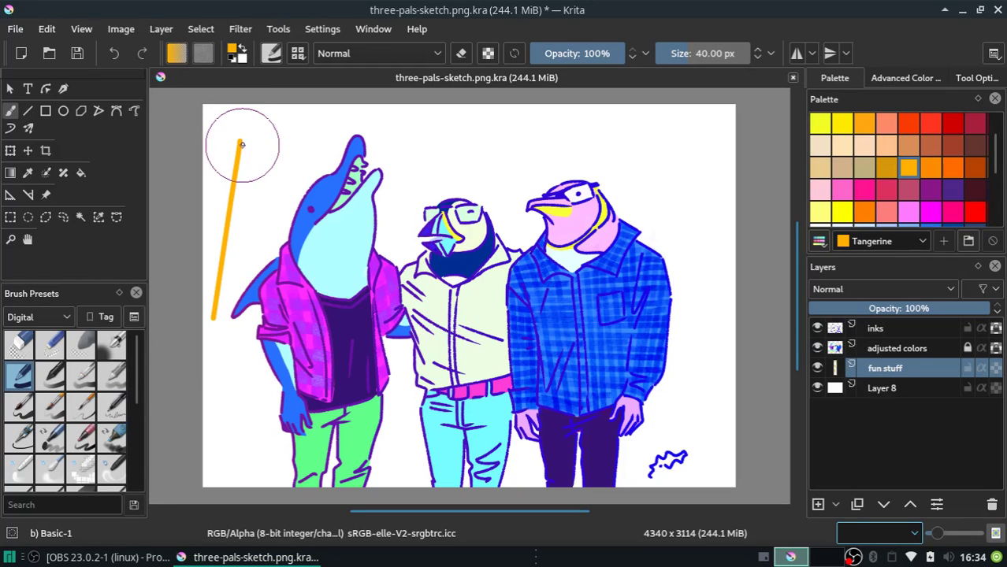
mouse_move(240, 140)
left_mouse_down()
mouse_move(691, 171)
mouse_move(694, 317)
left_mouse_up()
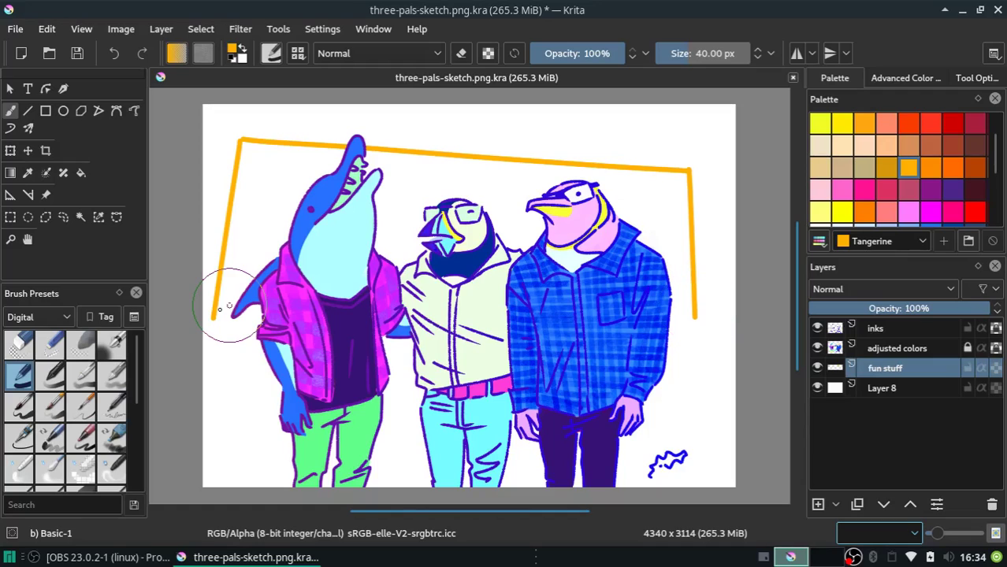
Draw the frame's bottom edge and extend the left edge down to meet it
left_click_drag(213, 318, 261, 321)
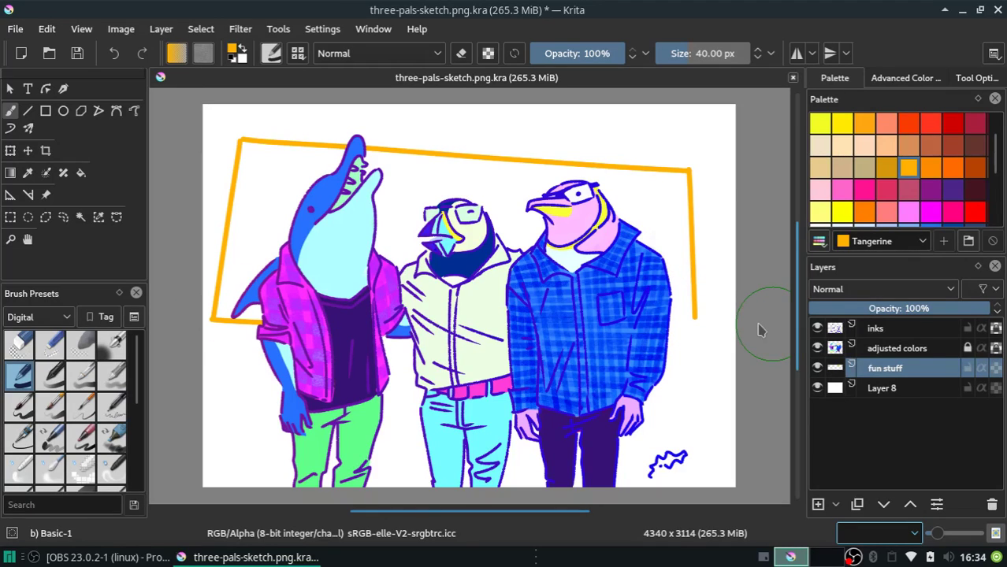
key("ctrl+z")
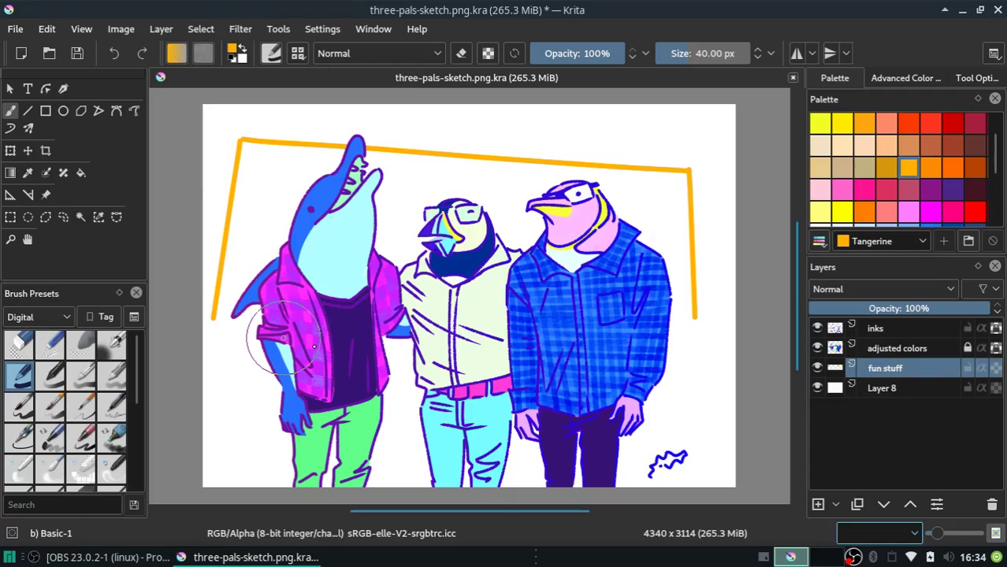
left_click(254, 368, "shift")
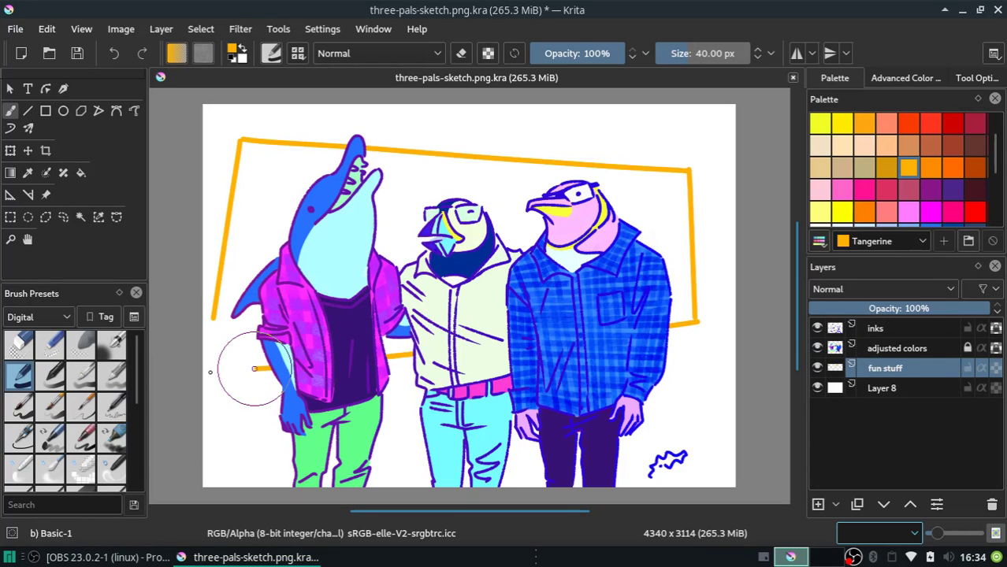
key("ctrl+z")
left_click(697, 319)
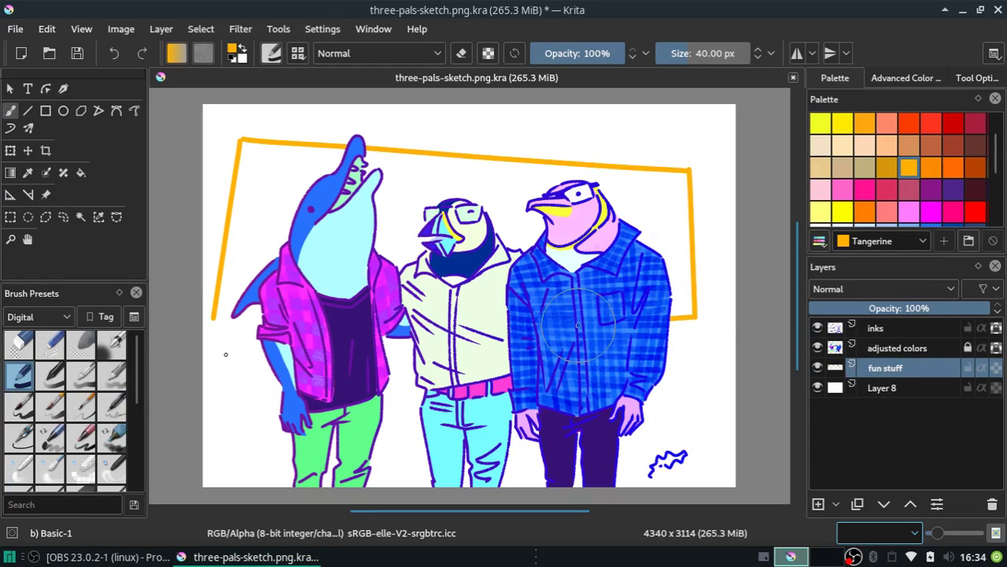
left_click(244, 352, "shift")
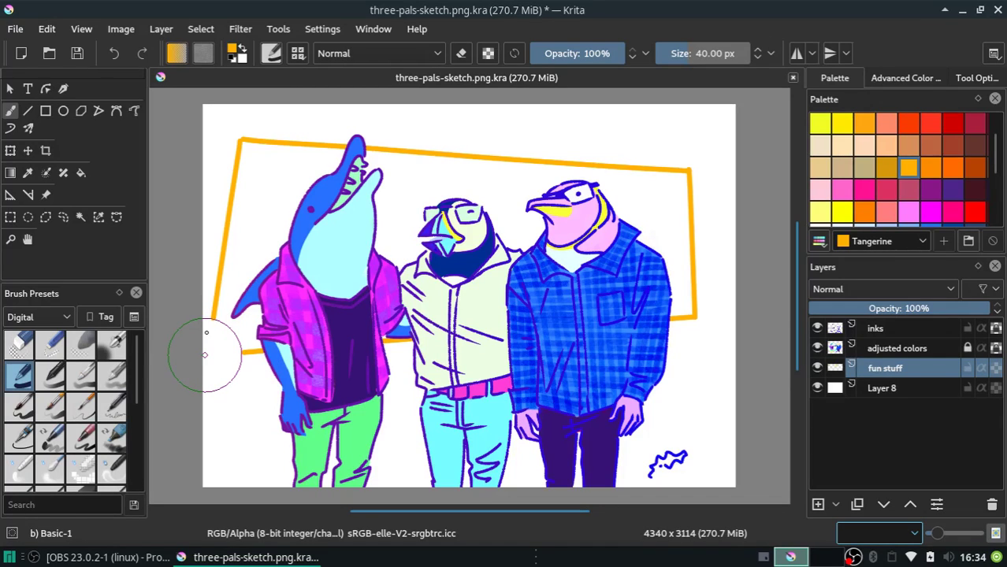
left_click_drag(205, 355, 214, 304)
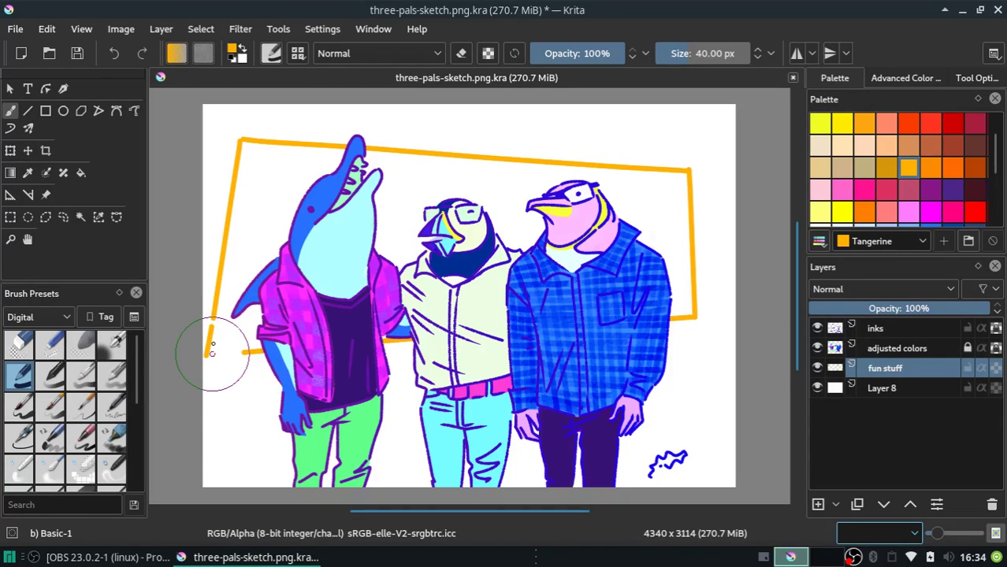
left_click_drag(212, 346, 208, 356)
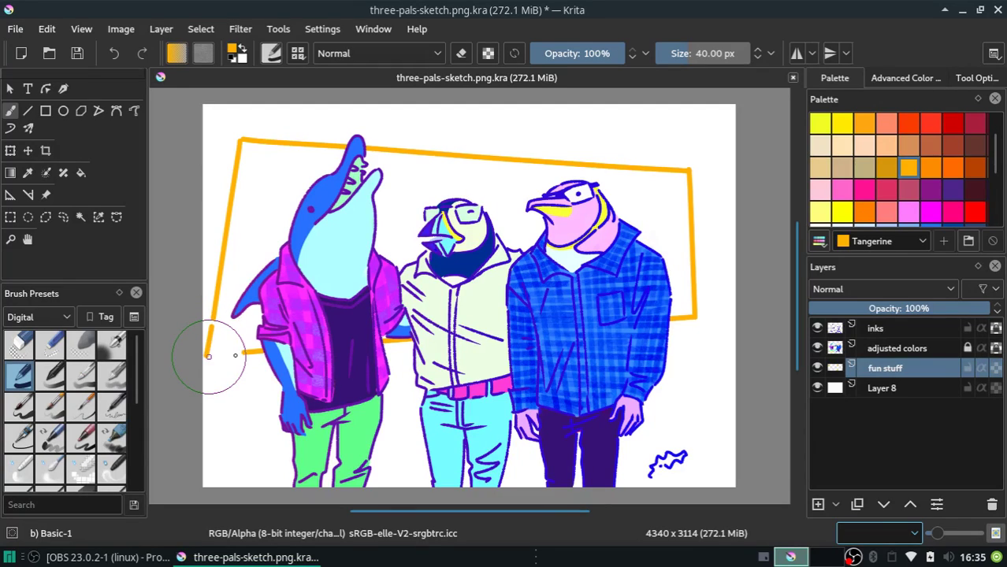
Try short orange strokes at the frame's bottom-left corner, undoing each
left_click_drag(206, 356, 245, 347)
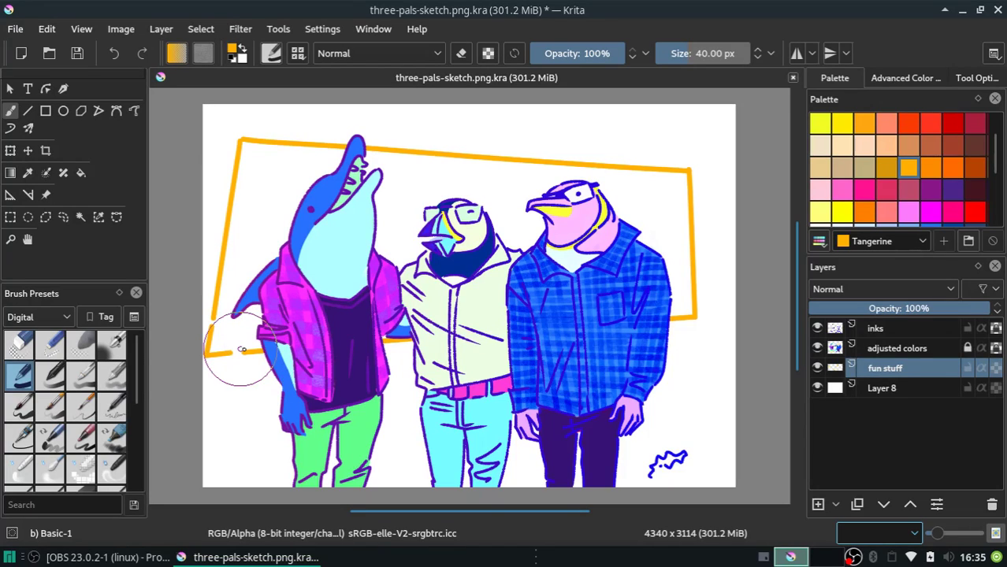
key("ctrl+z")
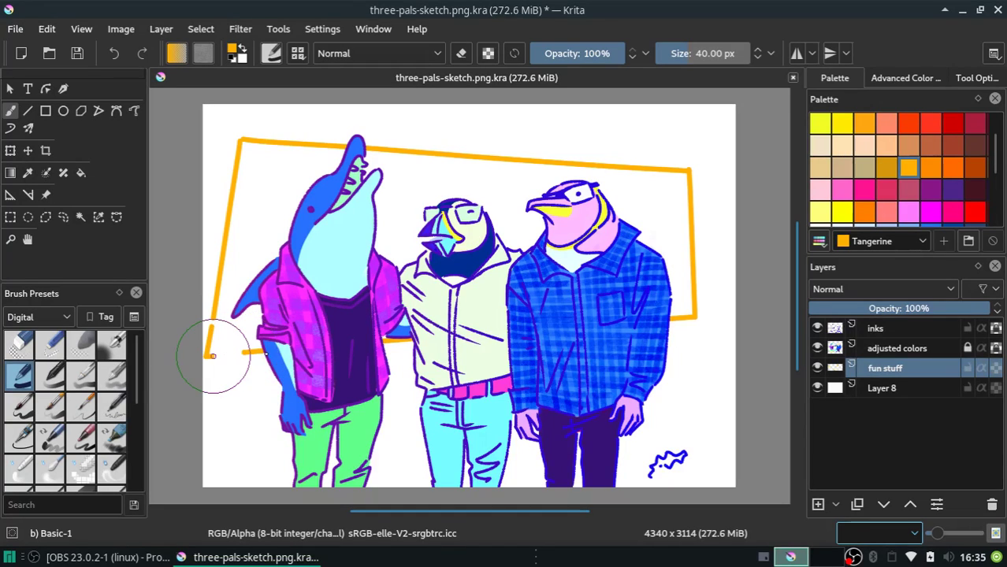
left_click_drag(206, 357, 265, 346)
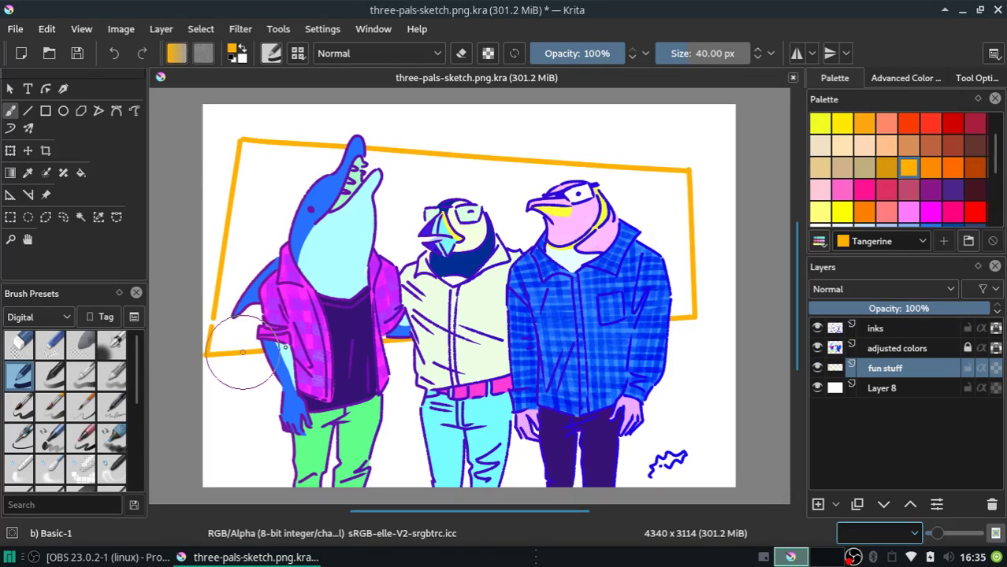
key("ctrl+z")
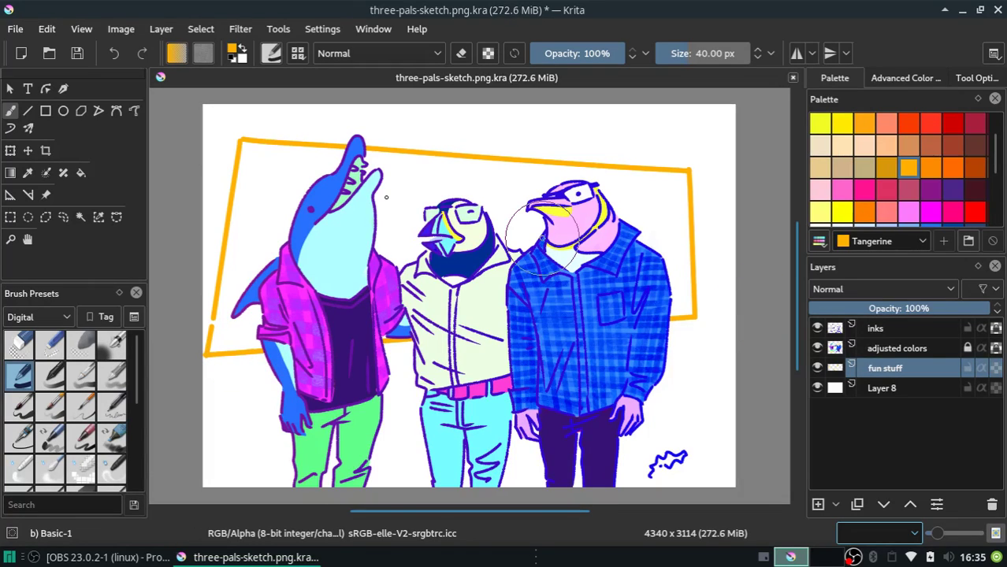
key("t")
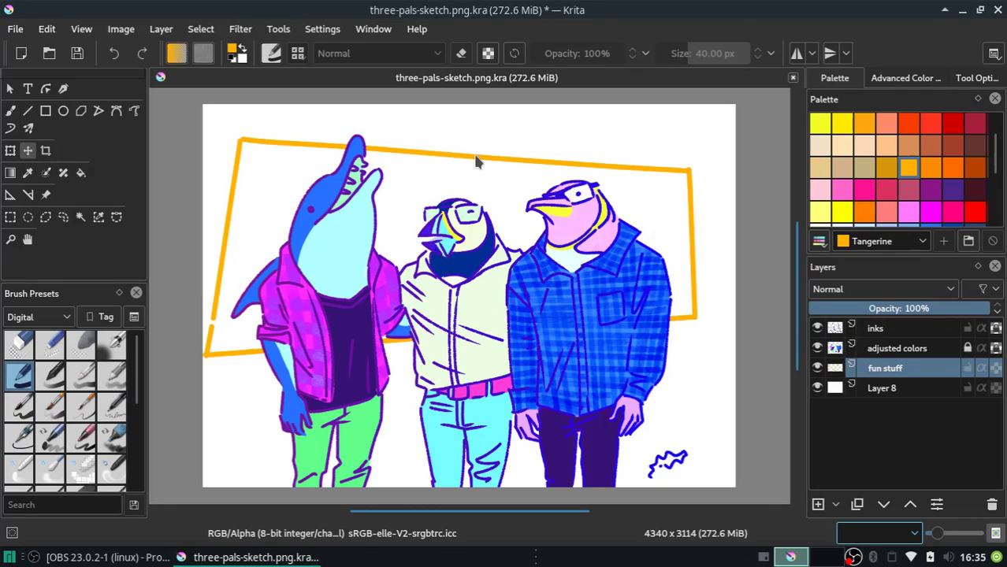
Move the orange frame a few pixels right and down
left_click_drag(475, 161, 479, 163)
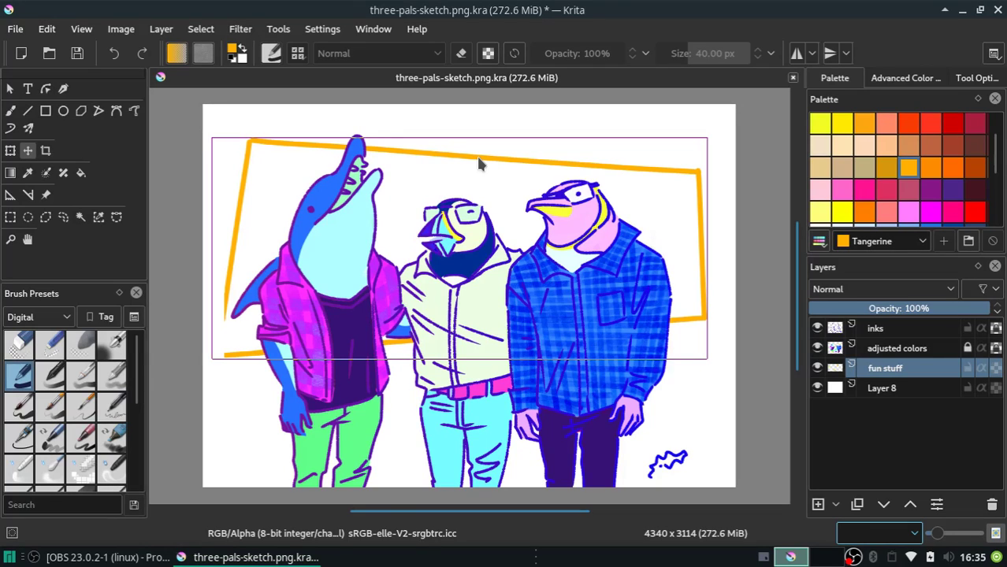
left_click_drag(478, 163, 478, 166)
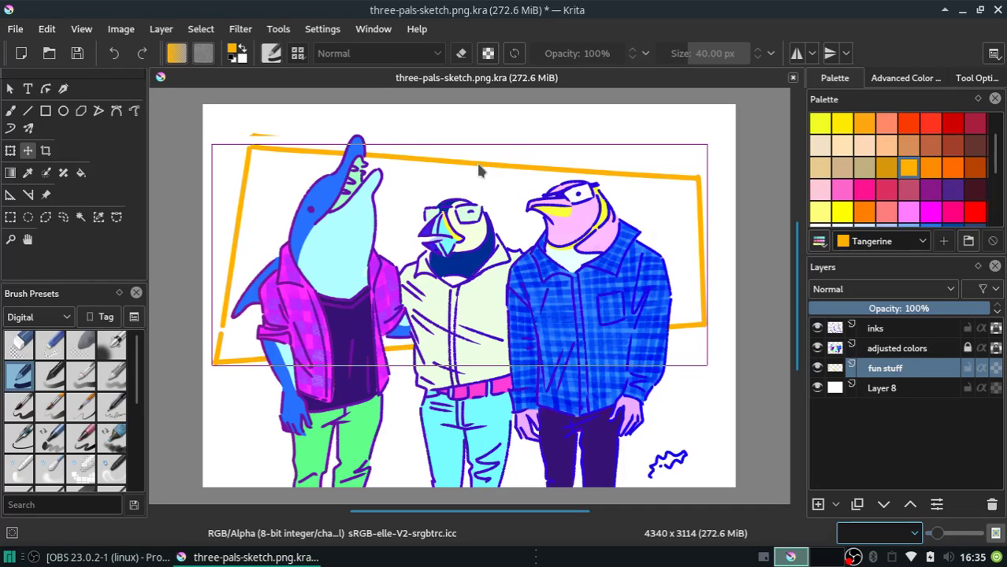
key("b")
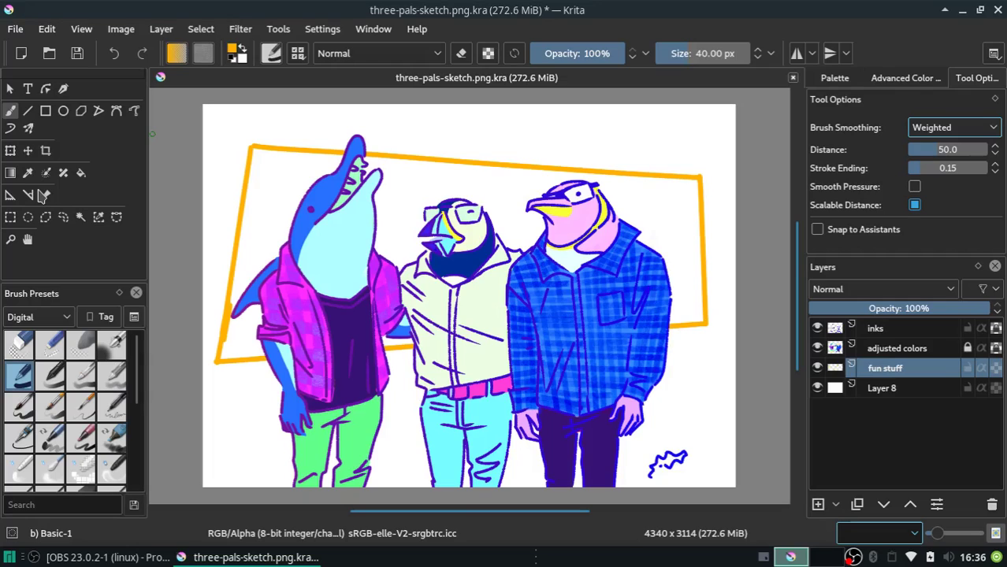
Fill the inside of the frame, including the gap left of the shark, with orange
key("f")
left_click(252, 260)
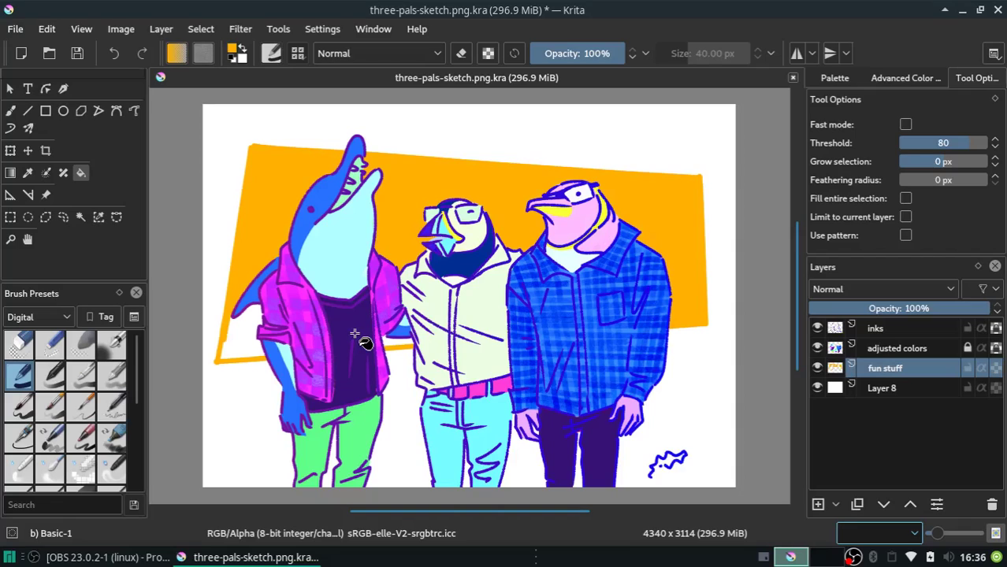
left_click(359, 339)
left_click(11, 111)
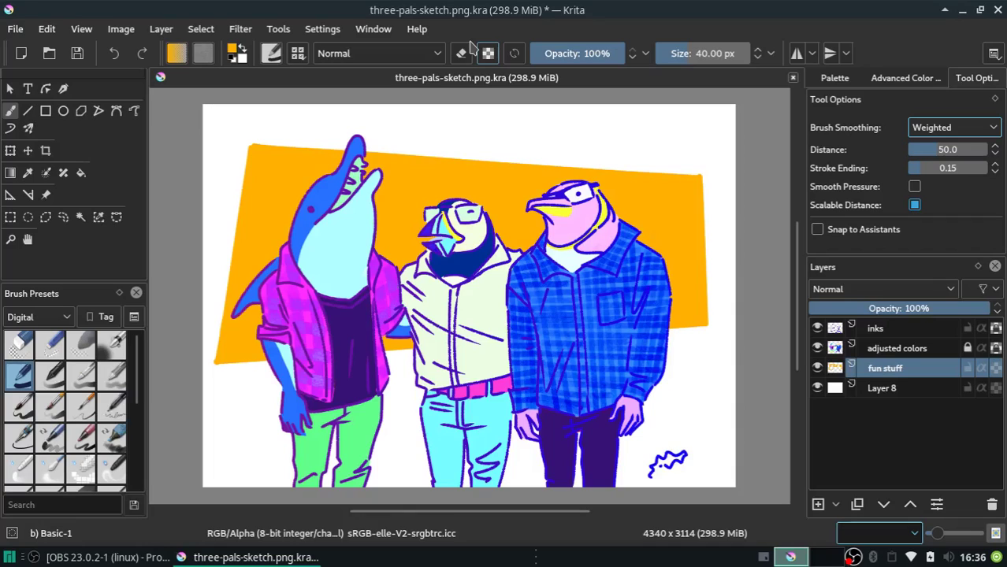
key("e")
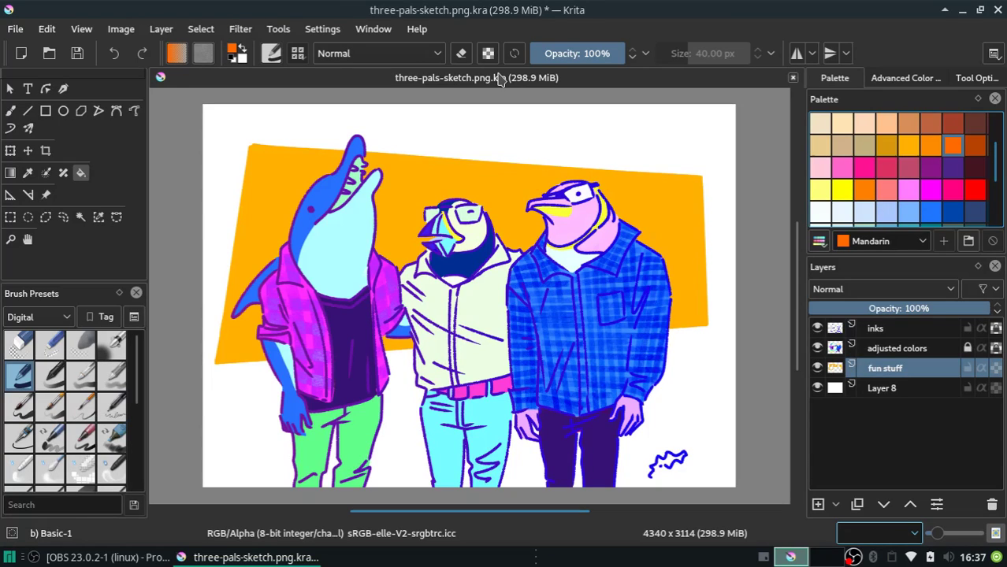
Turn on Limit to current layer for the fill and choose Coral from the palette
left_click(977, 78)
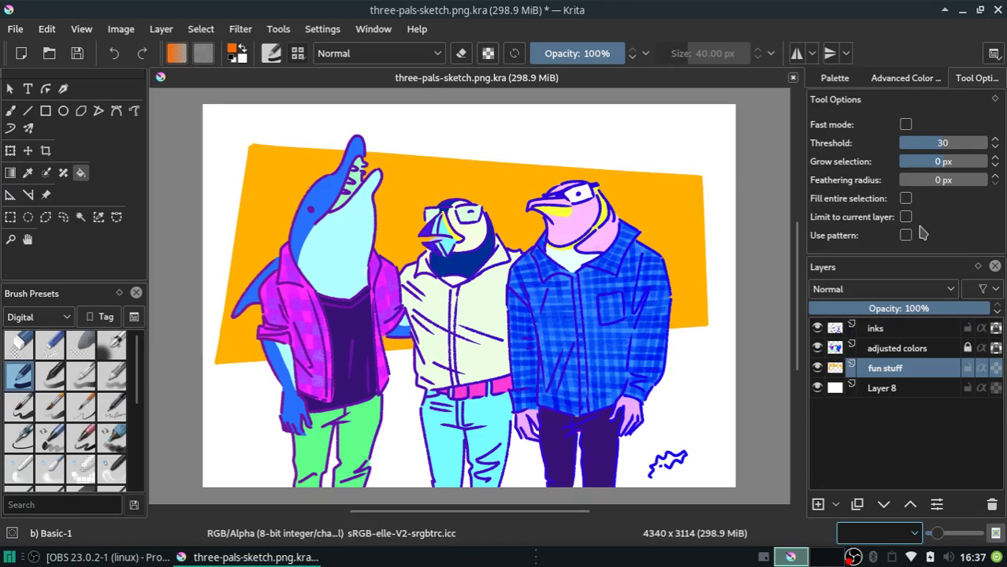
left_click(905, 217)
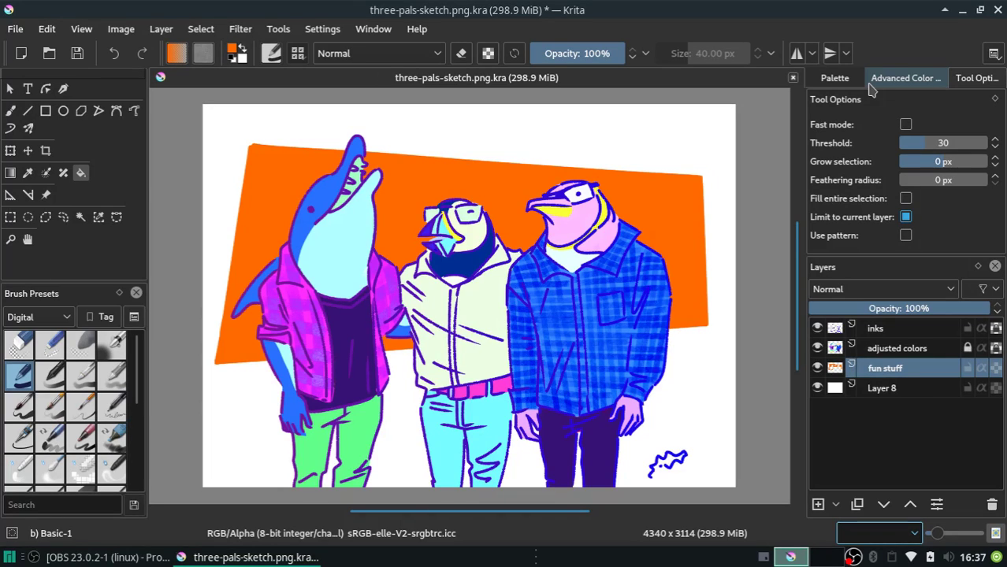
left_click(871, 84)
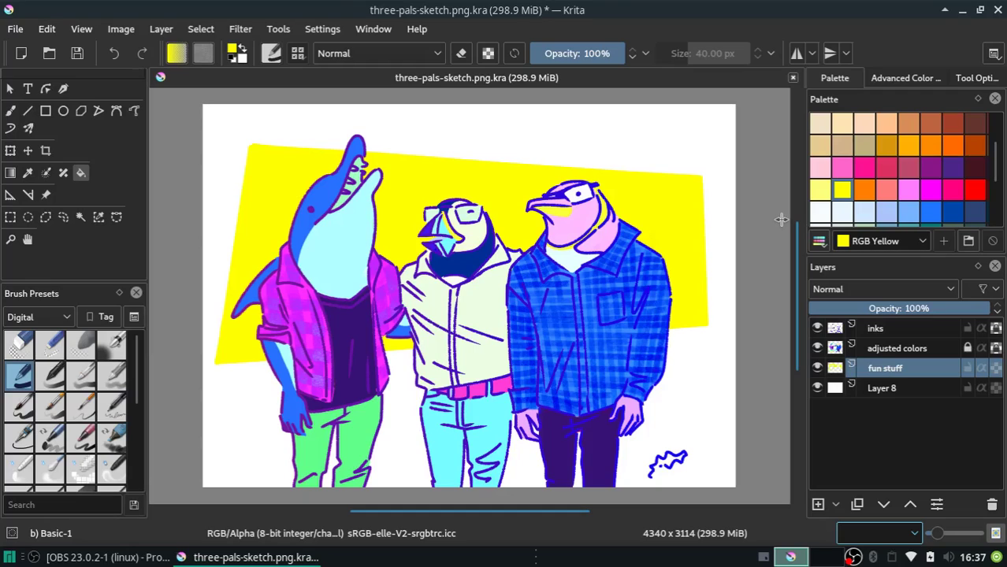
left_click(866, 190)
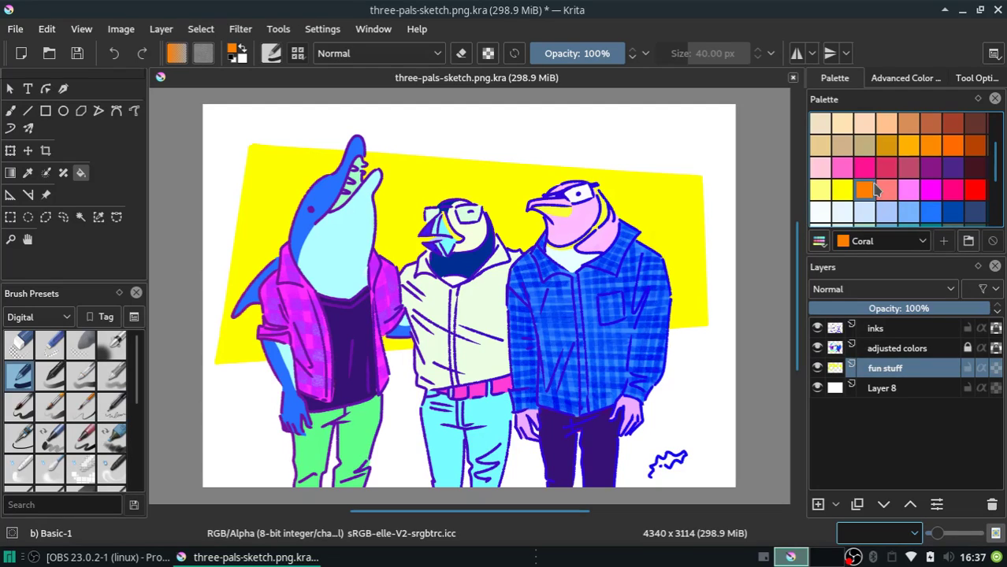
key("b")
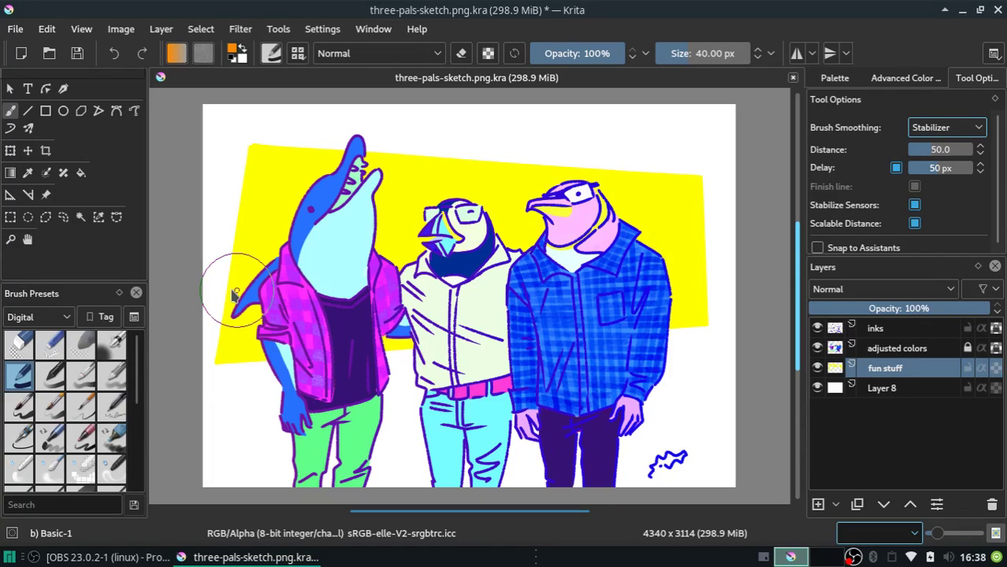
Draw and undo a trial orange line, save, then draw a straight pink line behind the characters
left_click_drag(225, 178, 657, 145)
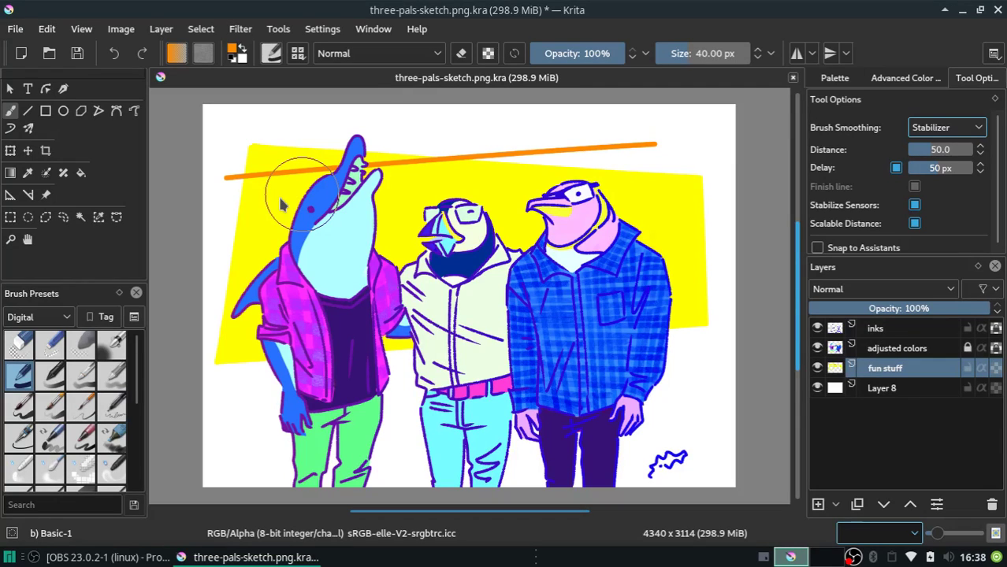
key("ctrl+z")
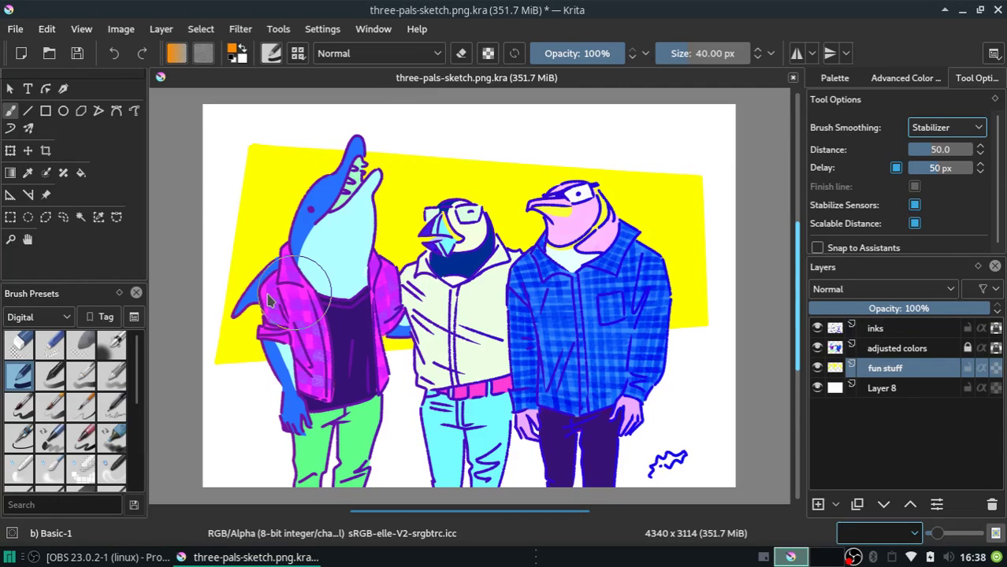
key("ctrl+s")
key("ctrl+shift+z")
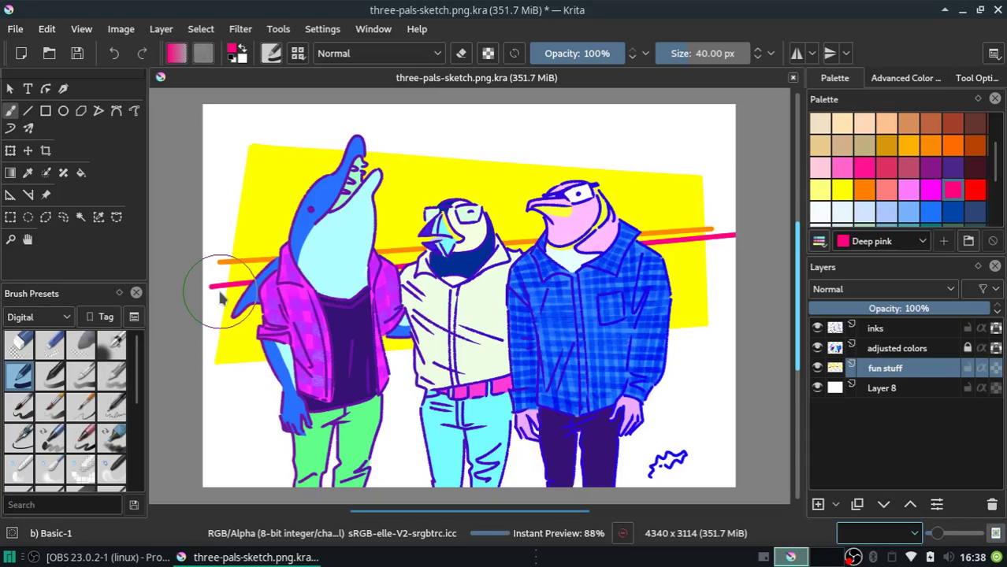
key("ctrl+z")
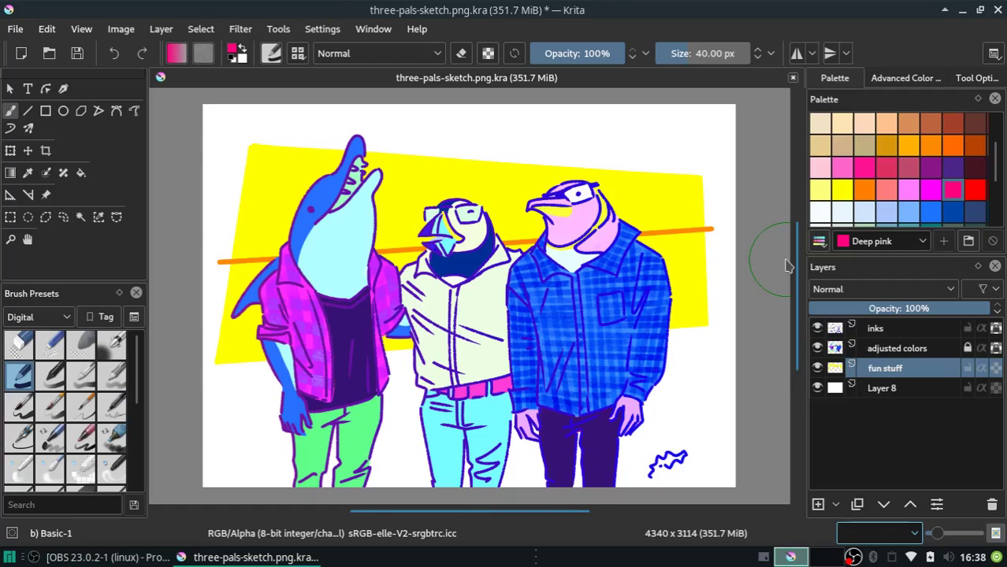
left_click_drag(707, 271, 209, 296)
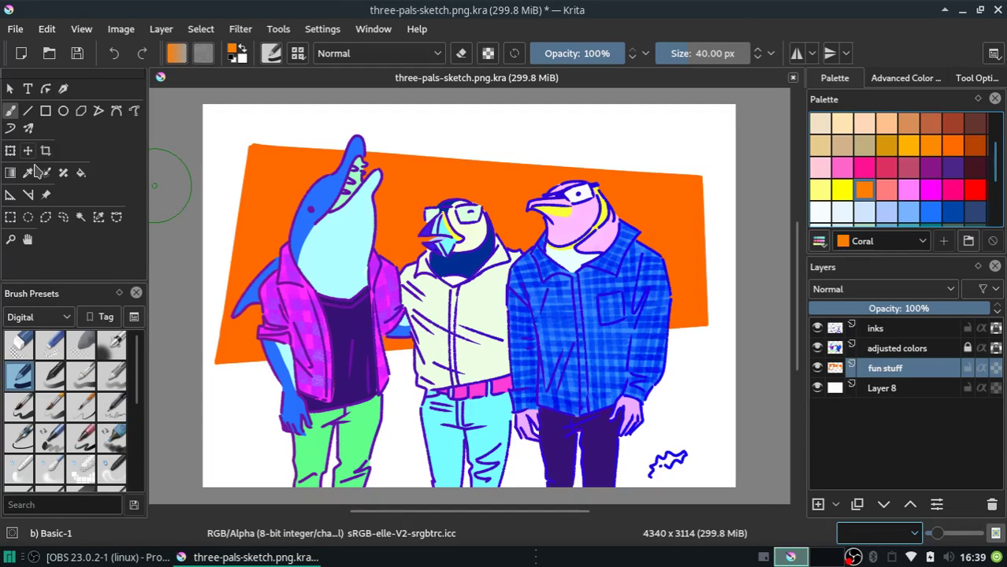
Select the orange fun stuff layer and bring up the Filter menu
left_click(80, 173)
left_click(240, 29)
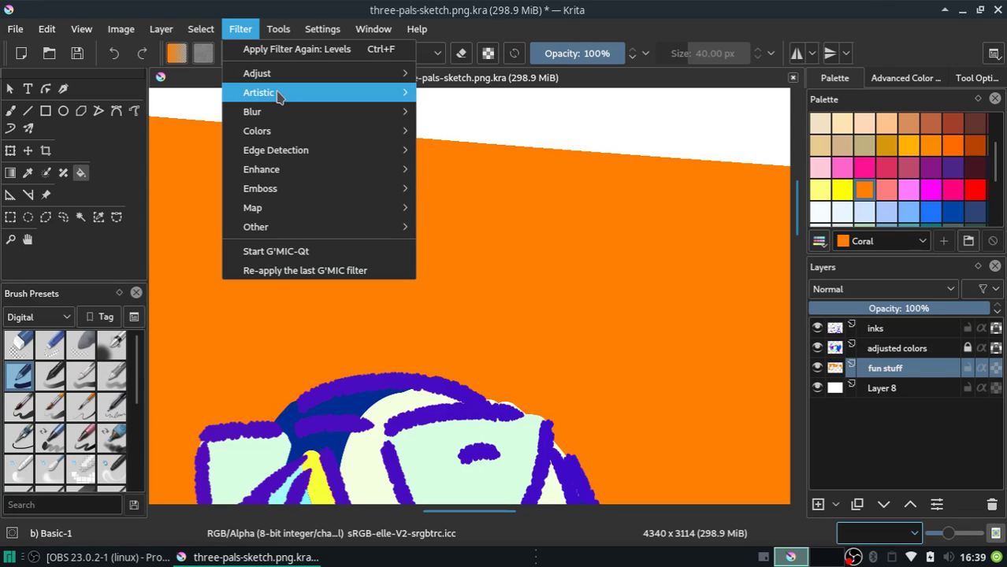
Apply a Gaussian Blur with 3.00 px horizontal and vertical radius to the orange layer
left_click(457, 131)
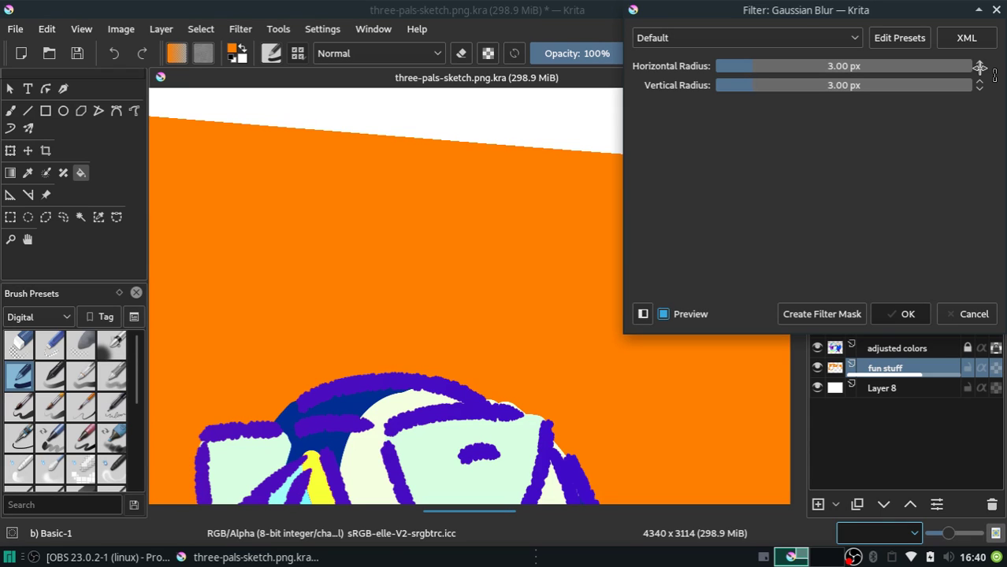
key("Return")
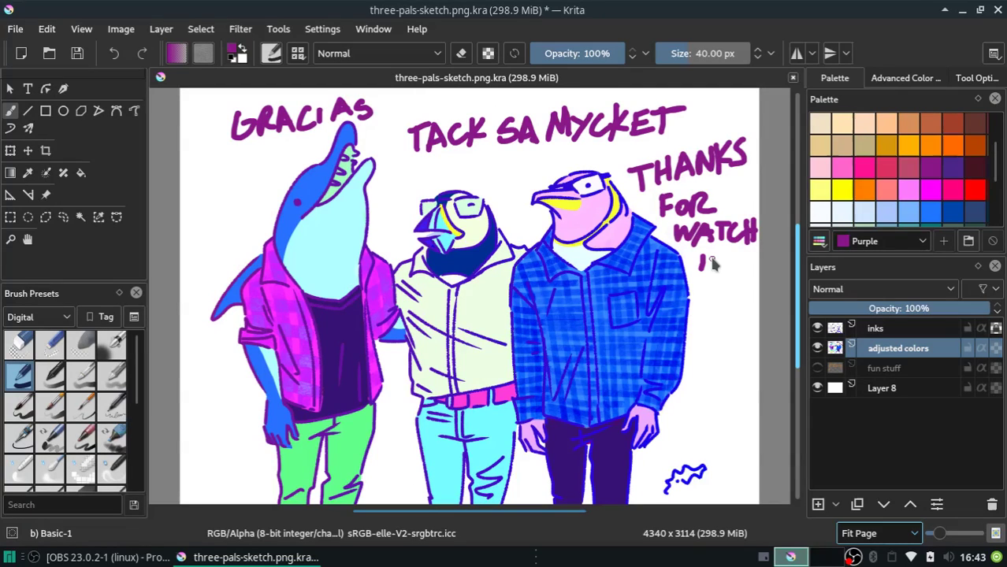
Stroke the top of a purple exclamation mark under the word WATCH
left_click_drag(703, 257, 699, 269)
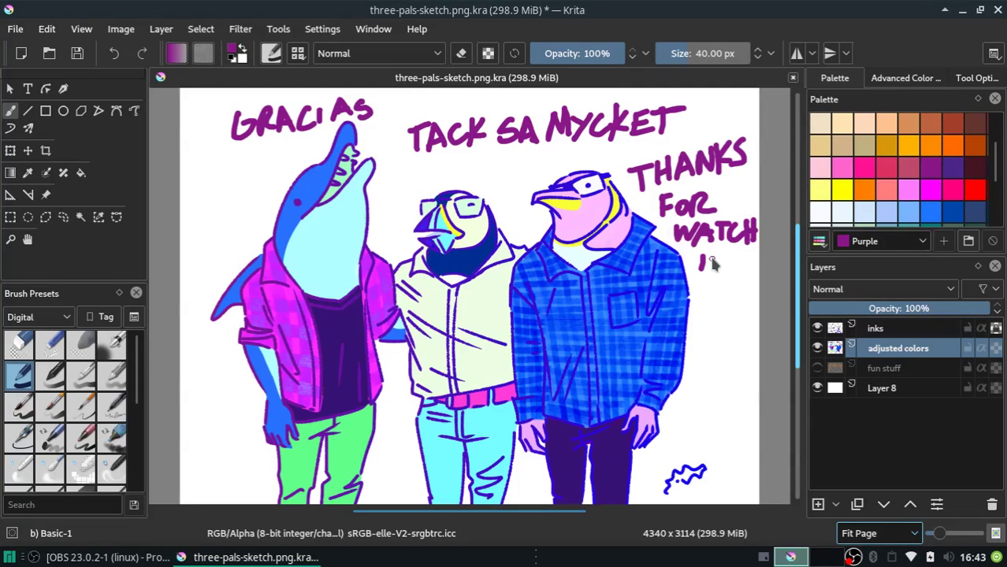